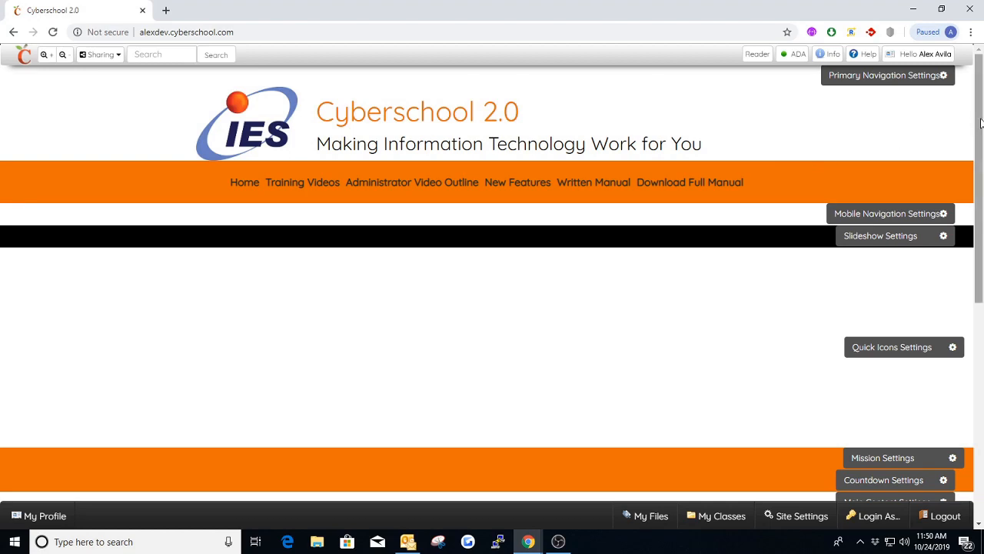
{"action": "mouse_move", "coordinate": [980, 124]}
{"action": "left_mouse_down"}
{"action": "mouse_move", "coordinate": [980, 357]}
{"action": "mouse_move", "coordinate": [981, 114]}
{"action": "left_mouse_up"}
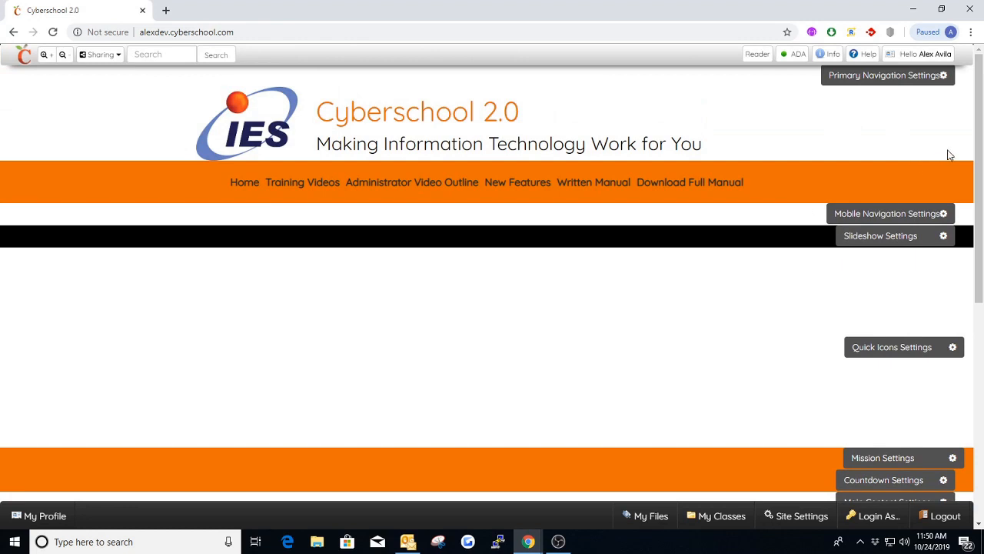
{"action": "mouse_move", "coordinate": [980, 143]}
{"action": "left_mouse_down"}
{"action": "mouse_move", "coordinate": [972, 373]}
{"action": "mouse_move", "coordinate": [980, 125]}
{"action": "left_mouse_up"}
{"action": "mouse_move", "coordinate": [296, 191]}
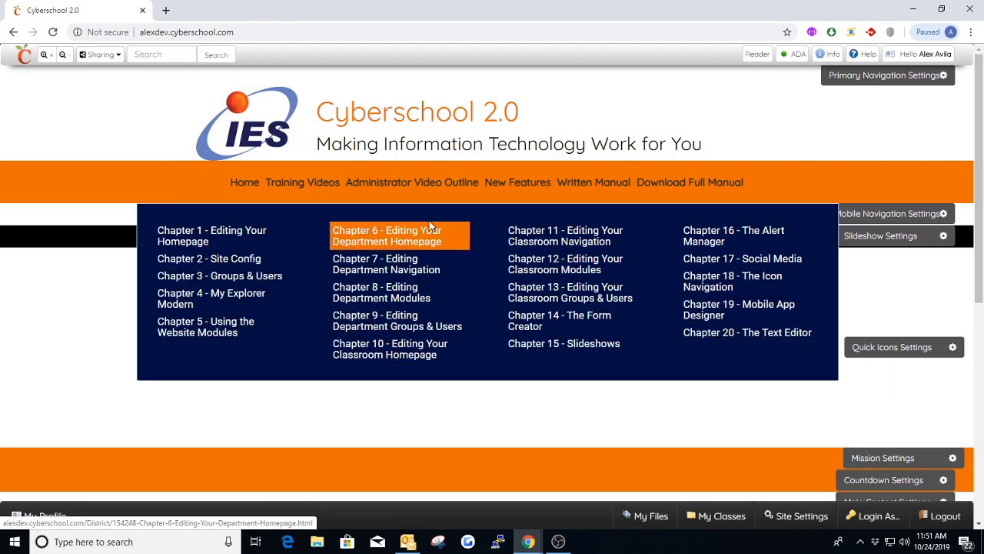
{"action": "mouse_move", "coordinate": [552, 189]}
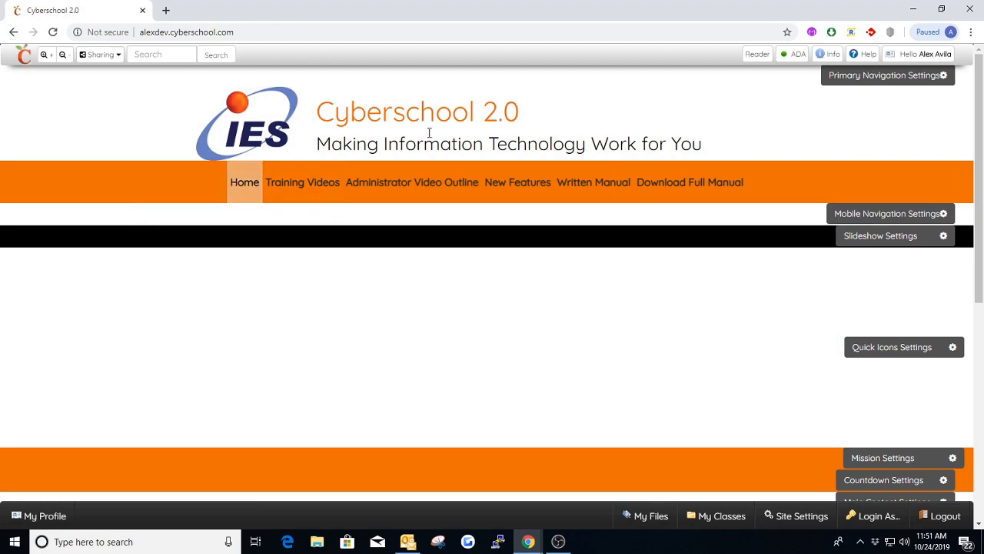
Set the primary navigation layout to Default and save the module settings.
{"action": "left_click", "coordinate": [874, 87]}
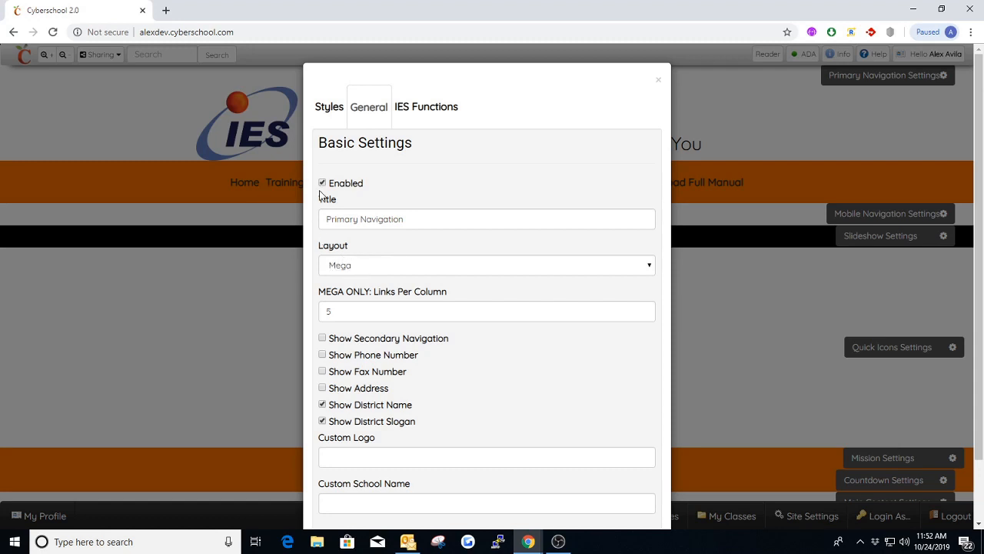
{"action": "left_click", "coordinate": [370, 264]}
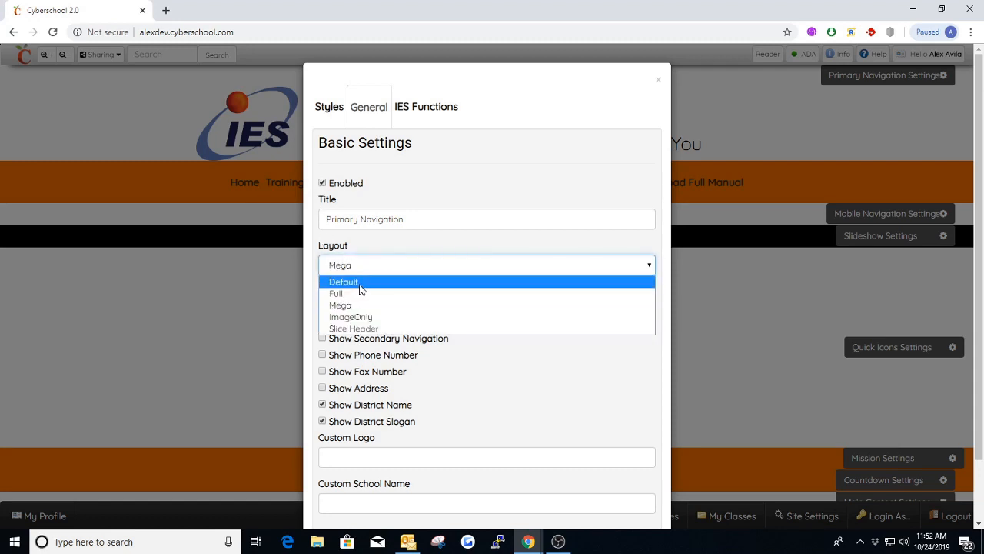
{"action": "left_click", "coordinate": [359, 288]}
{"action": "scroll", "coordinate": [419, 308], "scroll_direction": "down", "scroll_amount": 2}
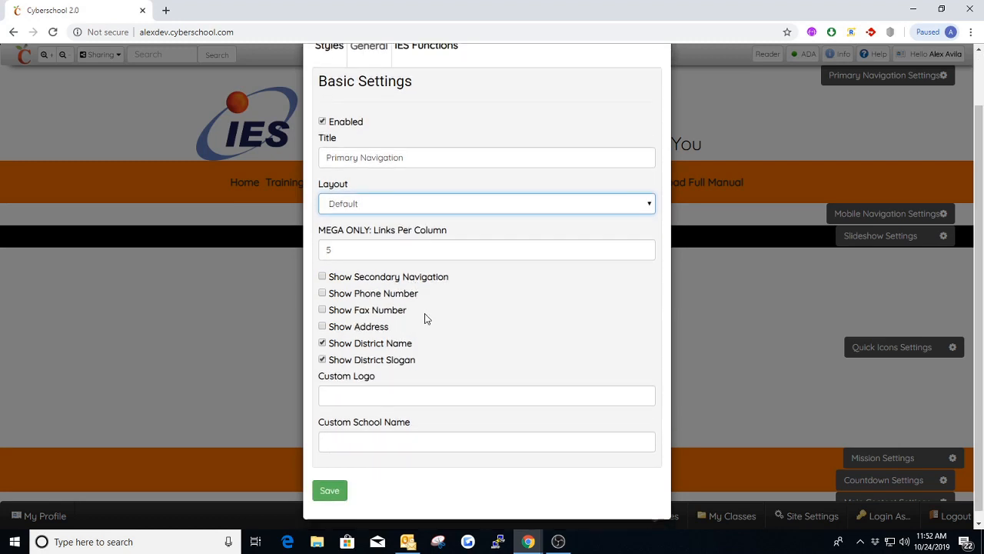
{"action": "left_click", "coordinate": [341, 494]}
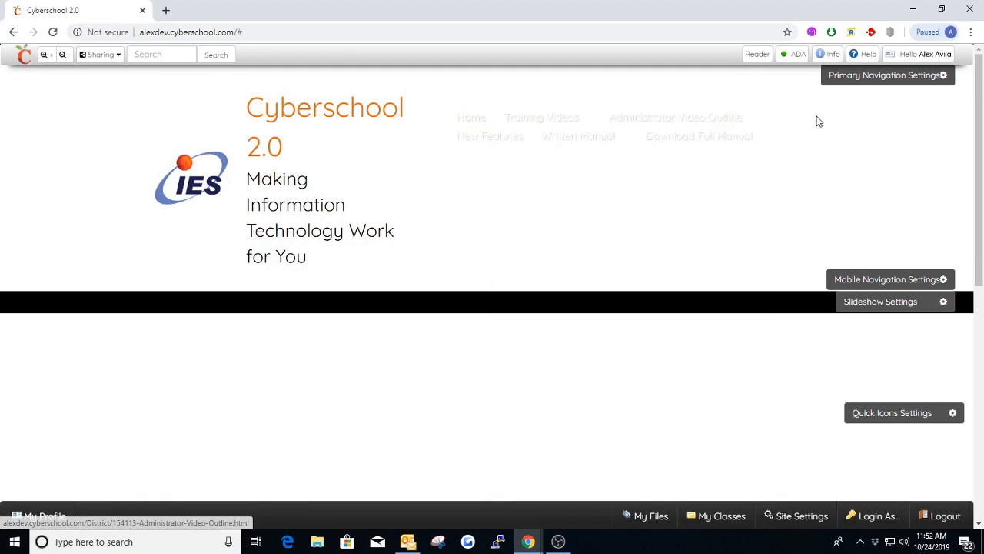
Change the primary navigation's Navigation Text Color to dark (#000000) and save the settings.
{"action": "left_click", "coordinate": [865, 84]}
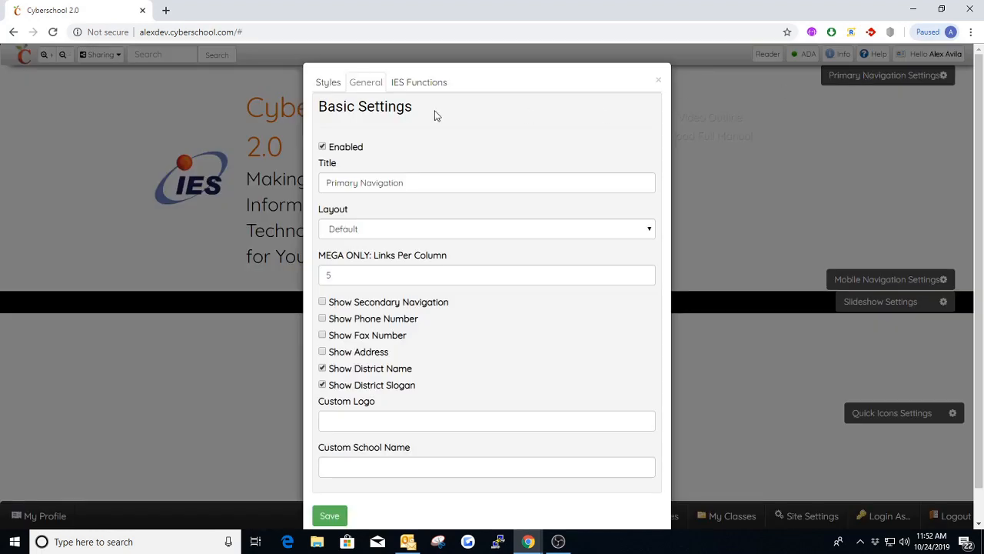
{"action": "left_click", "coordinate": [328, 82]}
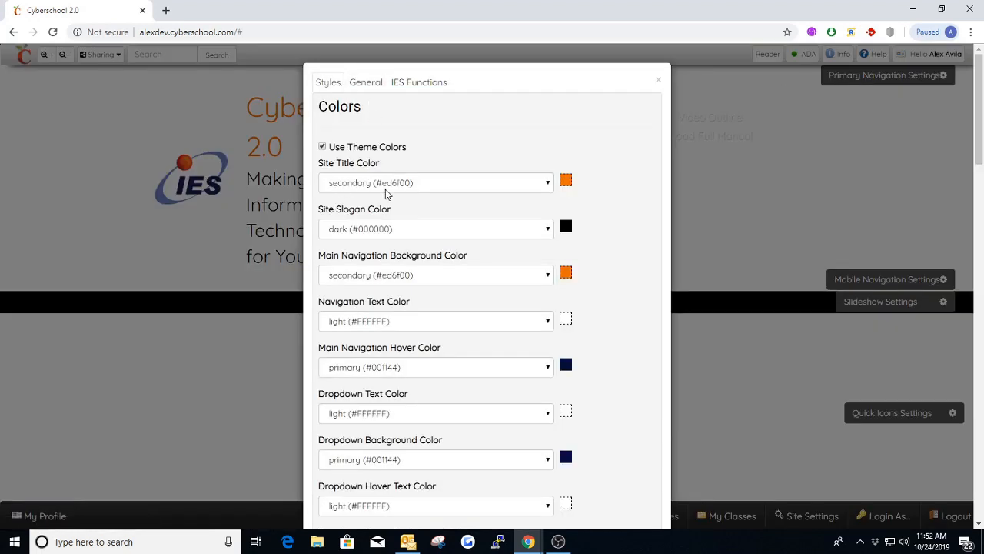
{"action": "scroll", "coordinate": [408, 226], "scroll_direction": "down", "scroll_amount": 3}
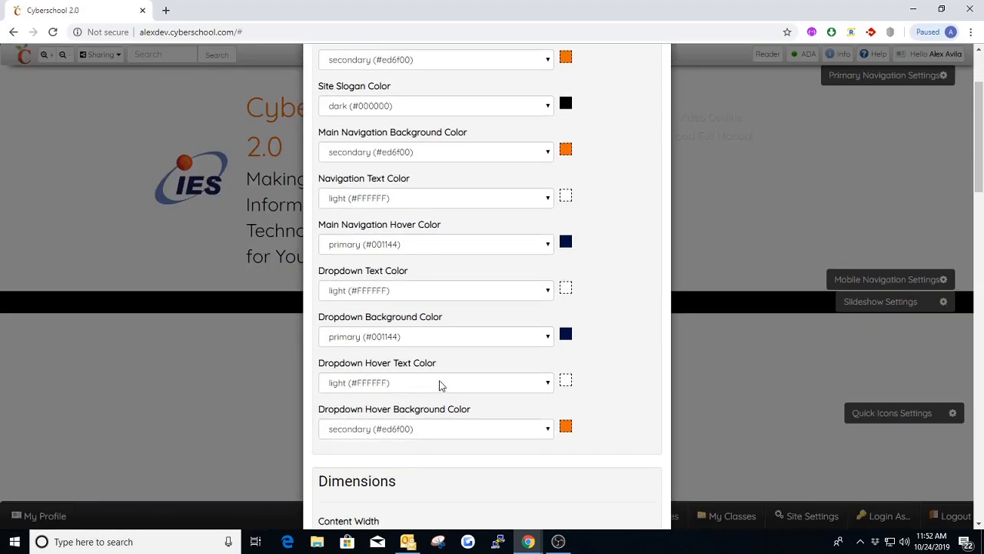
{"action": "scroll", "coordinate": [443, 386], "scroll_direction": "up", "scroll_amount": 2}
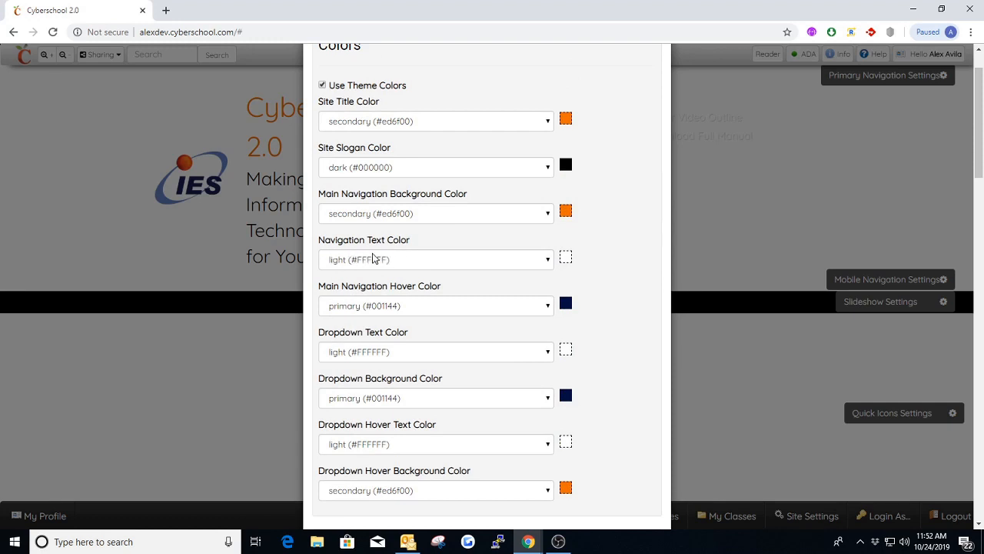
{"action": "left_click", "coordinate": [405, 262]}
{"action": "left_click", "coordinate": [356, 300]}
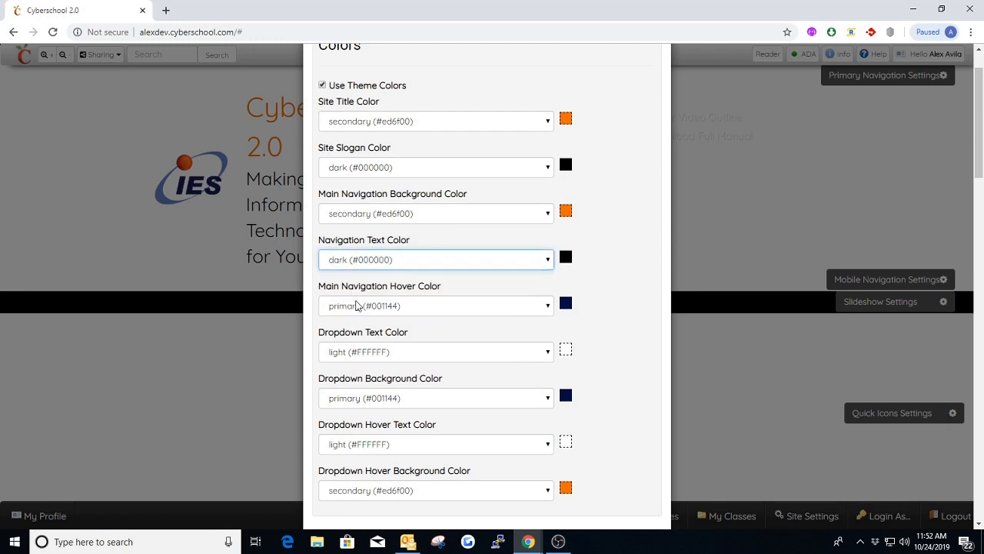
{"action": "scroll", "coordinate": [398, 221], "scroll_direction": "up", "scroll_amount": 2}
{"action": "left_click", "coordinate": [369, 71]}
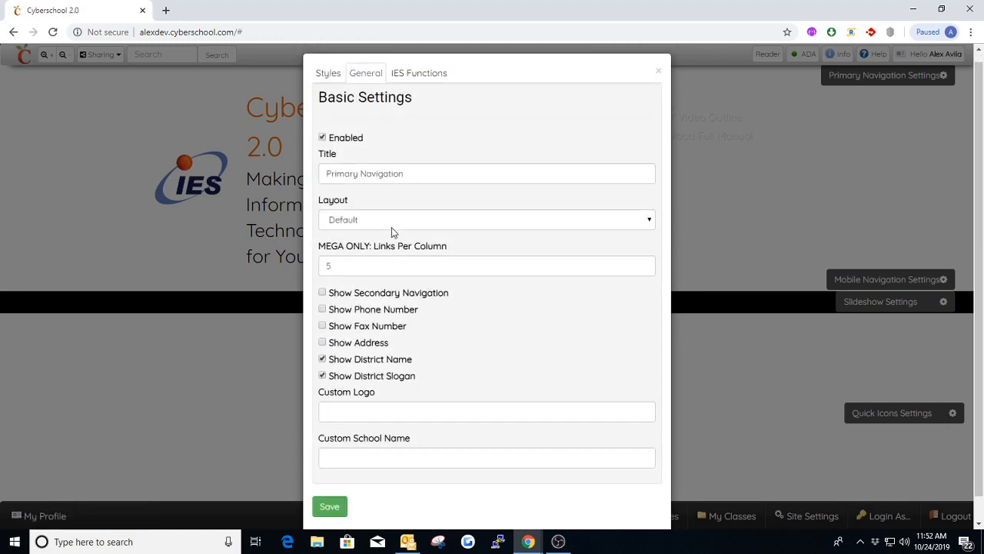
{"action": "scroll", "coordinate": [391, 229], "scroll_direction": "down", "scroll_amount": 1}
{"action": "left_click", "coordinate": [330, 481]}
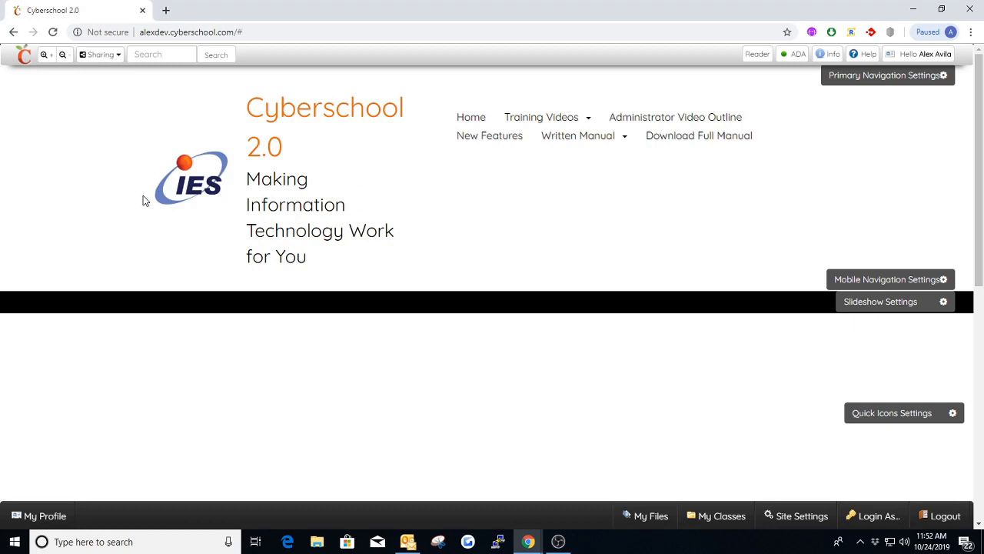
Examine the Training Videos and Written Manual dropdown lists in the site's main navigation.
{"action": "mouse_move", "coordinate": [518, 123]}
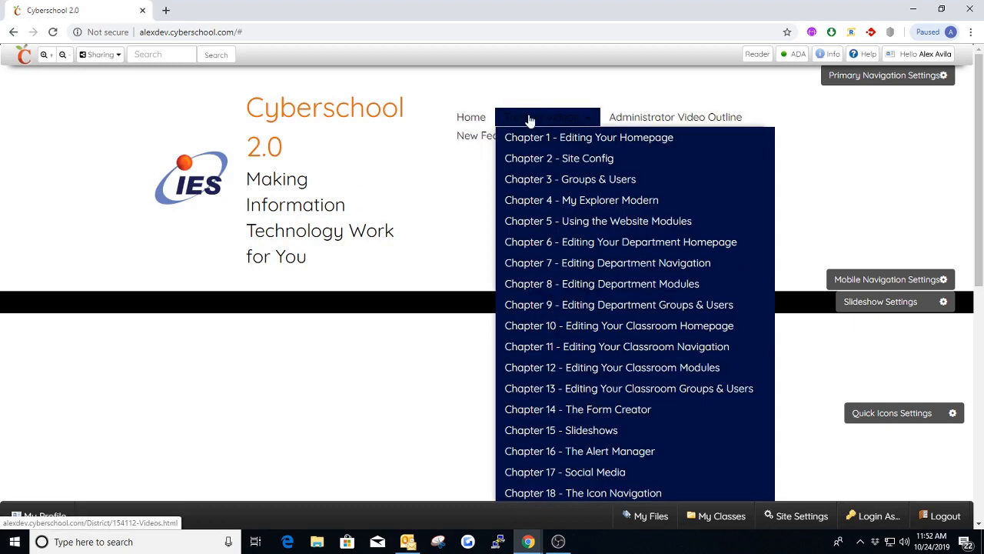
{"action": "scroll", "coordinate": [538, 239], "scroll_direction": "down", "scroll_amount": 1}
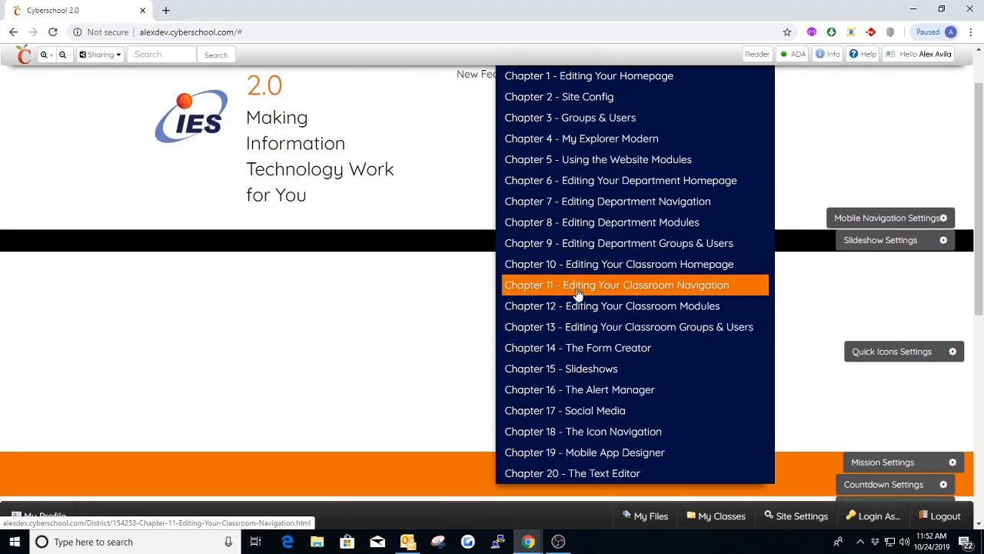
{"action": "scroll", "coordinate": [578, 292], "scroll_direction": "down", "scroll_amount": 2}
{"action": "scroll", "coordinate": [600, 377], "scroll_direction": "up", "scroll_amount": 4}
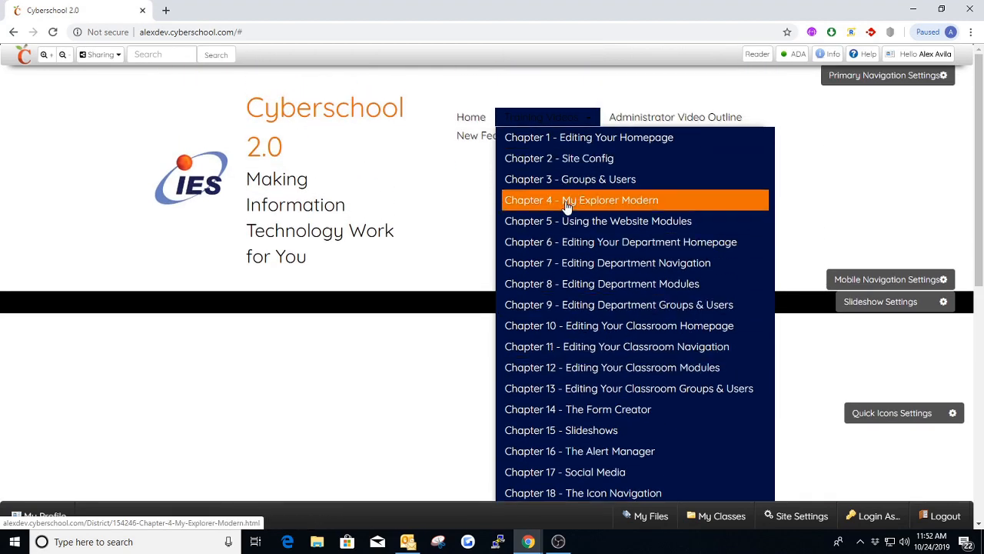
{"action": "mouse_move", "coordinate": [580, 149]}
{"action": "scroll", "coordinate": [597, 288], "scroll_direction": "down", "scroll_amount": 1}
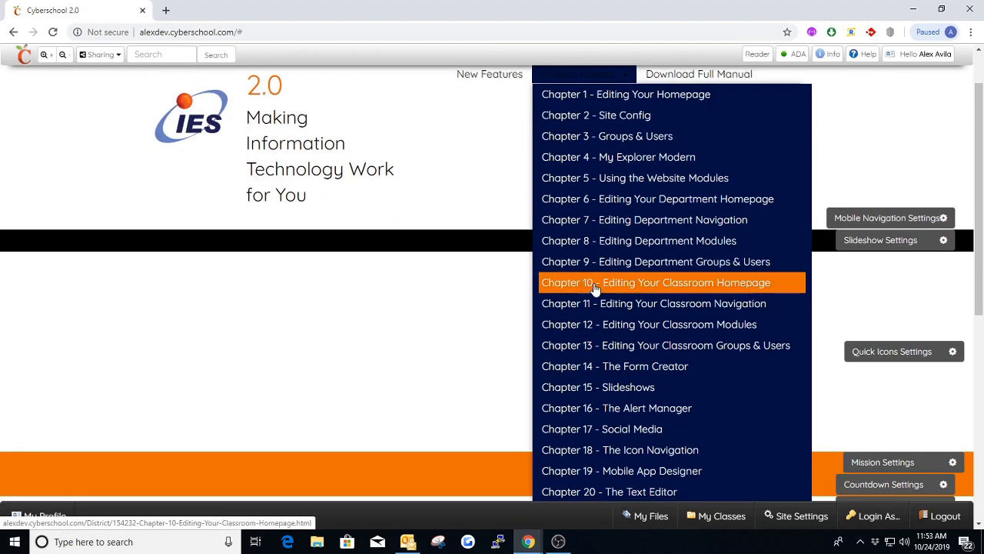
{"action": "scroll", "coordinate": [596, 289], "scroll_direction": "up", "scroll_amount": 1}
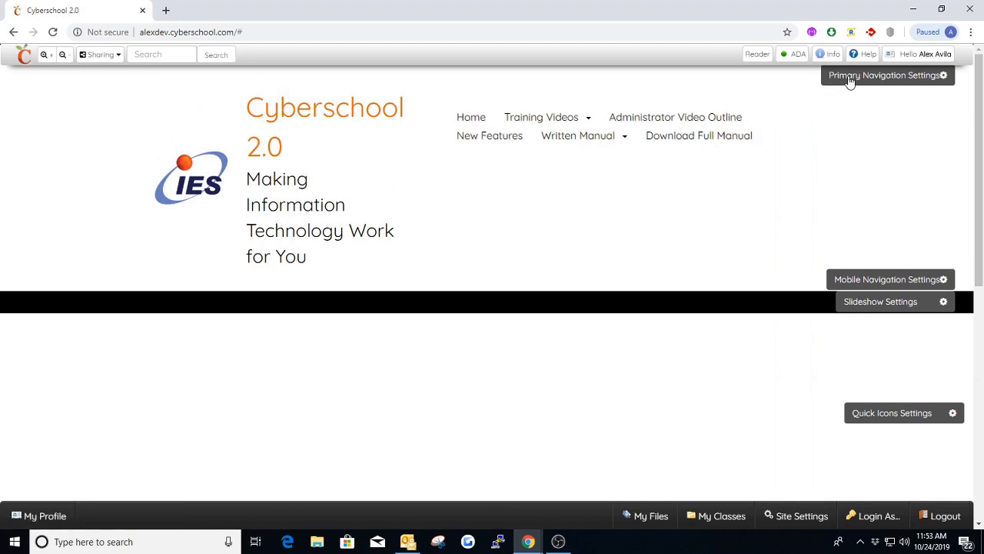
{"action": "left_click", "coordinate": [850, 77]}
{"action": "left_click", "coordinate": [424, 231]}
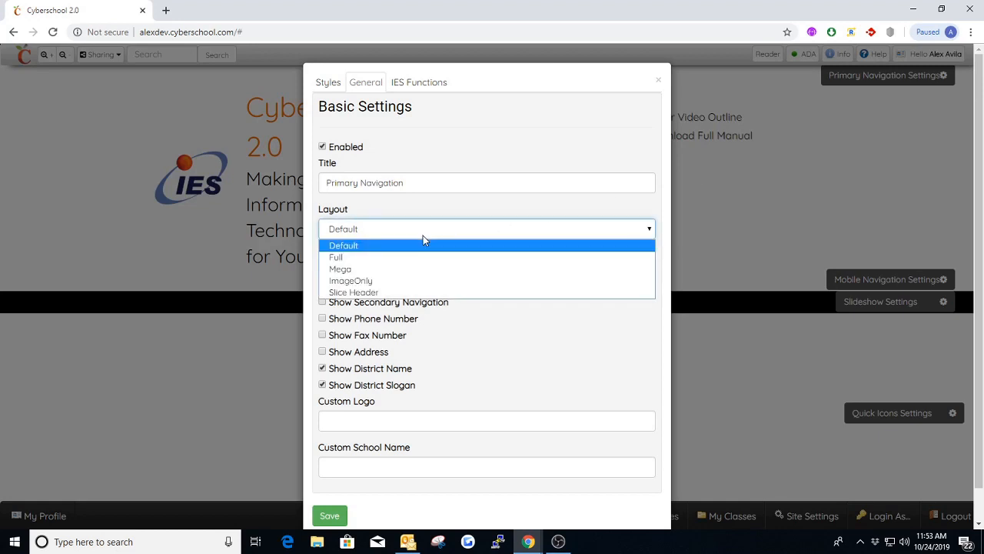
{"action": "left_click", "coordinate": [661, 83]}
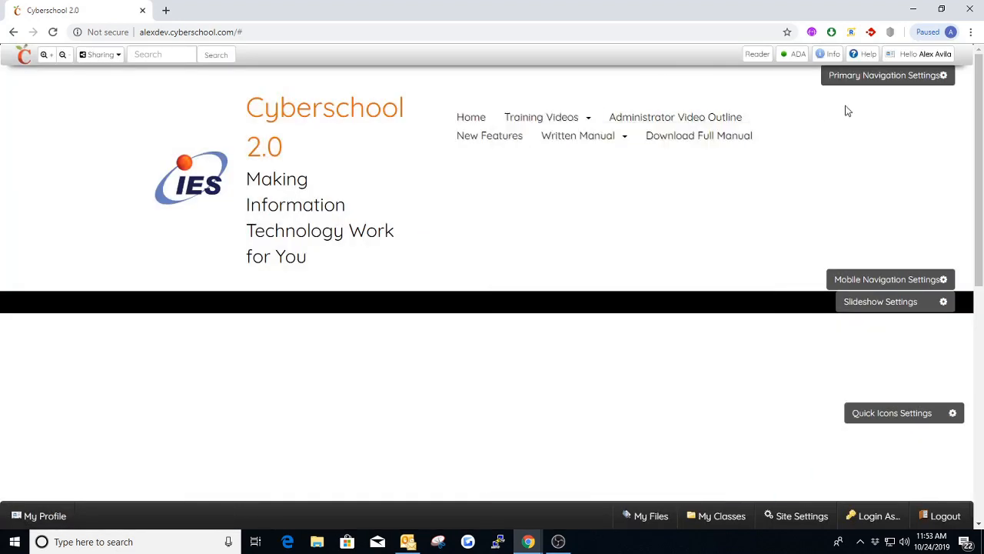
Switch the primary navigation layout to Mega, save, and check the Training Videos dropdown.
{"action": "left_click", "coordinate": [864, 77]}
{"action": "left_click", "coordinate": [395, 229]}
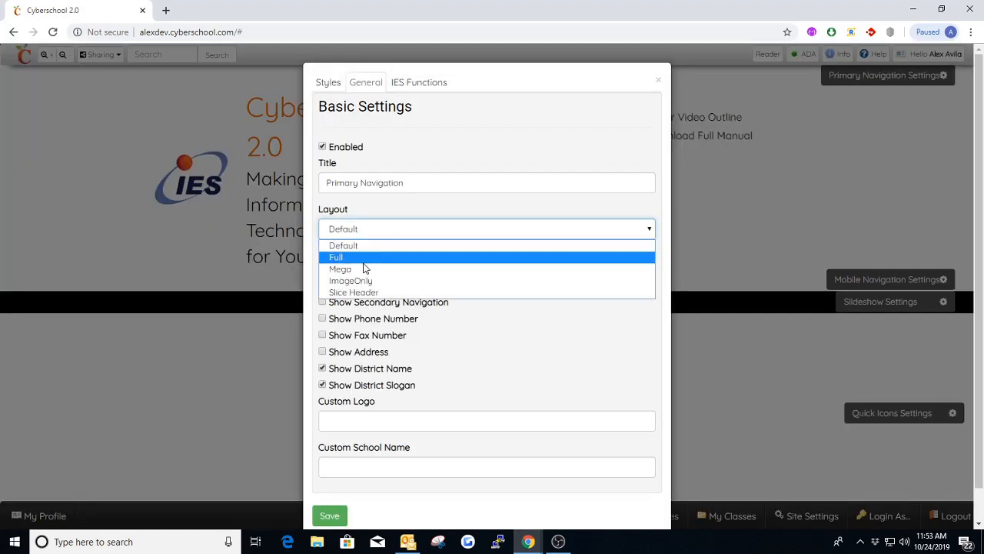
{"action": "left_click", "coordinate": [367, 266]}
{"action": "scroll", "coordinate": [379, 283], "scroll_direction": "down", "scroll_amount": 1}
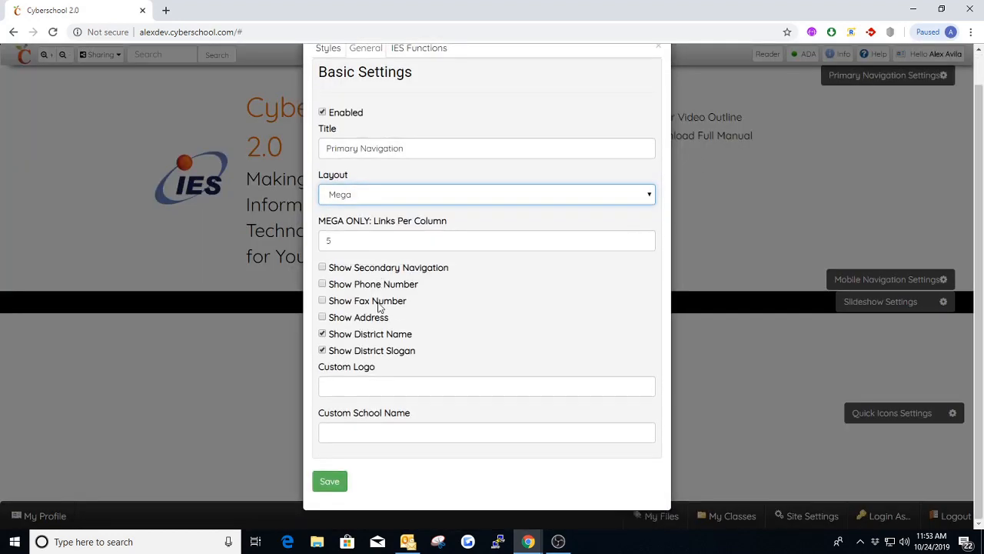
{"action": "left_click", "coordinate": [330, 483]}
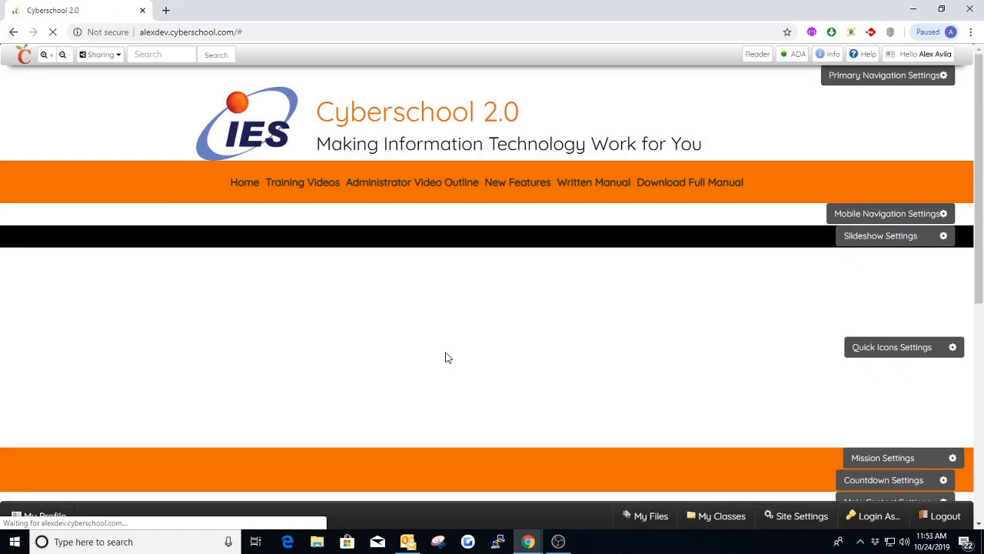
{"action": "mouse_move", "coordinate": [306, 195]}
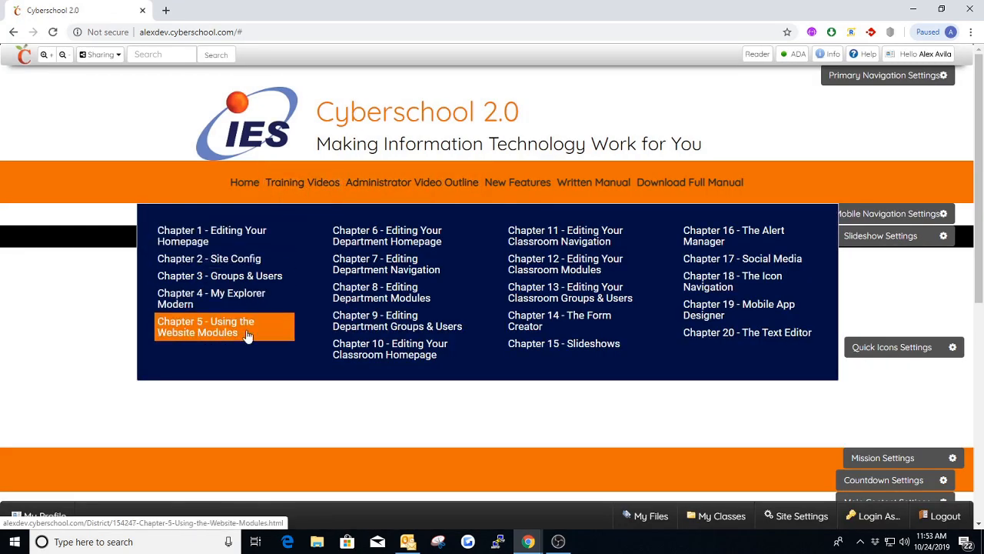
Set the primary navigation's Navigation Text Color to light (#FFFFFF) and save the settings.
{"action": "left_click", "coordinate": [909, 72]}
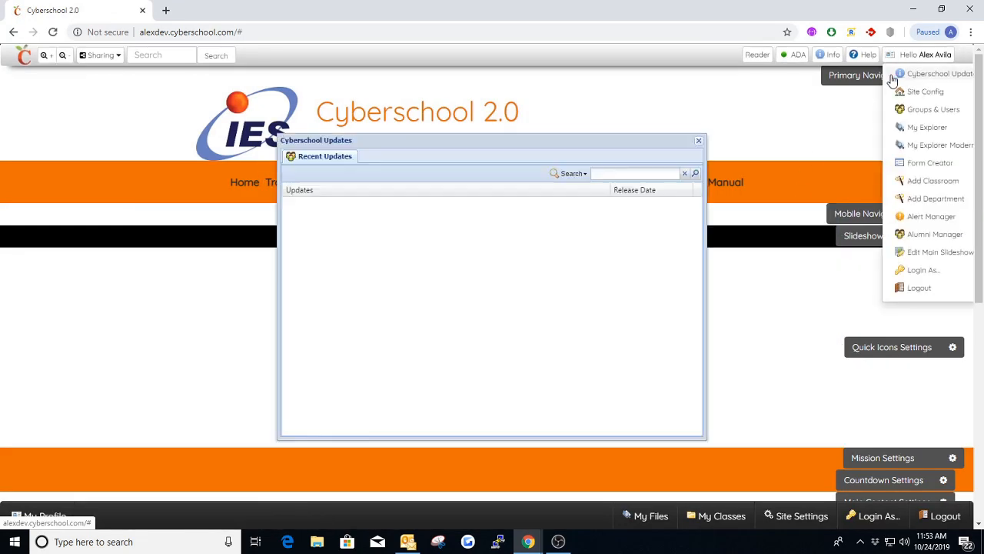
{"action": "left_click", "coordinate": [698, 140]}
{"action": "left_click", "coordinate": [827, 80]}
{"action": "left_click", "coordinate": [328, 108]}
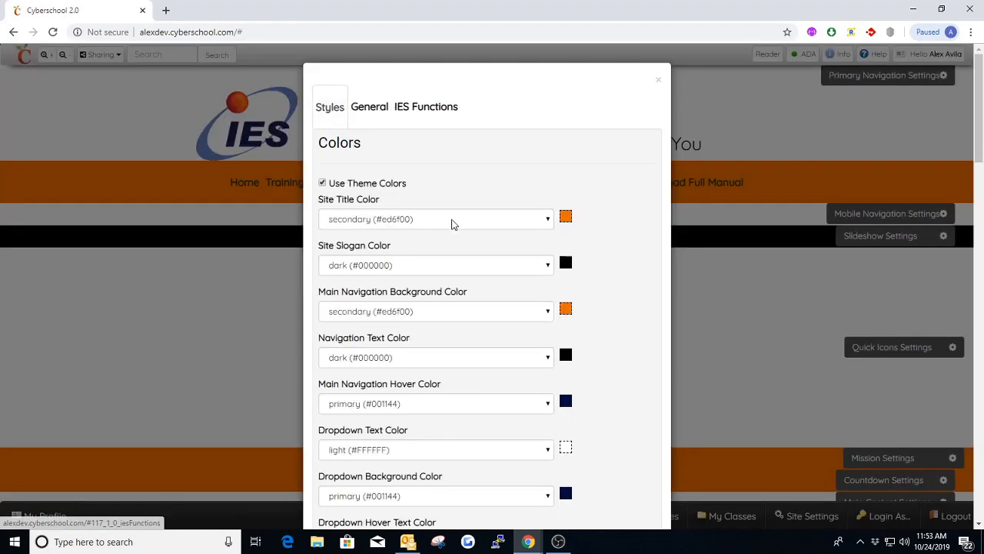
{"action": "left_click", "coordinate": [427, 358]}
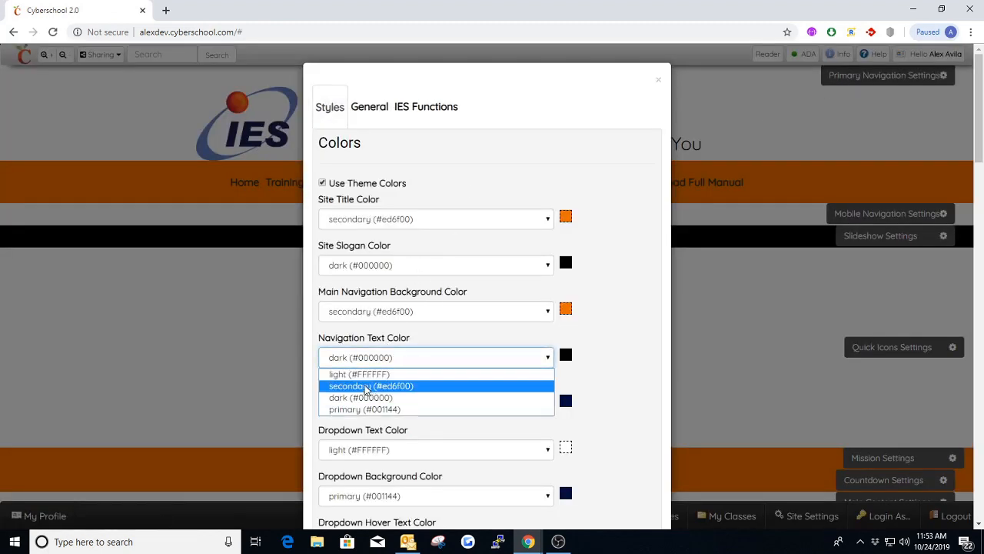
{"action": "left_click", "coordinate": [431, 371]}
{"action": "scroll", "coordinate": [441, 364], "scroll_direction": "down", "scroll_amount": 3}
{"action": "scroll", "coordinate": [441, 367], "scroll_direction": "down", "scroll_amount": 12}
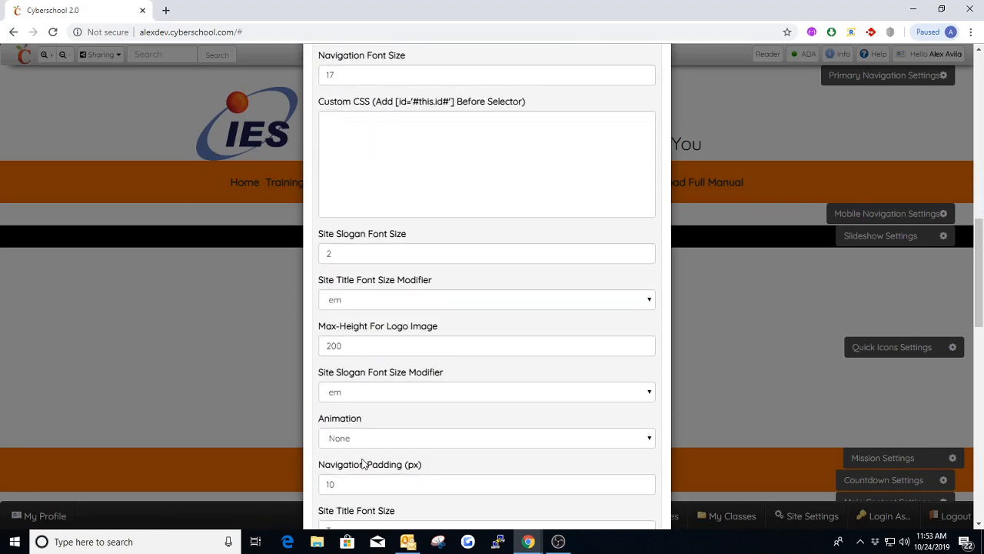
{"action": "scroll", "coordinate": [349, 478], "scroll_direction": "down", "scroll_amount": 5}
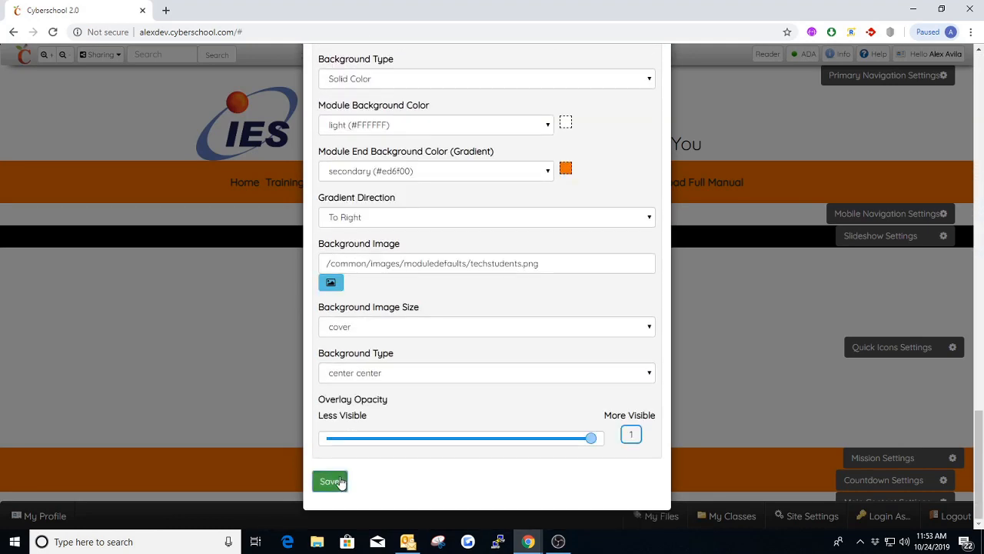
{"action": "left_click", "coordinate": [340, 482]}
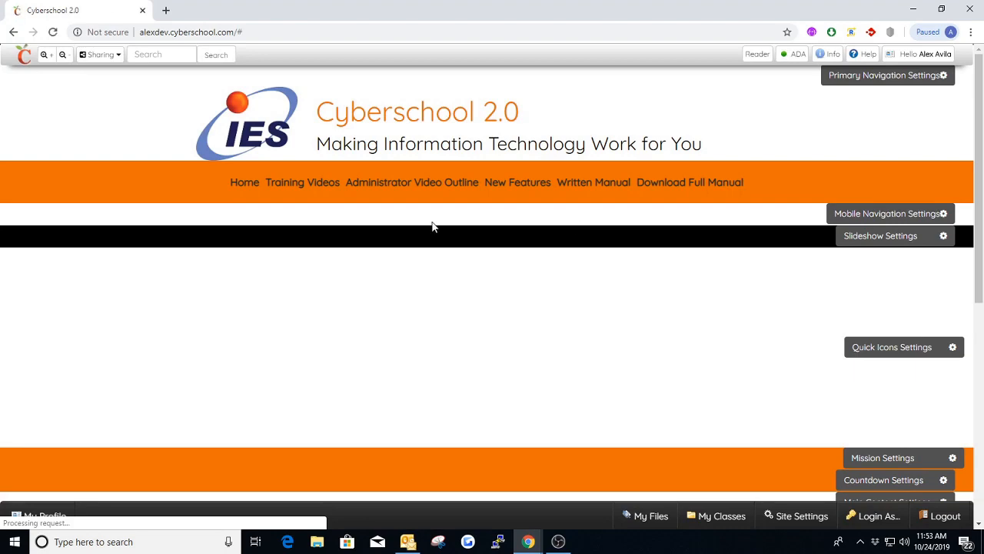
{"action": "mouse_move", "coordinate": [308, 188]}
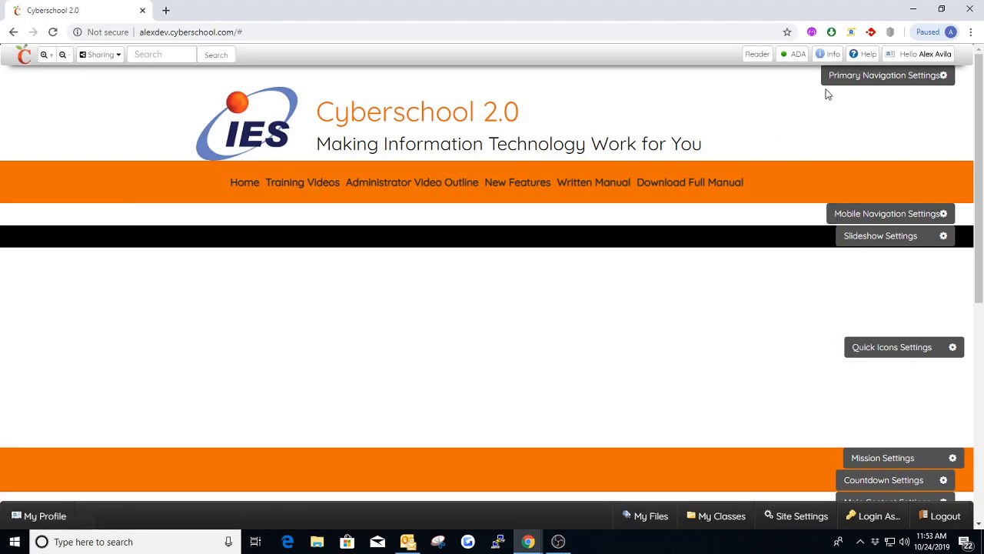
Switch the primary navigation layout to ImageOnly, save, and check the Training Videos dropdown.
{"action": "left_click", "coordinate": [838, 81]}
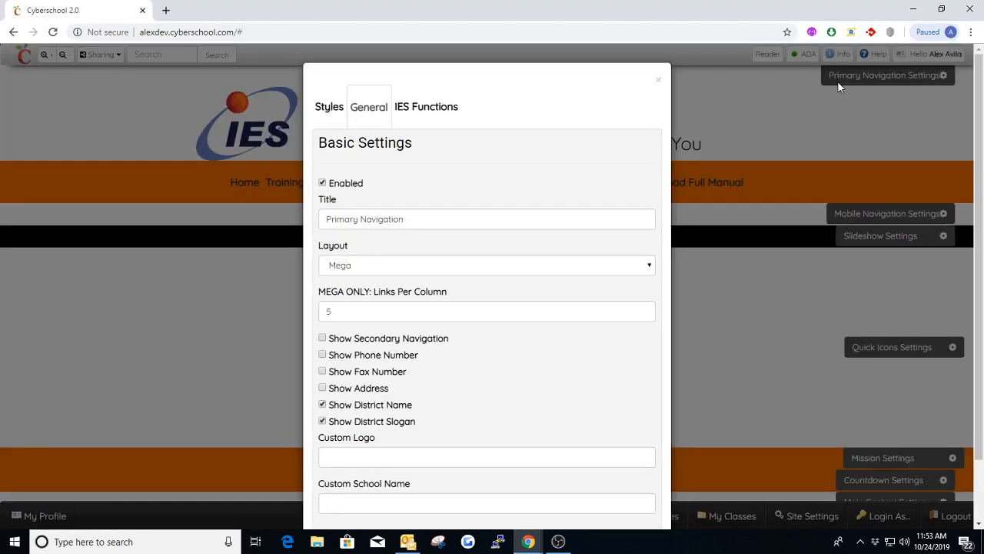
{"action": "left_click", "coordinate": [397, 269]}
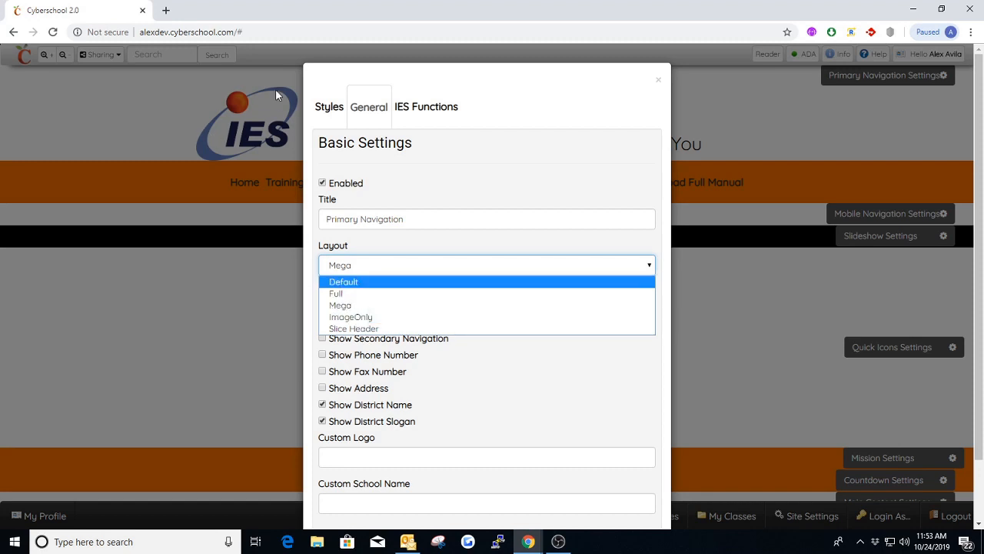
{"action": "left_click", "coordinate": [350, 317]}
{"action": "scroll", "coordinate": [418, 356], "scroll_direction": "down", "scroll_amount": 1}
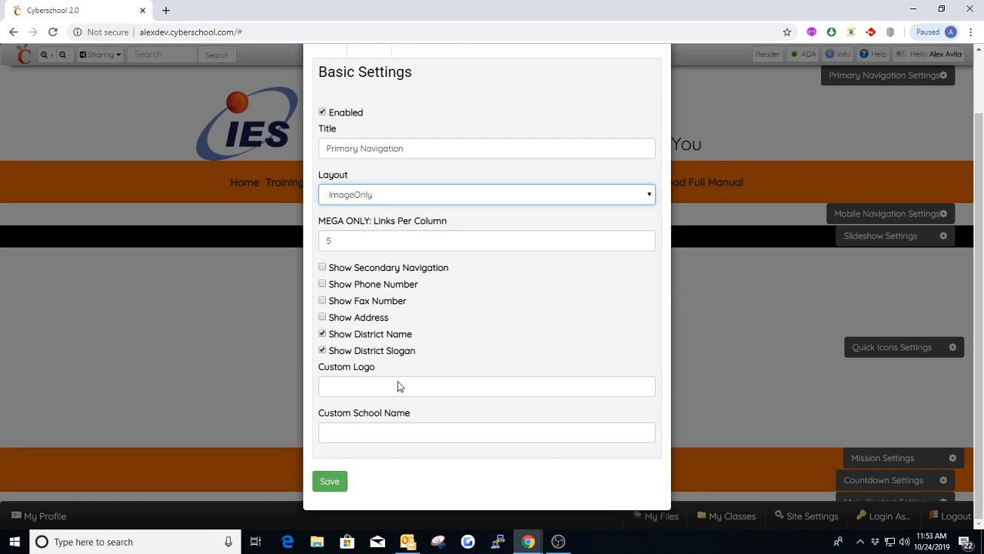
{"action": "left_click", "coordinate": [330, 483]}
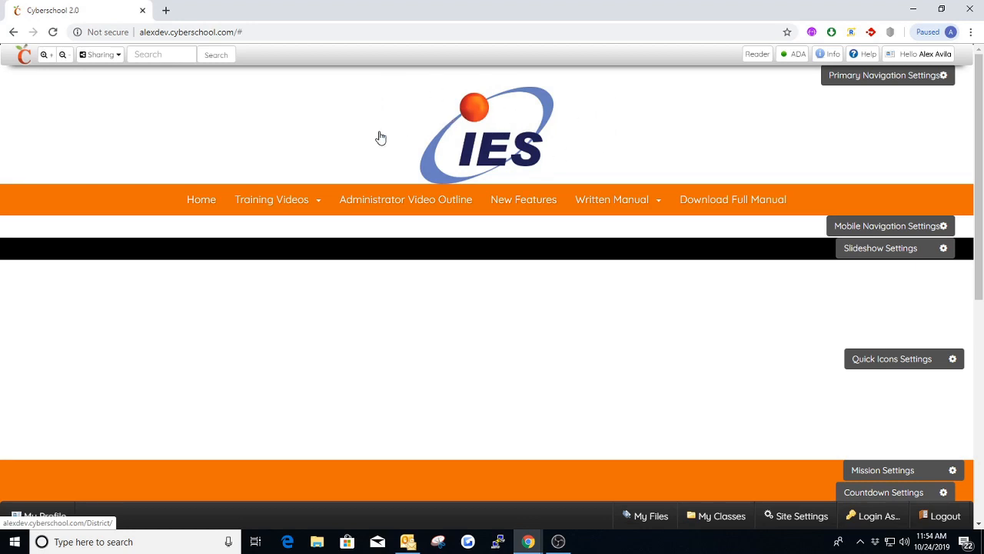
{"action": "left_click", "coordinate": [261, 199]}
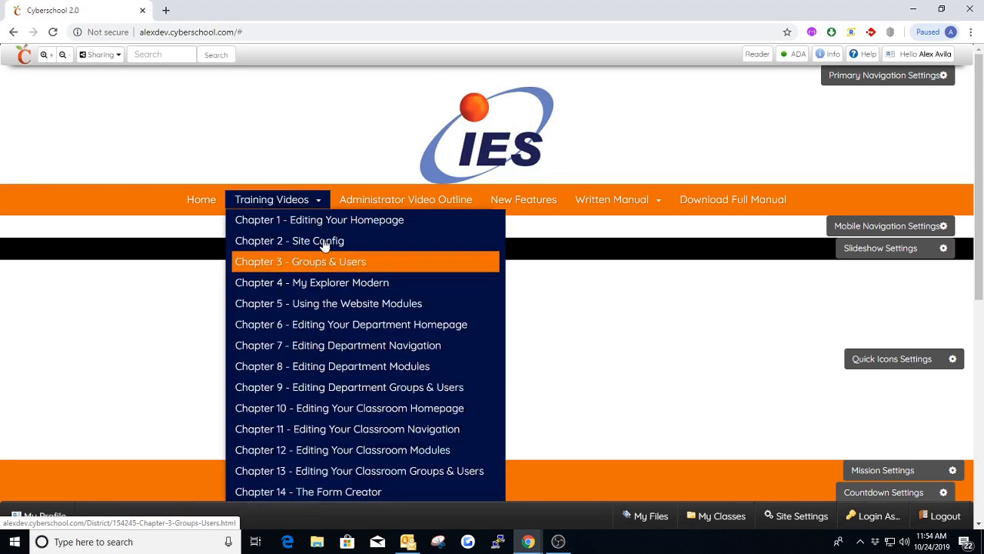
Switch the primary navigation layout to Slice Header and save the settings.
{"action": "left_click", "coordinate": [858, 77]}
{"action": "left_click", "coordinate": [399, 230]}
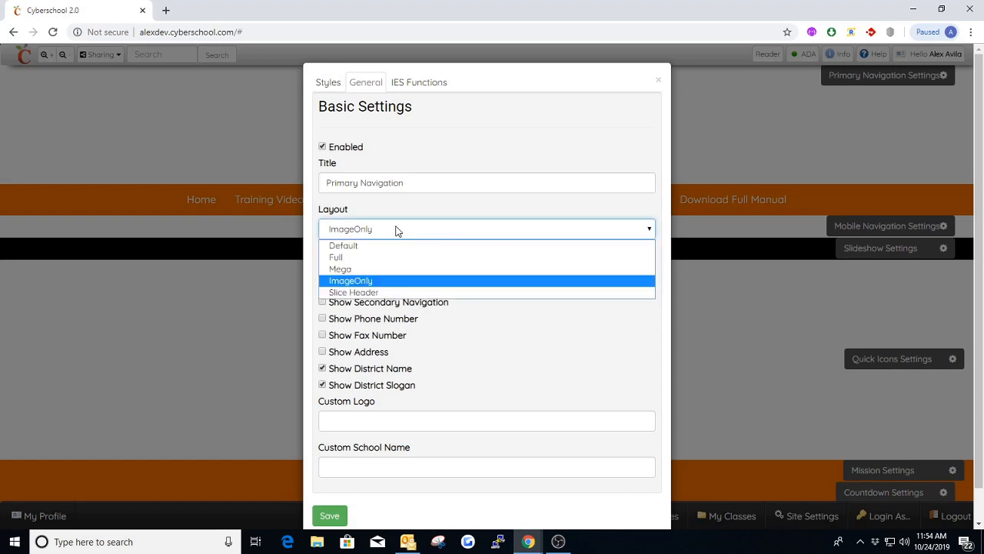
{"action": "left_click", "coordinate": [371, 295]}
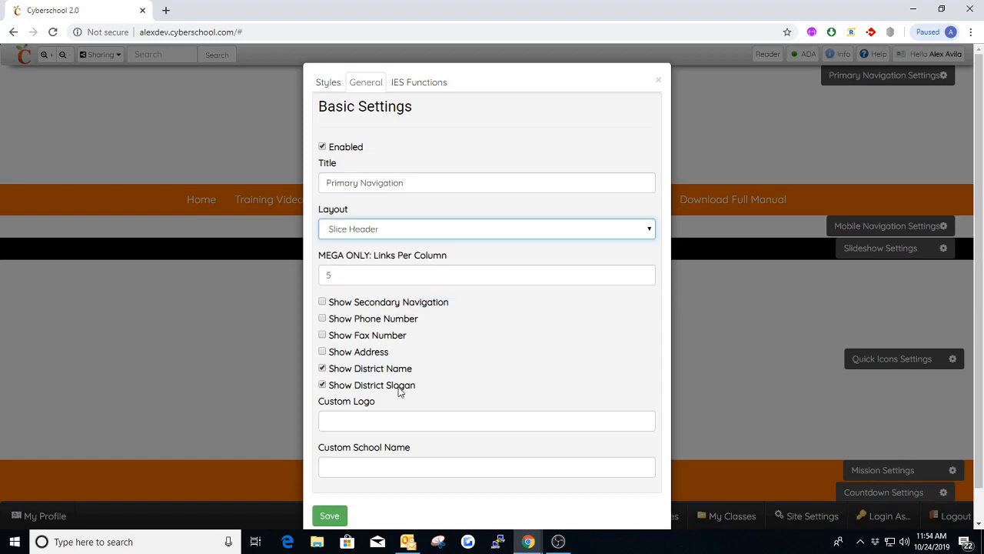
{"action": "left_click", "coordinate": [338, 513]}
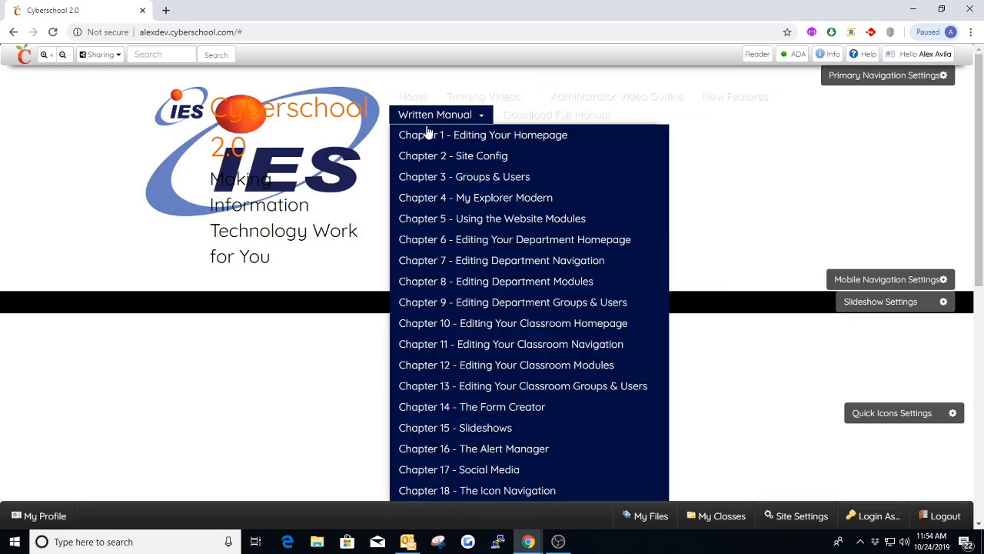
Set the primary navigation layout back to Mega and save the settings.
{"action": "left_click", "coordinate": [856, 77]}
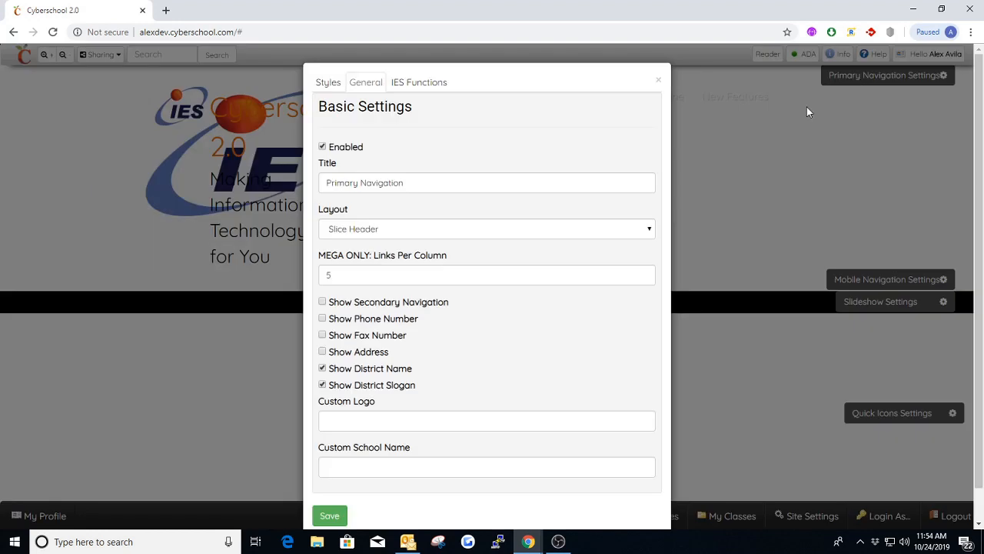
{"action": "left_click", "coordinate": [382, 230]}
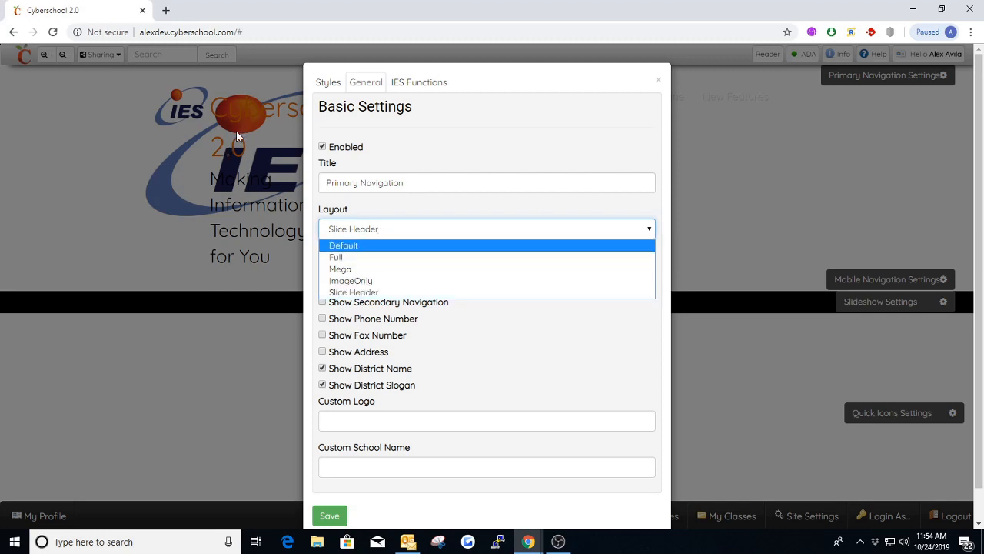
{"action": "left_click", "coordinate": [343, 269]}
{"action": "left_click", "coordinate": [340, 516]}
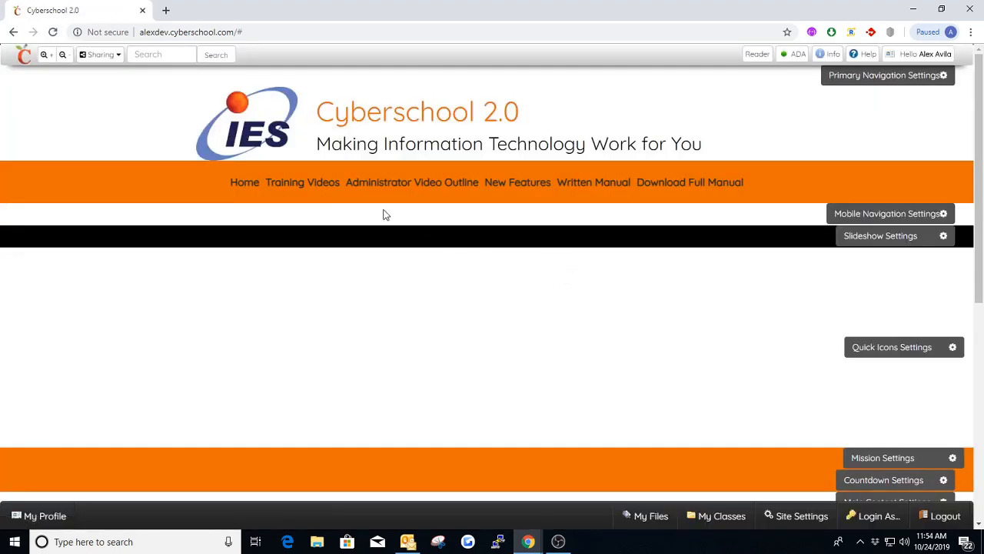
{"action": "mouse_move", "coordinate": [306, 187]}
Review the Links Per Column setting of the primary navigation, then examine the columns in the Training Videos mega menu.
{"action": "left_click", "coordinate": [885, 75]}
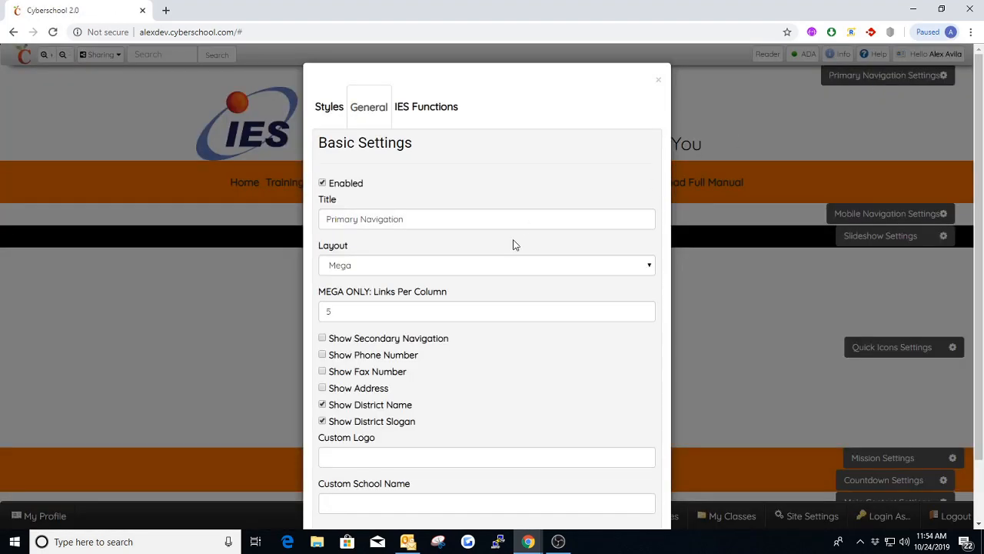
{"action": "scroll", "coordinate": [391, 239], "scroll_direction": "down", "scroll_amount": 2}
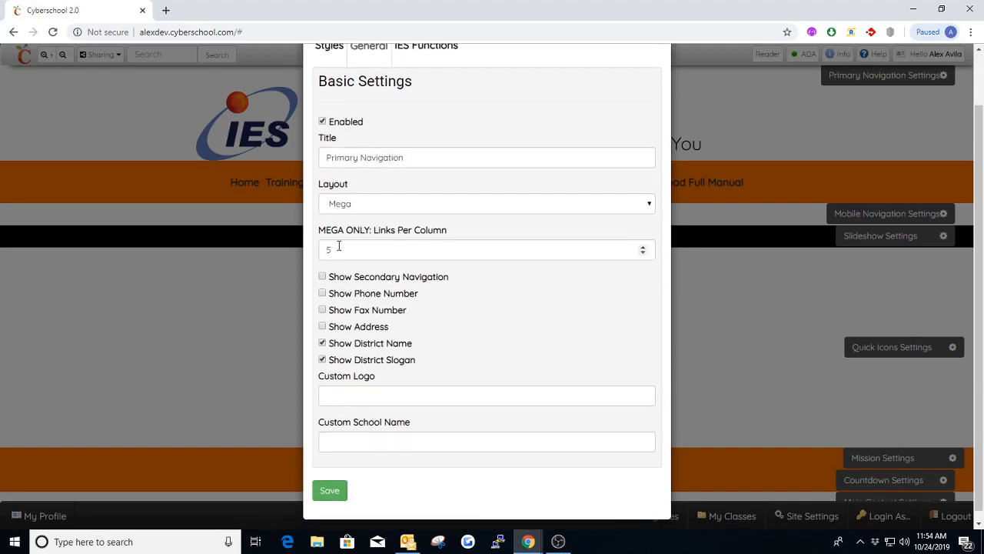
{"action": "scroll", "coordinate": [479, 197], "scroll_direction": "up", "scroll_amount": 2}
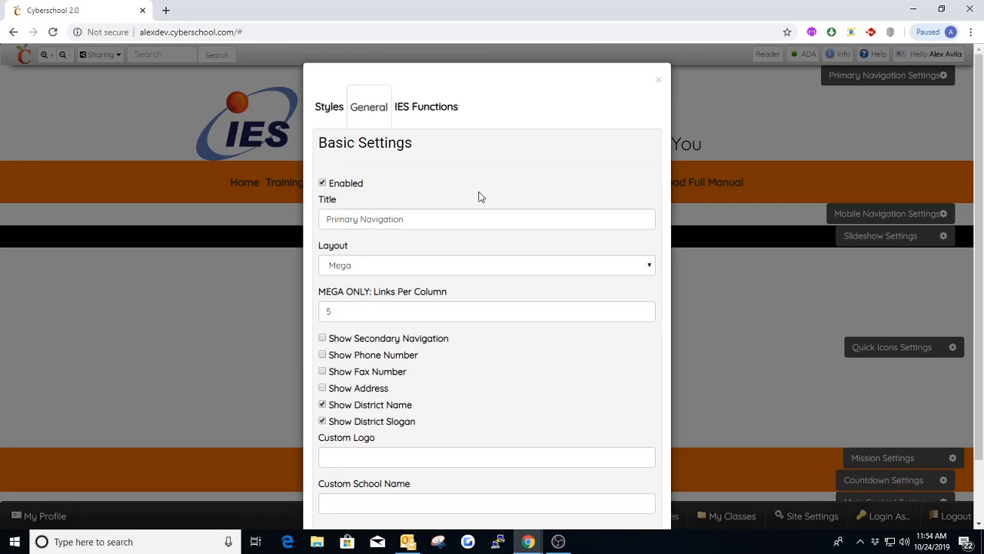
{"action": "left_click", "coordinate": [657, 84]}
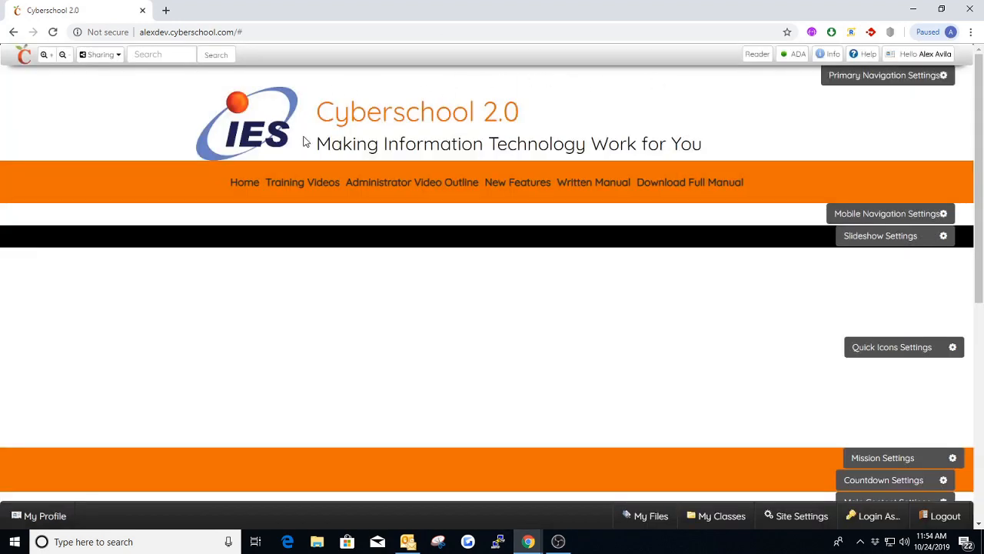
{"action": "mouse_move", "coordinate": [301, 189]}
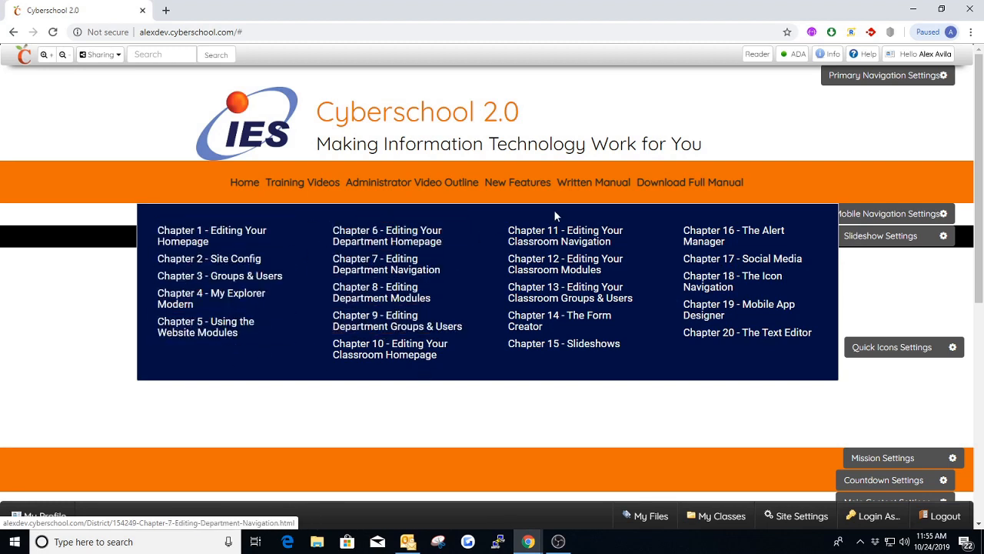
Set the primary navigation's Links Per Column to 4 and save the settings.
{"action": "left_click", "coordinate": [844, 76]}
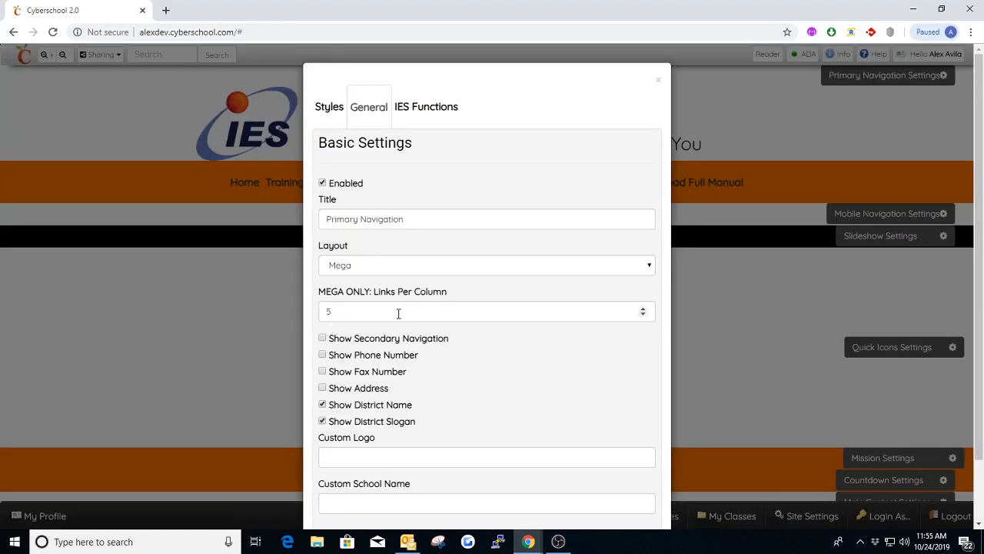
{"action": "left_click", "coordinate": [644, 314]}
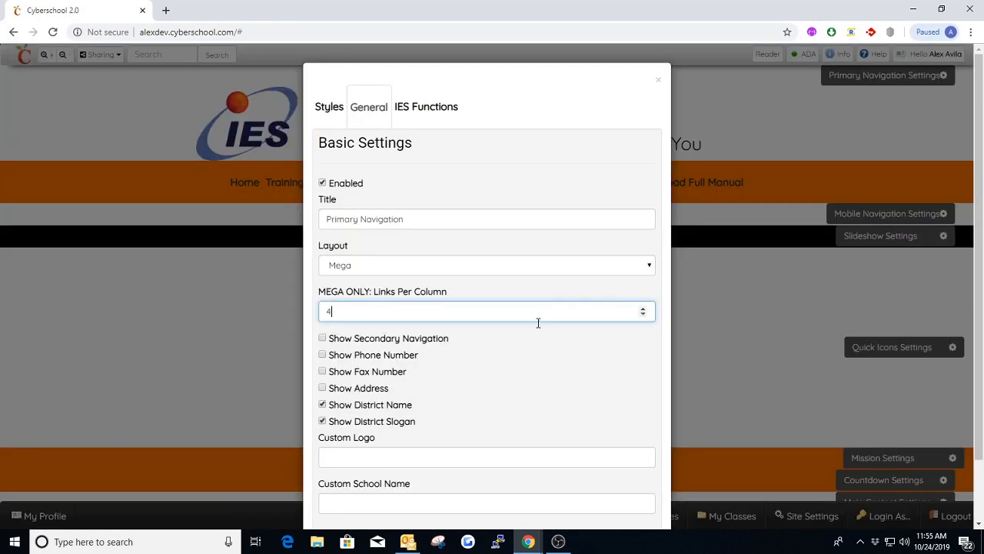
{"action": "scroll", "coordinate": [461, 359], "scroll_direction": "down", "scroll_amount": 2}
{"action": "left_click", "coordinate": [330, 490]}
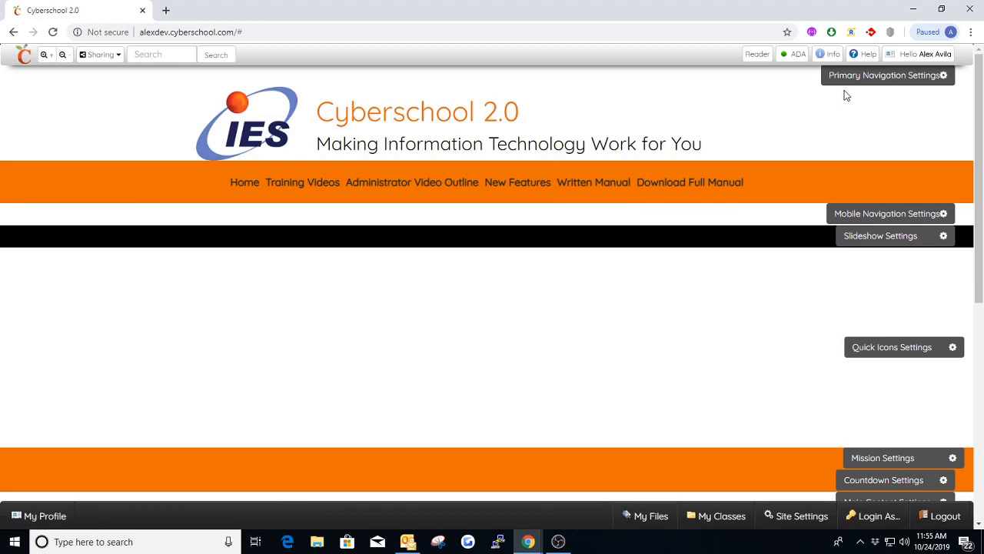
Set the primary navigation's Links Per Column to 5 and save the settings.
{"action": "left_click", "coordinate": [851, 80]}
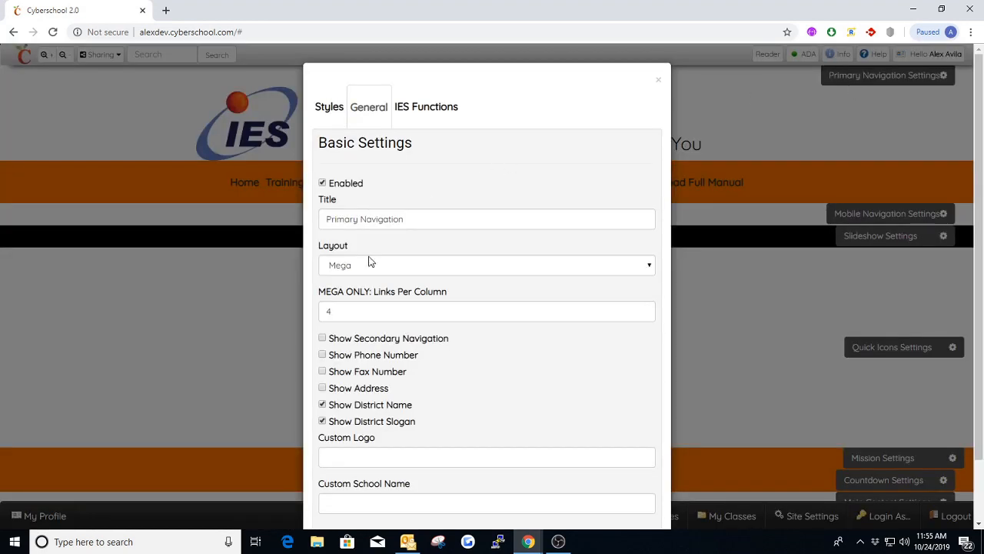
{"action": "left_click", "coordinate": [644, 308]}
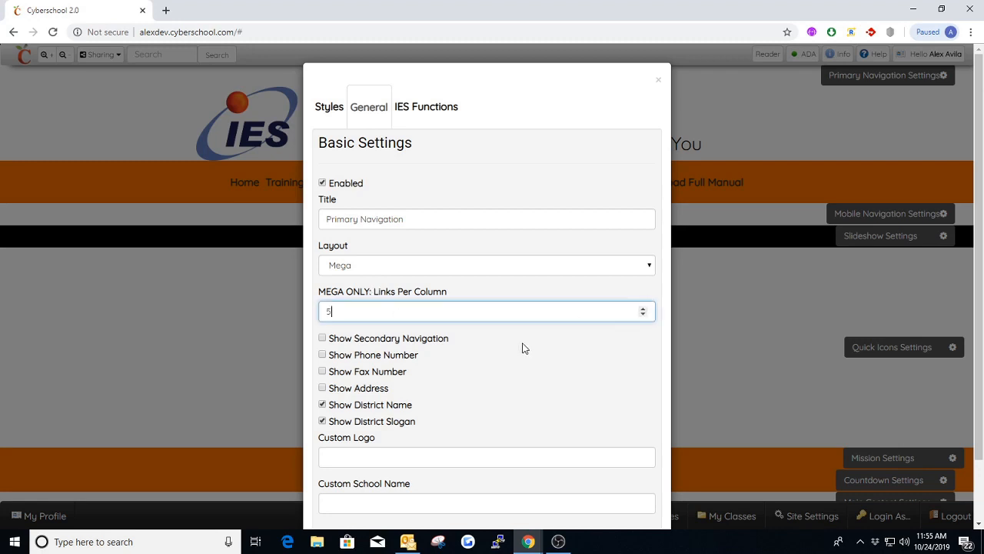
{"action": "scroll", "coordinate": [450, 383], "scroll_direction": "down", "scroll_amount": 2}
{"action": "left_click", "coordinate": [328, 491]}
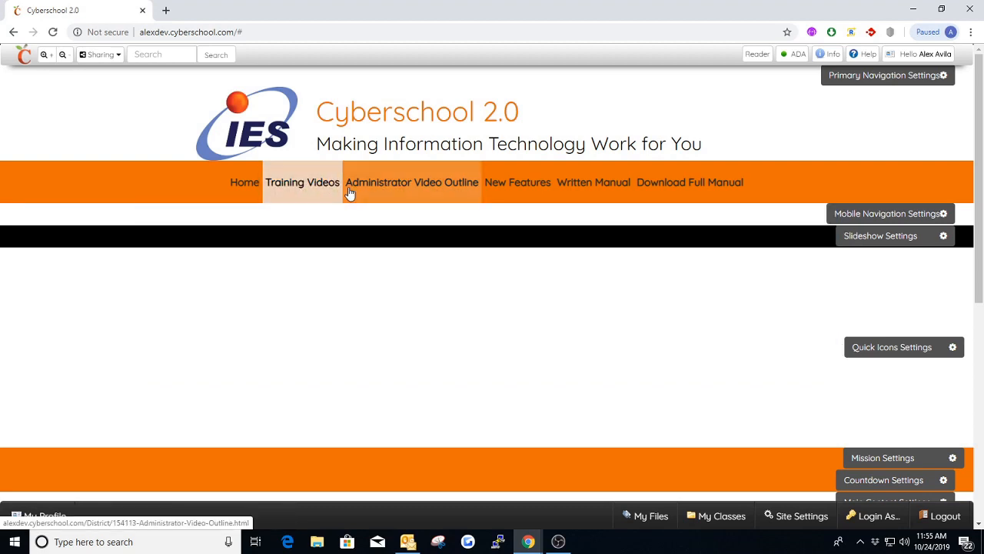
Enable Show Secondary Navigation in the primary navigation settings and close the dialog without saving.
{"action": "left_click", "coordinate": [833, 75]}
{"action": "scroll", "coordinate": [429, 317], "scroll_direction": "down", "scroll_amount": 1}
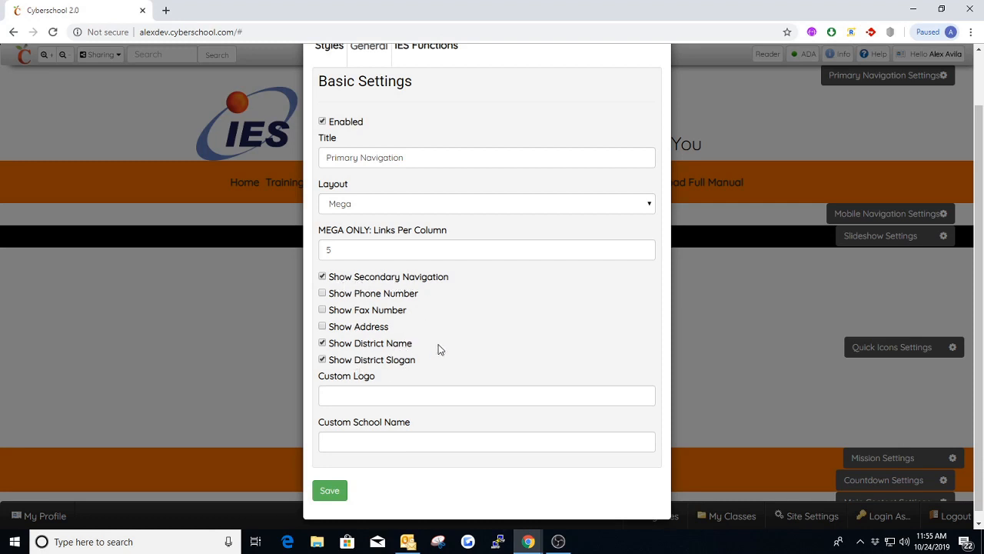
{"action": "scroll", "coordinate": [498, 208], "scroll_direction": "up", "scroll_amount": 1}
{"action": "left_click", "coordinate": [655, 81]}
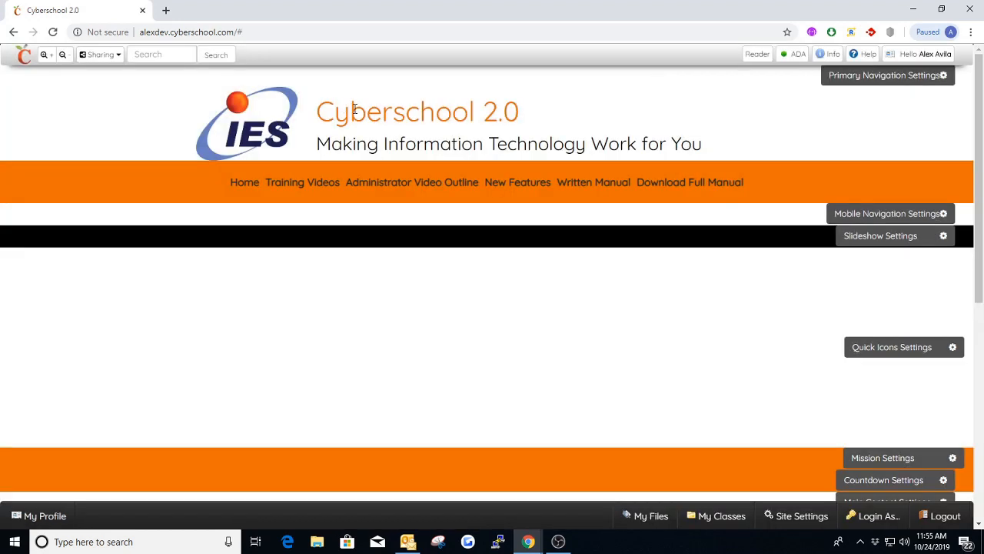
Highlight the district name and then the district slogan in the homepage header.
{"action": "left_click_drag", "start_coordinate": [316, 113], "coordinate": [528, 110]}
{"action": "left_click", "coordinate": [560, 105]}
{"action": "left_click_drag", "start_coordinate": [313, 150], "coordinate": [714, 144]}
{"action": "left_click", "coordinate": [806, 91]}
Reopen the primary navigation settings and save them with Show Secondary Navigation enabled.
{"action": "left_click", "coordinate": [848, 76]}
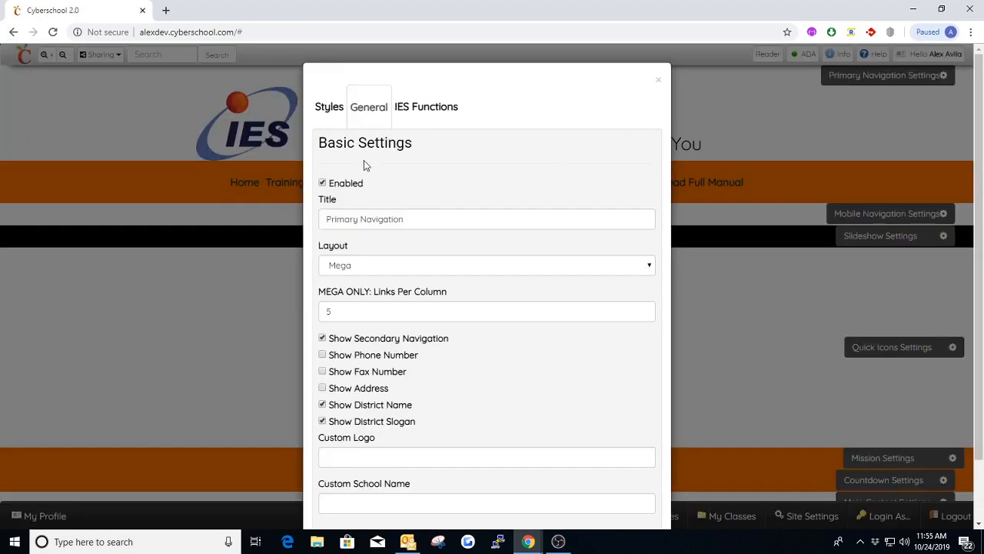
{"action": "scroll", "coordinate": [415, 384], "scroll_direction": "down", "scroll_amount": 2}
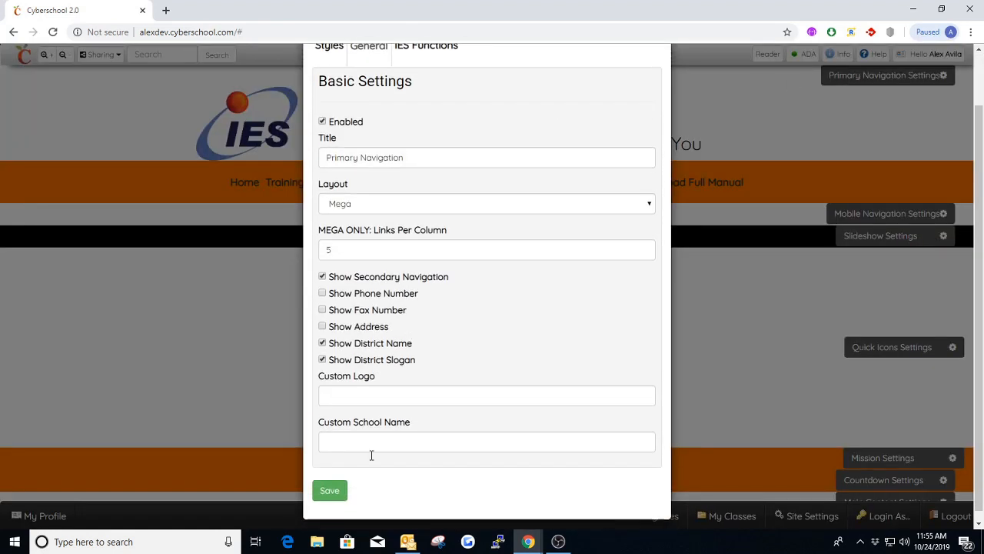
{"action": "left_click", "coordinate": [338, 495]}
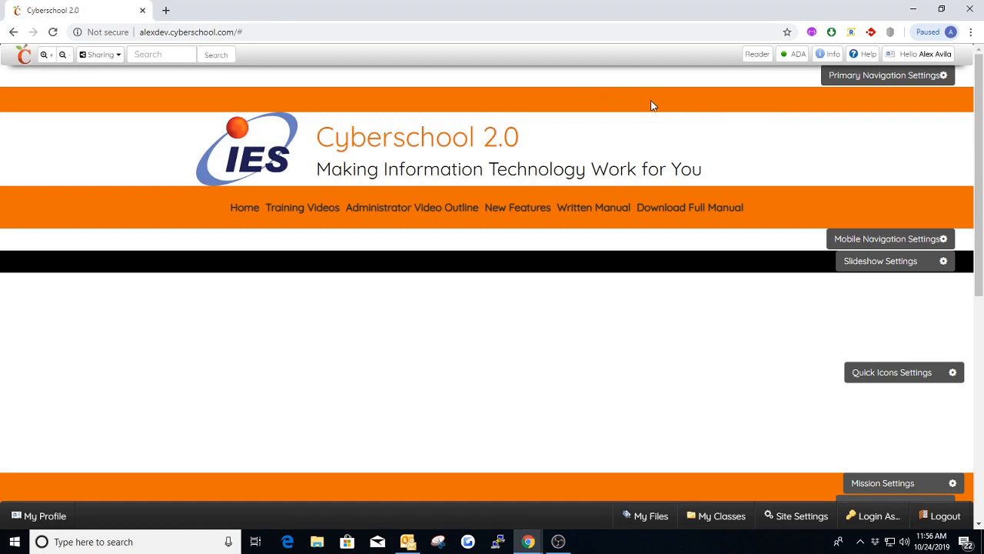
Enable Show Phone Number, Show Fax Number and Show Address for the primary navigation and save the settings.
{"action": "left_click", "coordinate": [873, 77]}
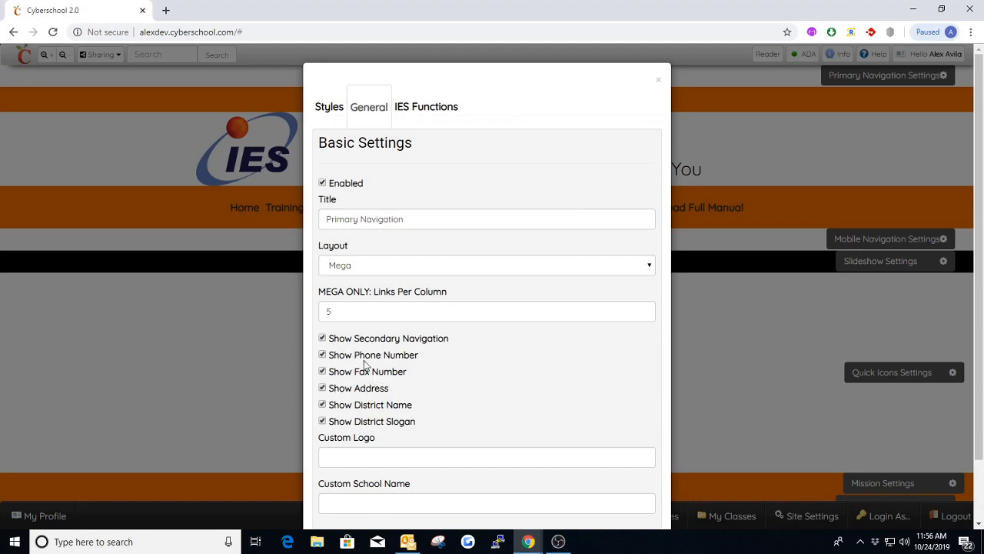
{"action": "scroll", "coordinate": [439, 400], "scroll_direction": "down", "scroll_amount": 2}
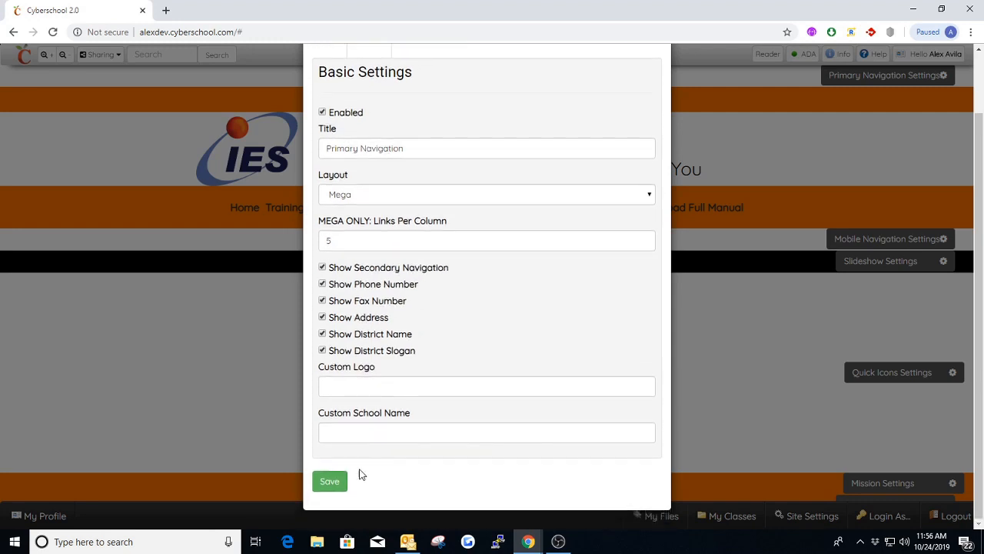
{"action": "left_click", "coordinate": [336, 481]}
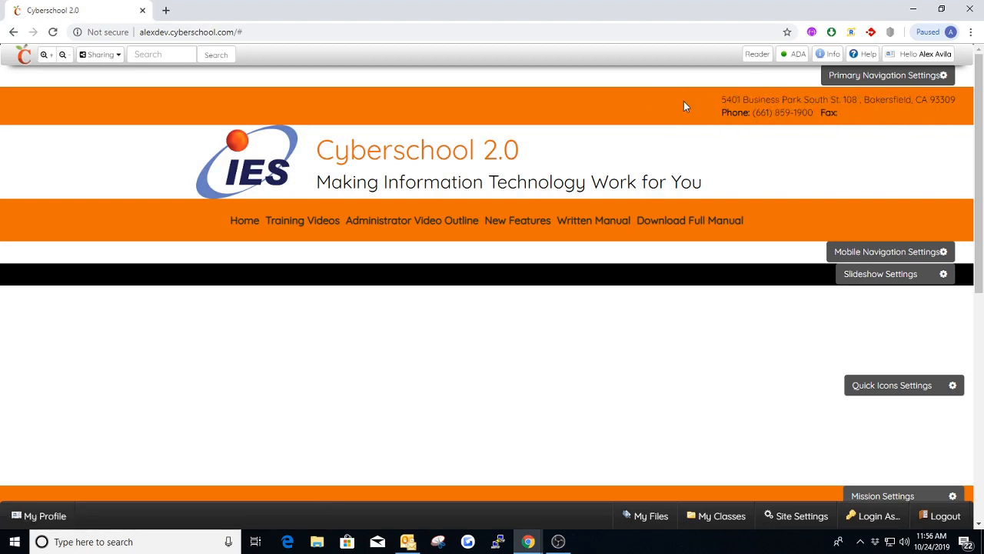
Open Site Config in a new browser tab and bring up the second School Setup entry's settings.
{"action": "mouse_move", "coordinate": [944, 57]}
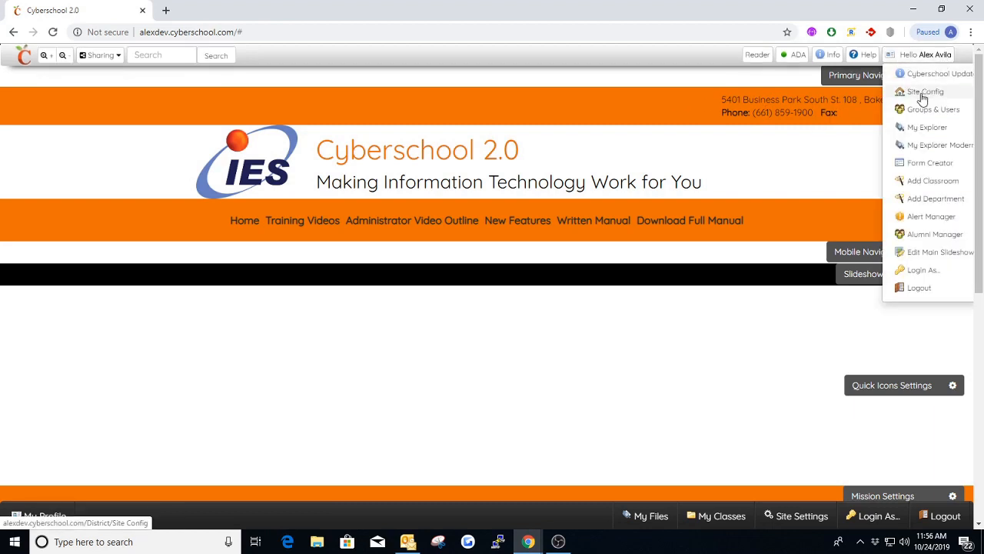
{"action": "middle_click", "coordinate": [921, 96]}
{"action": "left_click", "coordinate": [206, 11]}
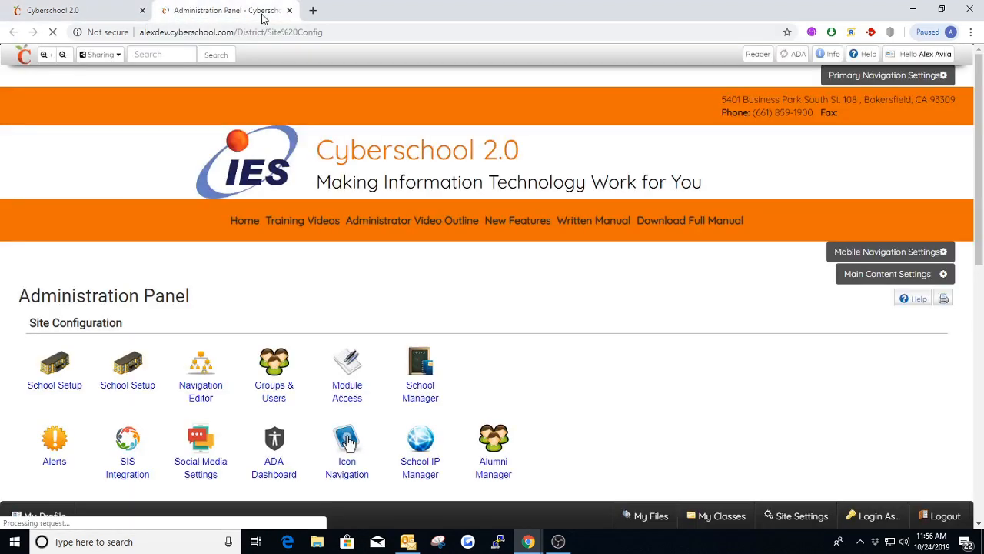
{"action": "left_click", "coordinate": [123, 373]}
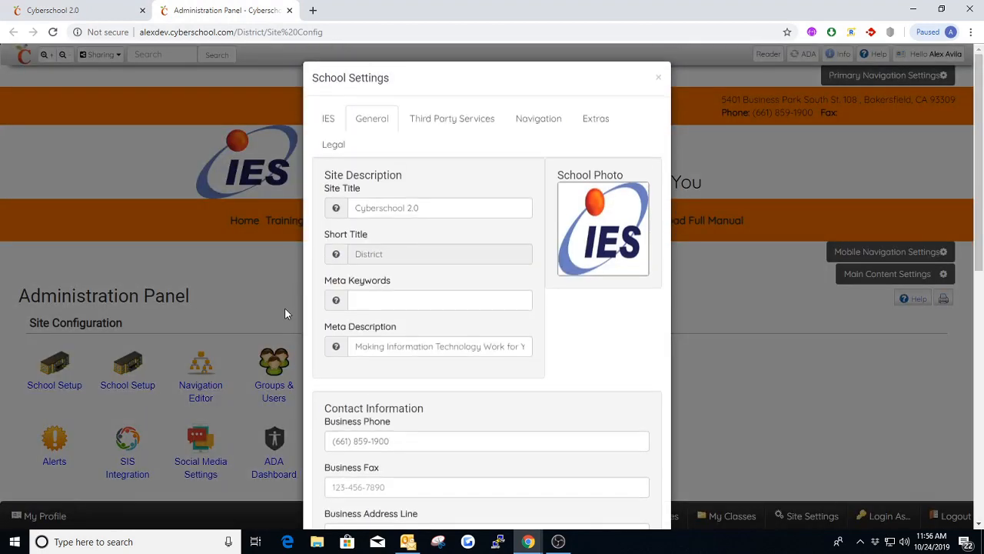
Review the Contact Information fields in School Settings, from Business Phone through General Email, and close the settings.
{"action": "scroll", "coordinate": [464, 269], "scroll_direction": "down", "scroll_amount": 1}
{"action": "scroll", "coordinate": [464, 270], "scroll_direction": "down", "scroll_amount": 2}
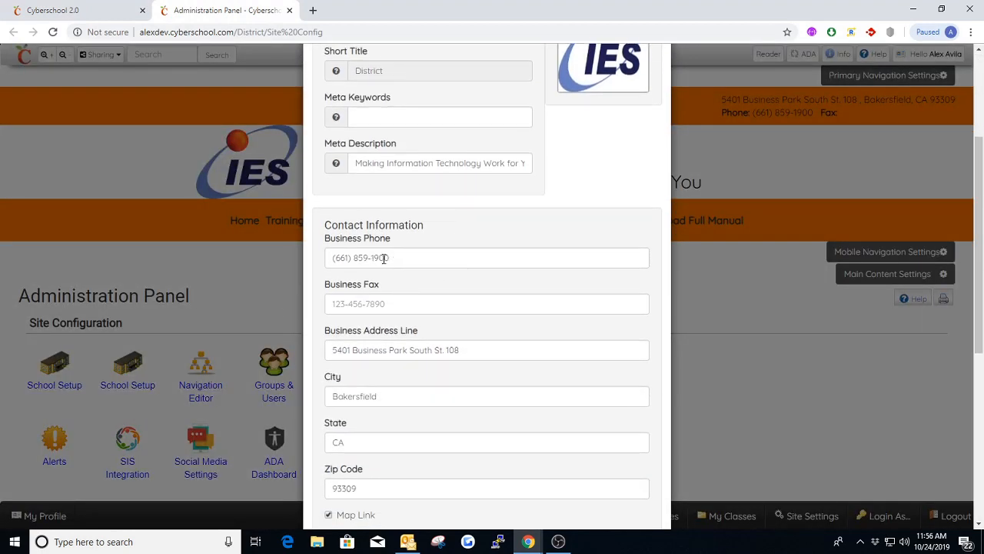
{"action": "left_click", "coordinate": [346, 306]}
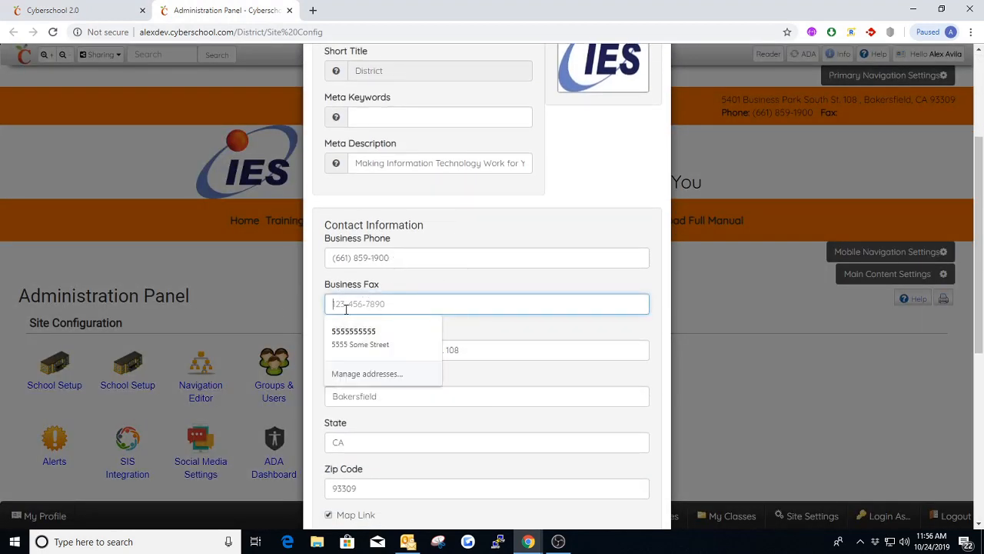
{"action": "left_click", "coordinate": [402, 284]}
{"action": "scroll", "coordinate": [413, 281], "scroll_direction": "down", "scroll_amount": 1}
{"action": "scroll", "coordinate": [407, 376], "scroll_direction": "down", "scroll_amount": 2}
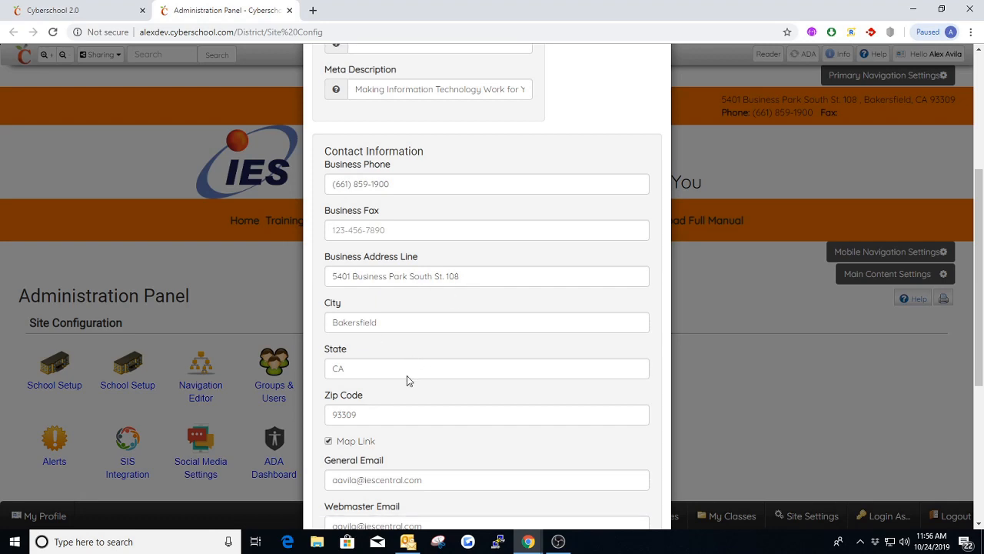
{"action": "scroll", "coordinate": [444, 325], "scroll_direction": "up", "scroll_amount": 4}
{"action": "scroll", "coordinate": [451, 317], "scroll_direction": "up", "scroll_amount": 3}
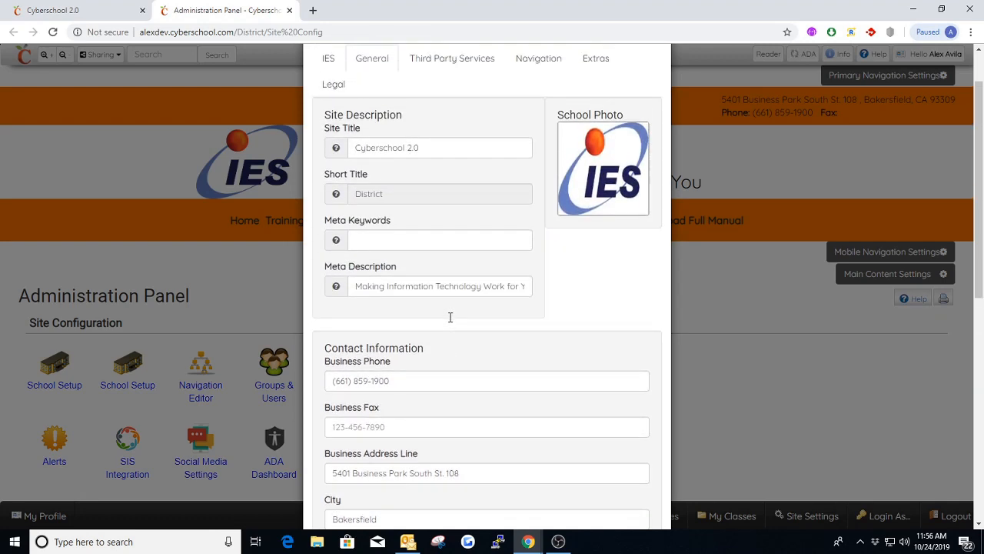
{"action": "left_click", "coordinate": [657, 78]}
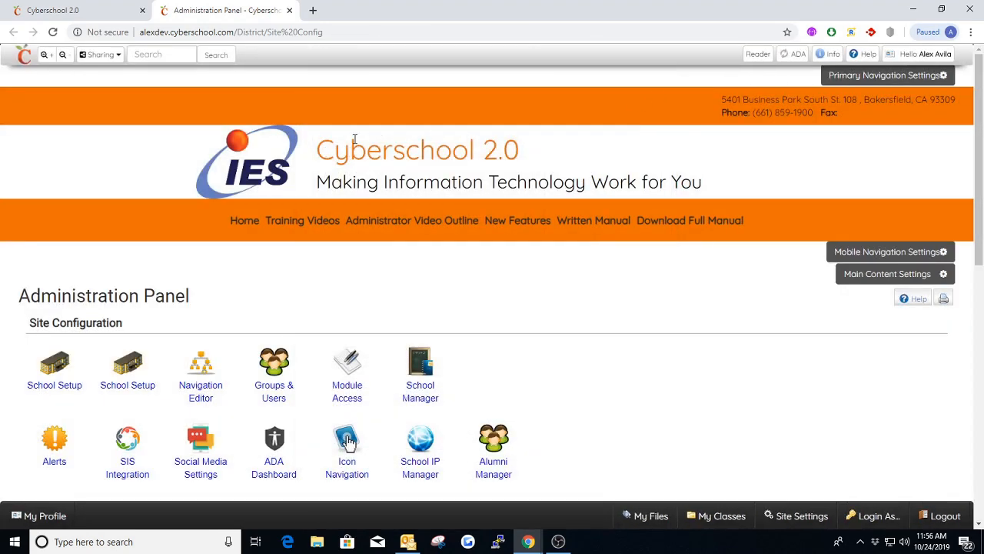
Highlight the header's site title and slogan, and match them to Site Title and Meta Description in the second School Setup entry.
{"action": "left_click_drag", "start_coordinate": [323, 150], "coordinate": [506, 150]}
{"action": "left_click_drag", "start_coordinate": [318, 183], "coordinate": [576, 183]}
{"action": "left_click", "coordinate": [132, 368]}
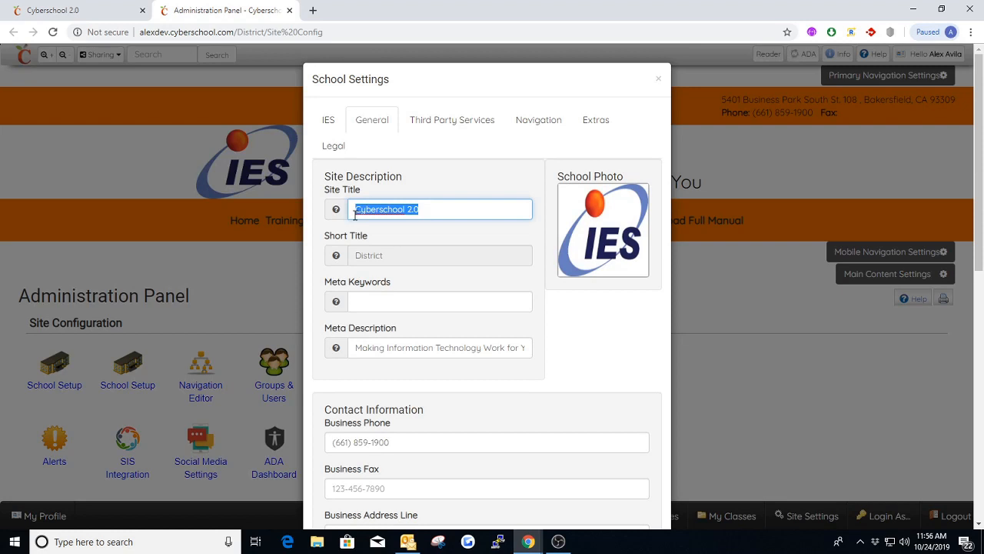
{"action": "left_click_drag", "start_coordinate": [356, 348], "coordinate": [544, 350]}
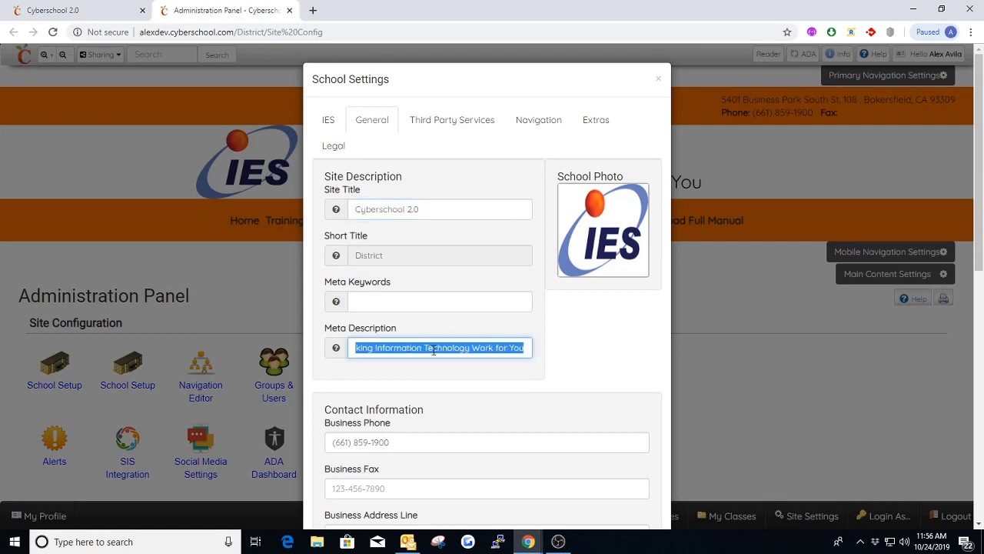
{"action": "left_click", "coordinate": [659, 79]}
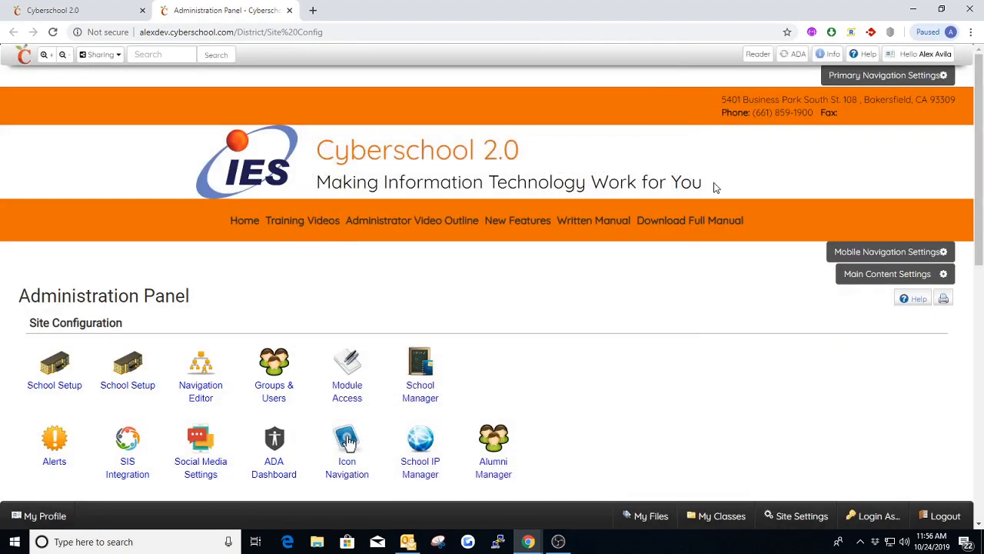
Set the school's Meta Description to "Information Technology to better the Future" in the second School Setup entry and save.
{"action": "left_click", "coordinate": [143, 369]}
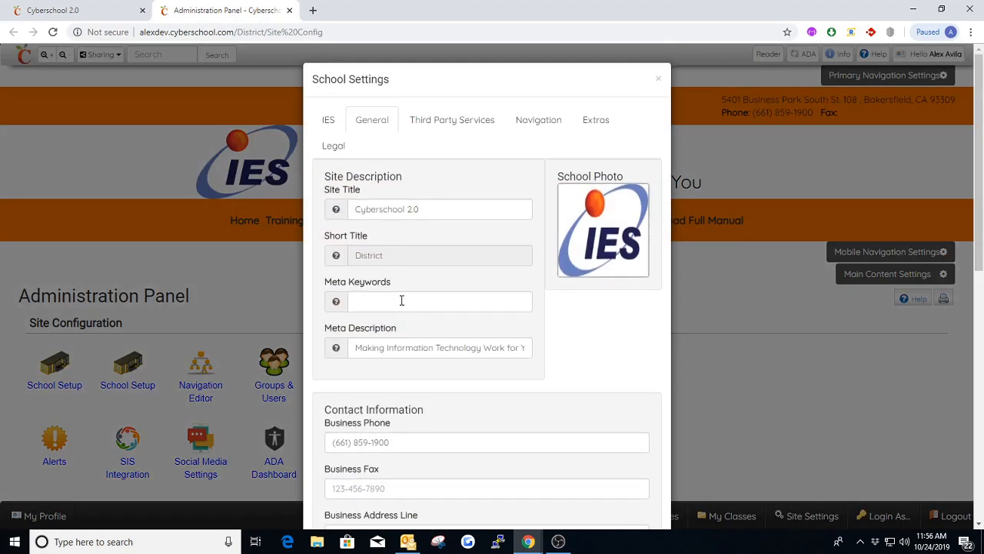
{"action": "triple_click", "coordinate": [402, 348]}
{"action": "type", "text": "Information Technolog"}
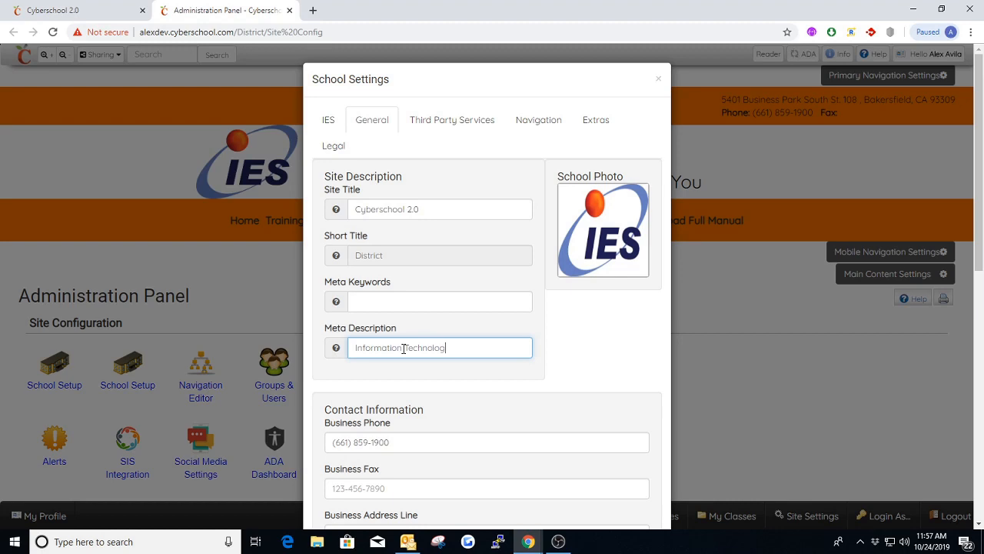
{"action": "type", "text": "y to better the Future"}
{"action": "scroll", "coordinate": [569, 345], "scroll_direction": "down", "scroll_amount": 8}
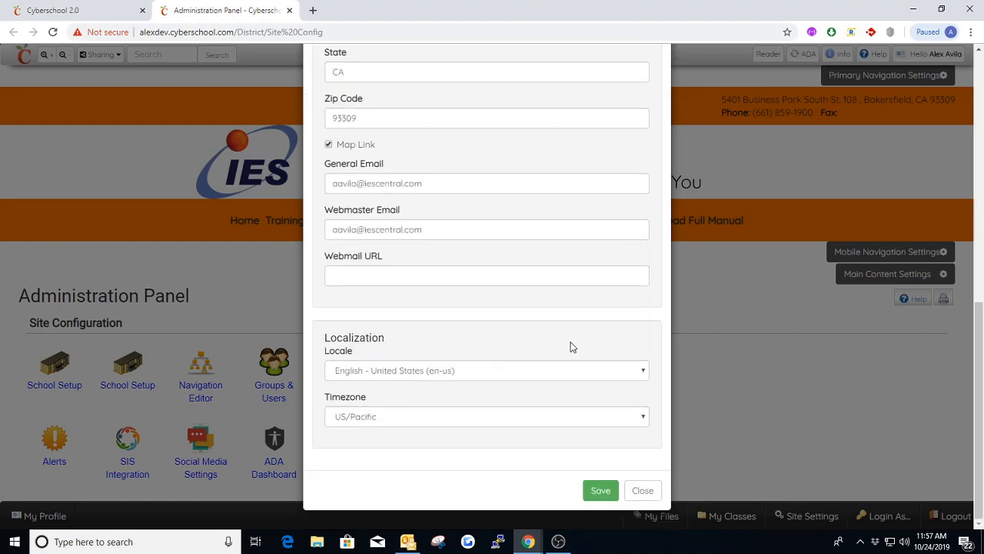
{"action": "left_click", "coordinate": [600, 486]}
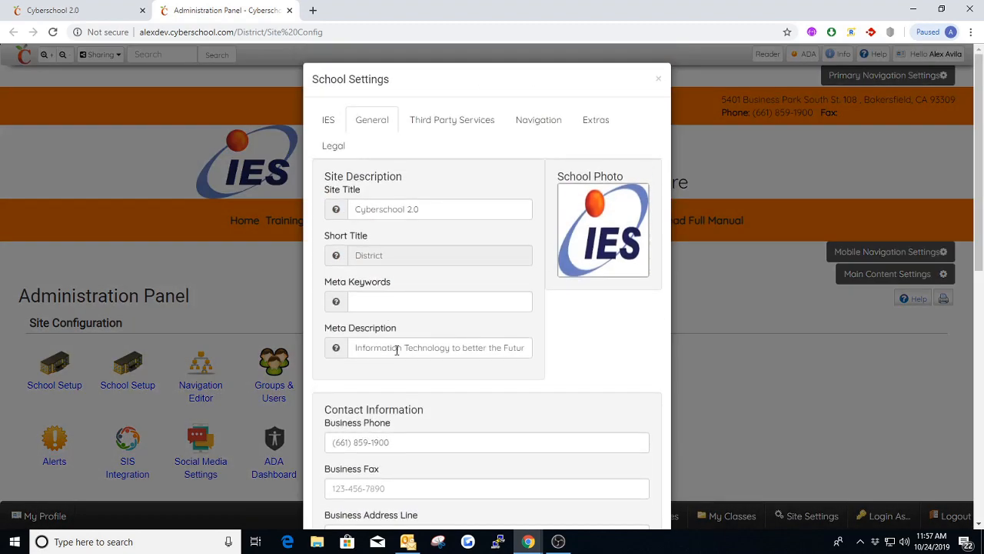
Set the school's Meta Description to "Making Information Technology work for You" and save the School Settings.
{"action": "left_click_drag", "start_coordinate": [356, 349], "coordinate": [537, 341]}
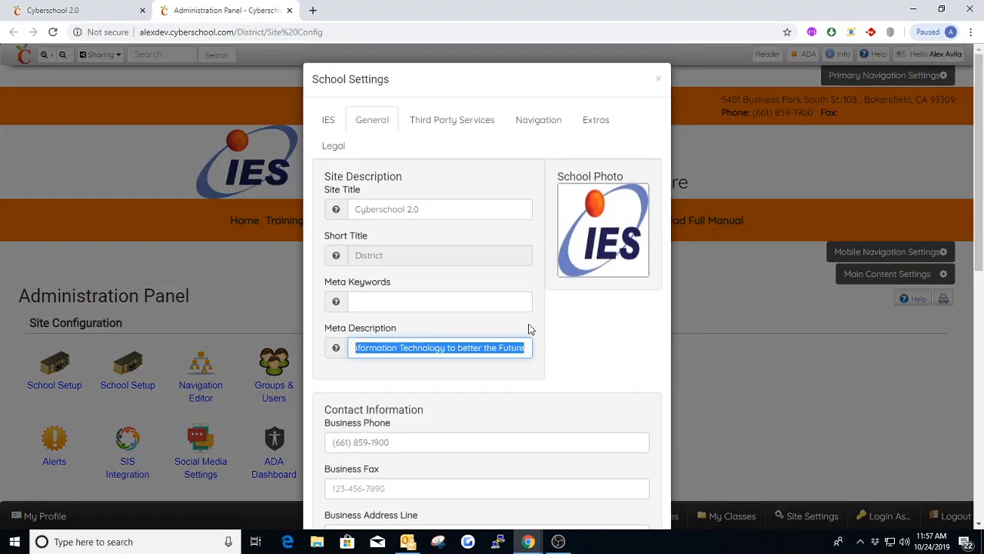
{"action": "type", "text": "Making"}
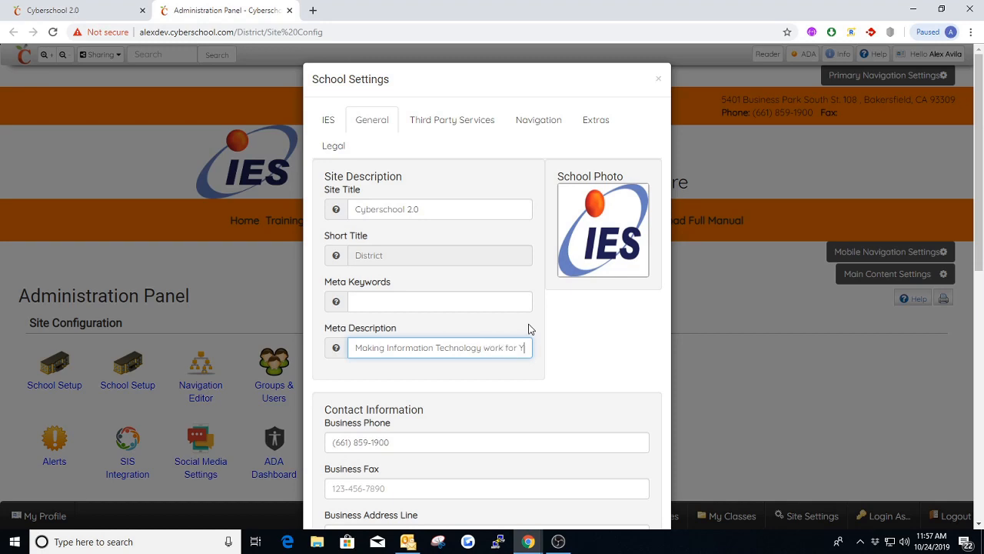
{"action": "type", "text": "ou"}
{"action": "scroll", "coordinate": [499, 327], "scroll_direction": "down", "scroll_amount": 7}
{"action": "left_click", "coordinate": [603, 491]}
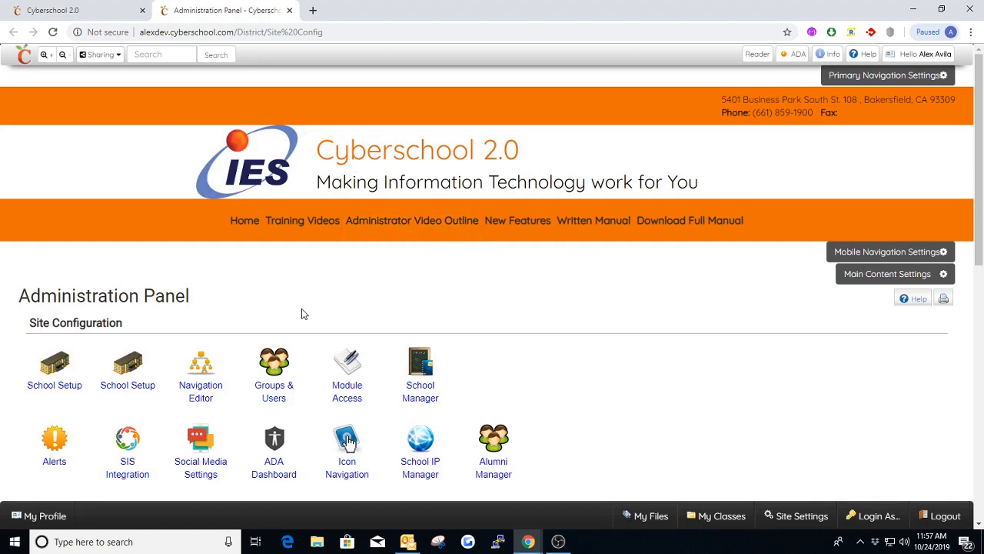
Check the slogan's capitalization on the homepage tab and return to the Administration Panel.
{"action": "left_click", "coordinate": [52, 10]}
{"action": "mouse_move", "coordinate": [569, 219]}
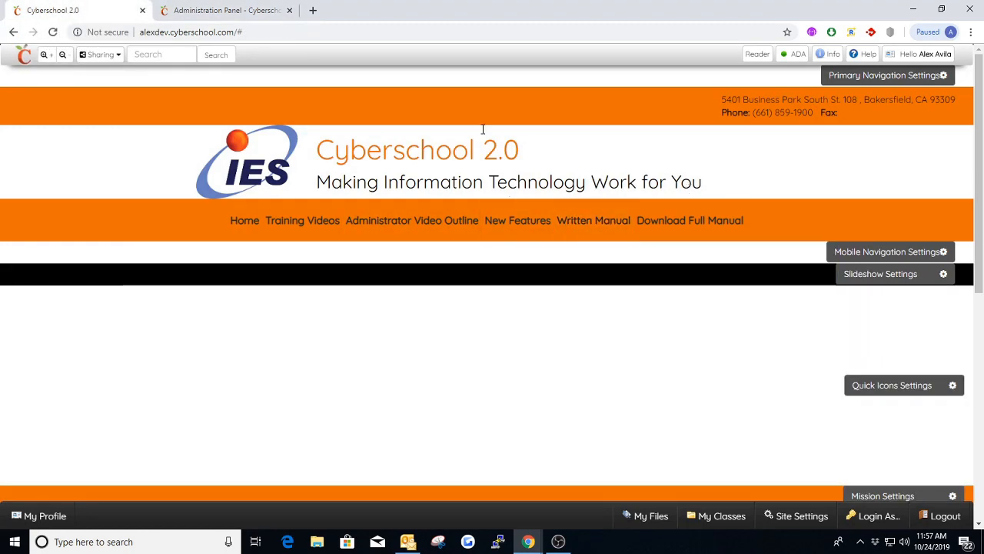
{"action": "left_click", "coordinate": [182, 12]}
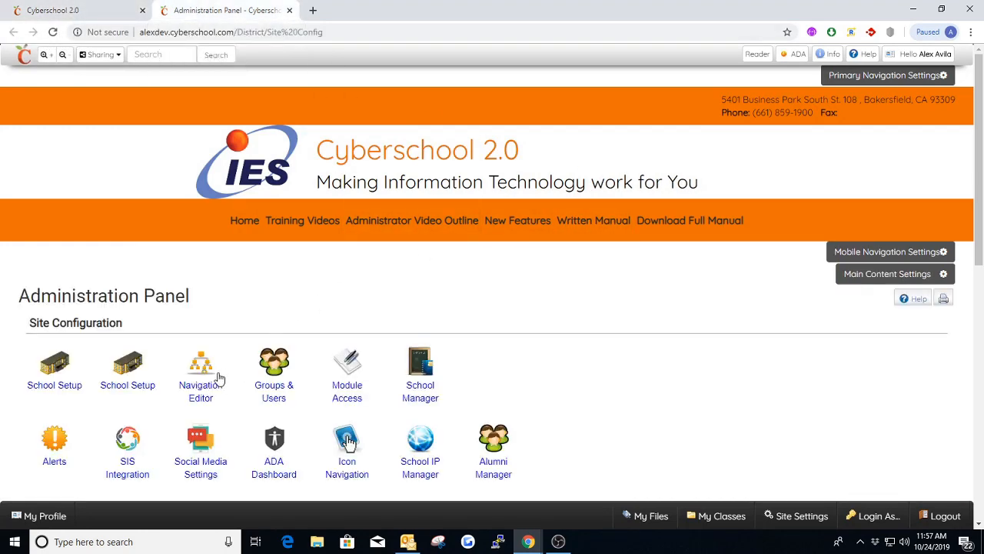
Try to capitalize "work" in the school's Meta Description and save the School Settings.
{"action": "left_click", "coordinate": [132, 376]}
{"action": "left_click", "coordinate": [485, 350]}
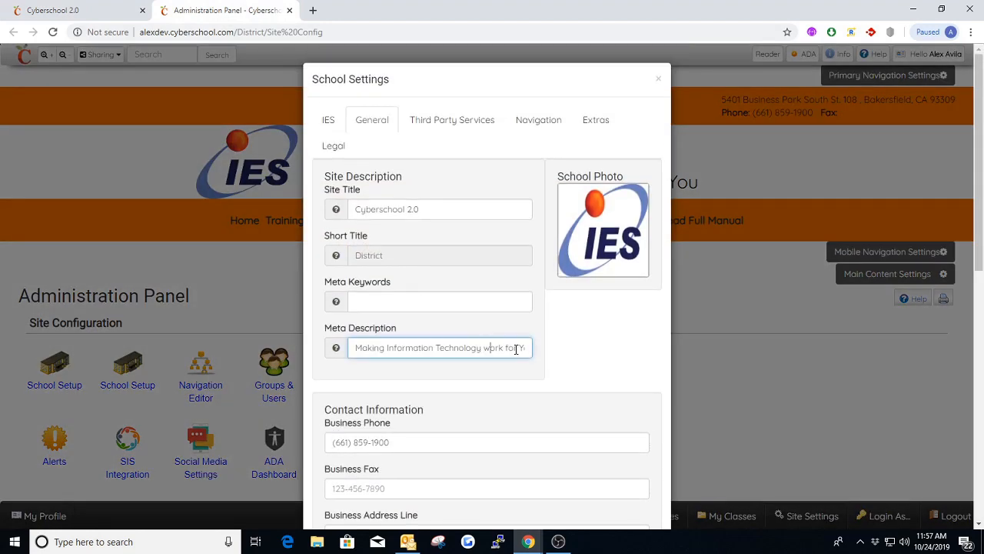
{"action": "scroll", "coordinate": [516, 348], "scroll_direction": "down", "scroll_amount": 8}
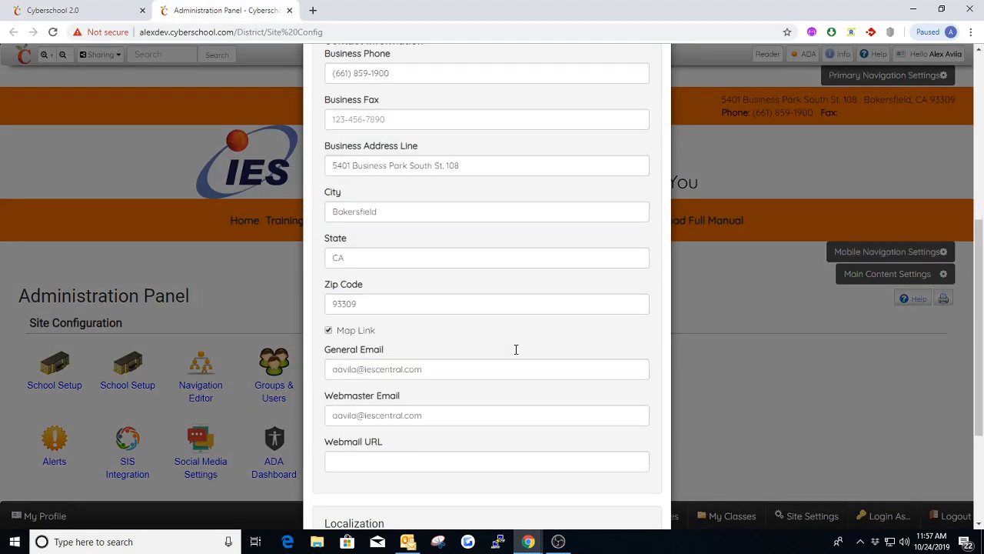
{"action": "left_click", "coordinate": [603, 490]}
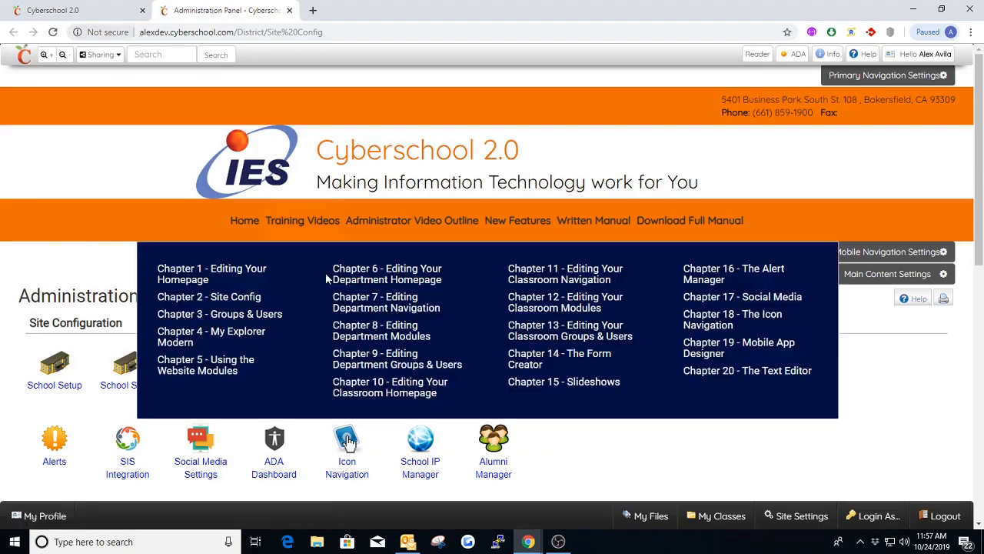
Correct the Meta Description to "Making Information Technology Work for You" in the second School Setup entry and save it.
{"action": "left_click", "coordinate": [117, 381]}
{"action": "scroll", "coordinate": [450, 308], "scroll_direction": "down", "scroll_amount": 2}
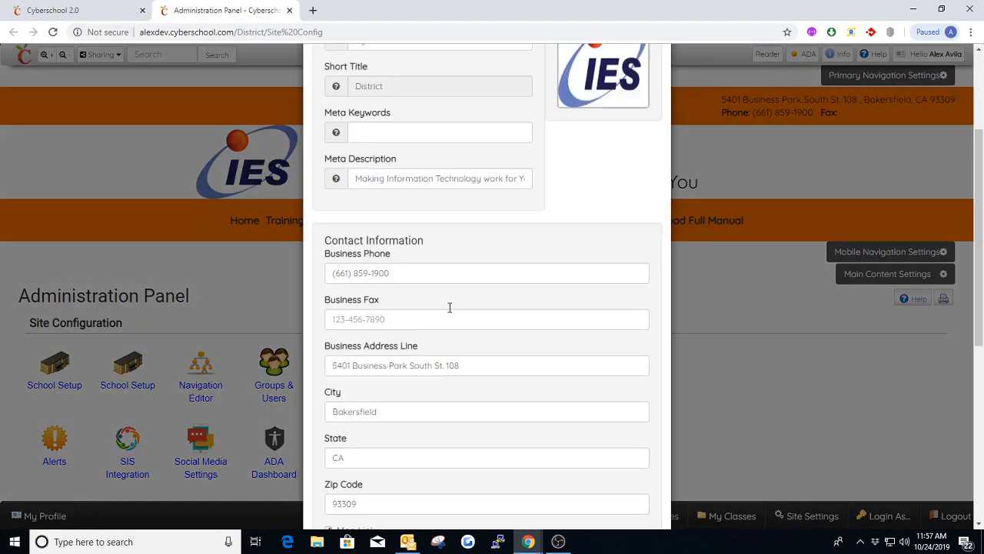
{"action": "scroll", "coordinate": [477, 262], "scroll_direction": "up", "scroll_amount": 1}
{"action": "left_click", "coordinate": [488, 226]}
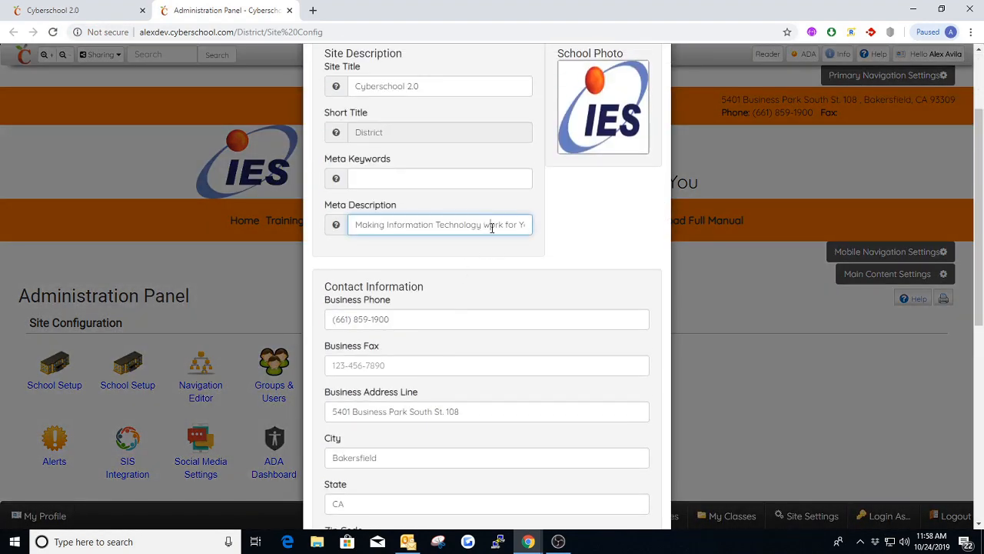
{"action": "key", "text": "Delete"}
{"action": "type", "text": "W"}
{"action": "scroll", "coordinate": [492, 228], "scroll_direction": "down", "scroll_amount": 6}
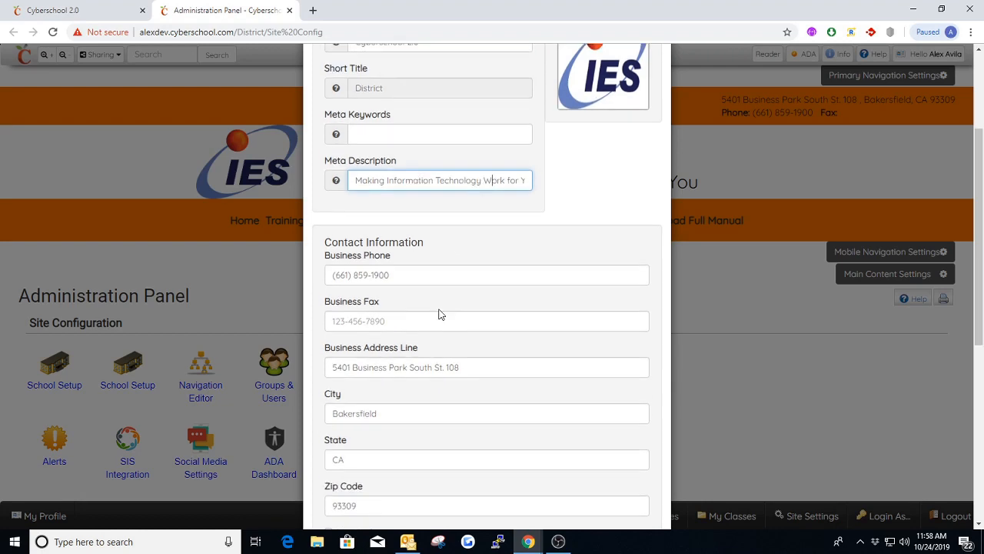
{"action": "left_click", "coordinate": [598, 489]}
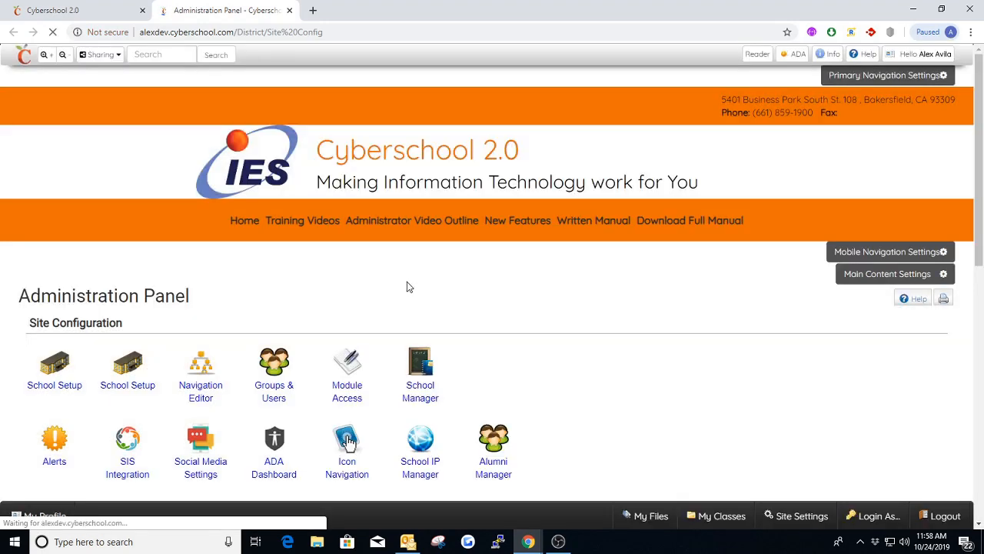
Return to the homepage tab and review the primary navigation's general options, including the Custom Logo field.
{"action": "left_click", "coordinate": [92, 11]}
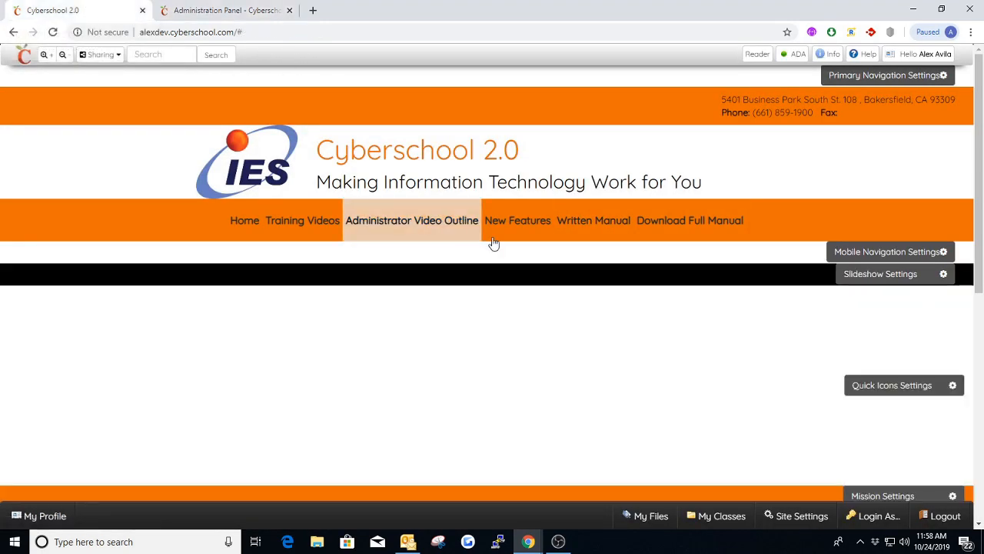
{"action": "left_click", "coordinate": [846, 77]}
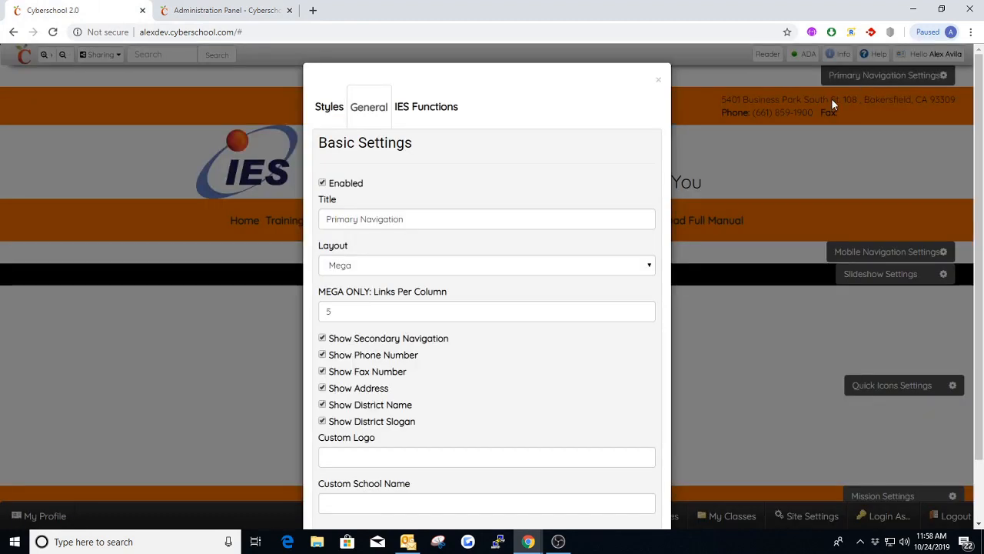
{"action": "scroll", "coordinate": [456, 305], "scroll_direction": "down", "scroll_amount": 1}
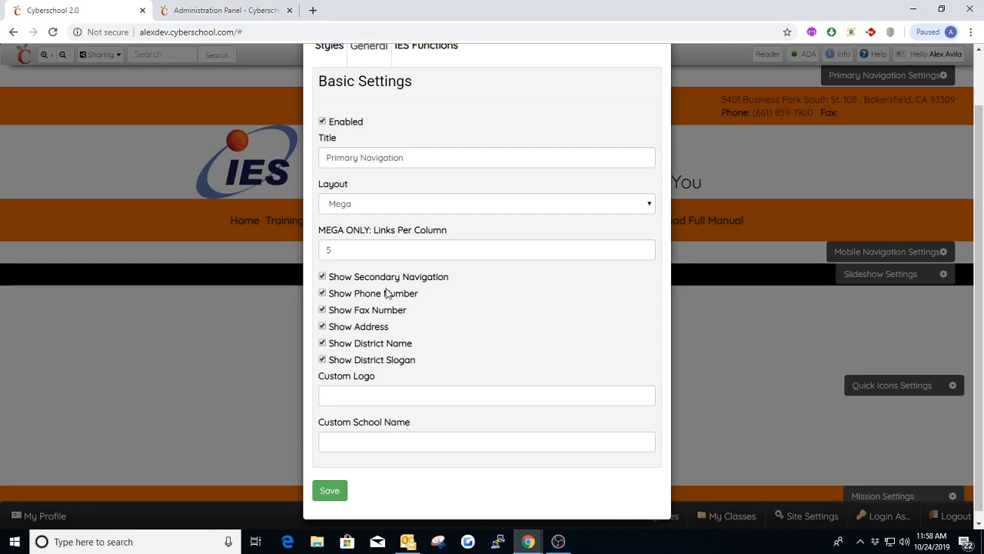
{"action": "scroll", "coordinate": [495, 336], "scroll_direction": "up", "scroll_amount": 1}
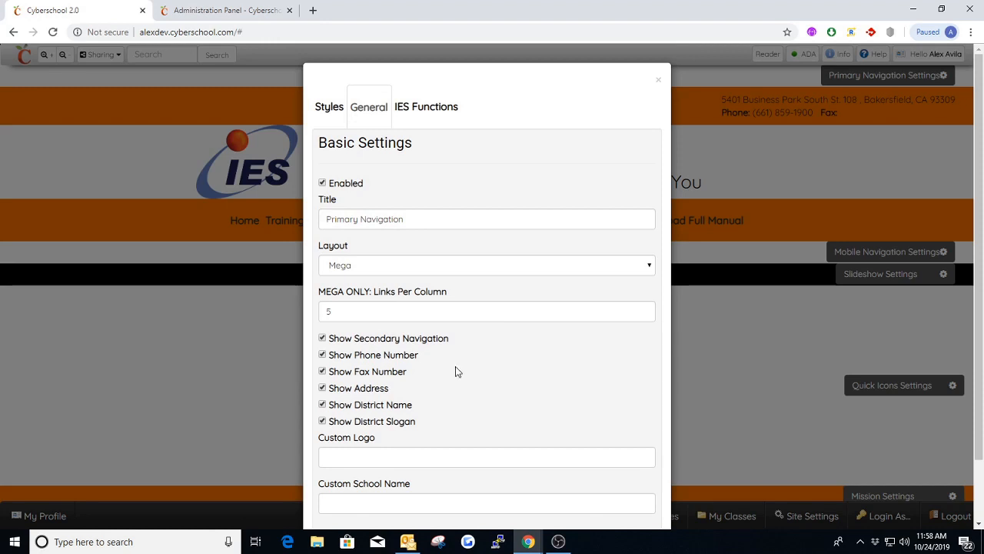
{"action": "left_click", "coordinate": [369, 461]}
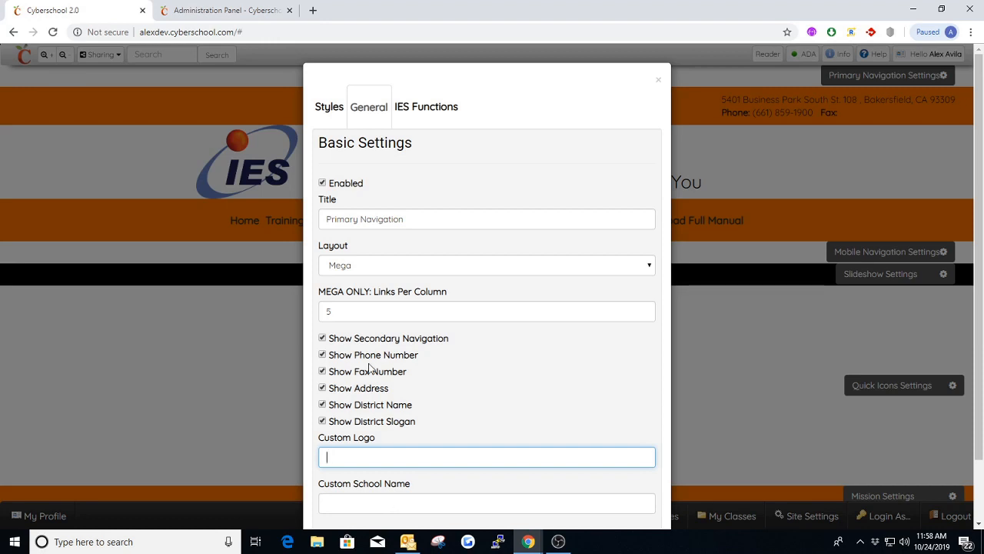
View the primary navigation's color styles and compare them with the site title and slogan in the homepage header.
{"action": "left_click", "coordinate": [332, 109]}
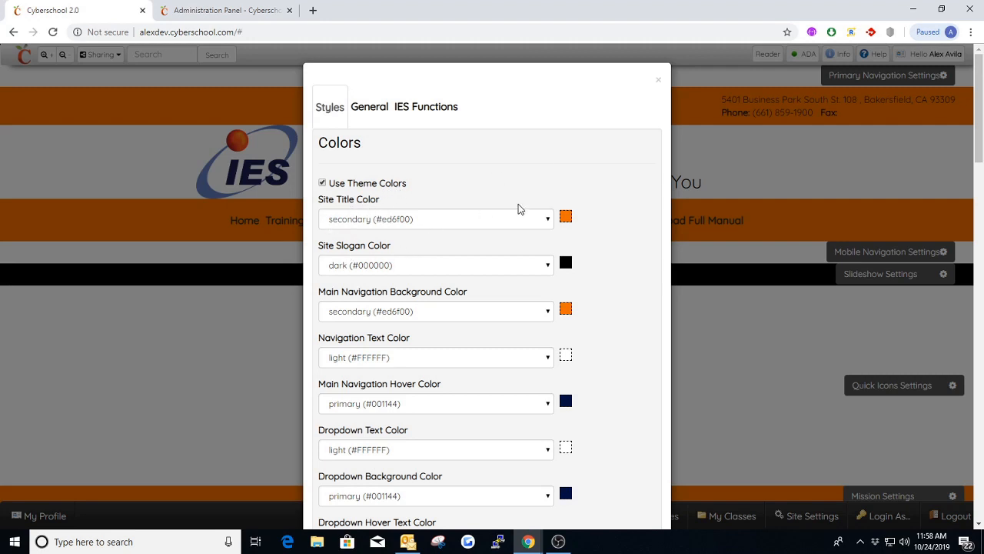
{"action": "left_click", "coordinate": [659, 80]}
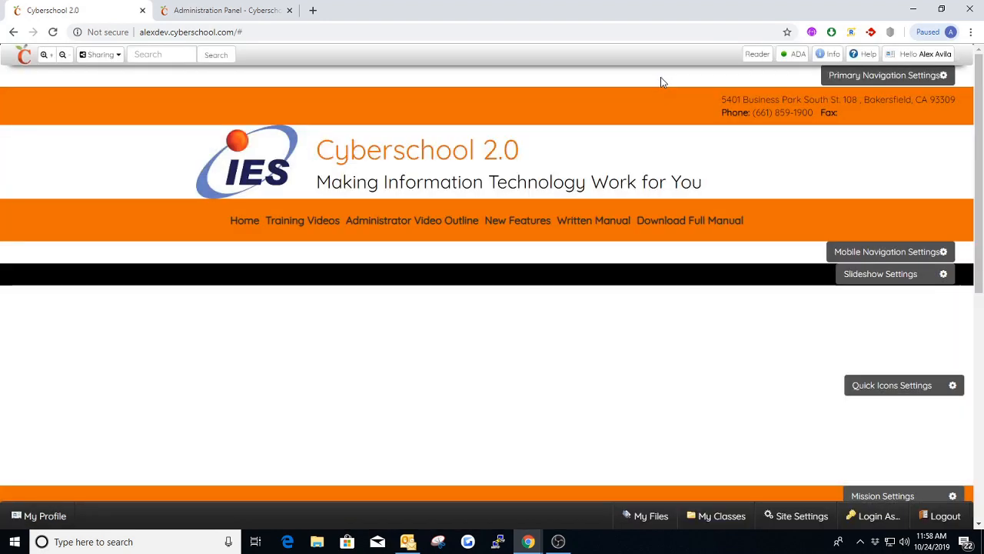
{"action": "left_click_drag", "start_coordinate": [543, 154], "coordinate": [589, 183]}
{"action": "left_click", "coordinate": [592, 150]}
{"action": "left_click", "coordinate": [663, 170]}
{"action": "left_click", "coordinate": [865, 80]}
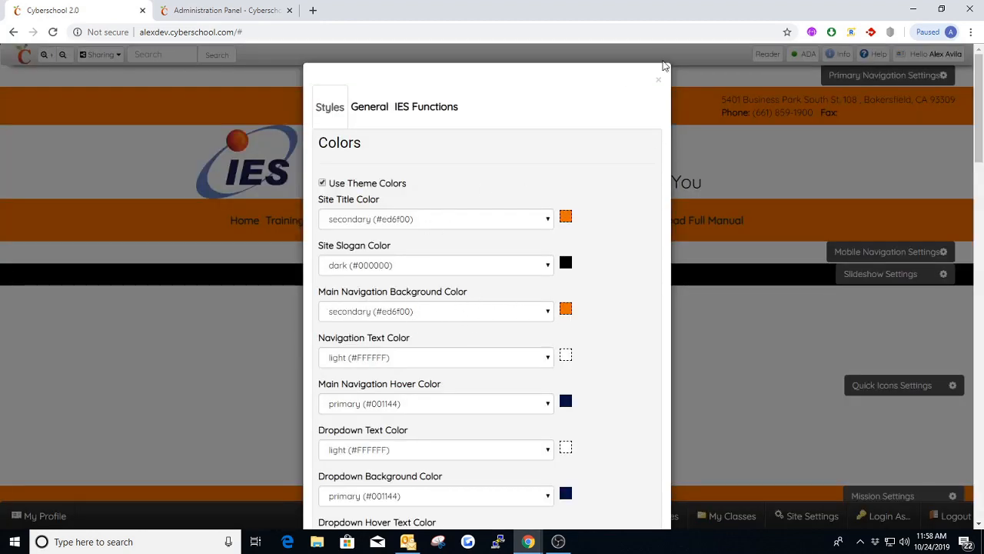
{"action": "left_click", "coordinate": [659, 78]}
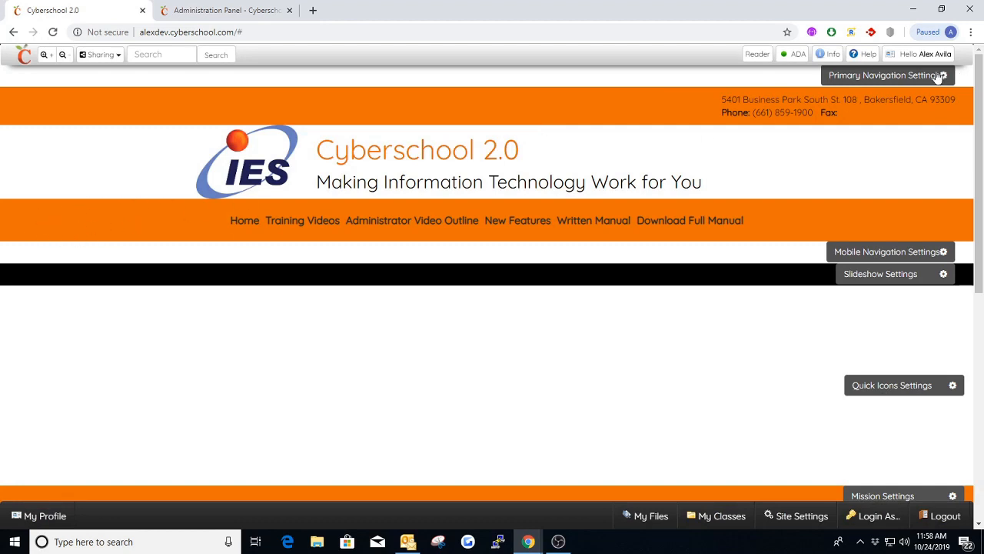
Reopen the primary navigation settings and look over the theme color options for the title, slogan, navigation and dropdowns.
{"action": "left_click", "coordinate": [908, 77]}
{"action": "scroll", "coordinate": [435, 300], "scroll_direction": "down", "scroll_amount": 1}
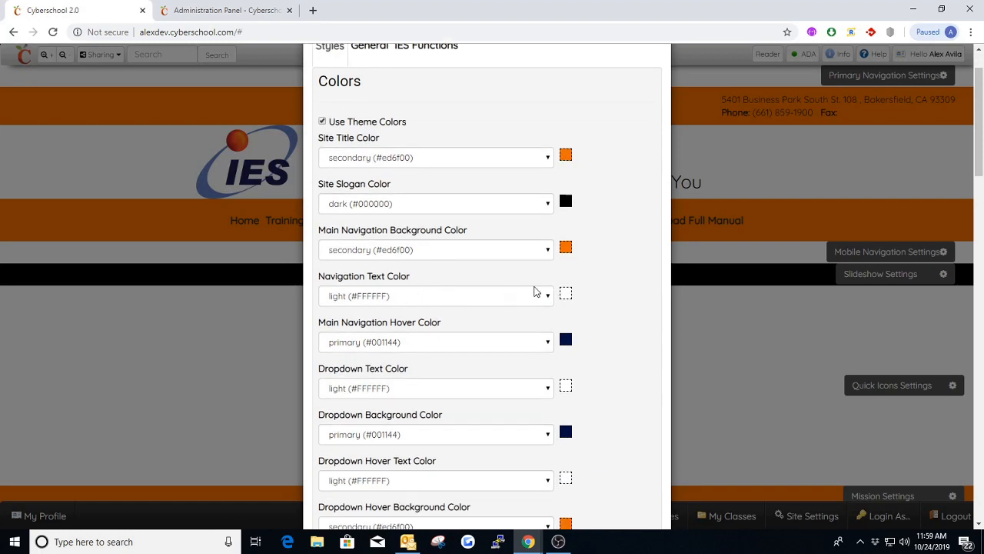
{"action": "scroll", "coordinate": [608, 123], "scroll_direction": "up", "scroll_amount": 1}
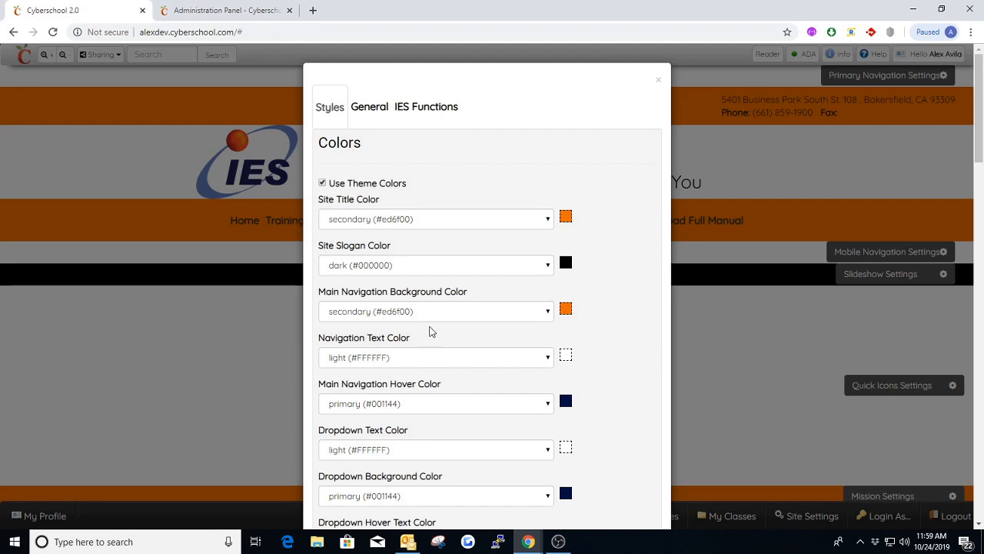
Look over the primary navigation's hover and dropdown color settings, then view the Training Videos menu on the homepage.
{"action": "scroll", "coordinate": [434, 323], "scroll_direction": "down", "scroll_amount": 2}
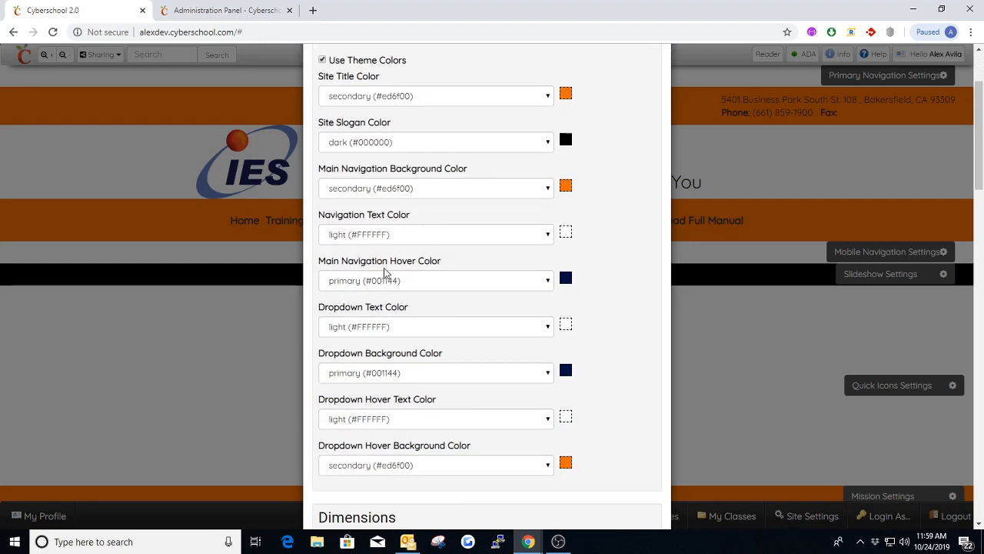
{"action": "scroll", "coordinate": [451, 266], "scroll_direction": "up", "scroll_amount": 4}
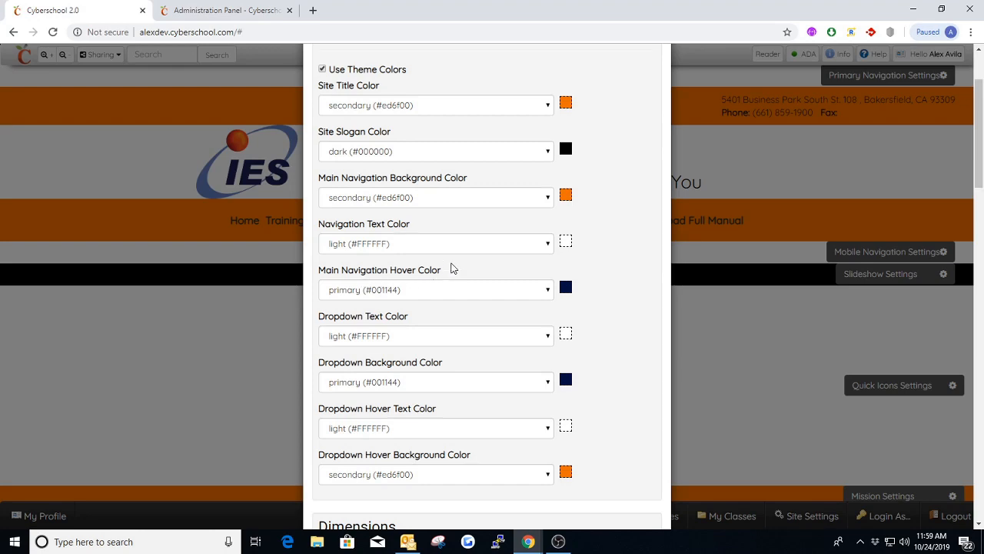
{"action": "left_click", "coordinate": [660, 79]}
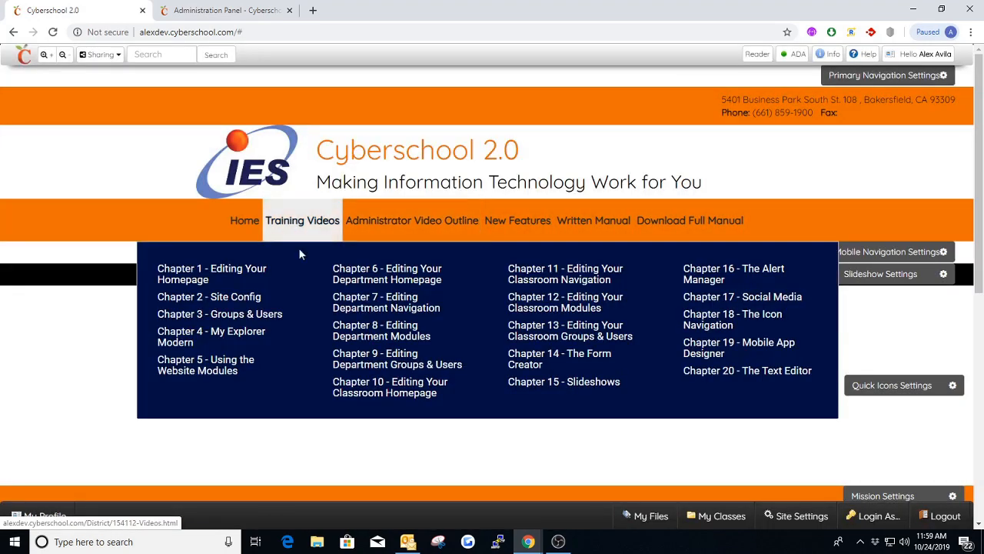
Review the Dropdown Text Color and Dropdown Background Color settings and compare them with the open Training Videos dropdown.
{"action": "left_click", "coordinate": [888, 77]}
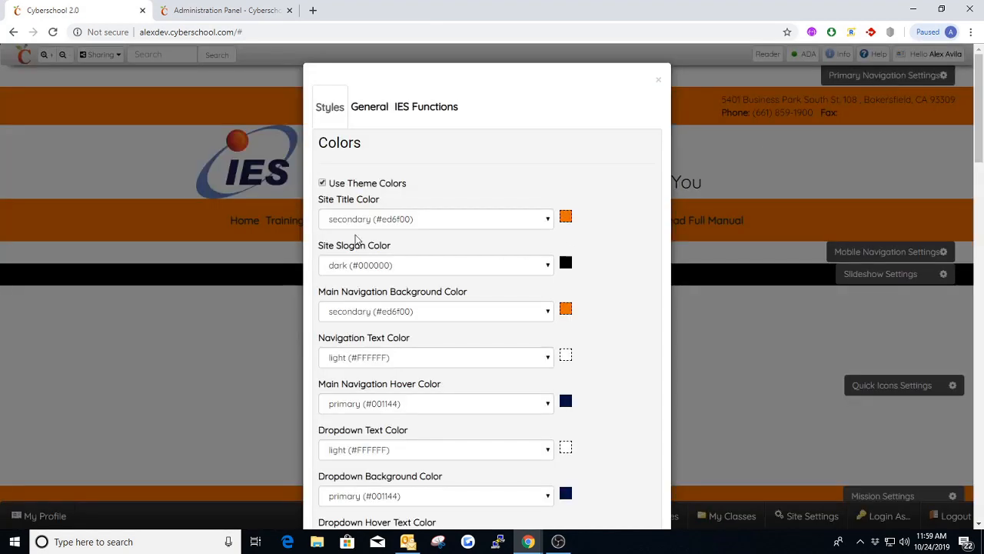
{"action": "scroll", "coordinate": [362, 258], "scroll_direction": "down", "scroll_amount": 1}
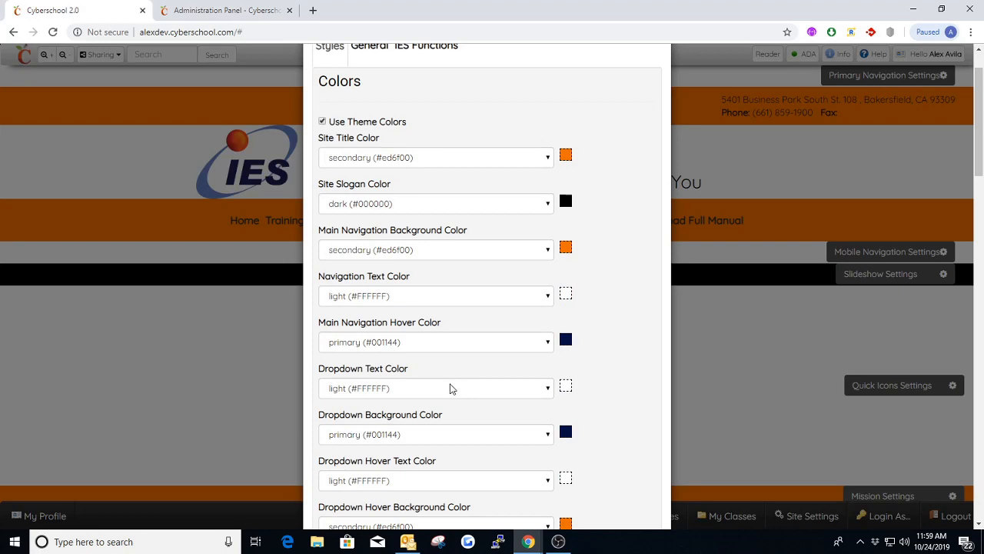
{"action": "scroll", "coordinate": [624, 136], "scroll_direction": "up", "scroll_amount": 1}
{"action": "scroll", "coordinate": [538, 307], "scroll_direction": "down", "scroll_amount": 1}
{"action": "scroll", "coordinate": [650, 65], "scroll_direction": "up", "scroll_amount": 1}
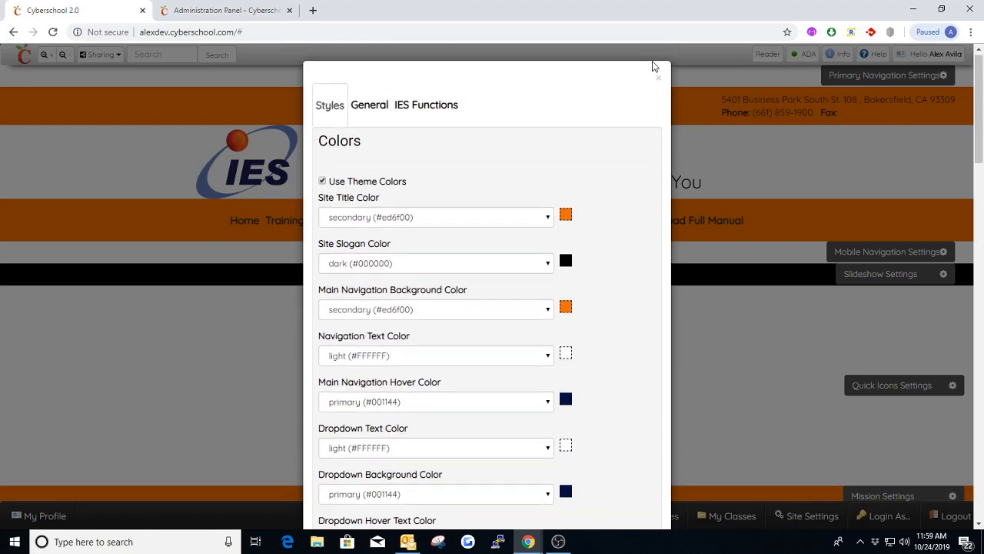
{"action": "left_click", "coordinate": [659, 83]}
{"action": "mouse_move", "coordinate": [344, 227]}
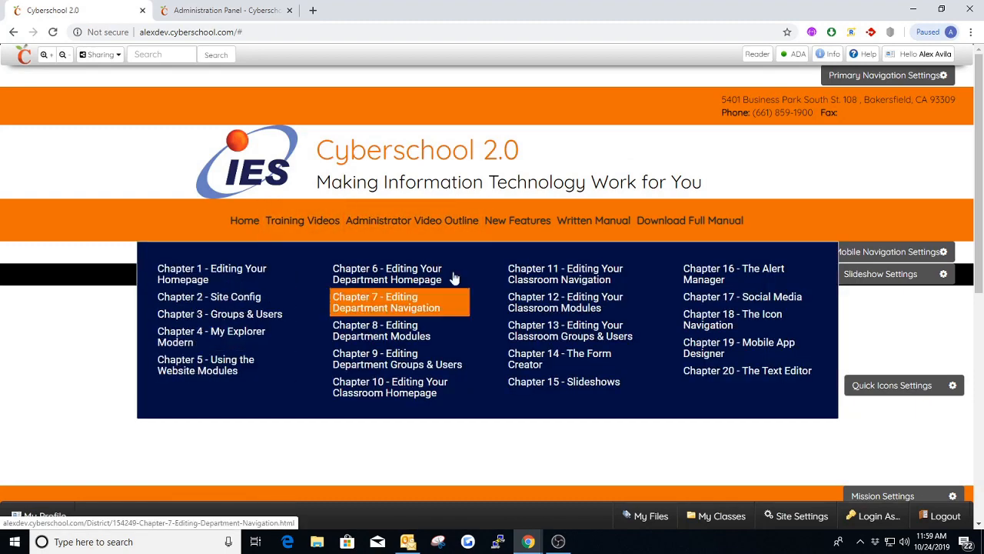
Reopen the primary navigation settings and examine the Dropdown Hover Text Color and Dropdown Hover Background Color options.
{"action": "left_click", "coordinate": [873, 76]}
{"action": "scroll", "coordinate": [489, 315], "scroll_direction": "down", "scroll_amount": 1}
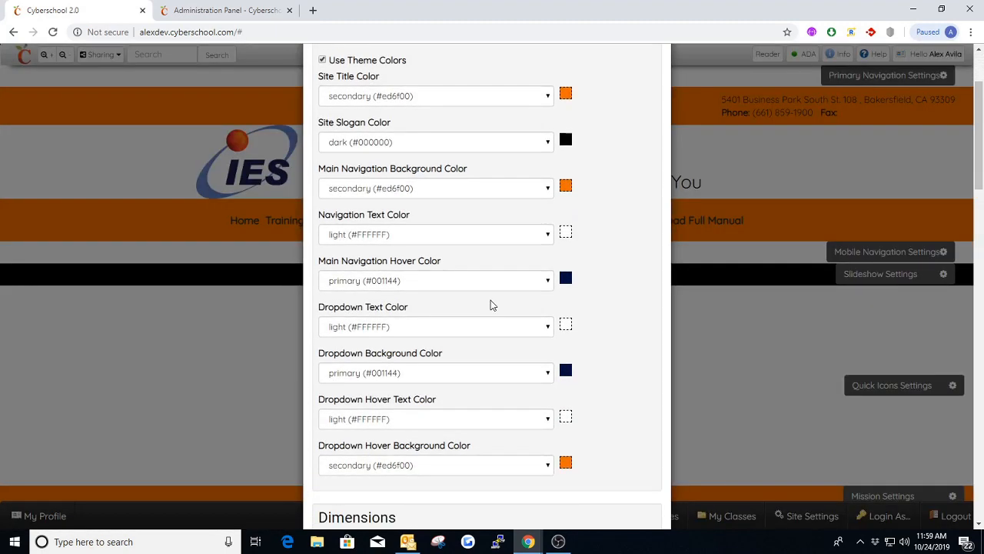
{"action": "scroll", "coordinate": [449, 305], "scroll_direction": "down", "scroll_amount": 1}
{"action": "scroll", "coordinate": [518, 268], "scroll_direction": "up", "scroll_amount": 2}
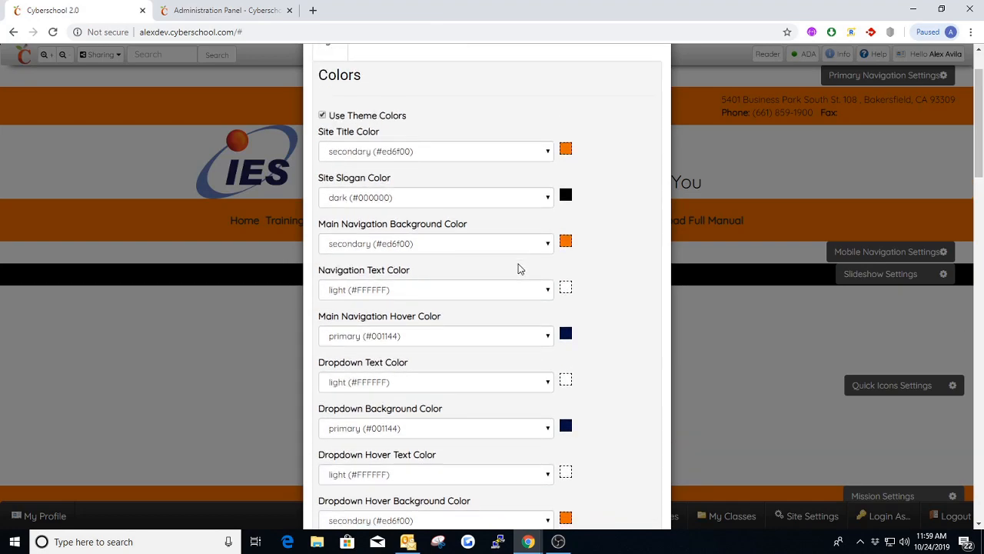
{"action": "scroll", "coordinate": [519, 268], "scroll_direction": "down", "scroll_amount": 2}
{"action": "scroll", "coordinate": [518, 268], "scroll_direction": "up", "scroll_amount": 3}
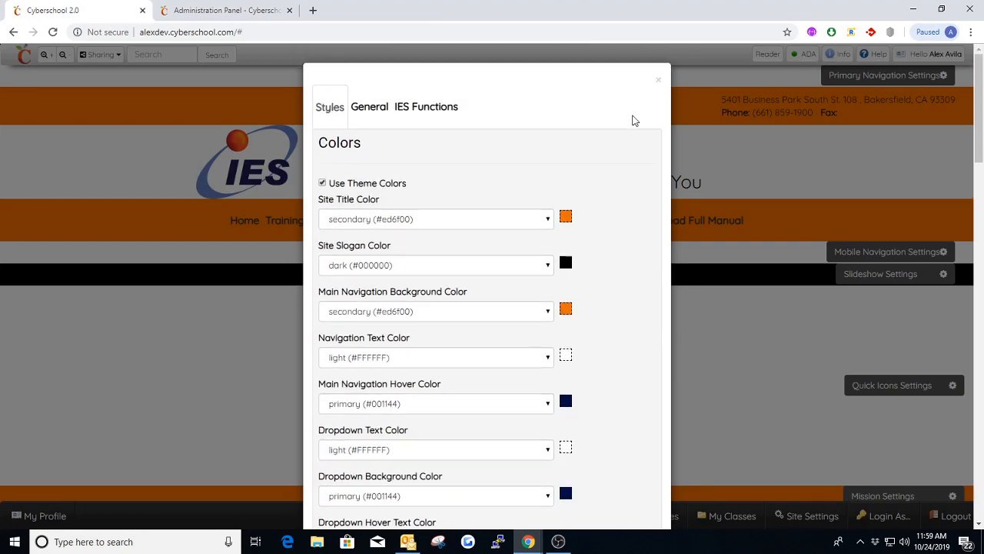
Set the primary navigation's layout to Default in its general settings.
{"action": "left_click", "coordinate": [369, 107]}
{"action": "left_click", "coordinate": [363, 265]}
{"action": "left_click", "coordinate": [344, 283]}
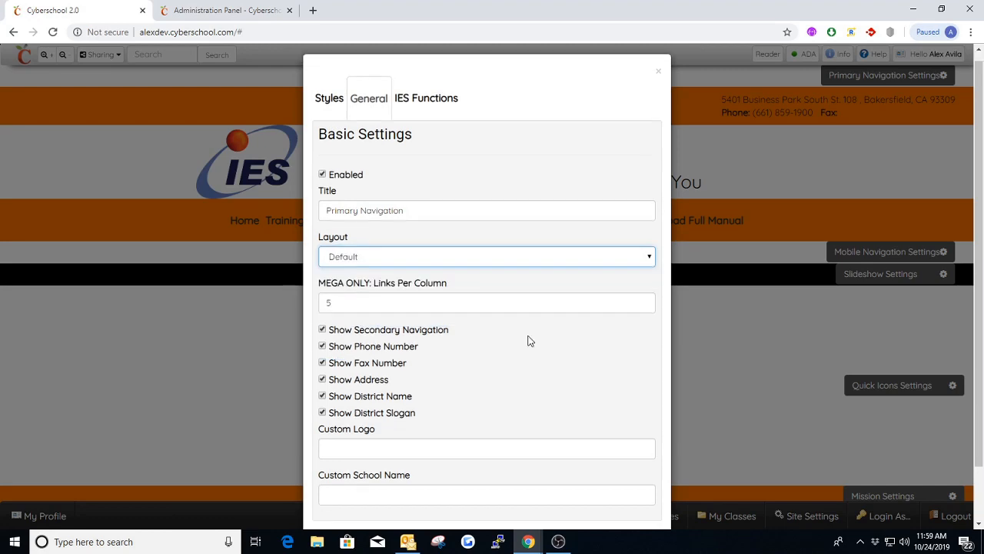
{"action": "scroll", "coordinate": [492, 307], "scroll_direction": "down", "scroll_amount": 1}
{"action": "scroll", "coordinate": [439, 259], "scroll_direction": "up", "scroll_amount": 1}
Set the Navigation Text Color to dark (#000000) and save the primary navigation settings.
{"action": "left_click", "coordinate": [330, 107]}
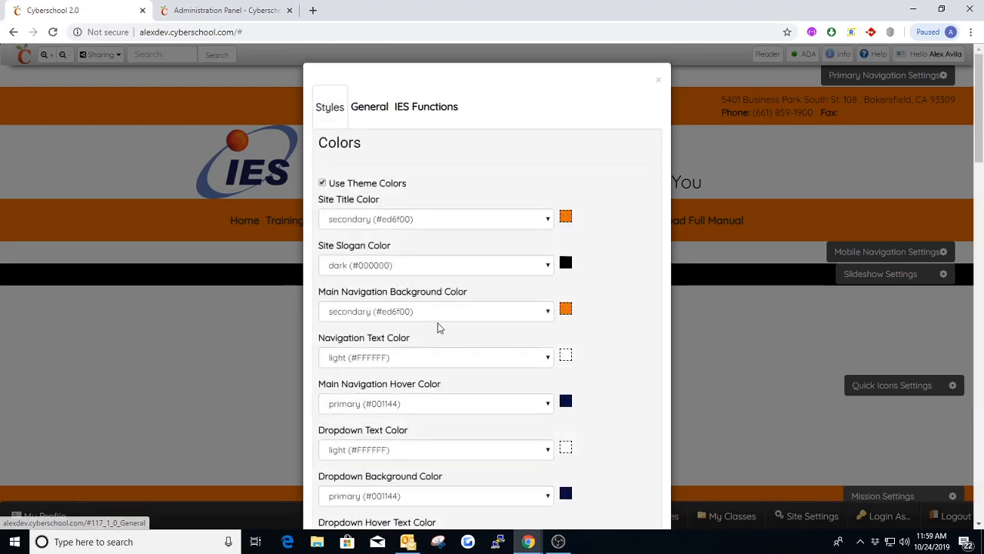
{"action": "left_click", "coordinate": [422, 360]}
{"action": "left_click", "coordinate": [384, 398]}
{"action": "scroll", "coordinate": [418, 404], "scroll_direction": "down", "scroll_amount": 3}
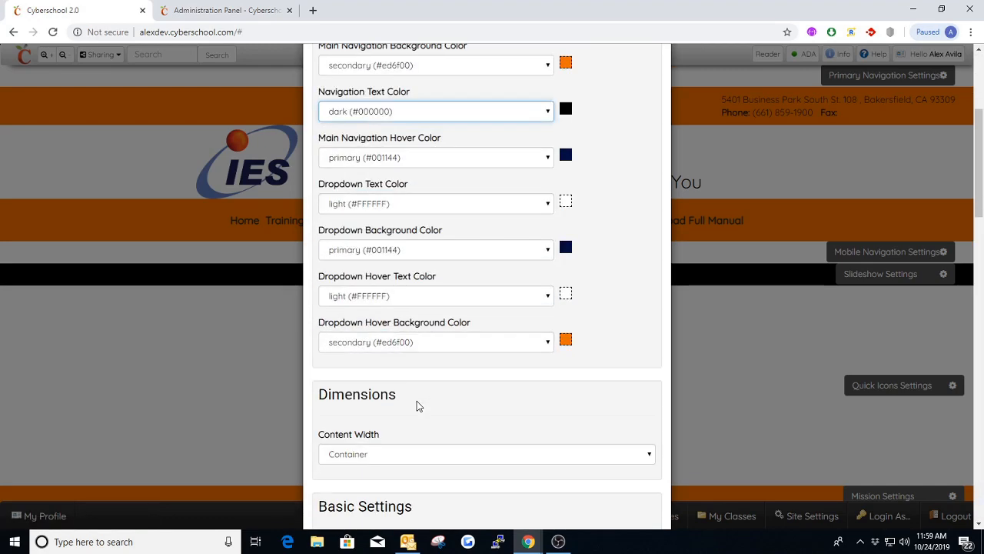
{"action": "scroll", "coordinate": [433, 342], "scroll_direction": "up", "scroll_amount": 3}
{"action": "left_click", "coordinate": [370, 107]}
{"action": "scroll", "coordinate": [462, 308], "scroll_direction": "down", "scroll_amount": 1}
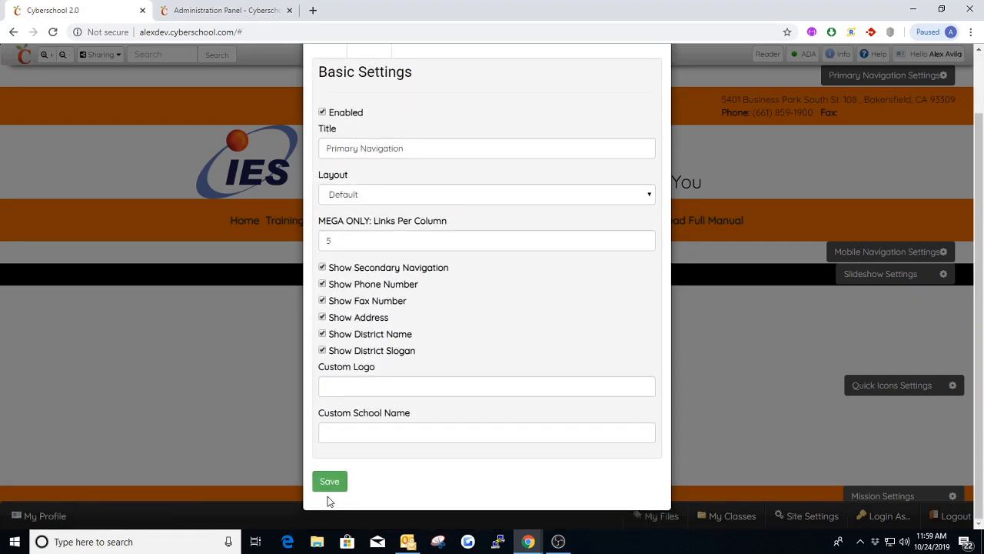
{"action": "left_click", "coordinate": [329, 483]}
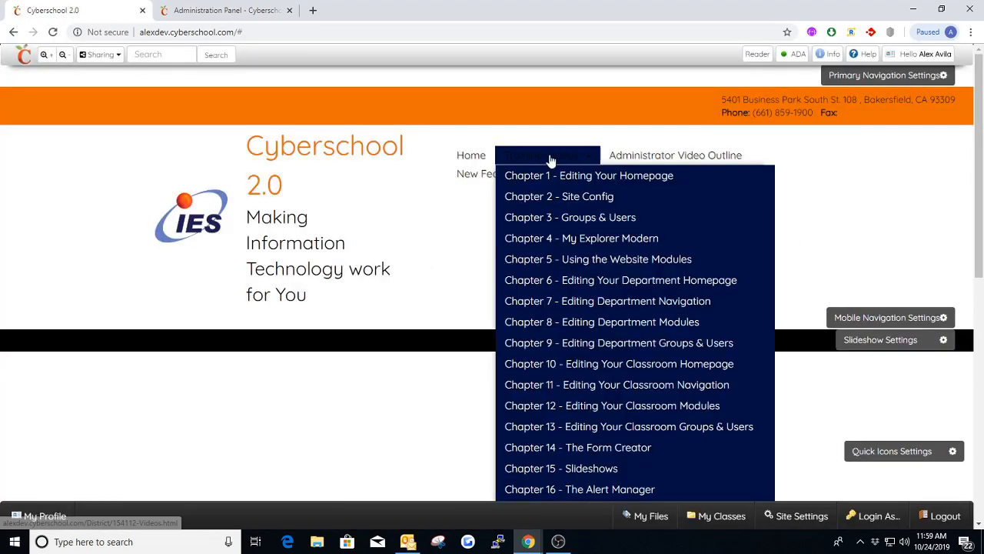
Compare the Navigation Text Color and Dropdown Text Color settings with the menu links in the homepage's Default layout.
{"action": "left_click", "coordinate": [865, 74]}
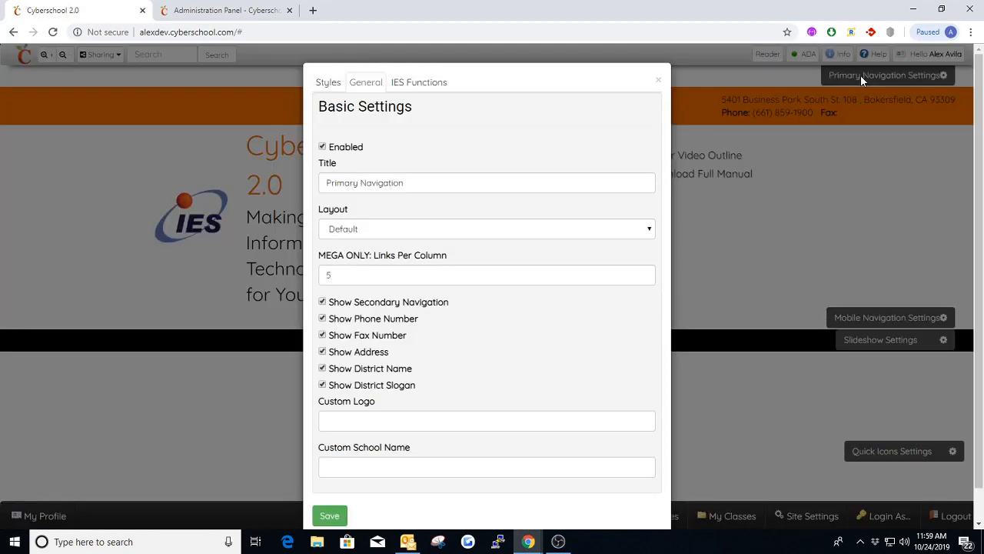
{"action": "left_click", "coordinate": [328, 83]}
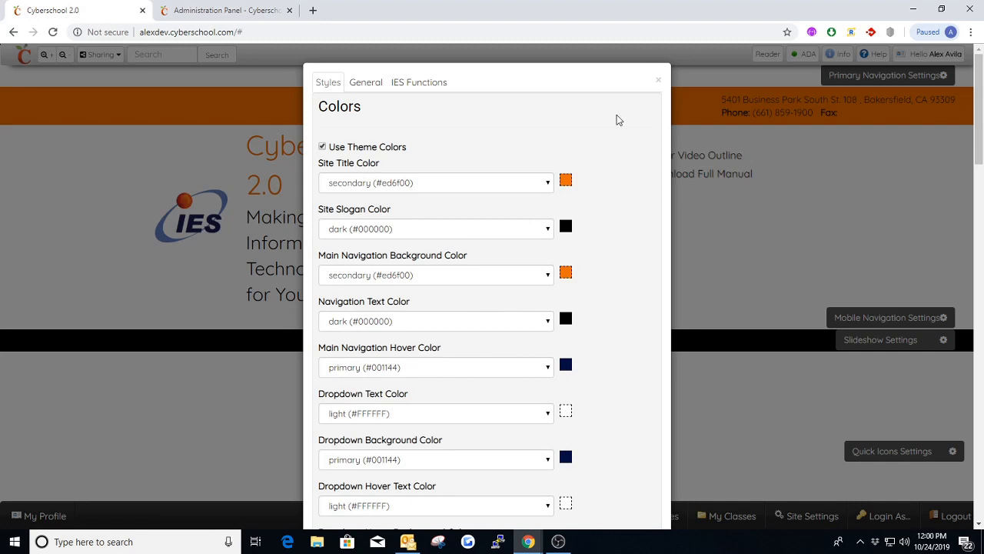
{"action": "left_click", "coordinate": [658, 80]}
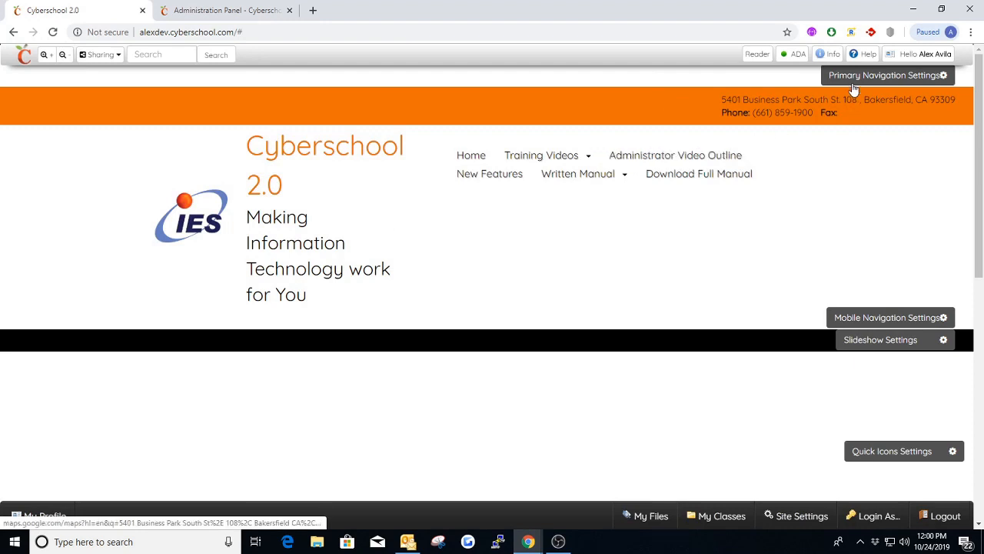
{"action": "left_click", "coordinate": [884, 74]}
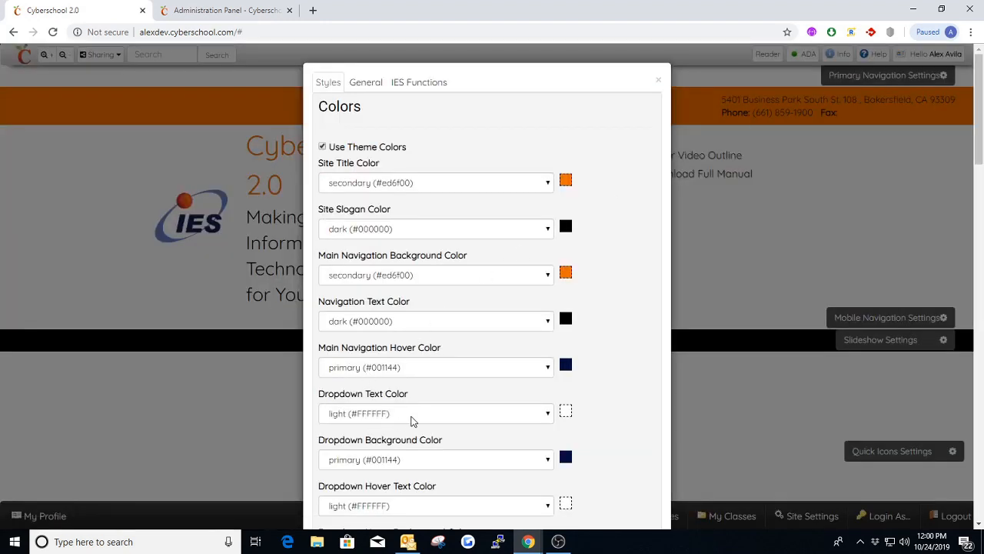
{"action": "left_click", "coordinate": [658, 80]}
{"action": "mouse_move", "coordinate": [555, 156]}
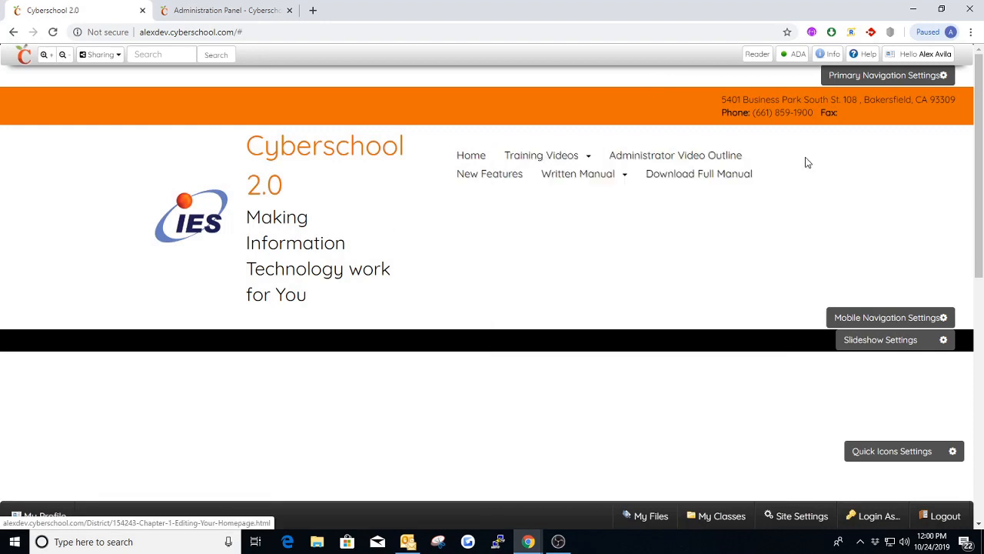
Check the Main Navigation Hover Color setting against the hovered Training Videos link and its dropdown.
{"action": "left_click", "coordinate": [873, 75]}
{"action": "scroll", "coordinate": [461, 343], "scroll_direction": "down", "scroll_amount": 2}
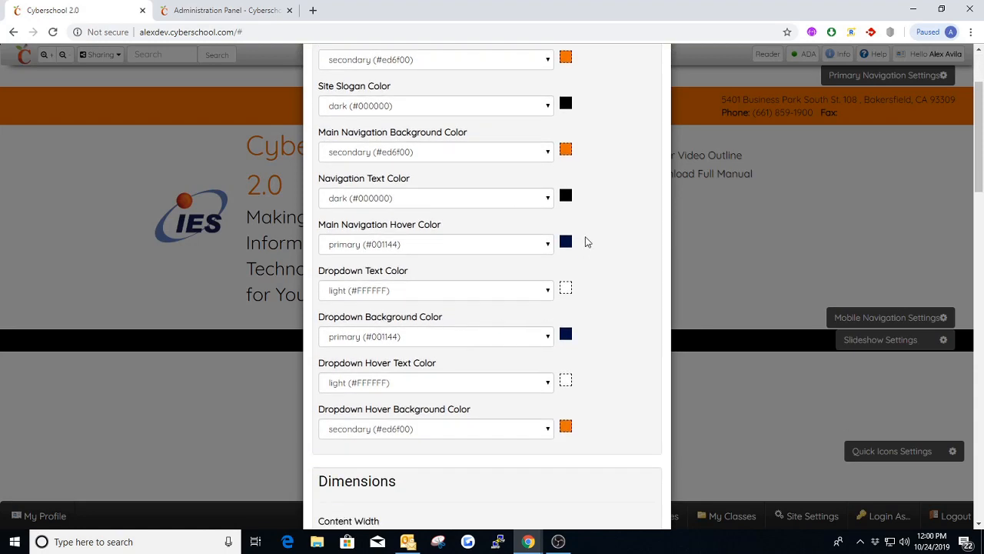
{"action": "scroll", "coordinate": [586, 242], "scroll_direction": "up", "scroll_amount": 3}
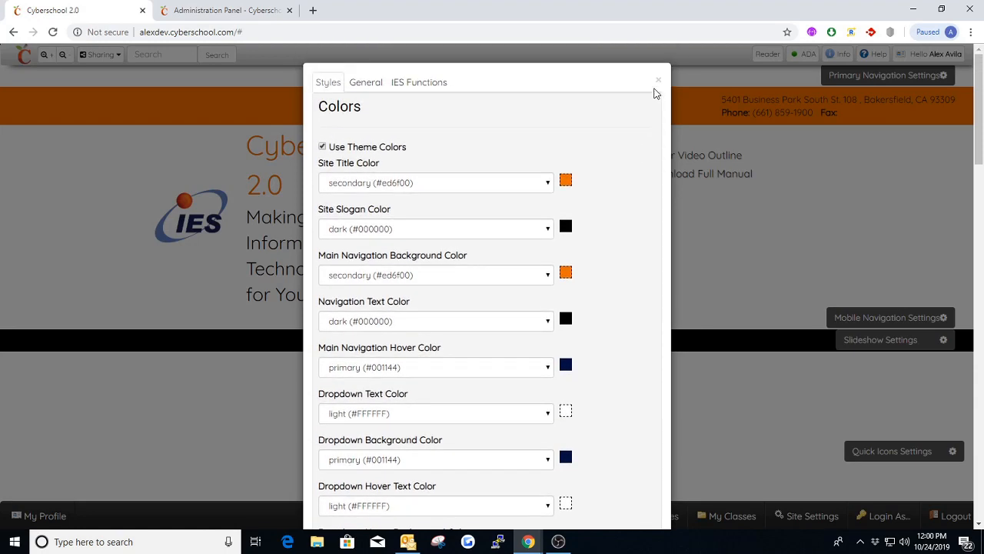
{"action": "left_click", "coordinate": [658, 80]}
{"action": "mouse_move", "coordinate": [576, 161]}
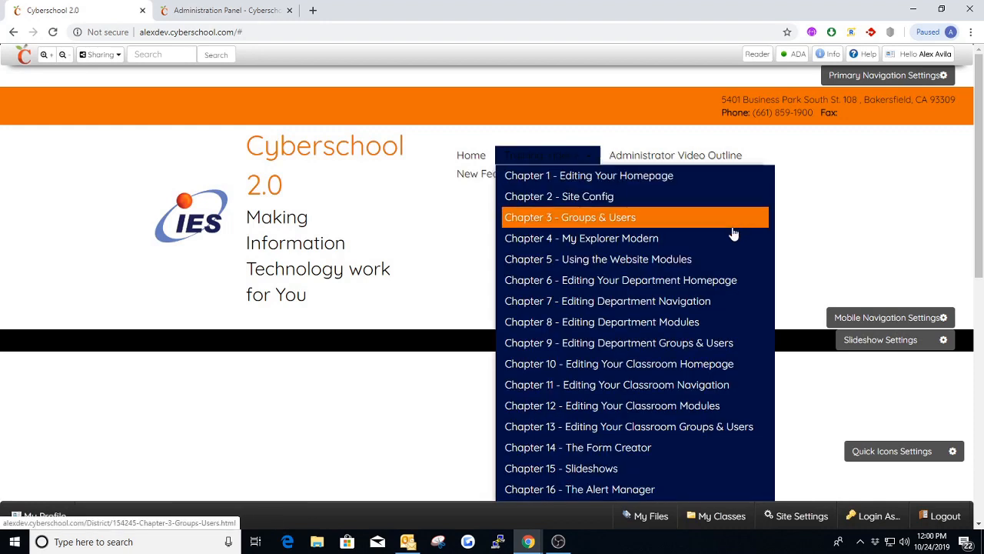
Examine the Dropdown Hover Background Color setting and compare it with a highlighted chapter in the Training Videos dropdown.
{"action": "left_click", "coordinate": [858, 75]}
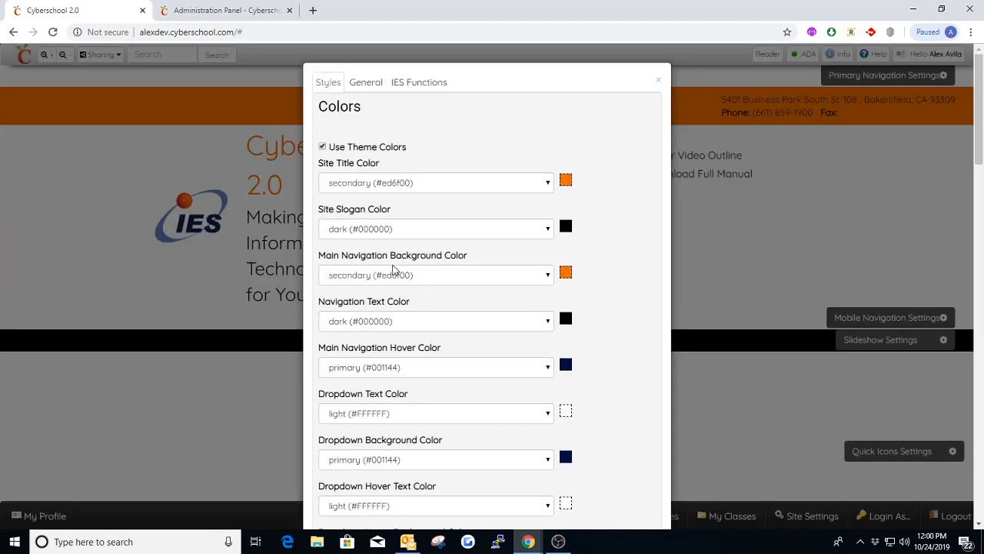
{"action": "scroll", "coordinate": [393, 269], "scroll_direction": "down", "scroll_amount": 2}
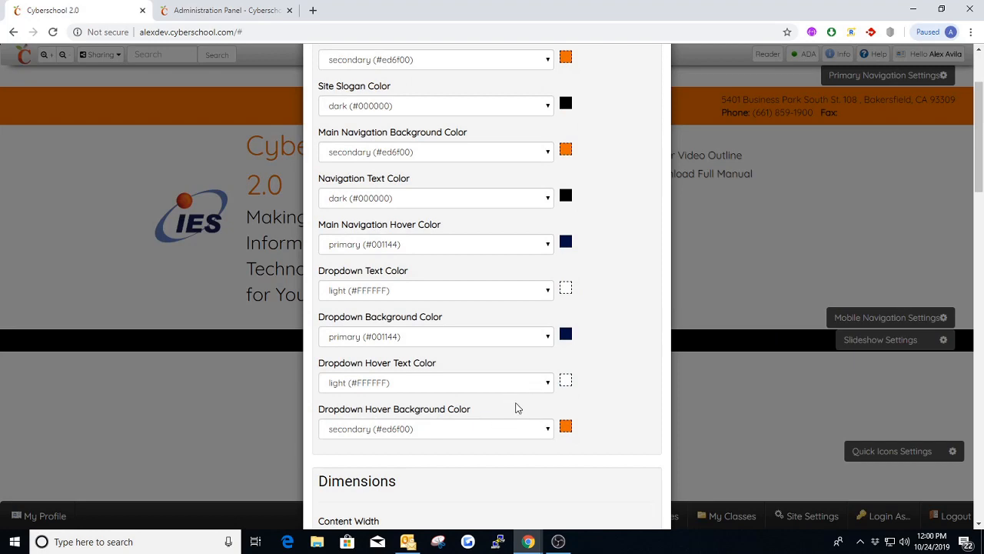
{"action": "scroll", "coordinate": [516, 407], "scroll_direction": "up", "scroll_amount": 2}
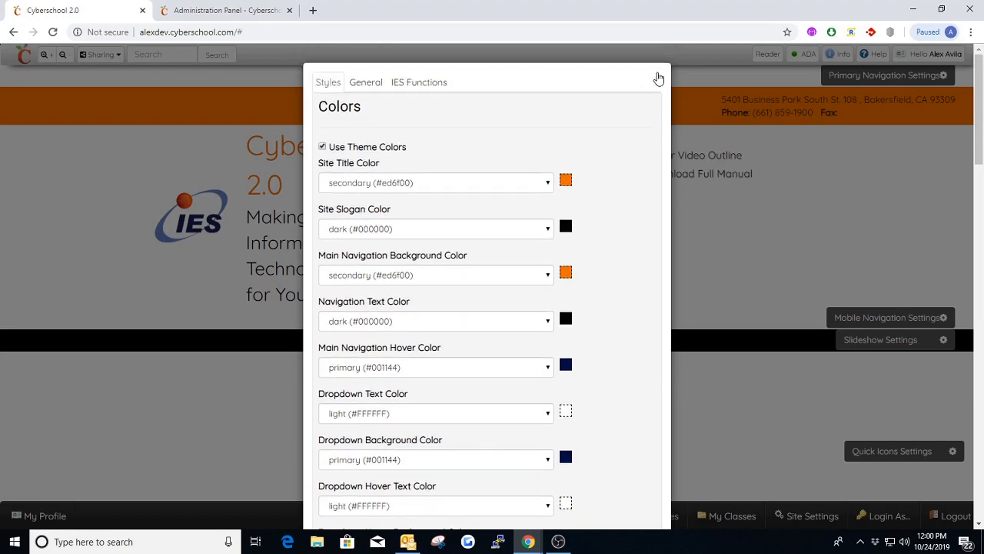
{"action": "left_click", "coordinate": [658, 79]}
{"action": "mouse_move", "coordinate": [542, 163]}
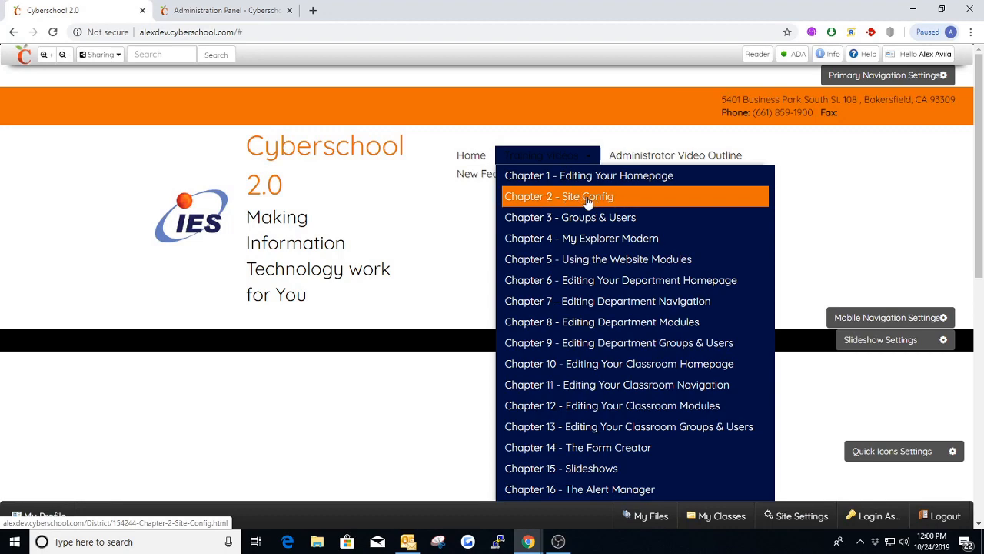
Set the primary navigation's layout to Mega and save the settings.
{"action": "left_click", "coordinate": [845, 83]}
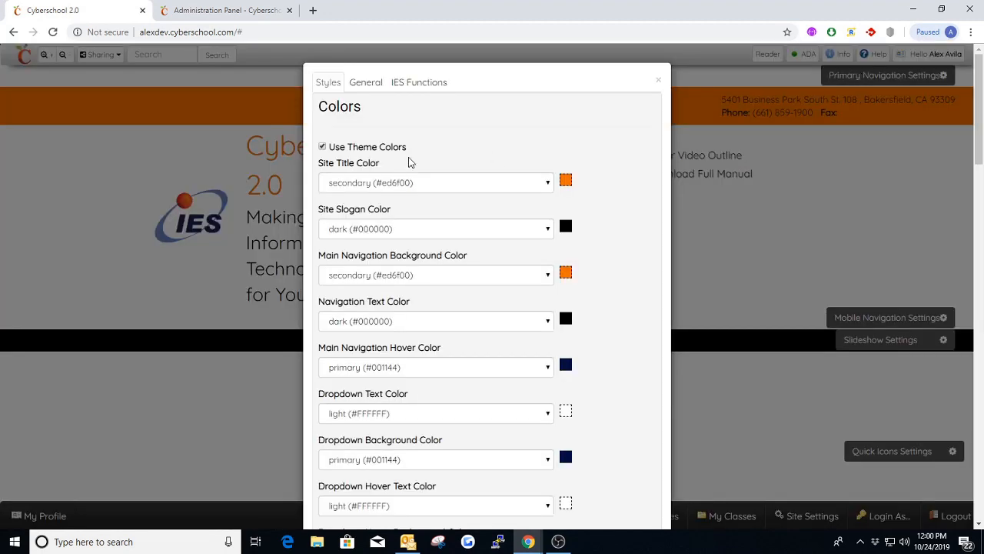
{"action": "left_click", "coordinate": [365, 82]}
{"action": "left_click", "coordinate": [377, 230]}
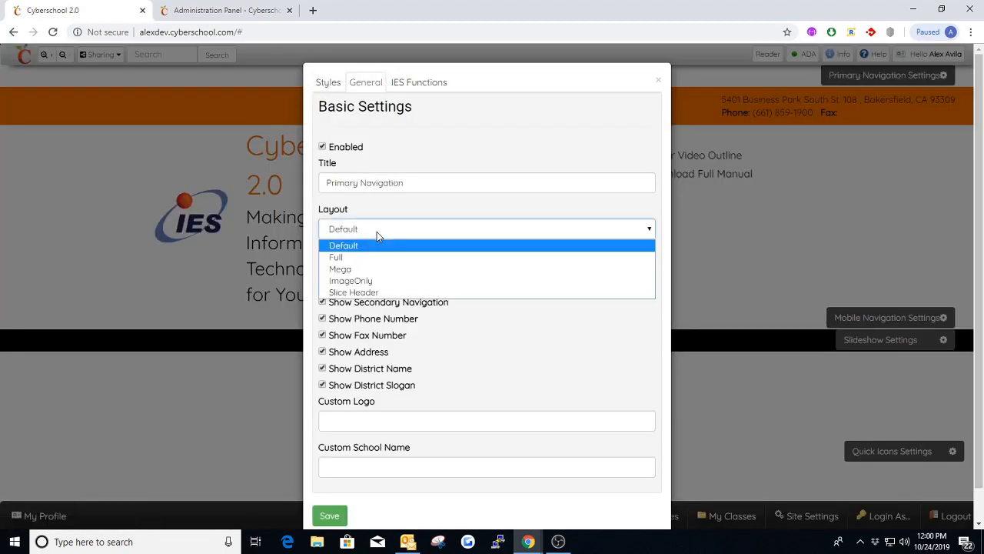
{"action": "left_click", "coordinate": [339, 269]}
{"action": "left_click", "coordinate": [329, 515]}
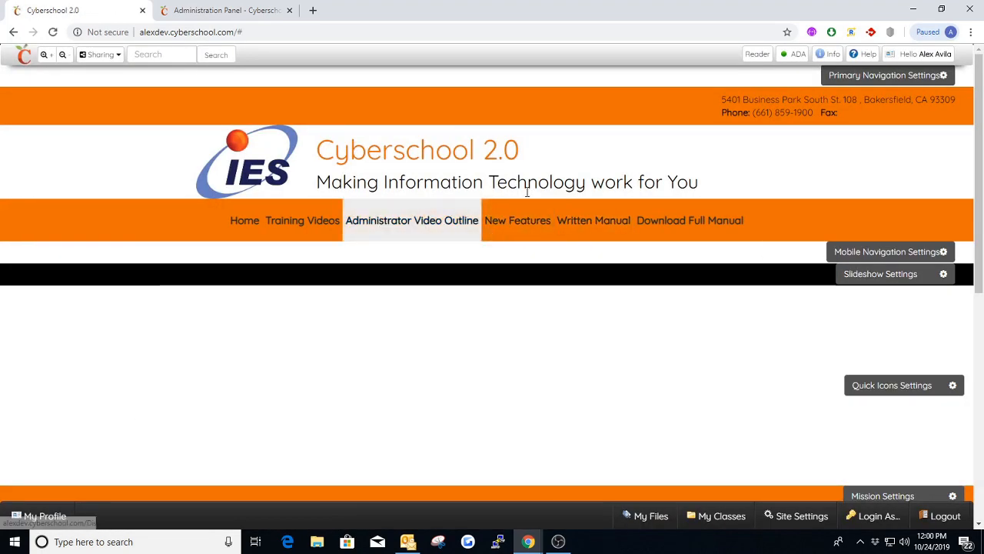
Reopen the primary navigation's style settings and choose Container as the Content Width under Dimensions.
{"action": "left_click", "coordinate": [901, 76]}
{"action": "left_click", "coordinate": [329, 107]}
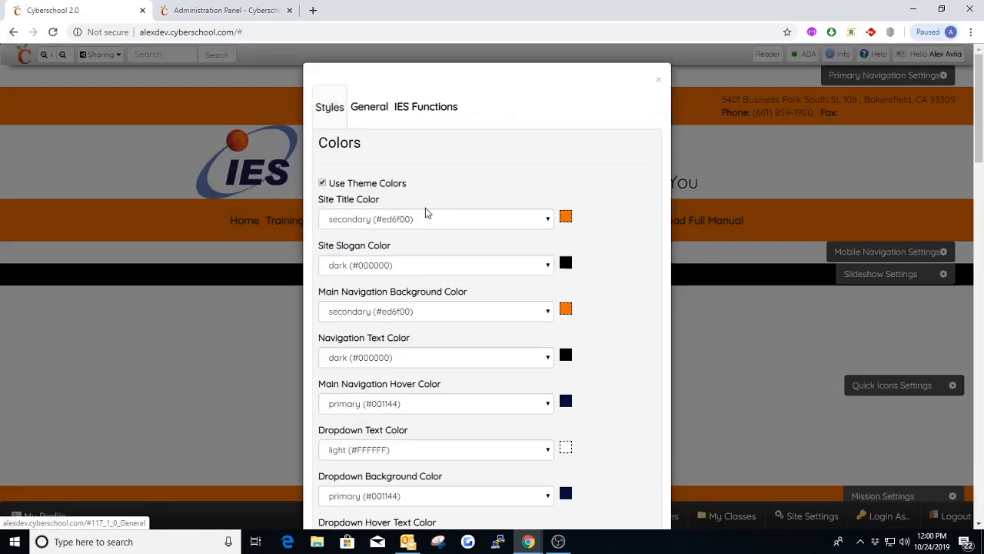
{"action": "scroll", "coordinate": [416, 277], "scroll_direction": "down", "scroll_amount": 4}
{"action": "scroll", "coordinate": [412, 280], "scroll_direction": "down", "scroll_amount": 1}
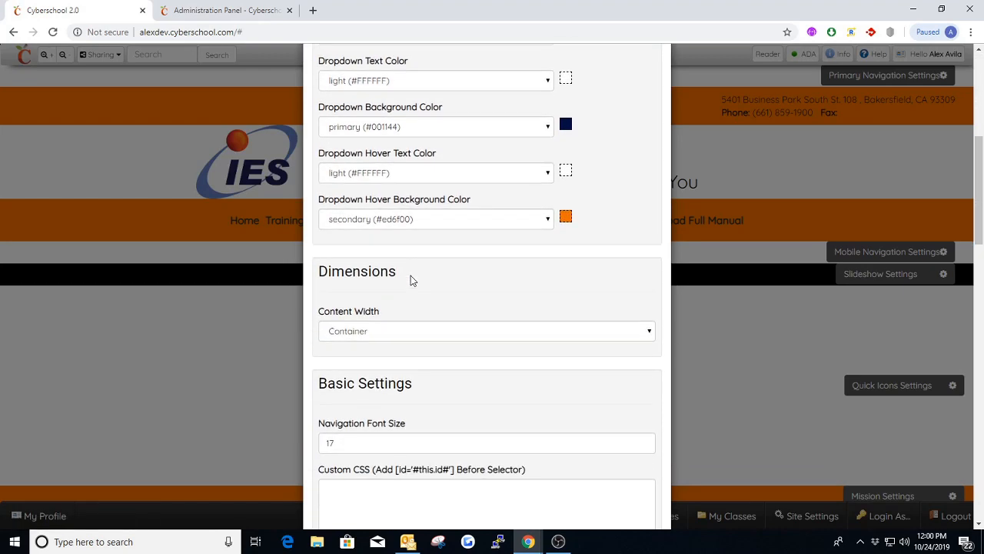
{"action": "left_click_drag", "start_coordinate": [400, 280], "coordinate": [321, 273]}
{"action": "left_click", "coordinate": [440, 281]}
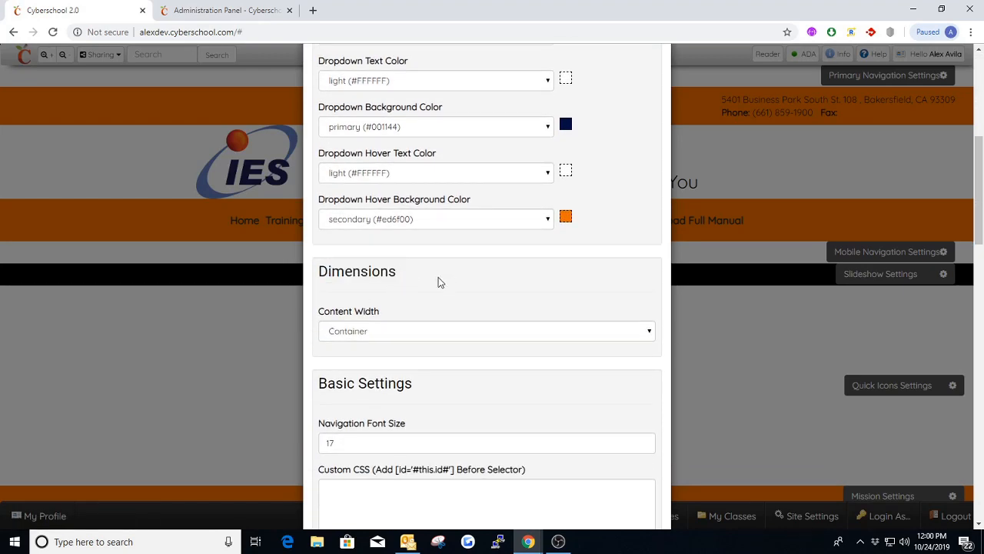
{"action": "left_click", "coordinate": [356, 335]}
{"action": "left_click", "coordinate": [370, 348]}
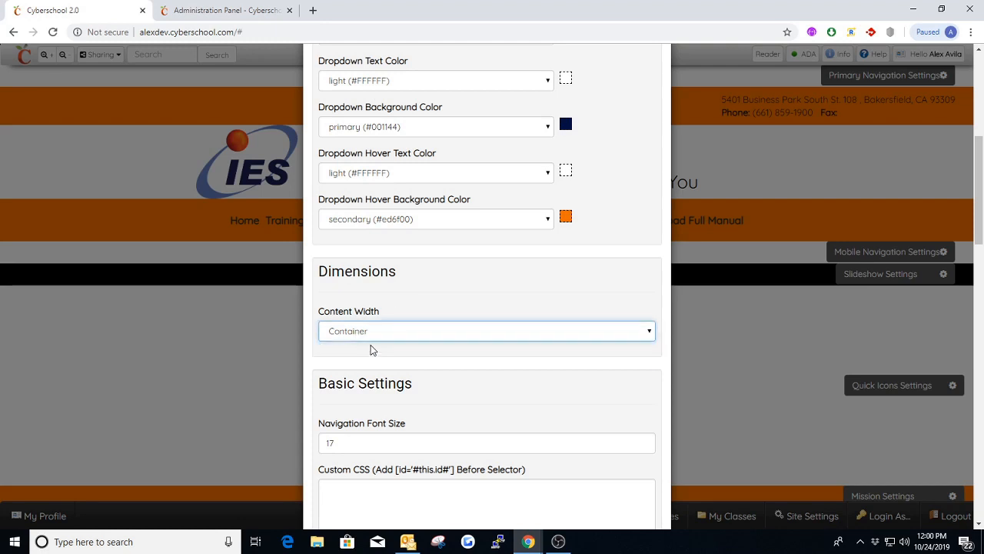
{"action": "scroll", "coordinate": [374, 319], "scroll_direction": "down", "scroll_amount": 1}
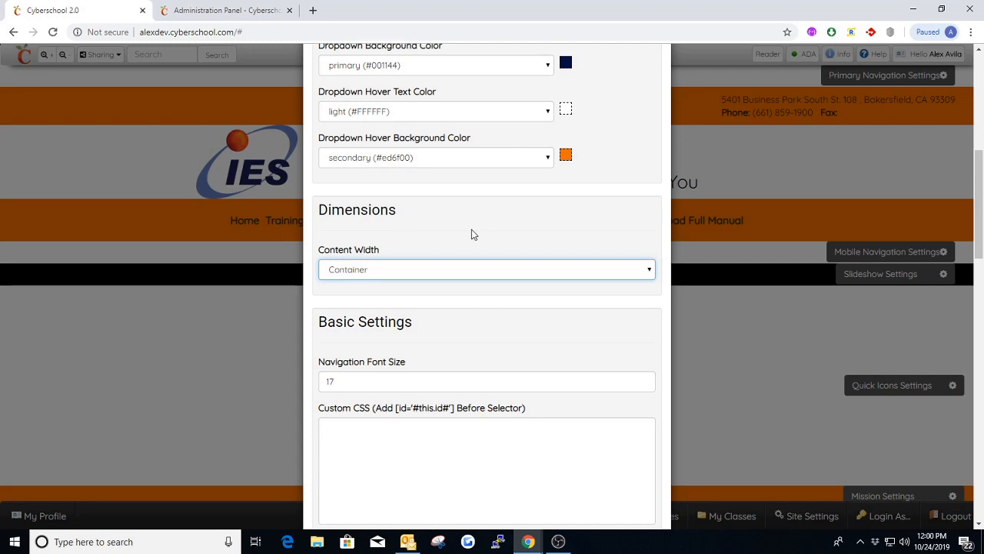
Examine the Basic Settings section of the primary navigation's styles, starting with Navigation Font Size.
{"action": "scroll", "coordinate": [472, 230], "scroll_direction": "down", "scroll_amount": 3}
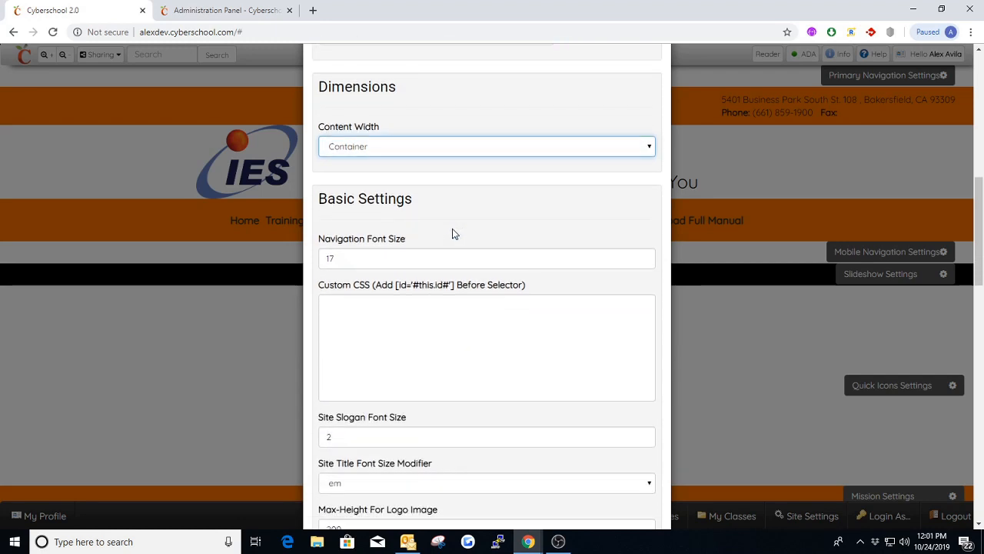
{"action": "scroll", "coordinate": [454, 218], "scroll_direction": "down", "scroll_amount": 1}
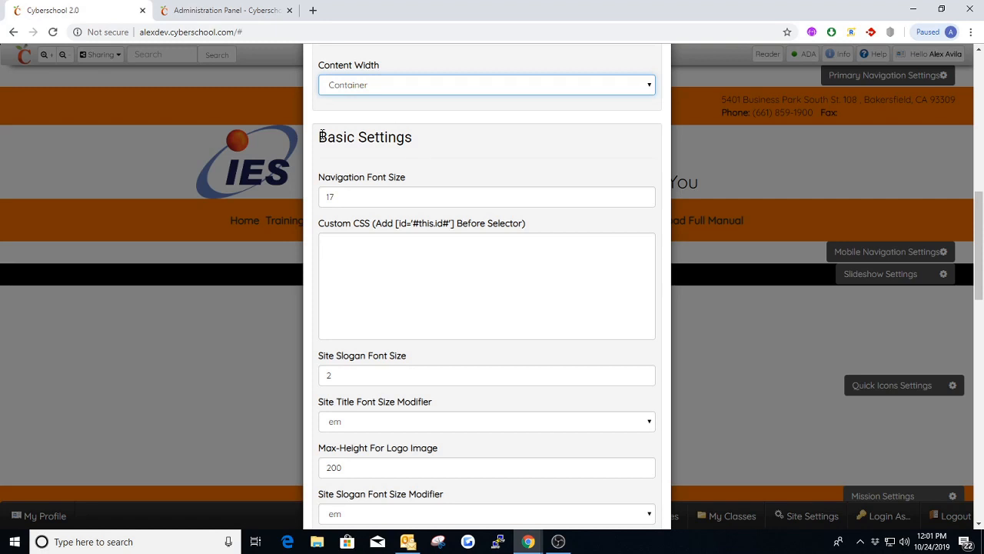
{"action": "left_click_drag", "start_coordinate": [322, 136], "coordinate": [443, 135]}
{"action": "left_click", "coordinate": [446, 140]}
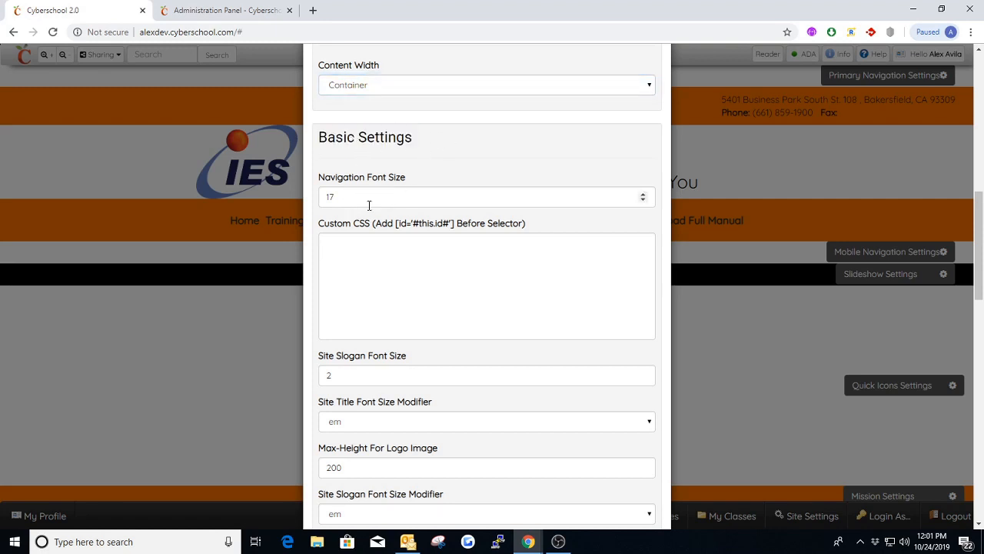
Close the primary navigation settings and inspect the Training Videos mega dropdown on the homepage.
{"action": "scroll", "coordinate": [578, 187], "scroll_direction": "up", "scroll_amount": 6}
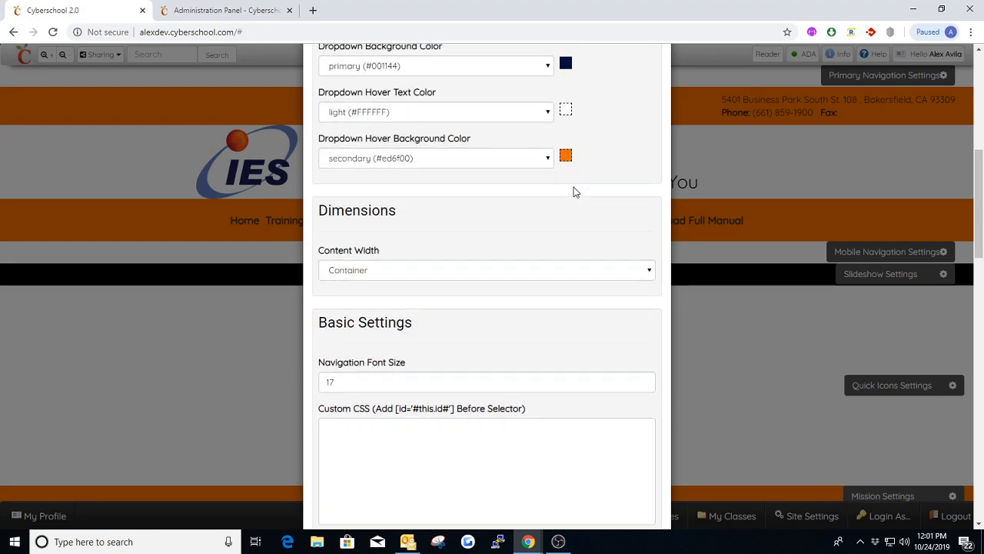
{"action": "scroll", "coordinate": [575, 193], "scroll_direction": "up", "scroll_amount": 4}
{"action": "left_click", "coordinate": [654, 86]}
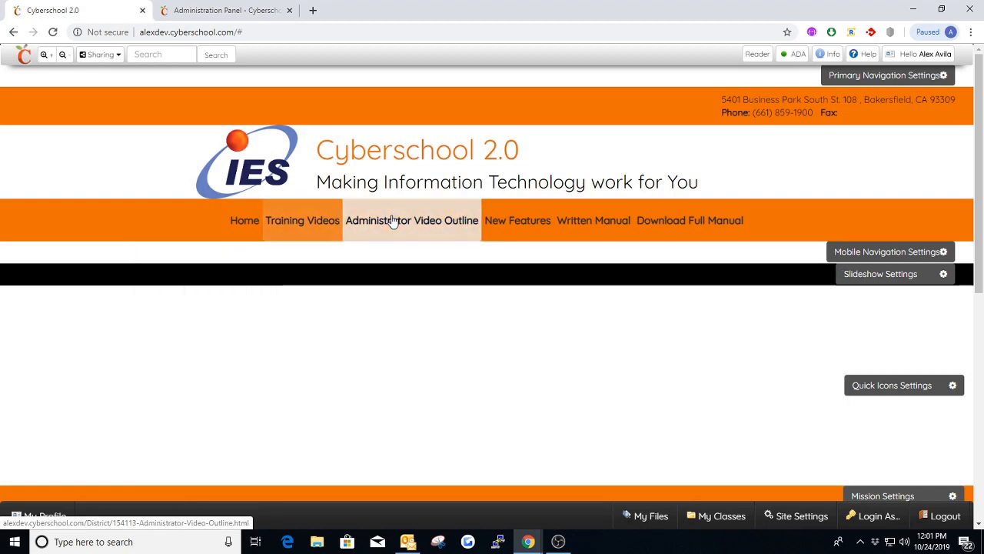
{"action": "mouse_move", "coordinate": [296, 222]}
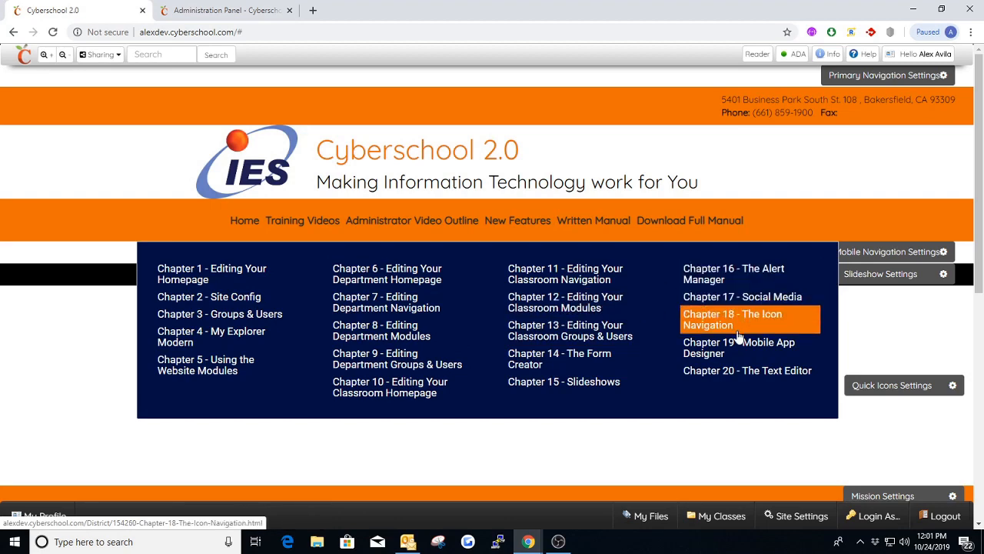
Reopen the primary navigation settings and review the Navigation Font Size, Custom CSS, Site Slogan Font Size and Site Title Font Size Modifier options.
{"action": "left_click", "coordinate": [861, 76]}
{"action": "scroll", "coordinate": [390, 364], "scroll_direction": "down", "scroll_amount": 5}
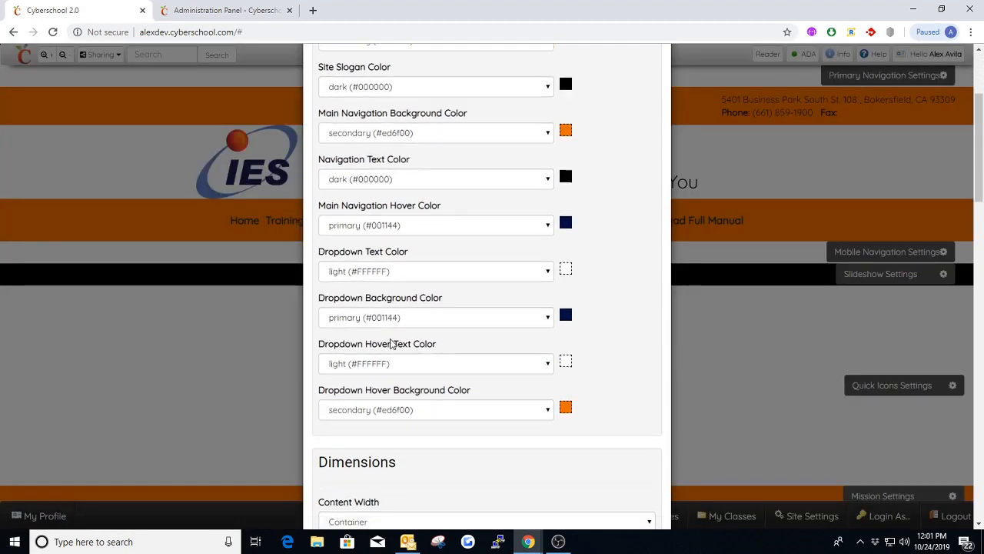
{"action": "scroll", "coordinate": [390, 365], "scroll_direction": "down", "scroll_amount": 1}
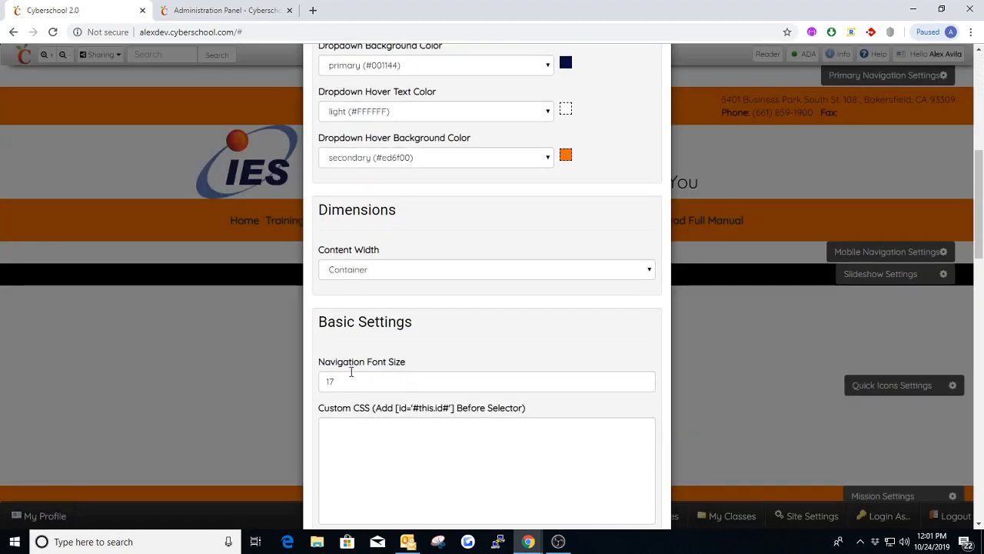
{"action": "scroll", "coordinate": [397, 380], "scroll_direction": "down", "scroll_amount": 3}
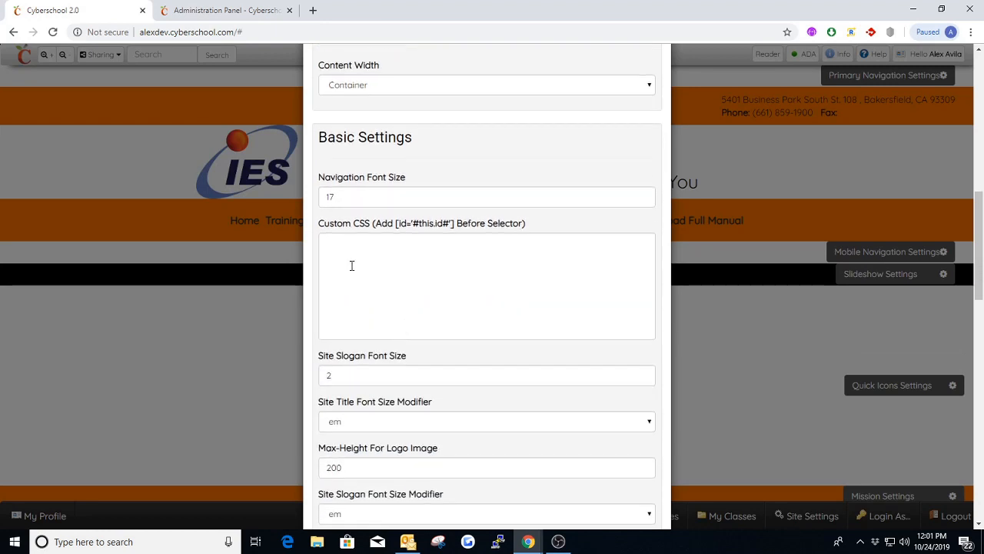
{"action": "scroll", "coordinate": [461, 260], "scroll_direction": "down", "scroll_amount": 2}
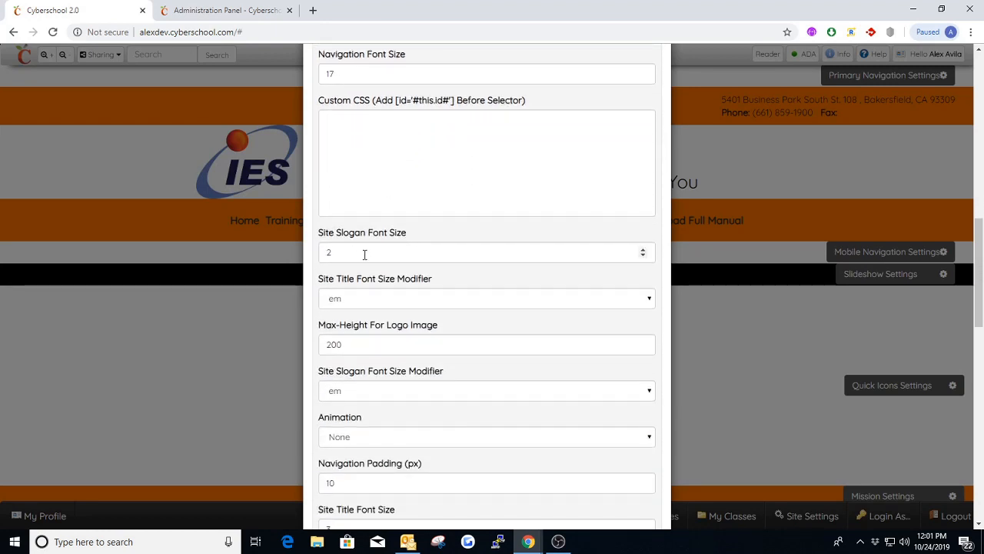
{"action": "scroll", "coordinate": [459, 244], "scroll_direction": "up", "scroll_amount": 1}
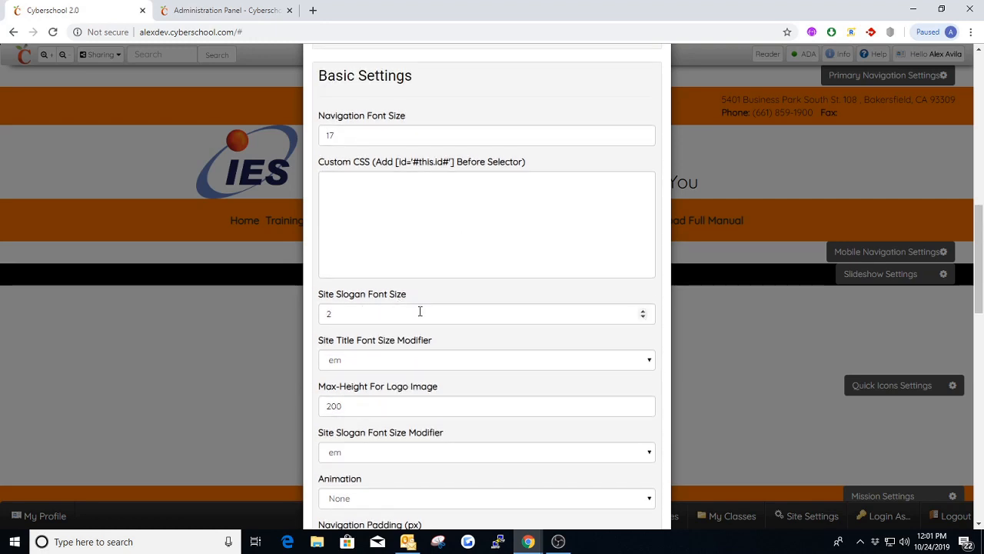
{"action": "scroll", "coordinate": [377, 308], "scroll_direction": "down", "scroll_amount": 1}
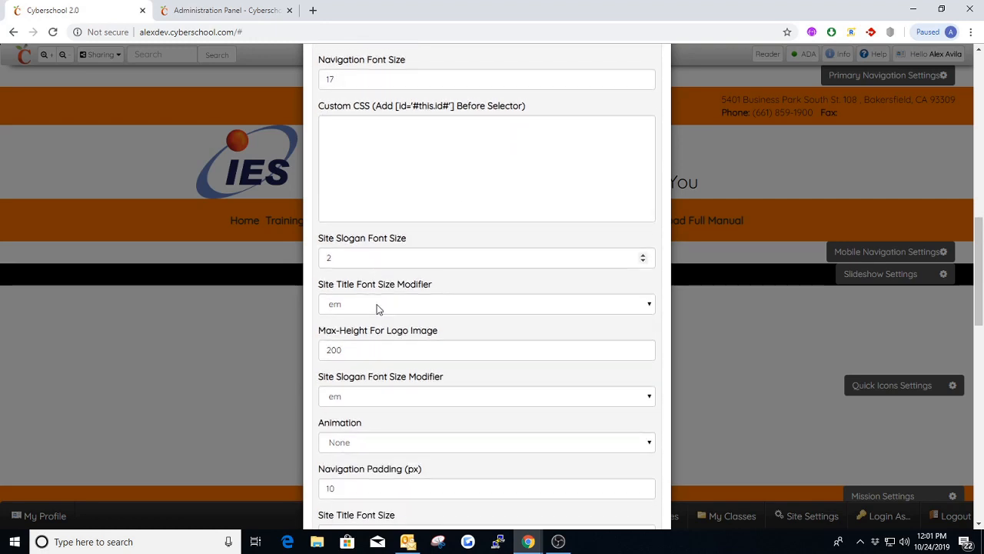
{"action": "scroll", "coordinate": [378, 309], "scroll_direction": "down", "scroll_amount": 1}
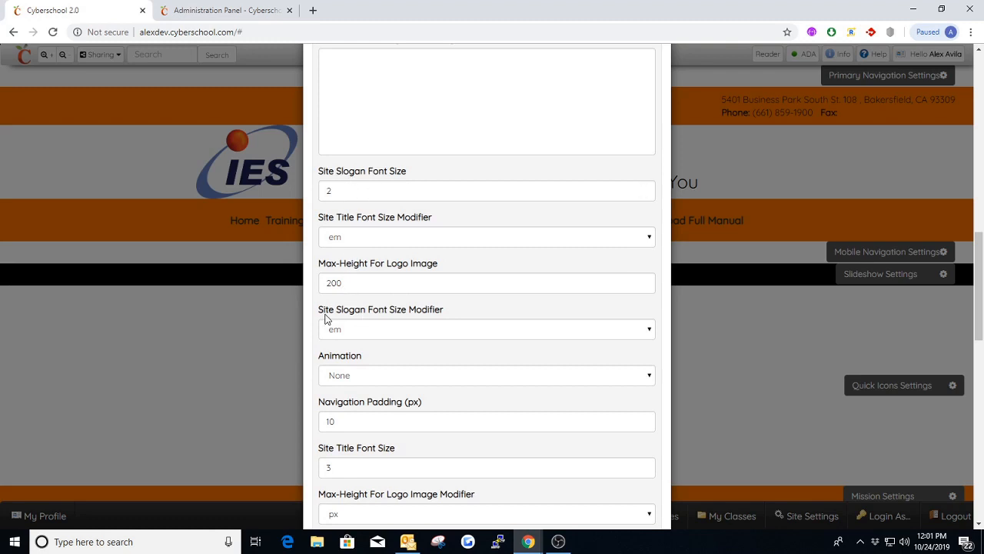
Check the unit options of the Site Slogan Font Size Modifier and keep em selected.
{"action": "left_click_drag", "start_coordinate": [322, 313], "coordinate": [453, 313]}
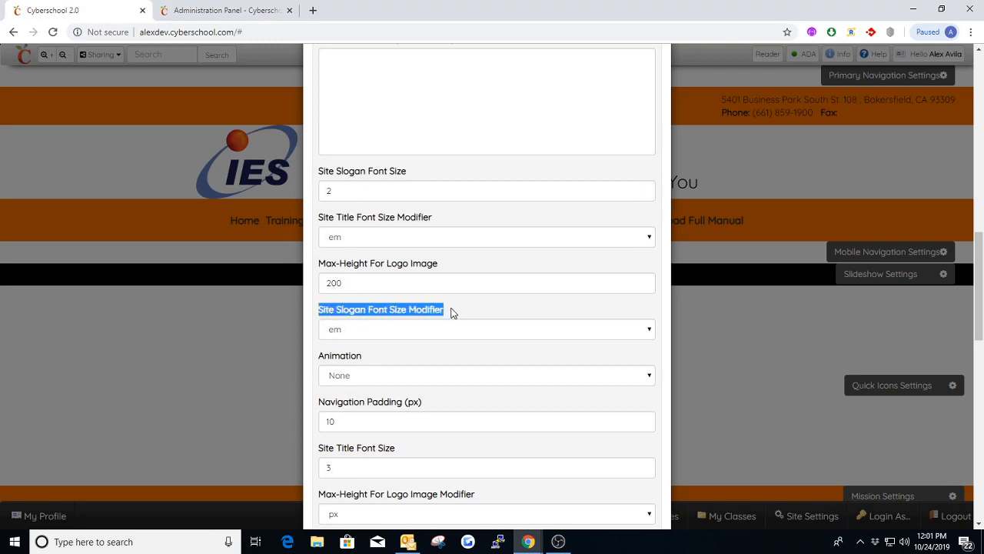
{"action": "left_click", "coordinate": [391, 329]}
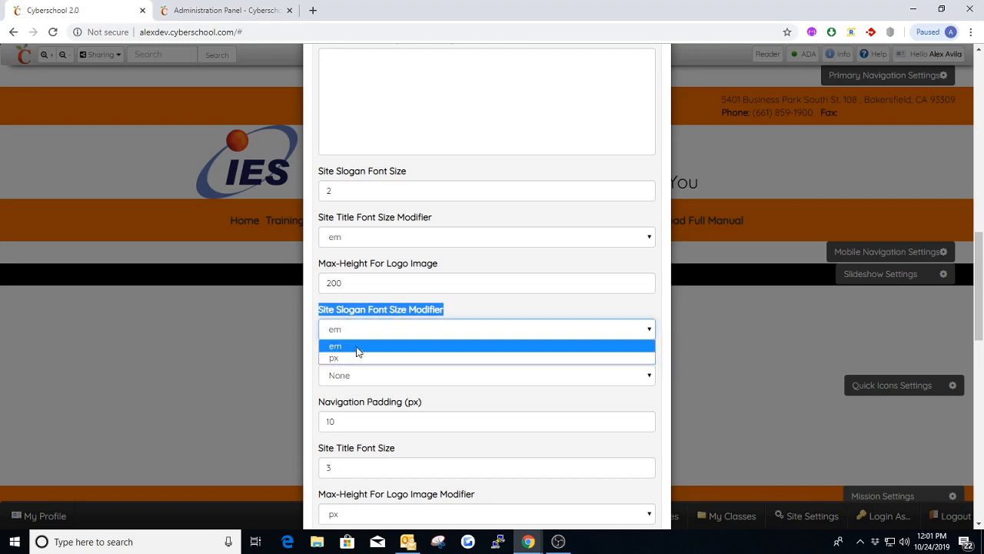
{"action": "left_click", "coordinate": [356, 348]}
{"action": "left_click", "coordinate": [469, 309]}
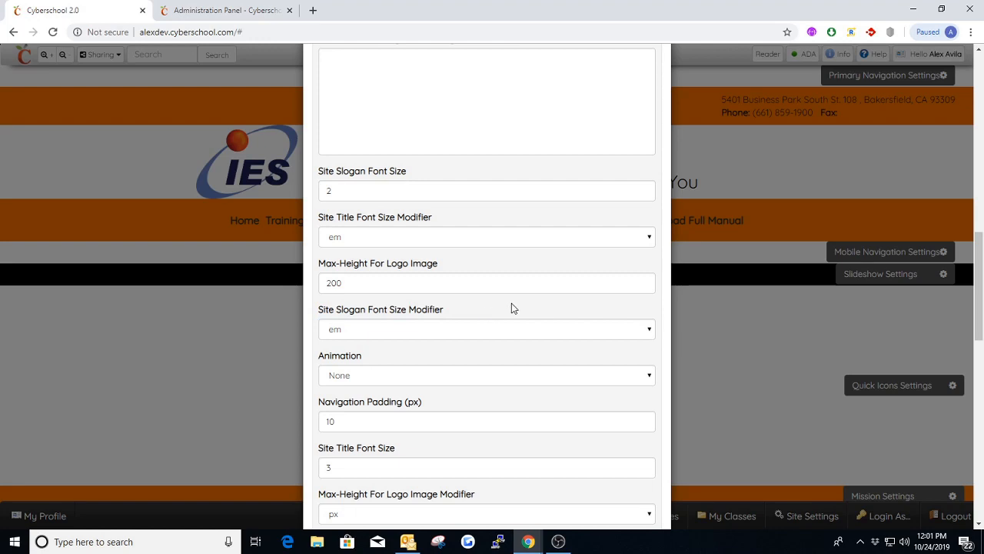
Close the primary navigation settings and examine the site title in the homepage header.
{"action": "scroll", "coordinate": [511, 303], "scroll_direction": "up", "scroll_amount": 8}
{"action": "scroll", "coordinate": [558, 211], "scroll_direction": "up", "scroll_amount": 5}
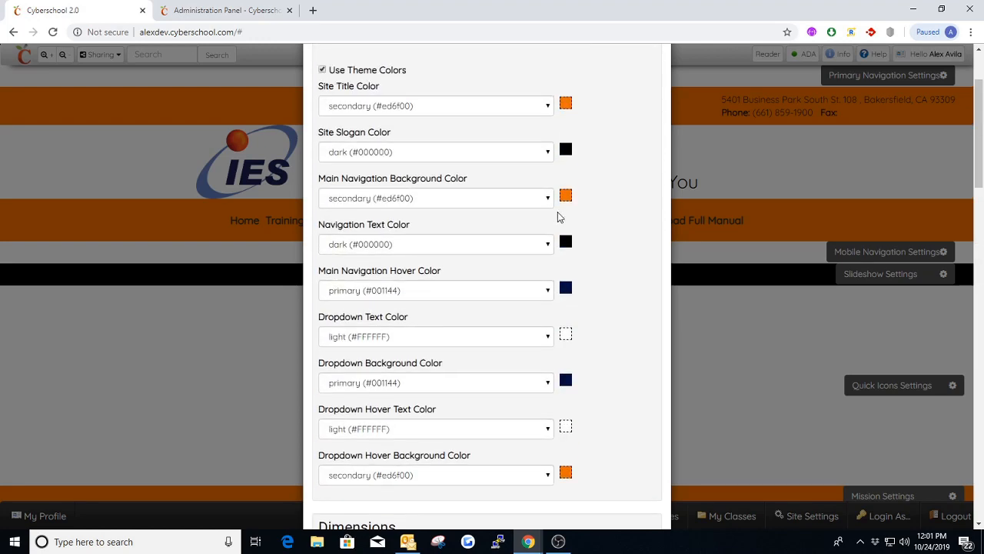
{"action": "left_click", "coordinate": [657, 83]}
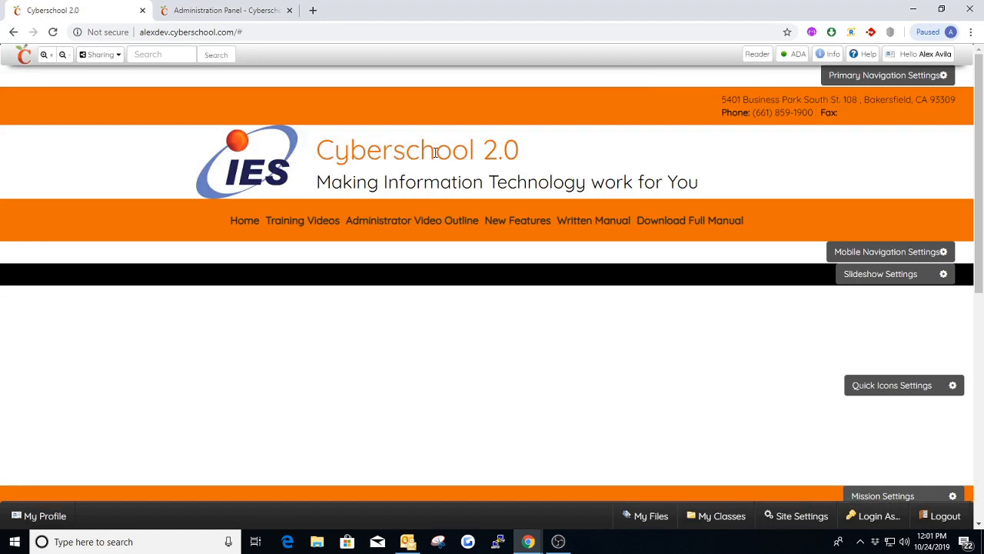
{"action": "left_click_drag", "start_coordinate": [322, 153], "coordinate": [520, 151]}
{"action": "left_click", "coordinate": [561, 153]}
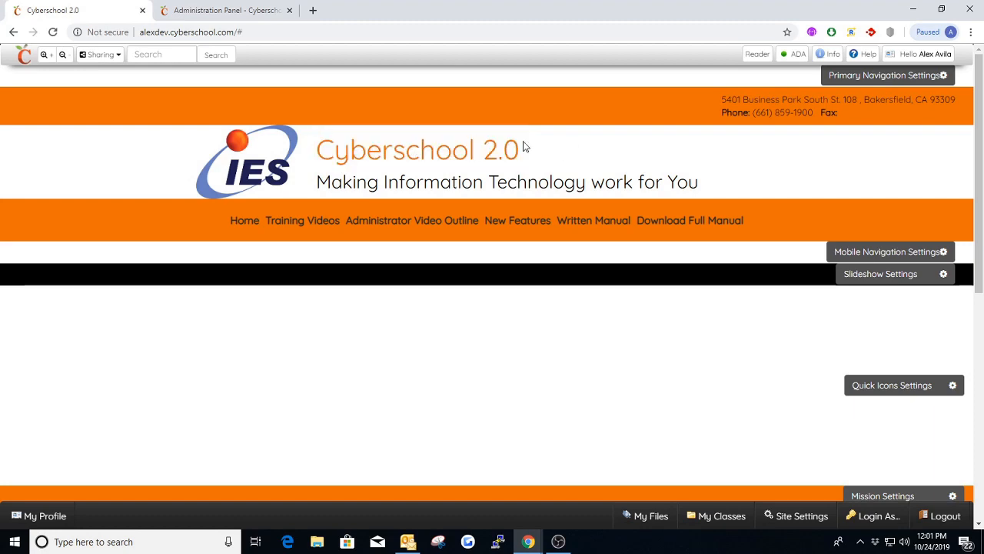
Reopen the primary navigation settings, review the logo height, Animation and Navigation Padding options under Basic Settings, and close the settings.
{"action": "left_click", "coordinate": [867, 77]}
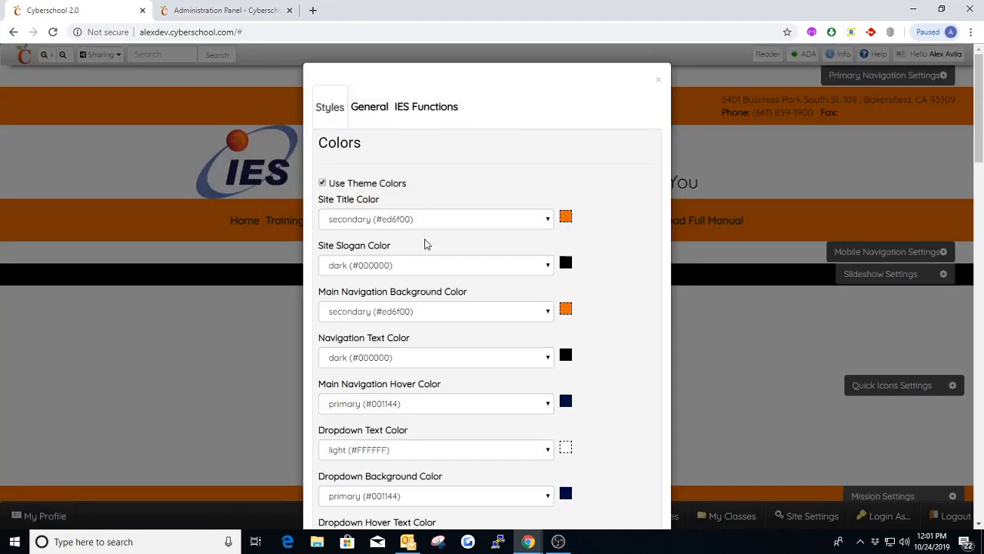
{"action": "scroll", "coordinate": [426, 244], "scroll_direction": "down", "scroll_amount": 7}
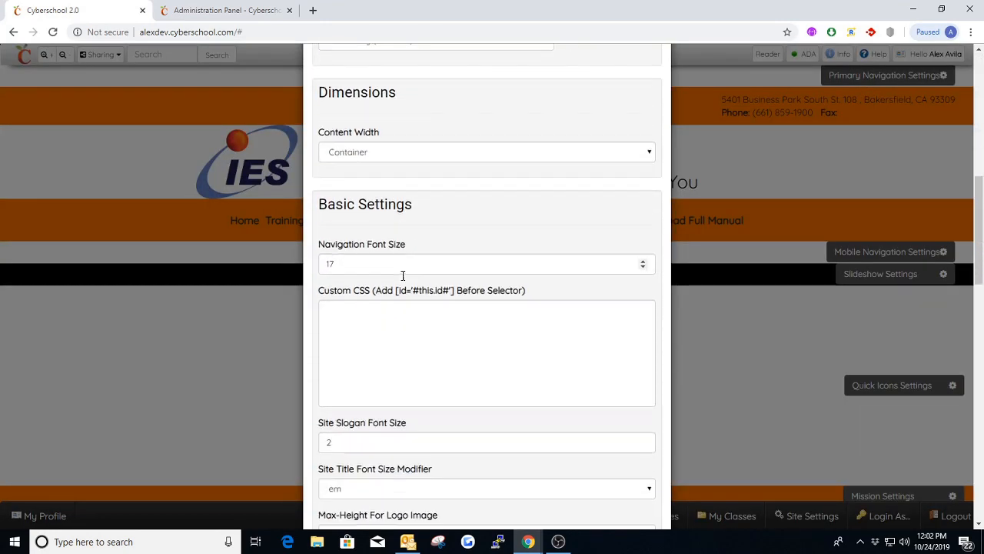
{"action": "scroll", "coordinate": [402, 275], "scroll_direction": "down", "scroll_amount": 3}
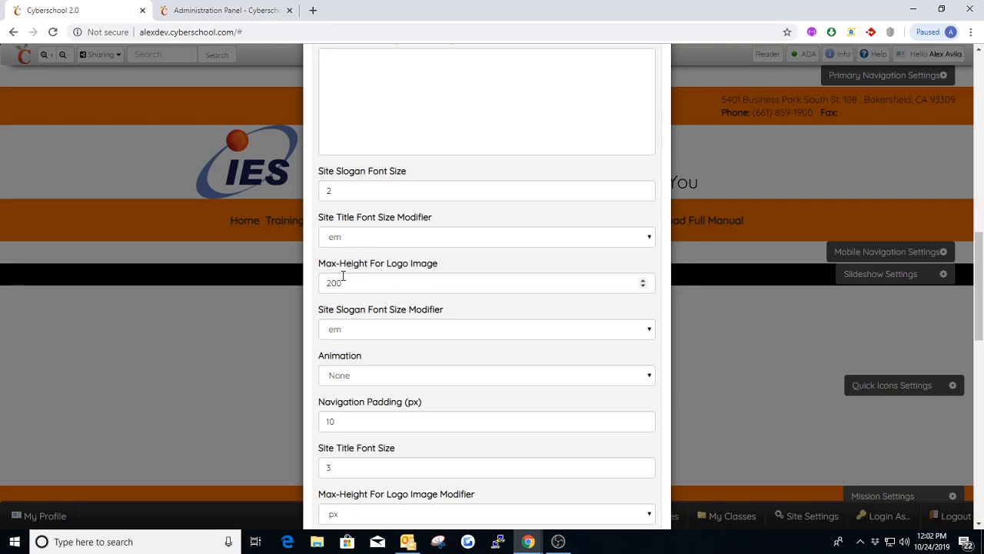
{"action": "scroll", "coordinate": [377, 270], "scroll_direction": "down", "scroll_amount": 3}
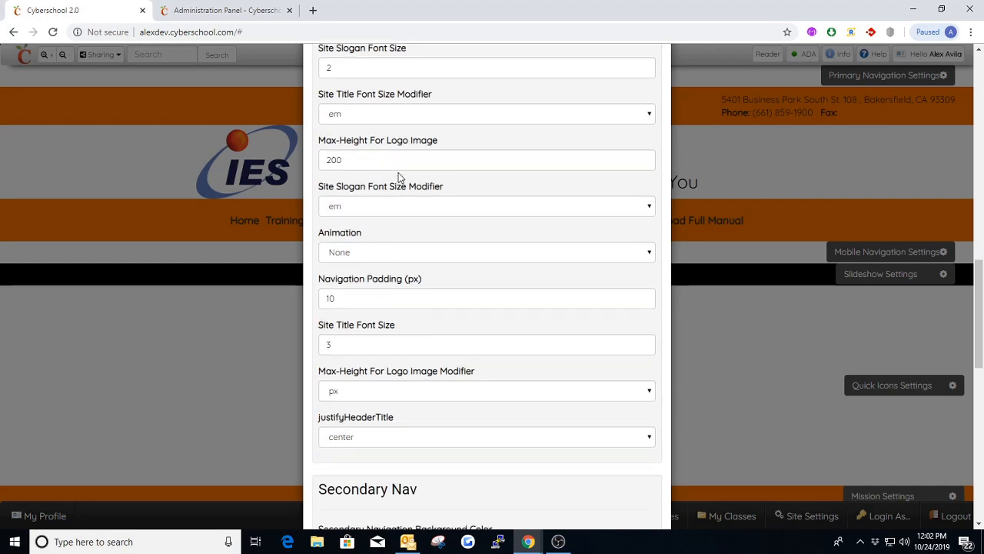
{"action": "scroll", "coordinate": [398, 177], "scroll_direction": "down", "scroll_amount": 1}
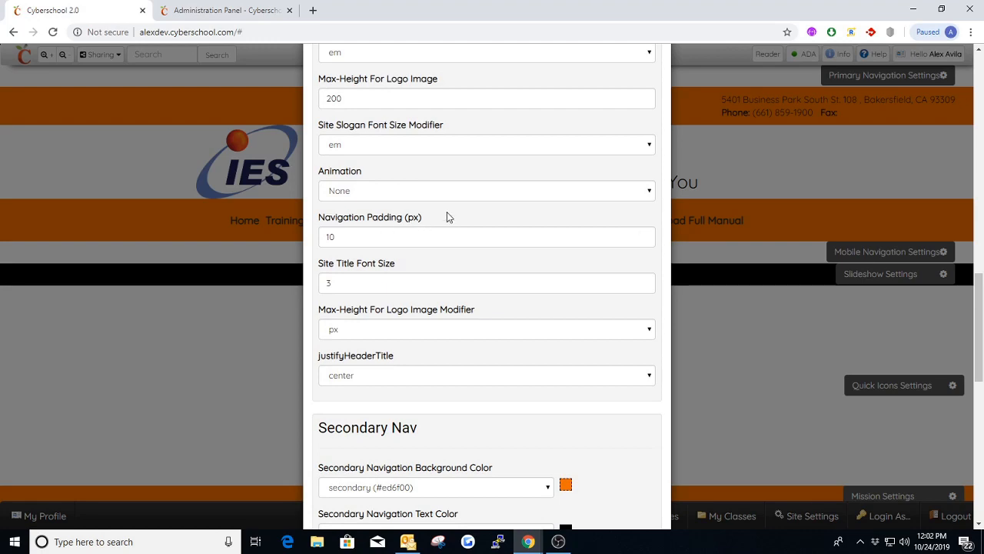
{"action": "scroll", "coordinate": [462, 227], "scroll_direction": "up", "scroll_amount": 15}
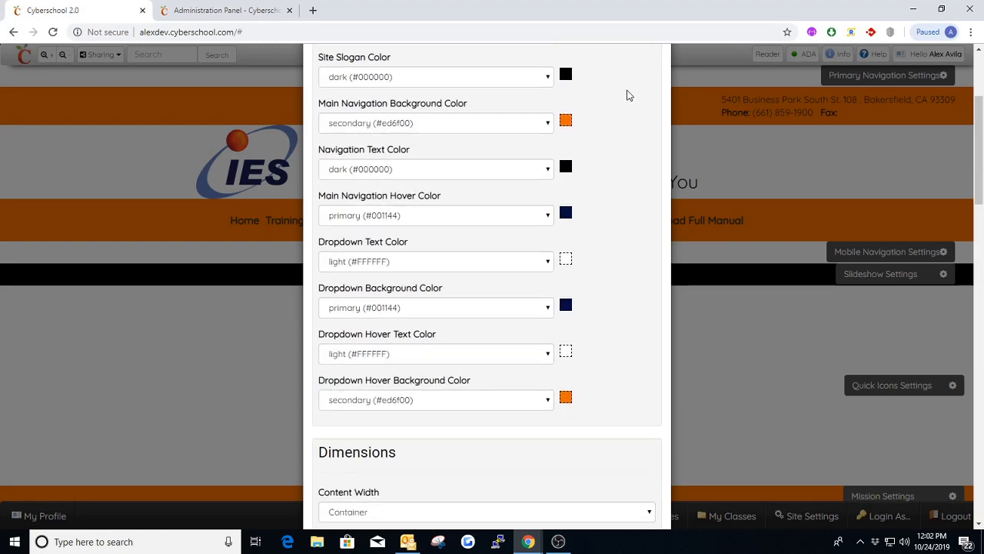
{"action": "left_click", "coordinate": [656, 83]}
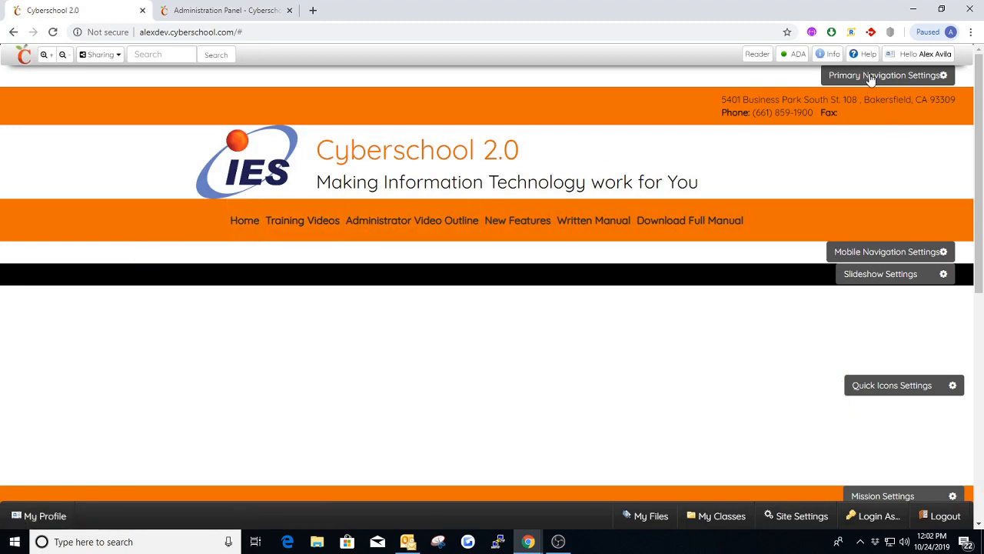
Reopen the primary navigation settings and review the remaining Basic Settings, including Site Title Font Size, Max-Height For Logo Image Modifier and justifyHeaderTitle.
{"action": "left_click", "coordinate": [868, 77]}
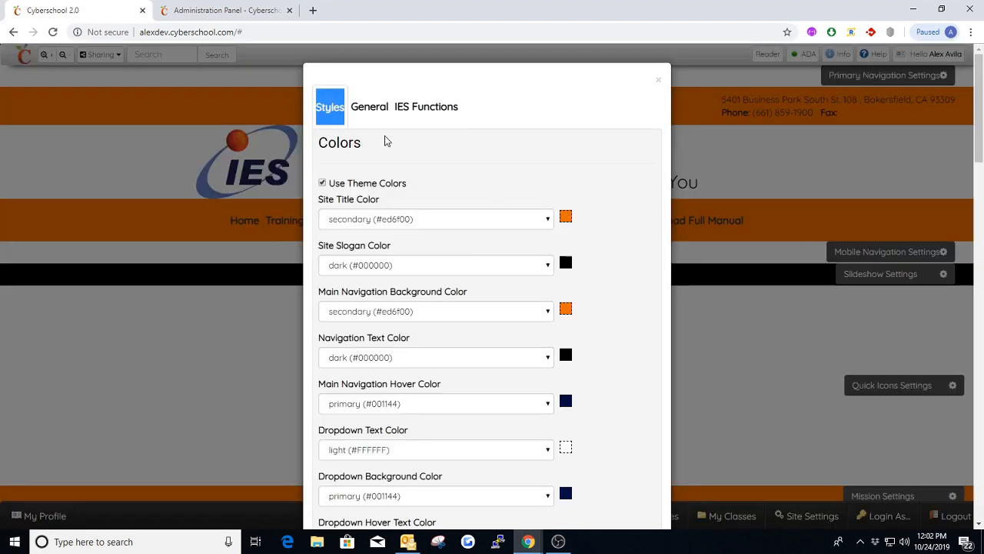
{"action": "scroll", "coordinate": [413, 173], "scroll_direction": "down", "scroll_amount": 1}
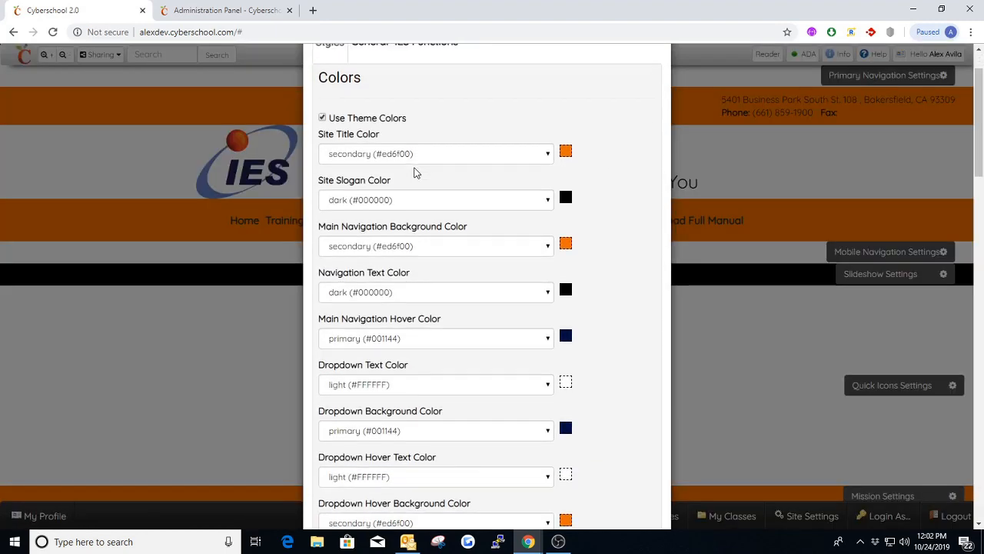
{"action": "scroll", "coordinate": [414, 173], "scroll_direction": "down", "scroll_amount": 10}
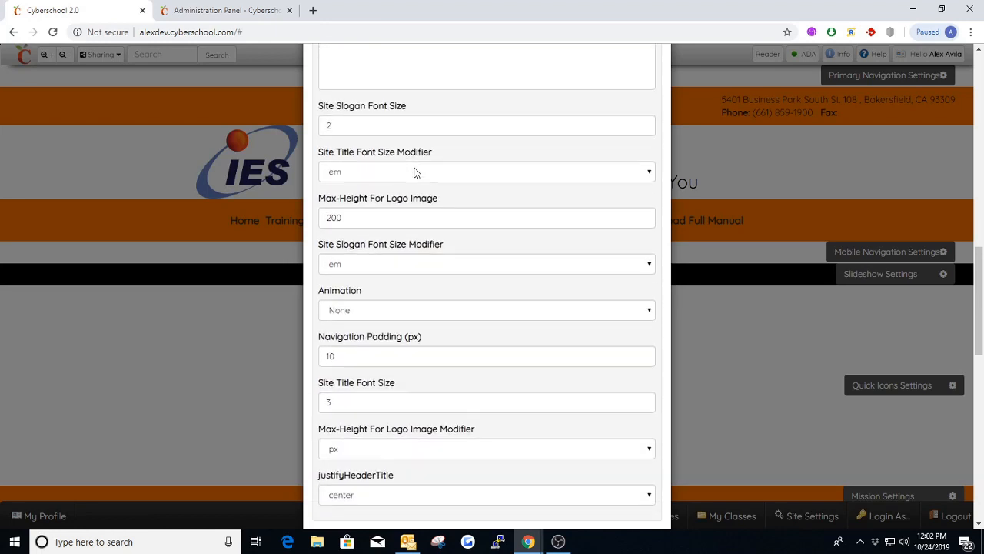
{"action": "scroll", "coordinate": [414, 173], "scroll_direction": "down", "scroll_amount": 2}
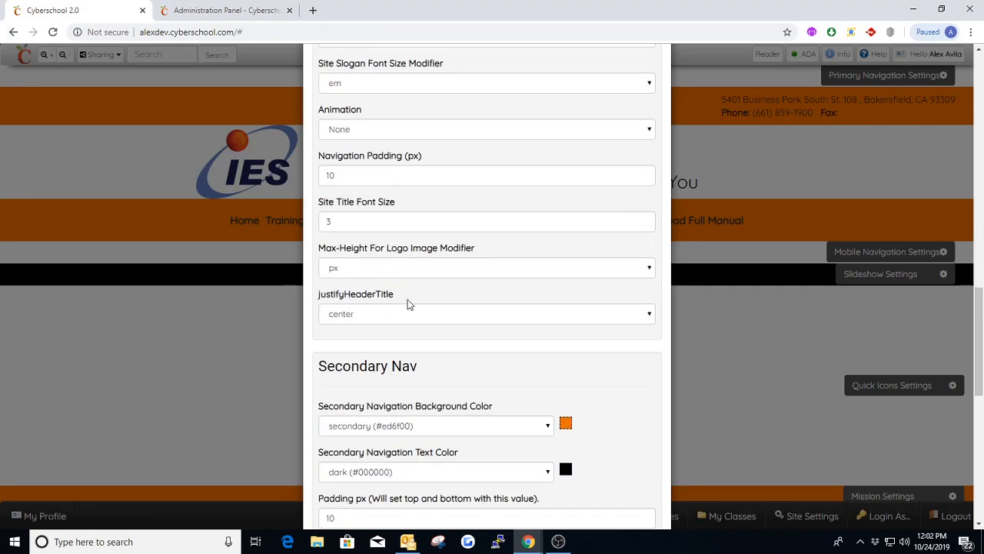
{"action": "scroll", "coordinate": [419, 154], "scroll_direction": "up", "scroll_amount": 2}
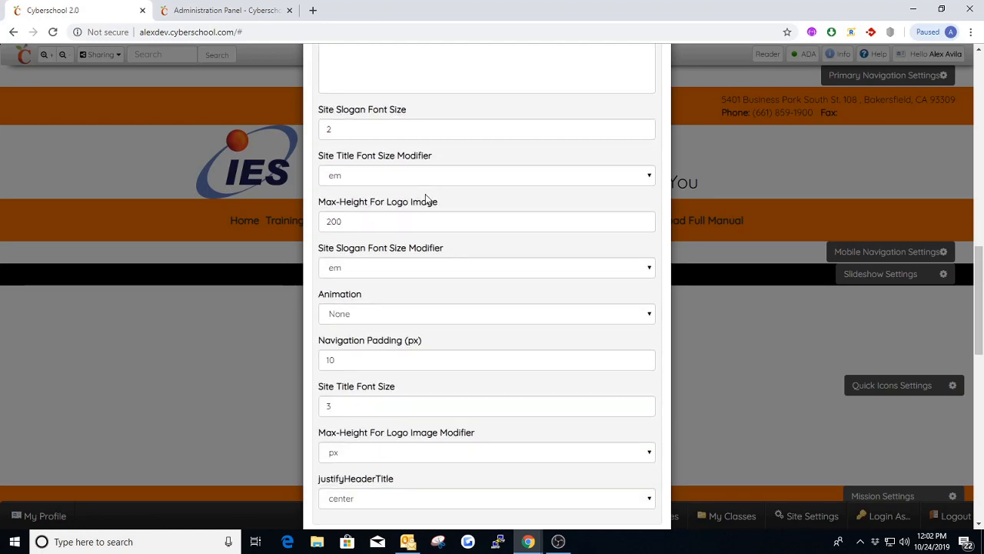
{"action": "scroll", "coordinate": [426, 198], "scroll_direction": "down", "scroll_amount": 4}
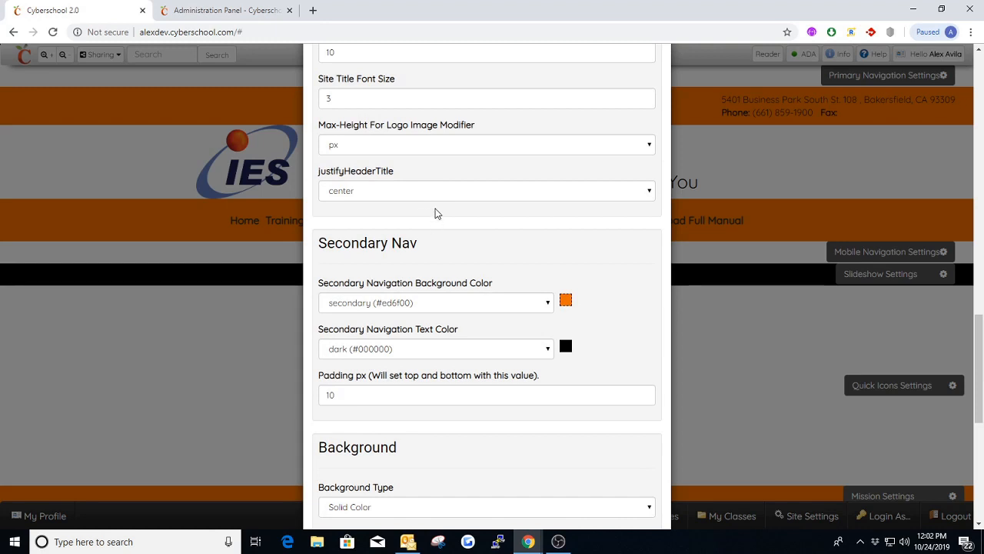
Examine the Secondary Nav background and text color settings and select its padding field.
{"action": "scroll", "coordinate": [332, 171], "scroll_direction": "down", "scroll_amount": 1}
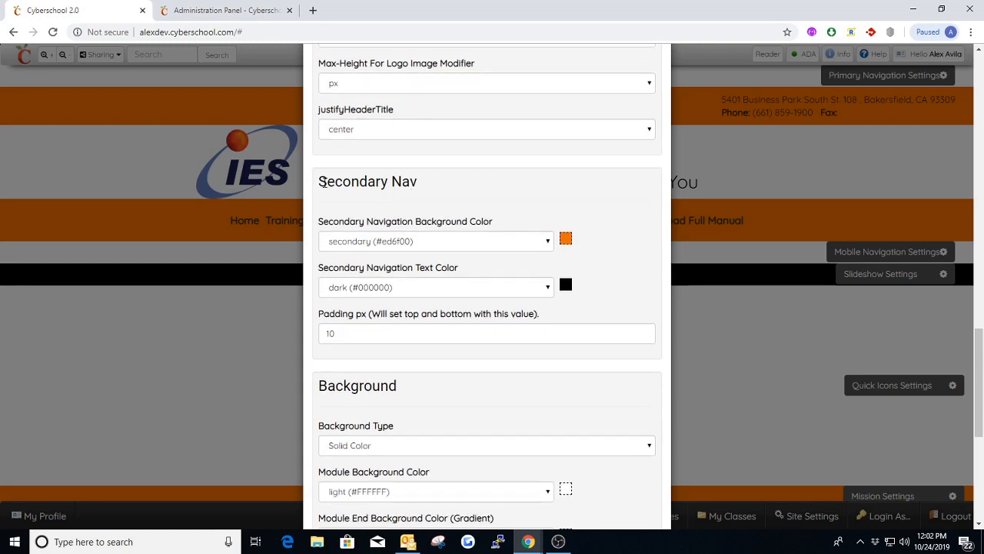
{"action": "left_click_drag", "start_coordinate": [324, 182], "coordinate": [433, 185]}
{"action": "left_click", "coordinate": [593, 163]}
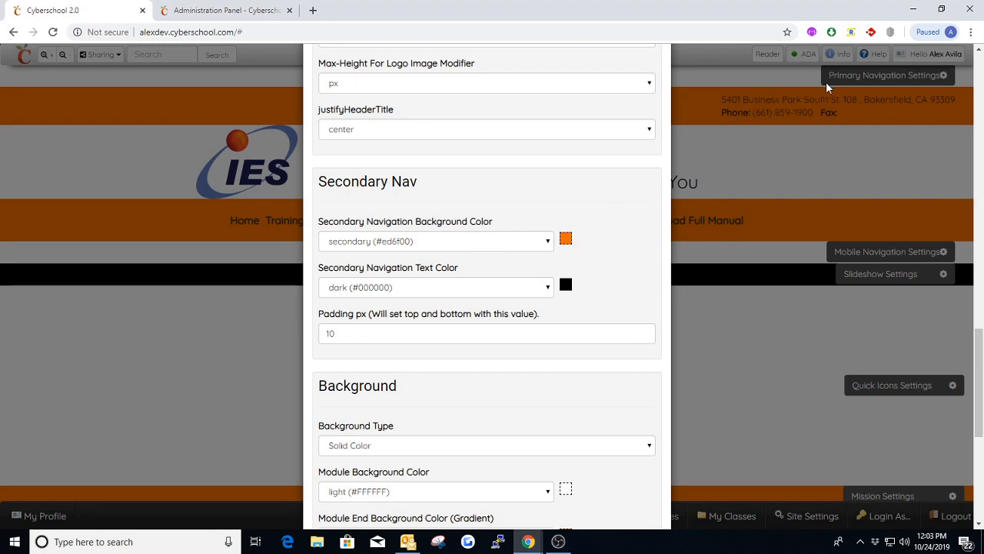
{"action": "left_click", "coordinate": [359, 332]}
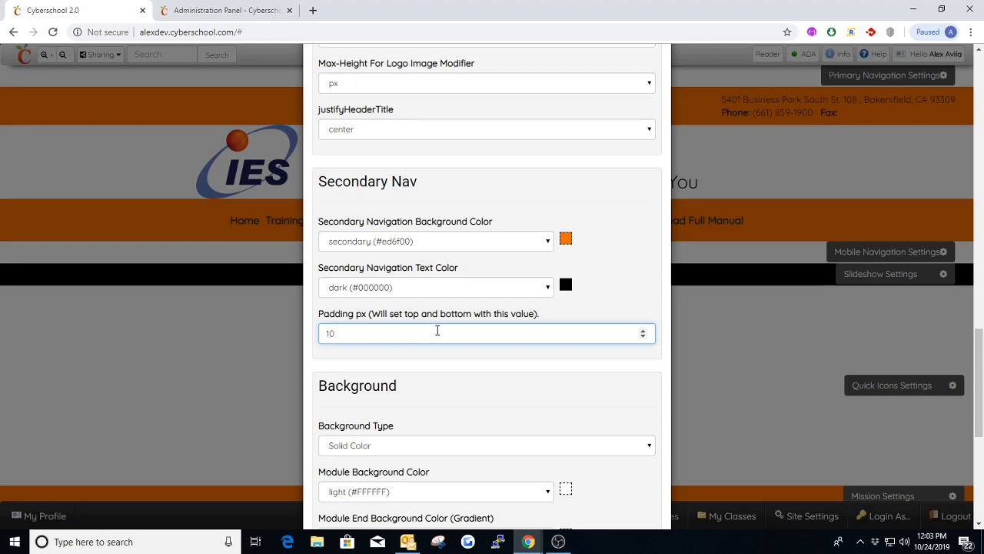
Examine the Background section in the primary navigation's style settings.
{"action": "scroll", "coordinate": [437, 331], "scroll_direction": "down", "scroll_amount": 2}
{"action": "scroll", "coordinate": [437, 330], "scroll_direction": "down", "scroll_amount": 3}
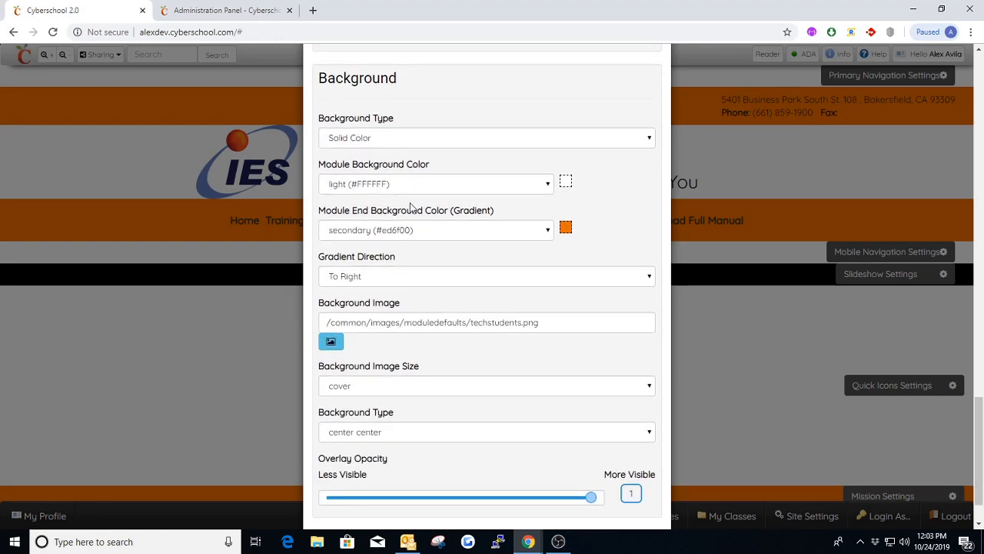
{"action": "scroll", "coordinate": [411, 207], "scroll_direction": "up", "scroll_amount": 1}
{"action": "left_click_drag", "start_coordinate": [413, 146], "coordinate": [318, 140]}
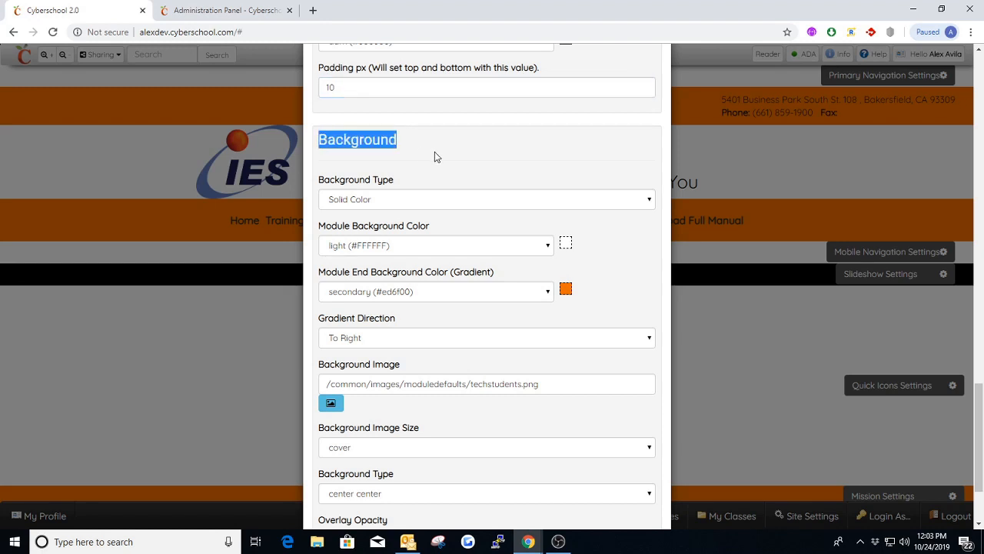
{"action": "left_click", "coordinate": [435, 152]}
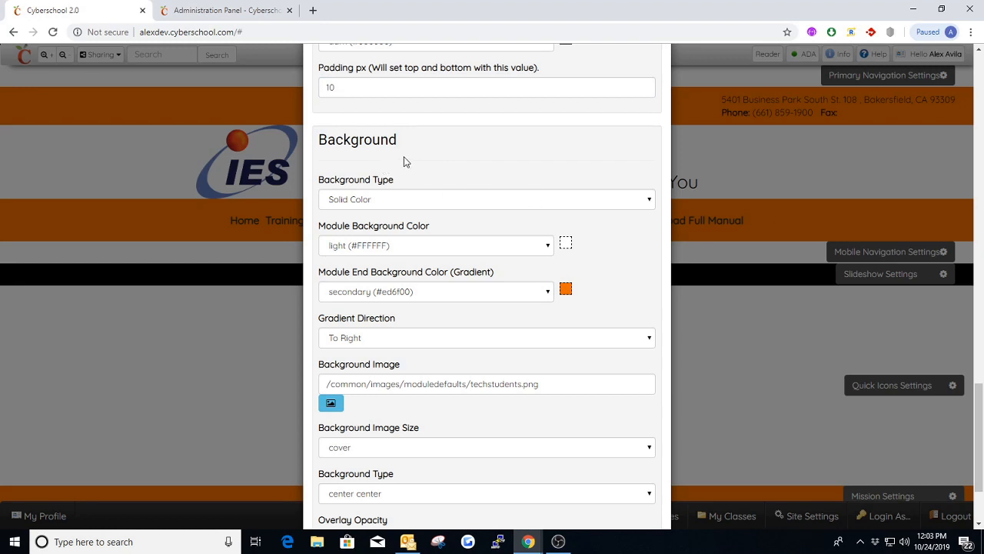
{"action": "left_click_drag", "start_coordinate": [398, 141], "coordinate": [323, 141]}
{"action": "left_click", "coordinate": [430, 152]}
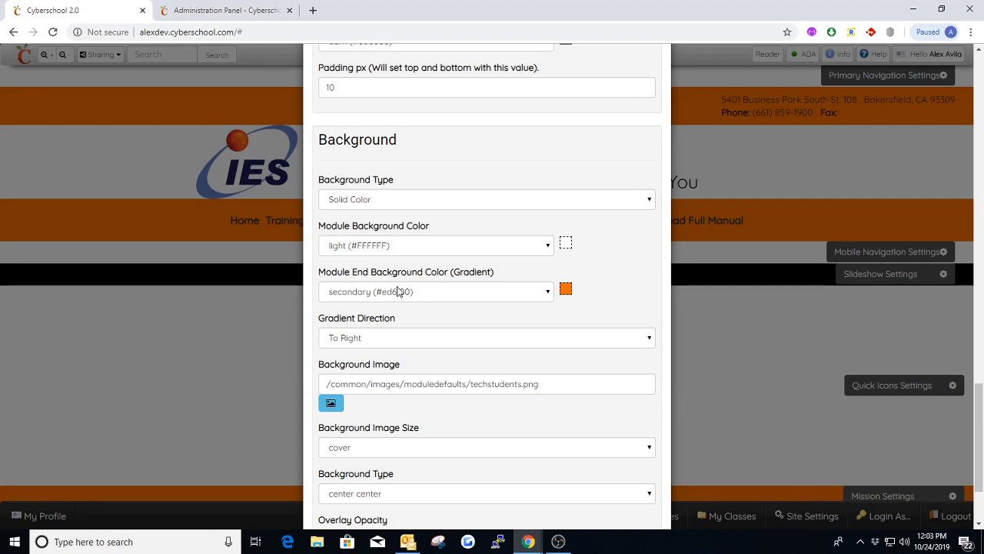
Set the primary navigation's Background Type to Gradient, save the settings, and check the header on the homepage.
{"action": "left_click", "coordinate": [396, 202]}
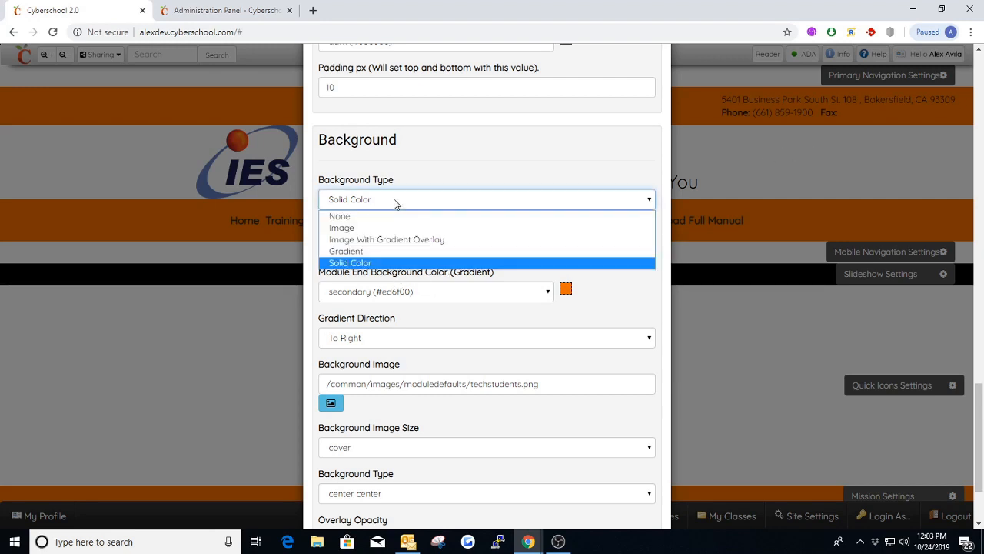
{"action": "left_click", "coordinate": [362, 251]}
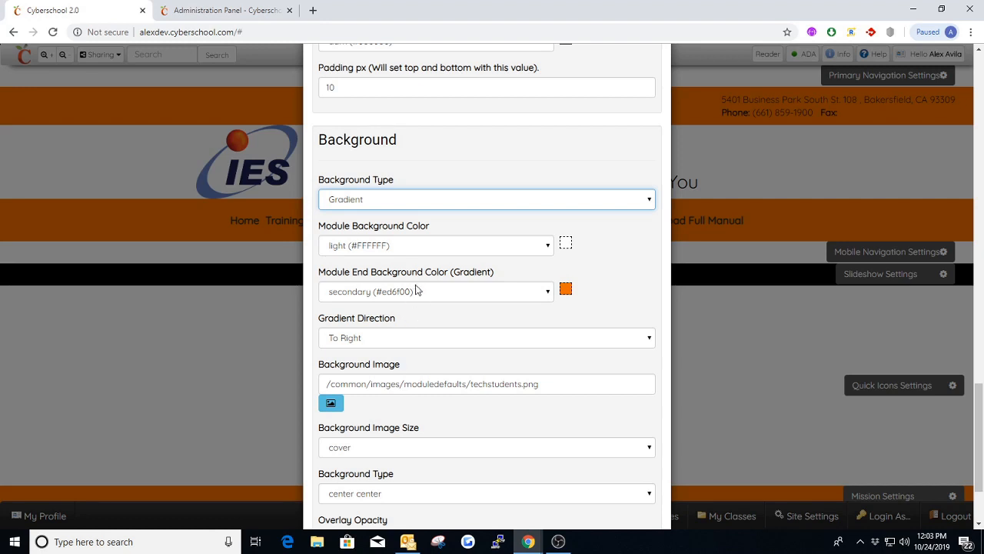
{"action": "scroll", "coordinate": [206, 180], "scroll_direction": "down", "scroll_amount": 1}
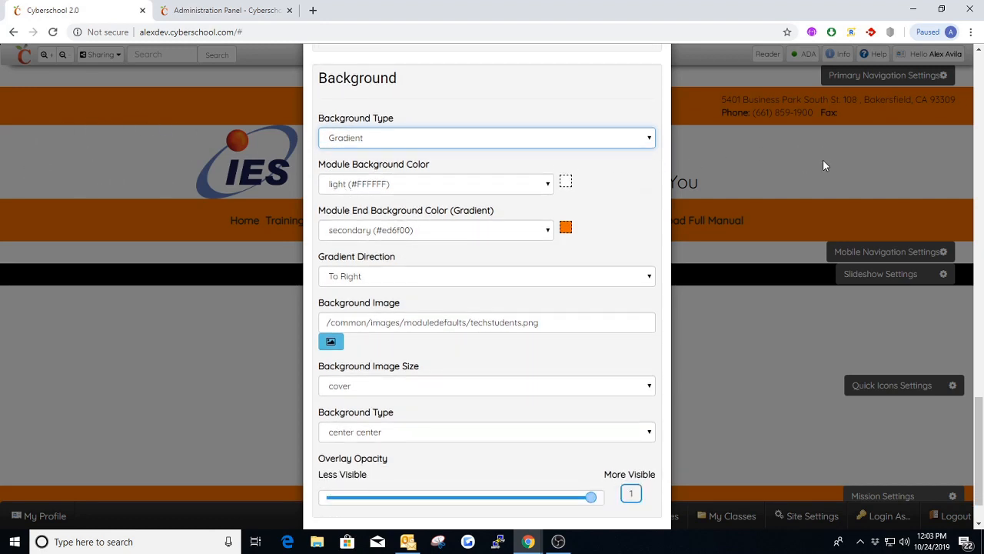
{"action": "scroll", "coordinate": [451, 357], "scroll_direction": "down", "scroll_amount": 1}
{"action": "left_click", "coordinate": [339, 477]}
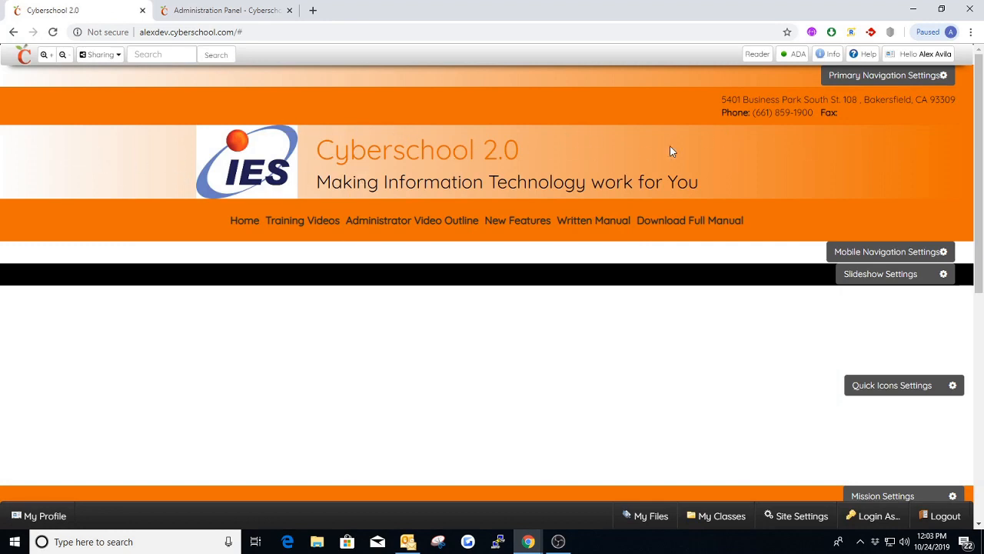
{"action": "left_click", "coordinate": [861, 82]}
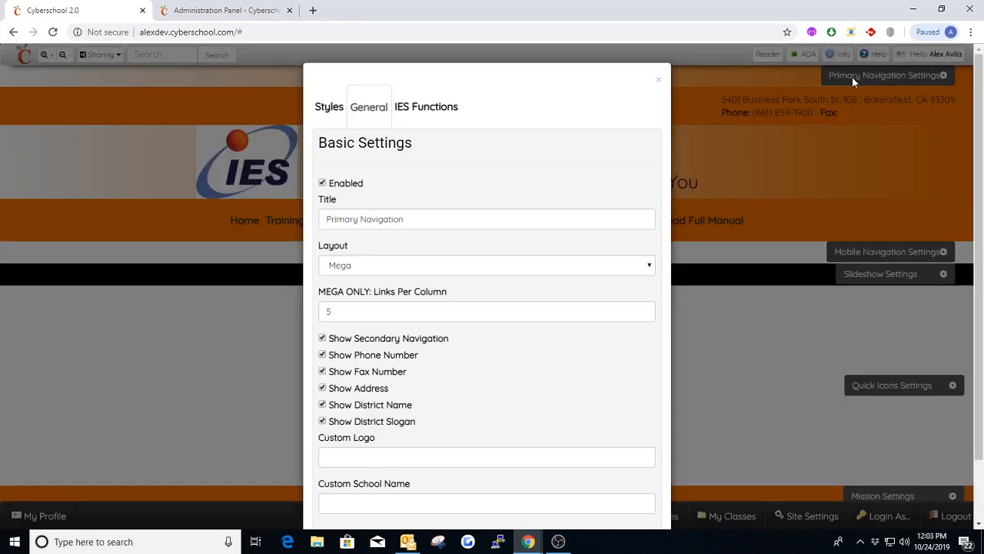
{"action": "left_click", "coordinate": [659, 78]}
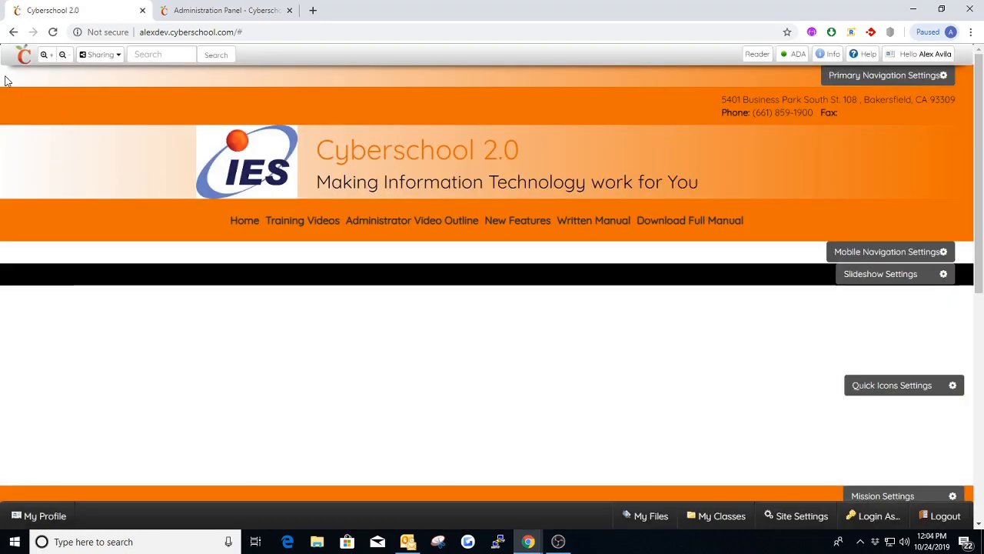
Reopen the primary navigation's style settings and set the Background Type to Solid Color.
{"action": "left_click", "coordinate": [857, 86]}
{"action": "left_click", "coordinate": [330, 107]}
{"action": "scroll", "coordinate": [477, 308], "scroll_direction": "down", "scroll_amount": 2}
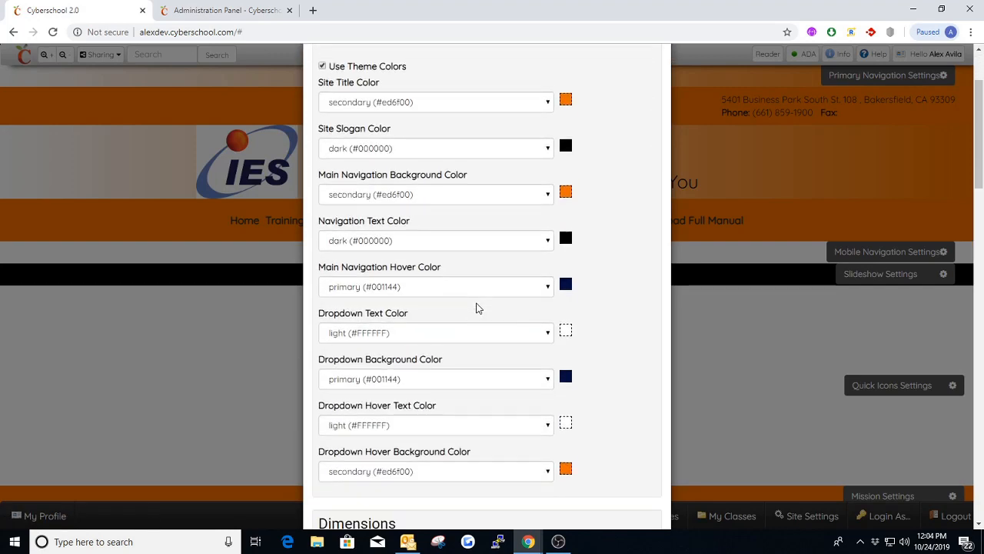
{"action": "scroll", "coordinate": [477, 307], "scroll_direction": "down", "scroll_amount": 12}
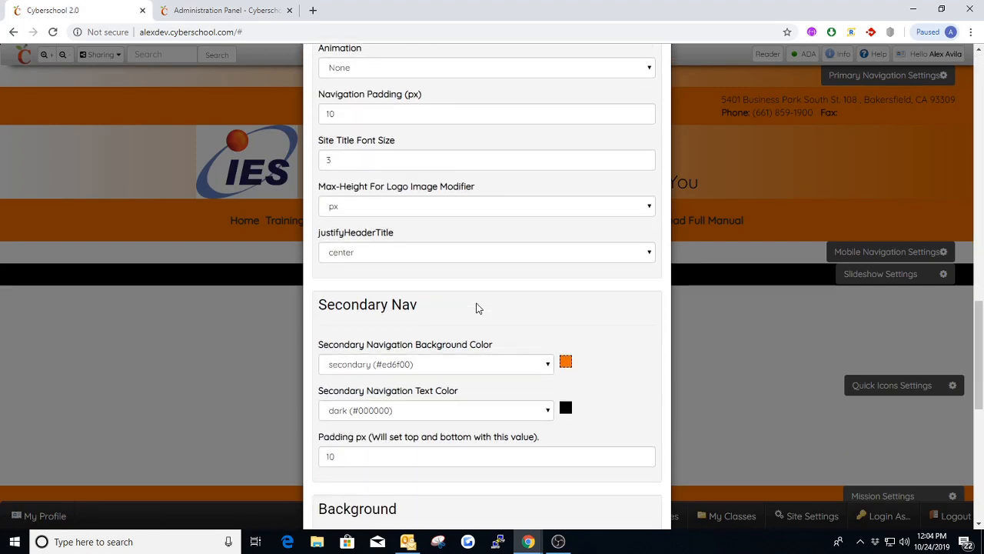
{"action": "scroll", "coordinate": [476, 307], "scroll_direction": "down", "scroll_amount": 5}
{"action": "left_click", "coordinate": [433, 265]}
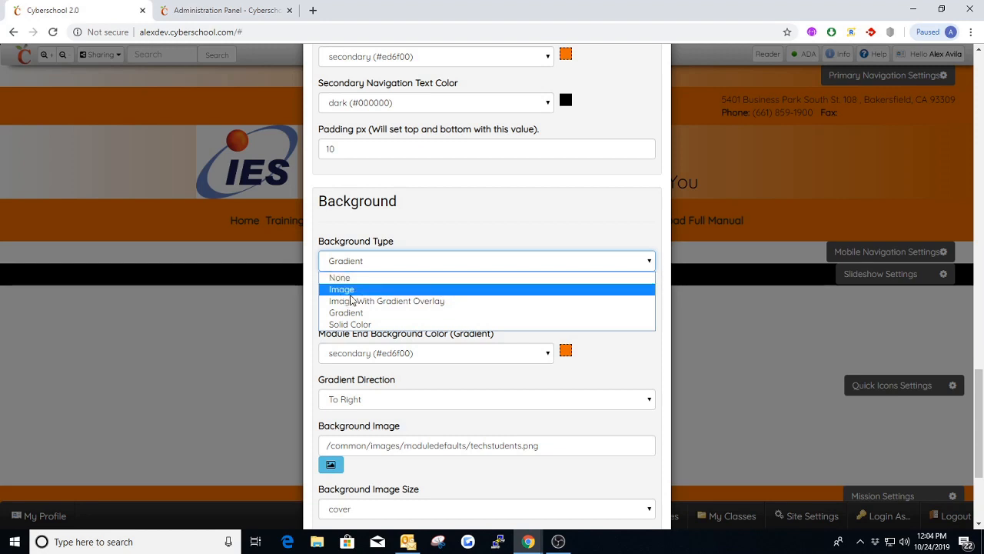
{"action": "left_click", "coordinate": [368, 328]}
{"action": "scroll", "coordinate": [440, 306], "scroll_direction": "down", "scroll_amount": 2}
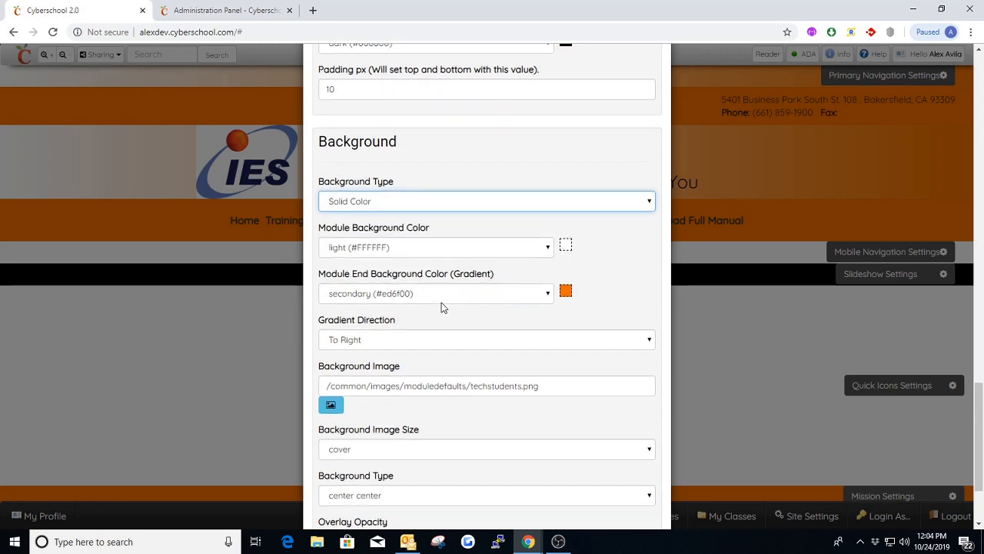
Review the Gradient Direction options for the primary navigation background, keeping To Right.
{"action": "left_click", "coordinate": [382, 283]}
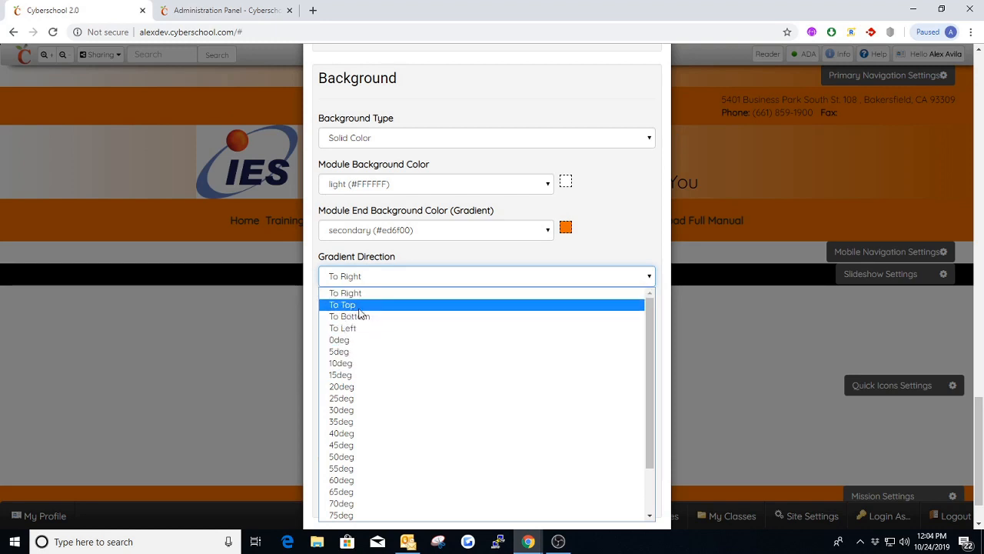
{"action": "left_click", "coordinate": [419, 292]}
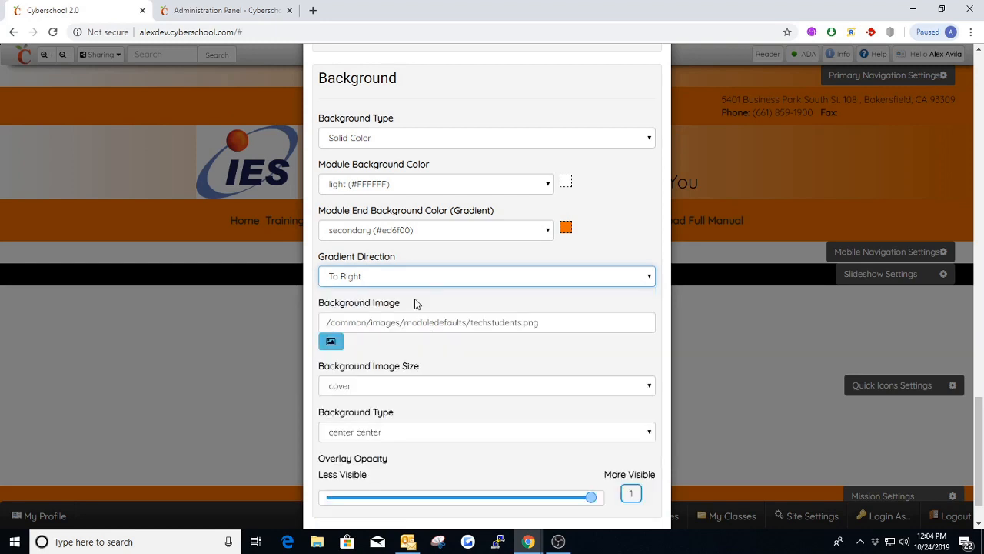
{"action": "scroll", "coordinate": [416, 304], "scroll_direction": "down", "scroll_amount": 1}
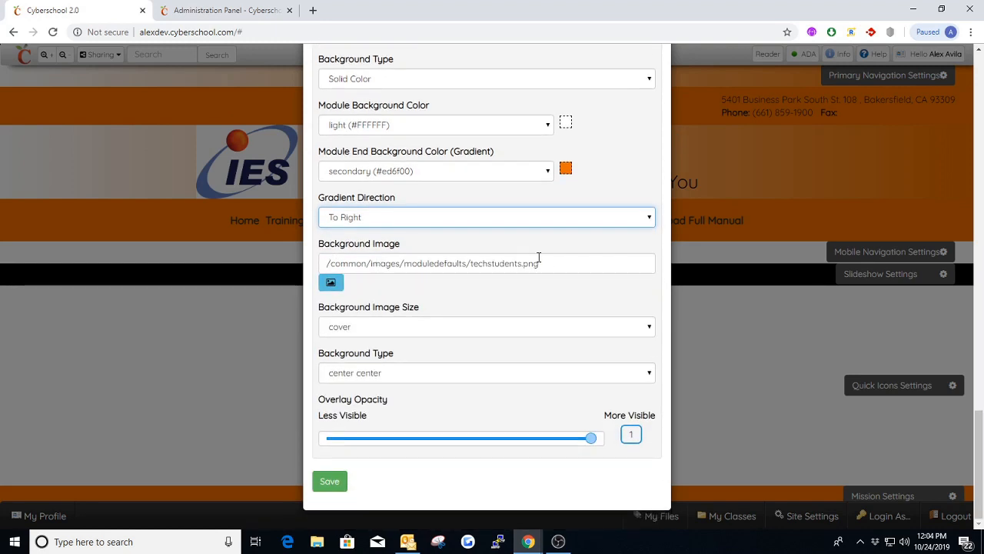
Try the Image background type, highlight the Background Image path, and return the Background Type to Solid Color.
{"action": "left_click_drag", "start_coordinate": [549, 261], "coordinate": [323, 264]}
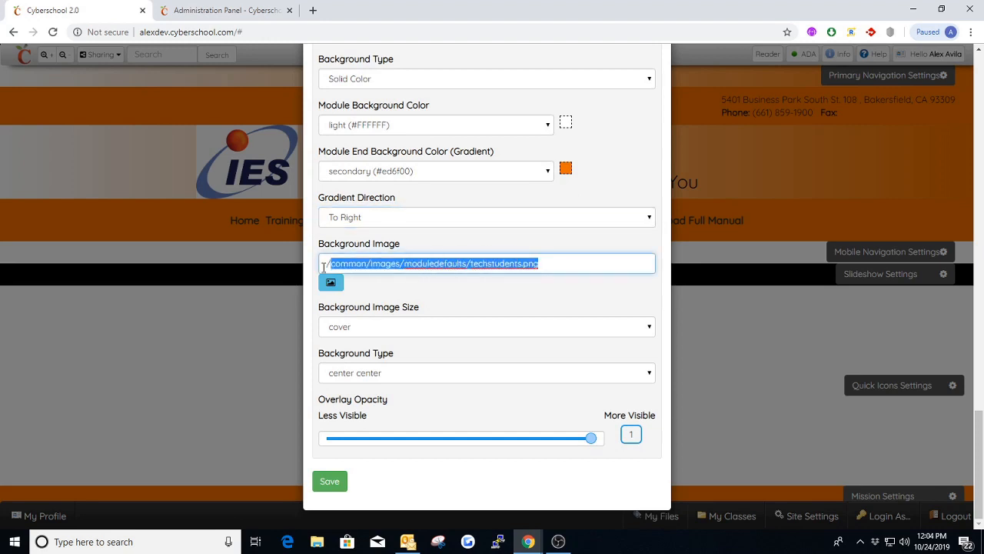
{"action": "left_click", "coordinate": [399, 80]}
{"action": "left_click", "coordinate": [360, 105]}
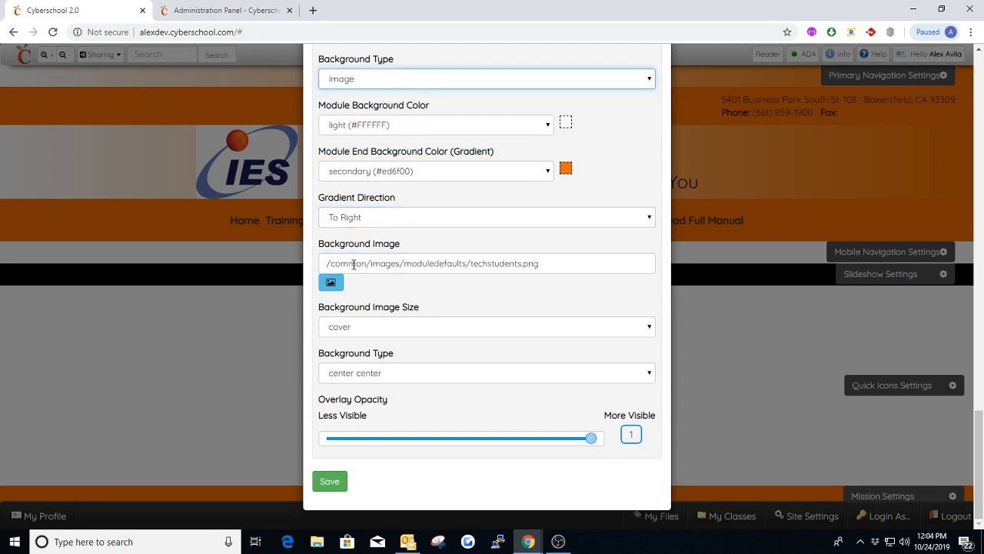
{"action": "left_click_drag", "start_coordinate": [549, 262], "coordinate": [325, 263]}
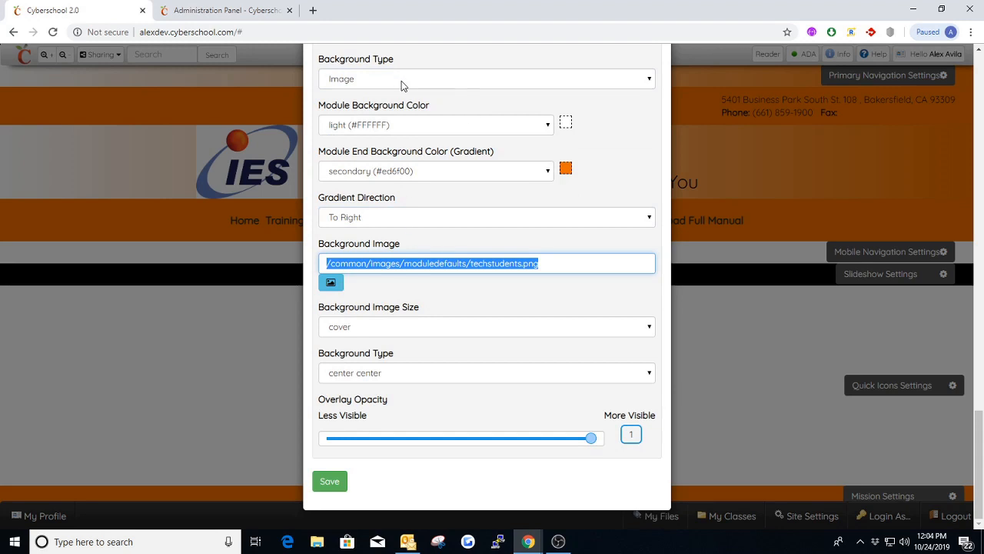
{"action": "left_click", "coordinate": [376, 80]}
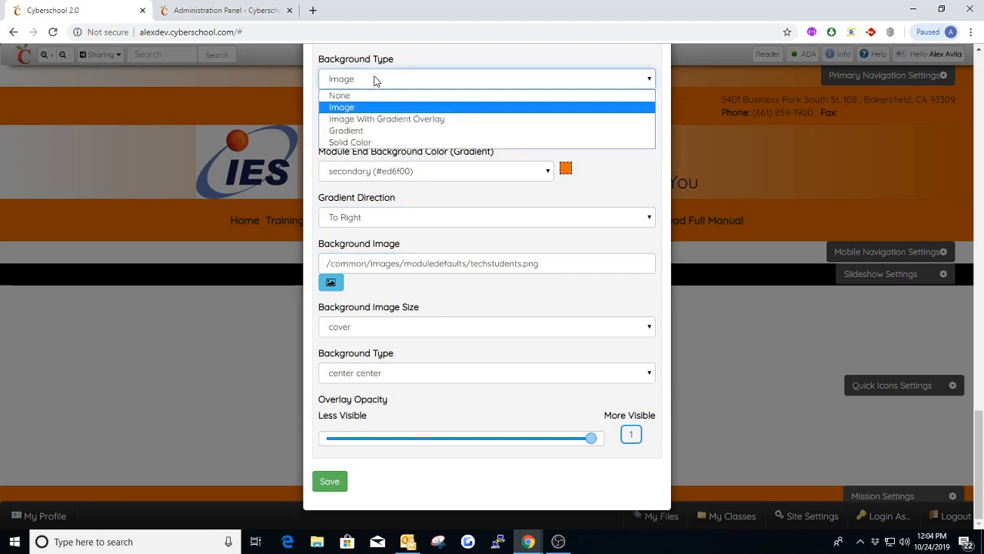
{"action": "left_click", "coordinate": [357, 142]}
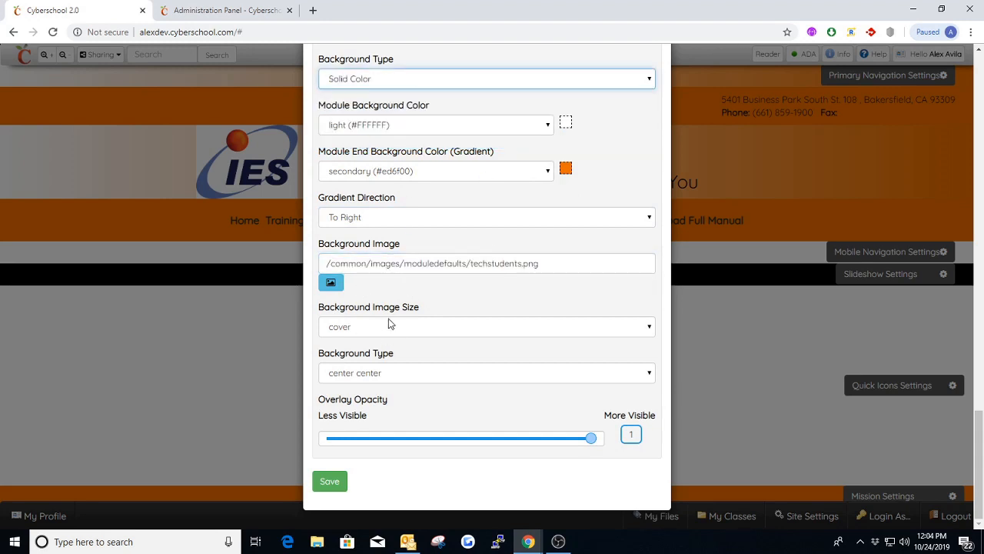
Try auto as the Background Image Size and return it to cover.
{"action": "left_click", "coordinate": [443, 334]}
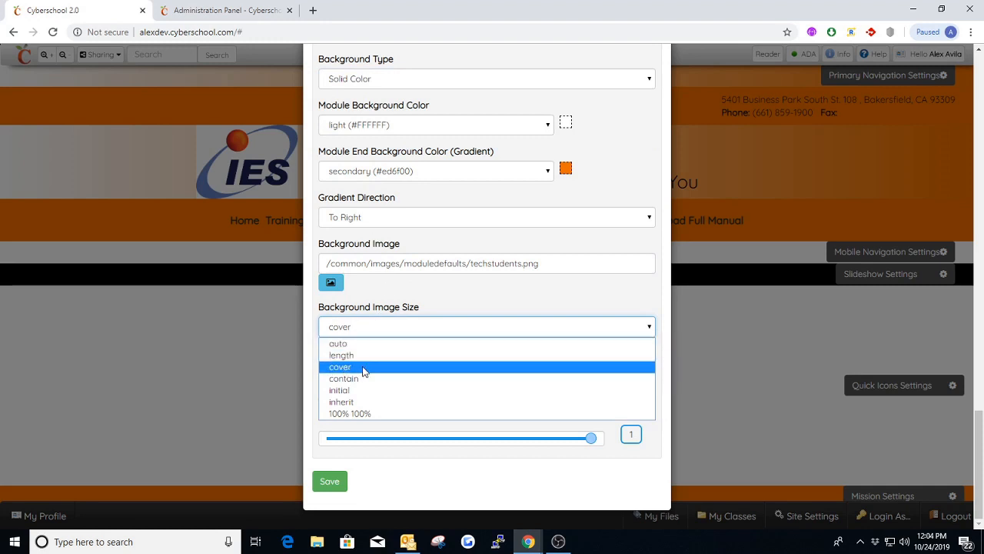
{"action": "left_click", "coordinate": [373, 344]}
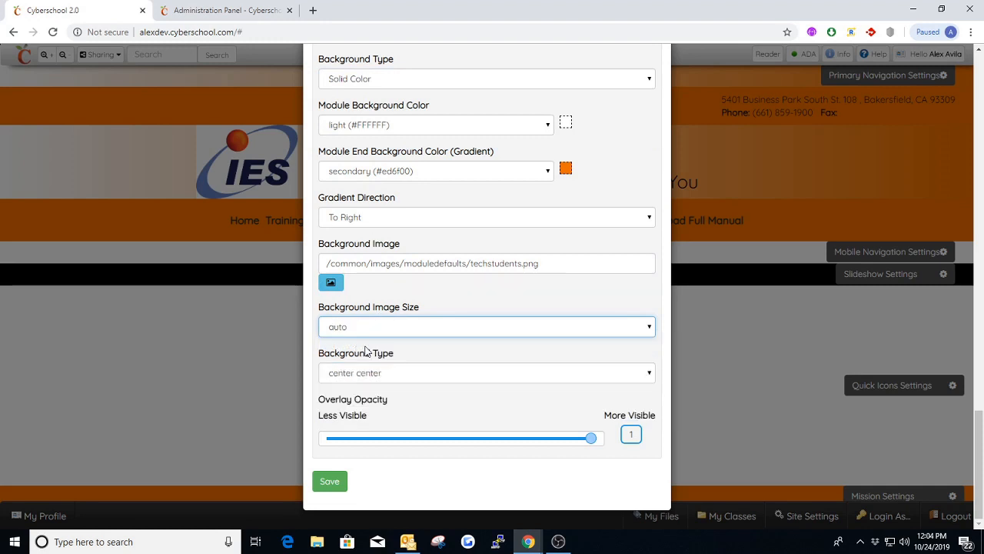
{"action": "left_click", "coordinate": [385, 335]}
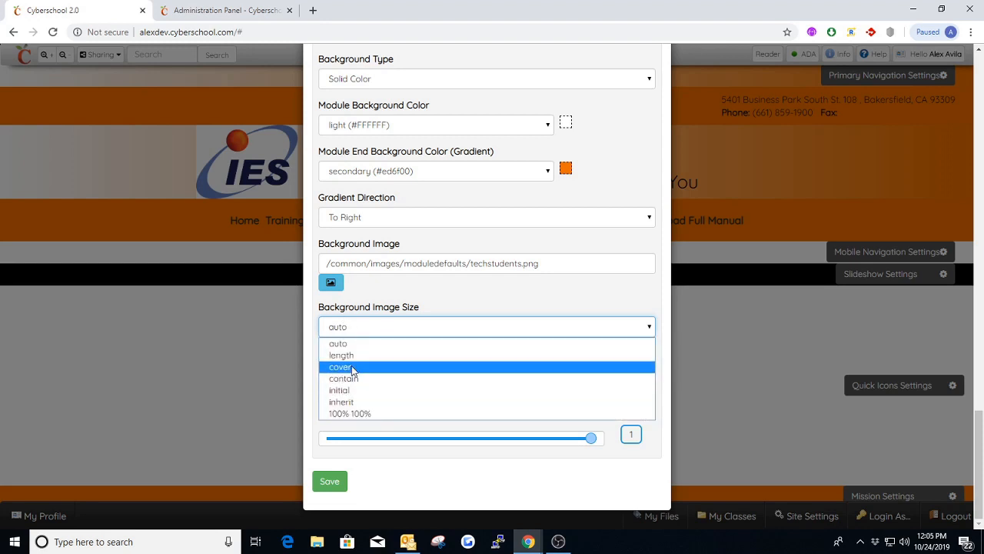
{"action": "left_click", "coordinate": [338, 367]}
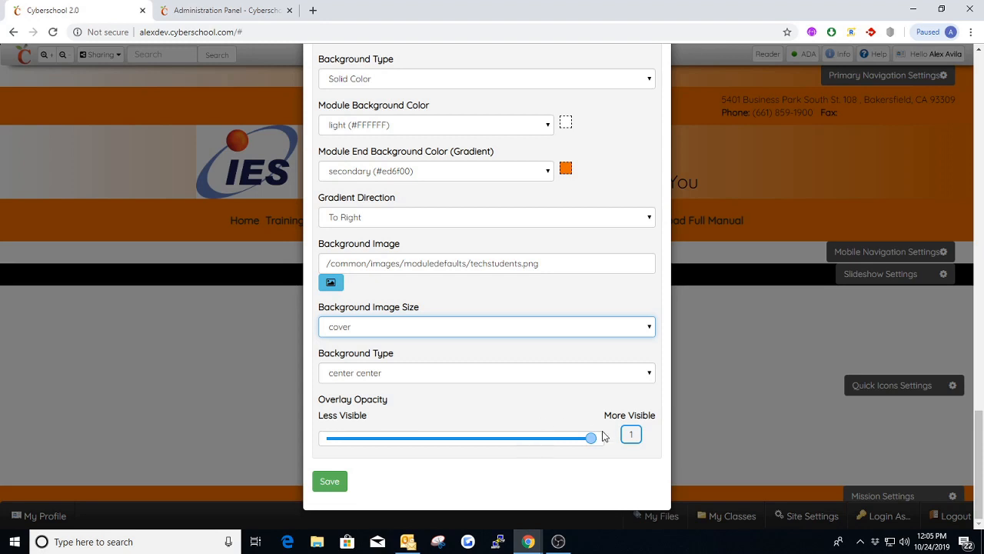
Keep the Overlay Opacity at its most visible value of 1 and save the primary navigation settings.
{"action": "left_click_drag", "start_coordinate": [590, 439], "coordinate": [617, 439]}
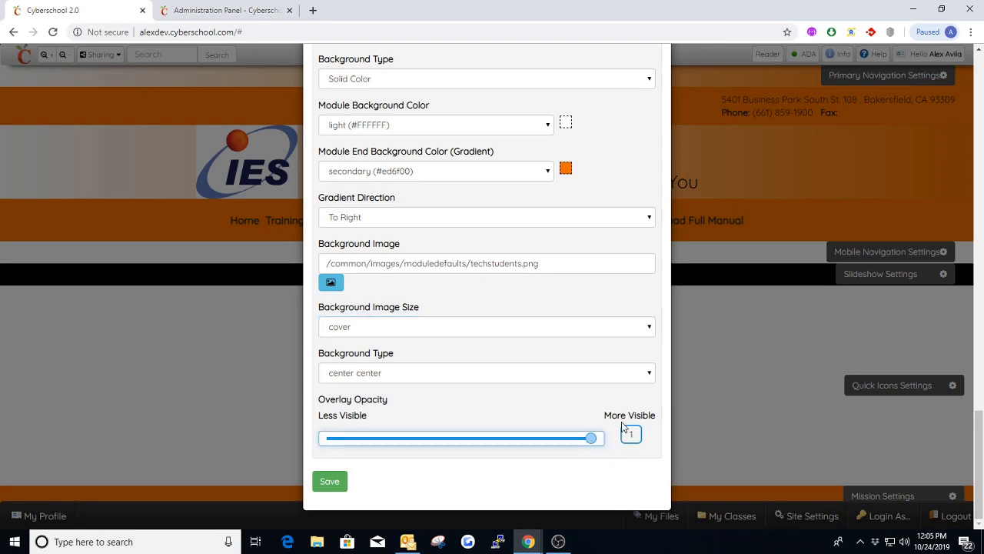
{"action": "mouse_move", "coordinate": [592, 443]}
{"action": "left_mouse_down"}
{"action": "mouse_move", "coordinate": [468, 450]}
{"action": "mouse_move", "coordinate": [329, 438]}
{"action": "mouse_move", "coordinate": [606, 441]}
{"action": "left_mouse_up"}
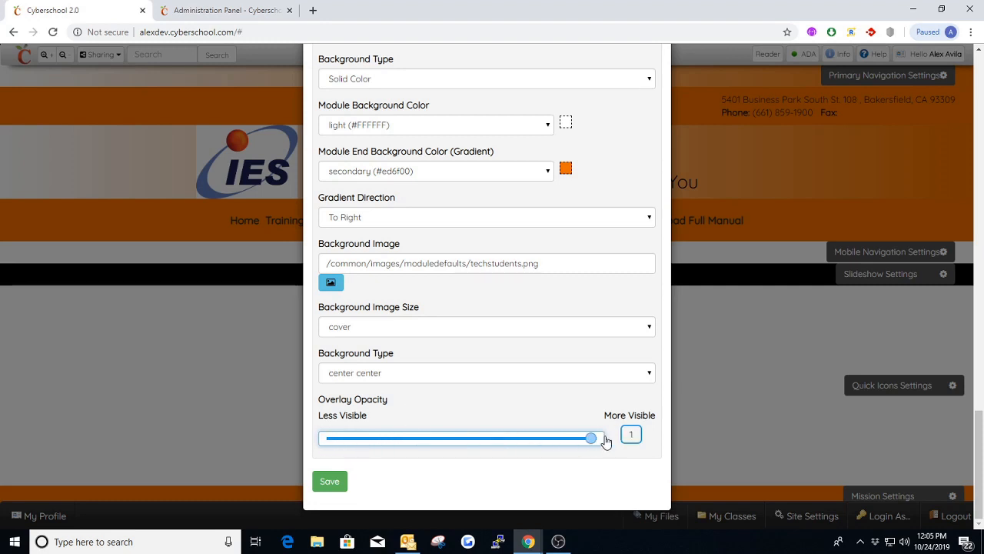
{"action": "left_click", "coordinate": [339, 483]}
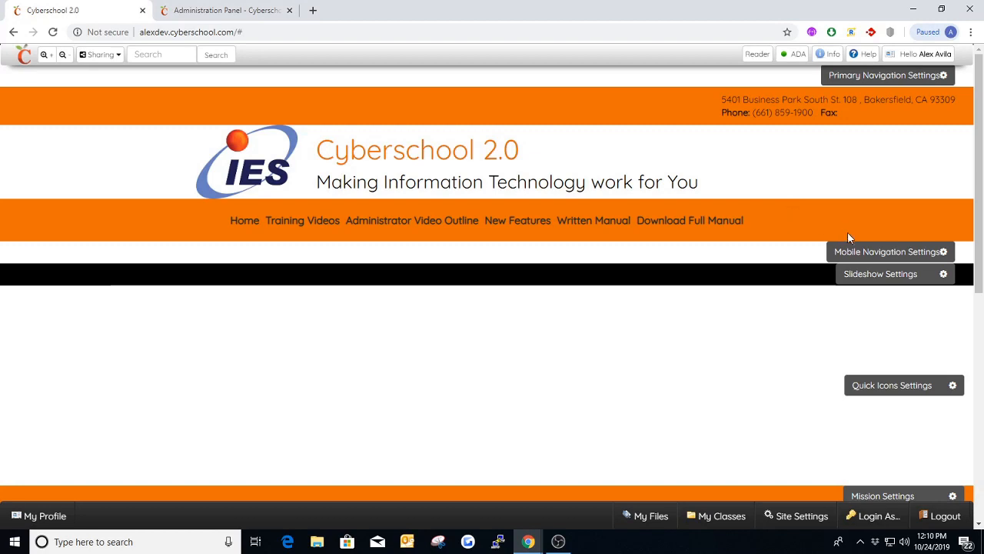
Open the mobile navigation settings, review their Basic Settings, and close them.
{"action": "left_click", "coordinate": [866, 253]}
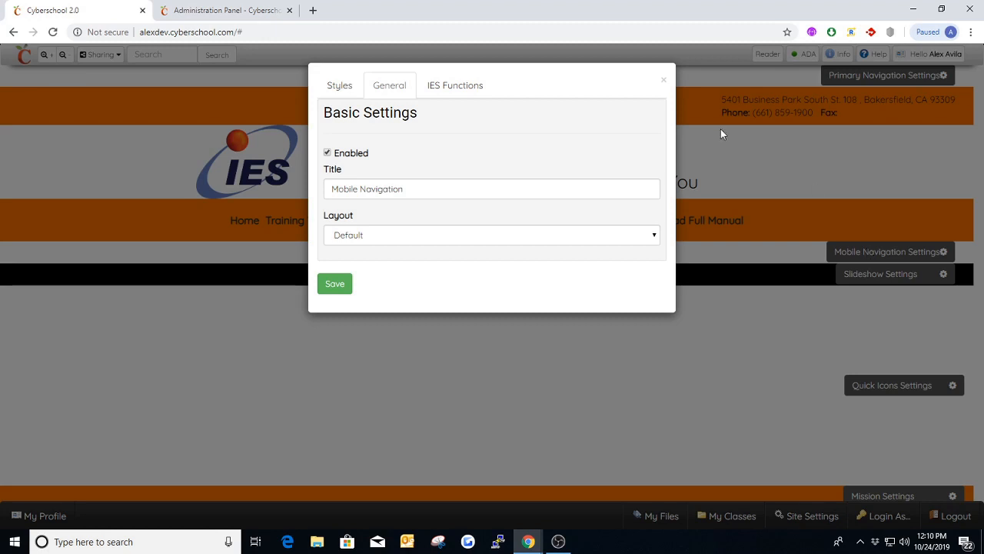
{"action": "left_click", "coordinate": [664, 80]}
Inspect the homepage, turn on the responsive device preview, and bring the mobile header's Open Menu bar into view.
{"action": "right_click", "coordinate": [769, 157]}
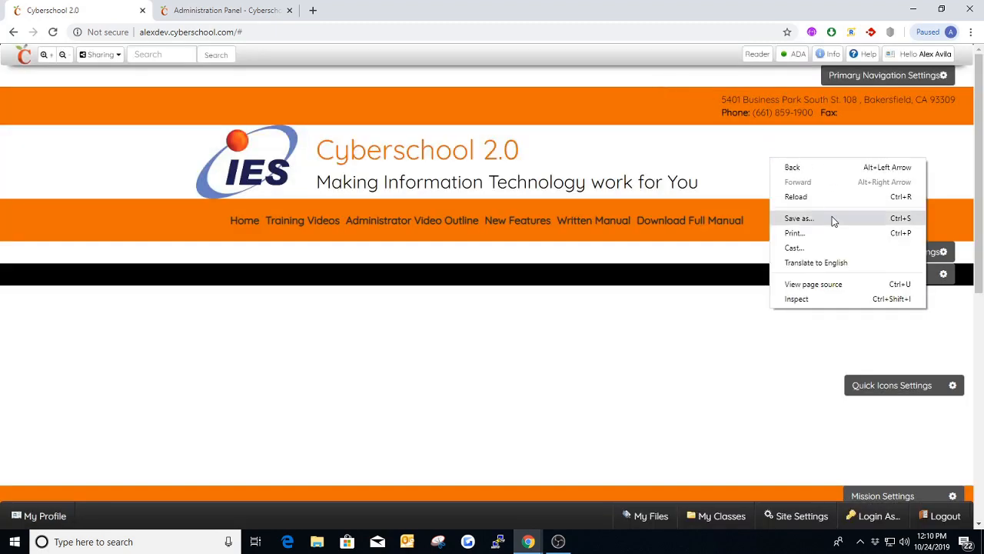
{"action": "left_click", "coordinate": [822, 299]}
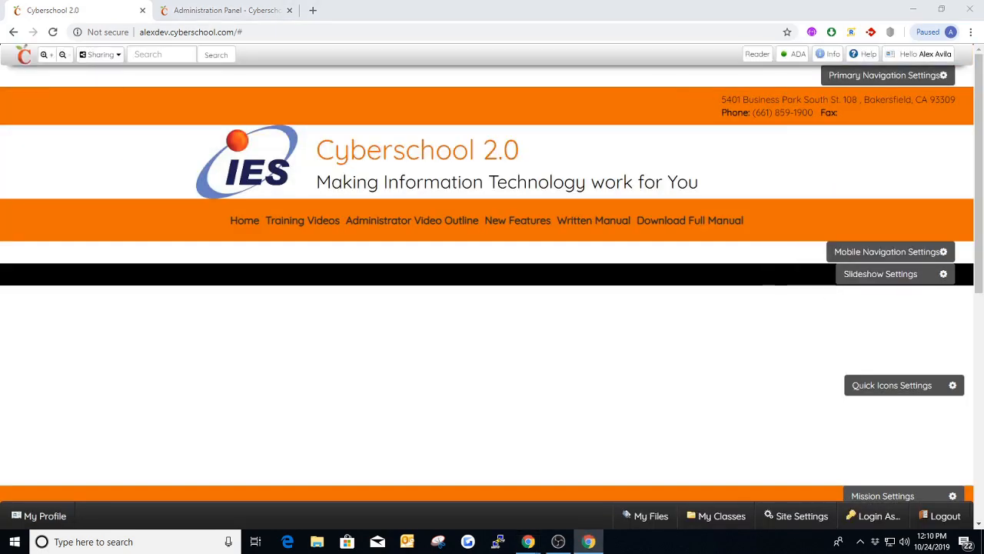
{"action": "key", "text": "ctrl+shift+m"}
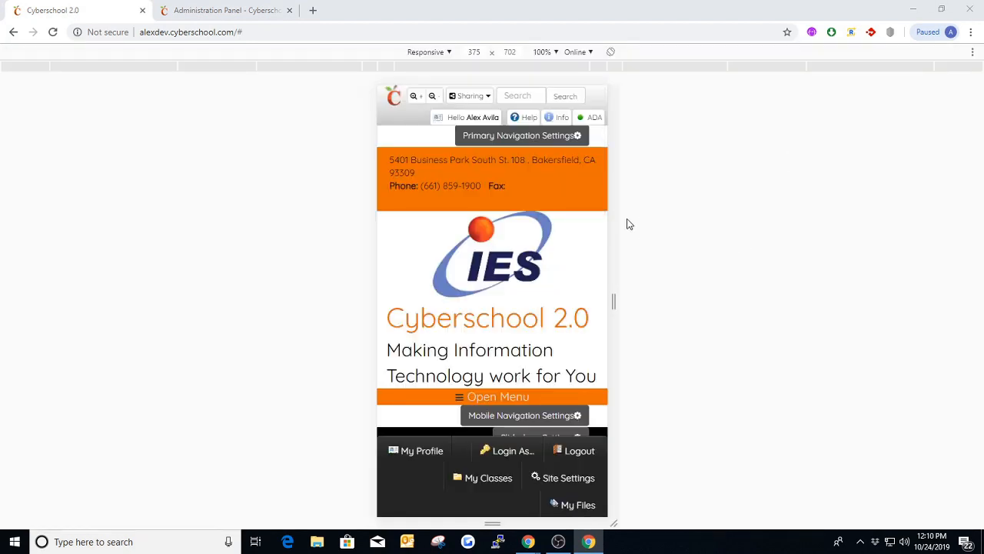
{"action": "left_click", "coordinate": [561, 542]}
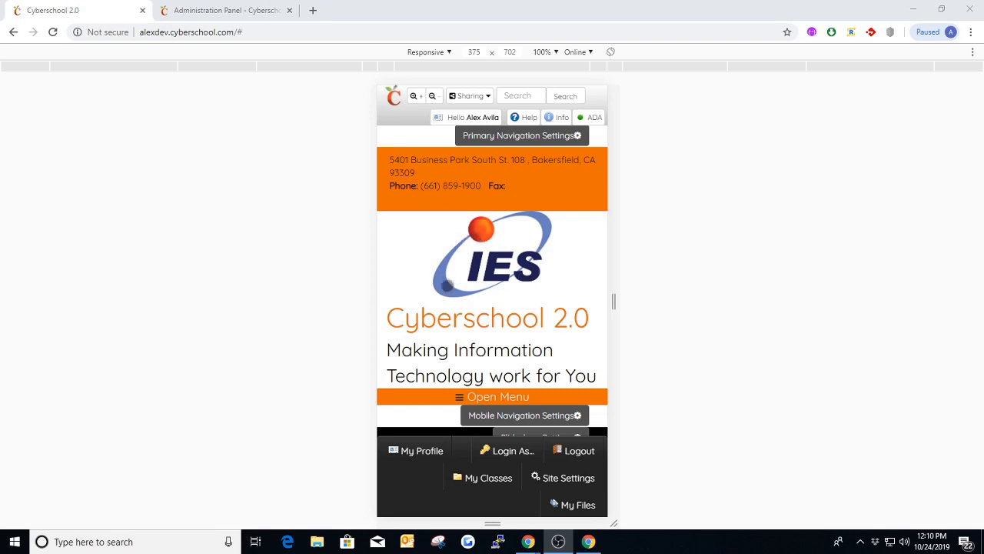
{"action": "scroll", "coordinate": [498, 246], "scroll_direction": "down", "scroll_amount": 2}
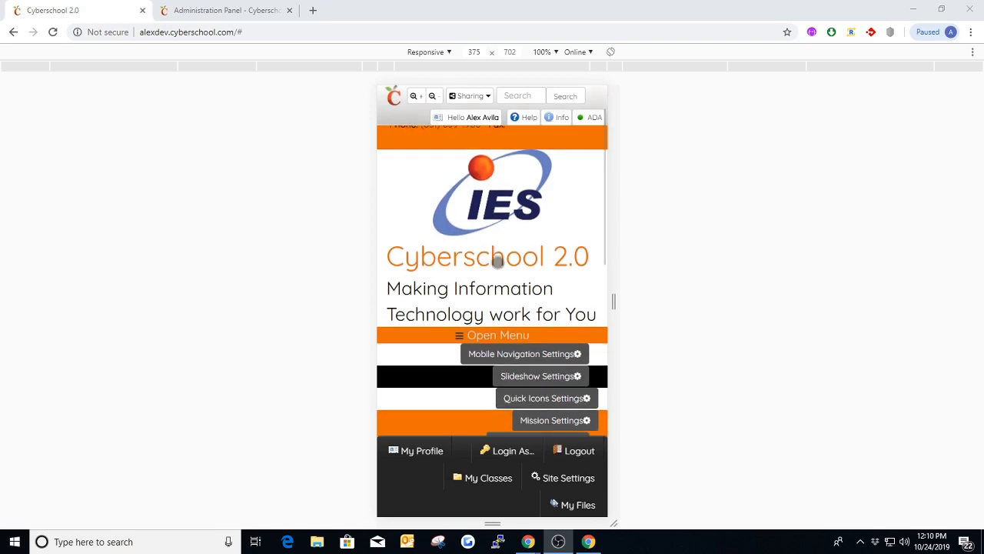
Open the mobile menu, browse the Training Videos submenu's chapters, and close the menu to return to the mobile homepage.
{"action": "left_click", "coordinate": [461, 335]}
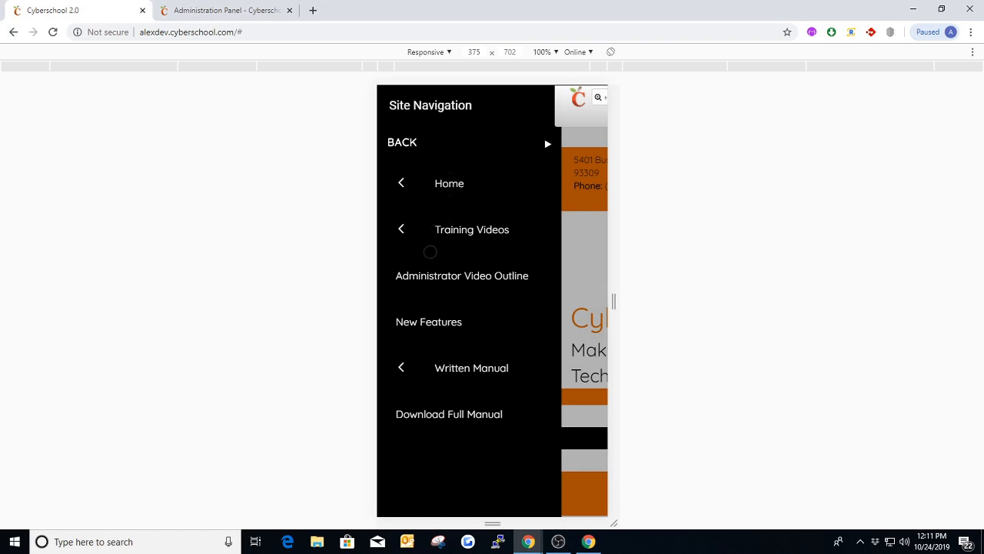
{"action": "left_click", "coordinate": [398, 227]}
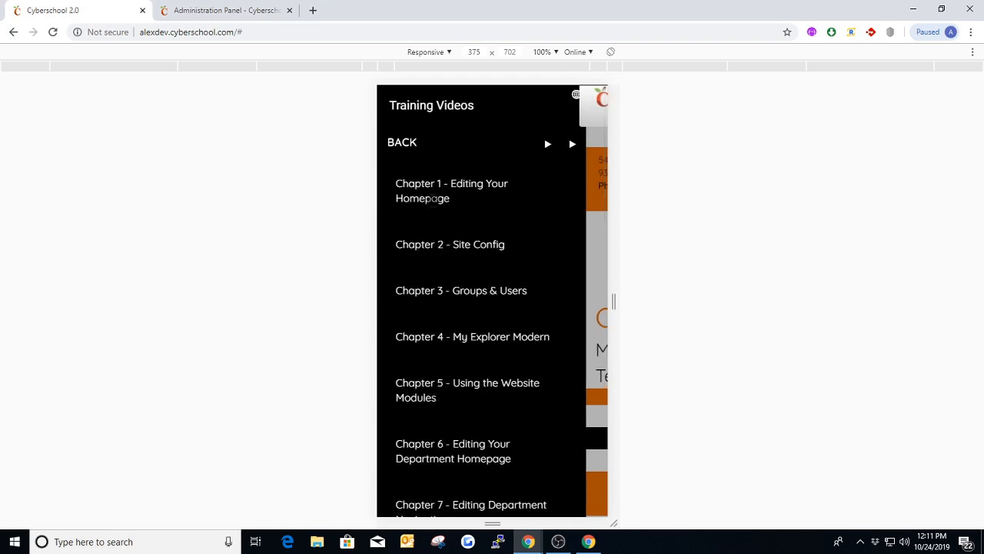
{"action": "scroll", "coordinate": [464, 186], "scroll_direction": "down", "scroll_amount": 1}
{"action": "scroll", "coordinate": [464, 187], "scroll_direction": "down", "scroll_amount": 2}
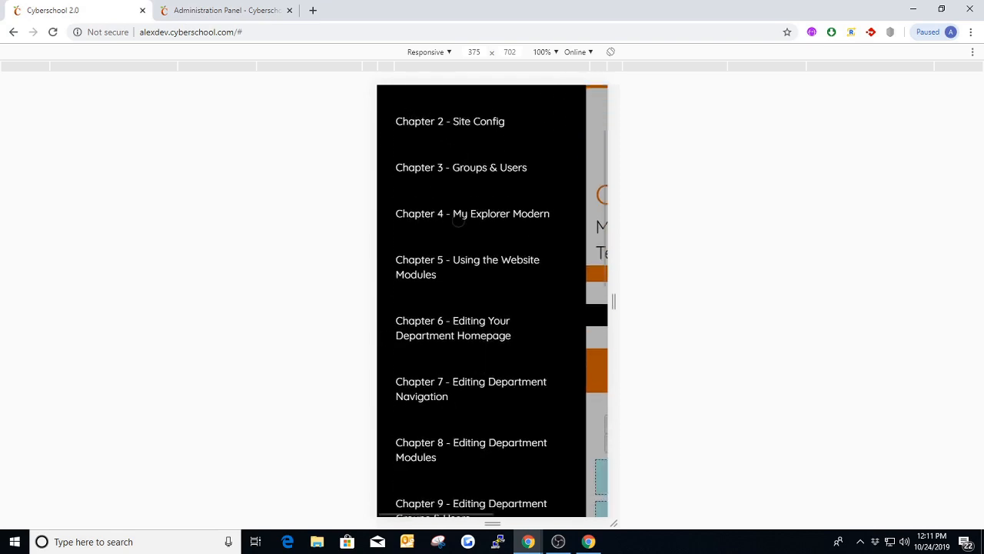
{"action": "scroll", "coordinate": [457, 280], "scroll_direction": "up", "scroll_amount": 3}
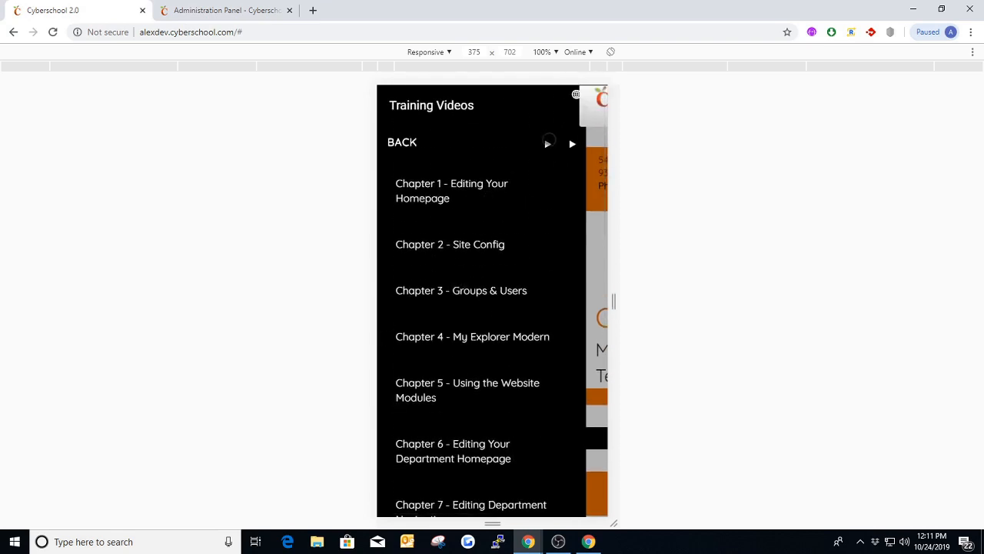
{"action": "left_click", "coordinate": [548, 142]}
{"action": "left_click", "coordinate": [563, 204]}
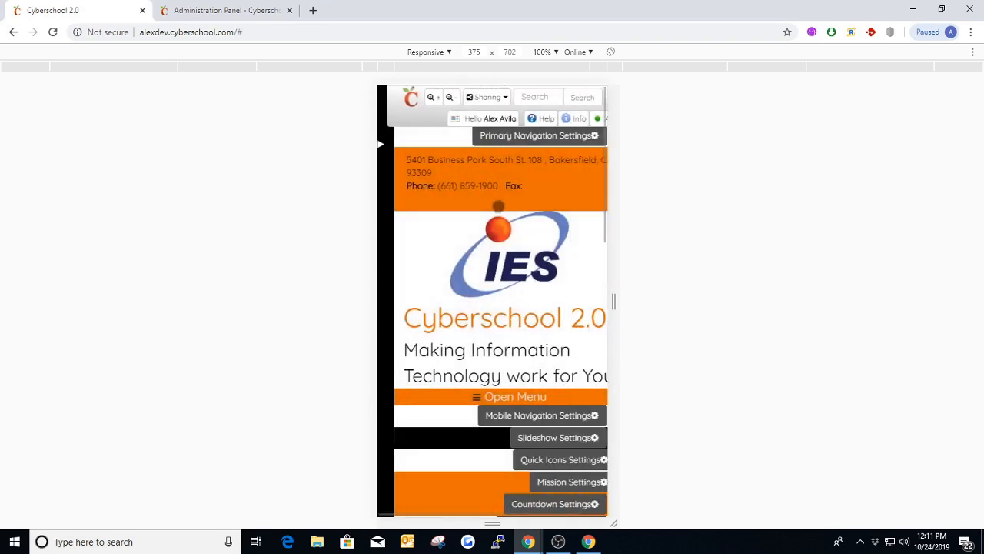
{"action": "scroll", "coordinate": [497, 309], "scroll_direction": "down", "scroll_amount": 1}
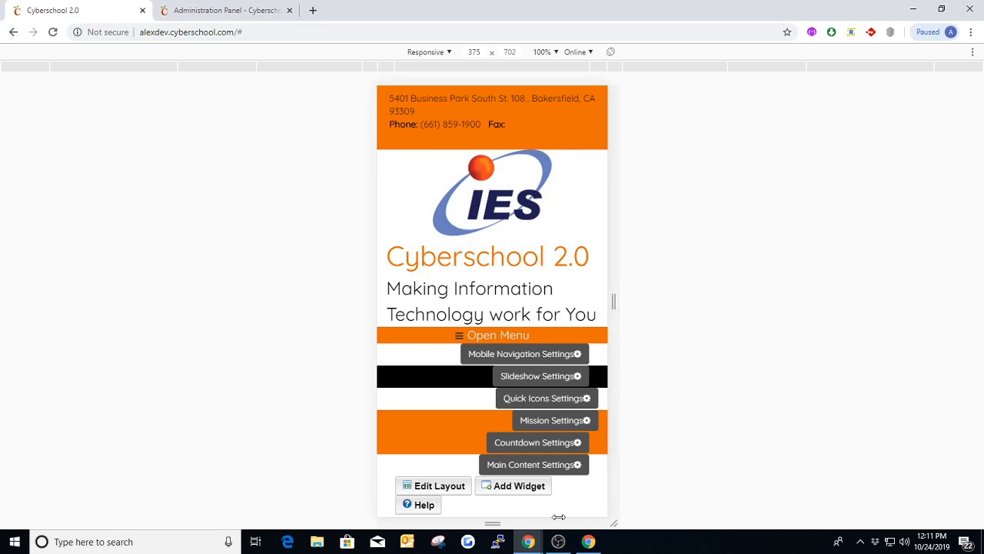
Turn off the responsive device preview, open the mobile navigation settings, and review the Layout choices in Basic Settings.
{"action": "left_click", "coordinate": [591, 542]}
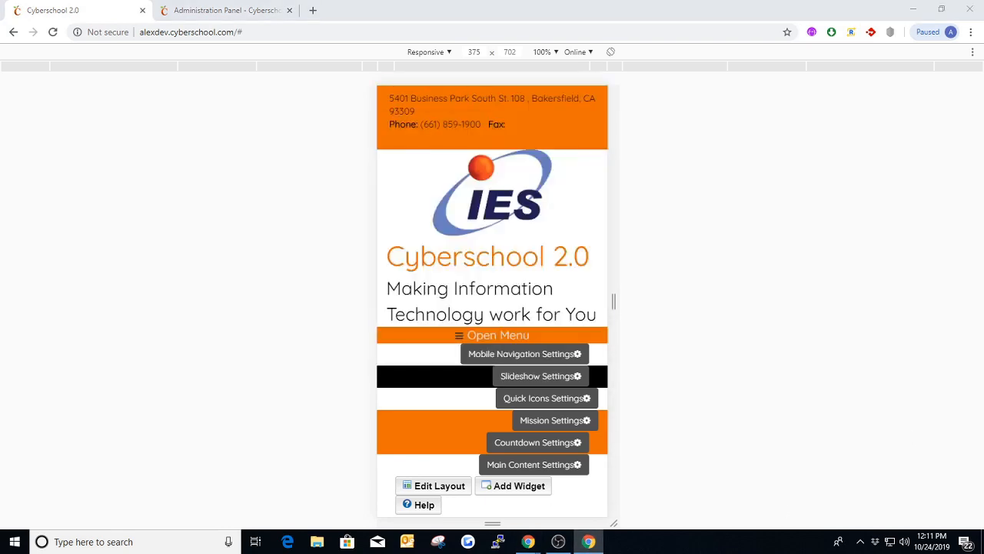
{"action": "key", "text": "ctrl+shift+m"}
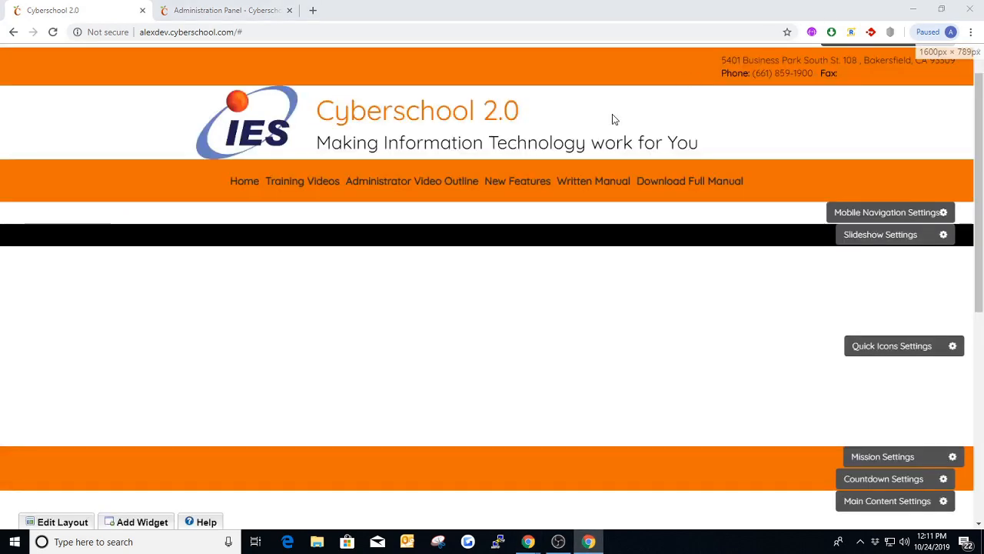
{"action": "left_click", "coordinate": [884, 215]}
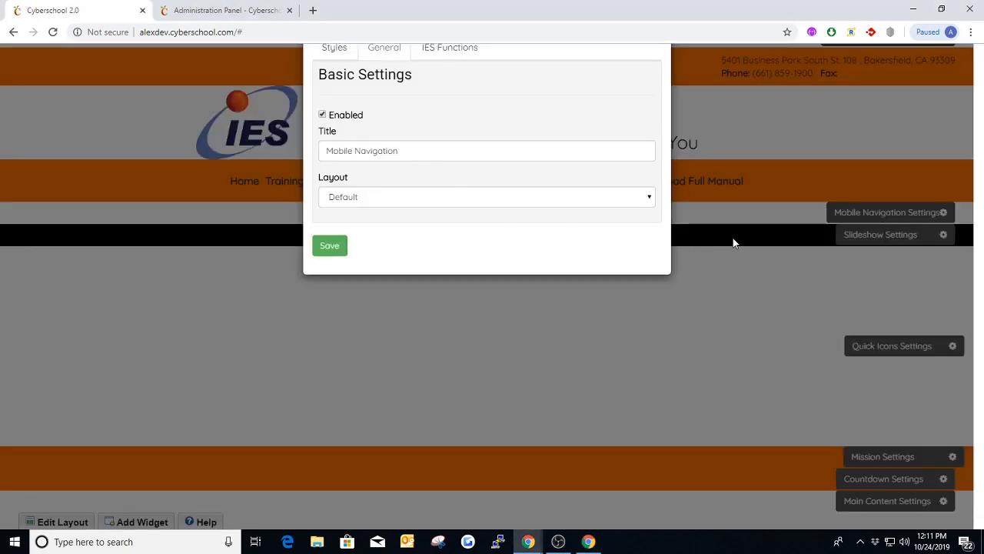
{"action": "left_click", "coordinate": [865, 229]}
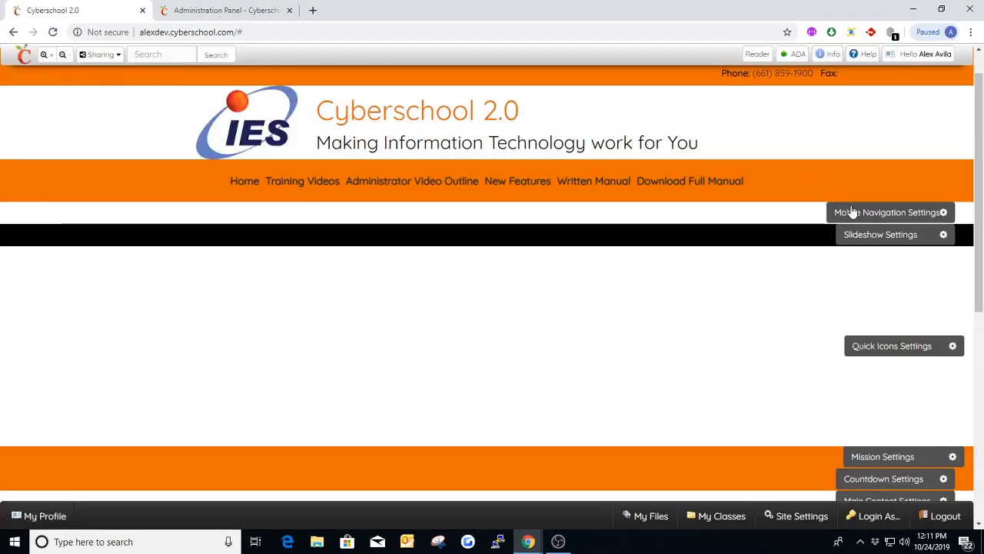
{"action": "left_click", "coordinate": [852, 212]}
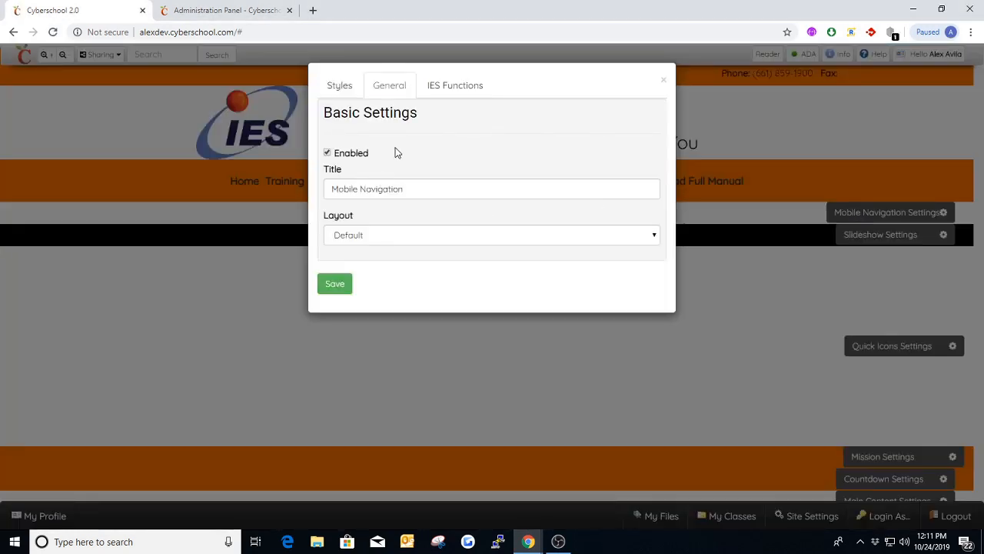
{"action": "left_click", "coordinate": [455, 232]}
{"action": "left_click", "coordinate": [453, 234]}
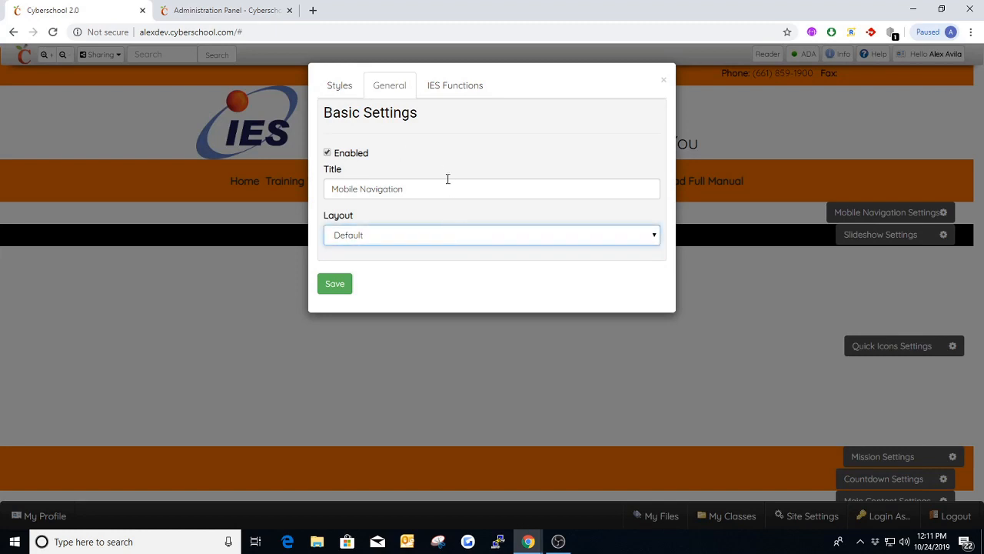
Open the mobile navigation's Styles settings and toggle Use Theme Colors, leaving it off.
{"action": "left_click", "coordinate": [345, 89]}
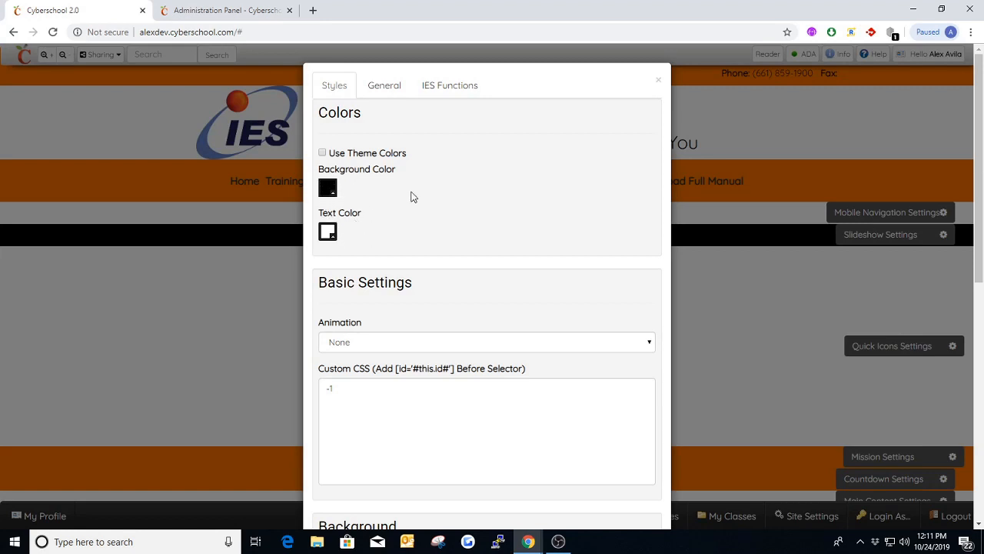
{"action": "left_click", "coordinate": [323, 153]}
{"action": "left_click", "coordinate": [323, 154]}
{"action": "left_click", "coordinate": [323, 154]}
Try bright magenta (f209f2) as the mobile navigation's Background Color and return it to black.
{"action": "left_click", "coordinate": [329, 191]}
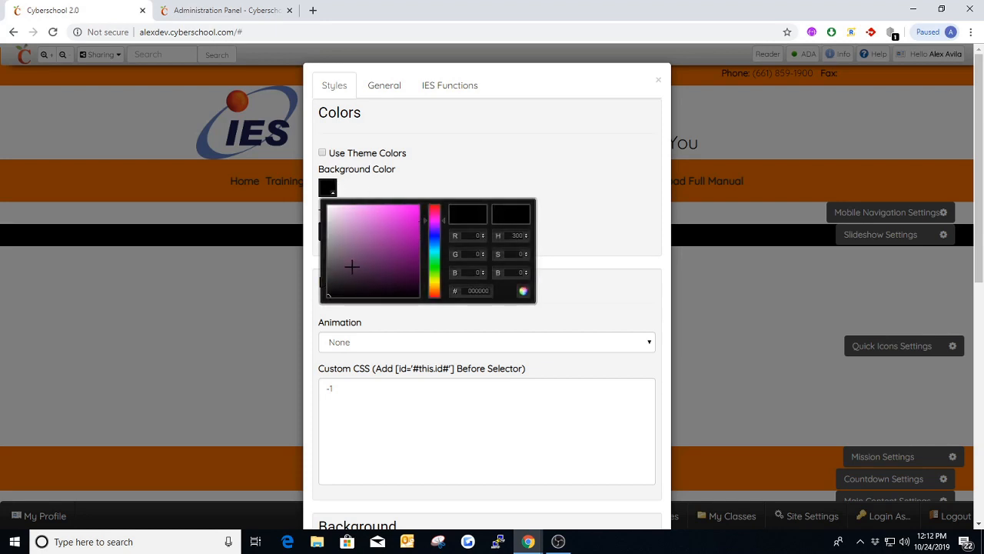
{"action": "left_click_drag", "start_coordinate": [352, 266], "coordinate": [415, 209]}
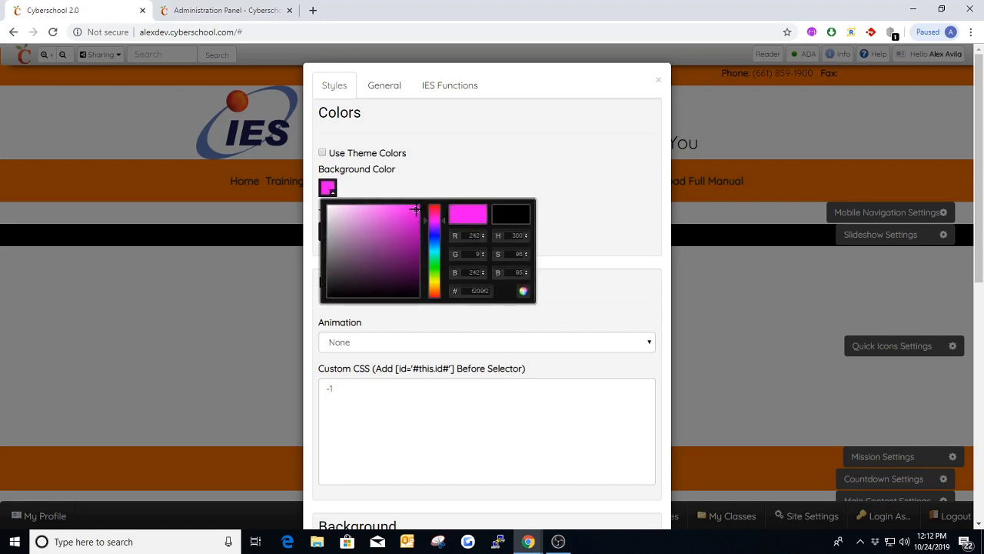
{"action": "left_click", "coordinate": [430, 153]}
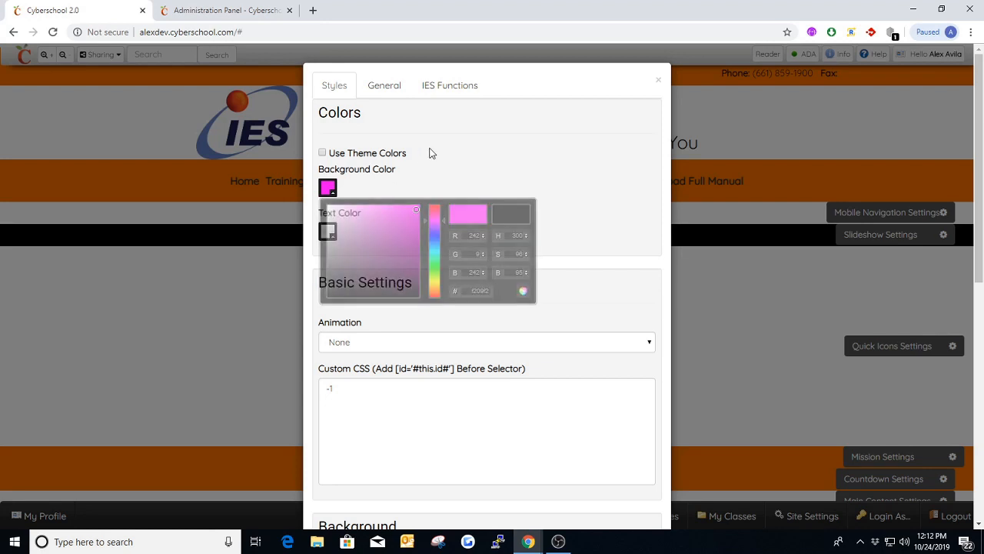
{"action": "left_click", "coordinate": [333, 189]}
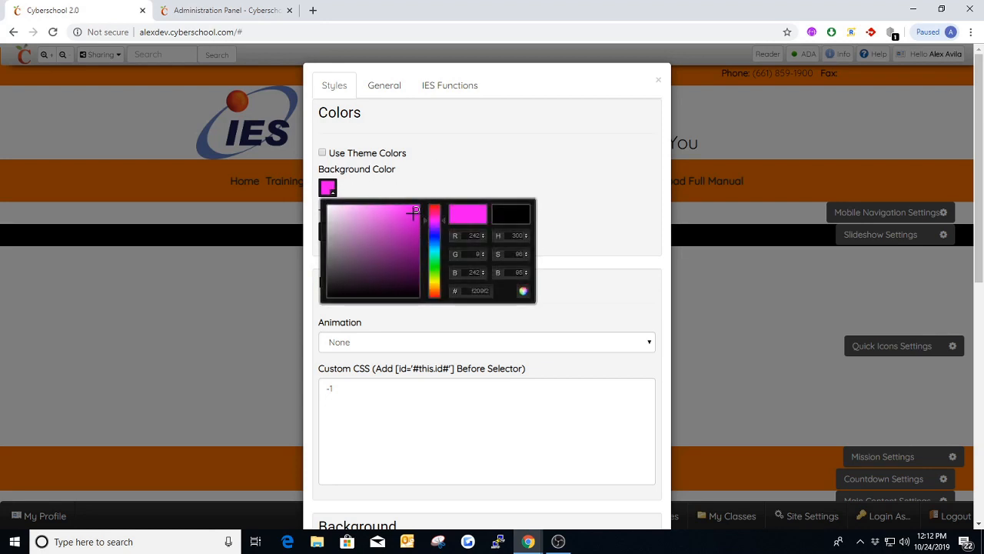
{"action": "left_click_drag", "start_coordinate": [410, 222], "coordinate": [379, 293]}
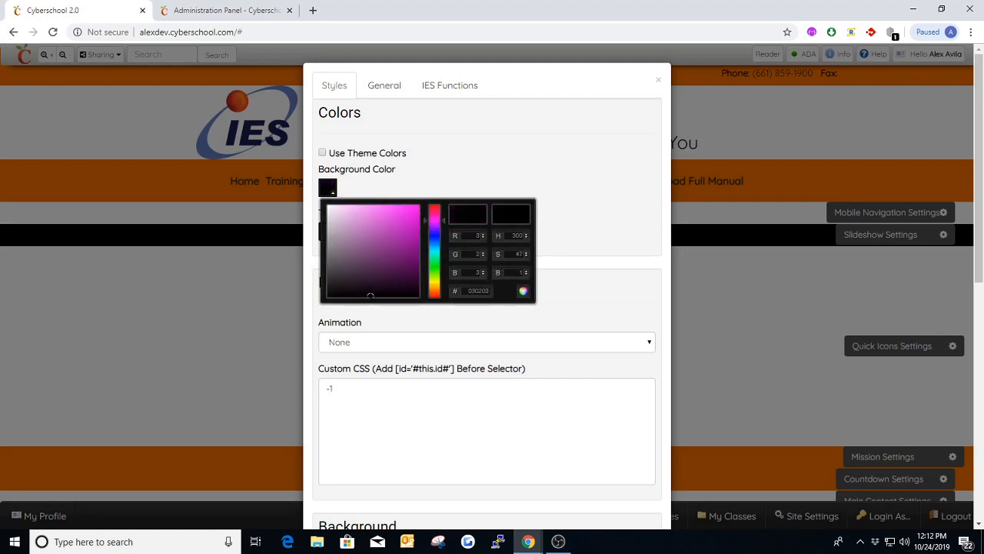
{"action": "left_click", "coordinate": [457, 153]}
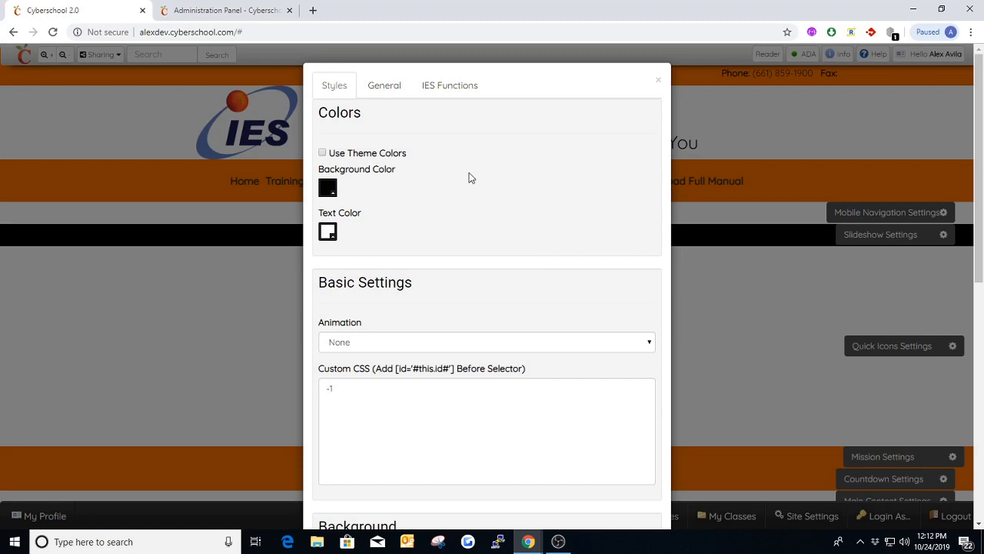
Review the mobile navigation's Background settings down to Overlay Opacity, return to the General settings, and close the dialog without saving.
{"action": "scroll", "coordinate": [469, 172], "scroll_direction": "down", "scroll_amount": 3}
{"action": "scroll", "coordinate": [472, 160], "scroll_direction": "down", "scroll_amount": 2}
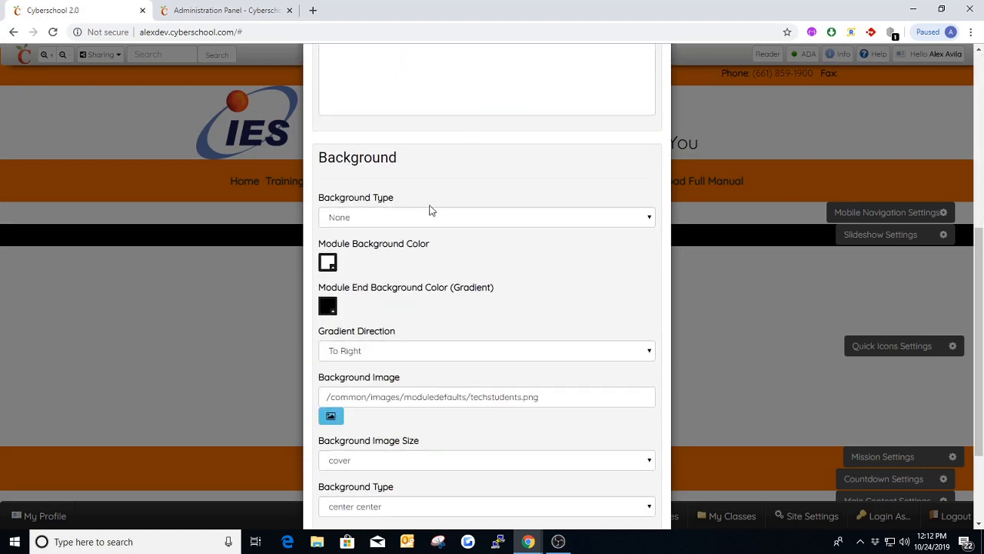
{"action": "scroll", "coordinate": [419, 229], "scroll_direction": "down", "scroll_amount": 1}
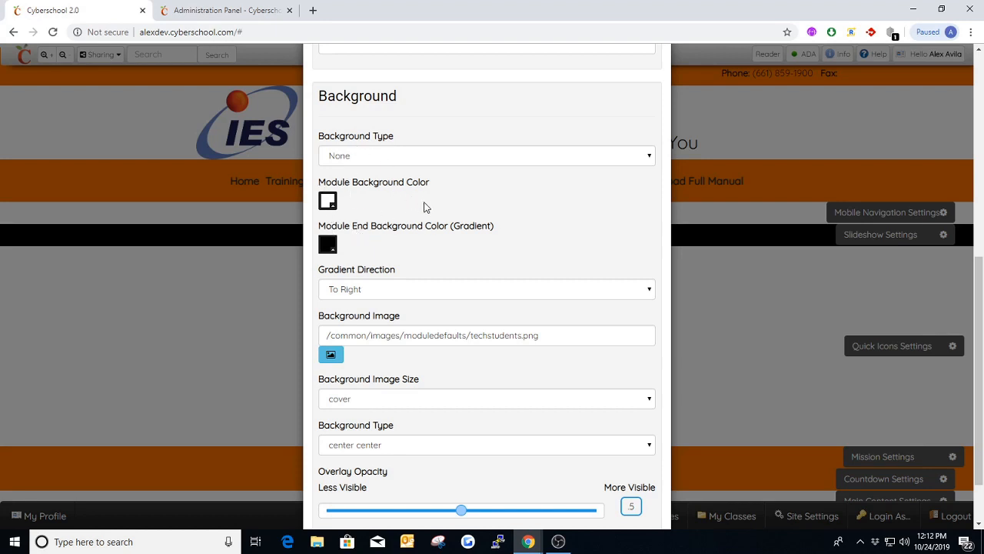
{"action": "scroll", "coordinate": [423, 240], "scroll_direction": "up", "scroll_amount": 1}
{"action": "scroll", "coordinate": [412, 235], "scroll_direction": "down", "scroll_amount": 2}
{"action": "scroll", "coordinate": [409, 234], "scroll_direction": "down", "scroll_amount": 1}
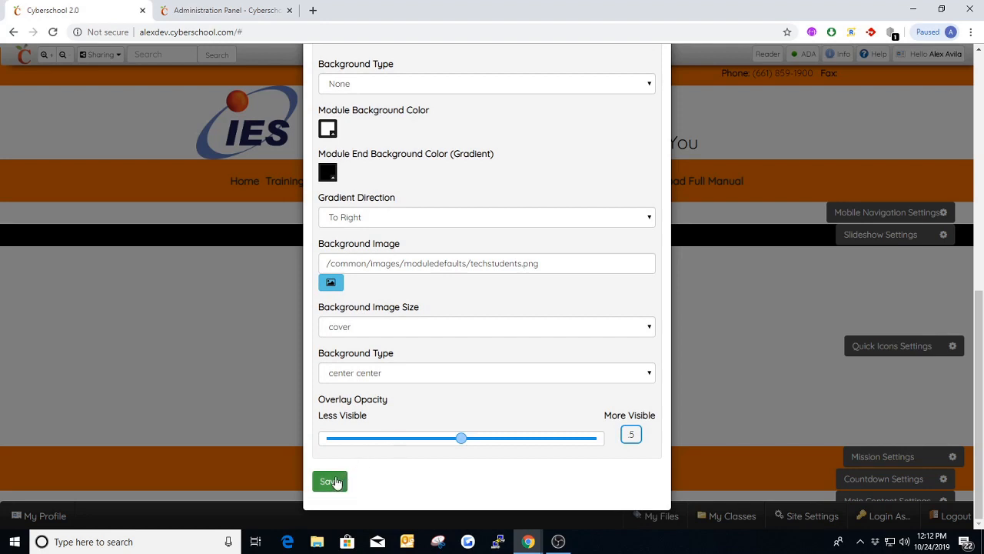
{"action": "scroll", "coordinate": [489, 285], "scroll_direction": "up", "scroll_amount": 6}
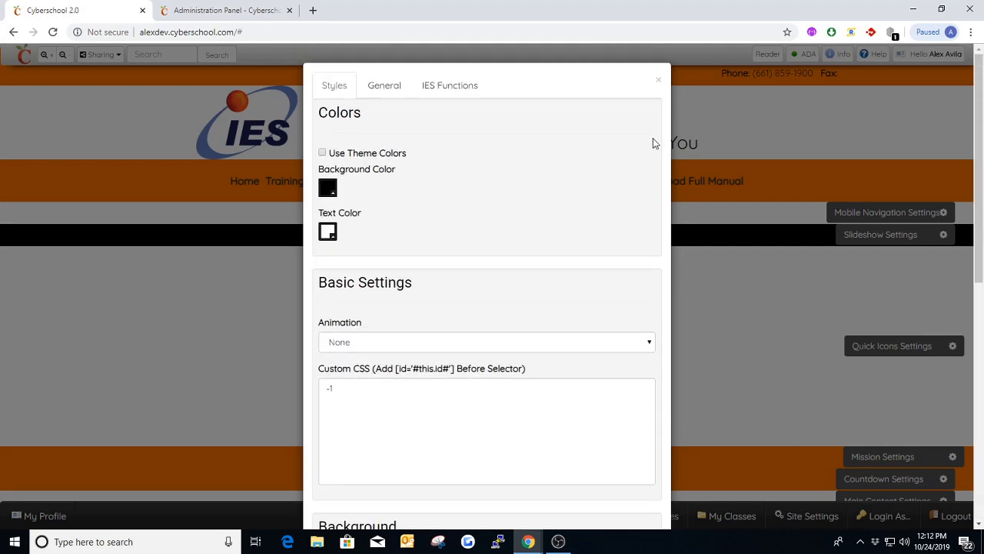
{"action": "left_click", "coordinate": [391, 87]}
{"action": "left_click", "coordinate": [665, 81]}
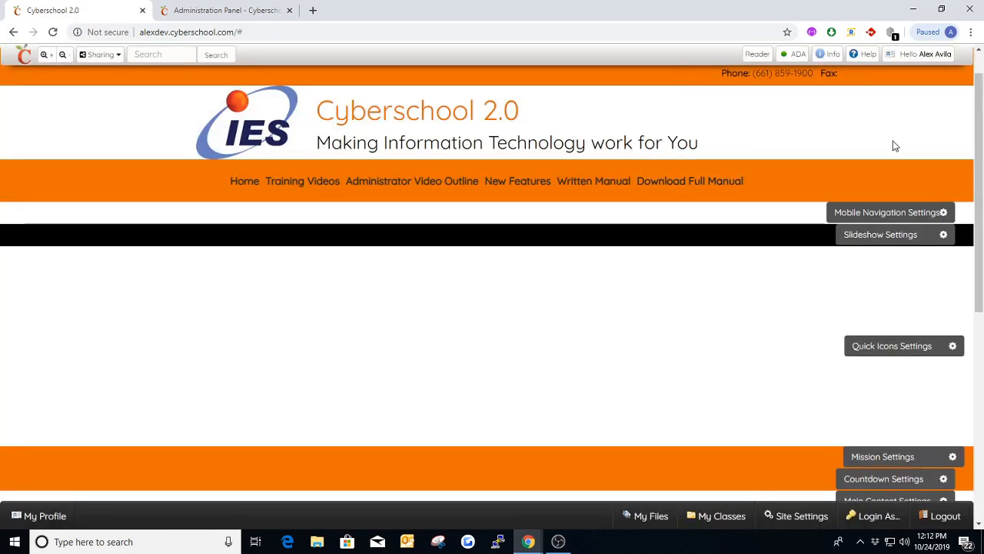
Reopen the mobile navigation's Styles settings for another look and close the dialog.
{"action": "left_click", "coordinate": [869, 215]}
{"action": "left_click", "coordinate": [339, 86]}
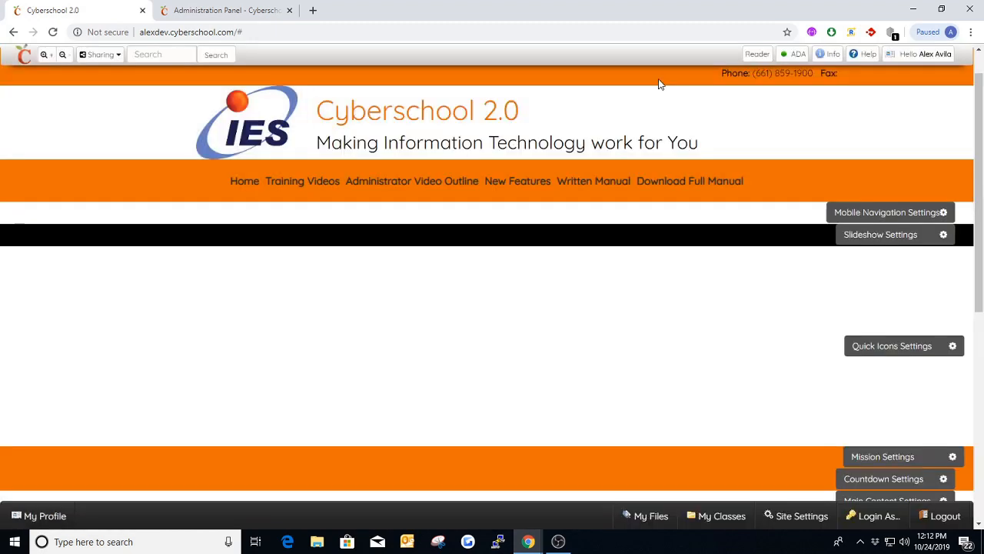
{"action": "left_click", "coordinate": [658, 81]}
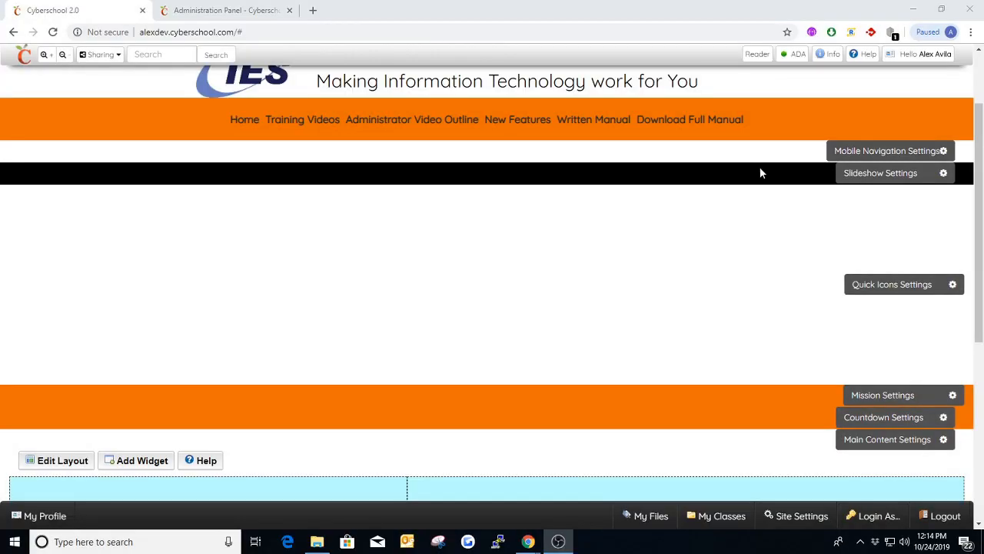
Enable the Slideshow module in its Basic Settings and save the slideshow settings.
{"action": "left_click", "coordinate": [866, 176]}
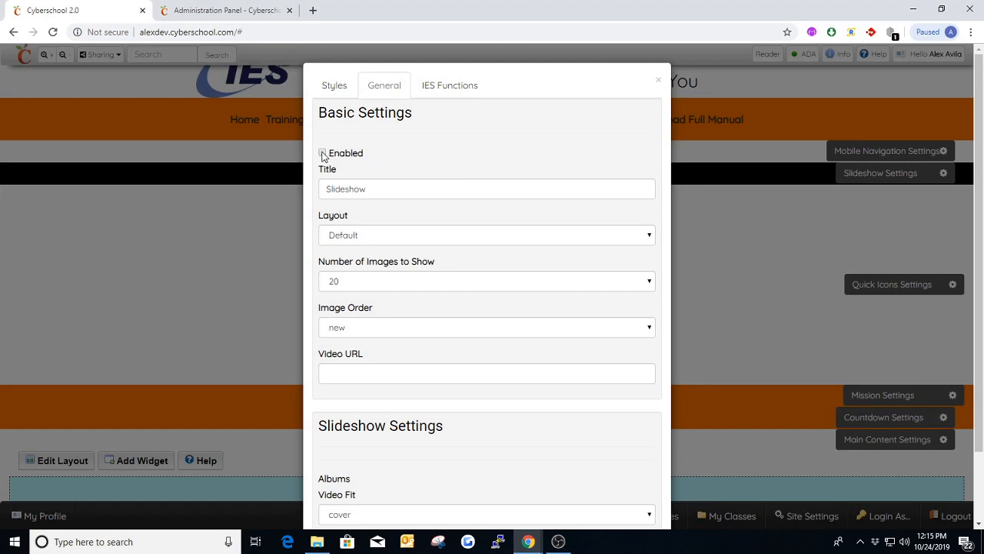
{"action": "scroll", "coordinate": [408, 162], "scroll_direction": "down", "scroll_amount": 1}
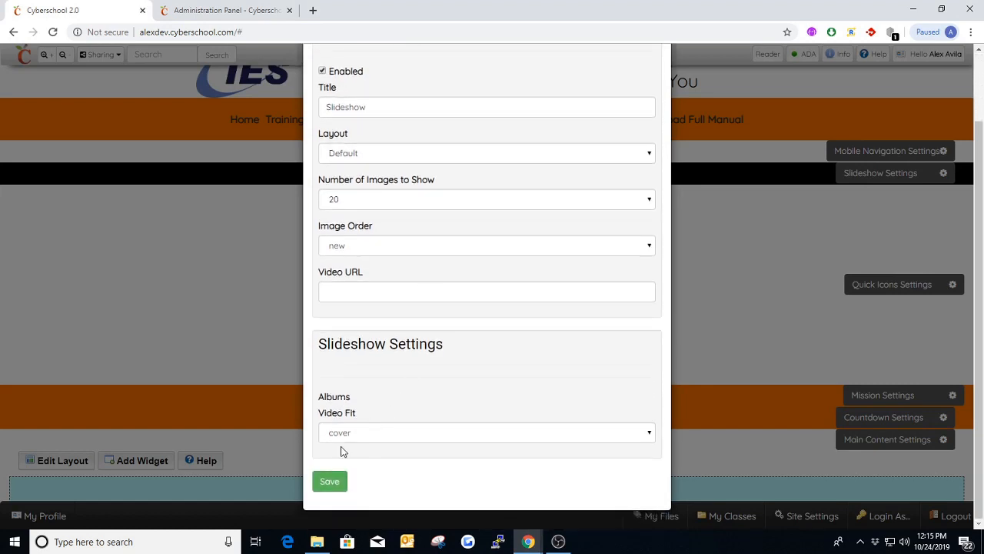
{"action": "left_click", "coordinate": [333, 482]}
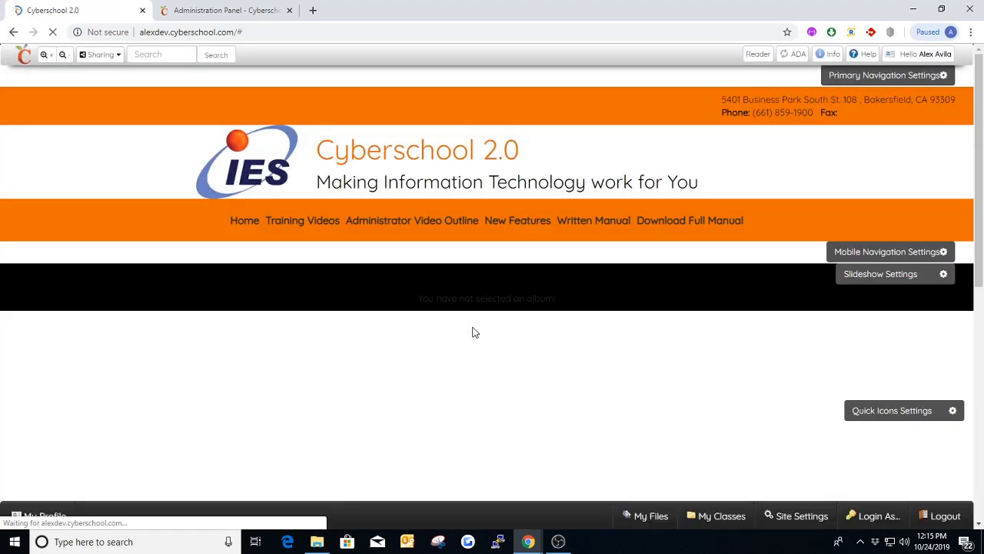
Open My Explorer Modern, expand the Galleries category, and load it.
{"action": "left_click", "coordinate": [923, 54]}
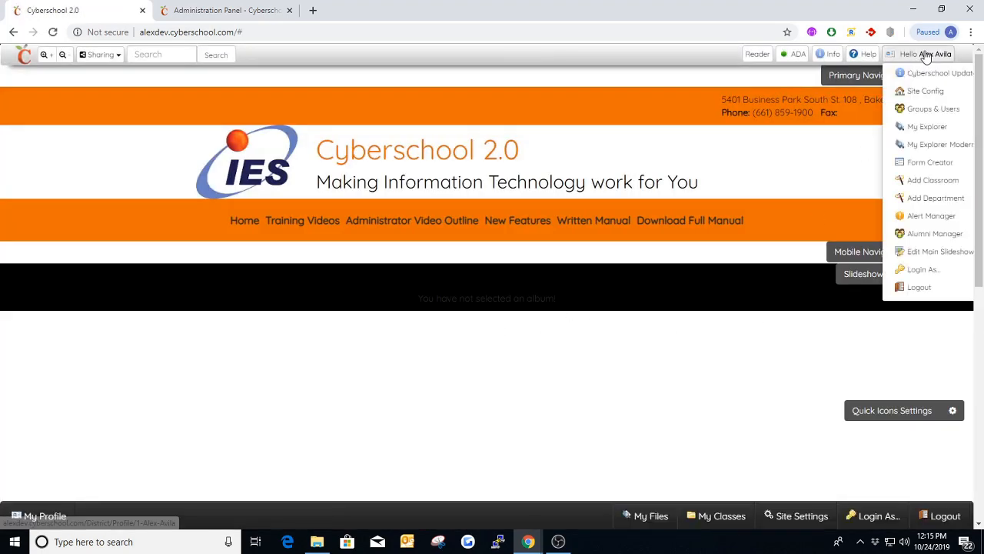
{"action": "left_click", "coordinate": [939, 145]}
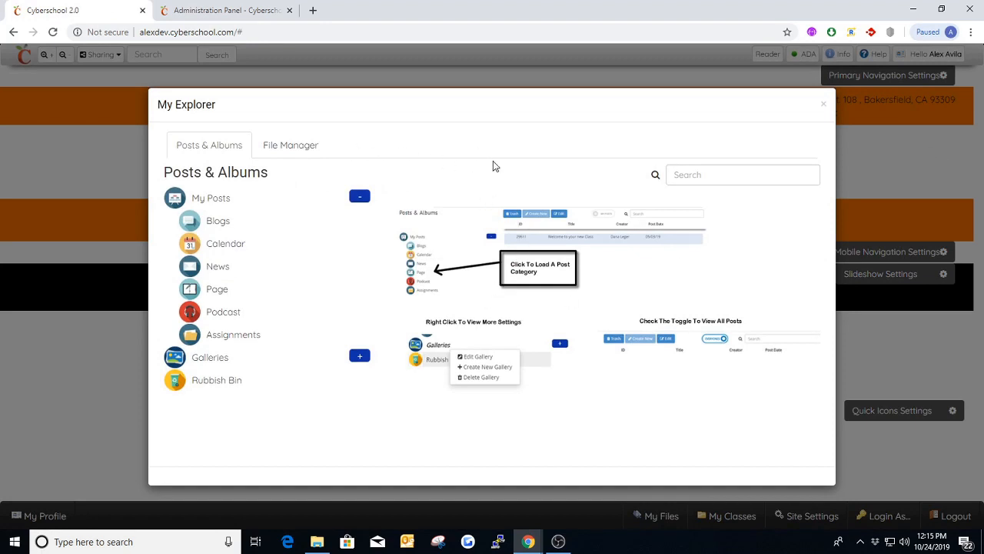
{"action": "left_click", "coordinate": [360, 358]}
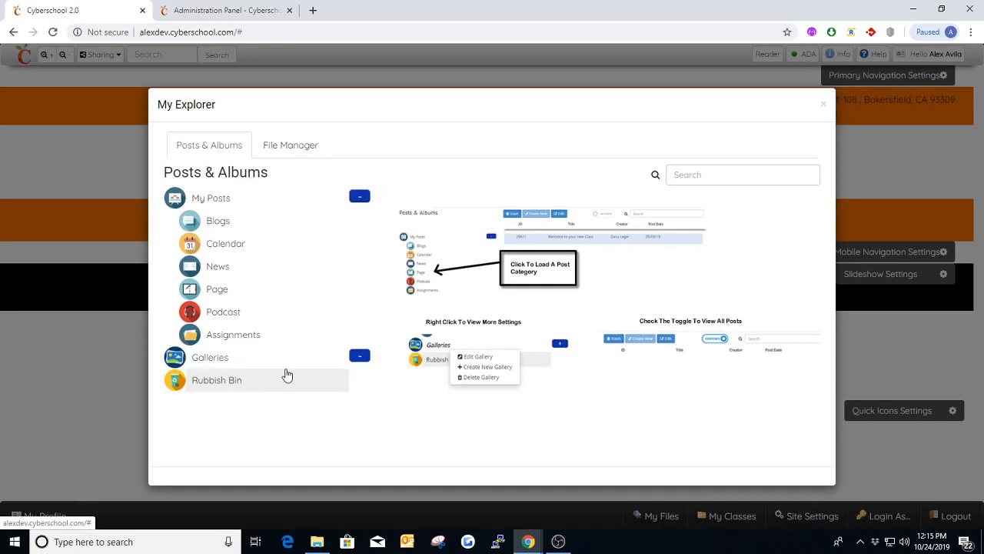
{"action": "left_click", "coordinate": [228, 362]}
Create a new gallery named Training Gallery, share it publicly, and save it.
{"action": "right_click", "coordinate": [244, 377]}
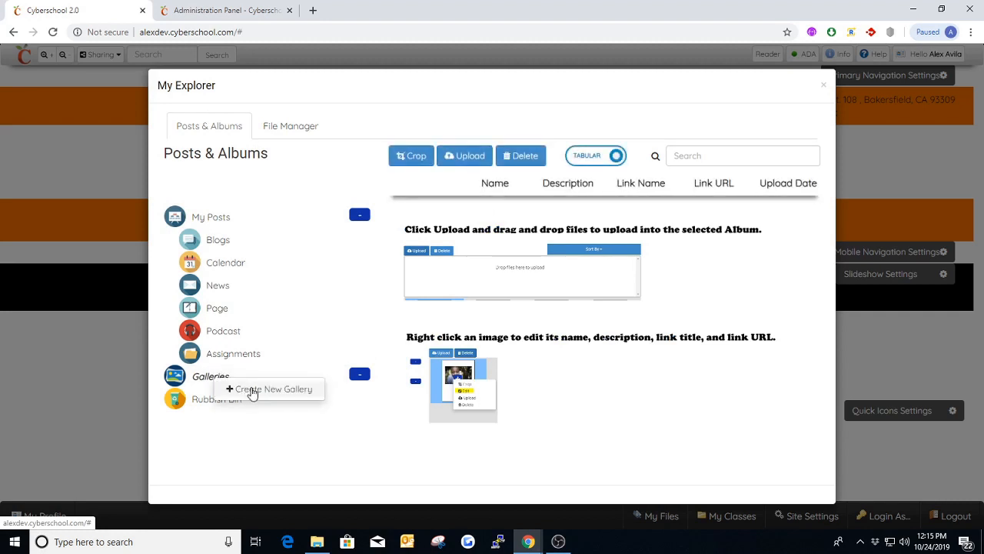
{"action": "left_click", "coordinate": [258, 389]}
{"action": "left_click", "coordinate": [390, 140]}
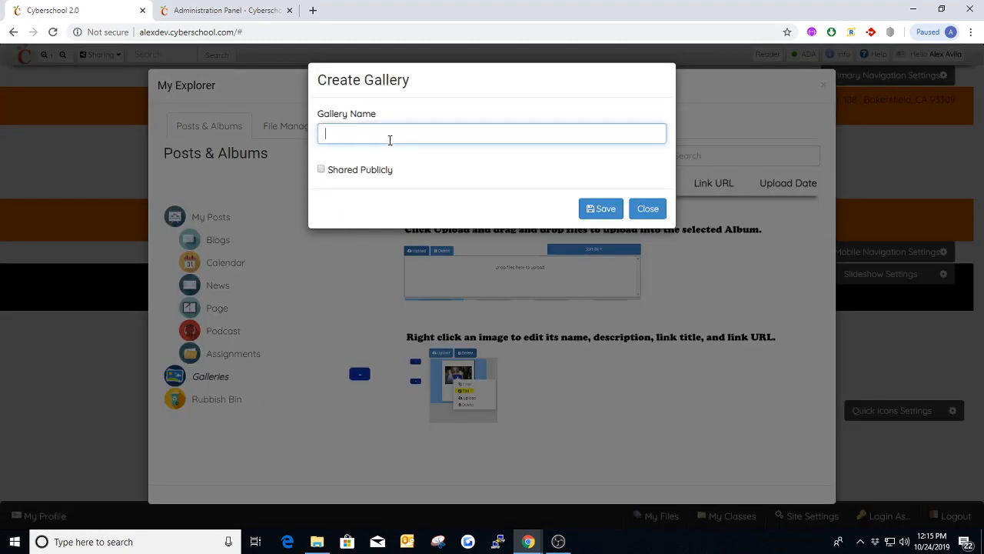
{"action": "type", "text": "Training Gallery"}
{"action": "left_click", "coordinate": [321, 169]}
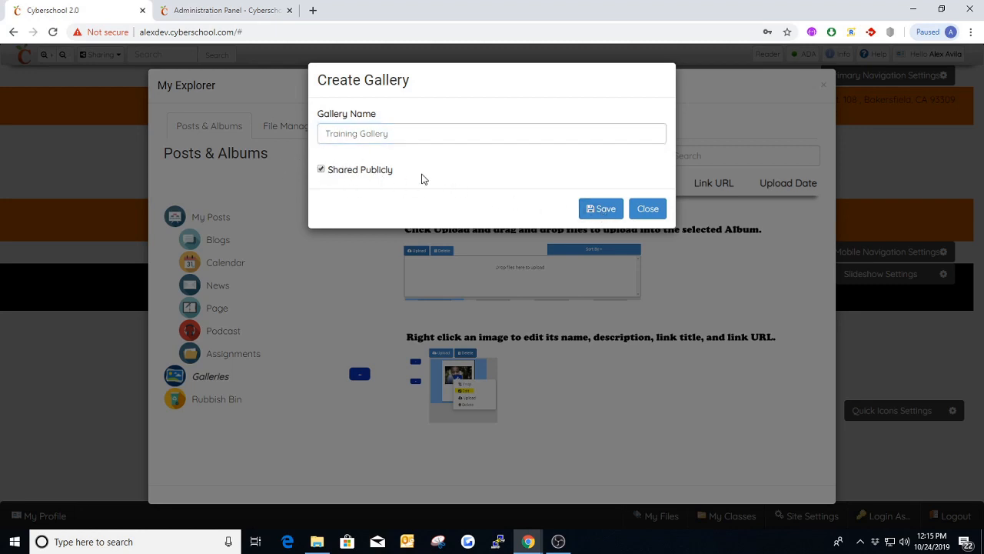
{"action": "left_click", "coordinate": [601, 209]}
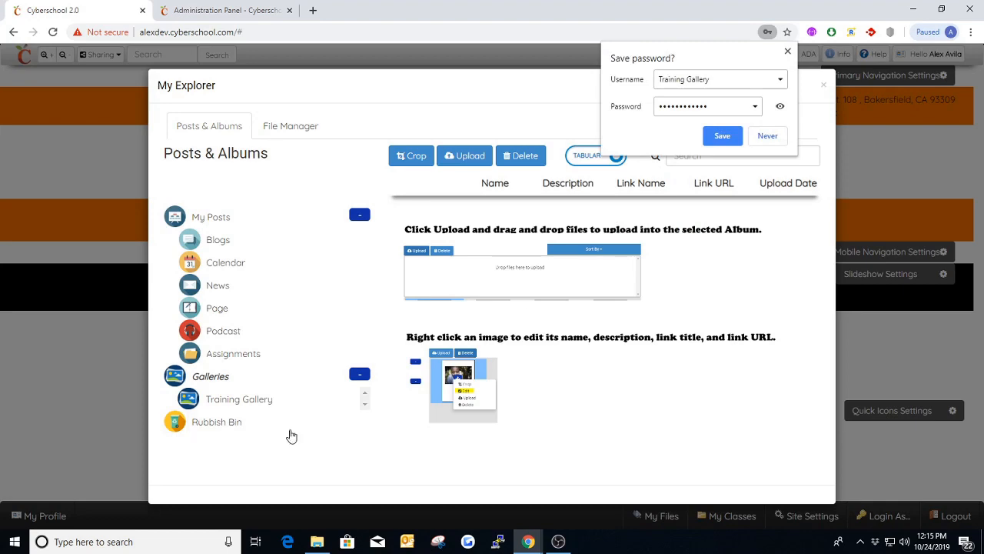
Upload the images 123_1001 through 20190825_224032 from the Pictures folder into Training Gallery and close My Explorer.
{"action": "left_click", "coordinate": [254, 403]}
{"action": "left_click", "coordinate": [465, 155]}
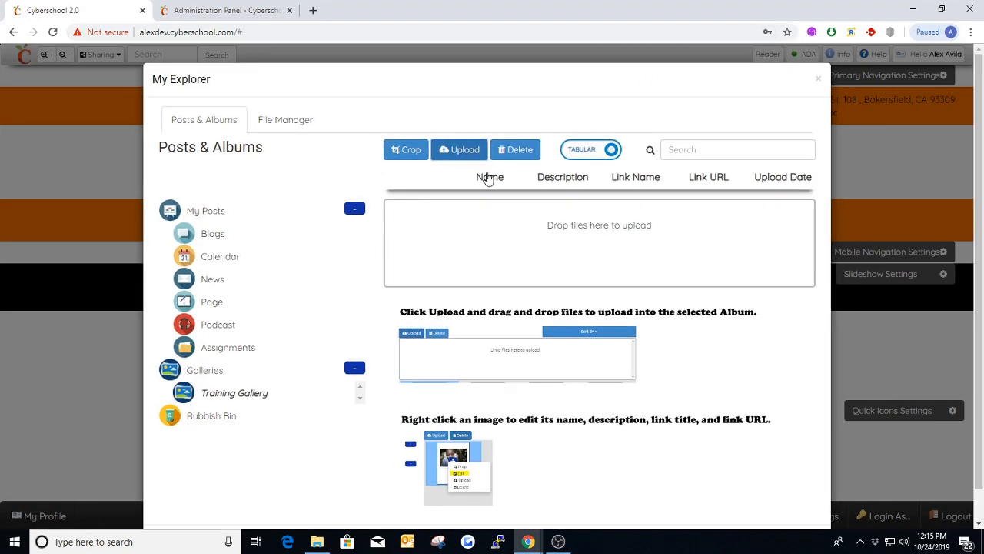
{"action": "left_click", "coordinate": [487, 243]}
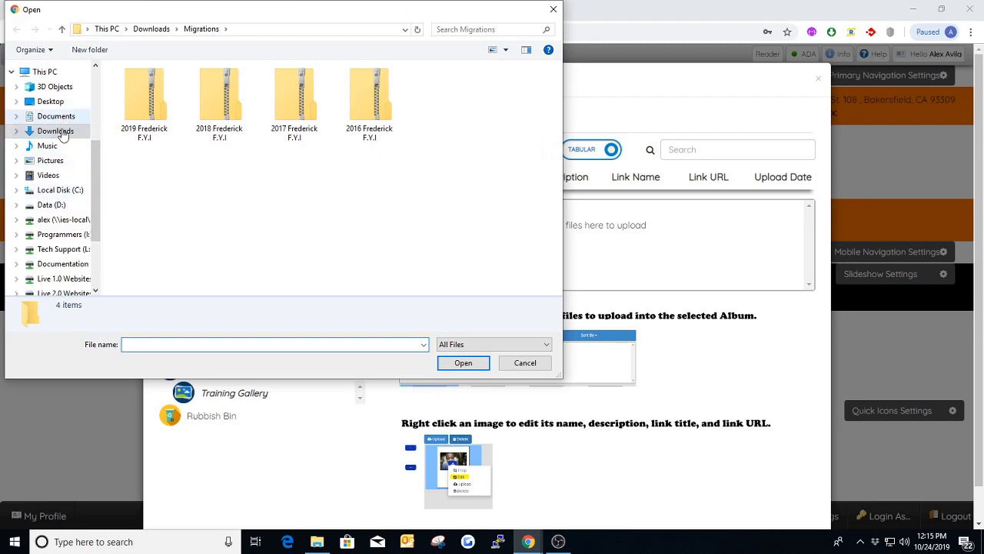
{"action": "left_click", "coordinate": [50, 161]}
{"action": "left_click", "coordinate": [308, 123]}
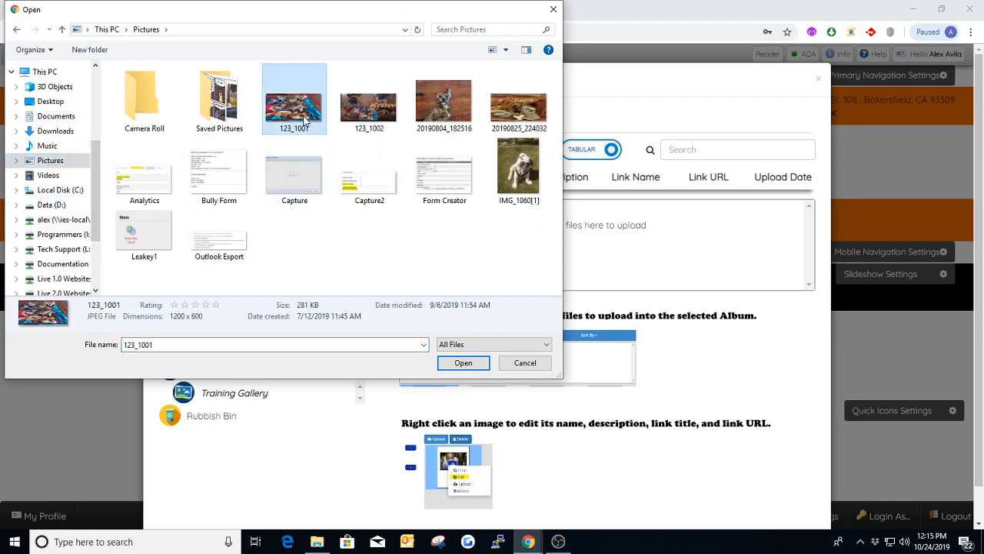
{"action": "left_click", "coordinate": [496, 111], "text": "shift"}
{"action": "left_click", "coordinate": [462, 362]}
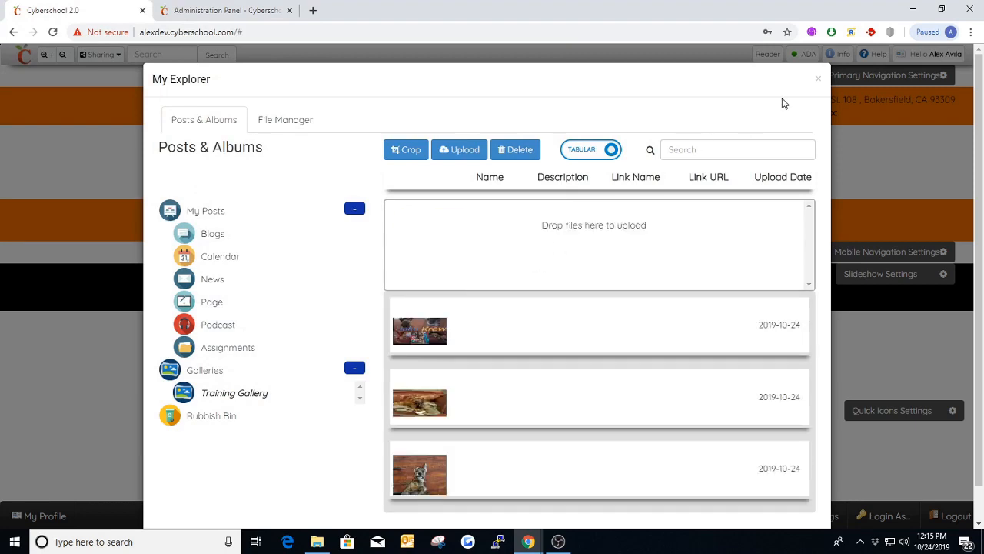
{"action": "left_click", "coordinate": [820, 81]}
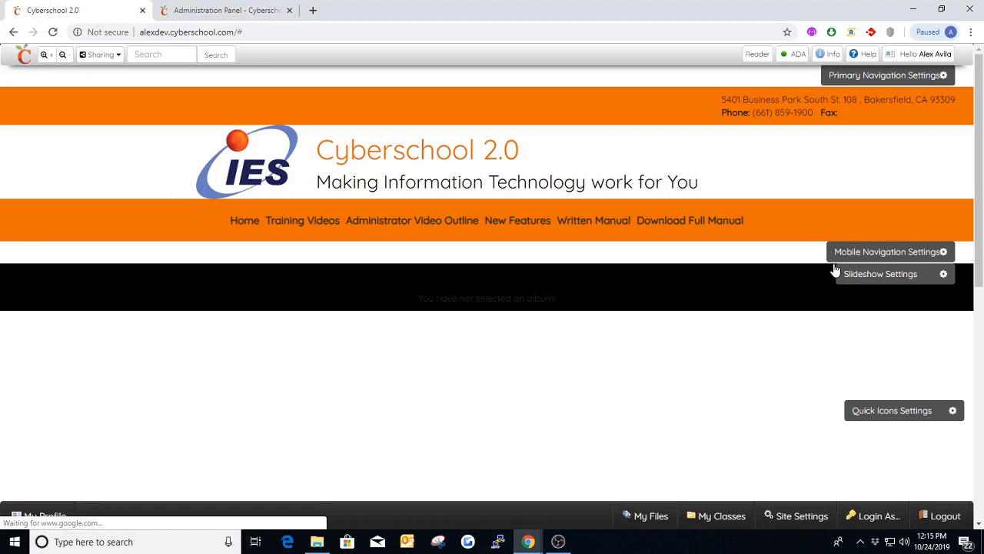
Select Training Gallery as the slideshow's album, save the settings, and check the slideshow on the homepage.
{"action": "left_click", "coordinate": [858, 281]}
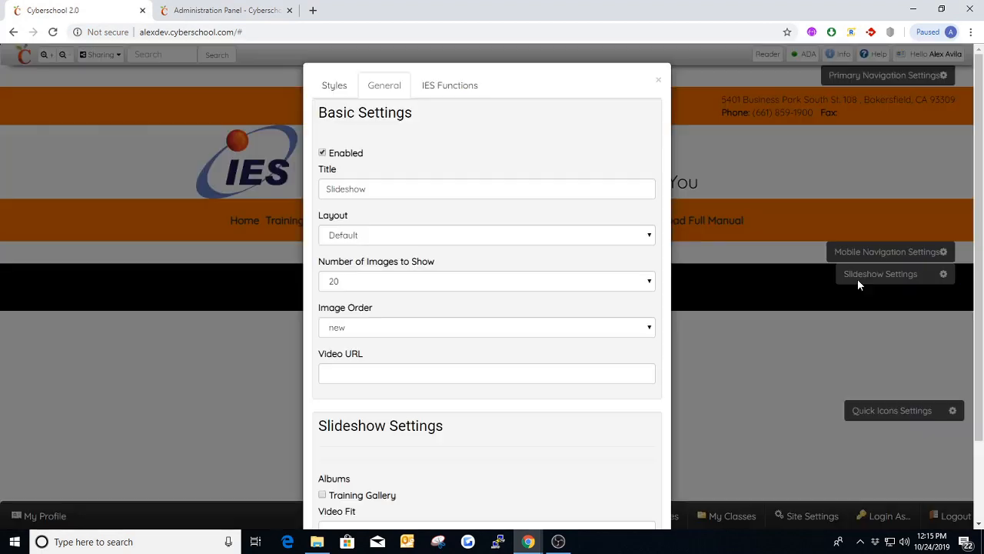
{"action": "left_click", "coordinate": [323, 496]}
{"action": "scroll", "coordinate": [483, 453], "scroll_direction": "down", "scroll_amount": 2}
{"action": "left_click", "coordinate": [330, 481]}
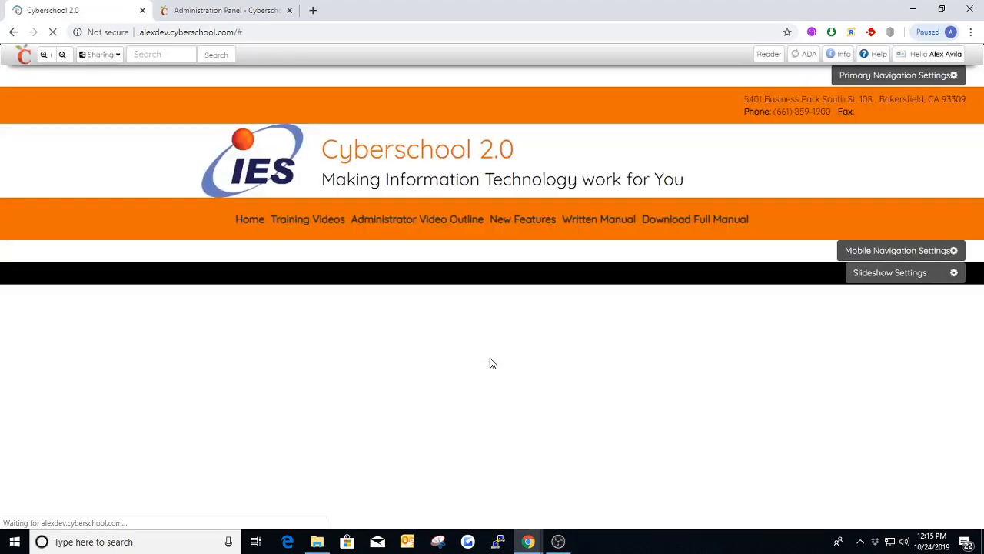
{"action": "scroll", "coordinate": [572, 256], "scroll_direction": "down", "scroll_amount": 1}
{"action": "scroll", "coordinate": [572, 256], "scroll_direction": "down", "scroll_amount": 1}
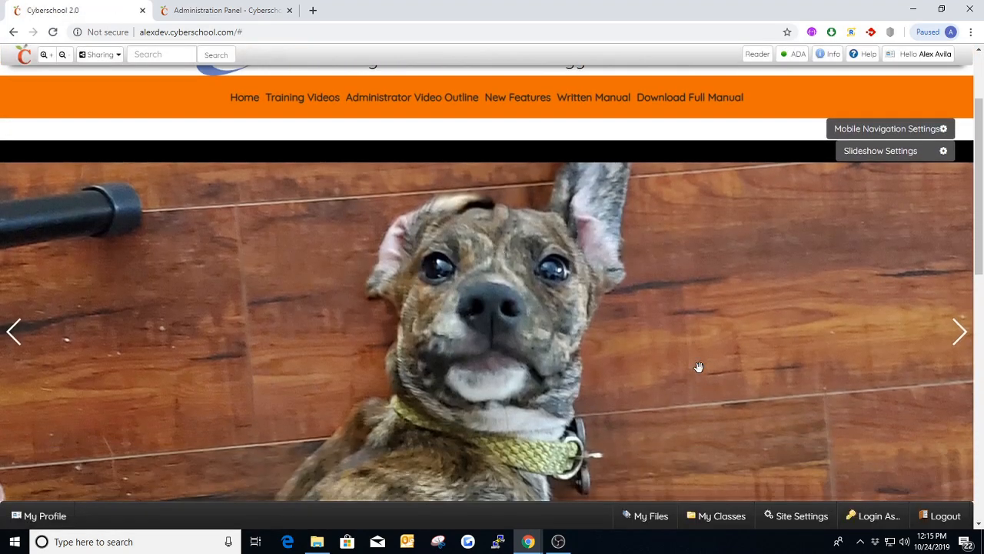
Reopen the slideshow settings and review the Title and the Layout options, keeping the layout at Default.
{"action": "left_click", "coordinate": [867, 160]}
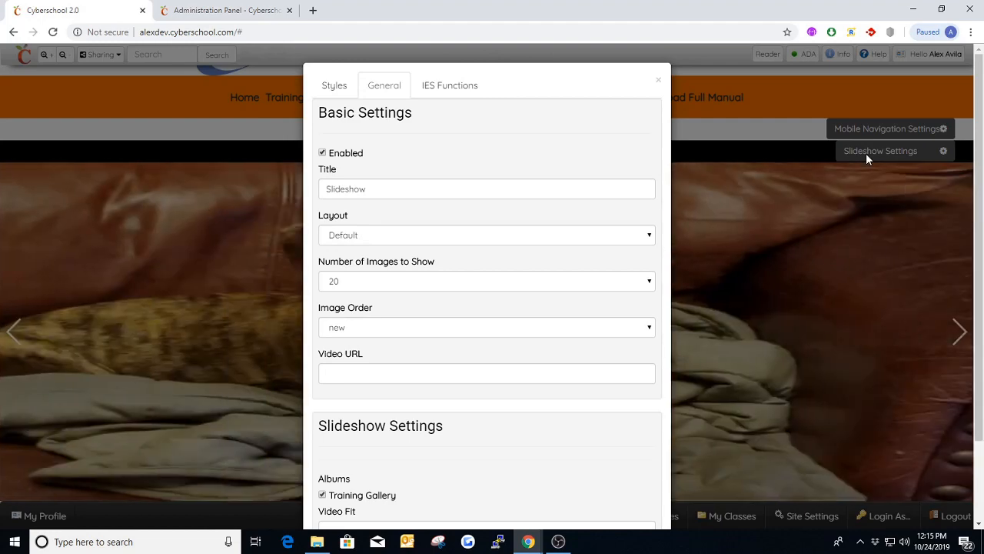
{"action": "left_click_drag", "start_coordinate": [409, 188], "coordinate": [328, 189]}
{"action": "left_click", "coordinate": [401, 179]}
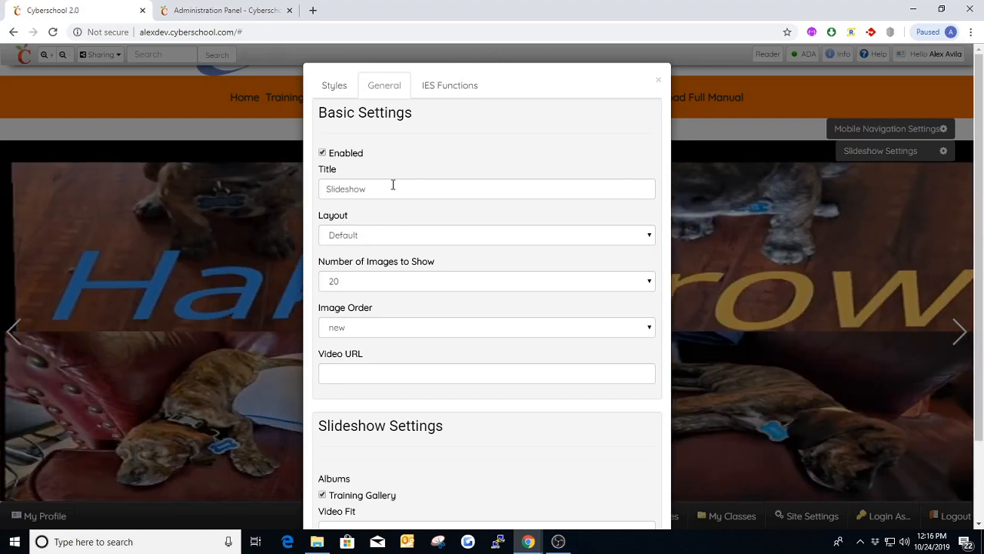
{"action": "left_click_drag", "start_coordinate": [392, 188], "coordinate": [299, 193]}
{"action": "left_click", "coordinate": [425, 172]}
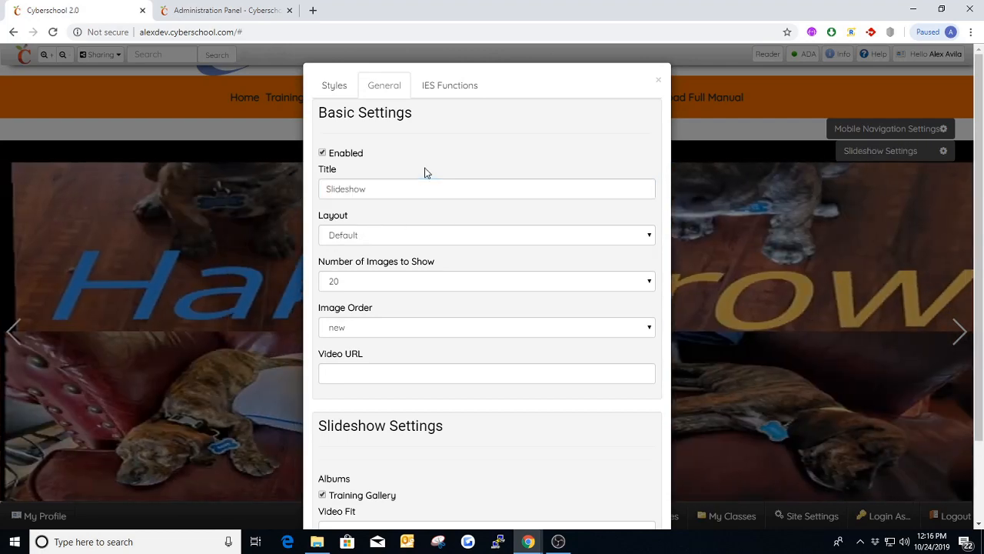
{"action": "left_click", "coordinate": [387, 233]}
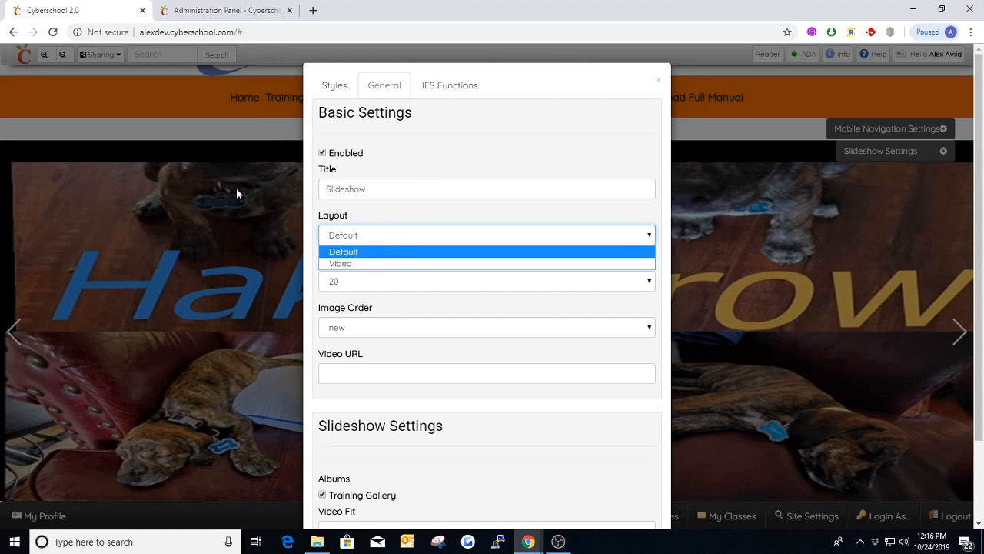
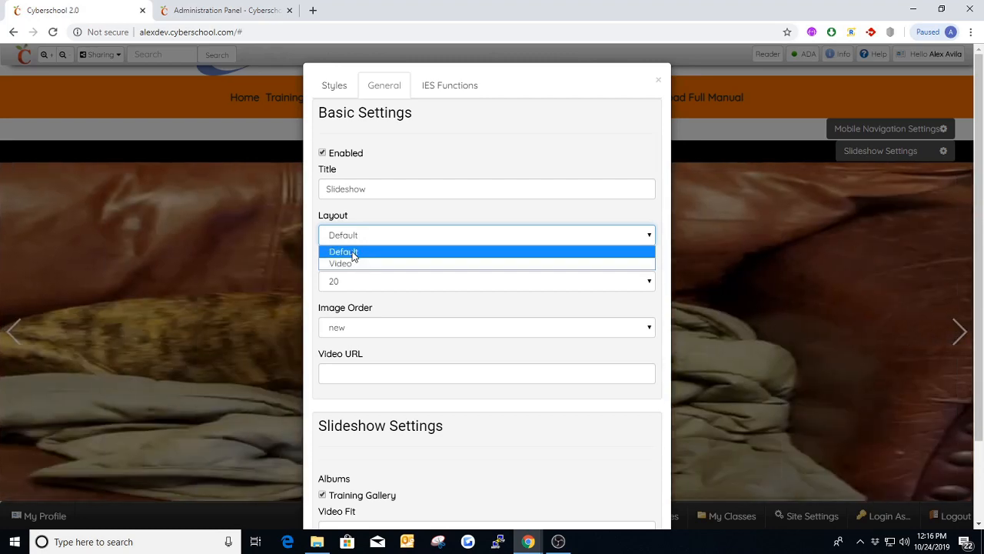
{"action": "left_click", "coordinate": [353, 252]}
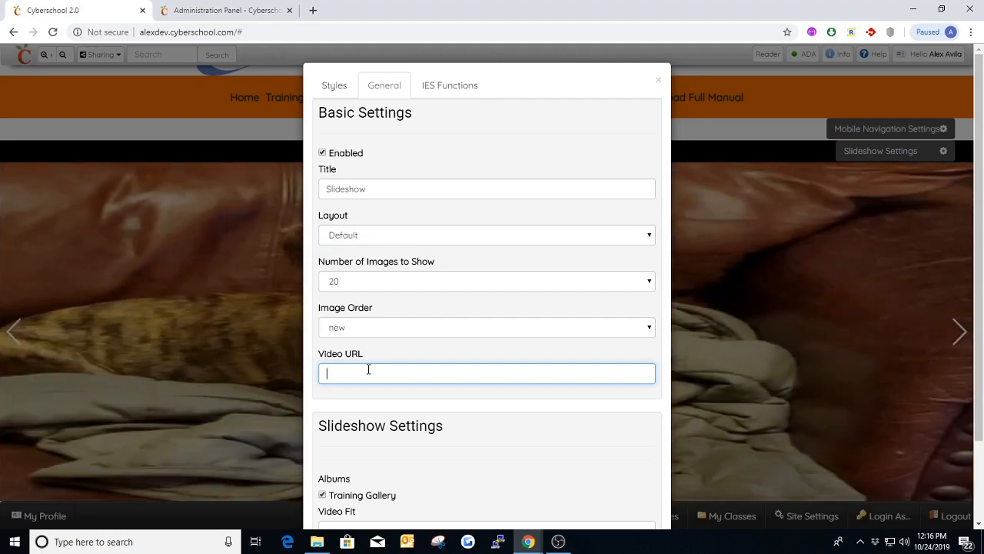
Enter youtube.com/embed/ as a sample Video URL for the slideshow and clear the field again.
{"action": "type", "text": "utbue.c"}
{"action": "key", "text": "BackSpace"}
{"action": "key", "text": "BackSpace"}
{"action": "key", "text": "BackSpace"}
{"action": "key", "text": "BackSpace"}
{"action": "type", "text": ".com/embed/"}
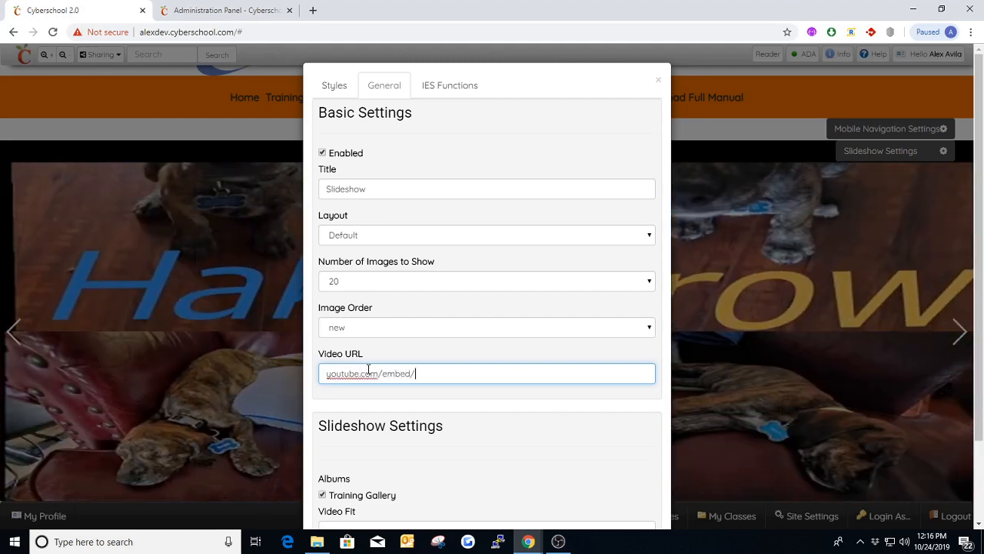
{"action": "left_click_drag", "start_coordinate": [425, 372], "coordinate": [319, 378]}
{"action": "key", "text": "BackSpace"}
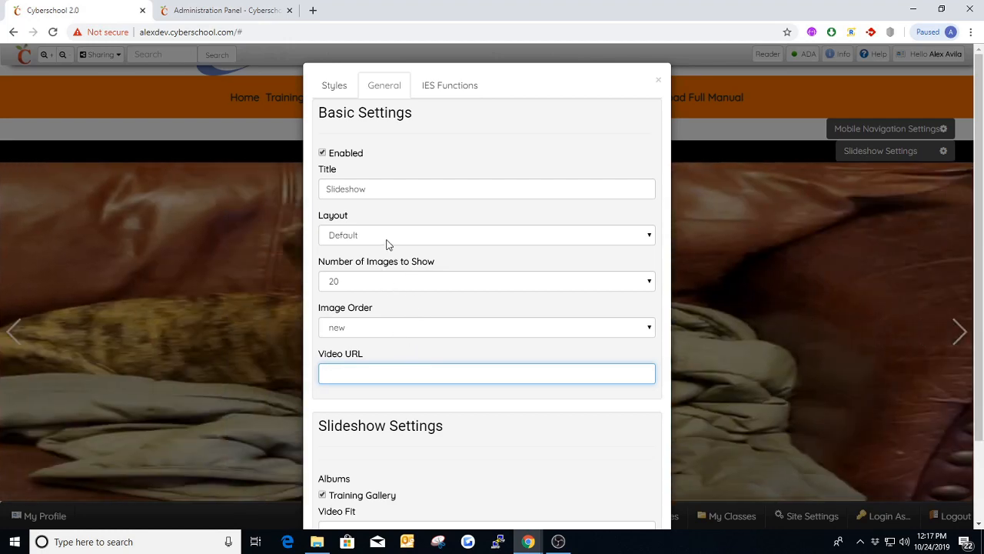
Set the slideshow's Number of Images to Show to 25 and look over the other available amounts.
{"action": "left_click", "coordinate": [386, 241]}
{"action": "left_click", "coordinate": [386, 240]}
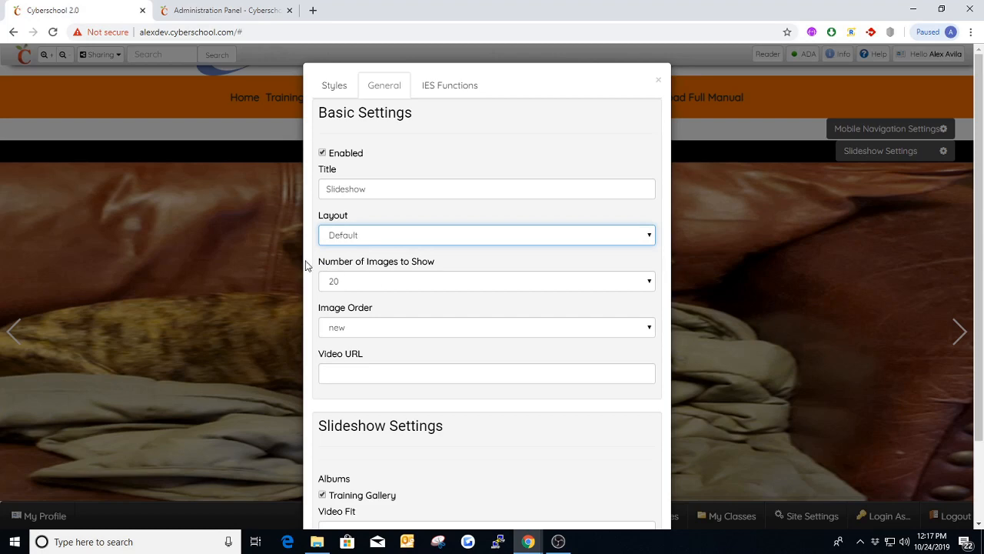
{"action": "left_click_drag", "start_coordinate": [317, 264], "coordinate": [450, 267]}
{"action": "left_click", "coordinate": [440, 264]}
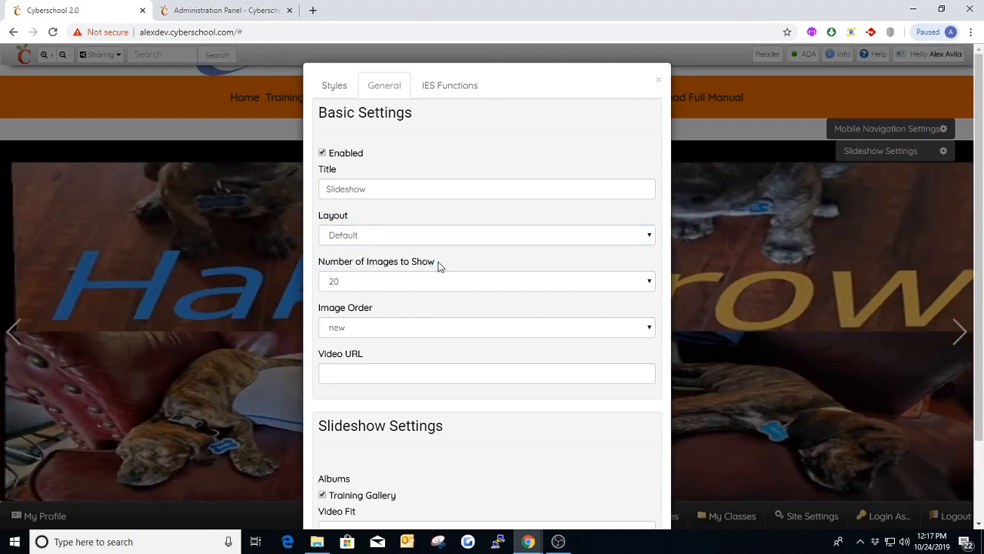
{"action": "key", "text": "ctrl+plus"}
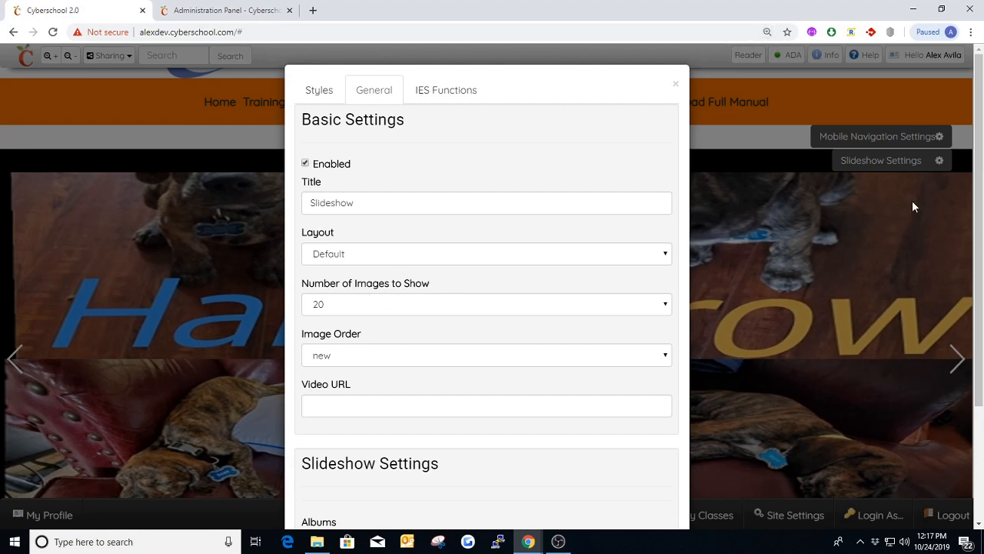
{"action": "left_click", "coordinate": [389, 304]}
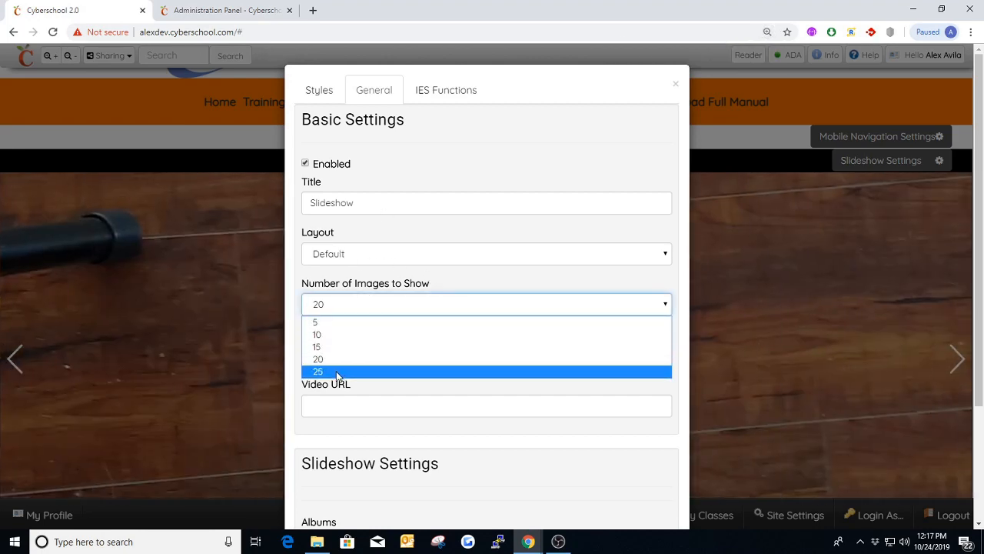
{"action": "left_click", "coordinate": [340, 371]}
{"action": "left_click", "coordinate": [400, 305]}
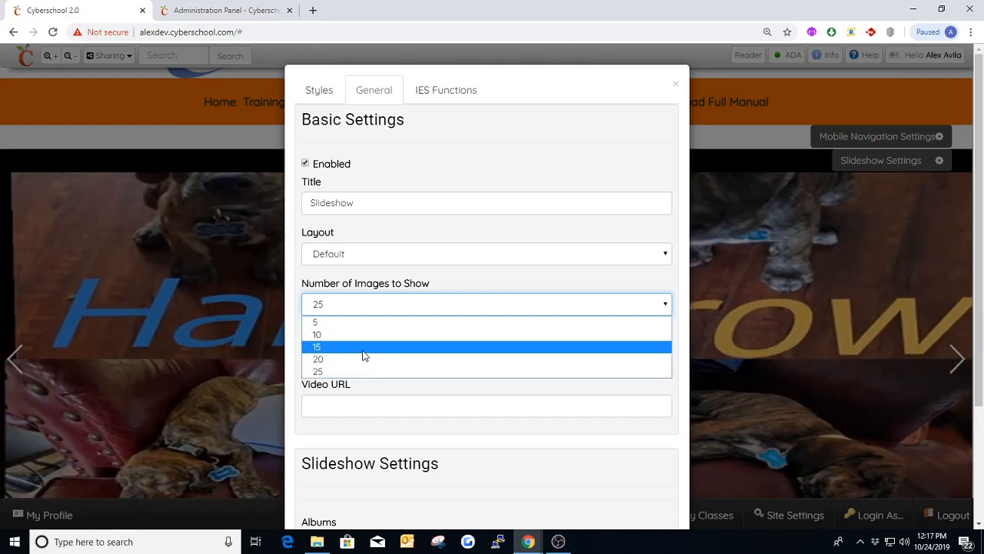
{"action": "left_click", "coordinate": [375, 307]}
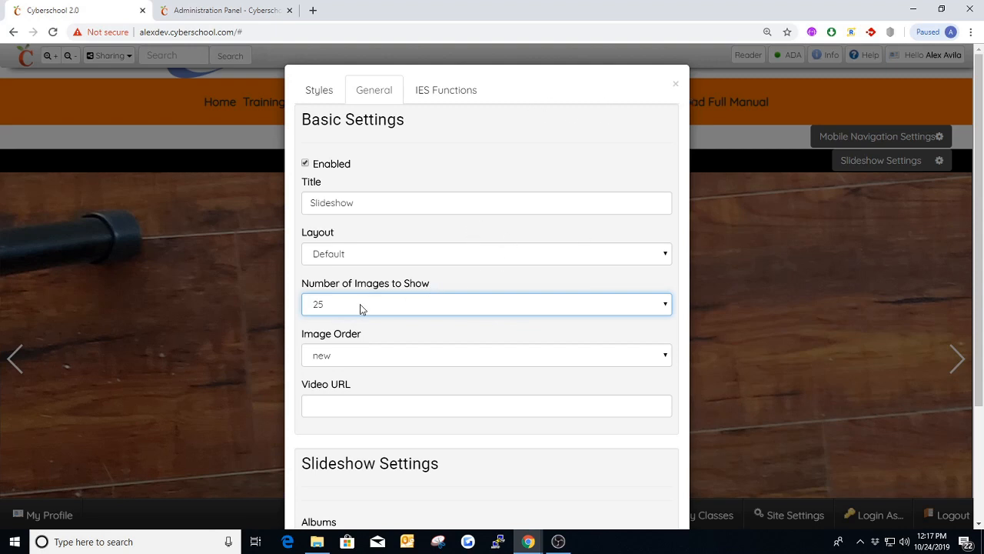
Try the random and oldest Image Order options for the slideshow and finish with the order set to random.
{"action": "scroll", "coordinate": [363, 303], "scroll_direction": "down", "scroll_amount": 1}
{"action": "left_click", "coordinate": [403, 296]}
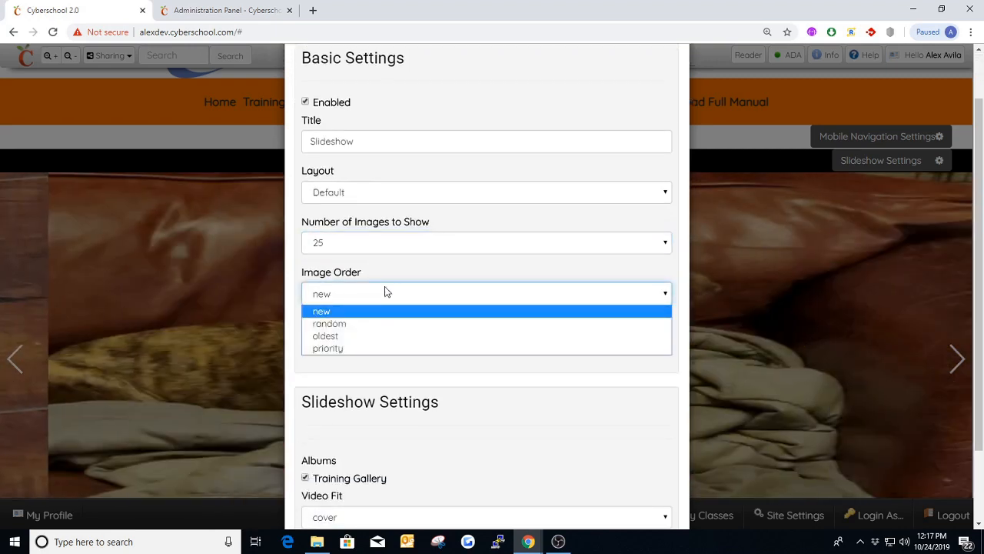
{"action": "left_click", "coordinate": [333, 325]}
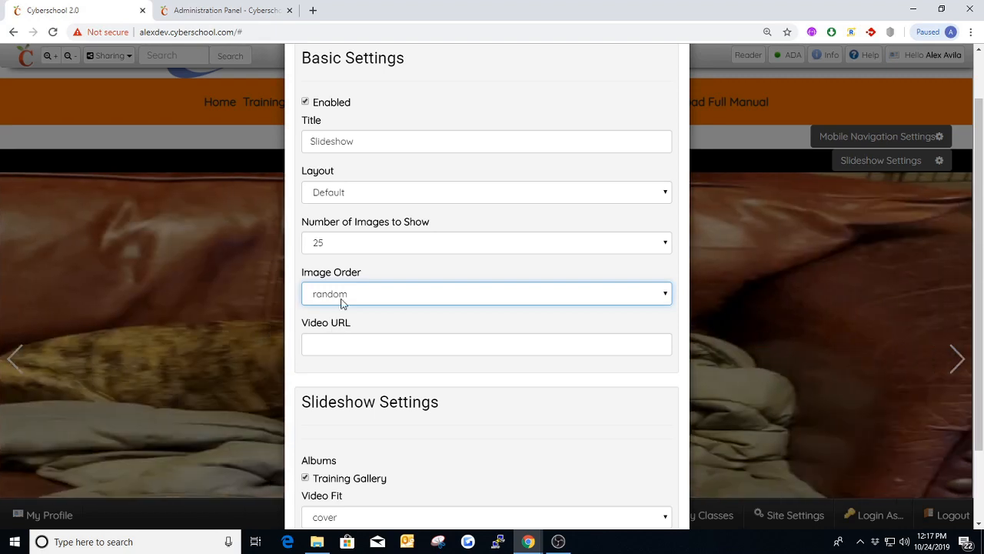
{"action": "left_click", "coordinate": [341, 302]}
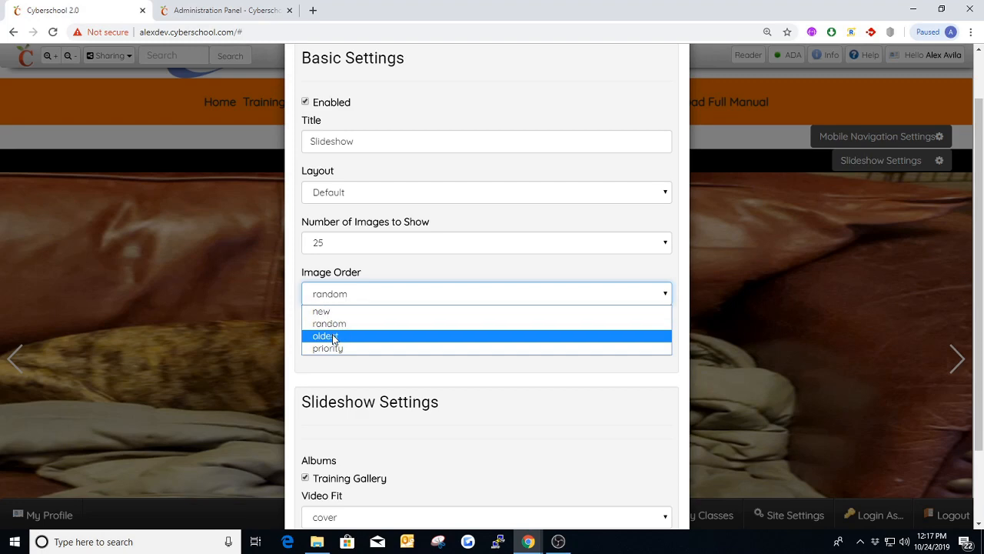
{"action": "left_click", "coordinate": [333, 334]}
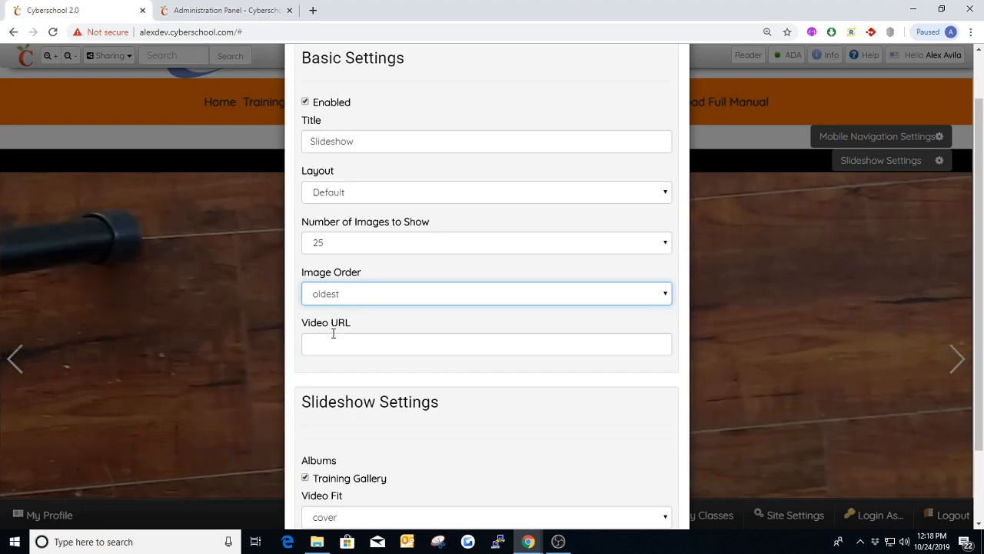
{"action": "scroll", "coordinate": [333, 333], "scroll_direction": "down", "scroll_amount": 1}
{"action": "left_click", "coordinate": [361, 232]}
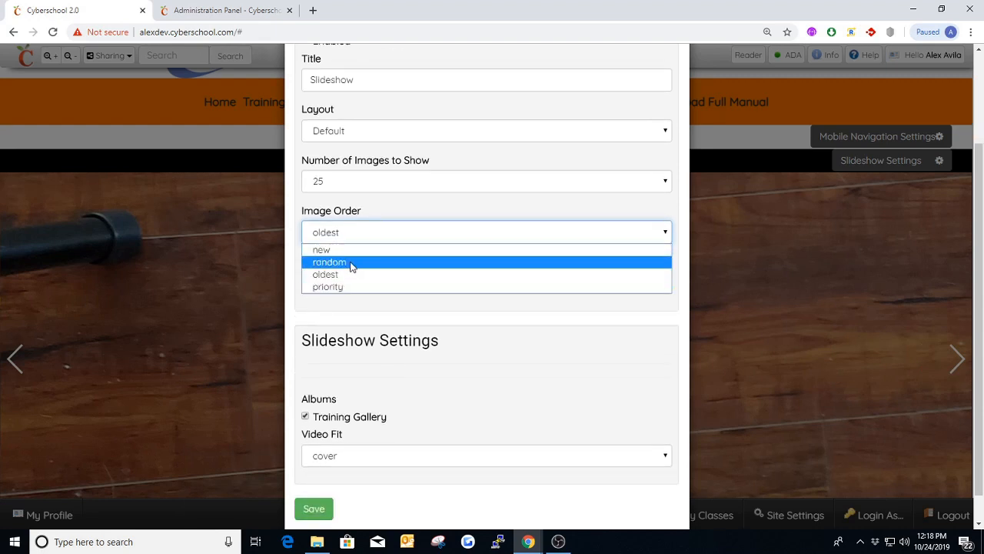
{"action": "left_click", "coordinate": [361, 262]}
Review the Slideshow Settings section with its Albums and Video Fit options, and return to the Basic Settings.
{"action": "scroll", "coordinate": [370, 268], "scroll_direction": "down", "scroll_amount": 1}
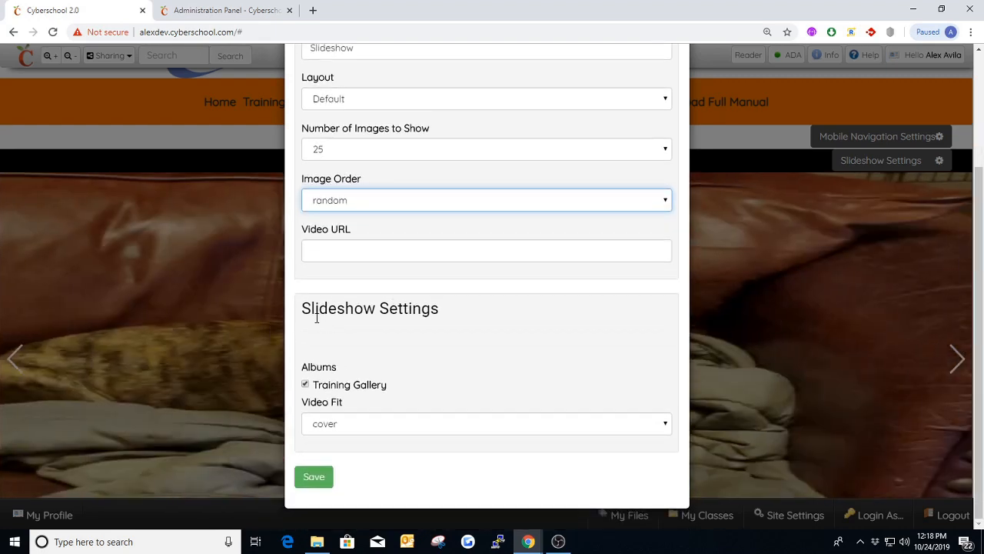
{"action": "left_click_drag", "start_coordinate": [301, 315], "coordinate": [468, 326]}
{"action": "left_click", "coordinate": [471, 324]}
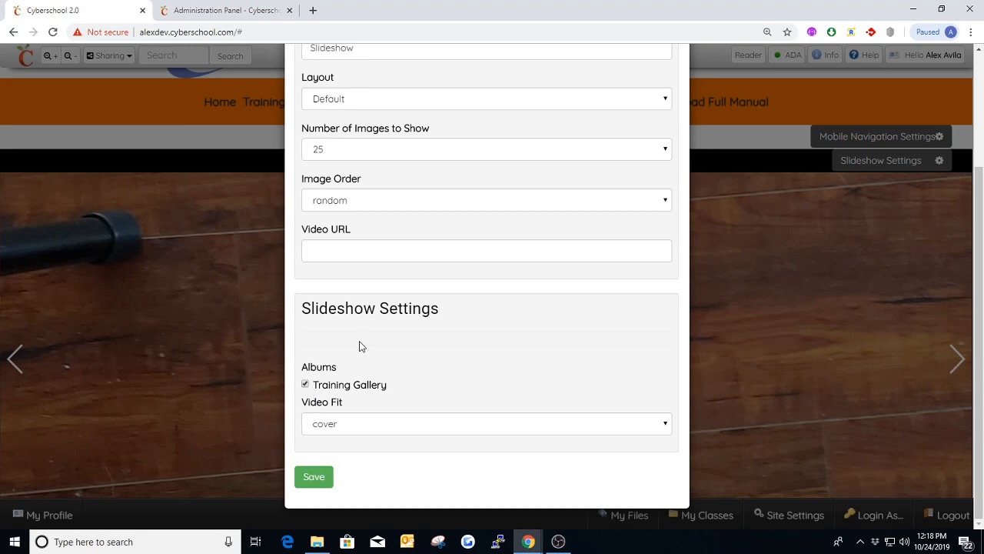
{"action": "triple_click", "coordinate": [329, 402]}
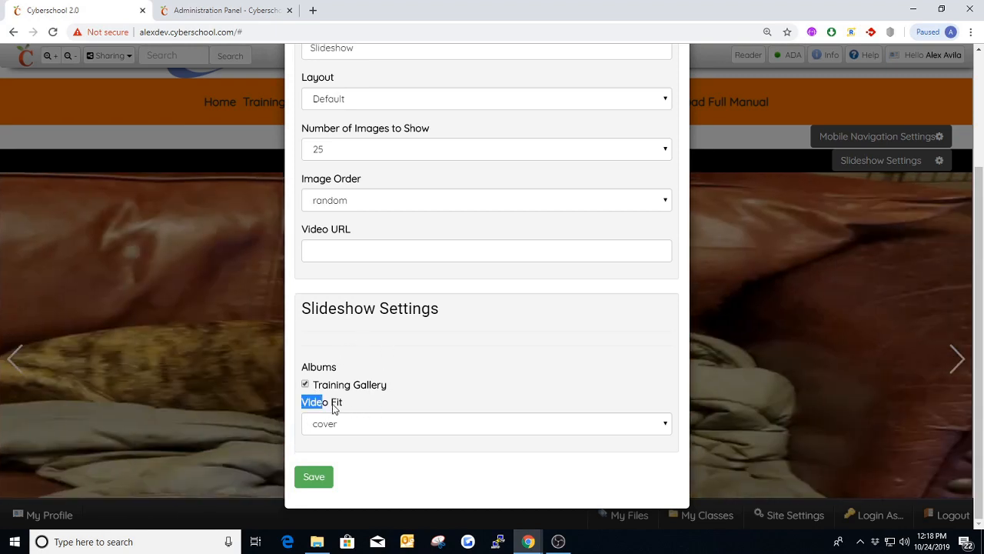
{"action": "left_click", "coordinate": [440, 367]}
{"action": "scroll", "coordinate": [408, 377], "scroll_direction": "up", "scroll_amount": 3}
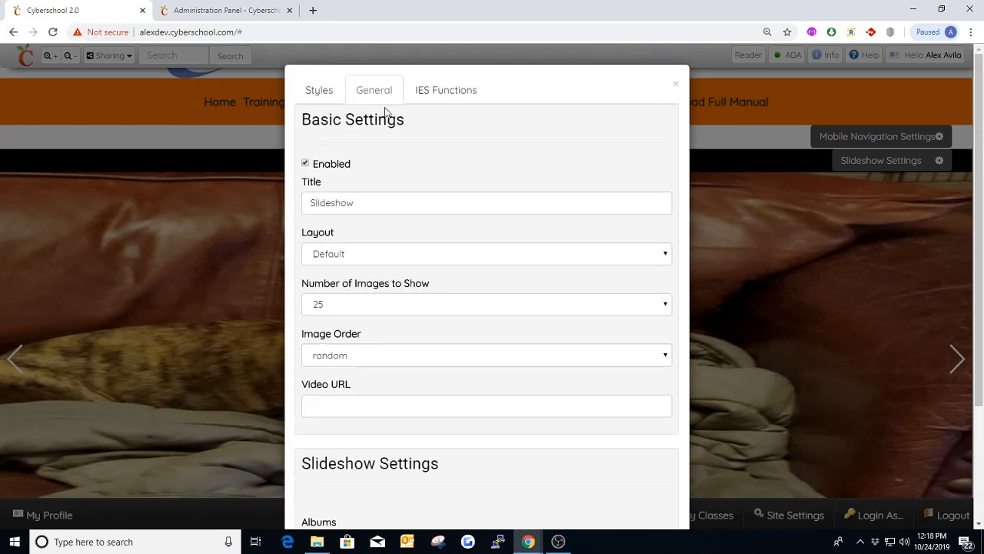
Reset the browser zoom, look over the slideshow's Styles settings, and close the slideshow settings.
{"action": "key", "text": "ctrl+0"}
{"action": "left_click", "coordinate": [344, 90]}
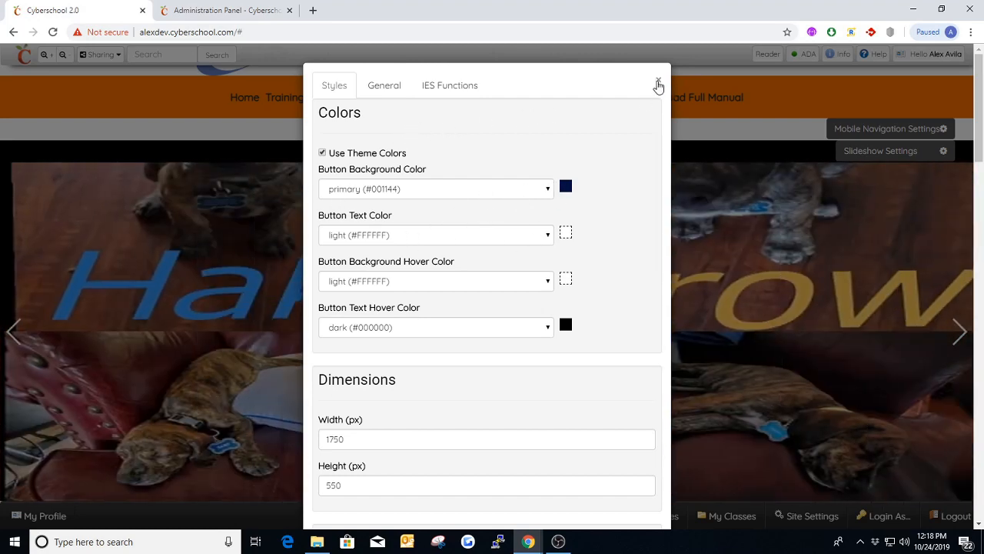
{"action": "left_click", "coordinate": [658, 81]}
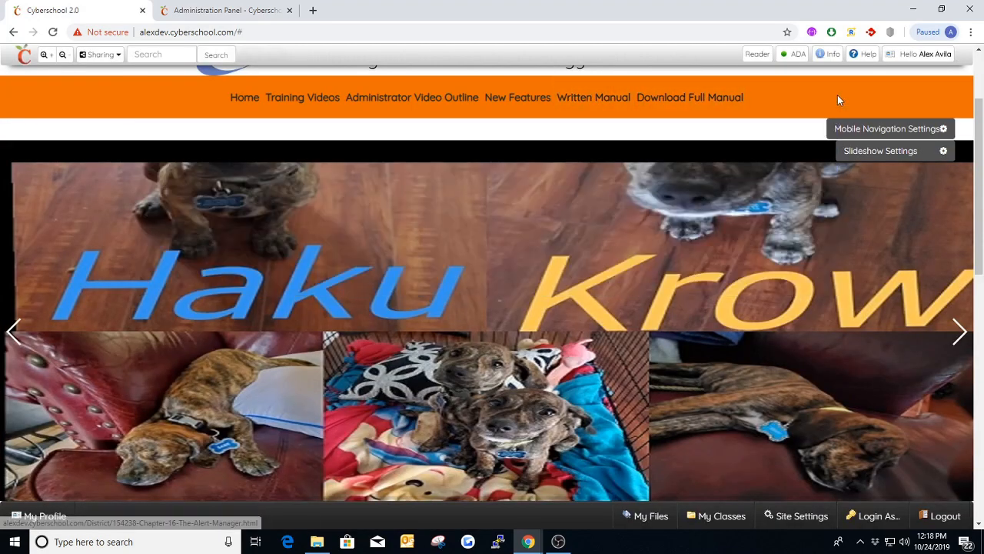
Open My Explorer and display the images in the Training Gallery.
{"action": "mouse_move", "coordinate": [915, 58]}
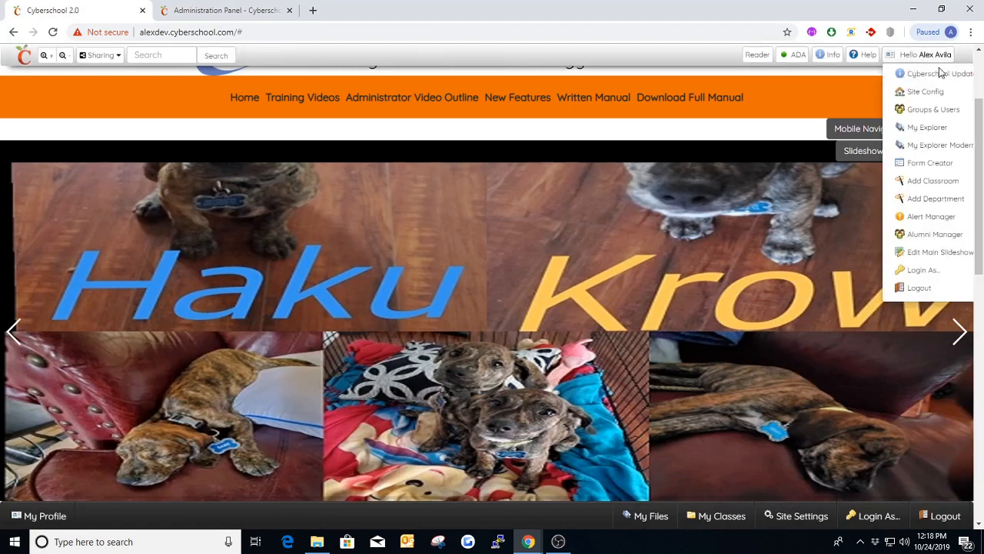
{"action": "left_click", "coordinate": [939, 127]}
{"action": "left_click", "coordinate": [359, 353]}
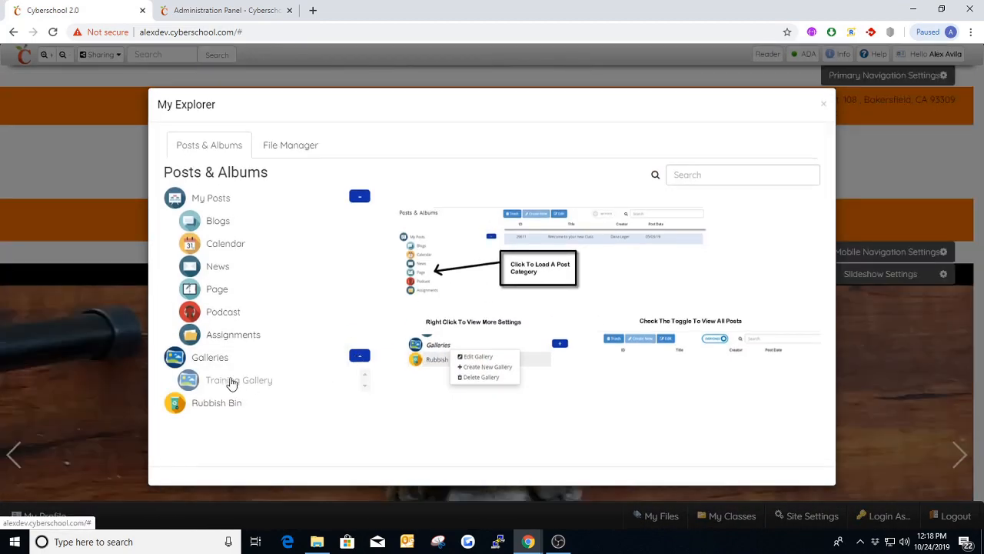
{"action": "left_click", "coordinate": [231, 380]}
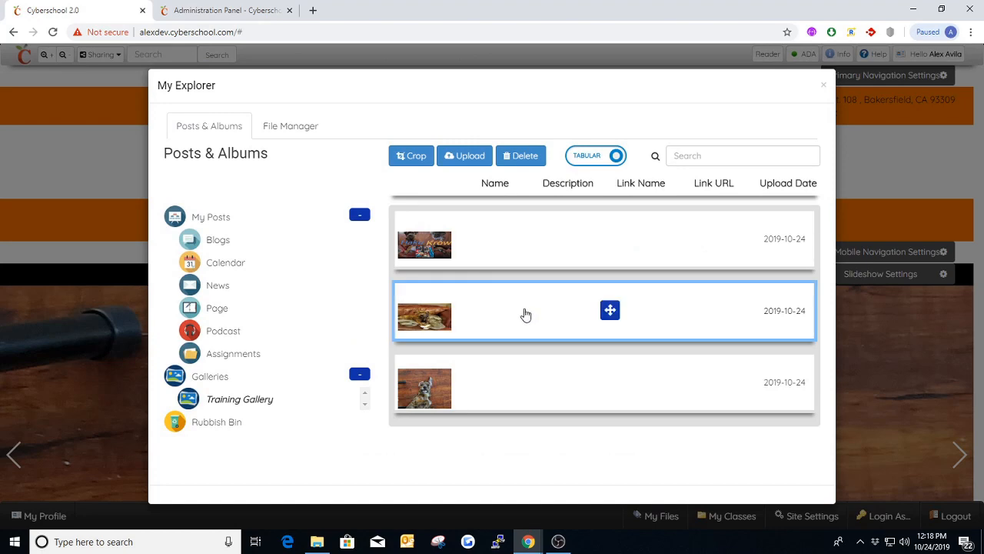
Review the name, description, Link Title and Link URL fields of the dog-on-couch image, then close its editor and My Explorer.
{"action": "right_click", "coordinate": [525, 315]}
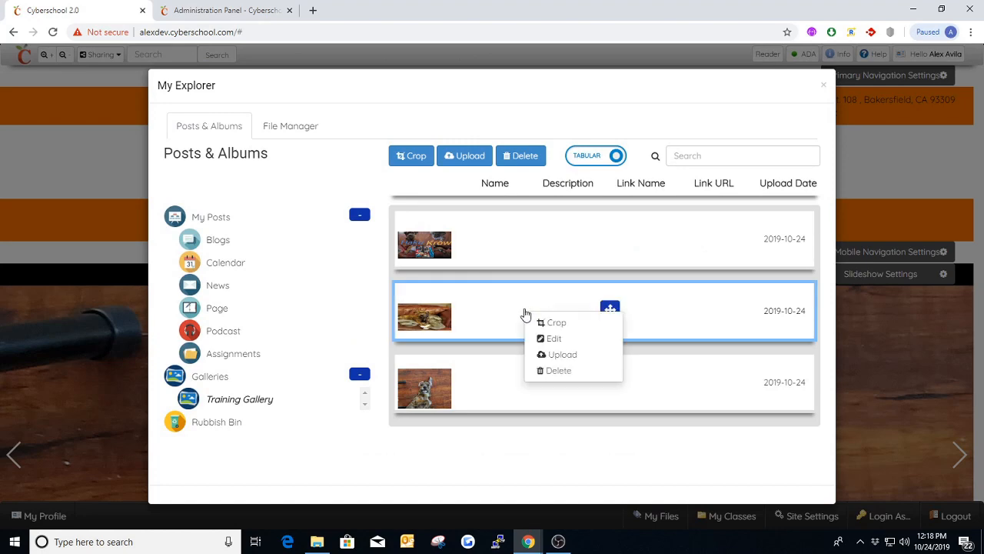
{"action": "left_click", "coordinate": [558, 339]}
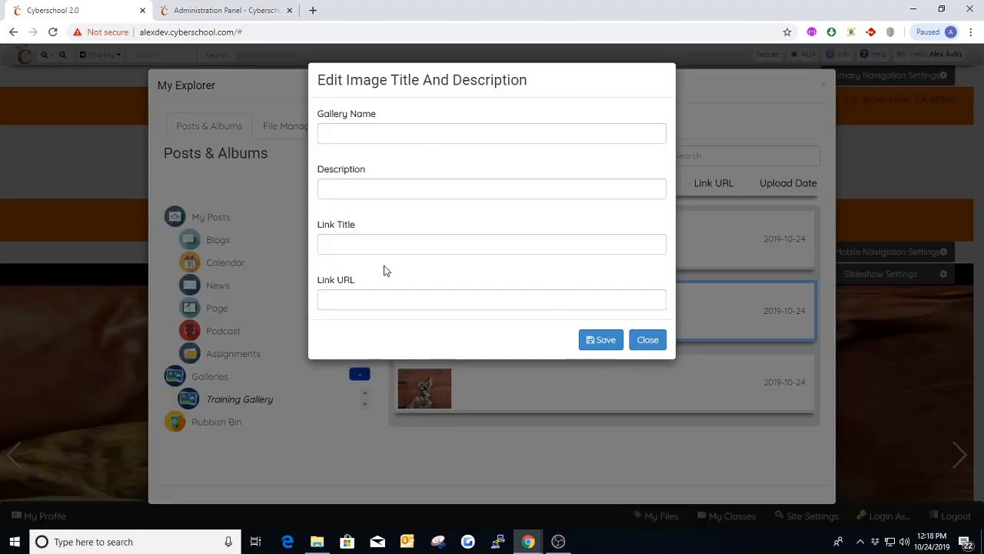
{"action": "left_click", "coordinate": [359, 243]}
{"action": "left_click", "coordinate": [374, 302]}
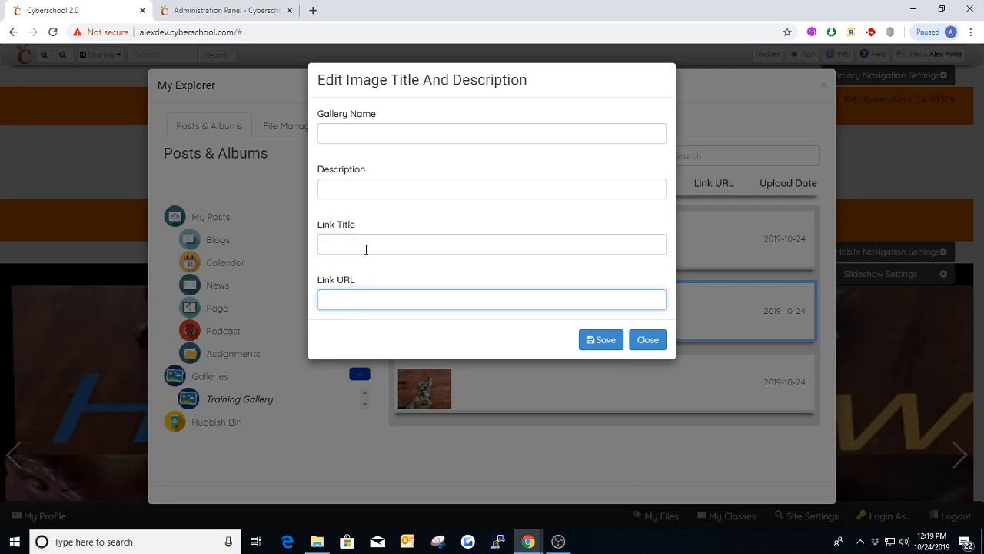
{"action": "left_click", "coordinate": [372, 186]}
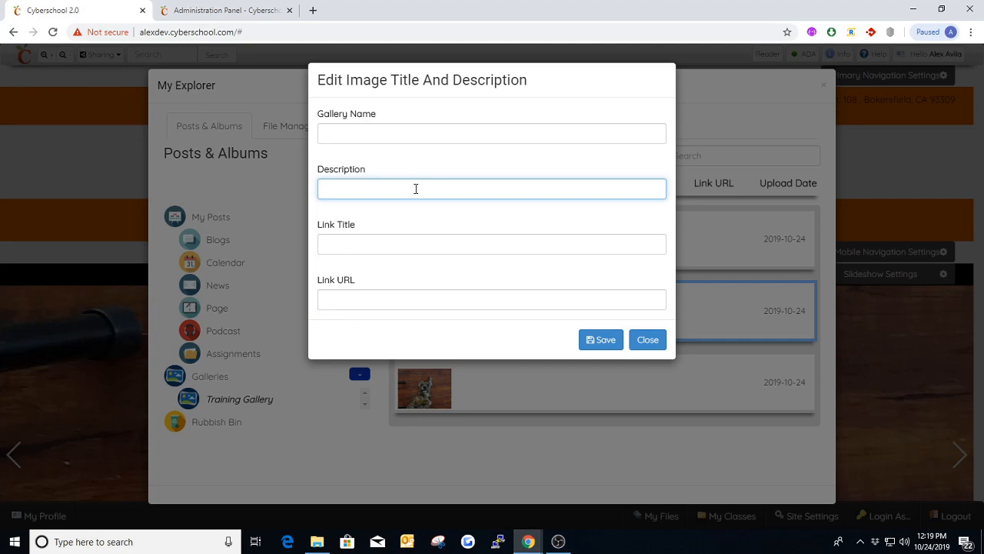
{"action": "left_click", "coordinate": [651, 344]}
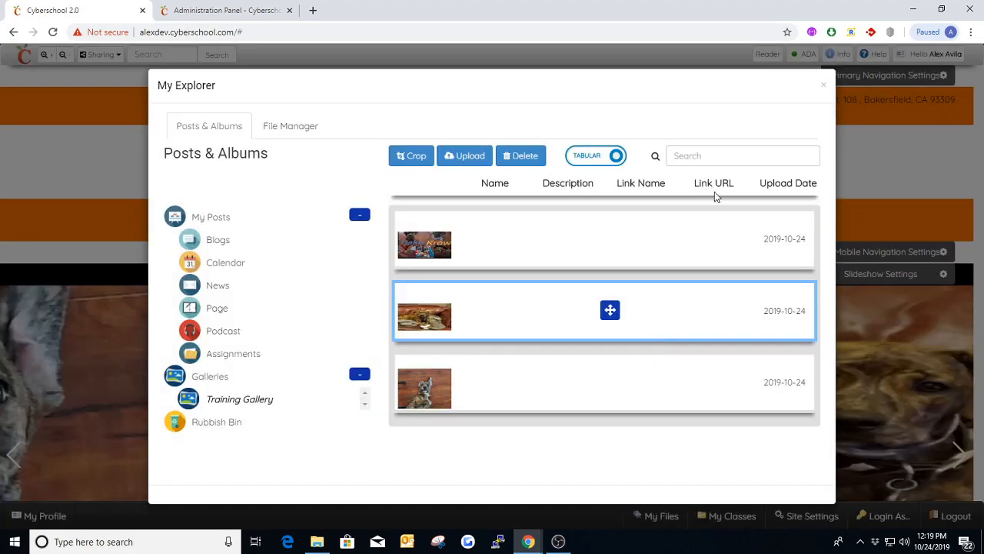
{"action": "left_click", "coordinate": [824, 86]}
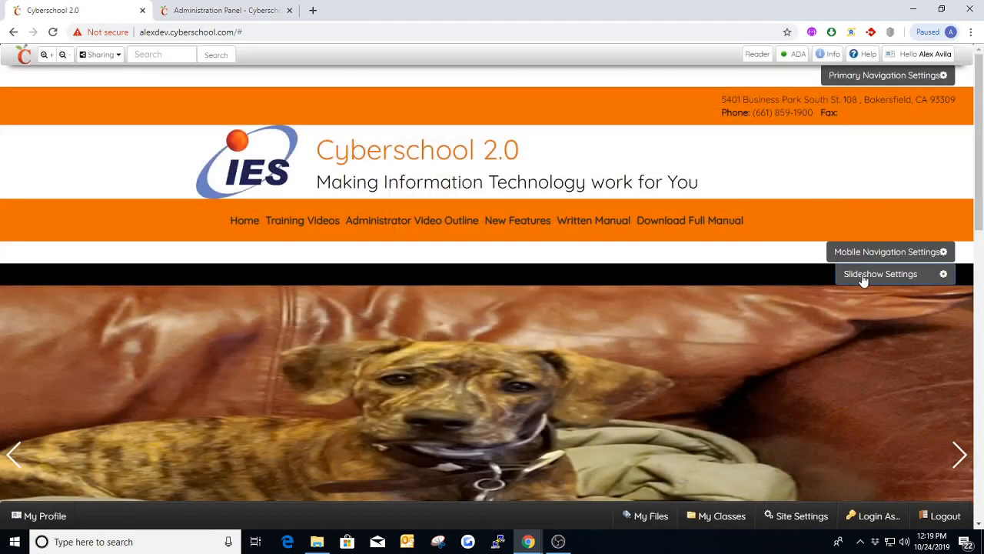
Open the slideshow settings and examine the Dimensions section of the styles.
{"action": "left_click", "coordinate": [861, 276]}
{"action": "scroll", "coordinate": [490, 275], "scroll_direction": "down", "scroll_amount": 3}
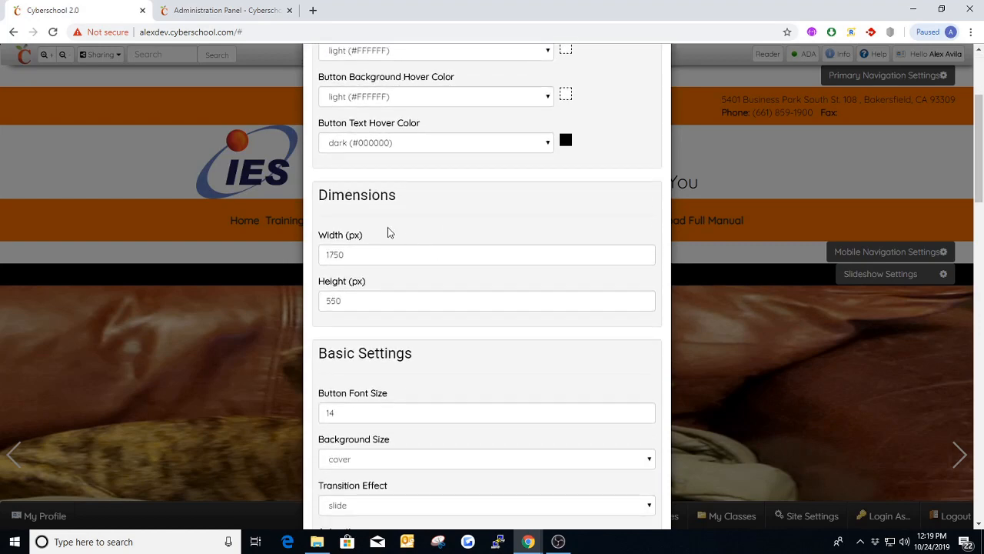
{"action": "left_click_drag", "start_coordinate": [325, 203], "coordinate": [426, 202]}
{"action": "left_click", "coordinate": [432, 203]}
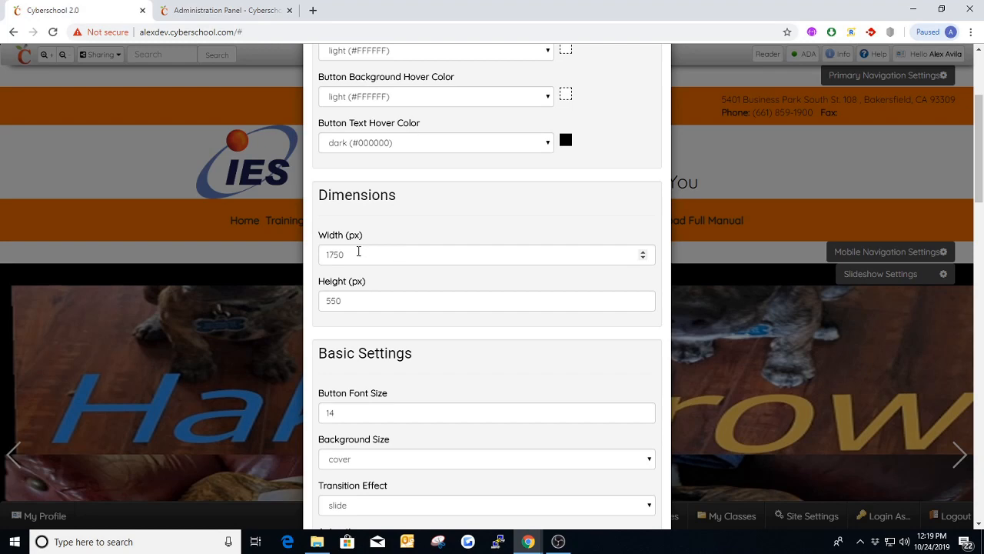
Try a slideshow width of 1600 px and restore it to 1750 px.
{"action": "double_click", "coordinate": [404, 251]}
{"action": "type", "text": "1600"}
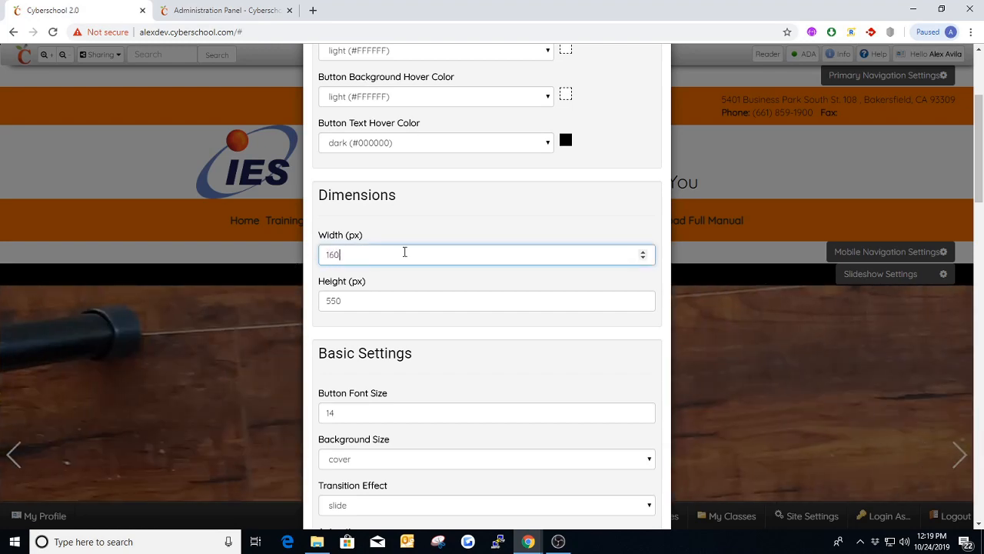
{"action": "key", "text": "BackSpace"}
{"action": "key", "text": "BackSpace"}
{"action": "type", "text": "50"}
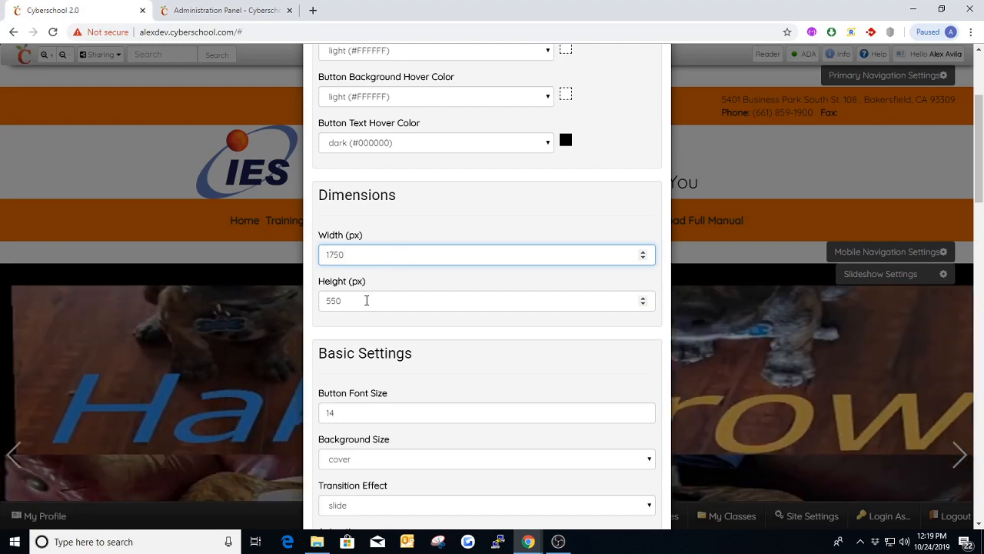
Examine the slideshow's Height setting and the start of the Basic Settings below it.
{"action": "left_click", "coordinate": [340, 300]}
{"action": "double_click", "coordinate": [342, 302]}
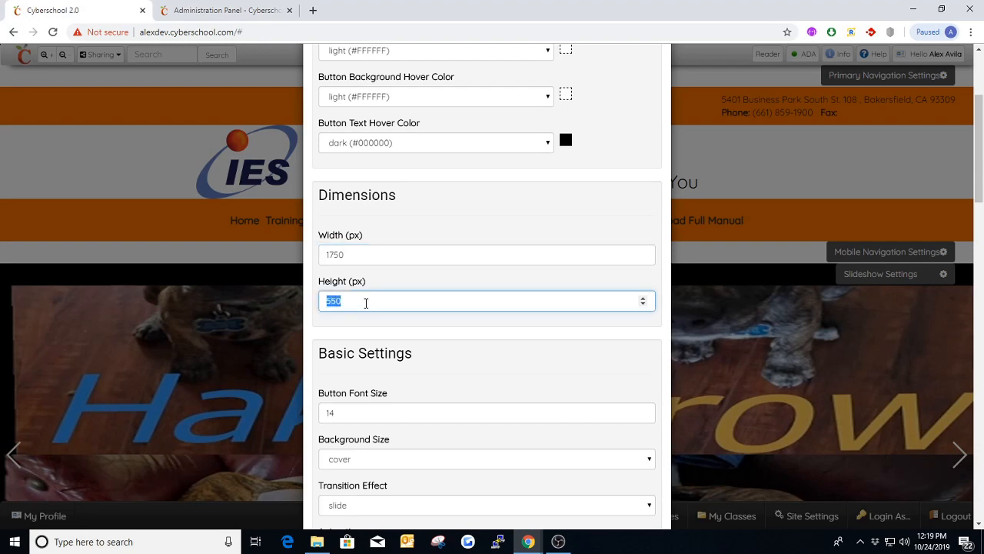
{"action": "left_click", "coordinate": [384, 284]}
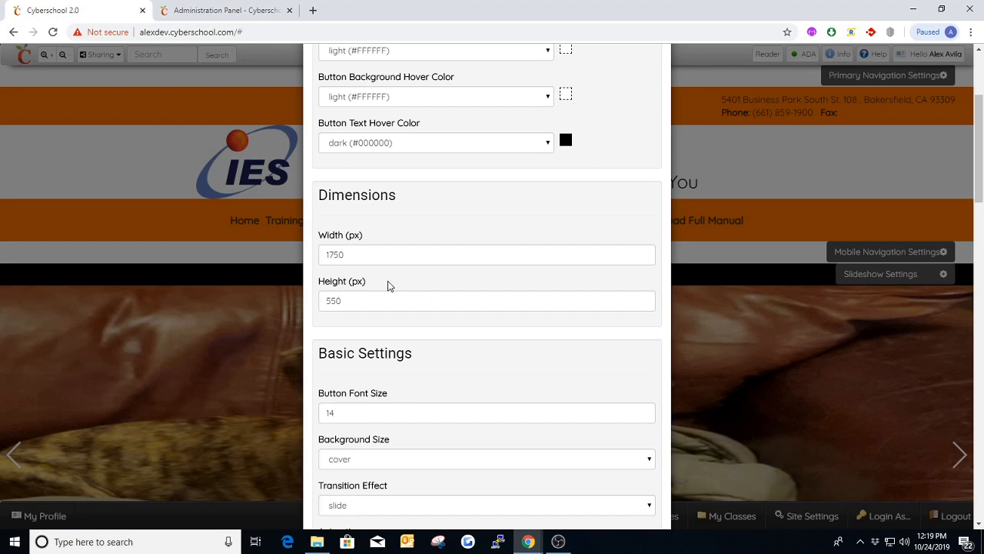
{"action": "scroll", "coordinate": [396, 281], "scroll_direction": "down", "scroll_amount": 1}
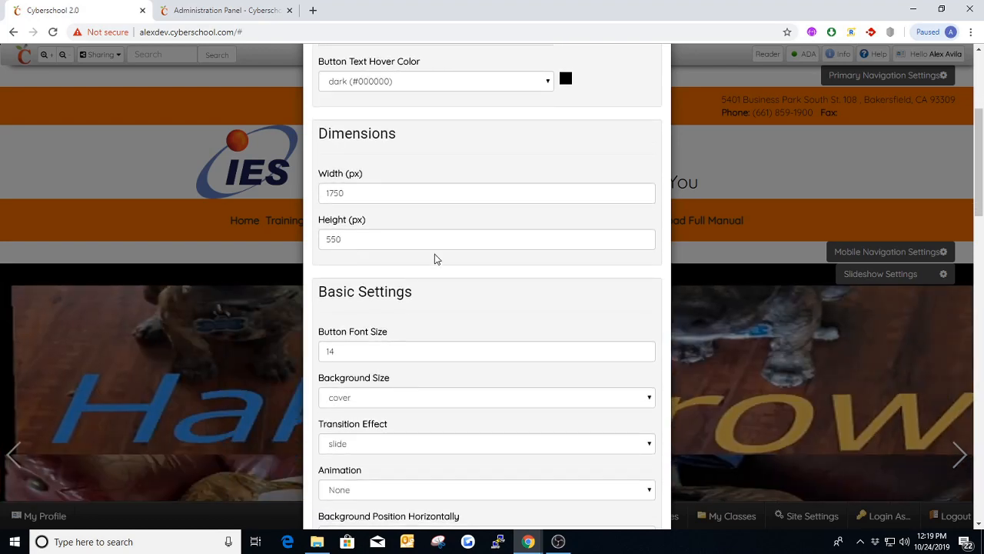
Open the image 20190825_224032 in Paint and resize it to 550 pixels vertically with the aspect ratio maintained.
{"action": "left_click", "coordinate": [324, 546]}
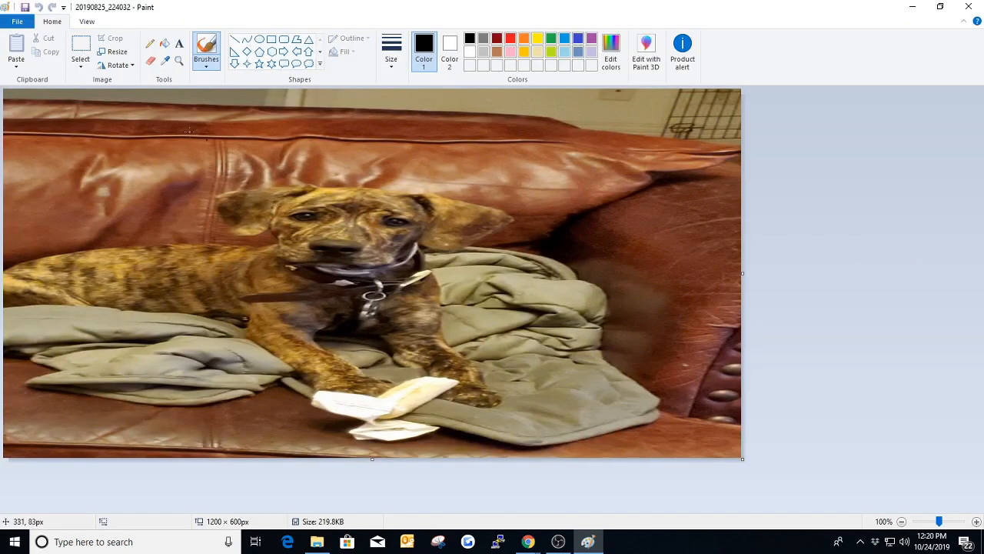
{"action": "left_click", "coordinate": [112, 52]}
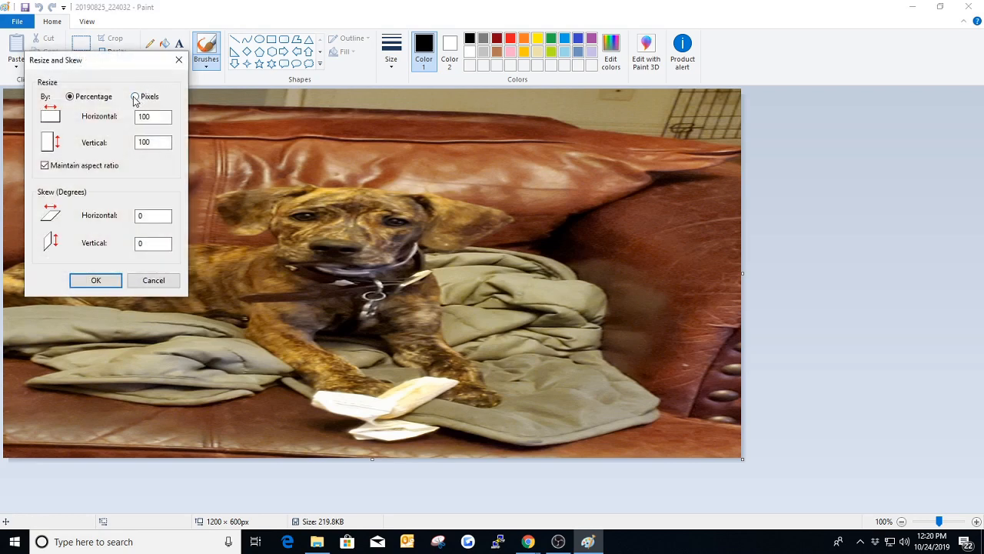
{"action": "left_click", "coordinate": [135, 97]}
{"action": "left_click_drag", "start_coordinate": [157, 142], "coordinate": [135, 141]}
{"action": "type", "text": "550"}
{"action": "left_click", "coordinate": [111, 280]}
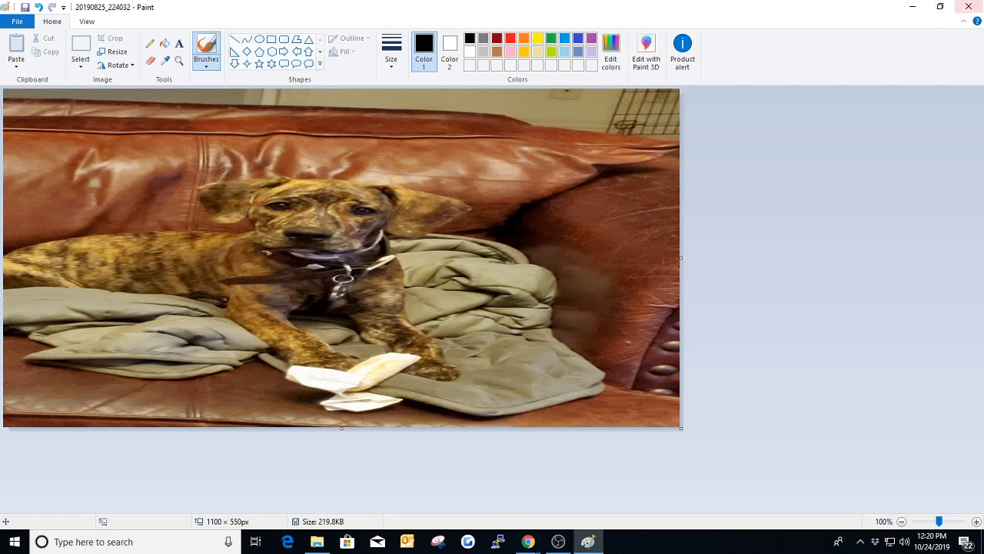
Check the resized image's pixel dimensions, cancel the resize, and close Paint to return to the slideshow settings.
{"action": "left_click", "coordinate": [115, 52]}
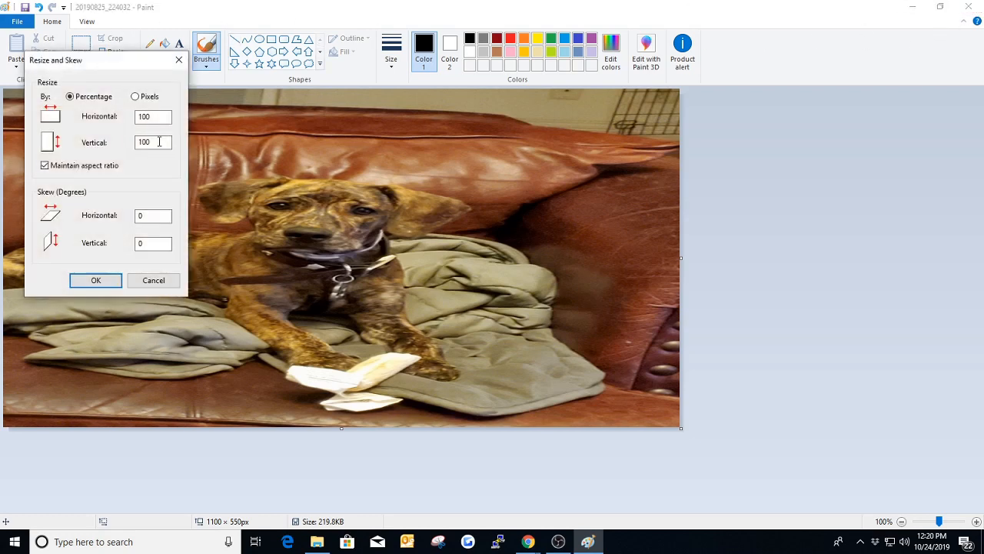
{"action": "left_click", "coordinate": [141, 98]}
{"action": "double_click", "coordinate": [165, 143]}
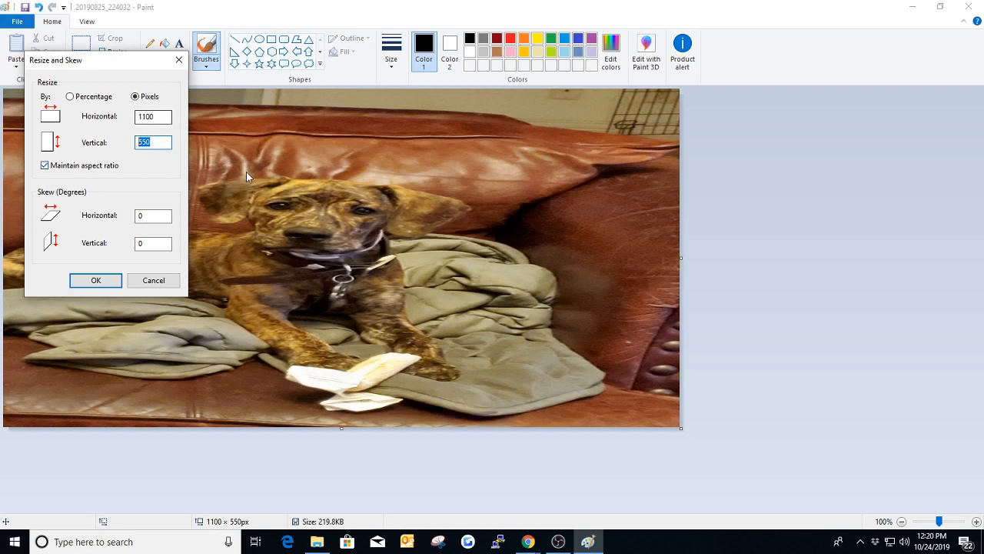
{"action": "left_click", "coordinate": [178, 59]}
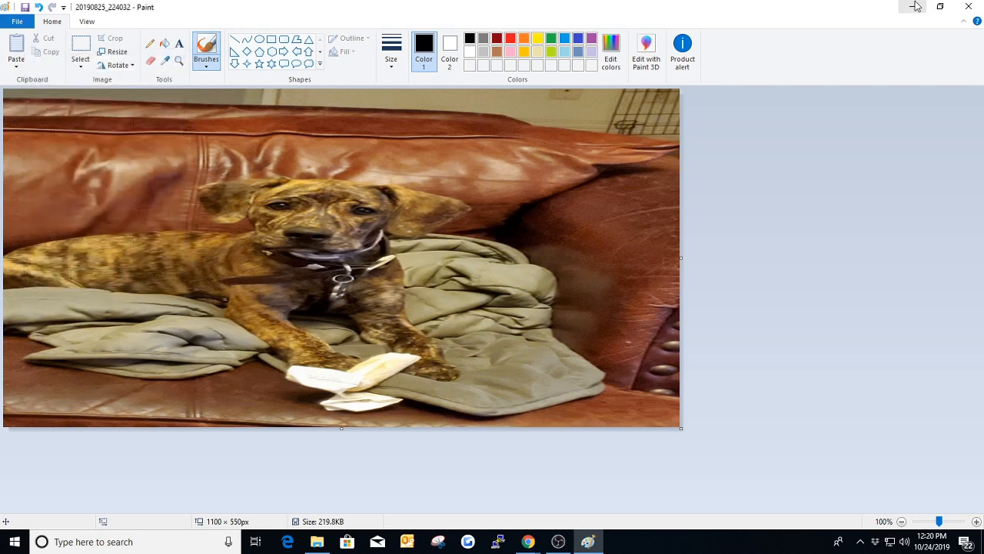
{"action": "left_click", "coordinate": [968, 6]}
{"action": "left_click", "coordinate": [513, 277]}
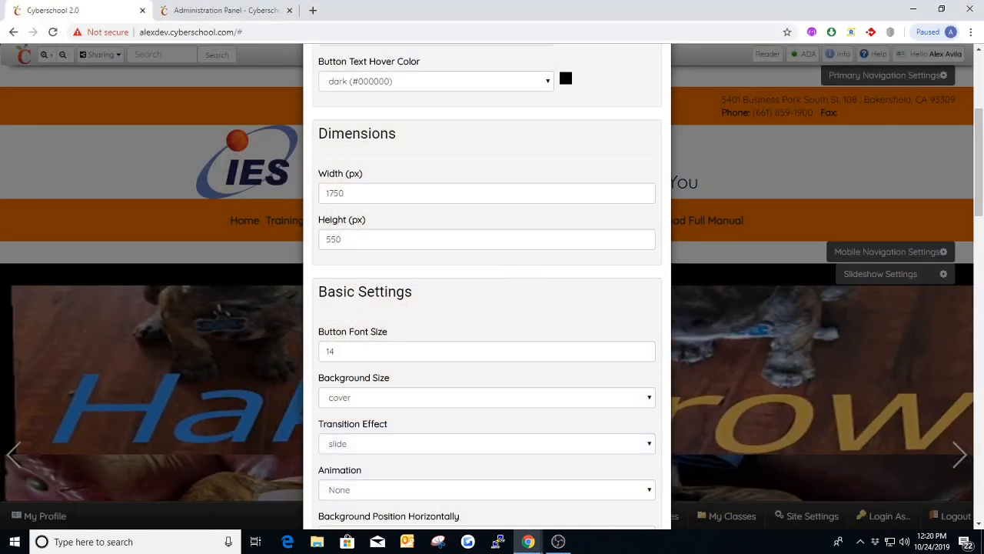
Review the slideshow's height and the available Background Size options, keep cover, and close the settings.
{"action": "scroll", "coordinate": [420, 255], "scroll_direction": "down", "scroll_amount": 1}
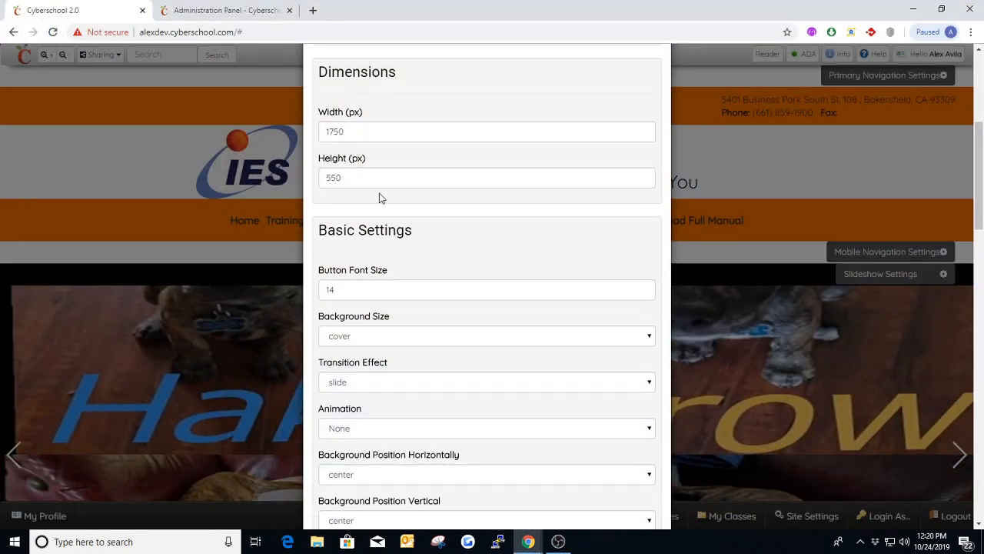
{"action": "left_click_drag", "start_coordinate": [361, 178], "coordinate": [312, 182]}
{"action": "left_click", "coordinate": [382, 176]}
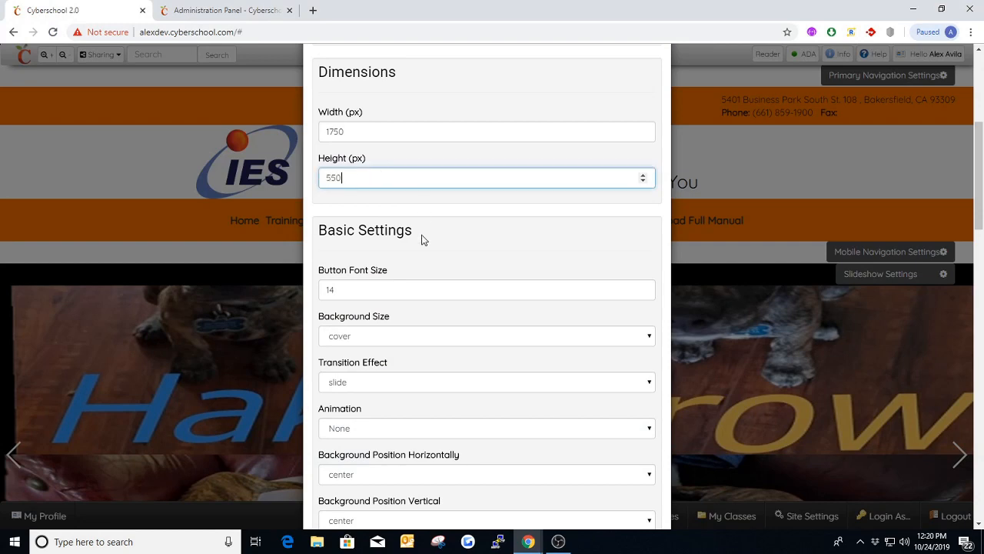
{"action": "scroll", "coordinate": [427, 223], "scroll_direction": "down", "scroll_amount": 2}
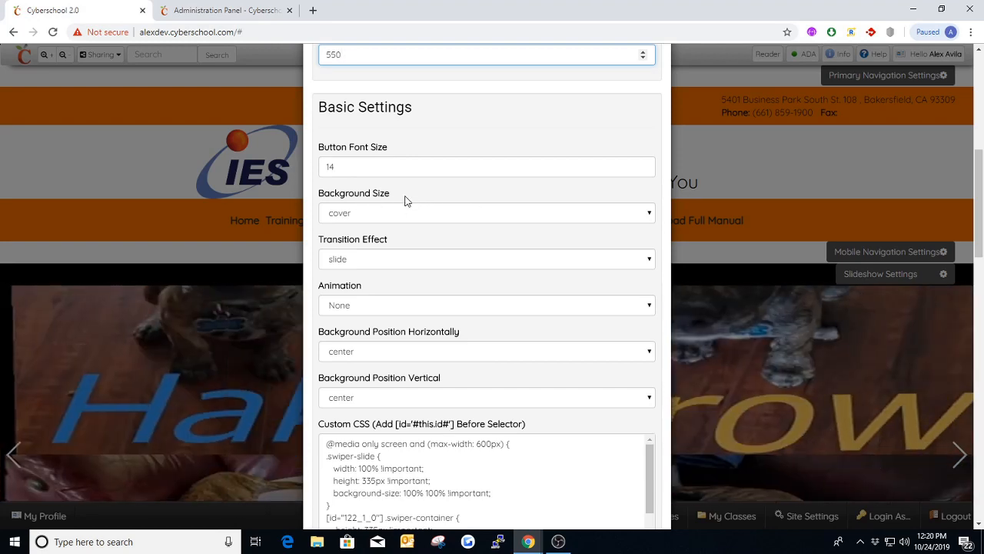
{"action": "left_click", "coordinate": [375, 215]}
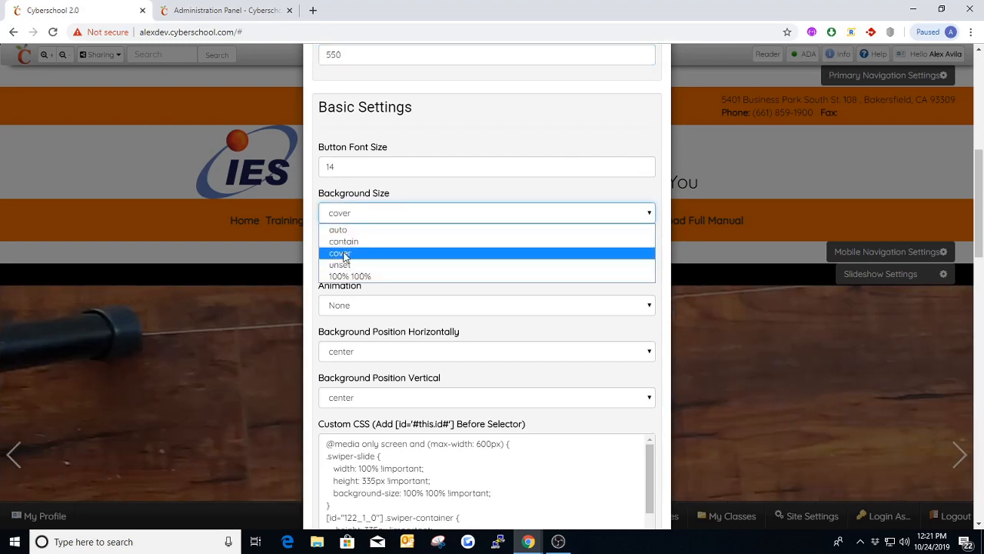
{"action": "left_click", "coordinate": [533, 212]}
{"action": "scroll", "coordinate": [569, 151], "scroll_direction": "up", "scroll_amount": 4}
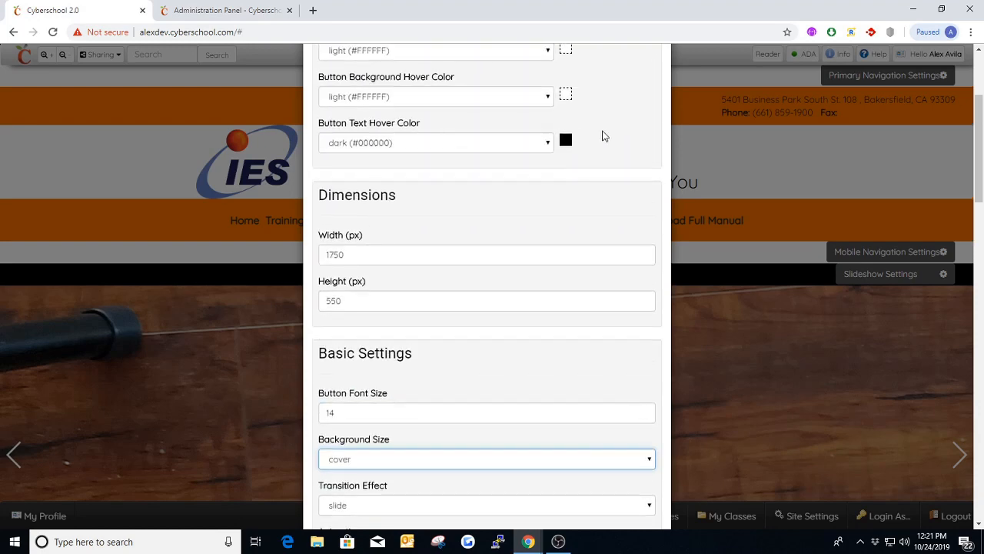
{"action": "scroll", "coordinate": [604, 136], "scroll_direction": "up", "scroll_amount": 3}
{"action": "left_click", "coordinate": [659, 80]}
View the slideshow on the homepage, reopen its settings, and set the Background Size to contain.
{"action": "scroll", "coordinate": [715, 158], "scroll_direction": "down", "scroll_amount": 2}
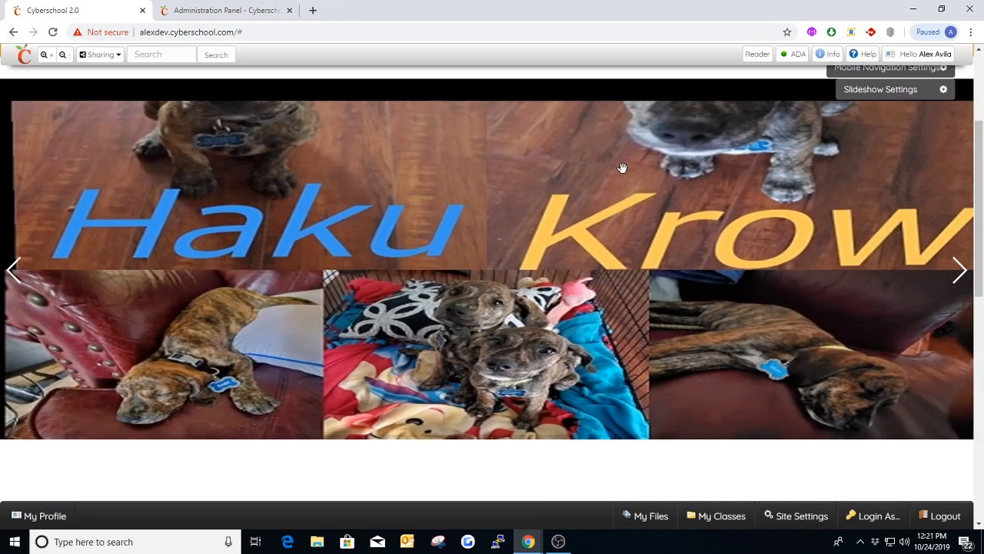
{"action": "left_click", "coordinate": [886, 90]}
{"action": "scroll", "coordinate": [465, 275], "scroll_direction": "down", "scroll_amount": 1}
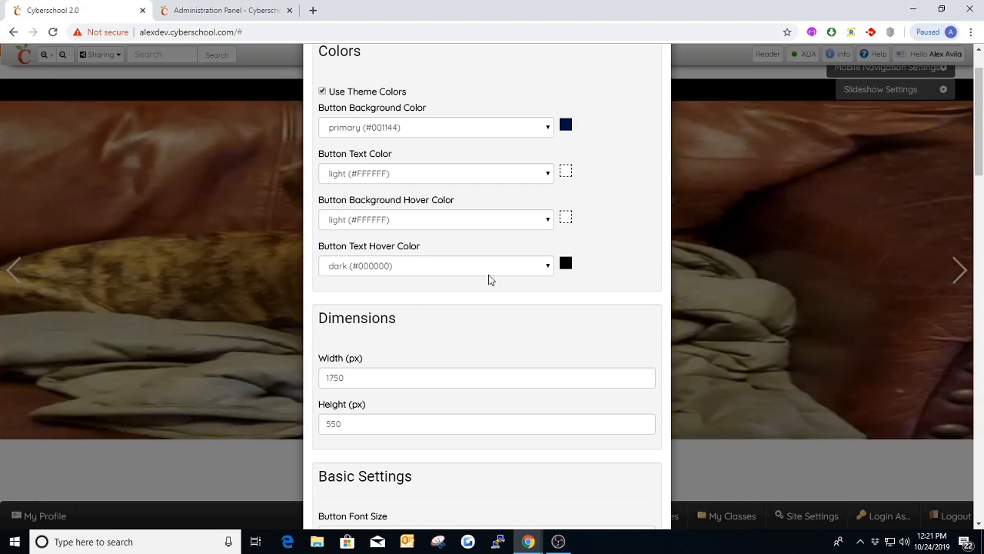
{"action": "scroll", "coordinate": [374, 320], "scroll_direction": "down", "scroll_amount": 3}
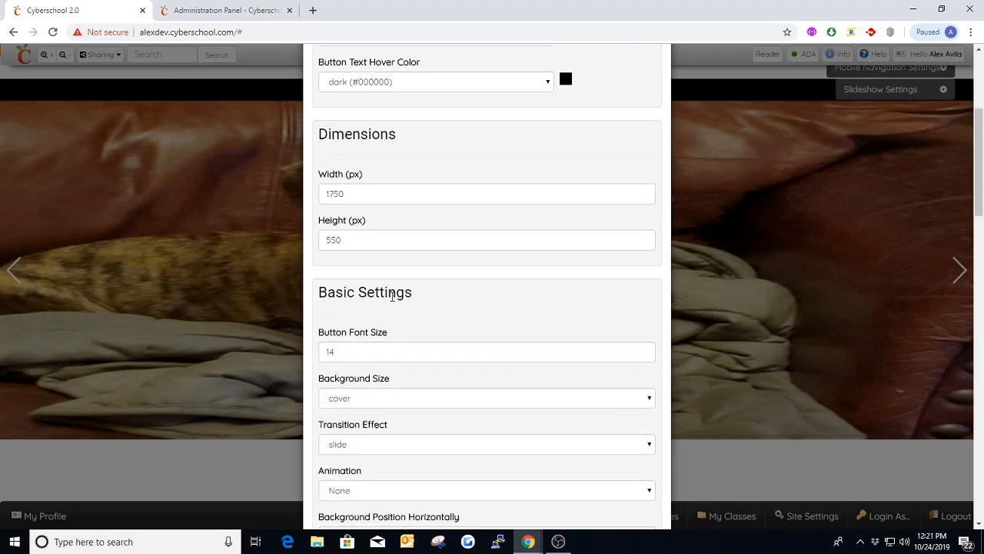
{"action": "left_click", "coordinate": [370, 336]}
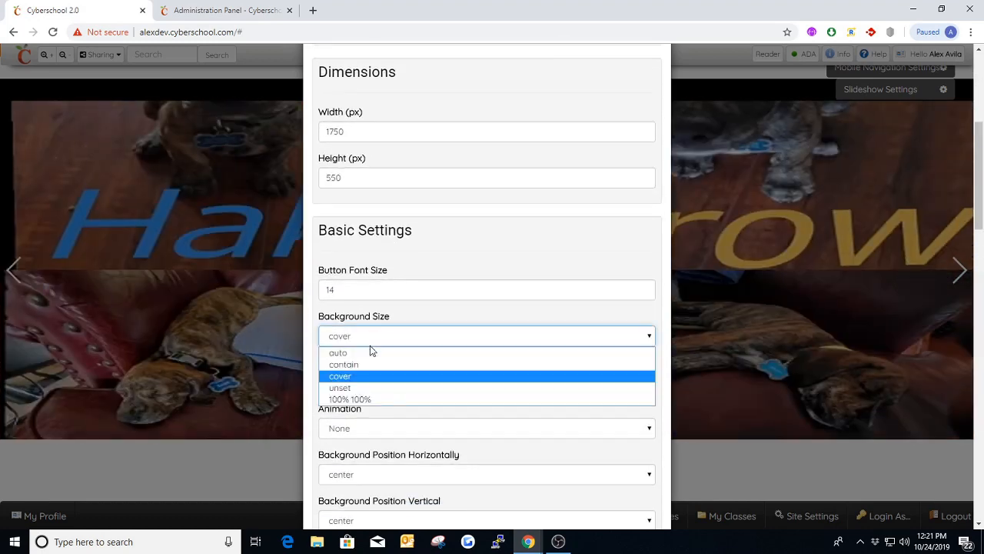
{"action": "left_click", "coordinate": [356, 365]}
{"action": "scroll", "coordinate": [407, 326], "scroll_direction": "up", "scroll_amount": 4}
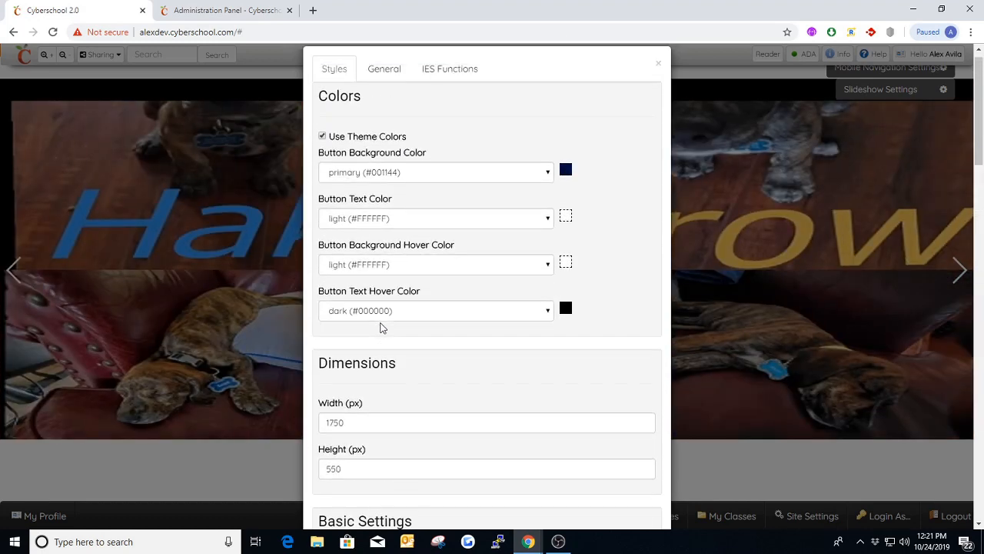
Save the slideshow settings with the contain background size and view the slideshow on the homepage.
{"action": "left_click", "coordinate": [386, 89]}
{"action": "scroll", "coordinate": [431, 254], "scroll_direction": "down", "scroll_amount": 1}
{"action": "scroll", "coordinate": [430, 254], "scroll_direction": "down", "scroll_amount": 1}
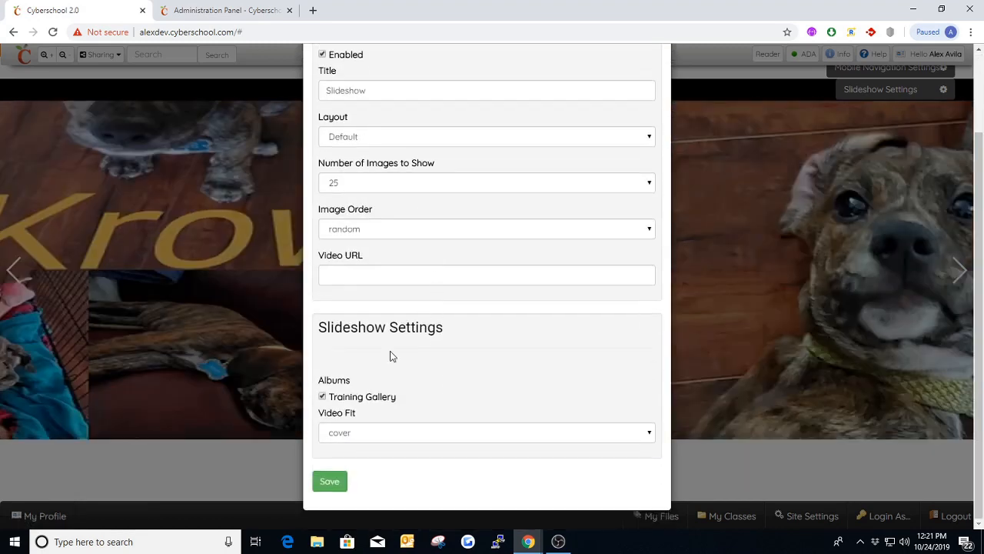
{"action": "left_click", "coordinate": [330, 482]}
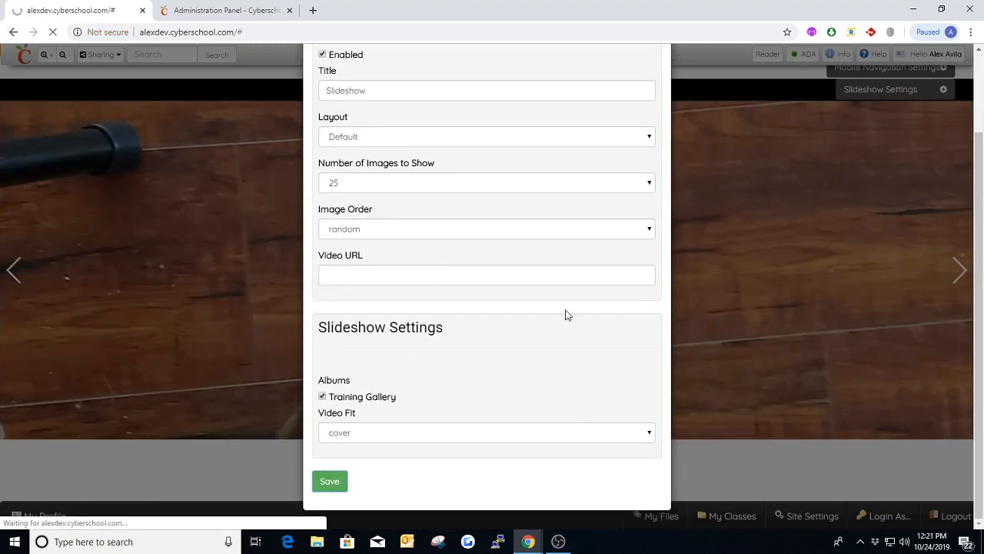
{"action": "scroll", "coordinate": [481, 243], "scroll_direction": "down", "scroll_amount": 2}
{"action": "scroll", "coordinate": [419, 209], "scroll_direction": "down", "scroll_amount": 1}
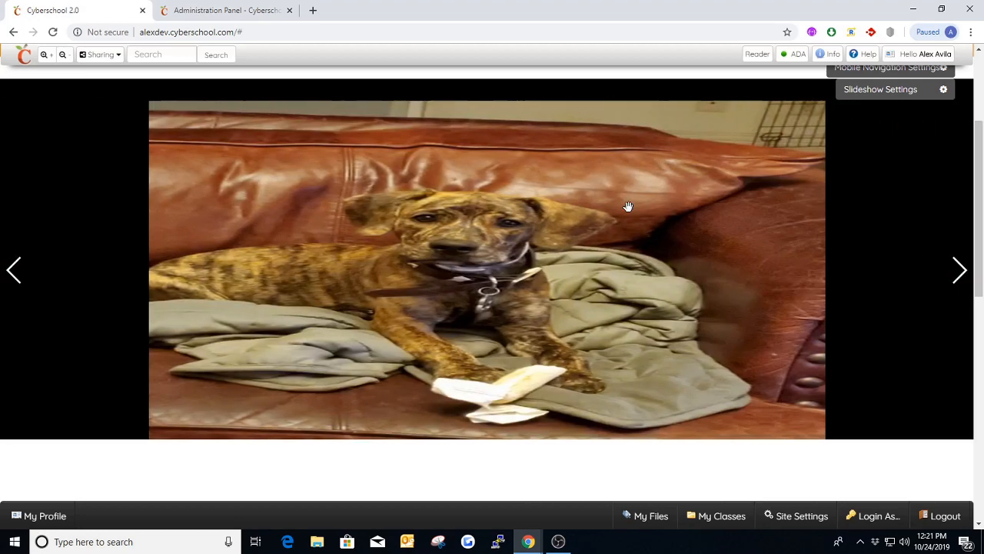
Set the slideshow's Background Size to auto, save the settings, and view the slides on the homepage.
{"action": "left_click", "coordinate": [906, 96]}
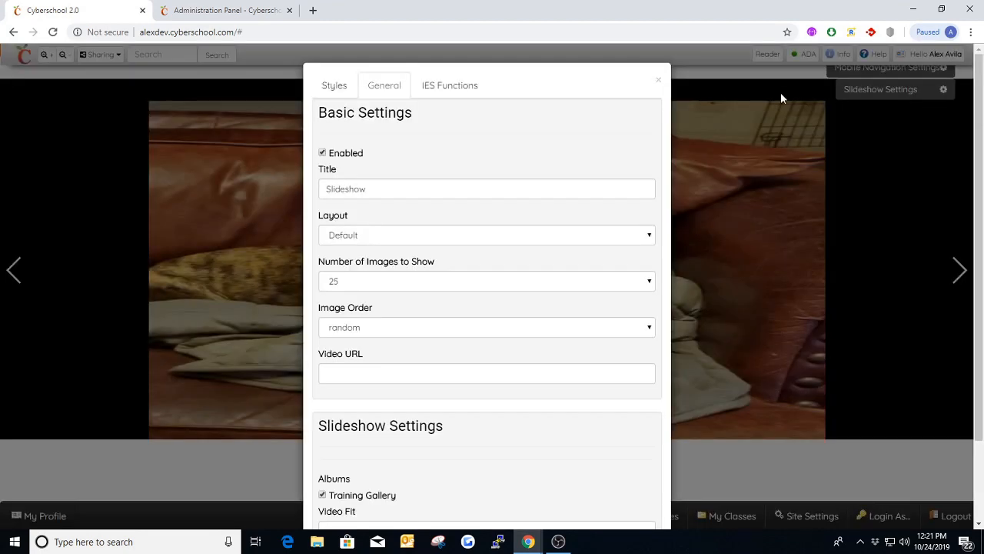
{"action": "left_click", "coordinate": [350, 87]}
{"action": "scroll", "coordinate": [433, 286], "scroll_direction": "down", "scroll_amount": 4}
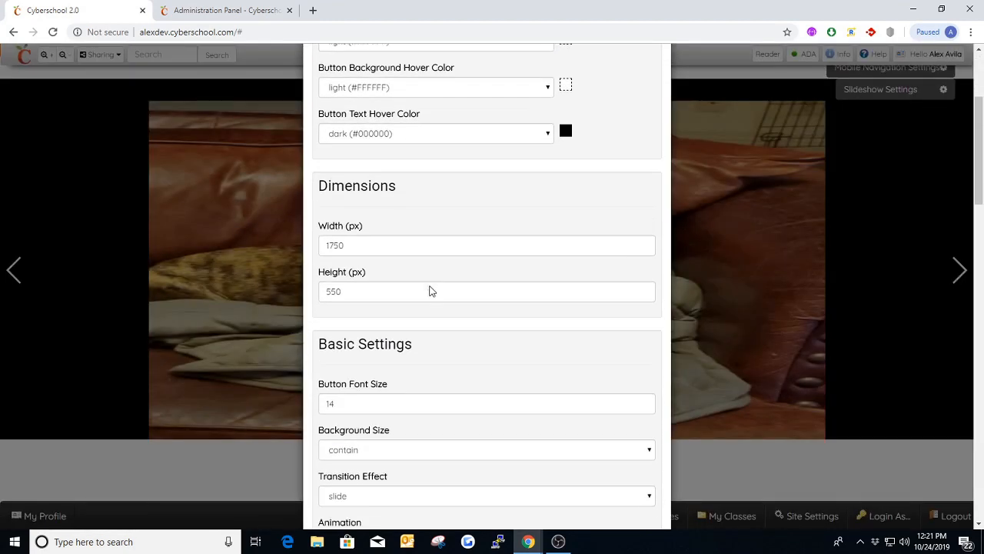
{"action": "left_click", "coordinate": [363, 344]}
{"action": "left_click", "coordinate": [401, 349]}
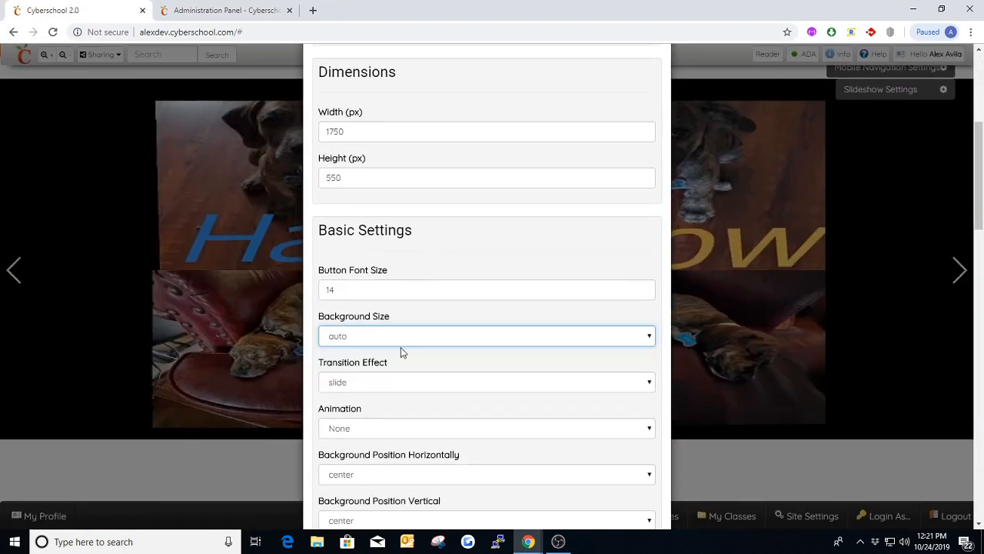
{"action": "scroll", "coordinate": [411, 289], "scroll_direction": "up", "scroll_amount": 5}
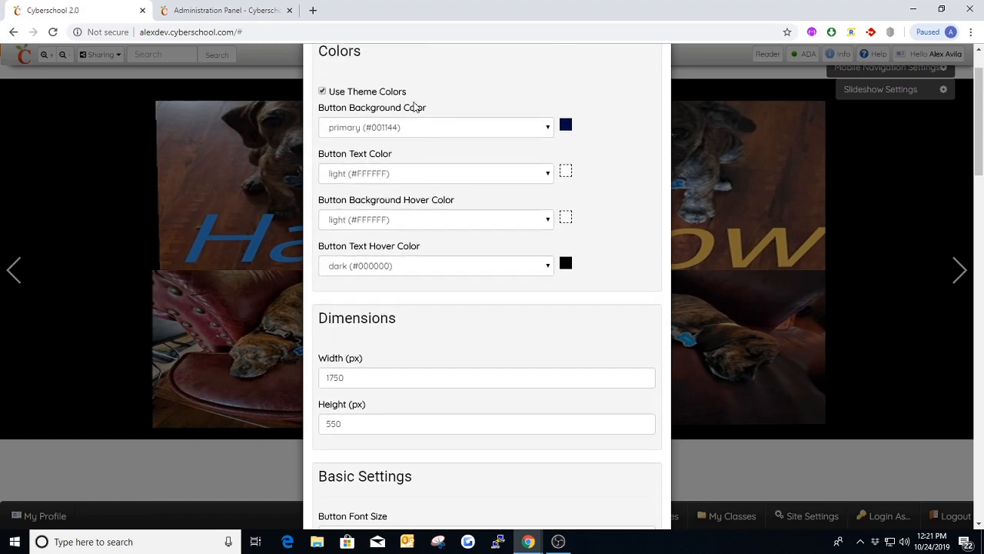
{"action": "left_click", "coordinate": [384, 86]}
{"action": "scroll", "coordinate": [443, 305], "scroll_direction": "down", "scroll_amount": 3}
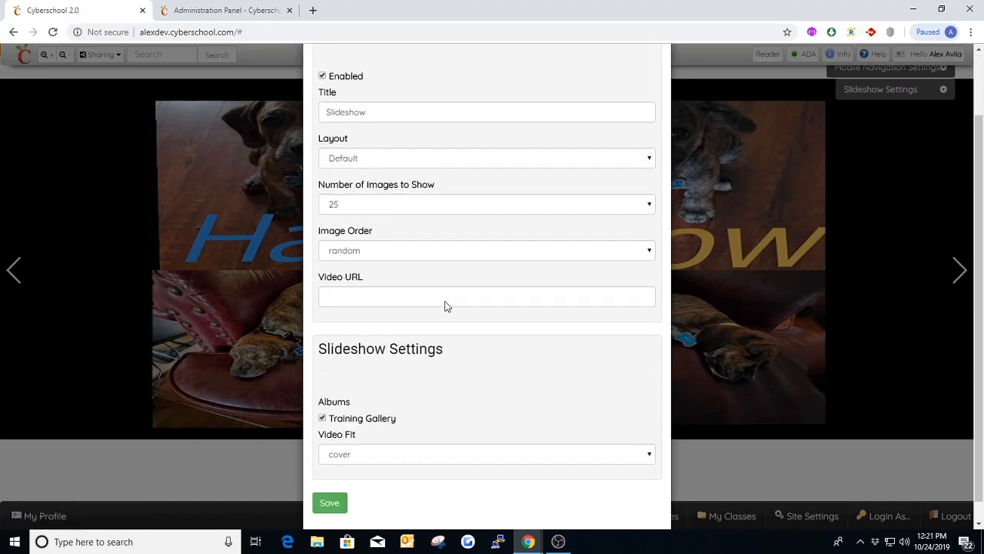
{"action": "left_click", "coordinate": [332, 482]}
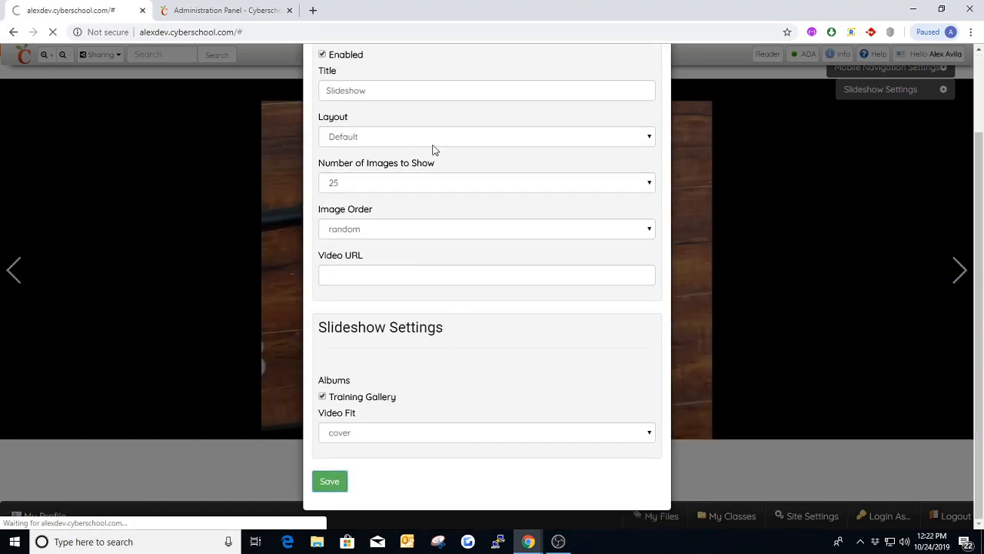
{"action": "scroll", "coordinate": [372, 221], "scroll_direction": "down", "scroll_amount": 3}
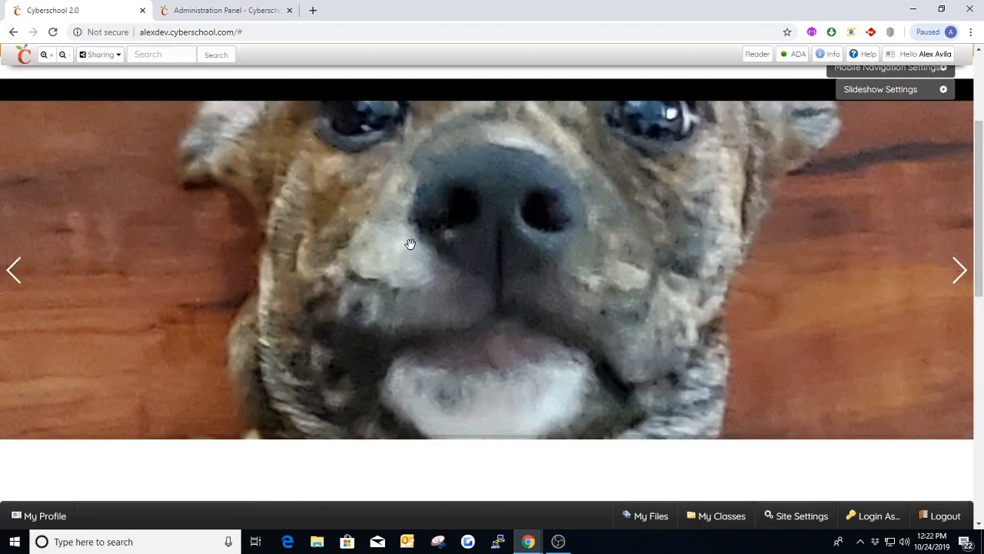
{"action": "left_click", "coordinate": [958, 269]}
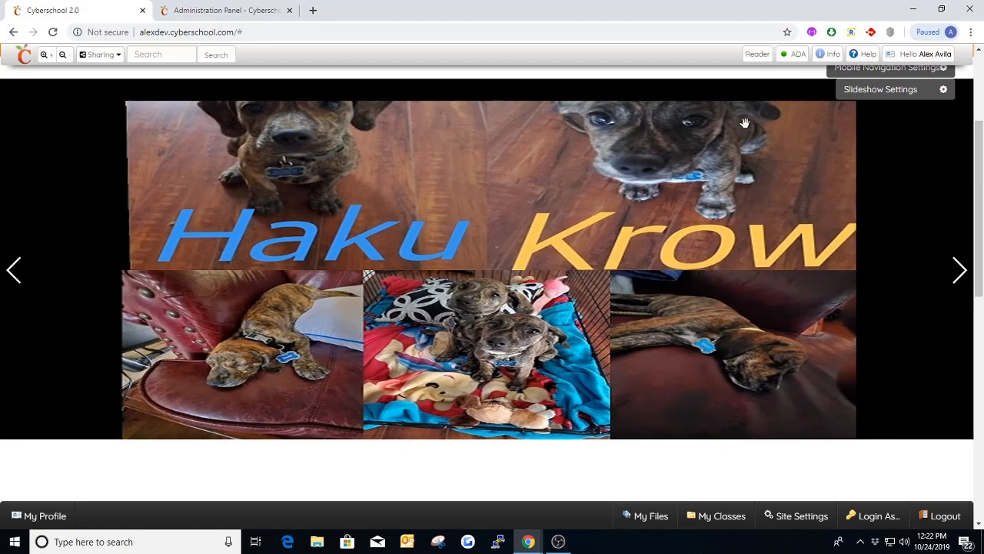
Change the slideshow's Background Size to unset and save the settings.
{"action": "left_click", "coordinate": [857, 92]}
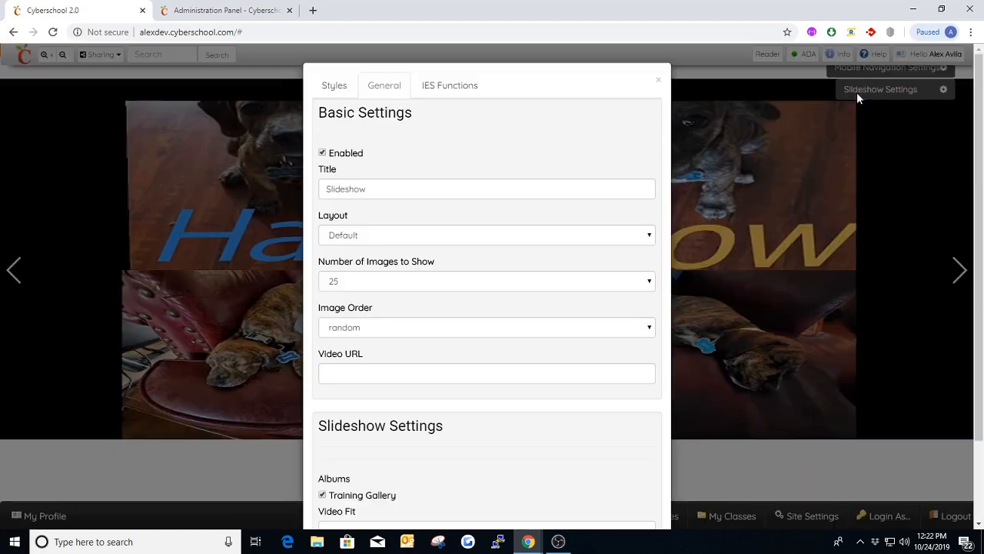
{"action": "left_click", "coordinate": [335, 88]}
{"action": "scroll", "coordinate": [531, 284], "scroll_direction": "down", "scroll_amount": 3}
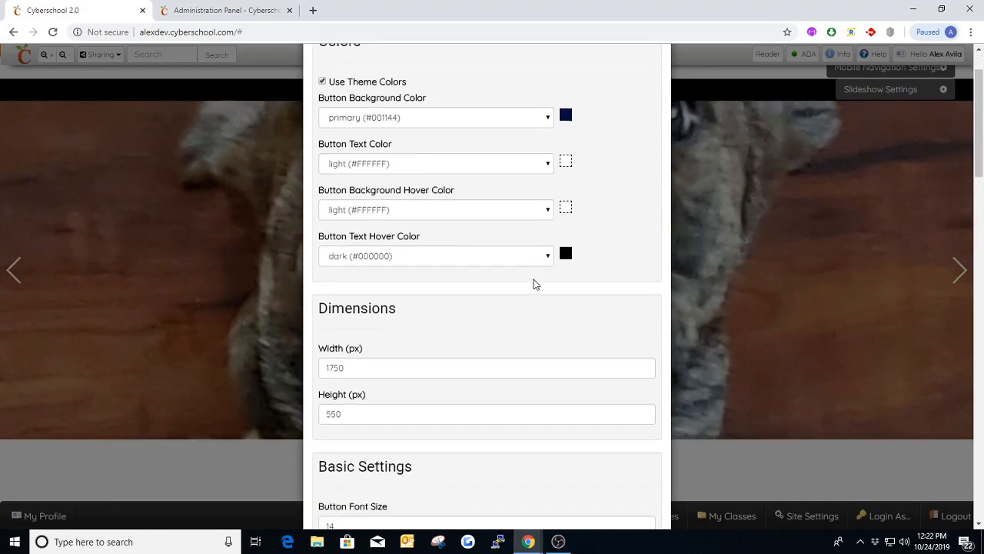
{"action": "scroll", "coordinate": [520, 282], "scroll_direction": "down", "scroll_amount": 2}
{"action": "left_click", "coordinate": [367, 278]}
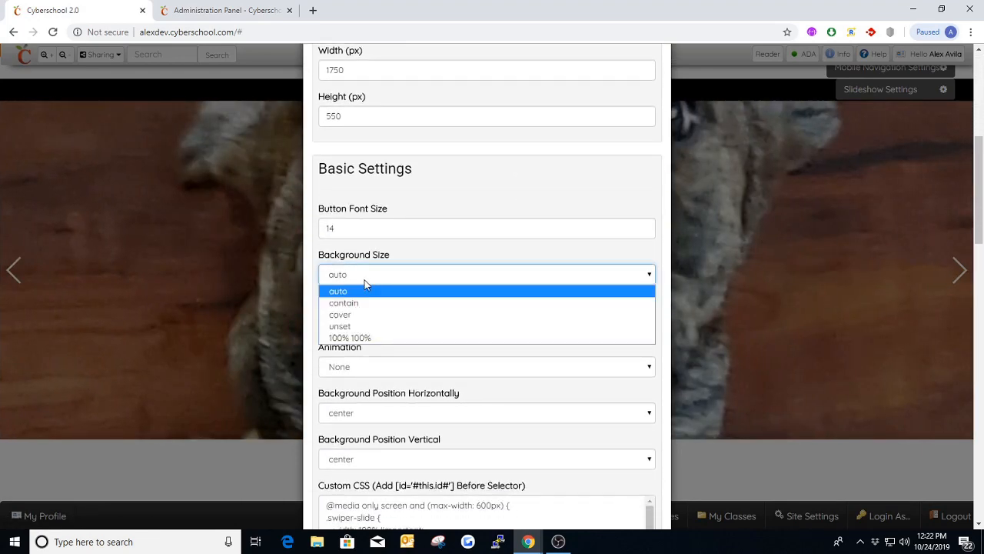
{"action": "left_click", "coordinate": [354, 326]}
{"action": "scroll", "coordinate": [444, 280], "scroll_direction": "down", "scroll_amount": 8}
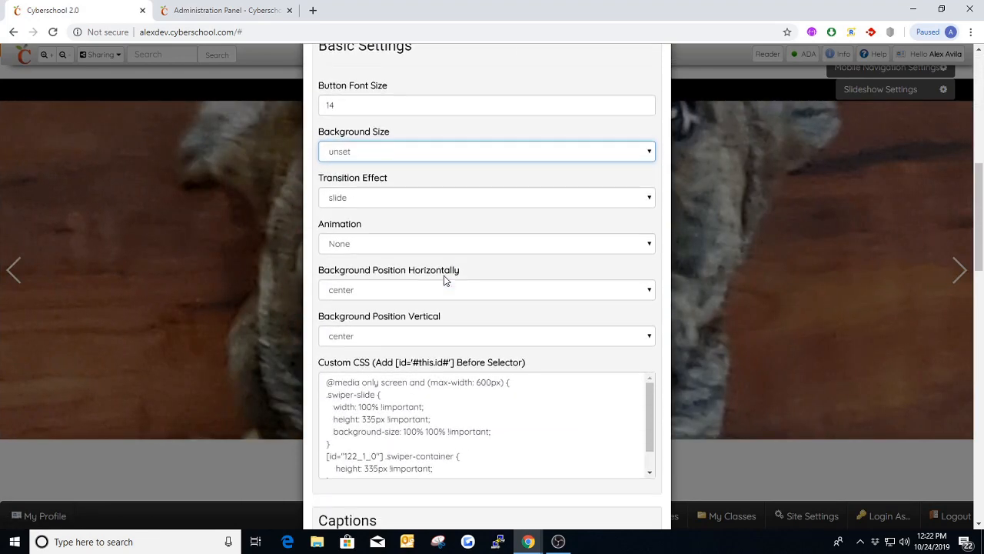
{"action": "scroll", "coordinate": [408, 359], "scroll_direction": "down", "scroll_amount": 8}
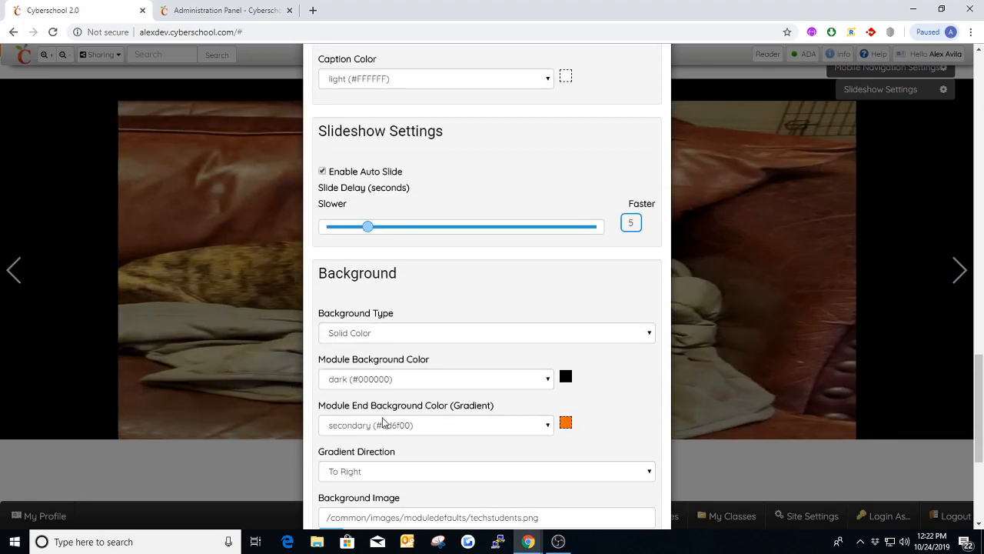
{"action": "left_click", "coordinate": [320, 494]}
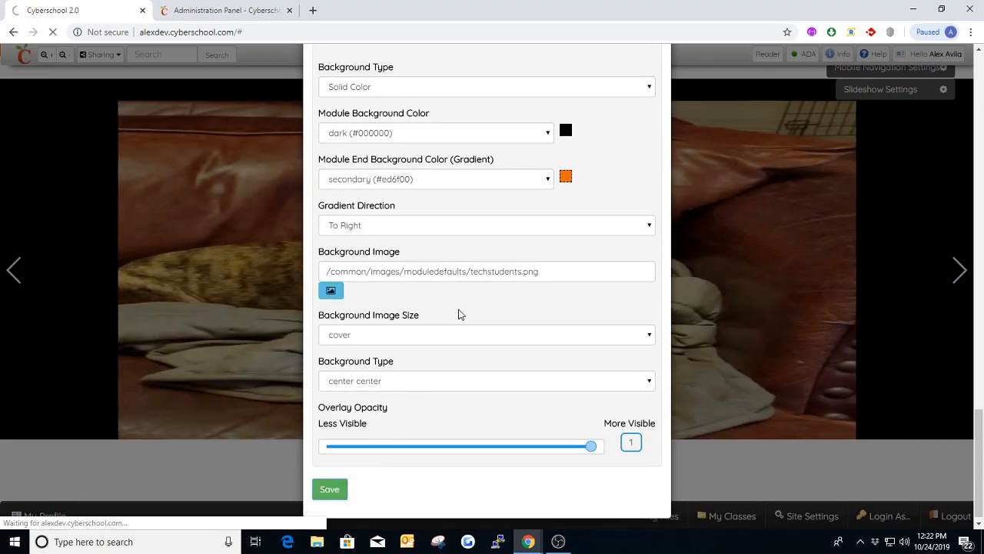
{"action": "scroll", "coordinate": [559, 219], "scroll_direction": "down", "scroll_amount": 3}
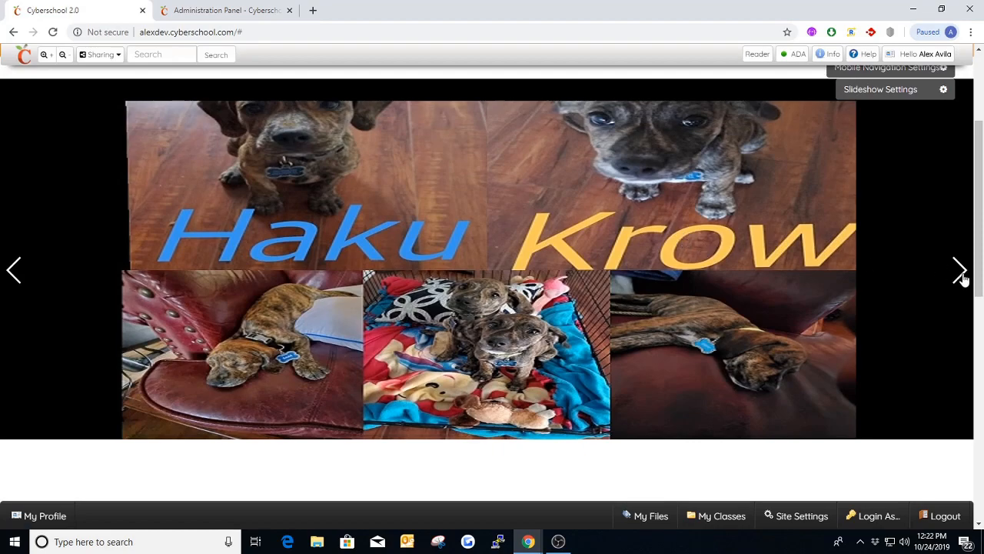
Advance through the homepage slides to examine how the unset background size displays each image.
{"action": "left_click", "coordinate": [960, 270]}
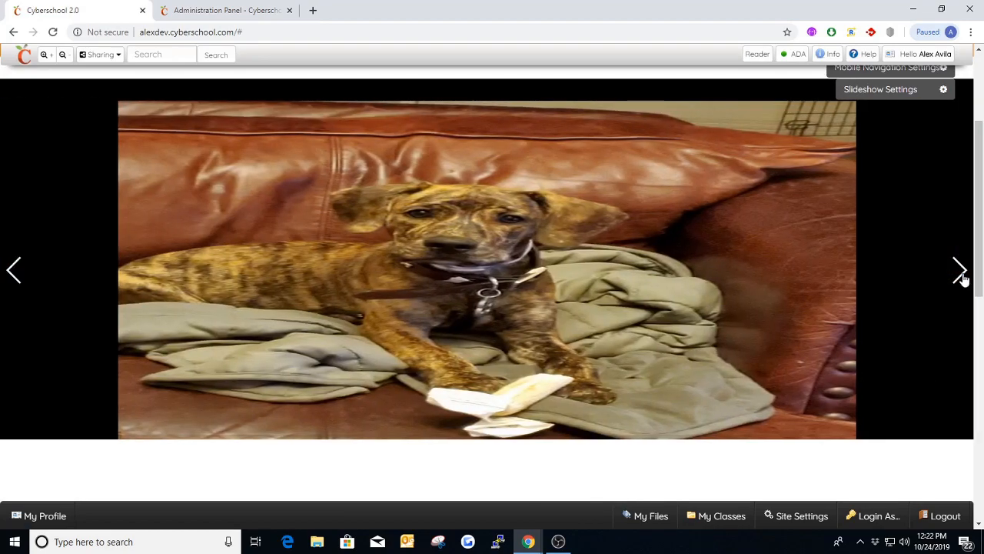
{"action": "left_click", "coordinate": [960, 270]}
{"action": "left_click", "coordinate": [961, 270]}
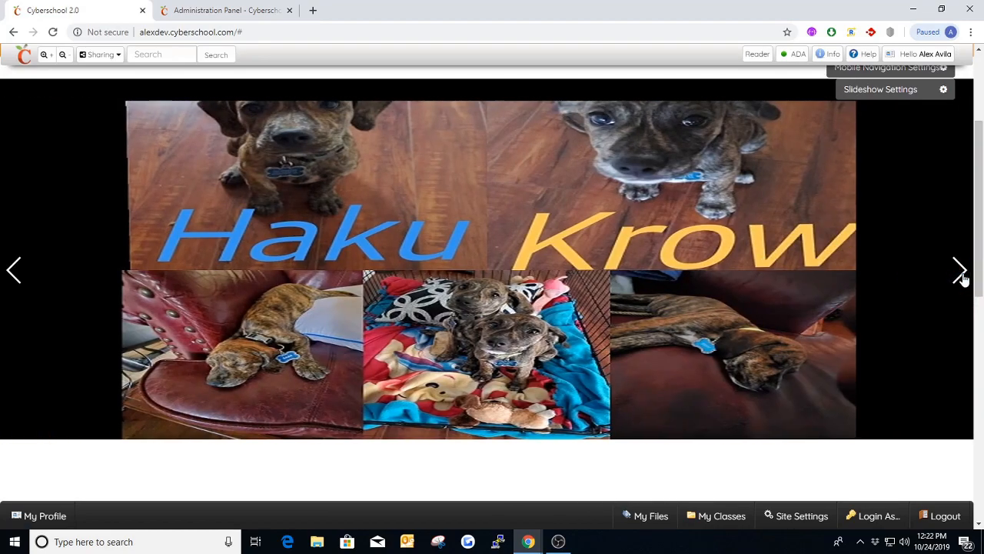
{"action": "left_click", "coordinate": [960, 271]}
{"action": "left_click", "coordinate": [960, 271]}
{"action": "left_click", "coordinate": [960, 271]}
Reopen the slideshow's style settings, set the Background Size to 100% 100%, and save.
{"action": "left_click", "coordinate": [876, 91]}
{"action": "left_click", "coordinate": [338, 88]}
{"action": "scroll", "coordinate": [487, 269], "scroll_direction": "down", "scroll_amount": 3}
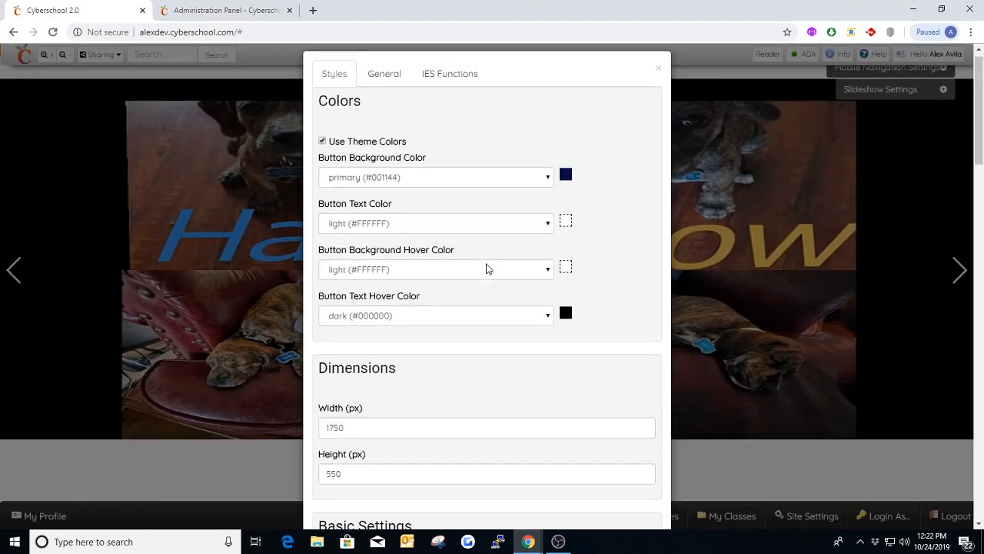
{"action": "scroll", "coordinate": [487, 269], "scroll_direction": "down", "scroll_amount": 2}
{"action": "left_click", "coordinate": [399, 280]}
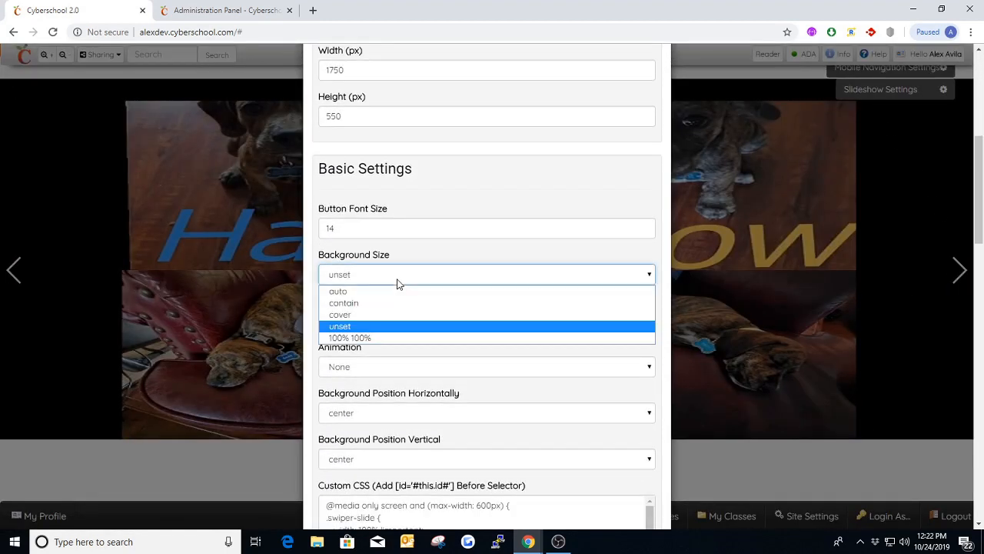
{"action": "left_click", "coordinate": [365, 339]}
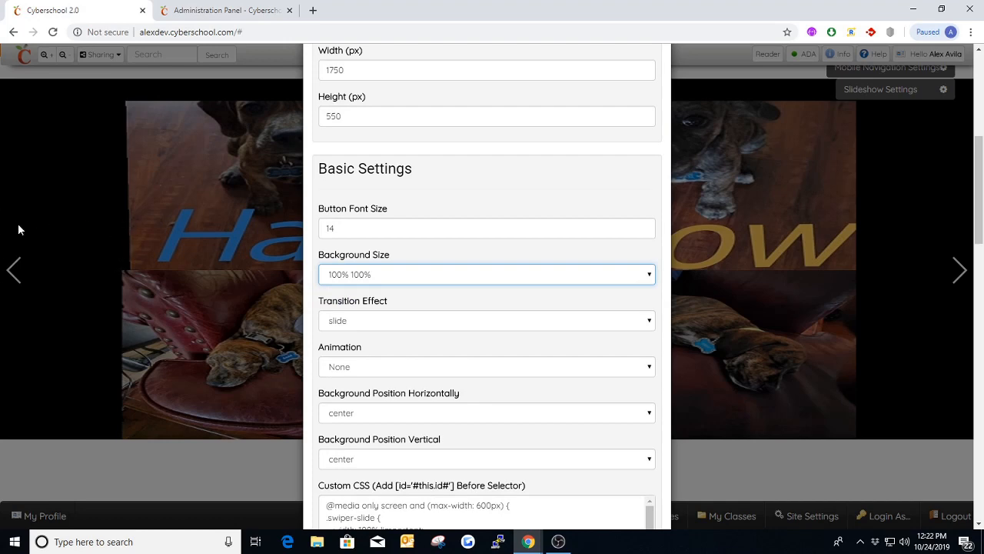
{"action": "scroll", "coordinate": [410, 343], "scroll_direction": "down", "scroll_amount": 15}
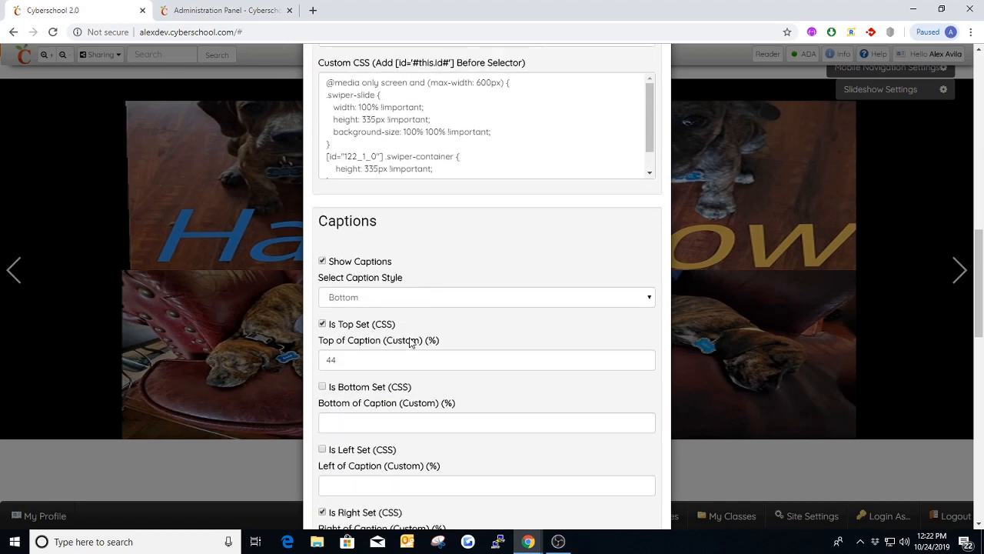
{"action": "scroll", "coordinate": [372, 422], "scroll_direction": "down", "scroll_amount": 5}
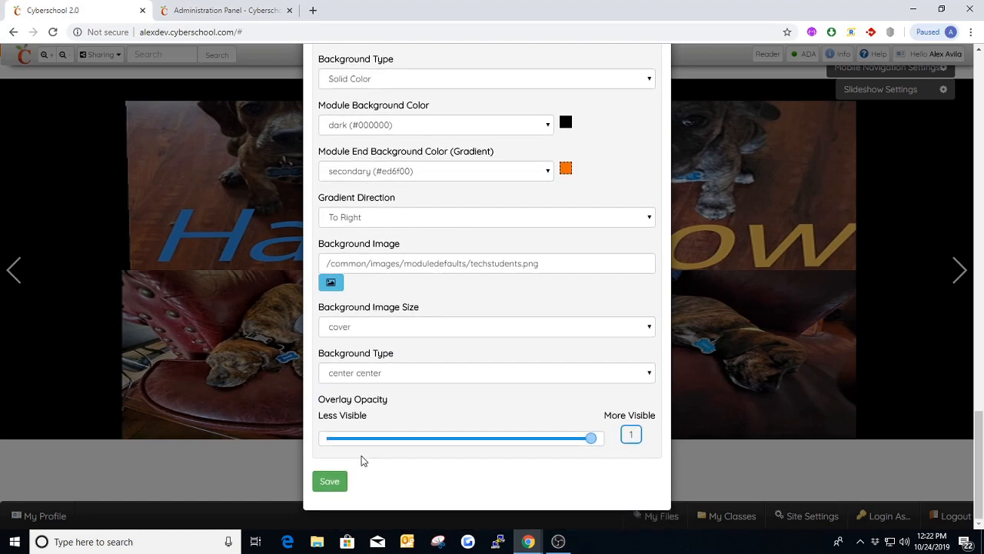
{"action": "left_click", "coordinate": [332, 478]}
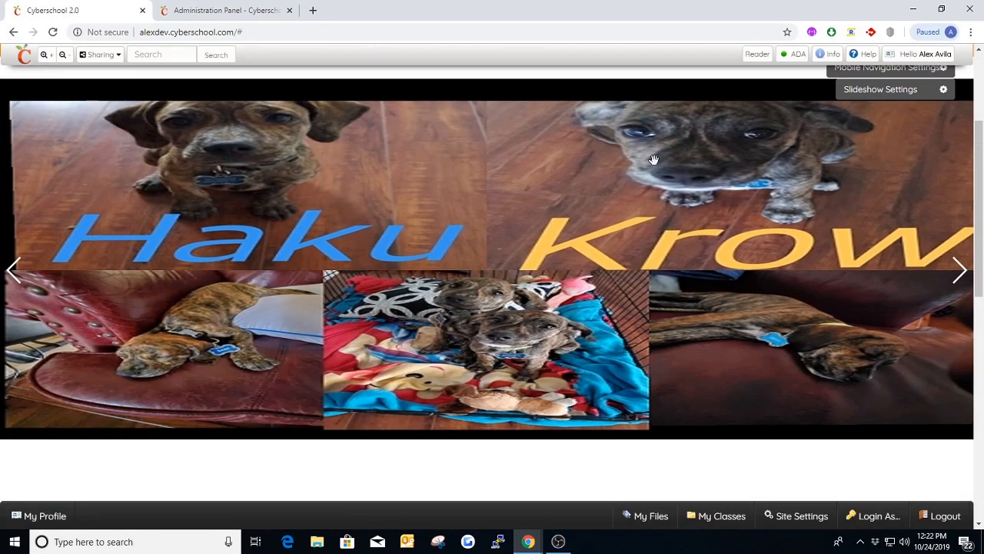
Advance through the homepage slides to examine how the 100% 100% background size displays each image.
{"action": "left_click", "coordinate": [961, 275]}
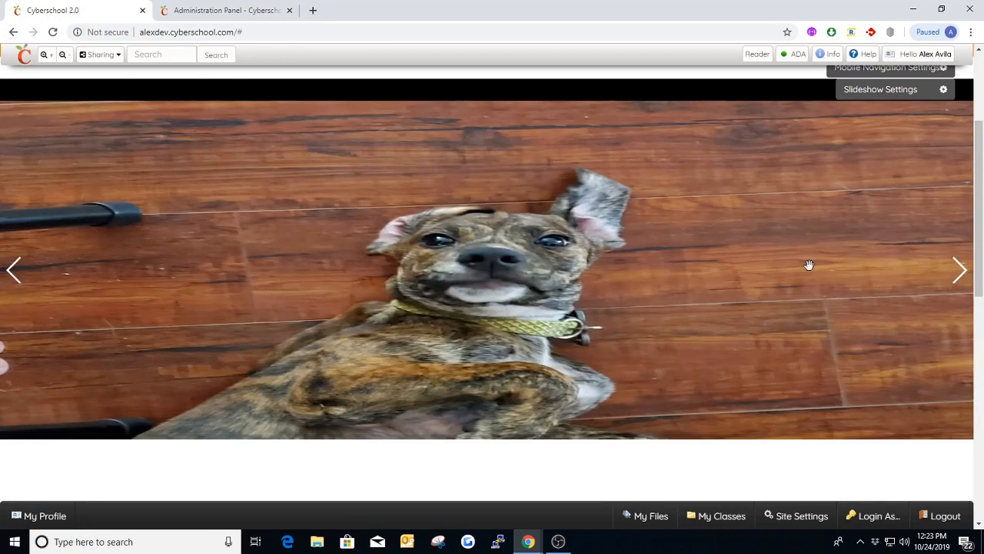
{"action": "left_click", "coordinate": [961, 273]}
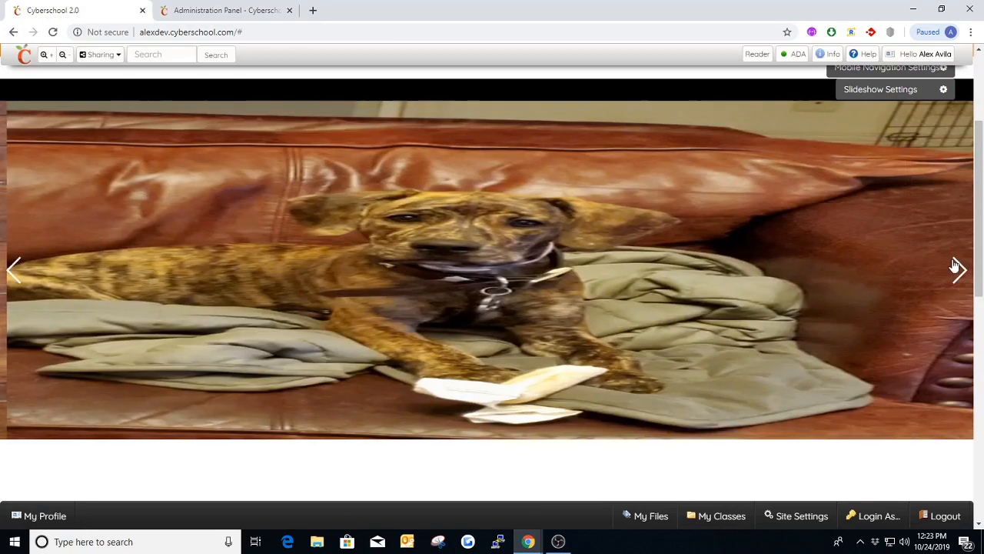
{"action": "left_click", "coordinate": [958, 277]}
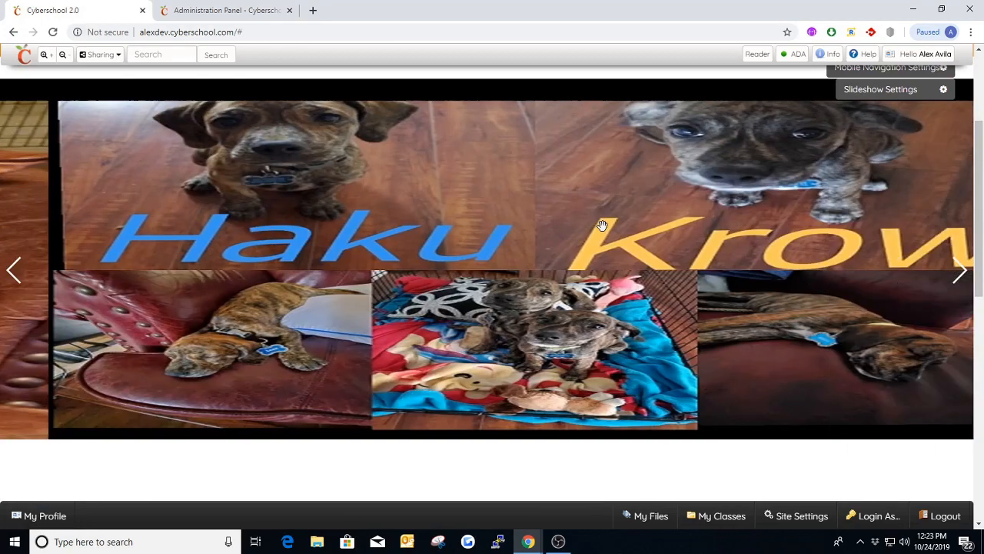
{"action": "left_click", "coordinate": [958, 273]}
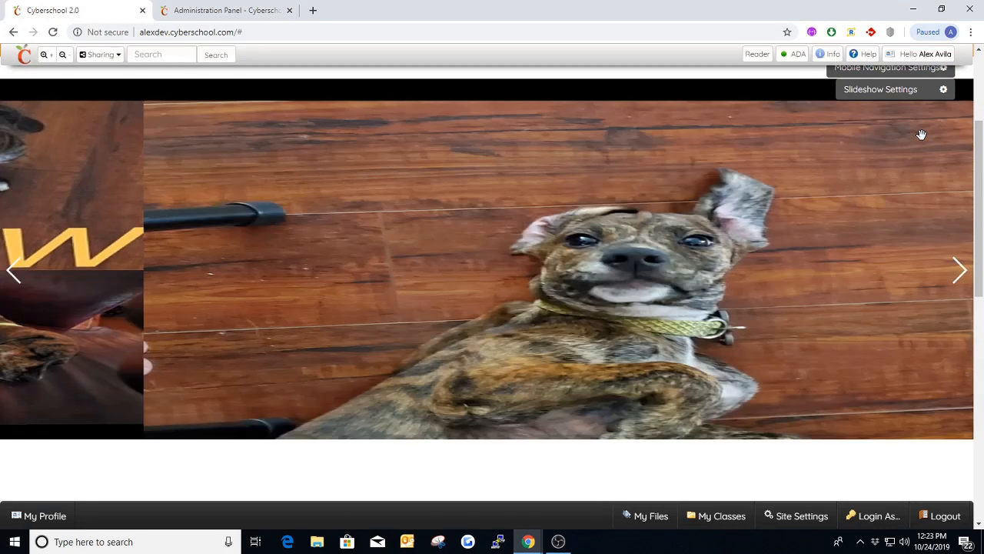
Reopen the slideshow's style settings and set the Background Size back to cover.
{"action": "left_click", "coordinate": [893, 88]}
{"action": "left_click", "coordinate": [334, 85]}
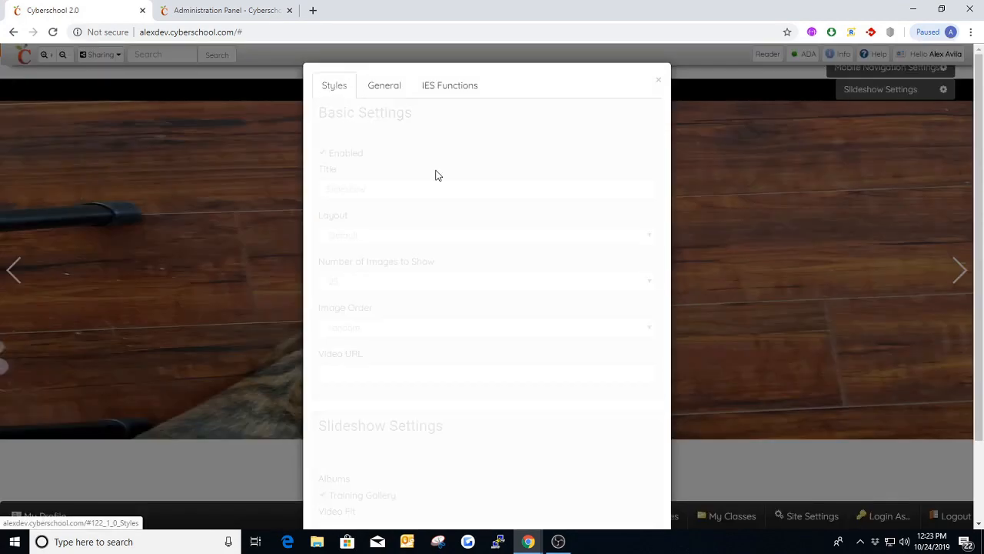
{"action": "scroll", "coordinate": [451, 281], "scroll_direction": "down", "scroll_amount": 8}
{"action": "left_click", "coordinate": [405, 335]}
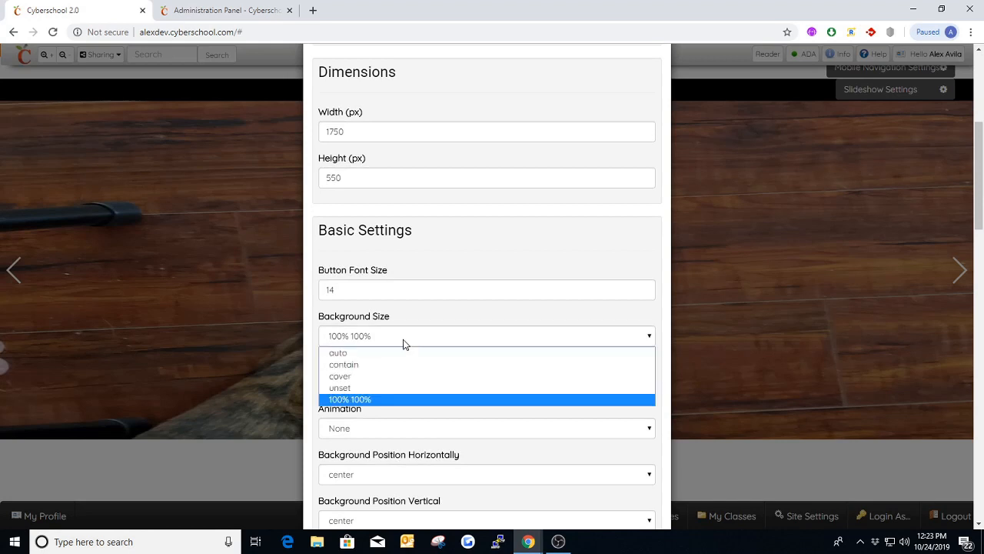
{"action": "left_click", "coordinate": [358, 377]}
Set the slideshow's Transition Effect to fade.
{"action": "scroll", "coordinate": [444, 370], "scroll_direction": "down", "scroll_amount": 1}
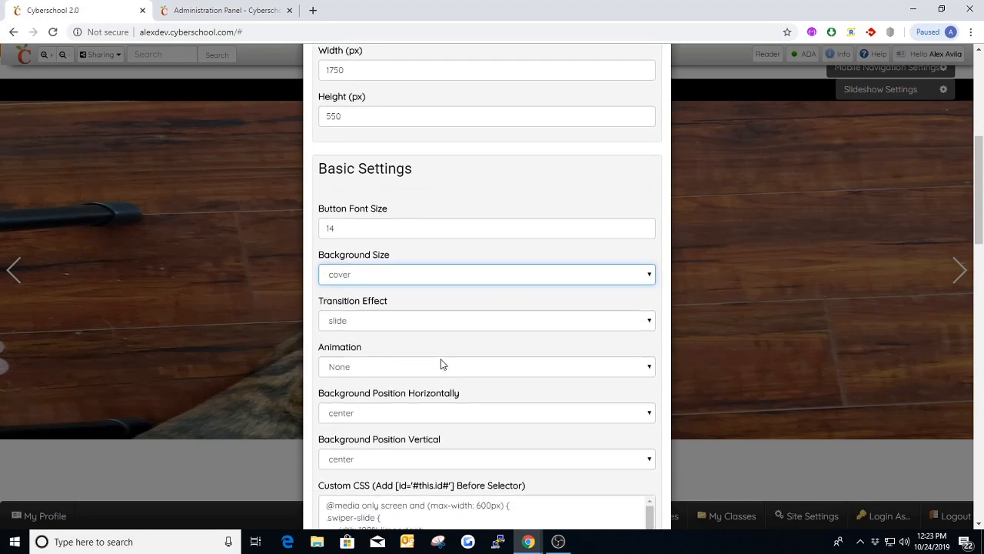
{"action": "left_click", "coordinate": [425, 322]}
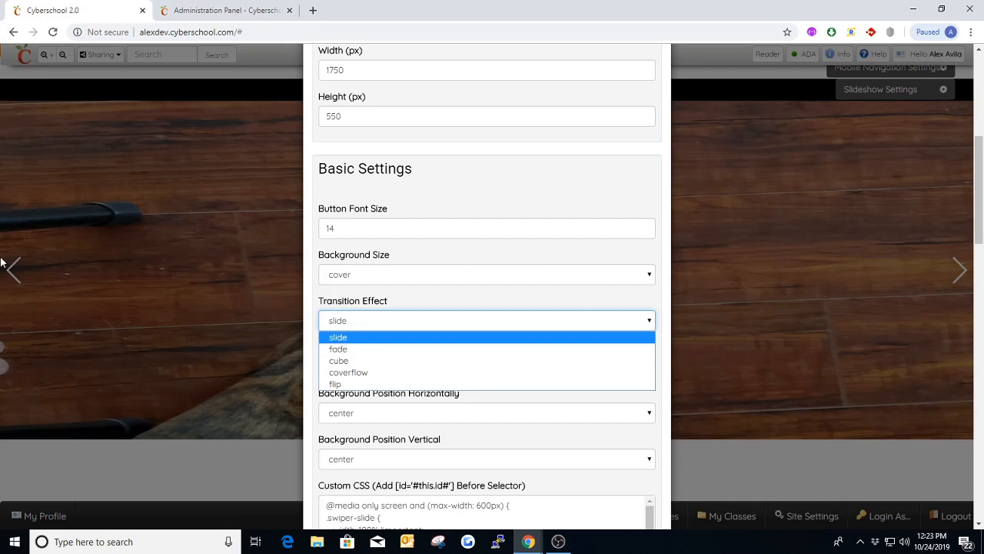
{"action": "left_click", "coordinate": [350, 350]}
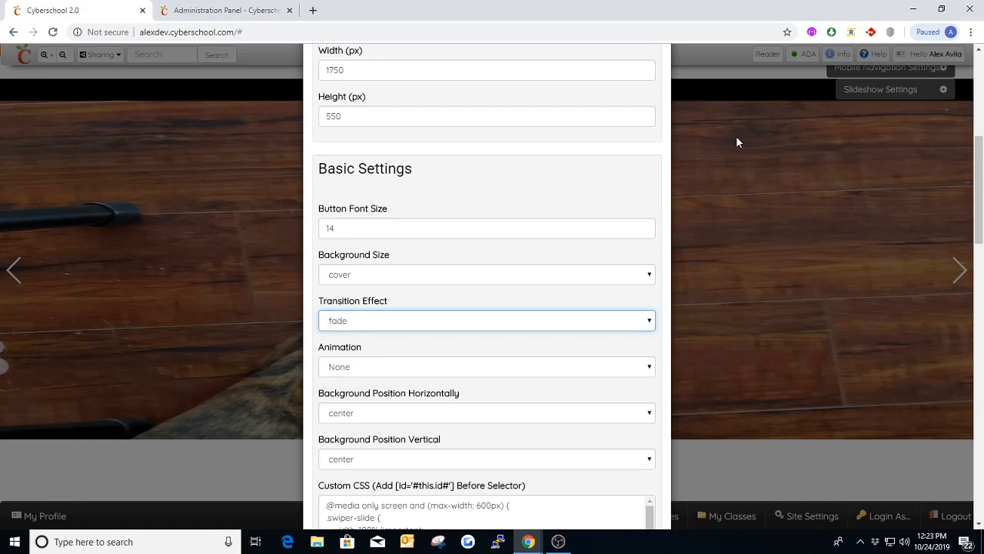
Set the slideshow's Transition Effect to cube and save the style settings.
{"action": "left_click", "coordinate": [504, 320]}
{"action": "left_click", "coordinate": [355, 360]}
{"action": "scroll", "coordinate": [385, 342], "scroll_direction": "down", "scroll_amount": 5}
{"action": "scroll", "coordinate": [392, 340], "scroll_direction": "down", "scroll_amount": 10}
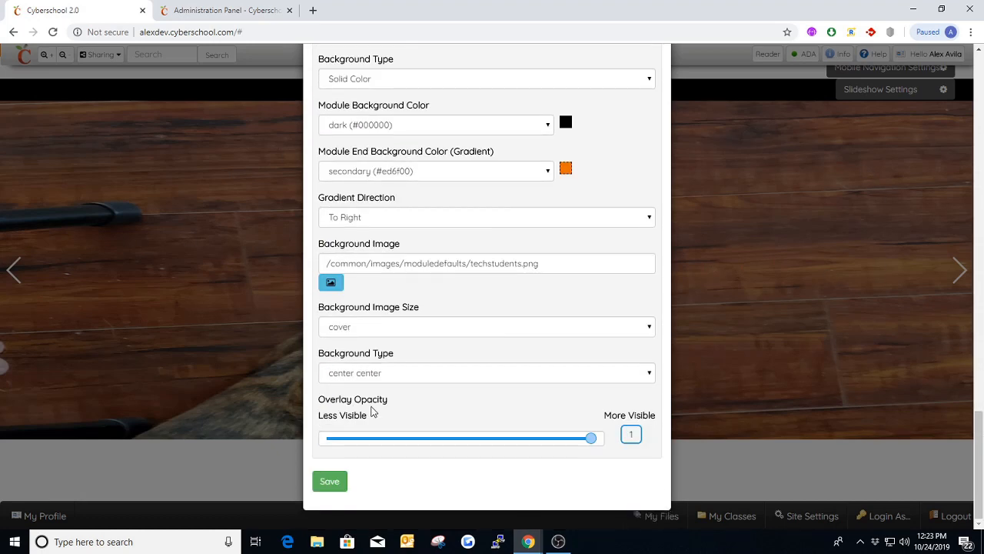
{"action": "left_click", "coordinate": [330, 481]}
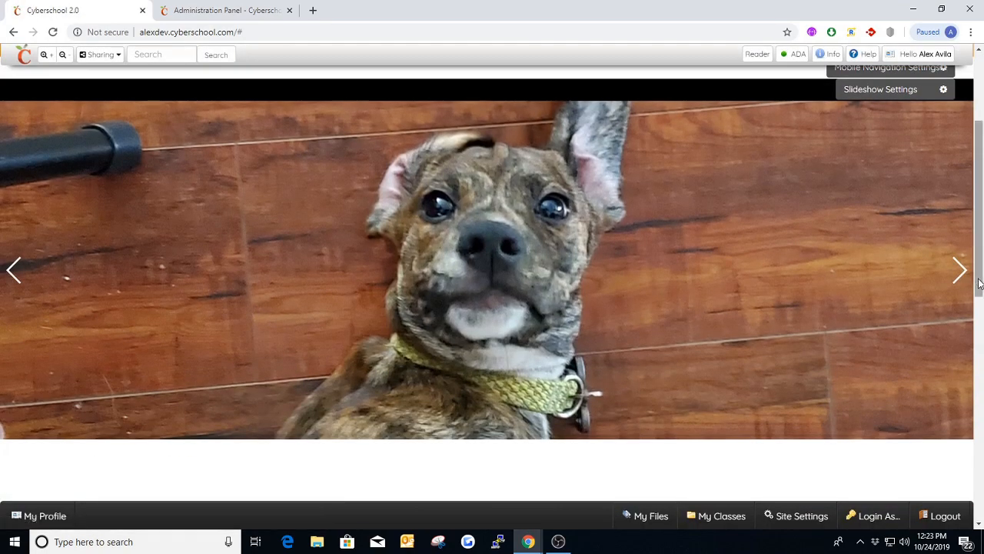
Advance repeatedly through the homepage slides to examine the cube transition between images.
{"action": "left_click", "coordinate": [960, 272]}
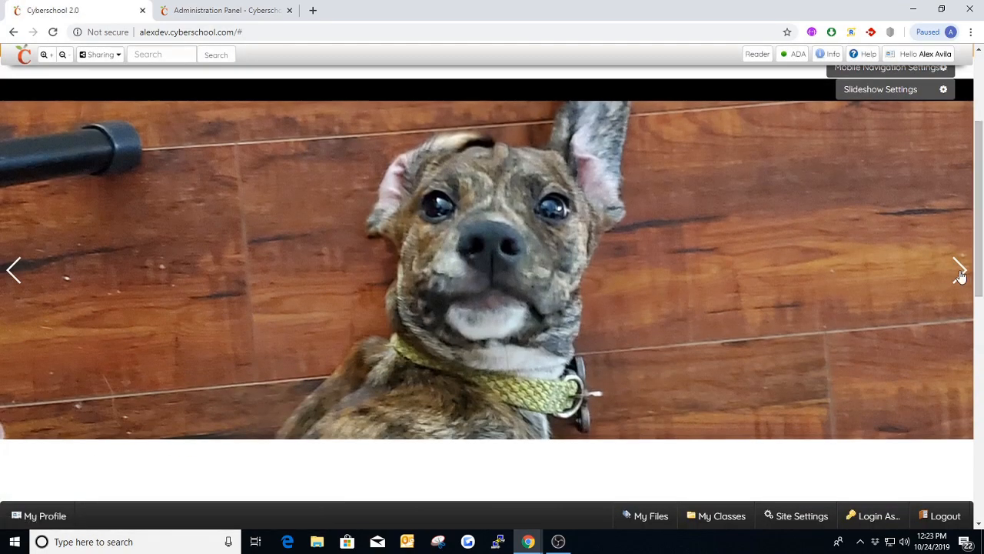
{"action": "left_click", "coordinate": [959, 273]}
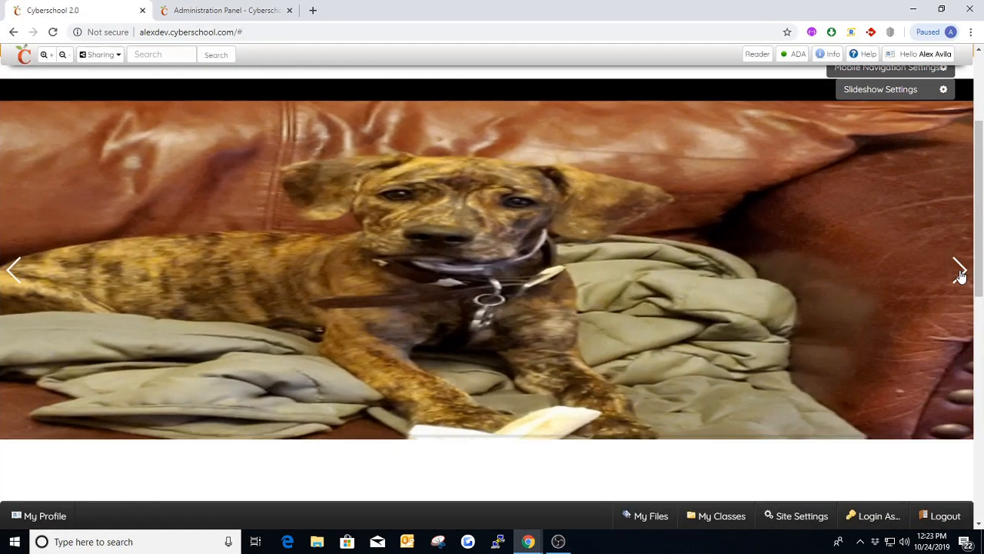
{"action": "left_click", "coordinate": [960, 272]}
{"action": "left_click", "coordinate": [960, 272]}
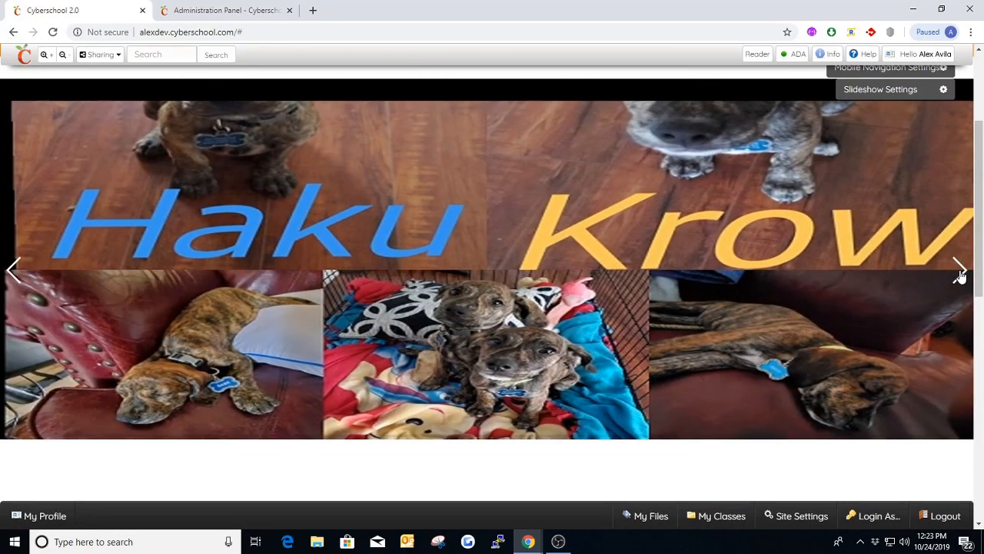
{"action": "left_click", "coordinate": [959, 272]}
{"action": "left_click", "coordinate": [960, 272]}
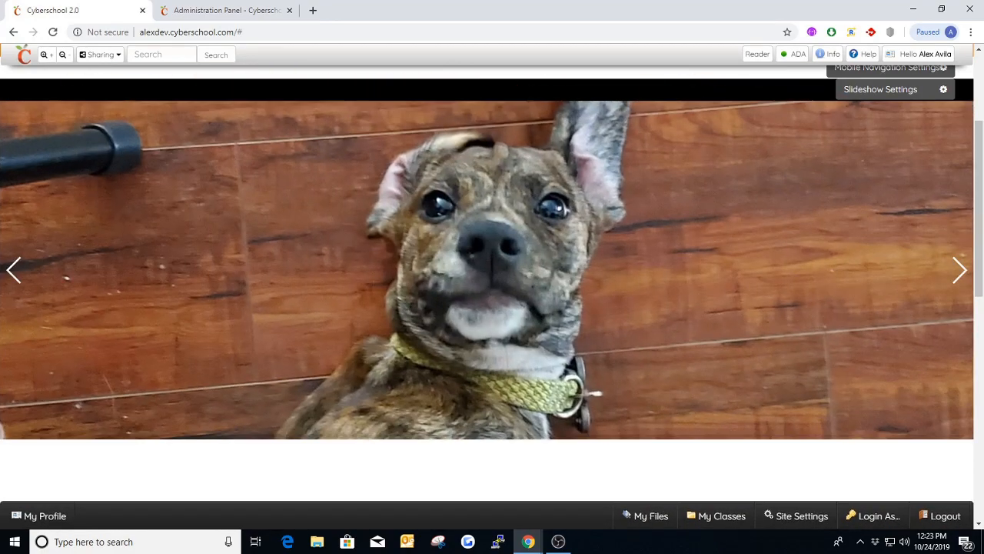
{"action": "left_click", "coordinate": [958, 274]}
{"action": "left_click", "coordinate": [958, 272]}
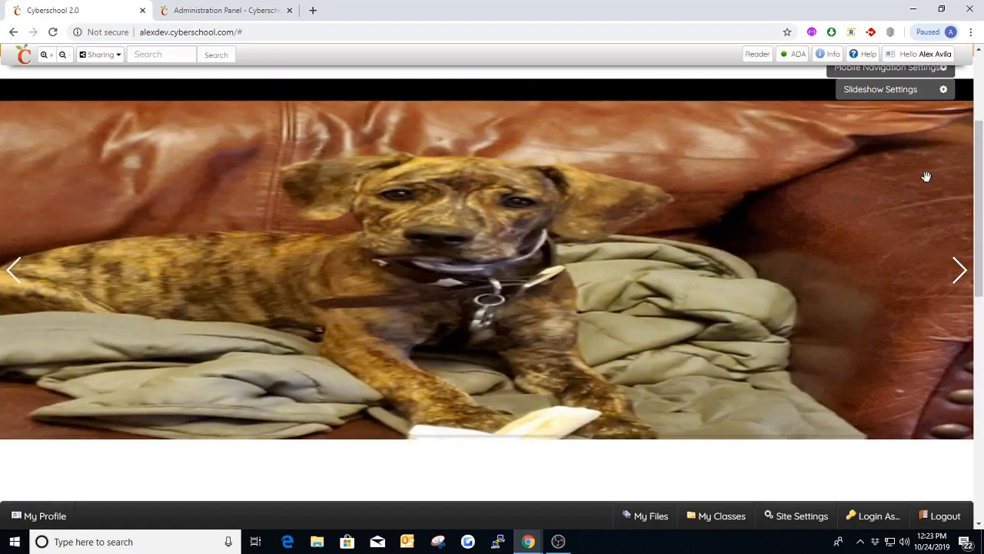
Reopen the slideshow's style settings, set the Transition Effect to coverflow, and save.
{"action": "left_click", "coordinate": [907, 94]}
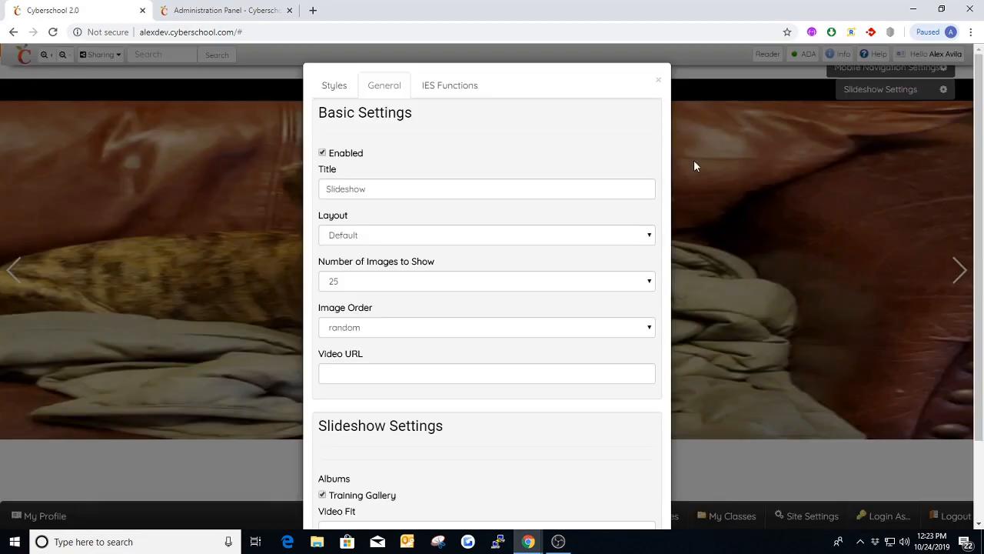
{"action": "left_click", "coordinate": [331, 86]}
{"action": "scroll", "coordinate": [409, 321], "scroll_direction": "down", "scroll_amount": 4}
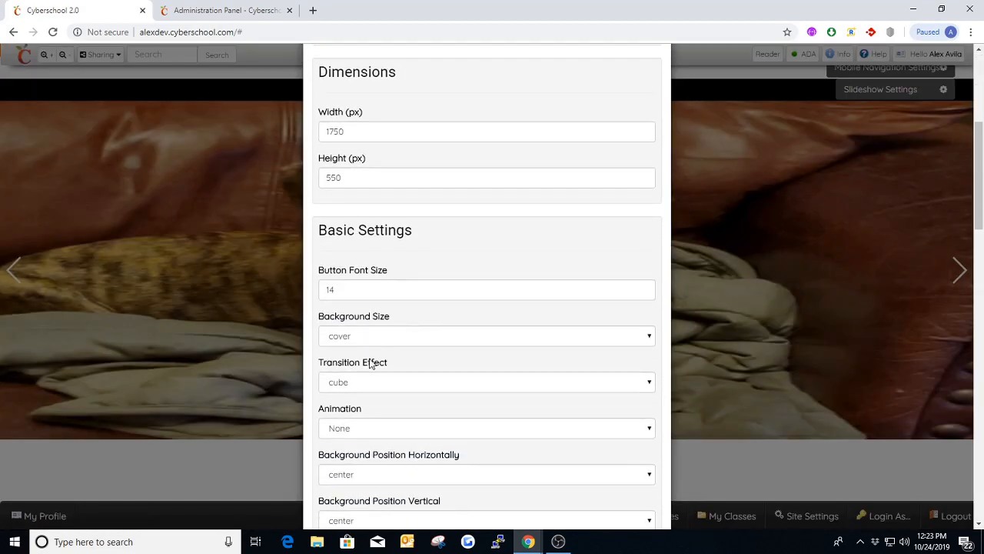
{"action": "left_click", "coordinate": [378, 386]}
{"action": "left_click", "coordinate": [361, 434]}
{"action": "scroll", "coordinate": [364, 435], "scroll_direction": "down", "scroll_amount": 12}
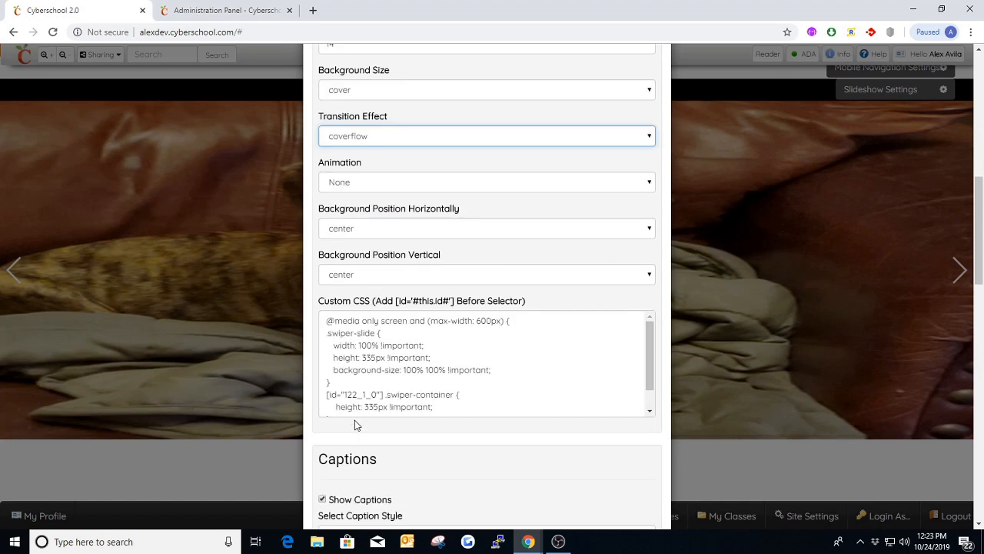
{"action": "scroll", "coordinate": [347, 519], "scroll_direction": "down", "scroll_amount": 4}
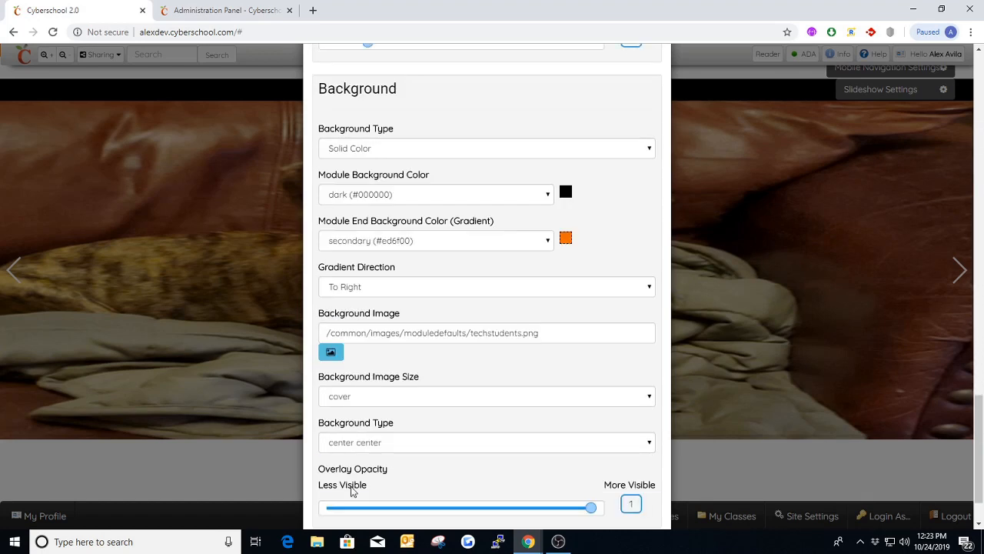
{"action": "left_click", "coordinate": [338, 485]}
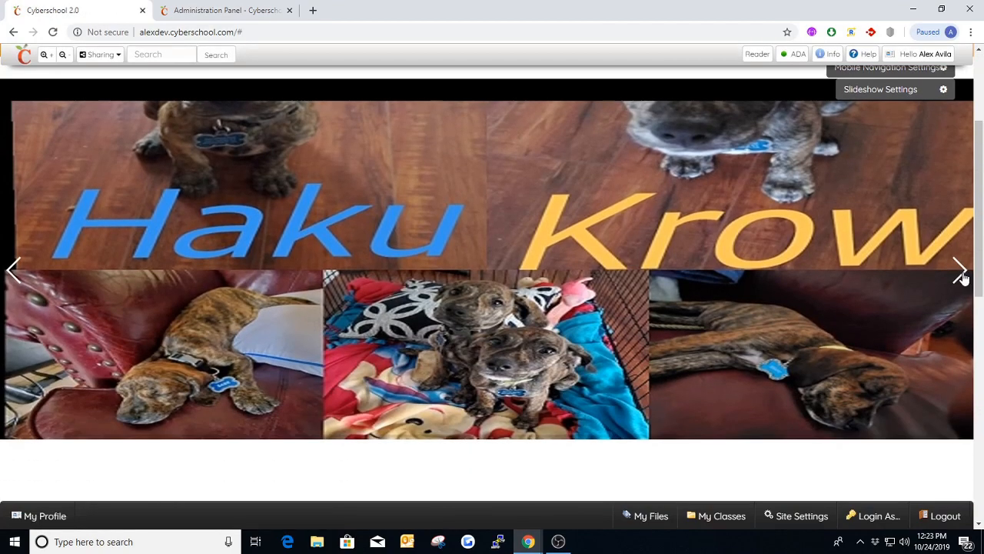
Advance through the homepage slides to examine the coverflow transition between images.
{"action": "left_click", "coordinate": [960, 273]}
{"action": "left_click", "coordinate": [960, 273]}
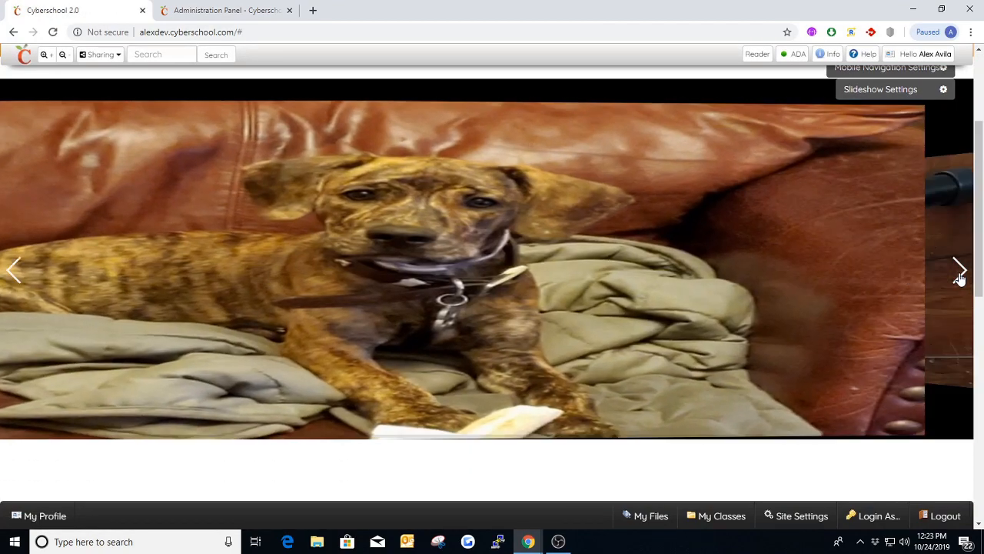
{"action": "left_click", "coordinate": [961, 275]}
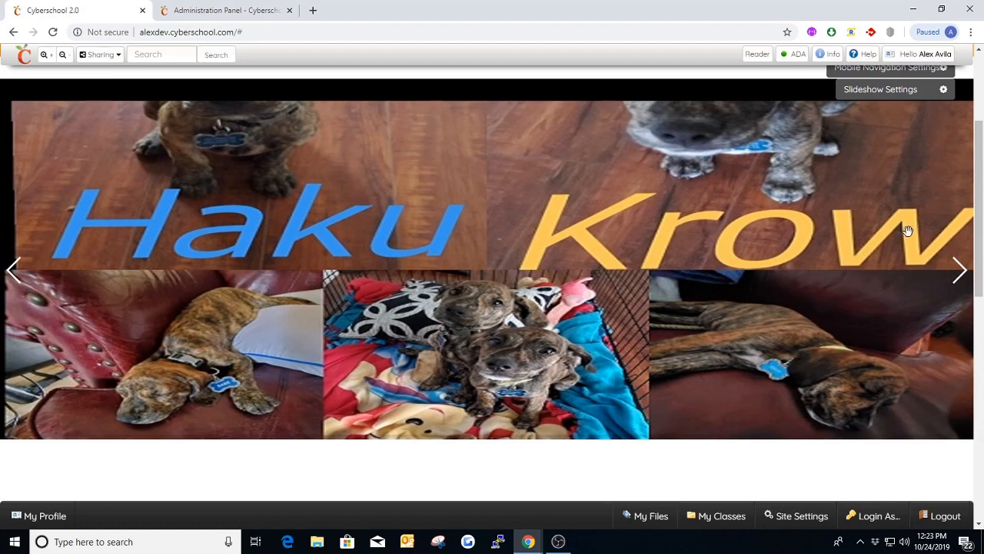
{"action": "left_click", "coordinate": [960, 273]}
{"action": "left_click", "coordinate": [960, 275]}
Reopen the slideshow's style settings, set the Transition Effect to flip, and save.
{"action": "left_click", "coordinate": [886, 90]}
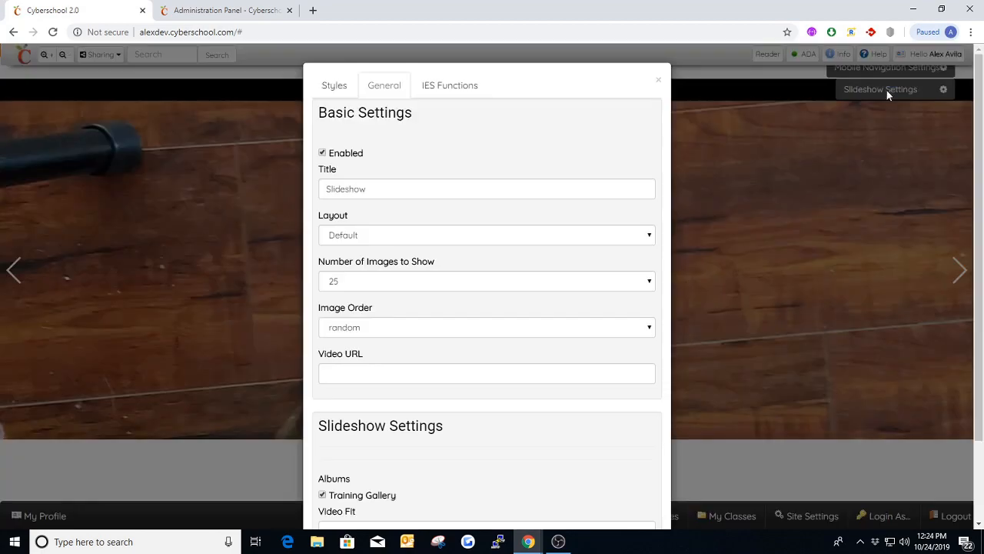
{"action": "left_click", "coordinate": [339, 86]}
{"action": "scroll", "coordinate": [397, 235], "scroll_direction": "down", "scroll_amount": 6}
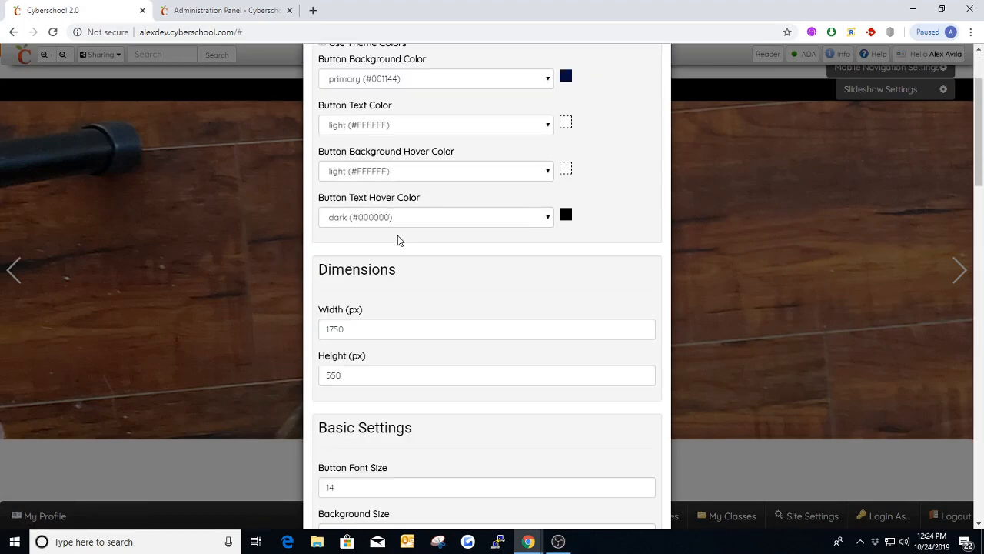
{"action": "left_click", "coordinate": [377, 216]}
{"action": "left_click", "coordinate": [376, 215]}
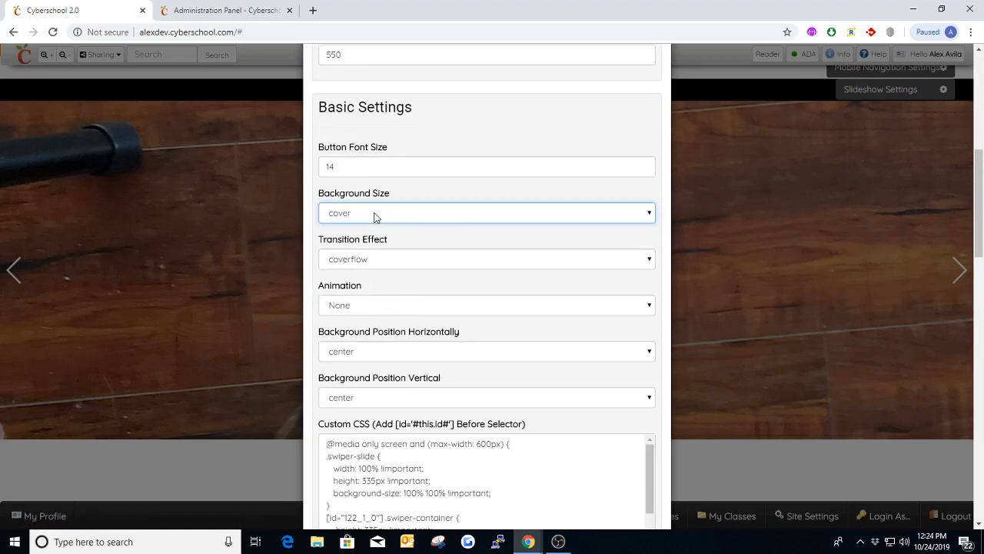
{"action": "left_click", "coordinate": [356, 262]}
{"action": "left_click", "coordinate": [366, 327]}
{"action": "scroll", "coordinate": [466, 312], "scroll_direction": "down", "scroll_amount": 10}
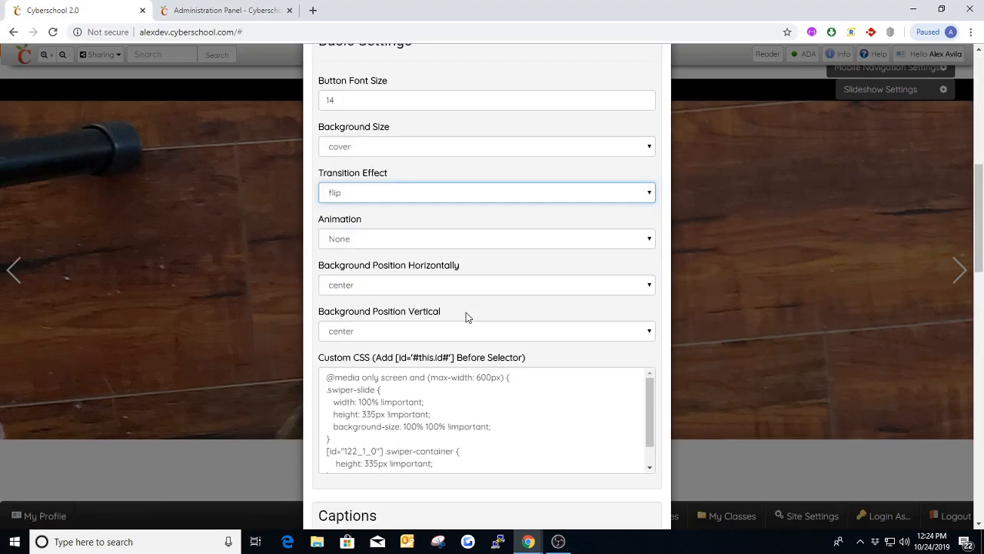
{"action": "scroll", "coordinate": [466, 312], "scroll_direction": "down", "scroll_amount": 7}
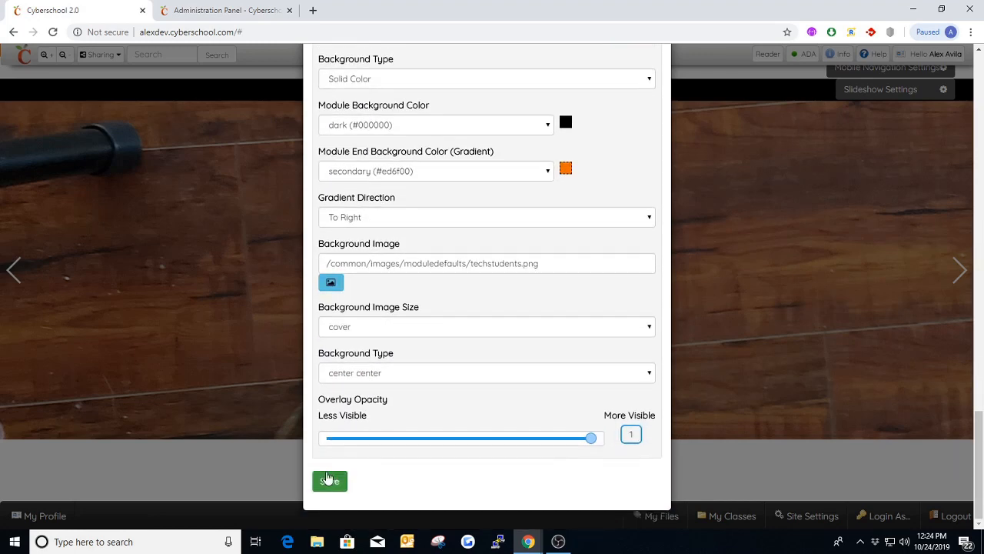
{"action": "left_click", "coordinate": [351, 479]}
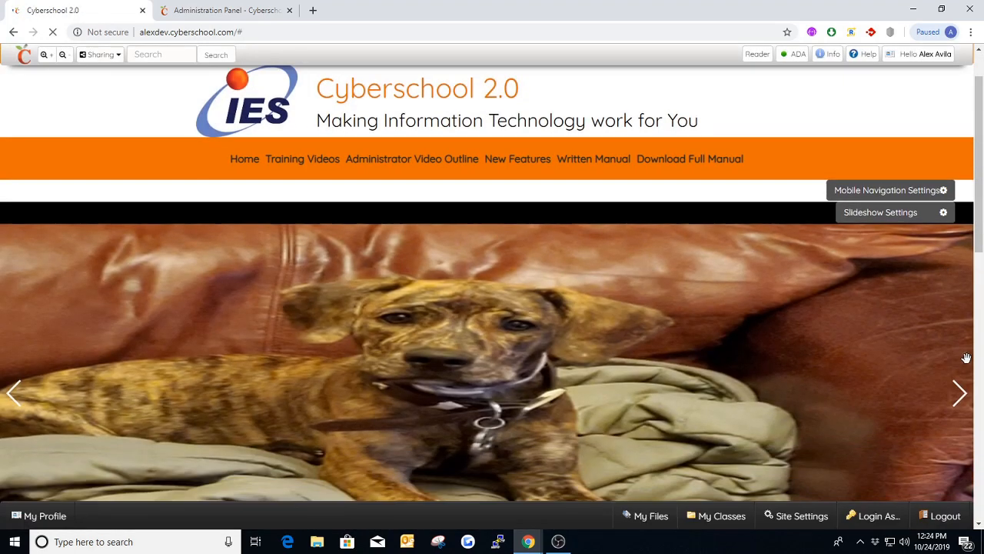
Advance through the homepage slides to examine the flip transition between images.
{"action": "left_click", "coordinate": [962, 397]}
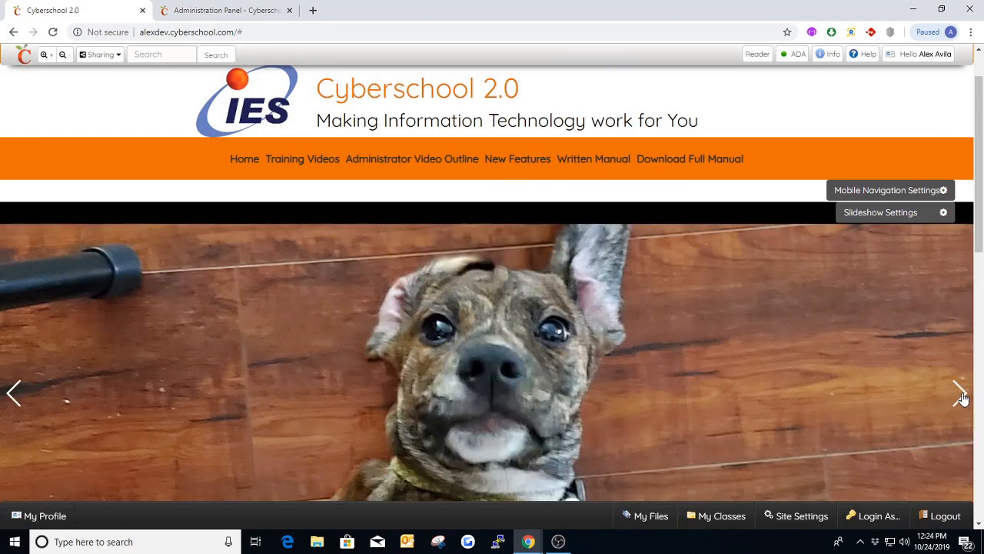
{"action": "left_click", "coordinate": [962, 397]}
{"action": "left_click", "coordinate": [961, 396]}
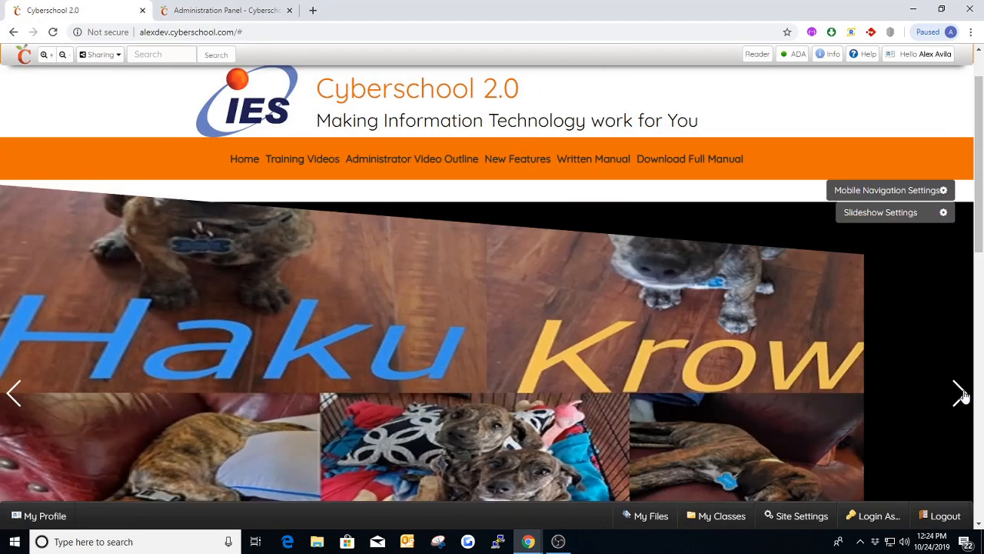
Reopen the slideshow's style settings and set the Transition Effect back to fade.
{"action": "left_click", "coordinate": [881, 213]}
{"action": "left_click", "coordinate": [334, 86]}
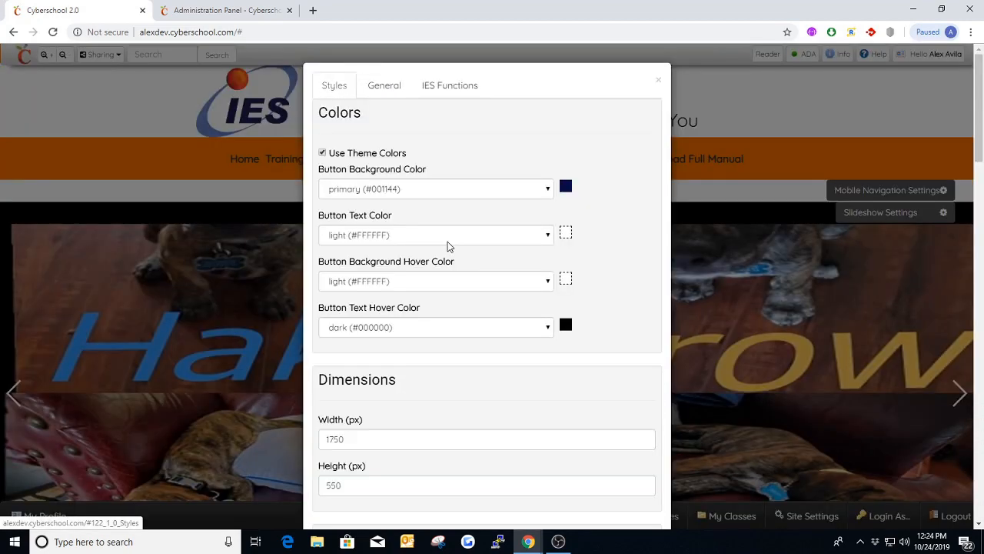
{"action": "scroll", "coordinate": [439, 284], "scroll_direction": "down", "scroll_amount": 7}
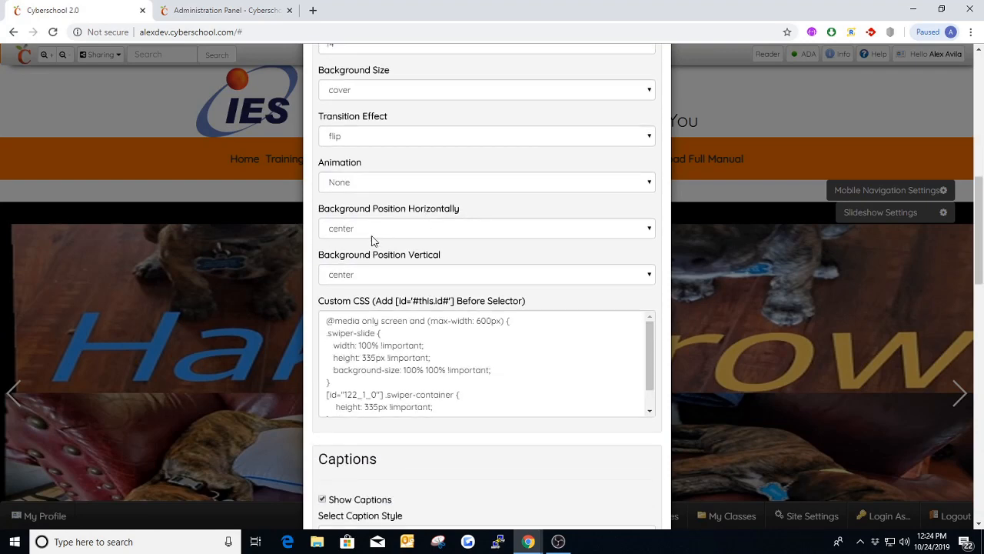
{"action": "left_click", "coordinate": [385, 138]}
{"action": "left_click", "coordinate": [408, 164]}
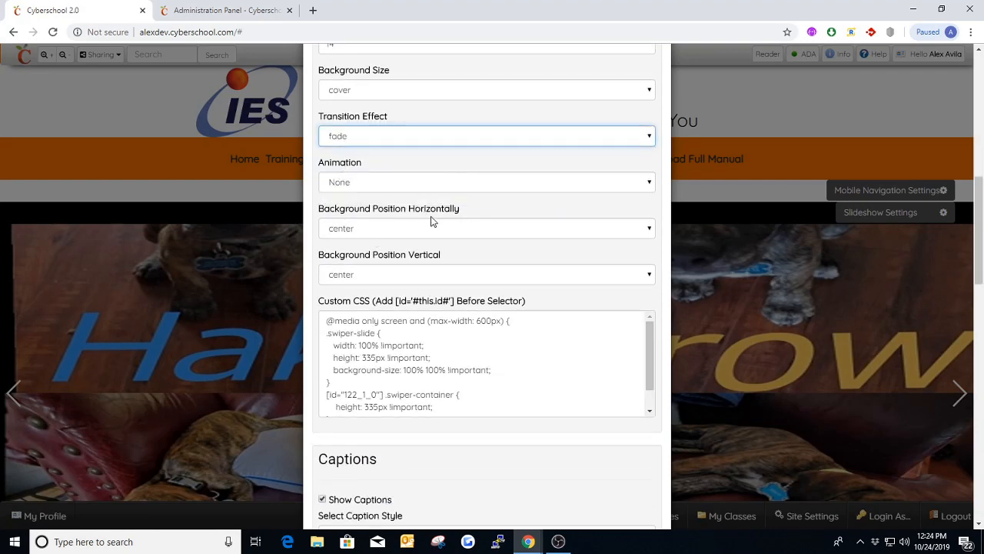
Set the slideshow's Background Position Horizontally to left in its basic style settings.
{"action": "scroll", "coordinate": [432, 221], "scroll_direction": "down", "scroll_amount": 1}
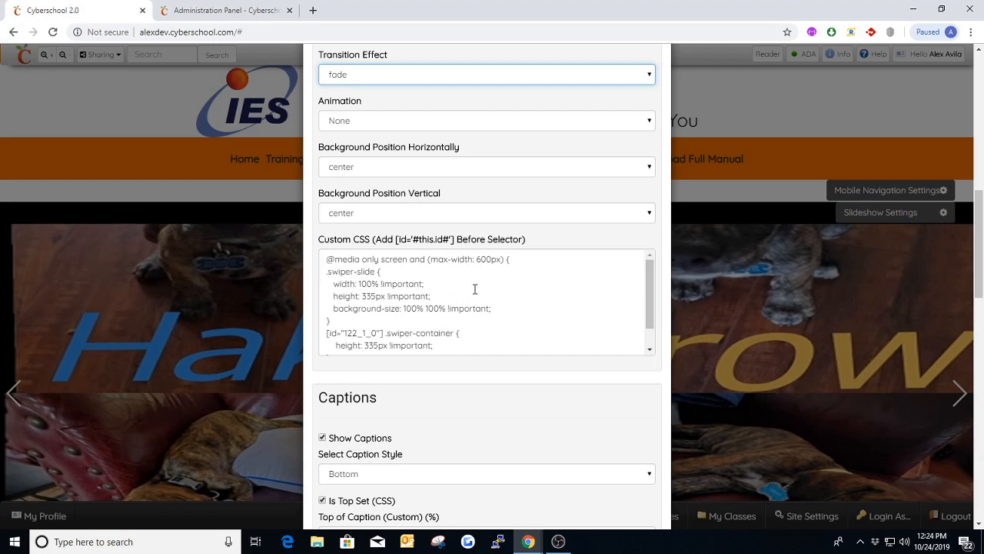
{"action": "scroll", "coordinate": [327, 168], "scroll_direction": "up", "scroll_amount": 6}
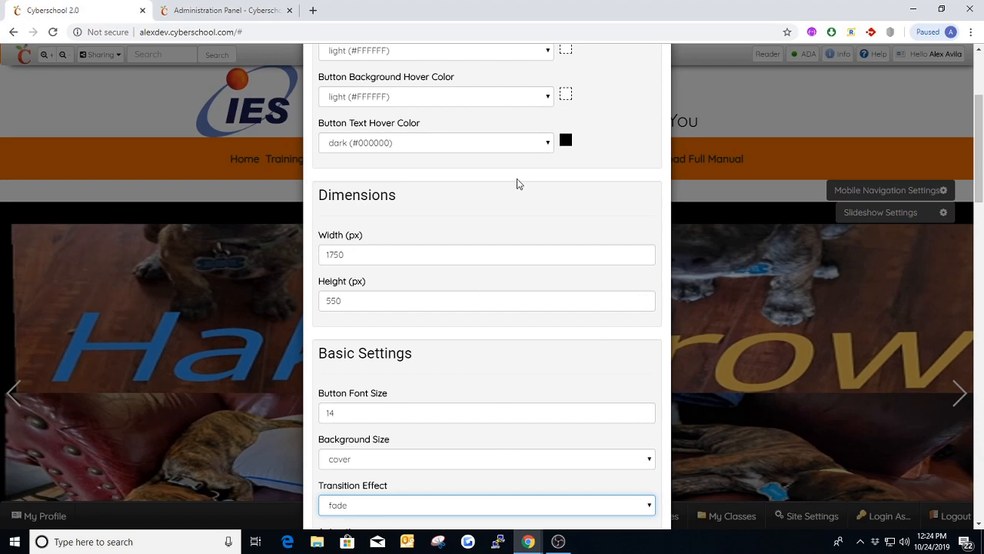
{"action": "scroll", "coordinate": [485, 245], "scroll_direction": "down", "scroll_amount": 3}
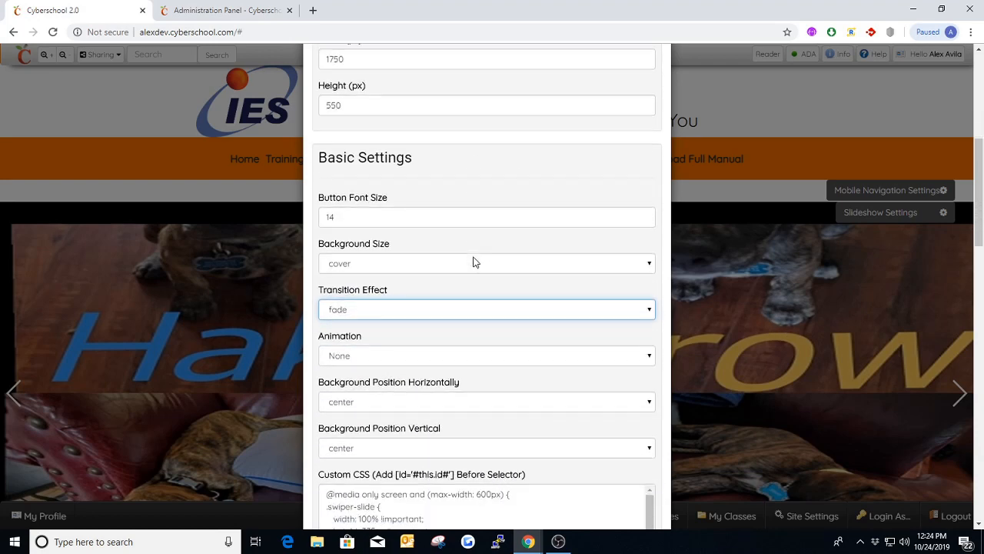
{"action": "scroll", "coordinate": [474, 262], "scroll_direction": "down", "scroll_amount": 3}
{"action": "left_click", "coordinate": [433, 229]}
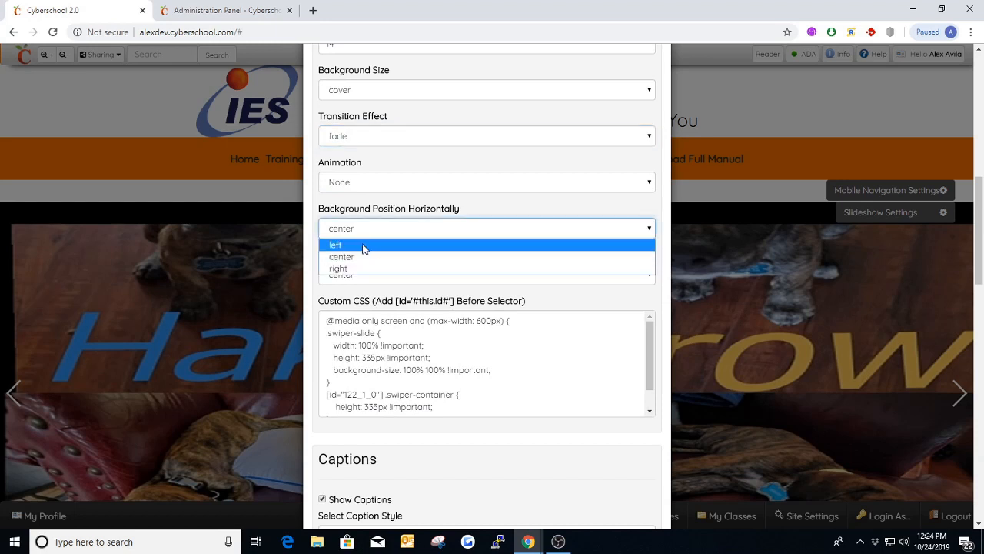
{"action": "left_click", "coordinate": [342, 246]}
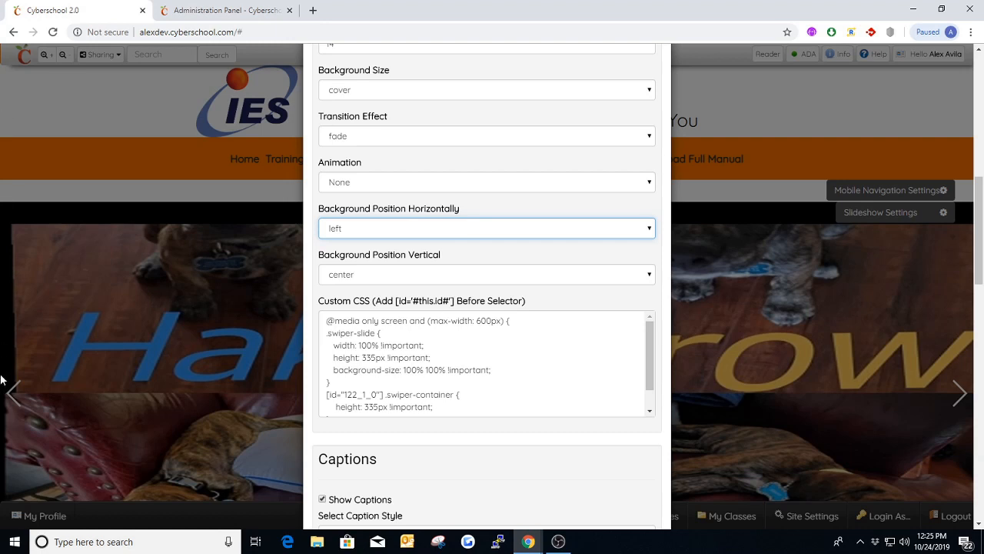
Try the bottom vertical background position for the slideshow and return it to center.
{"action": "left_click", "coordinate": [451, 225]}
{"action": "left_click", "coordinate": [385, 245]}
{"action": "left_click", "coordinate": [378, 275]}
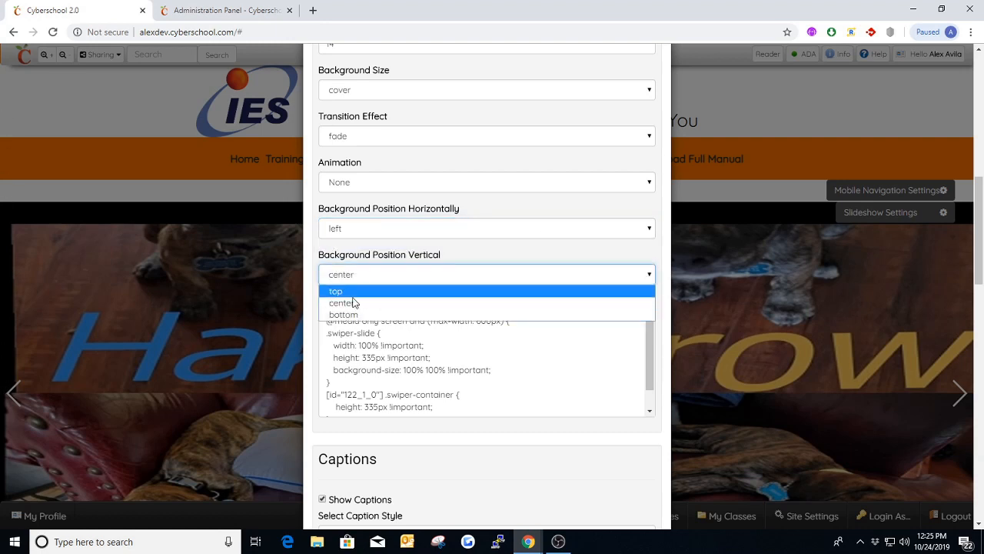
{"action": "left_click", "coordinate": [355, 312]}
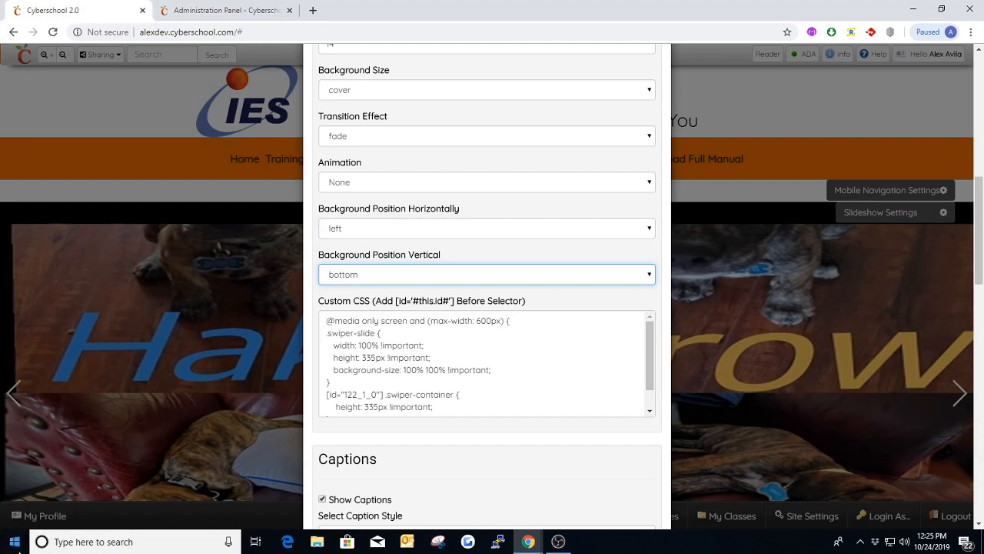
{"action": "left_click", "coordinate": [377, 278]}
{"action": "left_click", "coordinate": [377, 303]}
Set the slideshow's horizontal background position to center.
{"action": "left_click", "coordinate": [385, 228]}
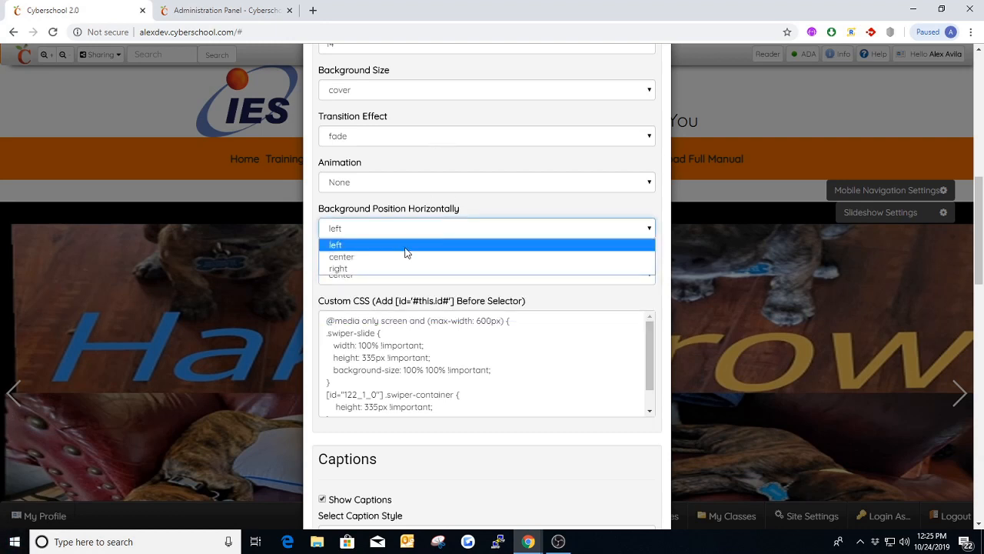
{"action": "left_click", "coordinate": [406, 256]}
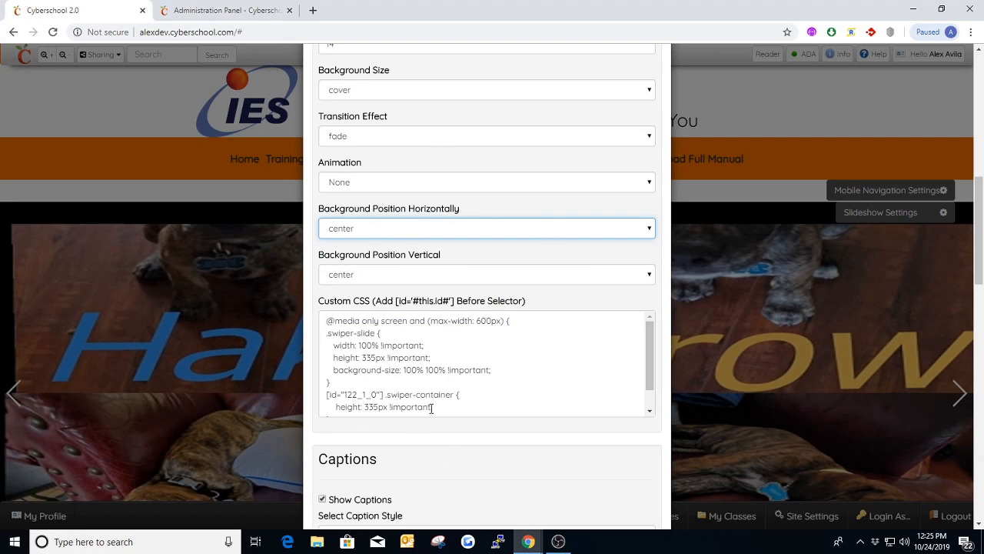
{"action": "left_click", "coordinate": [381, 235]}
{"action": "left_click", "coordinate": [380, 234]}
Try the top vertical background position for the slideshow and restore center.
{"action": "left_click", "coordinate": [367, 273]}
{"action": "left_click", "coordinate": [359, 293]}
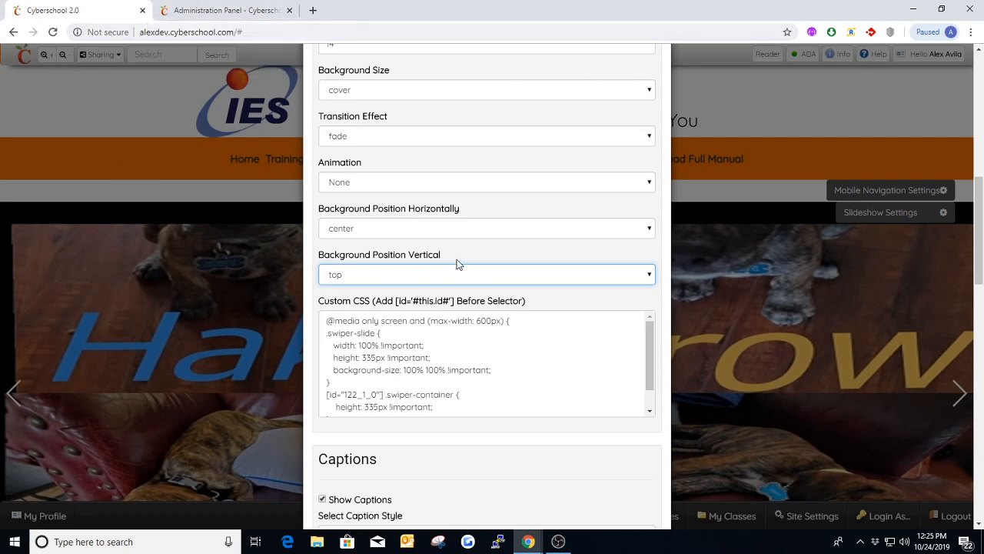
{"action": "left_click", "coordinate": [397, 270]}
{"action": "left_click", "coordinate": [364, 302]}
Review the slideshow's custom CSS and the caption display, style, position, width and color settings.
{"action": "scroll", "coordinate": [449, 165], "scroll_direction": "down", "scroll_amount": 2}
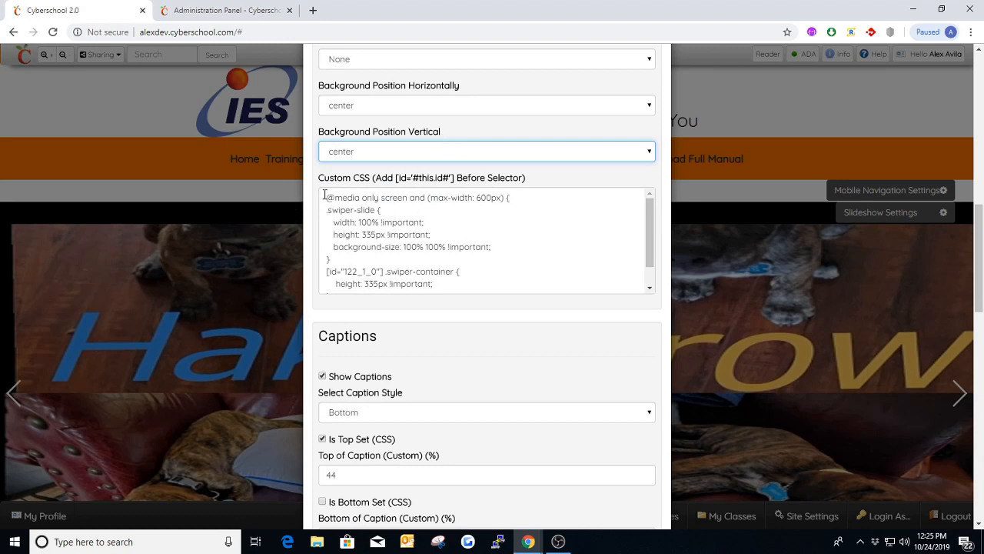
{"action": "left_click_drag", "start_coordinate": [326, 196], "coordinate": [507, 239]}
{"action": "left_click", "coordinate": [487, 239]}
{"action": "scroll", "coordinate": [487, 239], "scroll_direction": "down", "scroll_amount": 1}
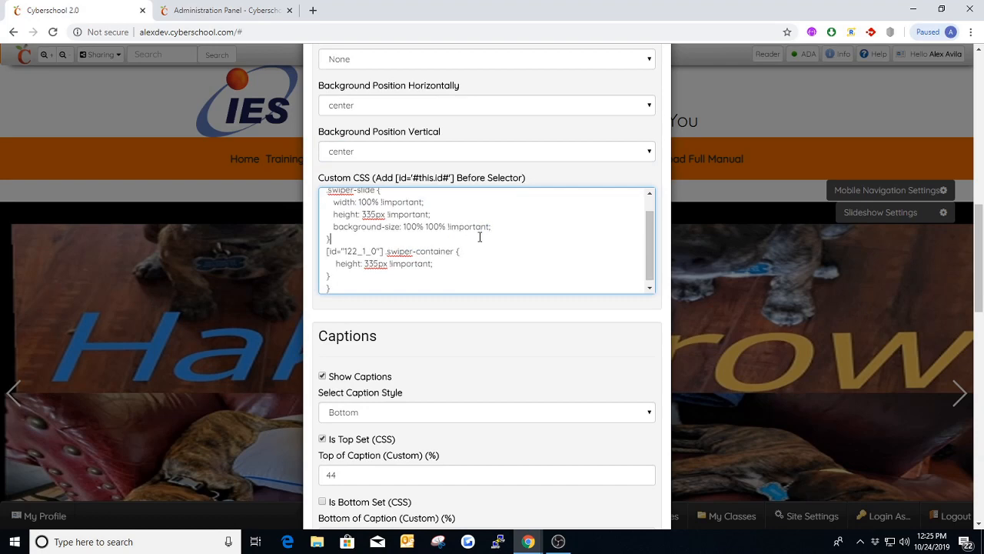
{"action": "scroll", "coordinate": [437, 333], "scroll_direction": "down", "scroll_amount": 2}
{"action": "scroll", "coordinate": [434, 326], "scroll_direction": "down", "scroll_amount": 1}
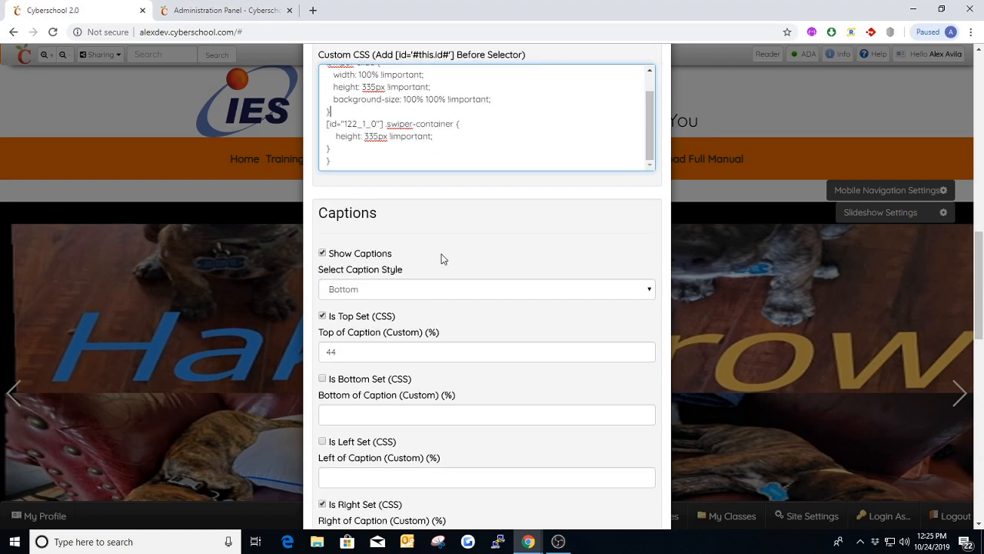
{"action": "scroll", "coordinate": [441, 254], "scroll_direction": "down", "scroll_amount": 2}
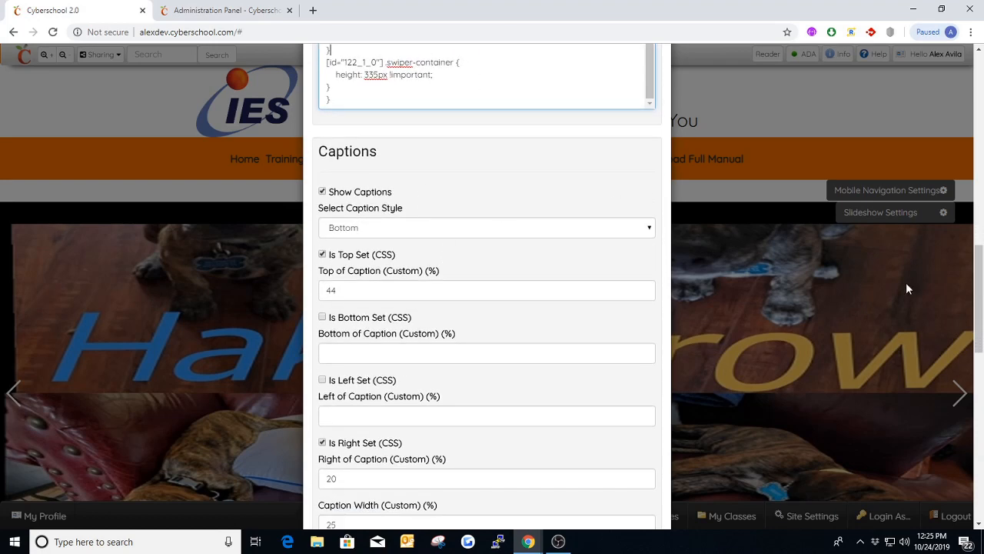
{"action": "scroll", "coordinate": [411, 173], "scroll_direction": "down", "scroll_amount": 1}
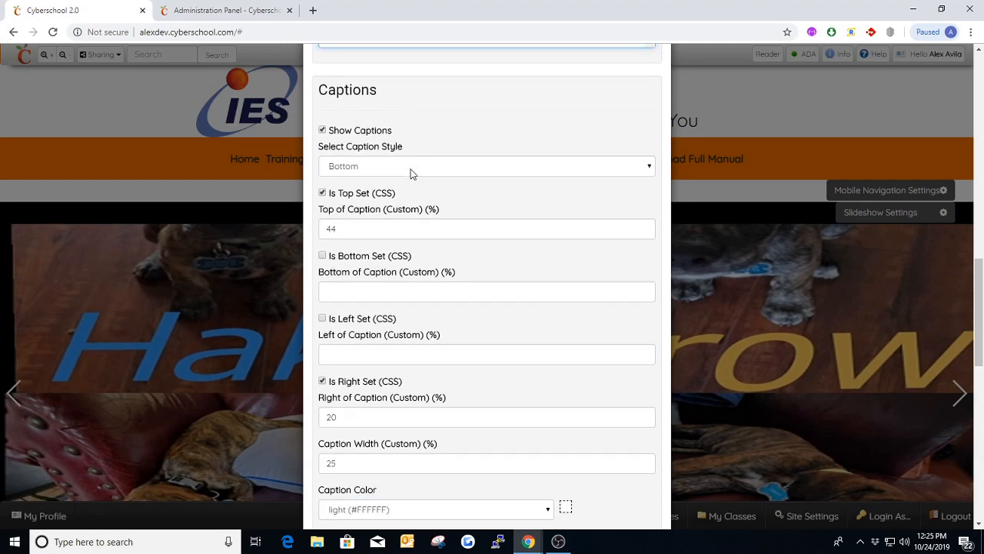
{"action": "scroll", "coordinate": [411, 173], "scroll_direction": "down", "scroll_amount": 1}
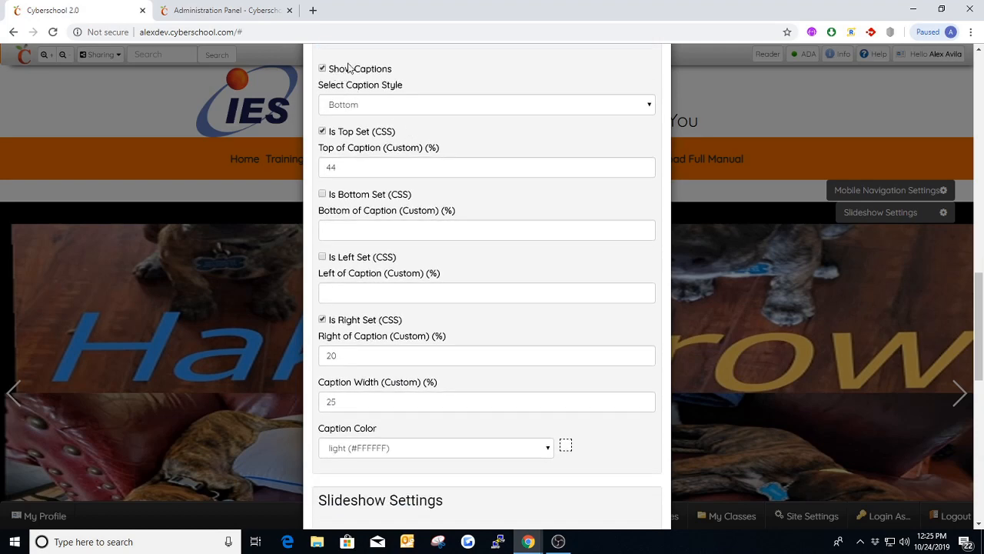
{"action": "scroll", "coordinate": [358, 87], "scroll_direction": "up", "scroll_amount": 1}
{"action": "scroll", "coordinate": [358, 93], "scroll_direction": "up", "scroll_amount": 1}
{"action": "left_click_drag", "start_coordinate": [326, 86], "coordinate": [407, 96]}
{"action": "left_click", "coordinate": [496, 104]}
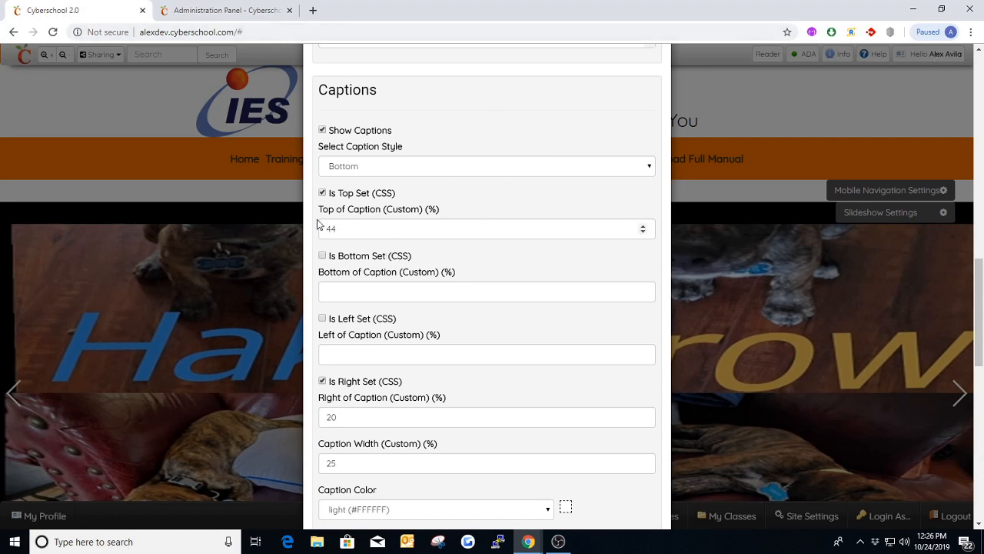
Try the Custom caption style for the slideshow and close its settings.
{"action": "left_click", "coordinate": [363, 166]}
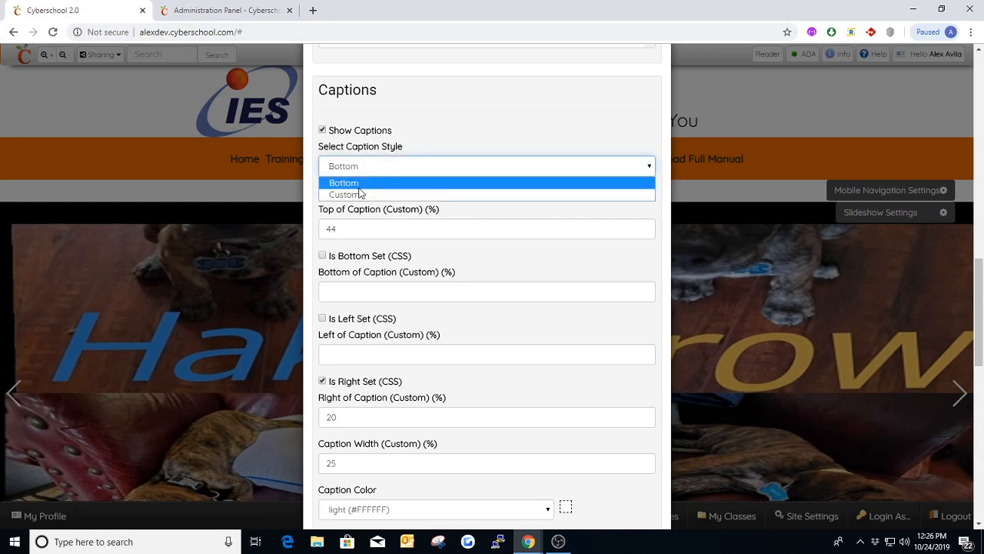
{"action": "left_click", "coordinate": [360, 196]}
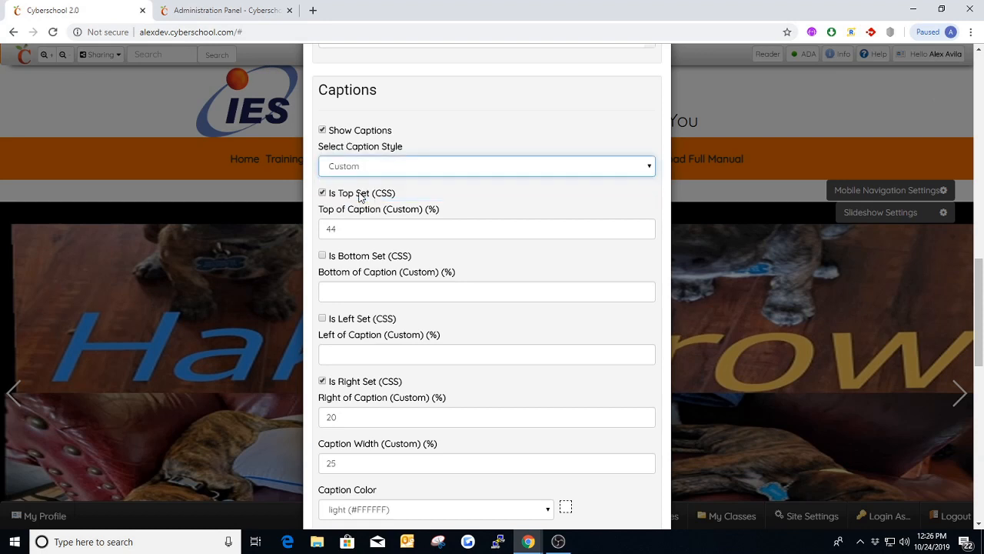
{"action": "scroll", "coordinate": [369, 201], "scroll_direction": "down", "scroll_amount": 1}
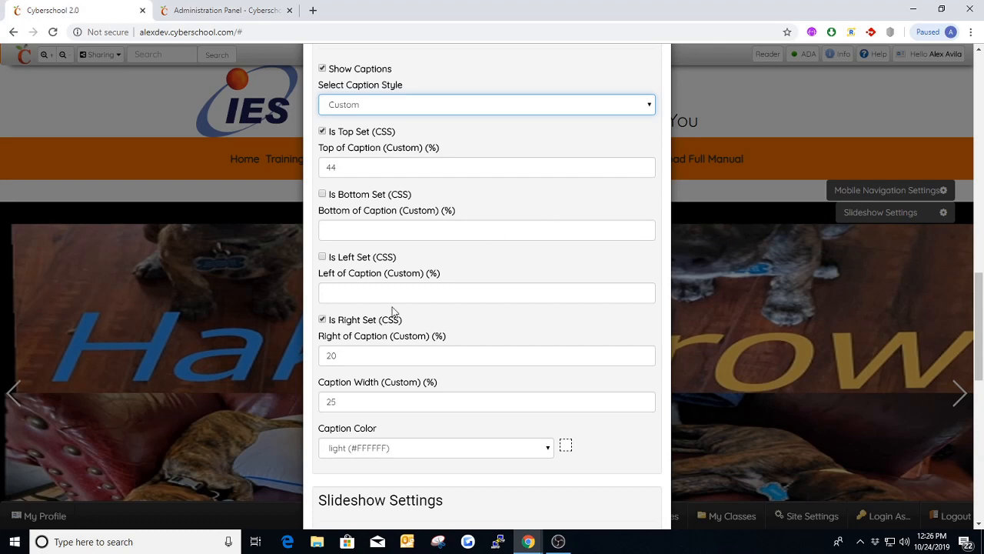
{"action": "scroll", "coordinate": [453, 303], "scroll_direction": "up", "scroll_amount": 2}
{"action": "scroll", "coordinate": [453, 303], "scroll_direction": "up", "scroll_amount": 5}
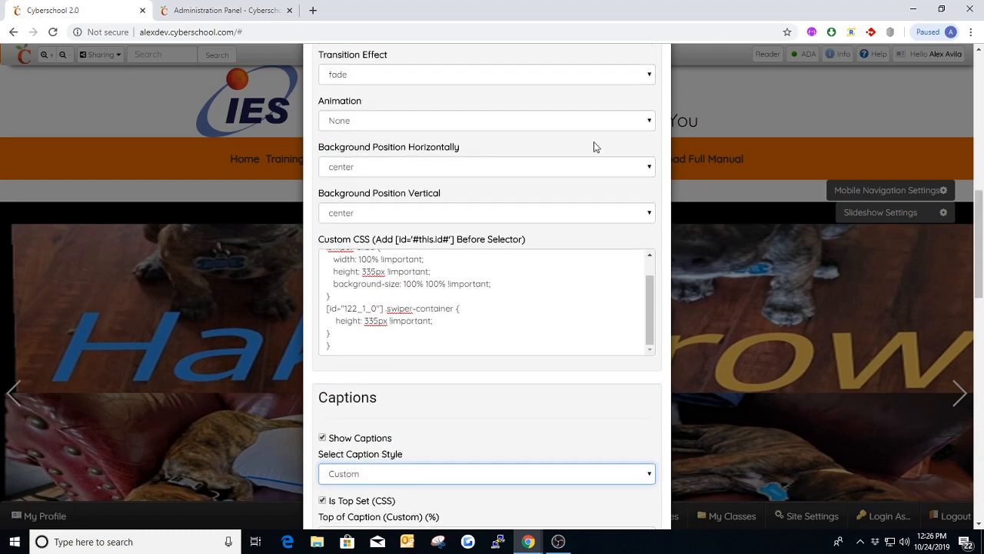
{"action": "scroll", "coordinate": [646, 99], "scroll_direction": "up", "scroll_amount": 6}
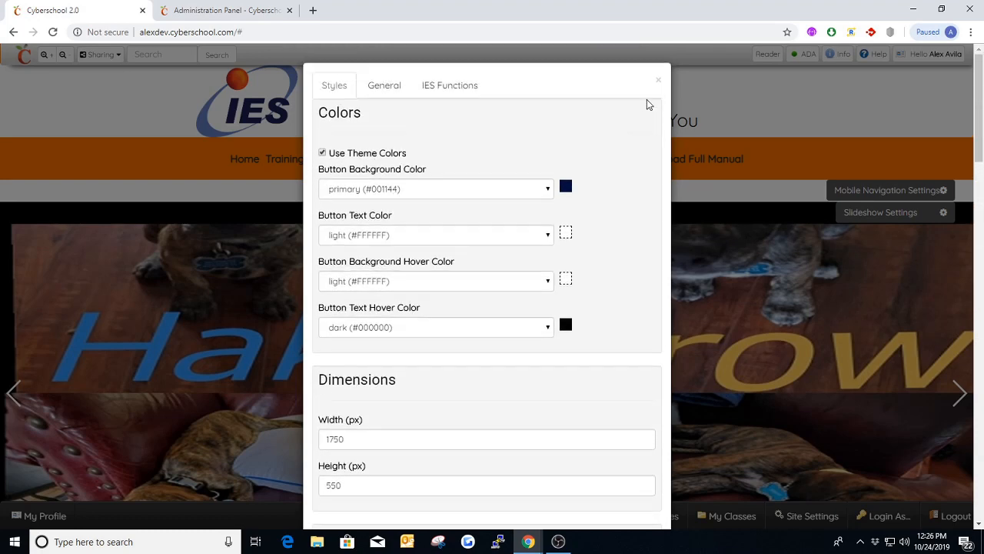
{"action": "left_click", "coordinate": [658, 80]}
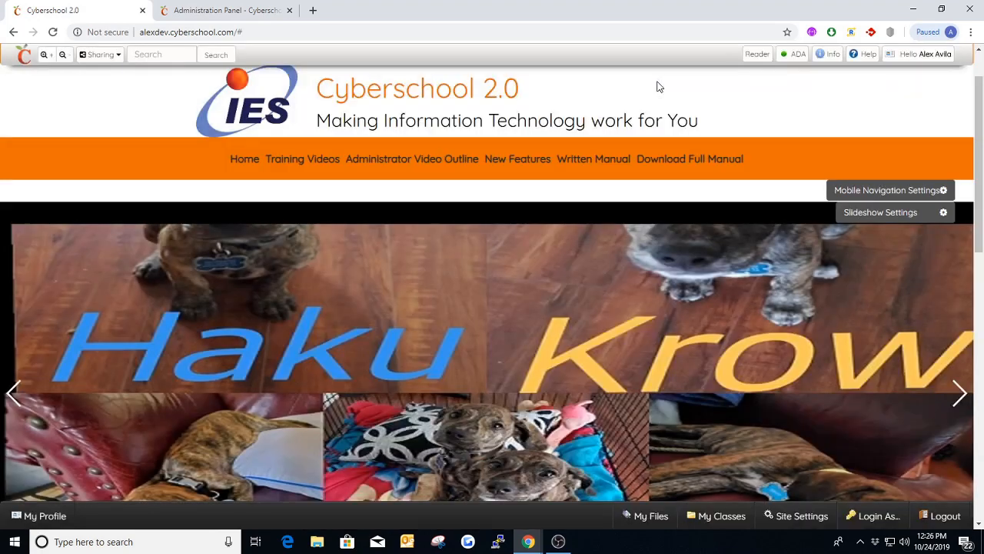
Reopen the slideshow settings, set the caption style back to Bottom and close them.
{"action": "scroll", "coordinate": [728, 143], "scroll_direction": "down", "scroll_amount": 3}
{"action": "scroll", "coordinate": [750, 148], "scroll_direction": "up", "scroll_amount": 1}
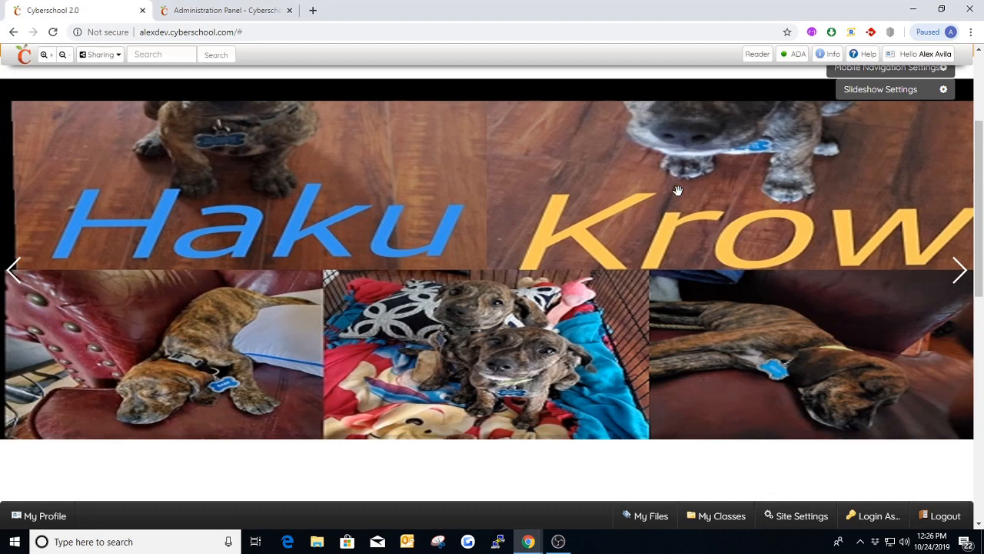
{"action": "left_click", "coordinate": [865, 90]}
{"action": "scroll", "coordinate": [458, 333], "scroll_direction": "down", "scroll_amount": 12}
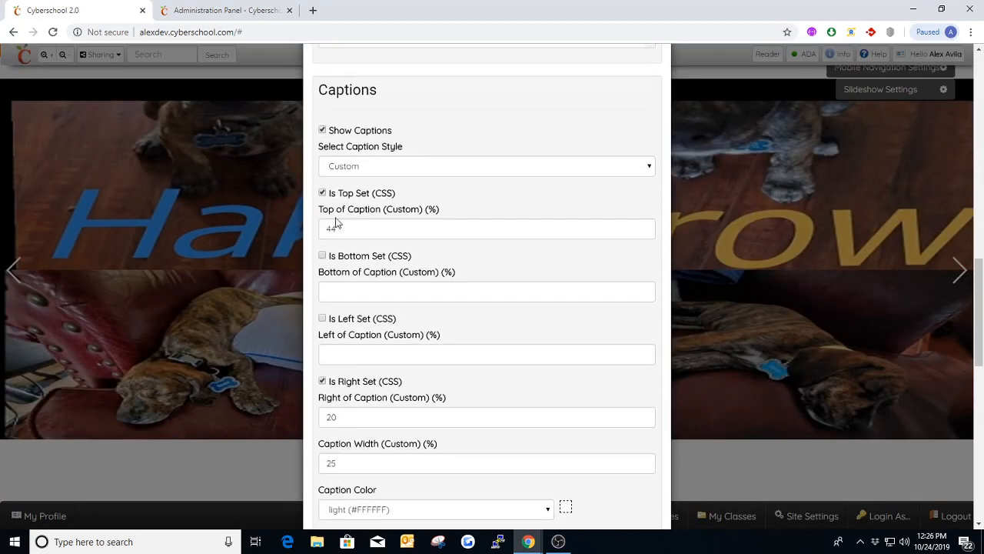
{"action": "double_click", "coordinate": [324, 229]}
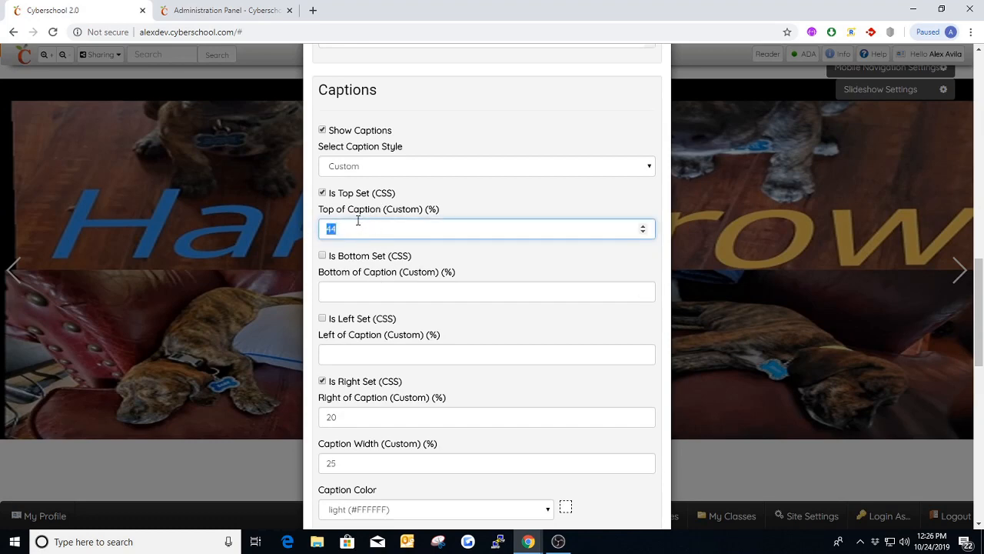
{"action": "left_click", "coordinate": [333, 167]}
{"action": "left_click", "coordinate": [343, 183]}
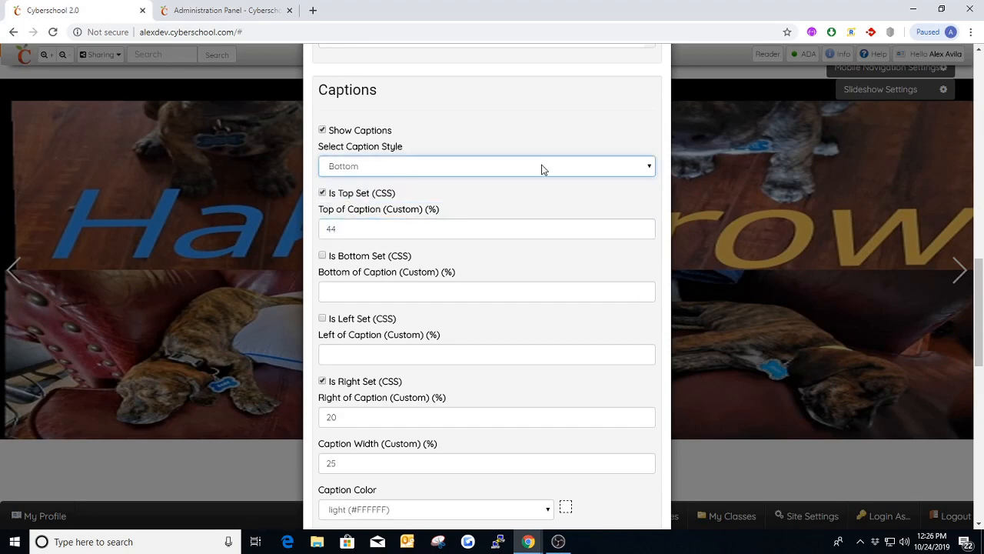
{"action": "scroll", "coordinate": [626, 171], "scroll_direction": "up", "scroll_amount": 15}
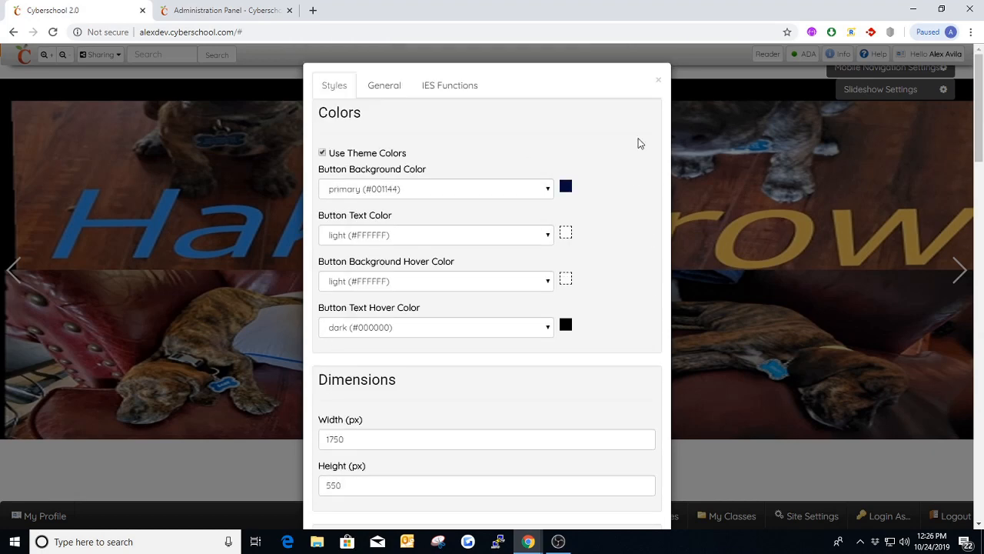
{"action": "left_click", "coordinate": [658, 84]}
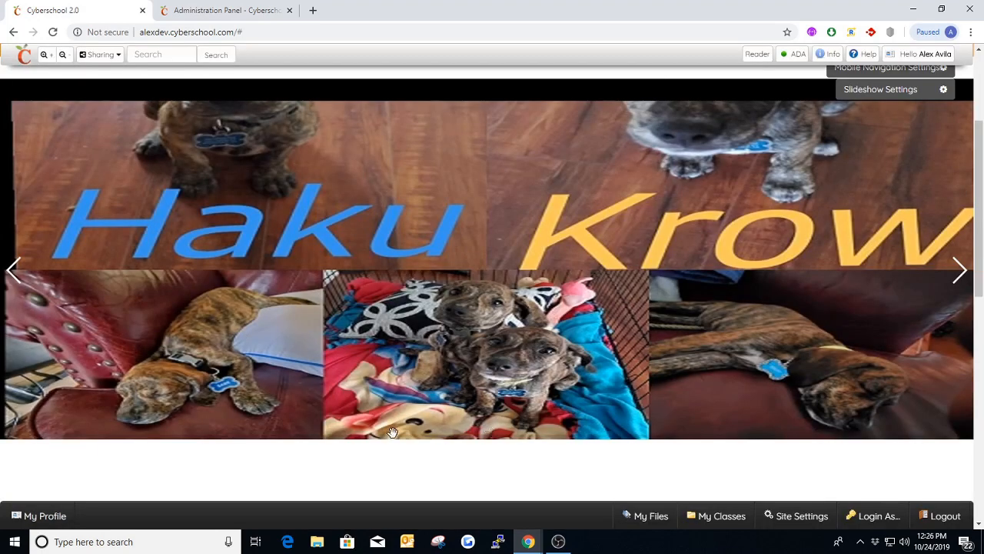
In the slideshow settings, try a slide delay of 1 second and return it to 5 seconds.
{"action": "left_click", "coordinate": [888, 94]}
{"action": "scroll", "coordinate": [457, 284], "scroll_direction": "down", "scroll_amount": 12}
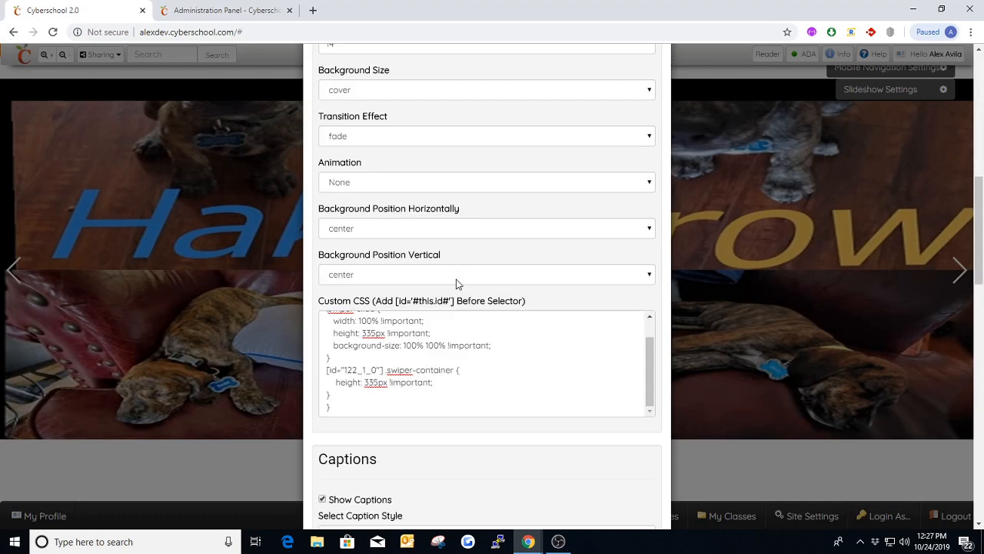
{"action": "scroll", "coordinate": [457, 284], "scroll_direction": "down", "scroll_amount": 6}
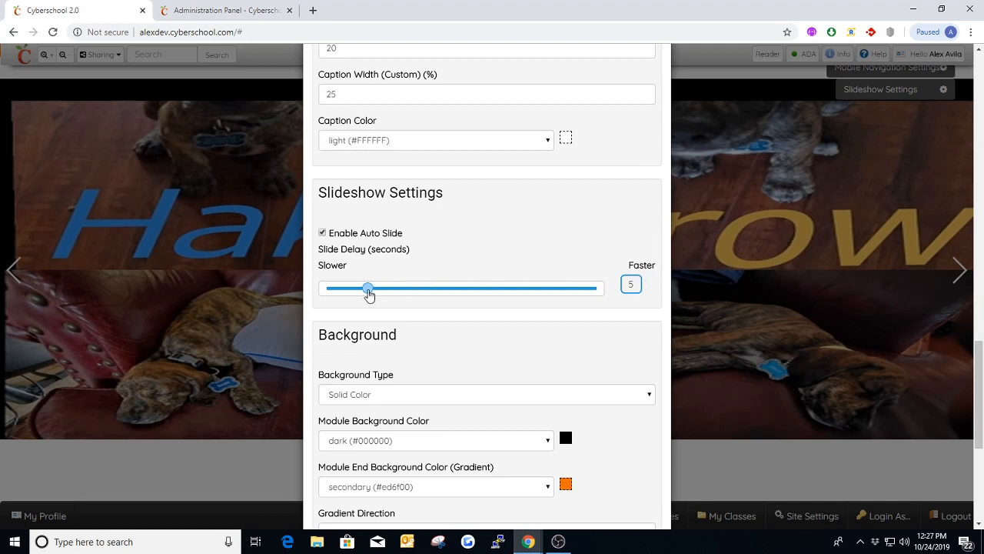
{"action": "left_click_drag", "start_coordinate": [369, 290], "coordinate": [323, 290]}
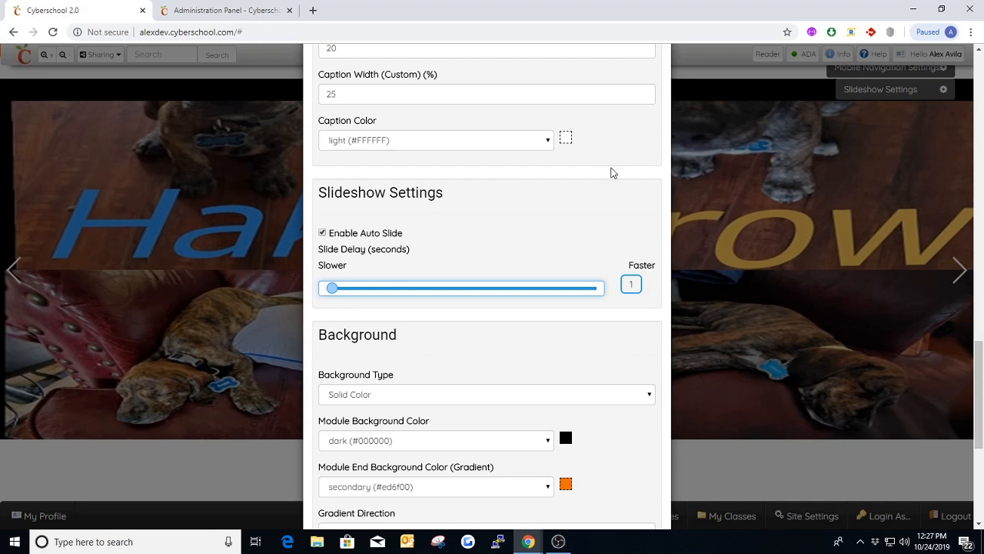
{"action": "left_click_drag", "start_coordinate": [328, 290], "coordinate": [369, 295]}
Review the slideshow's background type, colors, gradient, image and overlay opacity options, and close the settings.
{"action": "scroll", "coordinate": [476, 393], "scroll_direction": "down", "scroll_amount": 3}
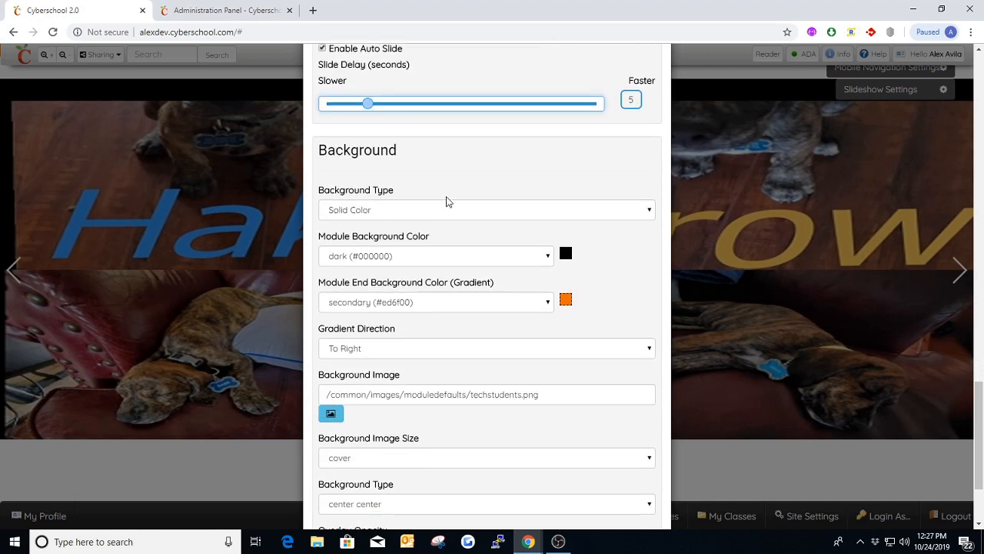
{"action": "scroll", "coordinate": [448, 201], "scroll_direction": "down", "scroll_amount": 2}
{"action": "scroll", "coordinate": [421, 190], "scroll_direction": "up", "scroll_amount": 2}
{"action": "scroll", "coordinate": [433, 306], "scroll_direction": "down", "scroll_amount": 2}
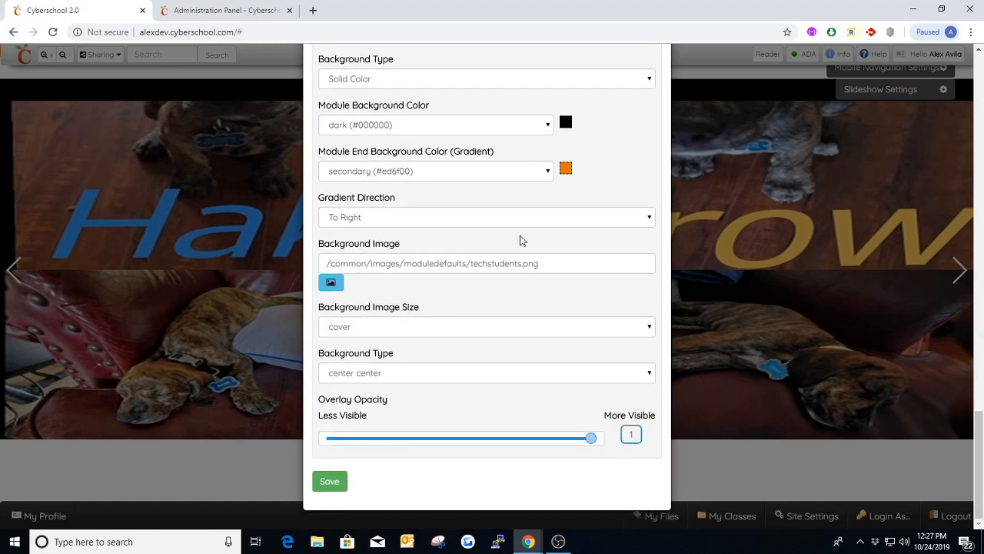
{"action": "scroll", "coordinate": [520, 240], "scroll_direction": "up", "scroll_amount": 4}
{"action": "scroll", "coordinate": [520, 240], "scroll_direction": "down", "scroll_amount": 3}
{"action": "scroll", "coordinate": [521, 240], "scroll_direction": "up", "scroll_amount": 15}
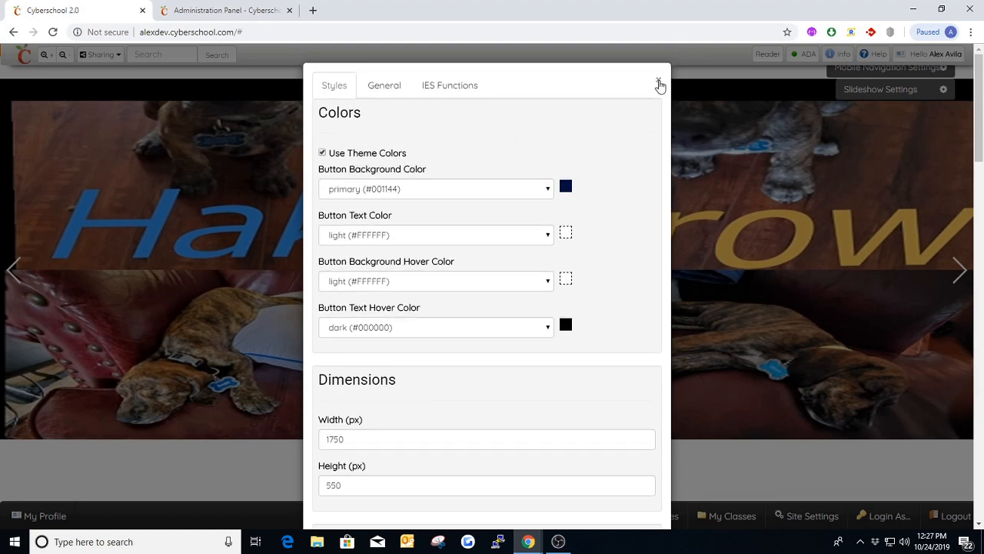
{"action": "left_click", "coordinate": [659, 80]}
Enable the Quick Icons module in its general settings and save.
{"action": "scroll", "coordinate": [679, 196], "scroll_direction": "down", "scroll_amount": 2}
{"action": "scroll", "coordinate": [678, 200], "scroll_direction": "down", "scroll_amount": 3}
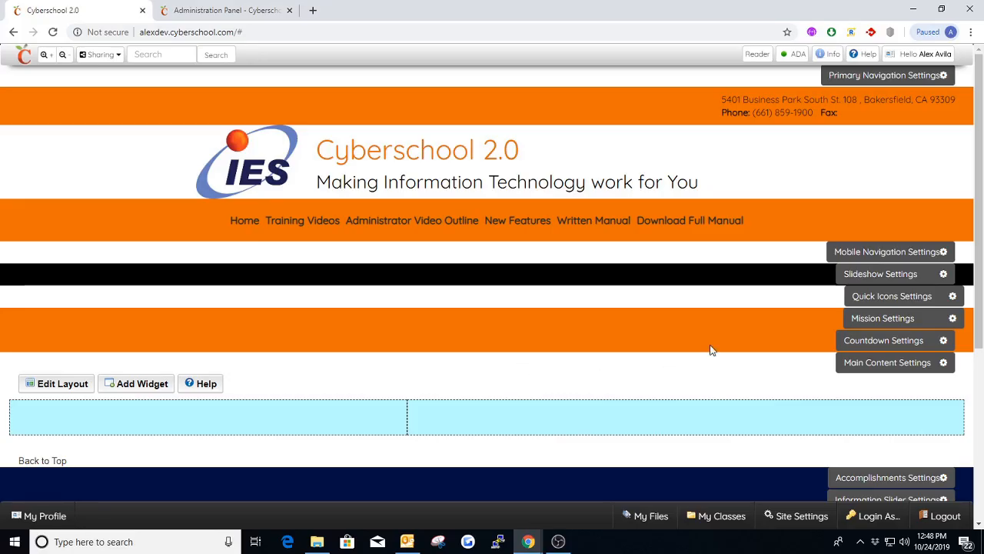
{"action": "left_click", "coordinate": [874, 300]}
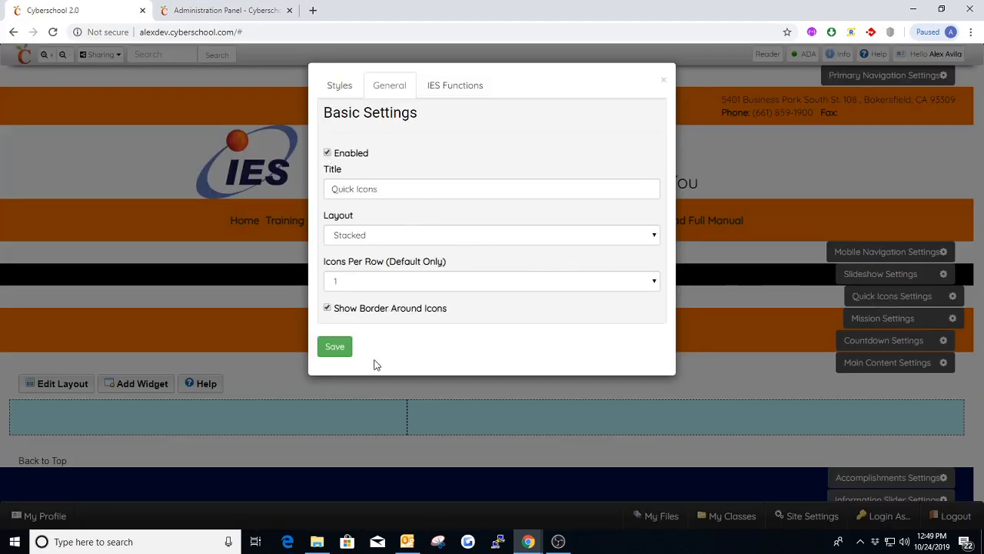
{"action": "left_click", "coordinate": [339, 349]}
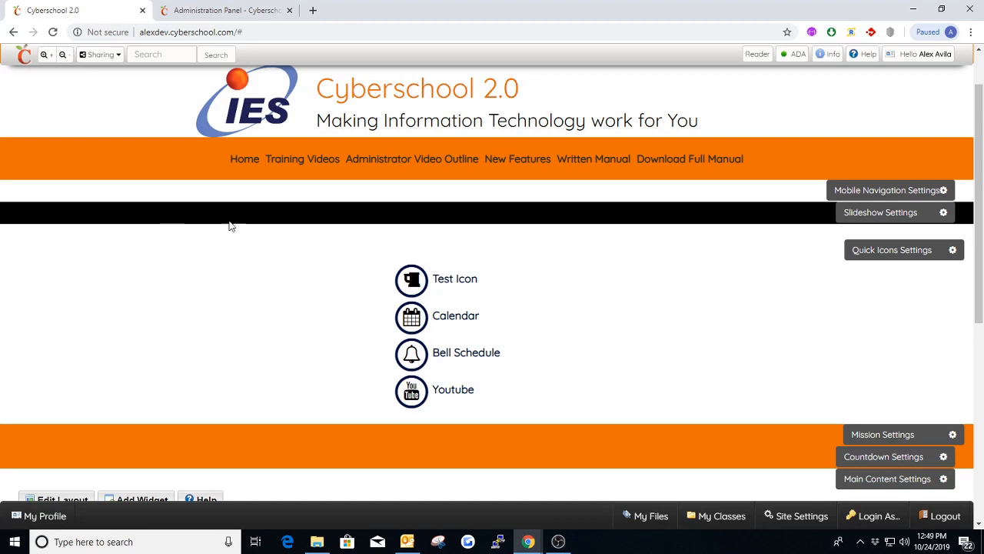
Open Site Config from the account options and switch to the Administration Panel page.
{"action": "left_click", "coordinate": [925, 55]}
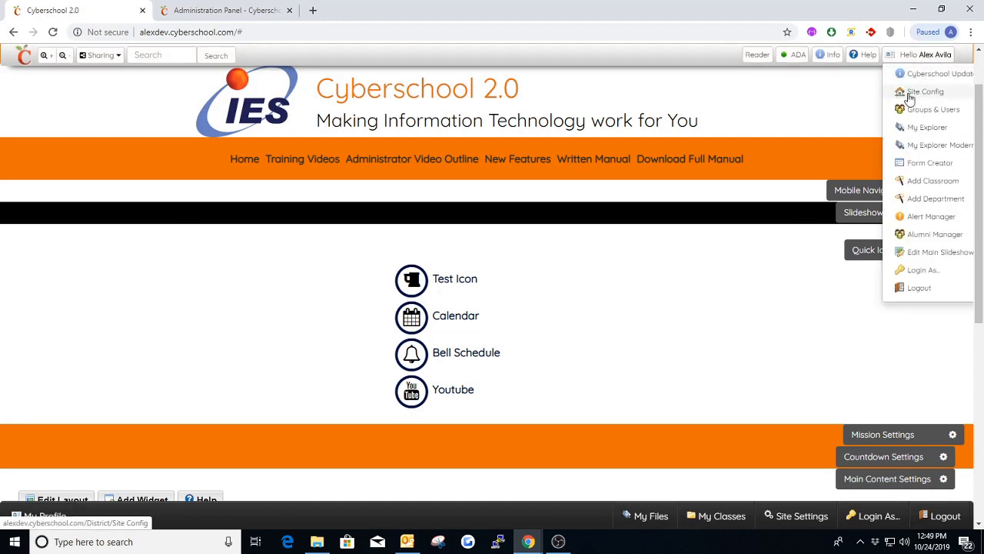
{"action": "left_click", "coordinate": [910, 97]}
{"action": "left_click", "coordinate": [248, 14]}
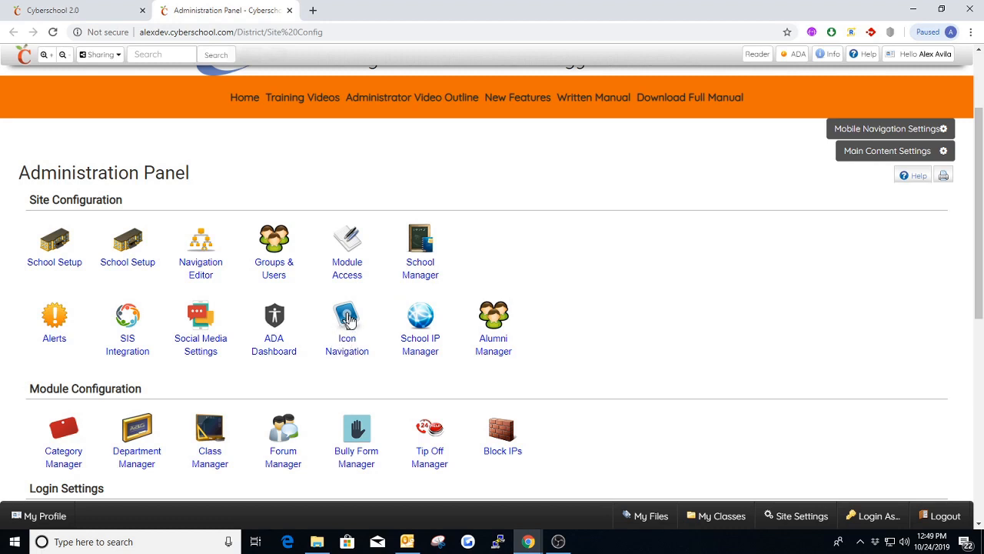
Open the Icon Navigation quick link manager and examine the Test Icon's link editor and the blank editor for adding a link.
{"action": "left_click", "coordinate": [348, 345]}
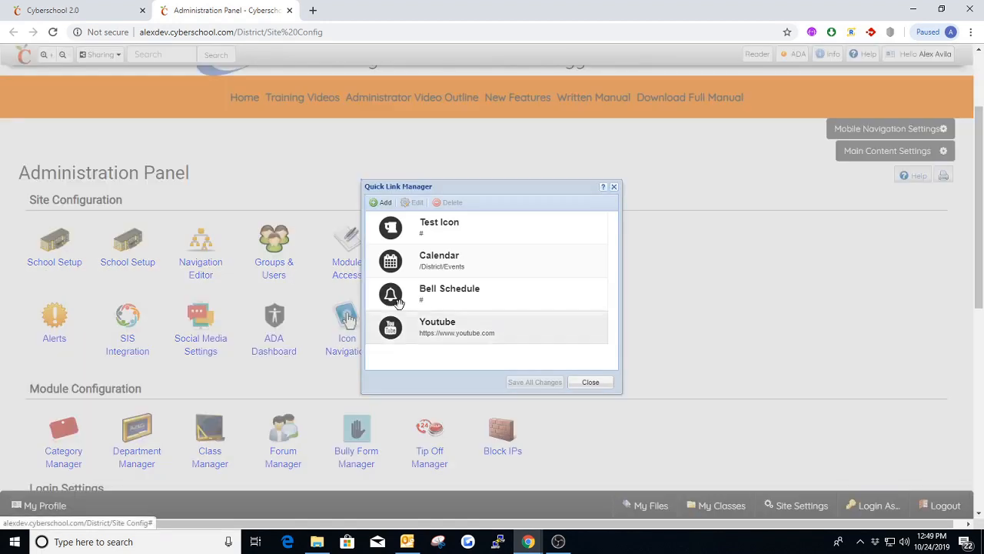
{"action": "left_click", "coordinate": [463, 223]}
{"action": "left_click", "coordinate": [413, 202]}
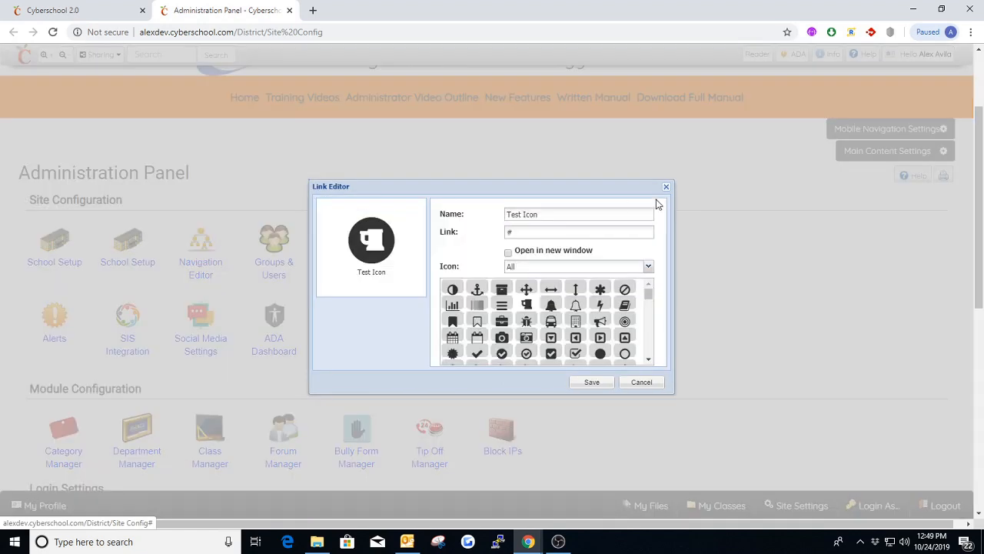
{"action": "left_click", "coordinate": [538, 233]}
{"action": "left_click", "coordinate": [666, 187]}
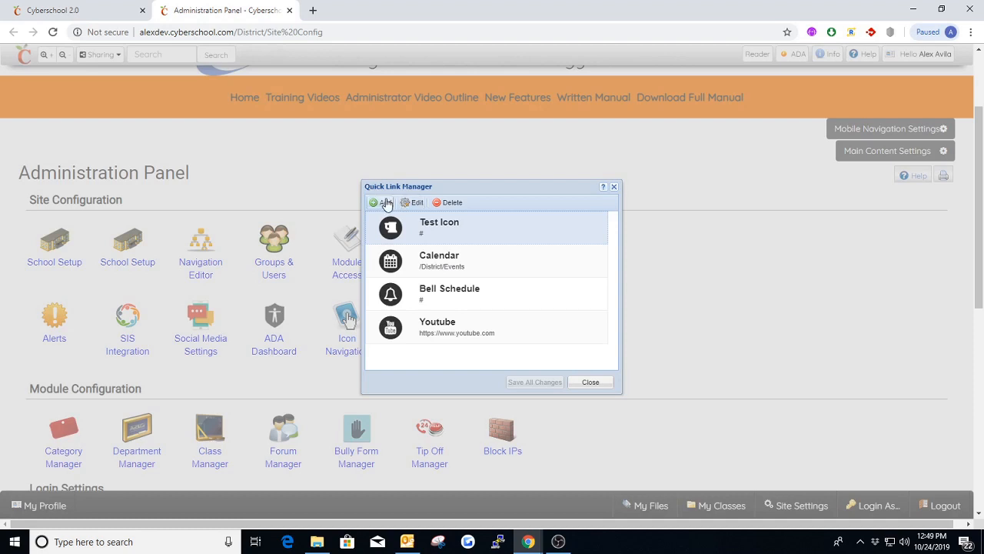
{"action": "left_click", "coordinate": [383, 202]}
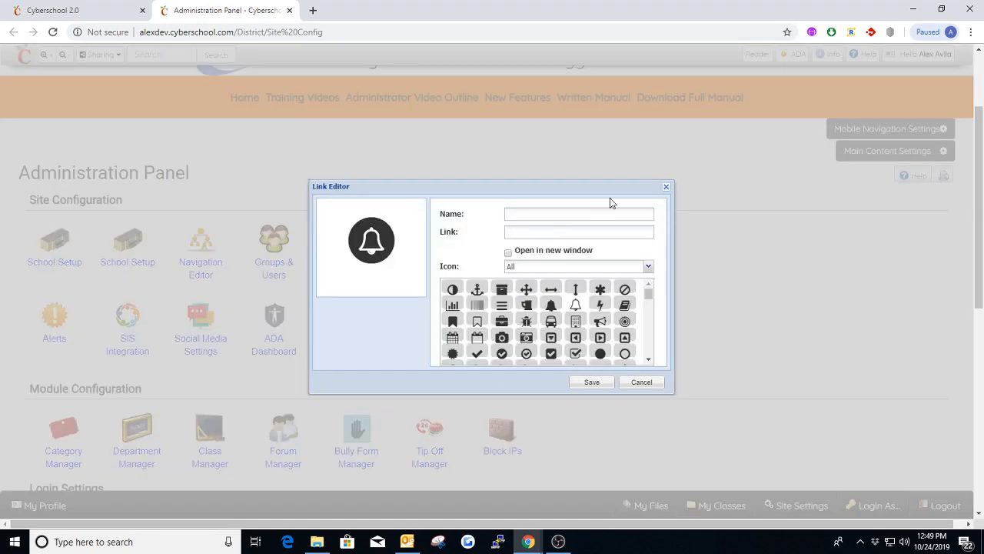
{"action": "left_click", "coordinate": [667, 188]}
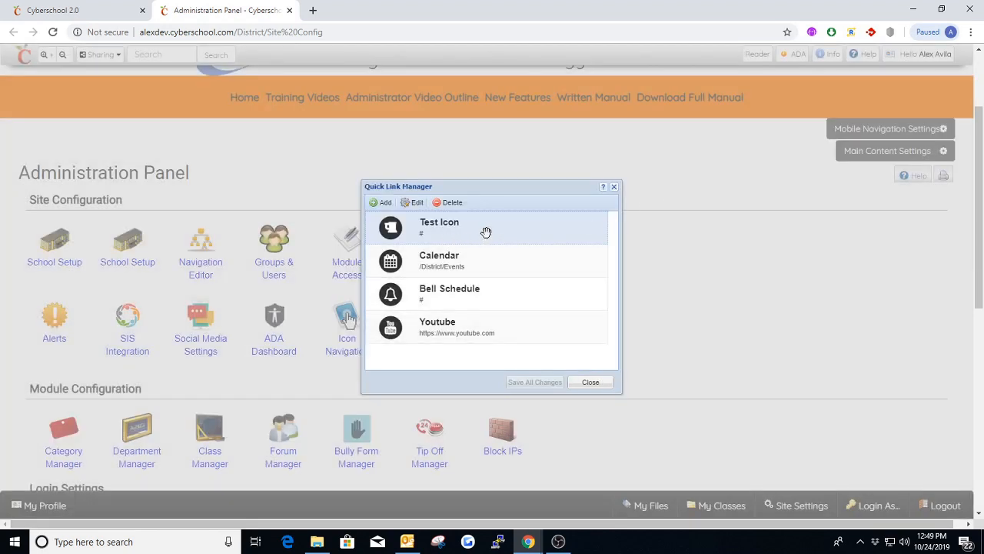
Try reordering the quick links by moving icons down the list, and close the manager without saving.
{"action": "left_click_drag", "start_coordinate": [485, 230], "coordinate": [487, 326]}
{"action": "left_click_drag", "start_coordinate": [517, 231], "coordinate": [551, 276]}
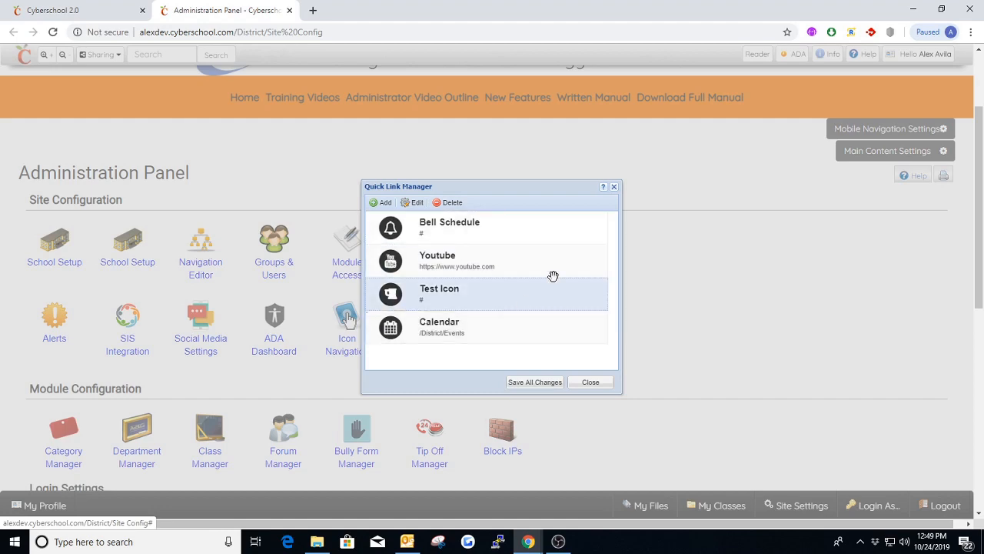
{"action": "left_click", "coordinate": [614, 187]}
Return to the homepage, change the Quick Icons layout to Default, and save the settings.
{"action": "left_click", "coordinate": [91, 10]}
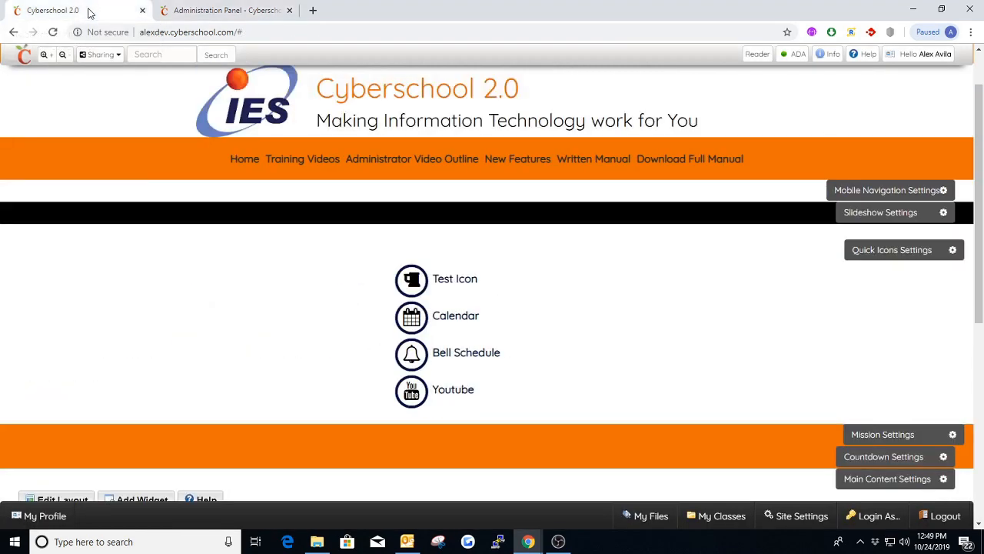
{"action": "left_click", "coordinate": [875, 251]}
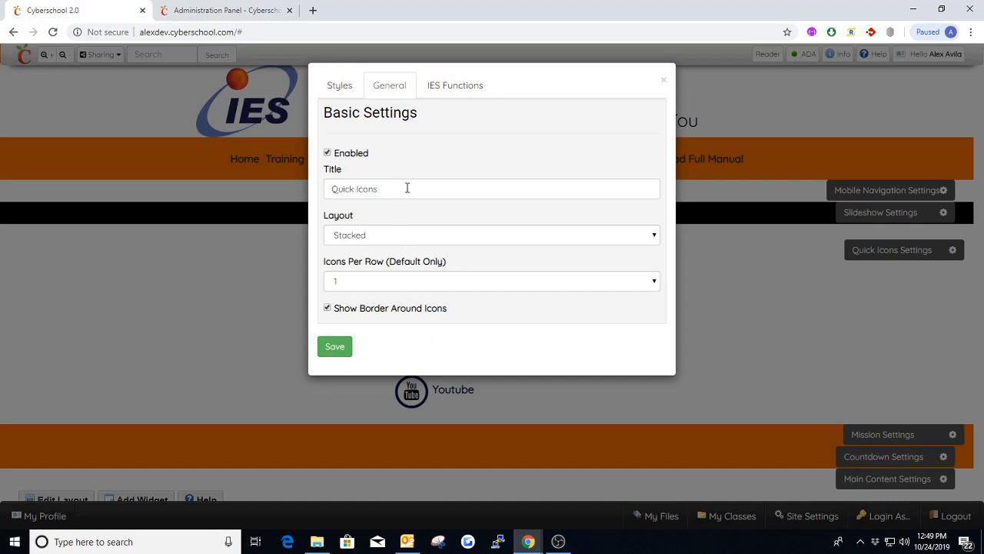
{"action": "left_click_drag", "start_coordinate": [407, 188], "coordinate": [346, 175]}
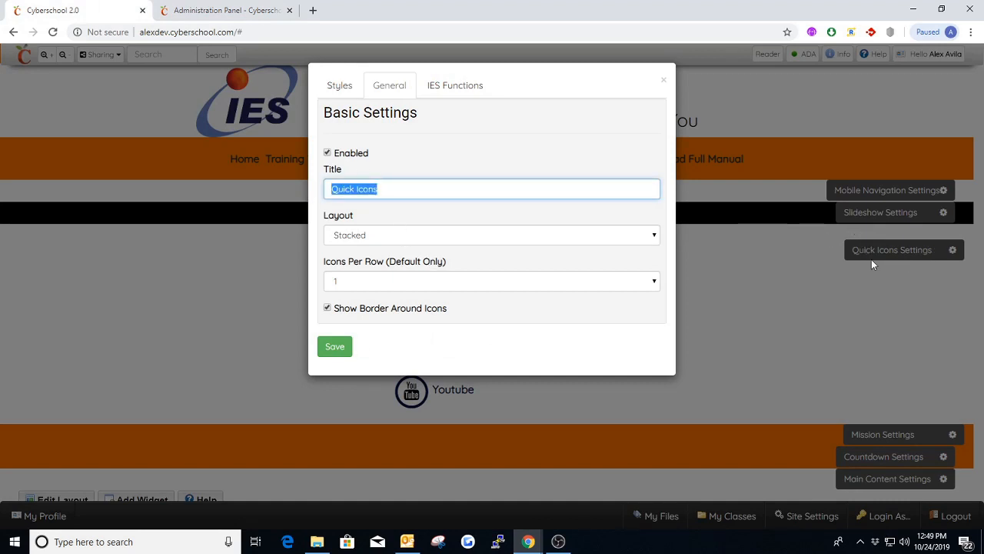
{"action": "left_click", "coordinate": [435, 196]}
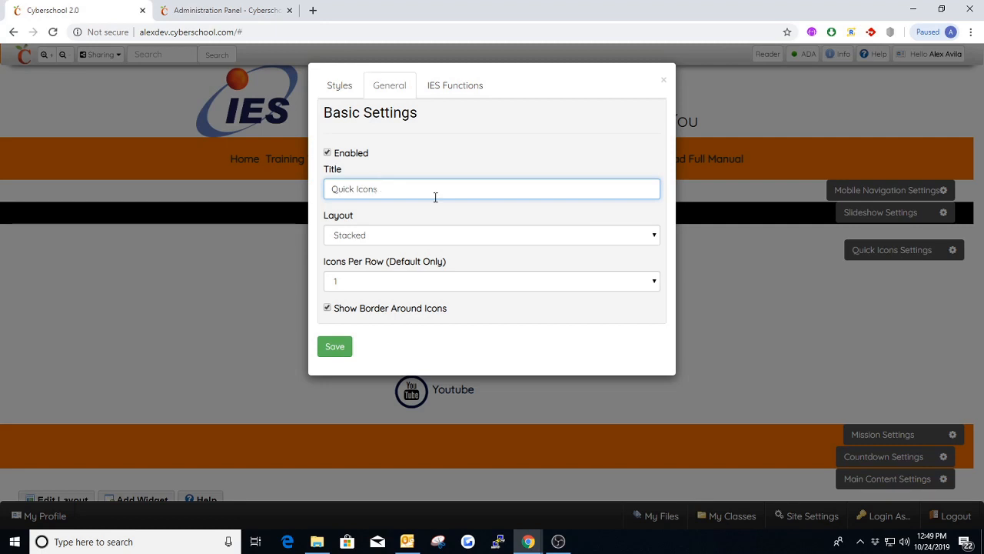
{"action": "left_click", "coordinate": [400, 237]}
{"action": "left_click", "coordinate": [366, 252]}
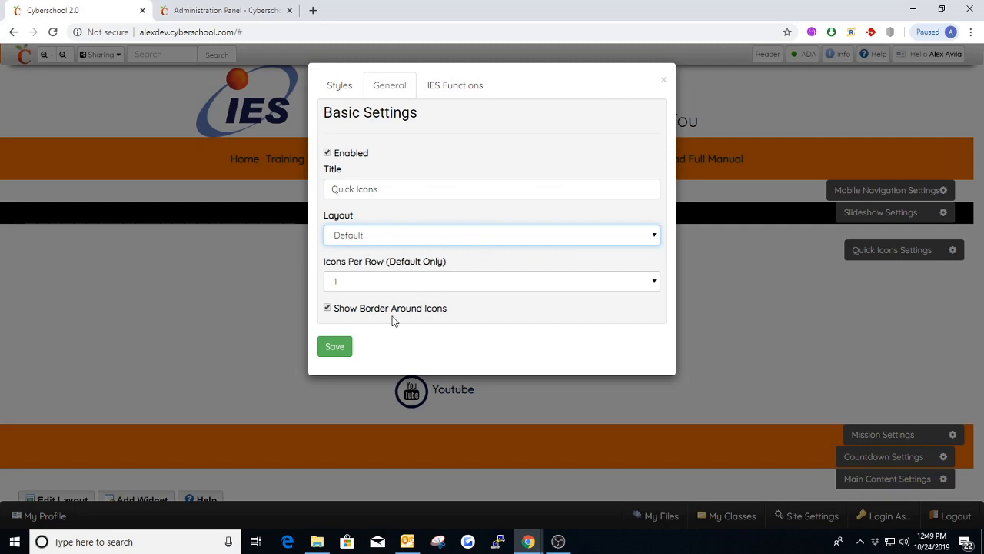
{"action": "left_click", "coordinate": [348, 346]}
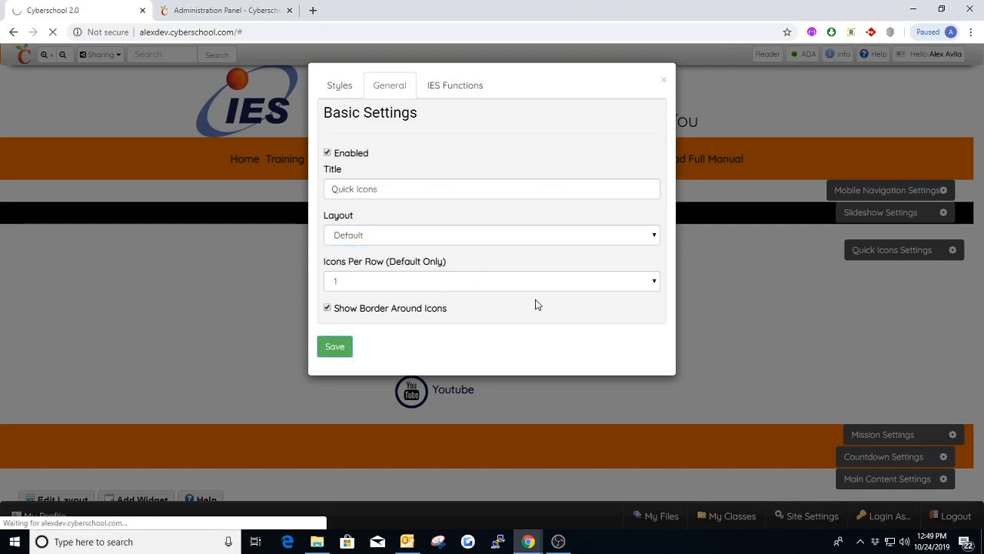
Set the Quick Icons module to 2 icons per row and save.
{"action": "scroll", "coordinate": [610, 327], "scroll_direction": "down", "scroll_amount": 2}
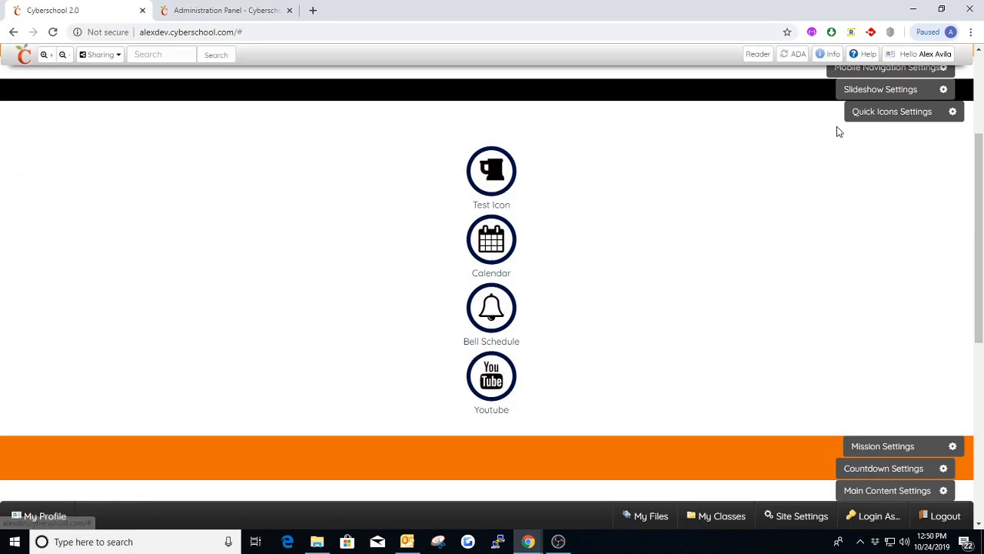
{"action": "left_click", "coordinate": [861, 115]}
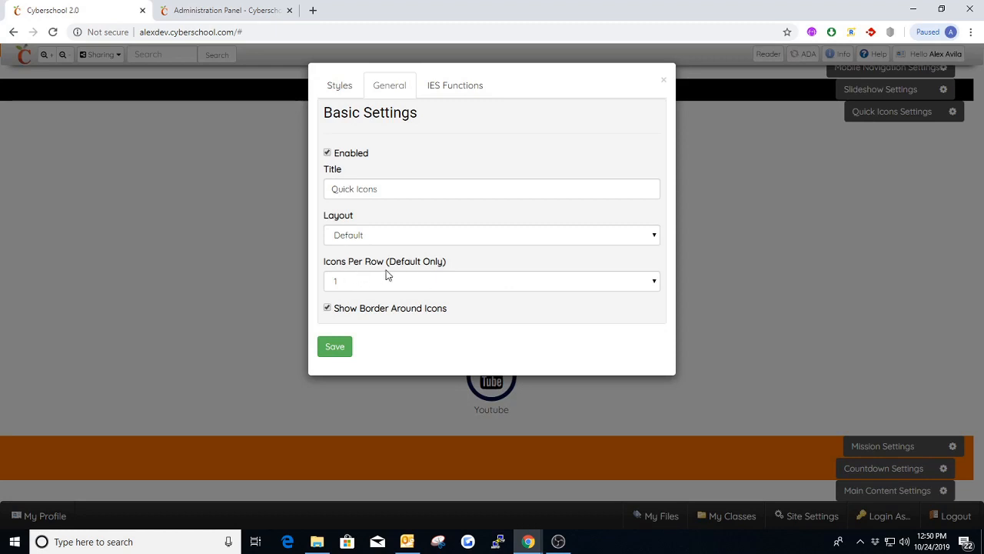
{"action": "left_click", "coordinate": [649, 286]}
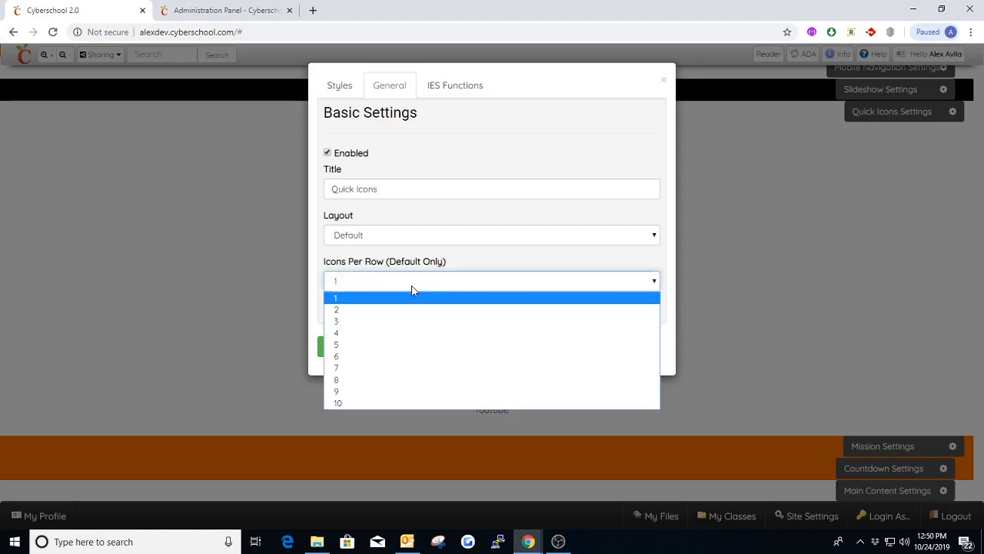
{"action": "left_click", "coordinate": [331, 310]}
{"action": "left_click", "coordinate": [343, 350]}
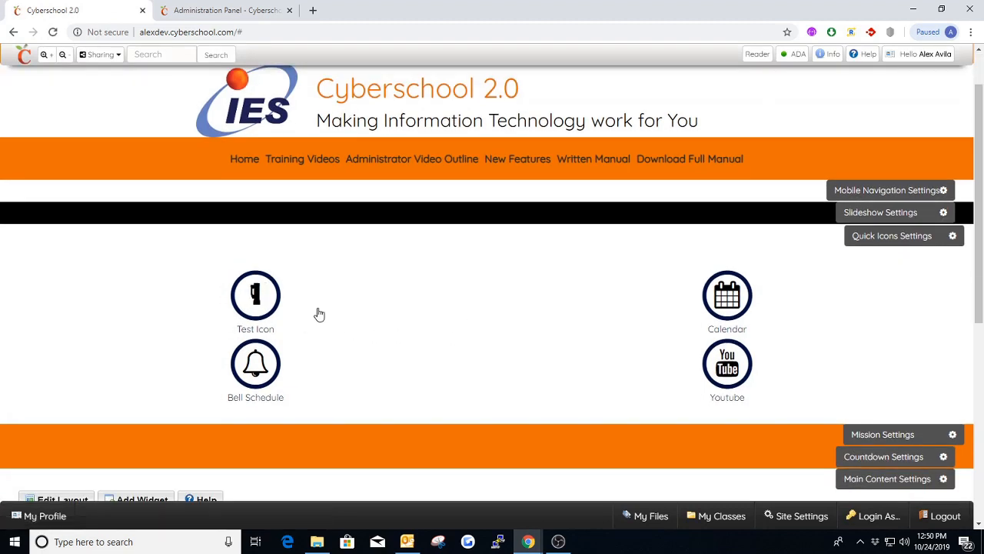
Try 3 icons per row in the Quick Icons settings and save.
{"action": "left_click", "coordinate": [872, 235]}
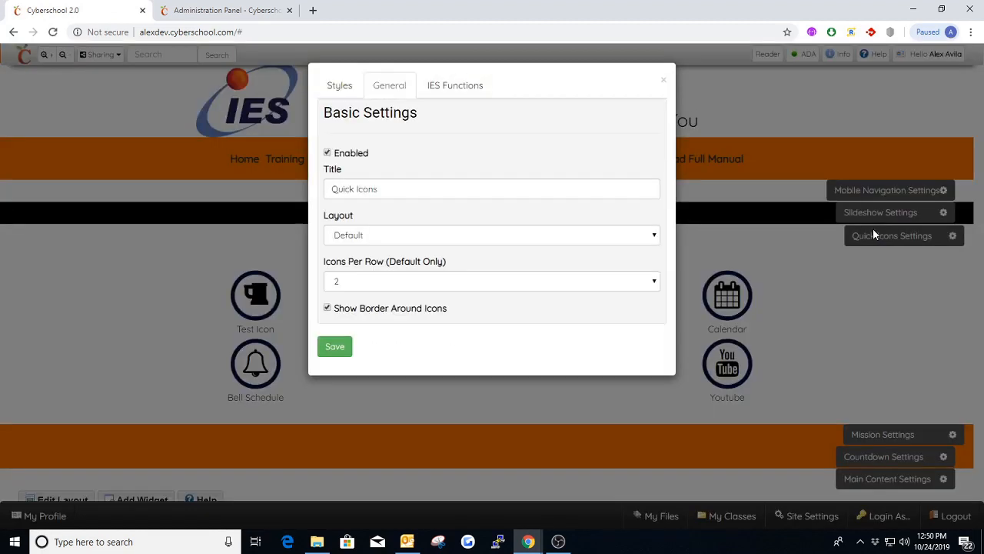
{"action": "left_click", "coordinate": [581, 282]}
{"action": "left_click", "coordinate": [385, 323]}
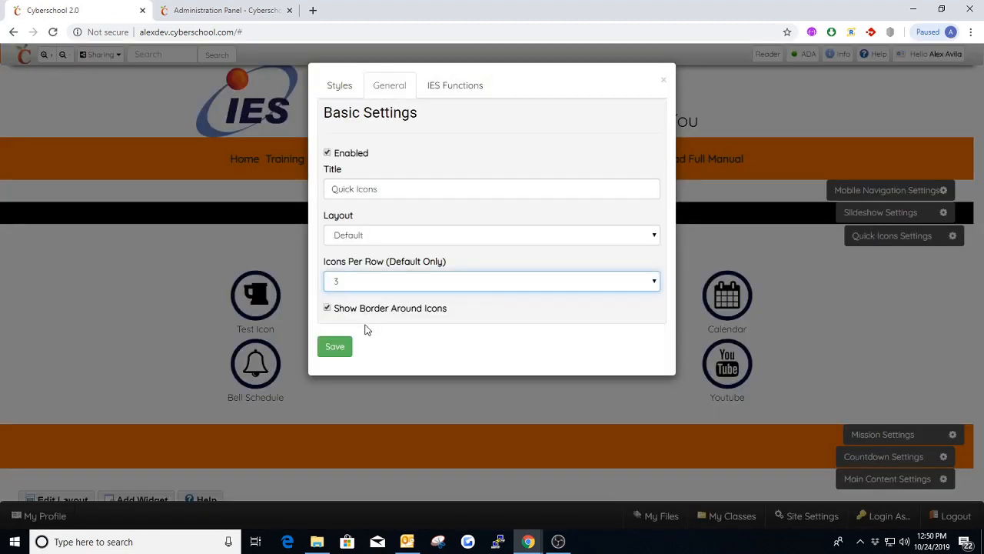
{"action": "left_click", "coordinate": [334, 346]}
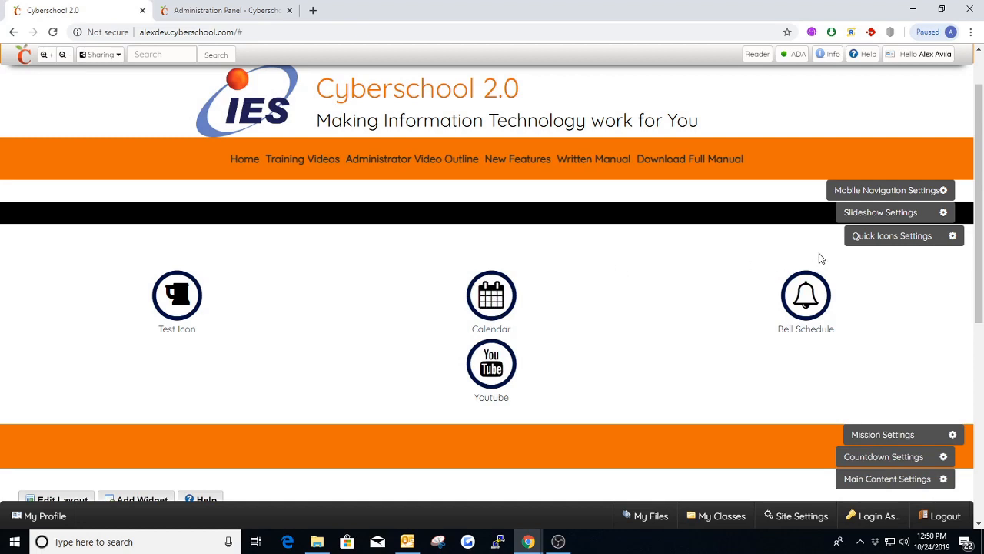
Set the Quick Icons back to 2 icons per row, turn off the border around icons, and save.
{"action": "left_click", "coordinate": [864, 238]}
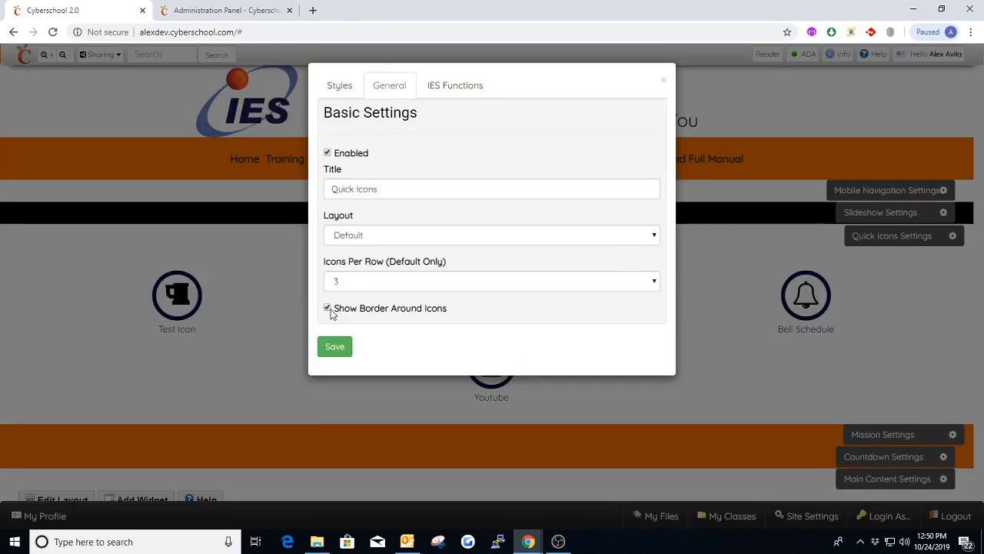
{"action": "left_click", "coordinate": [382, 284]}
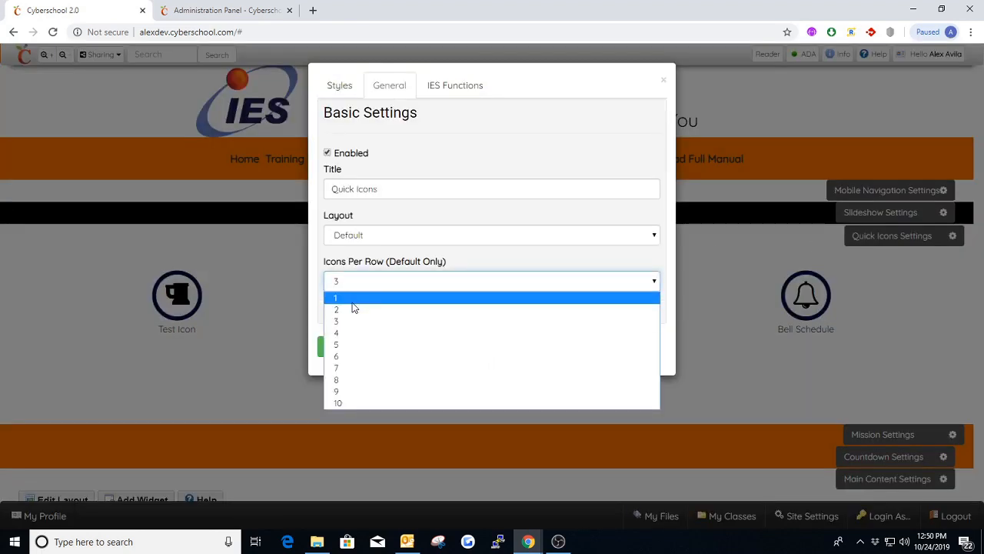
{"action": "left_click", "coordinate": [361, 308]}
{"action": "left_click", "coordinate": [336, 346]}
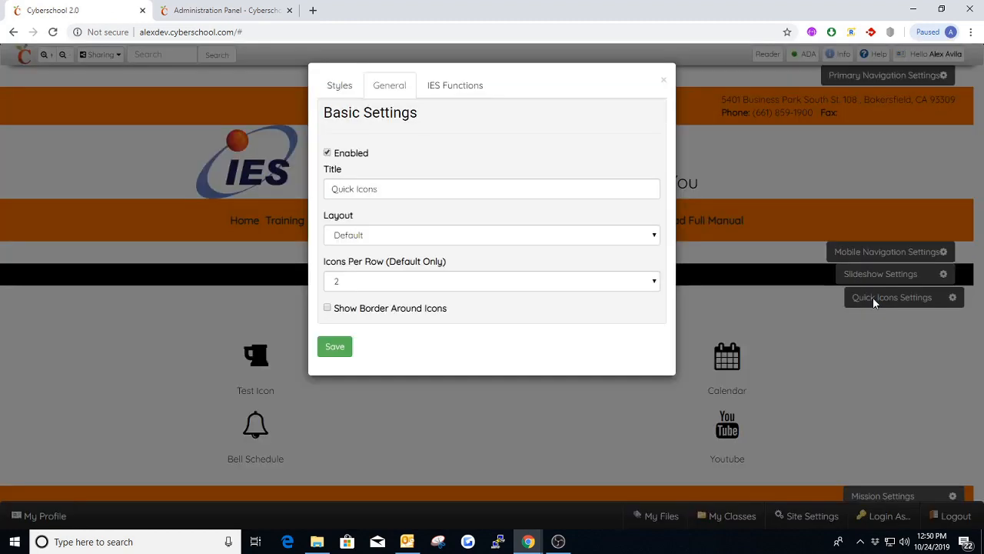
In the Quick Icons style settings, set the icon background color to primary (#001144) and the icon color to light (#FFFFFF).
{"action": "left_click", "coordinate": [874, 302]}
{"action": "left_click", "coordinate": [340, 87]}
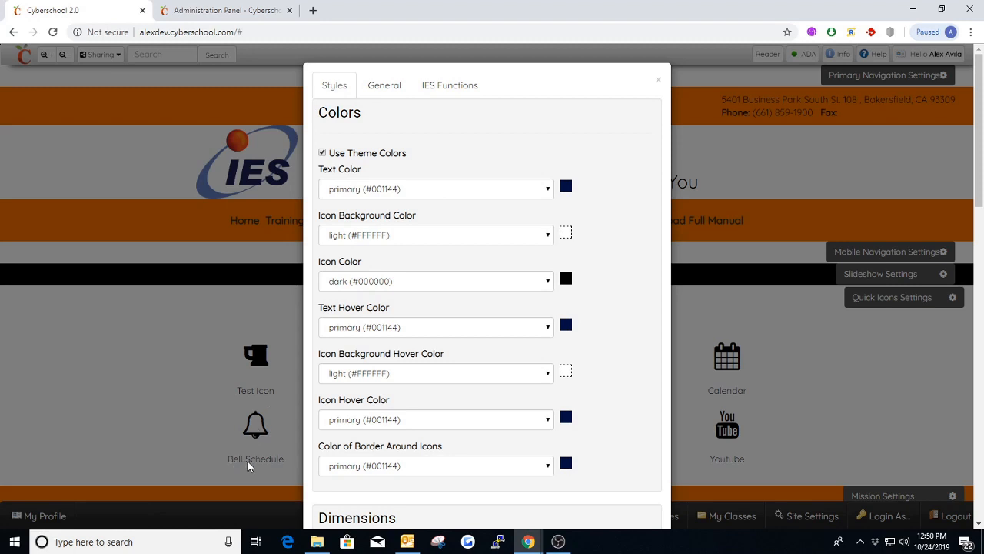
{"action": "left_click", "coordinate": [398, 240]}
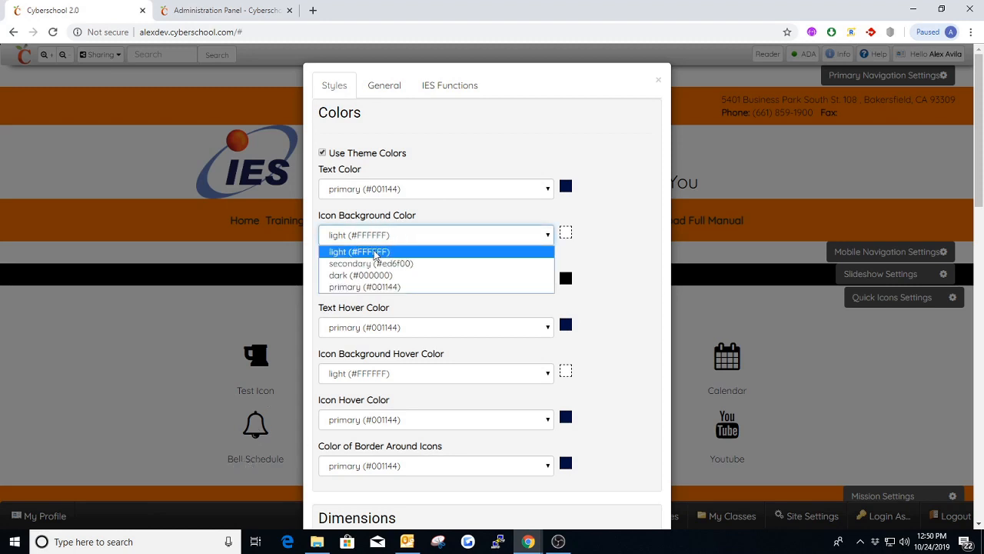
{"action": "left_click", "coordinate": [355, 287]}
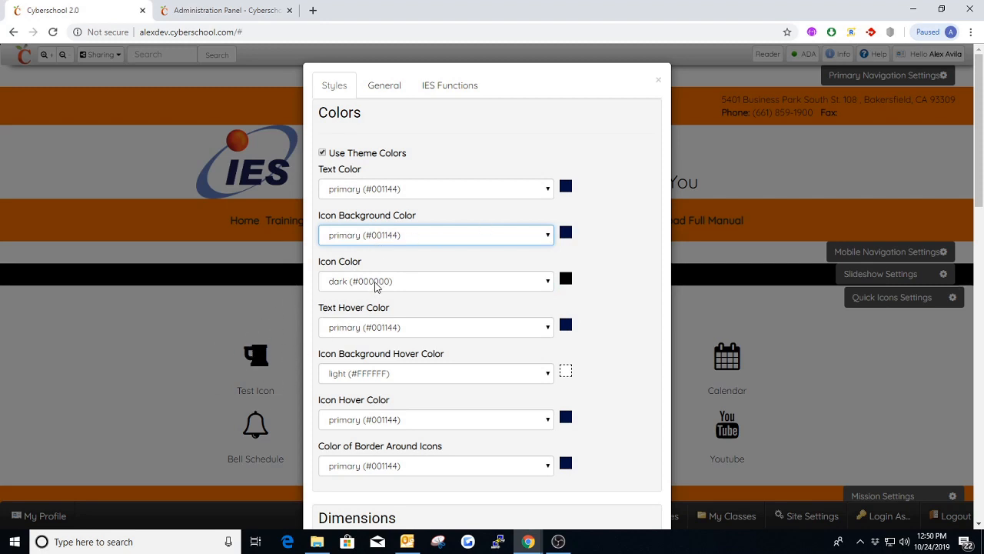
{"action": "left_click", "coordinate": [369, 285]}
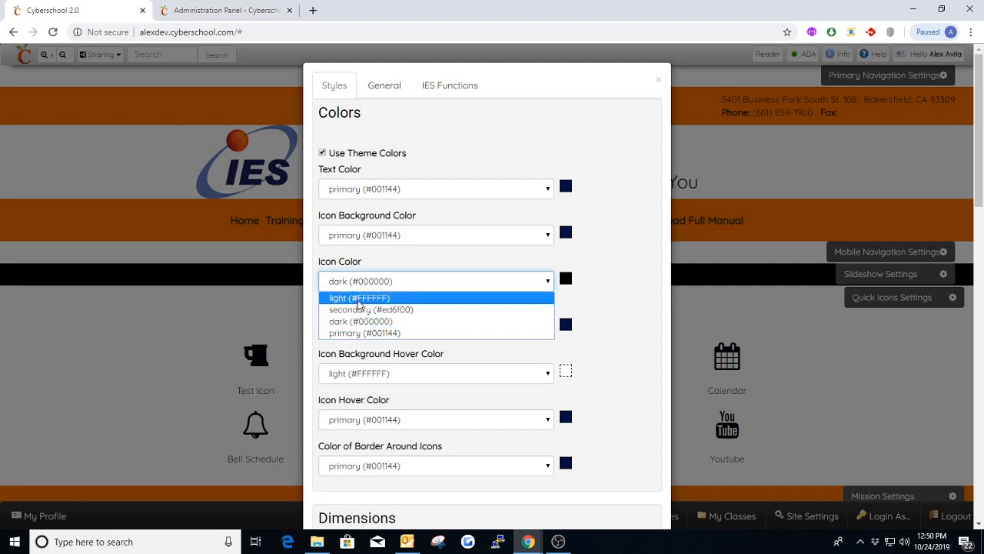
{"action": "left_click", "coordinate": [357, 299]}
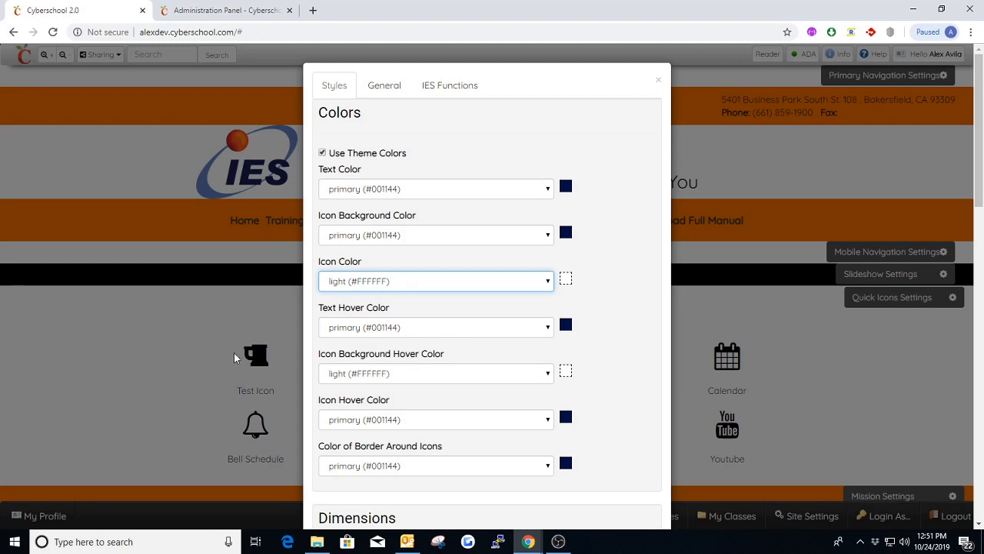
Set the icon background hover color to secondary (#ed6f00).
{"action": "left_click", "coordinate": [341, 382]}
{"action": "left_click", "coordinate": [367, 424]}
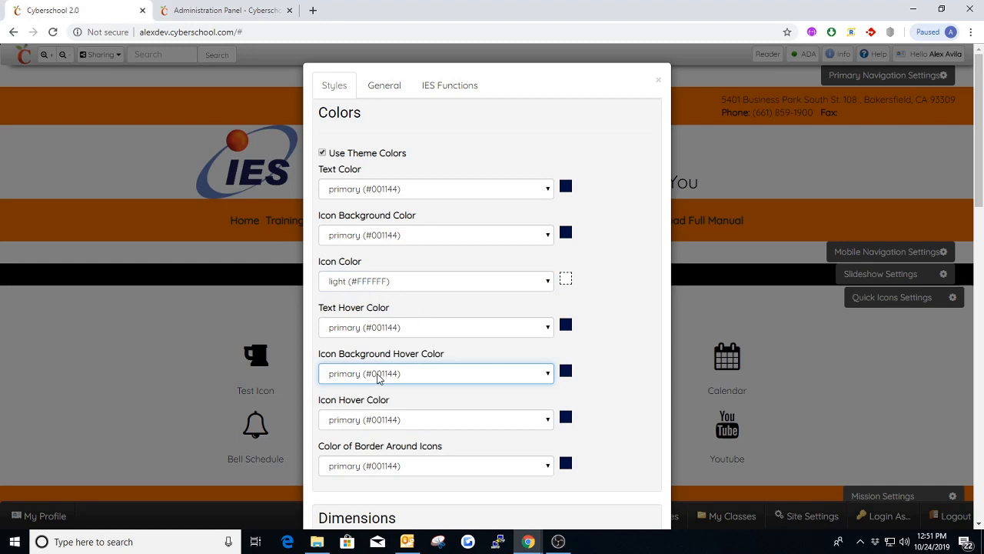
{"action": "left_click", "coordinate": [379, 378]}
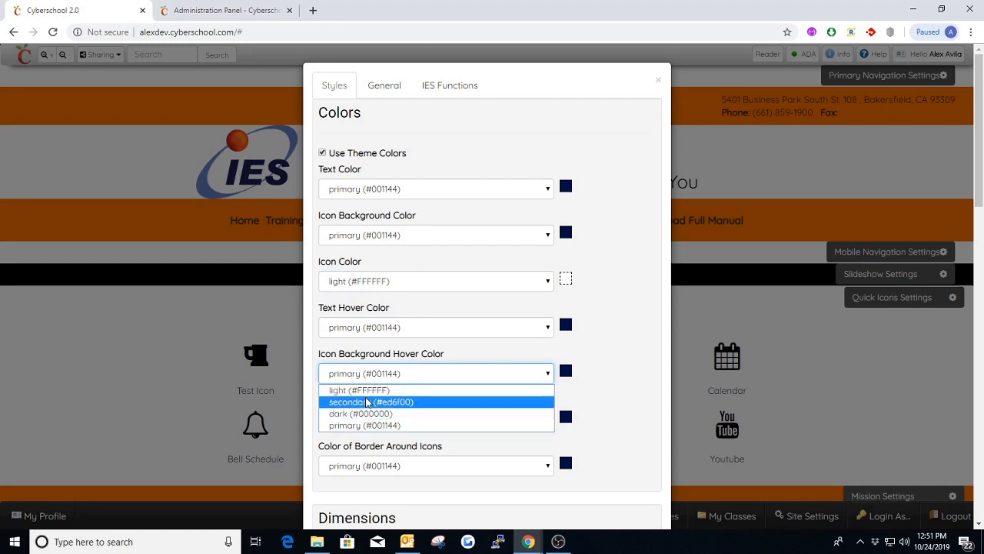
{"action": "left_click", "coordinate": [368, 402]}
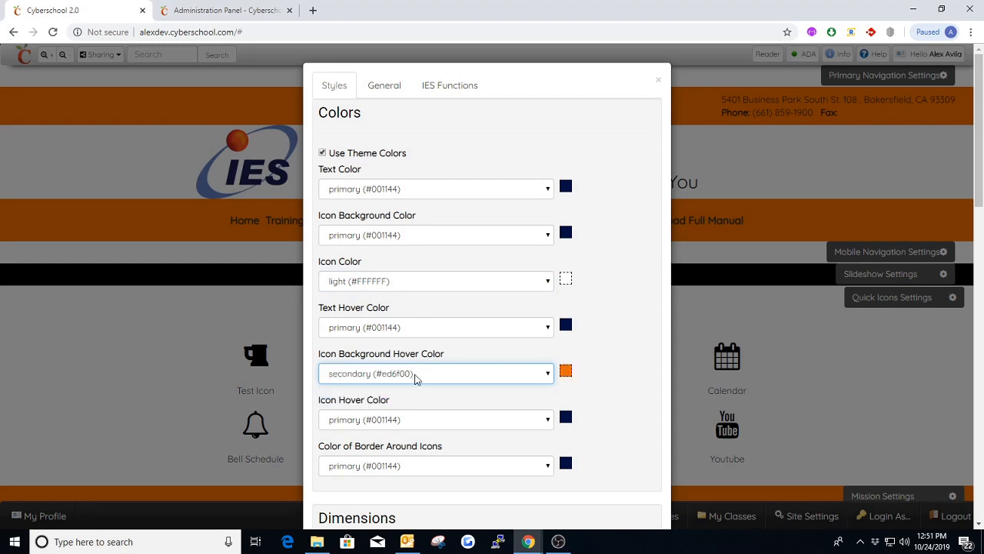
Review the color choices for the border around icons, keep primary (#001144), and save the Quick Icons settings.
{"action": "scroll", "coordinate": [379, 367], "scroll_direction": "down", "scroll_amount": 1}
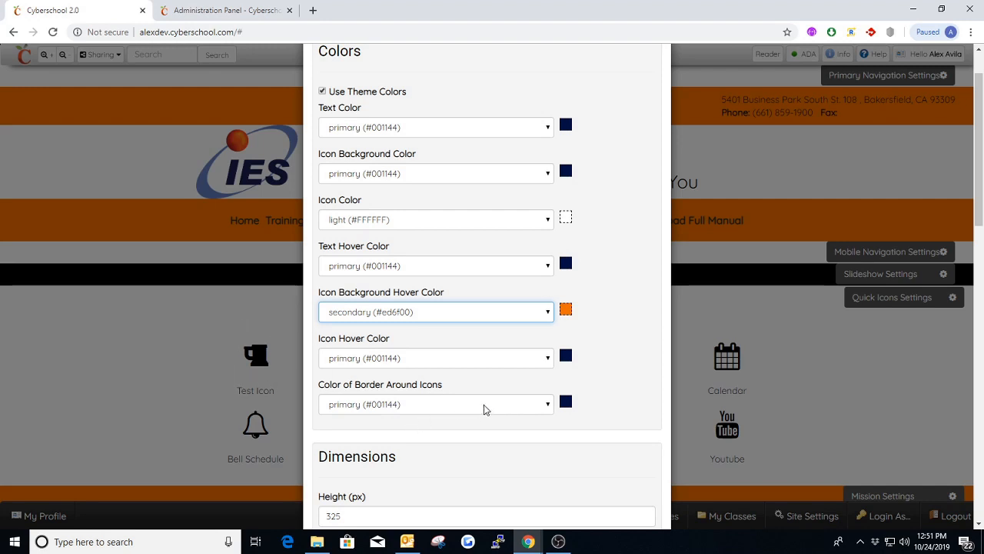
{"action": "left_click", "coordinate": [454, 405]}
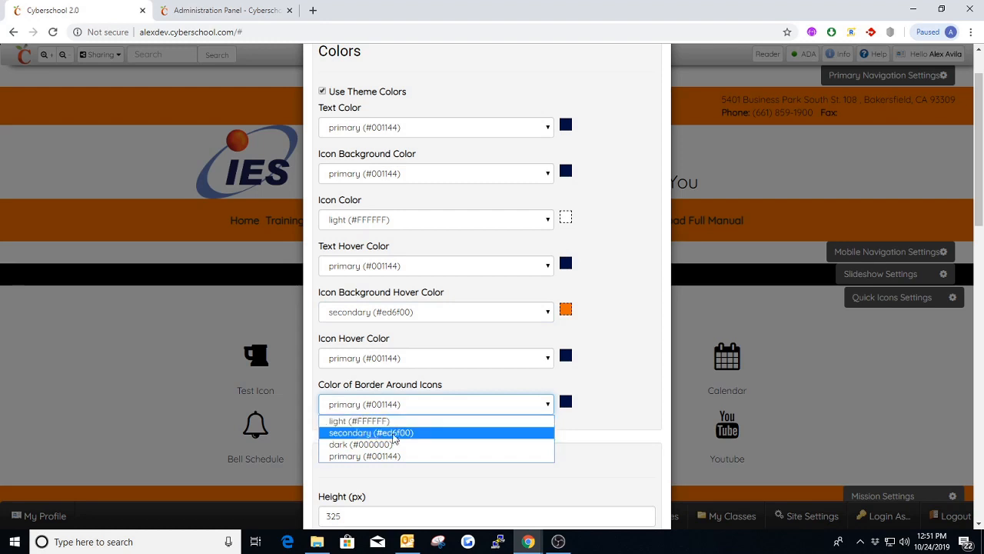
{"action": "left_click", "coordinate": [422, 404]}
{"action": "scroll", "coordinate": [456, 294], "scroll_direction": "up", "scroll_amount": 2}
{"action": "left_click", "coordinate": [389, 86]}
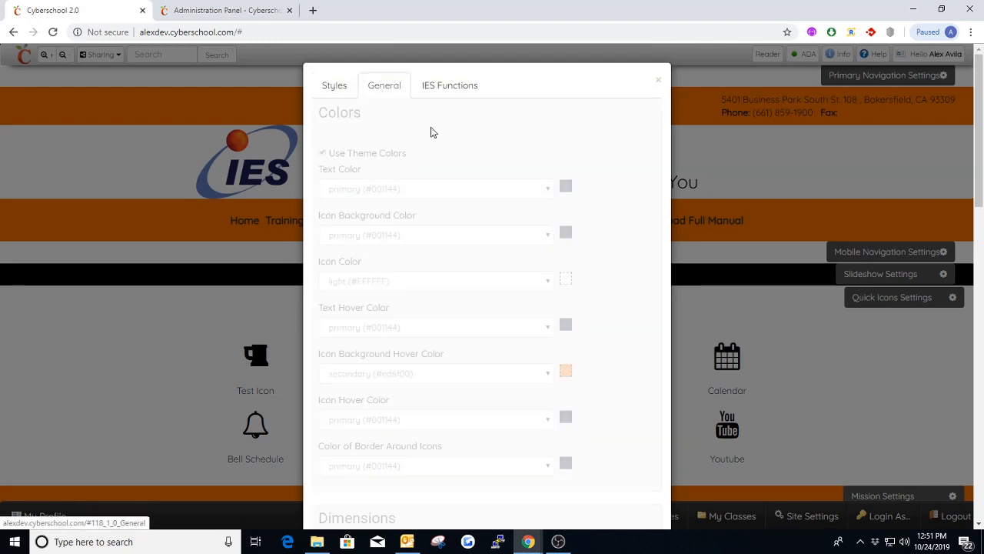
{"action": "left_click", "coordinate": [343, 350]}
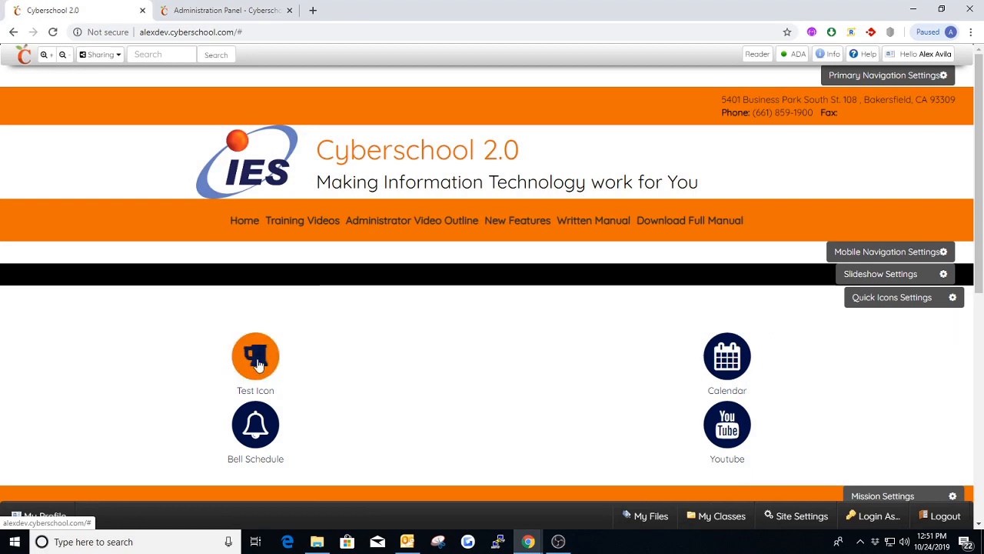
Open the Quick Icons style settings and examine the height and module padding options.
{"action": "left_click", "coordinate": [855, 299]}
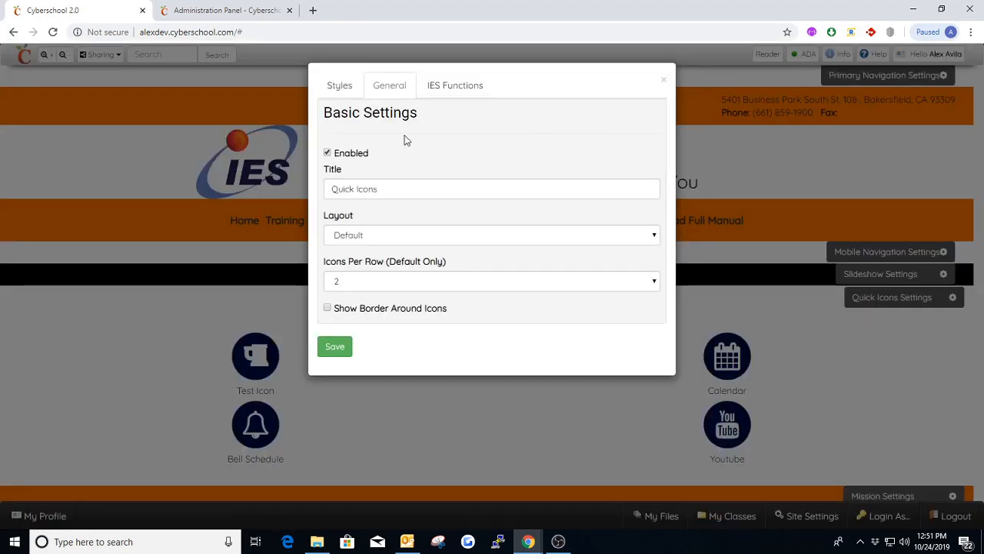
{"action": "left_click", "coordinate": [343, 87]}
{"action": "scroll", "coordinate": [418, 263], "scroll_direction": "down", "scroll_amount": 5}
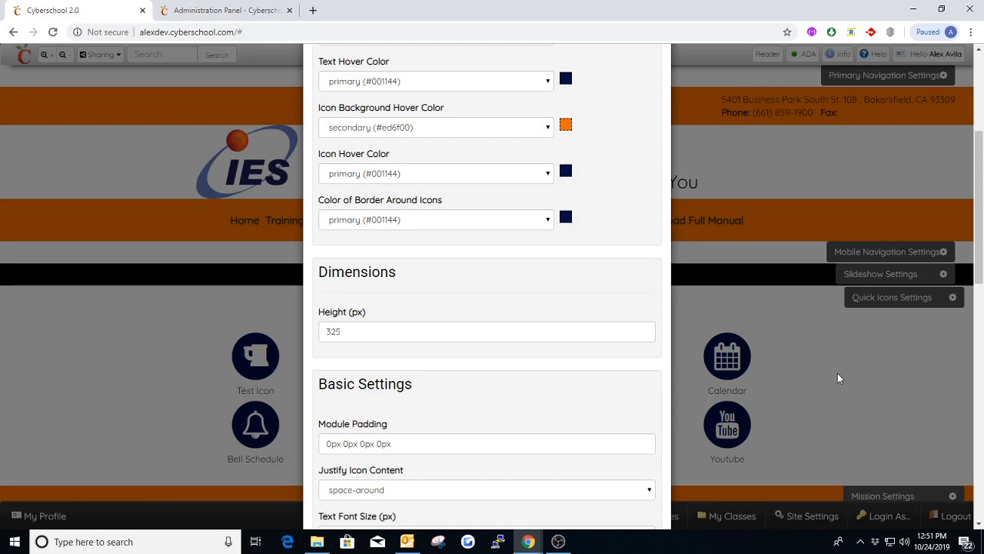
{"action": "scroll", "coordinate": [475, 313], "scroll_direction": "down", "scroll_amount": 3}
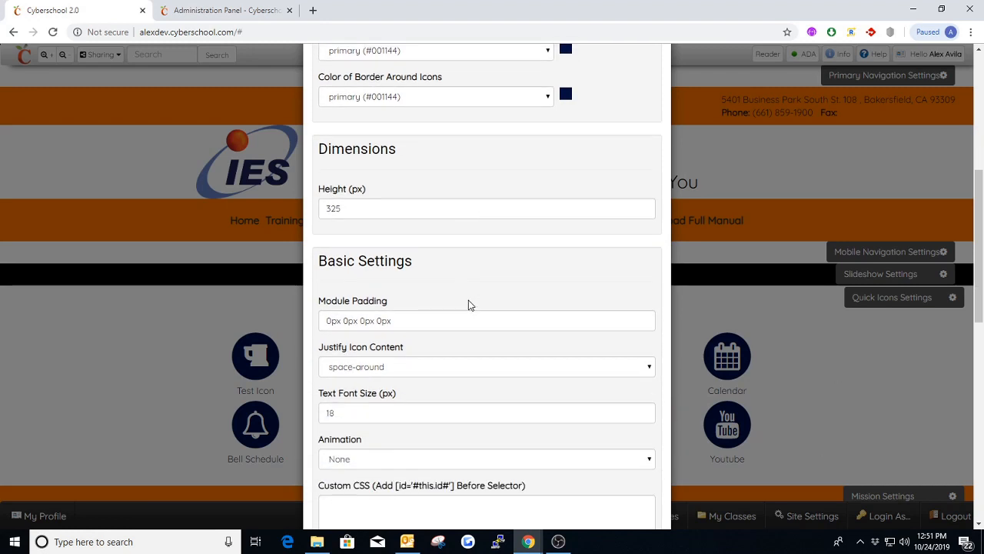
{"action": "left_click_drag", "start_coordinate": [420, 204], "coordinate": [318, 201]}
{"action": "left_click", "coordinate": [425, 225]}
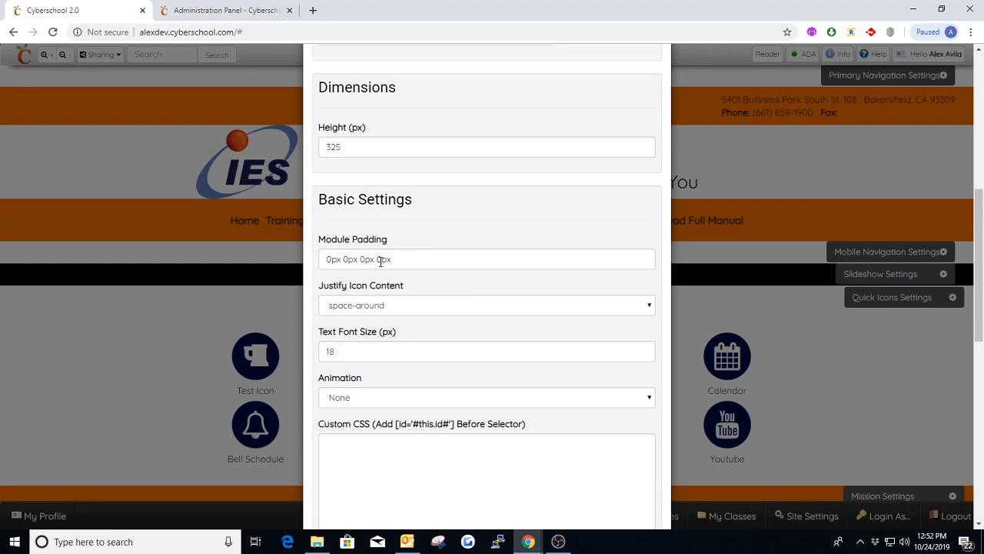
{"action": "left_click", "coordinate": [343, 258]}
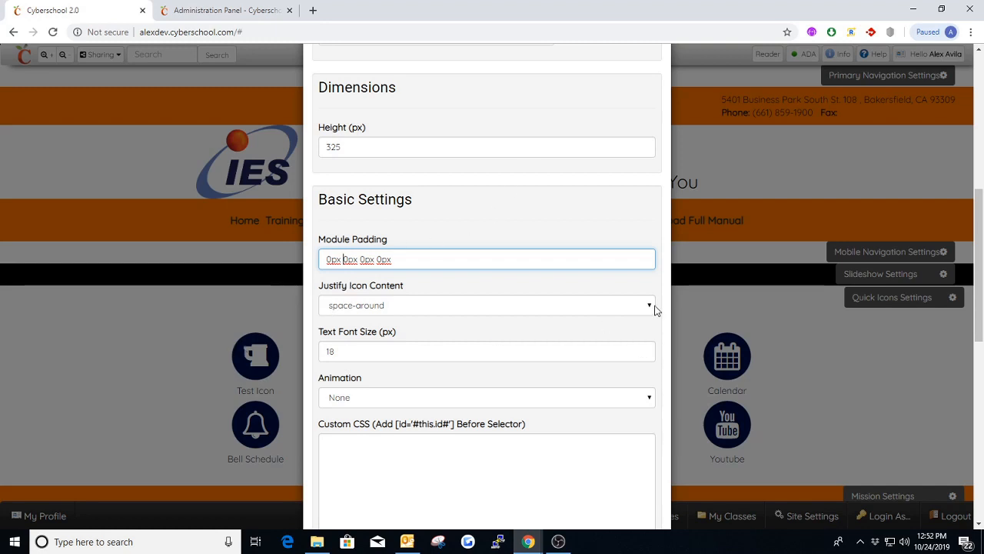
{"action": "left_click_drag", "start_coordinate": [395, 241], "coordinate": [335, 243]}
{"action": "left_click", "coordinate": [419, 243]}
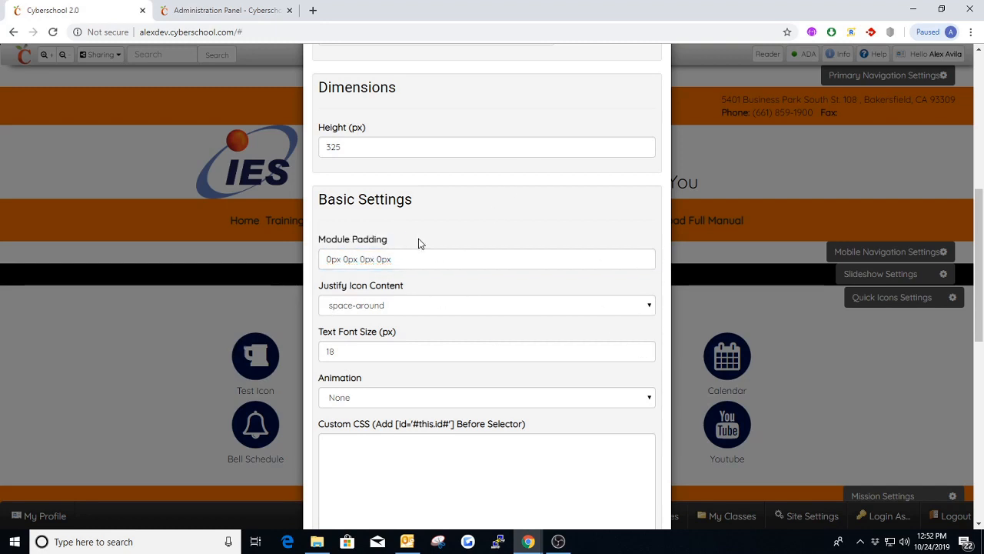
Set Justify Icon Content to center and save the Quick Icons settings.
{"action": "left_click", "coordinate": [408, 306]}
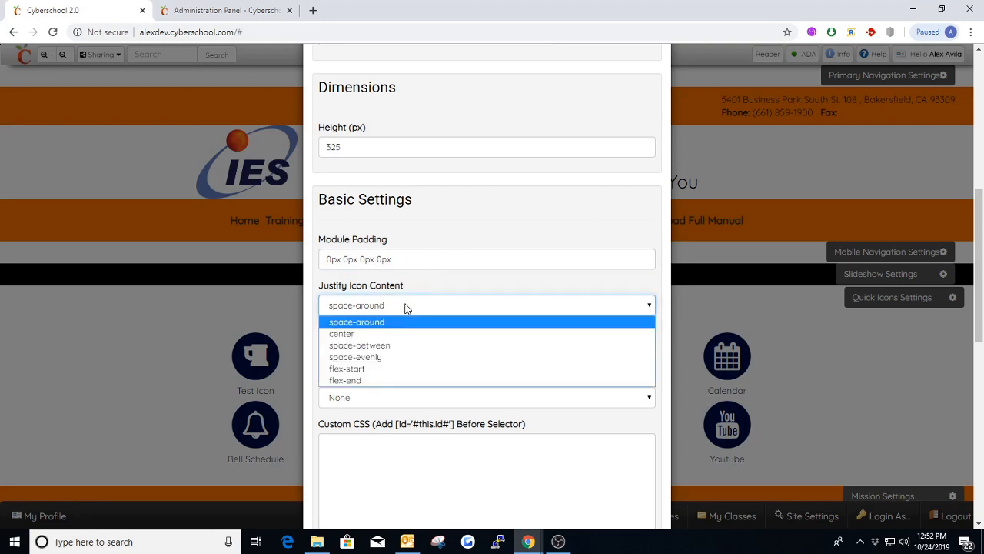
{"action": "left_click", "coordinate": [358, 337]}
{"action": "scroll", "coordinate": [495, 319], "scroll_direction": "up", "scroll_amount": 6}
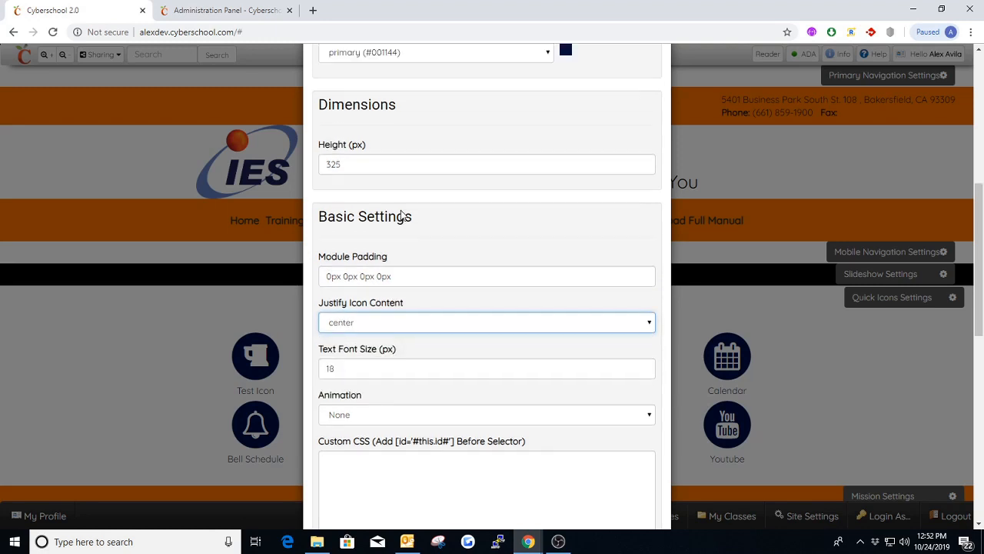
{"action": "left_click", "coordinate": [379, 81]}
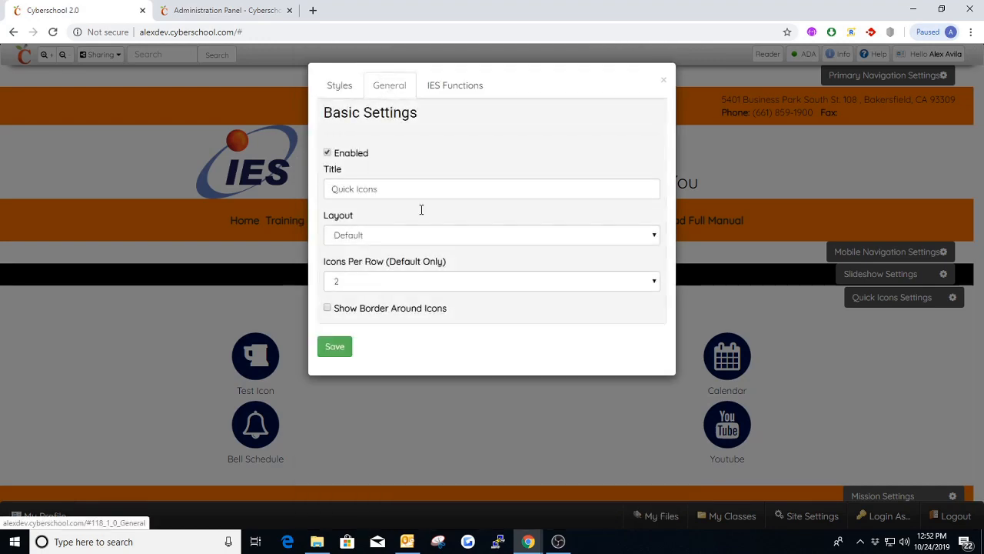
{"action": "left_click", "coordinate": [339, 346]}
{"action": "scroll", "coordinate": [426, 340], "scroll_direction": "down", "scroll_amount": 1}
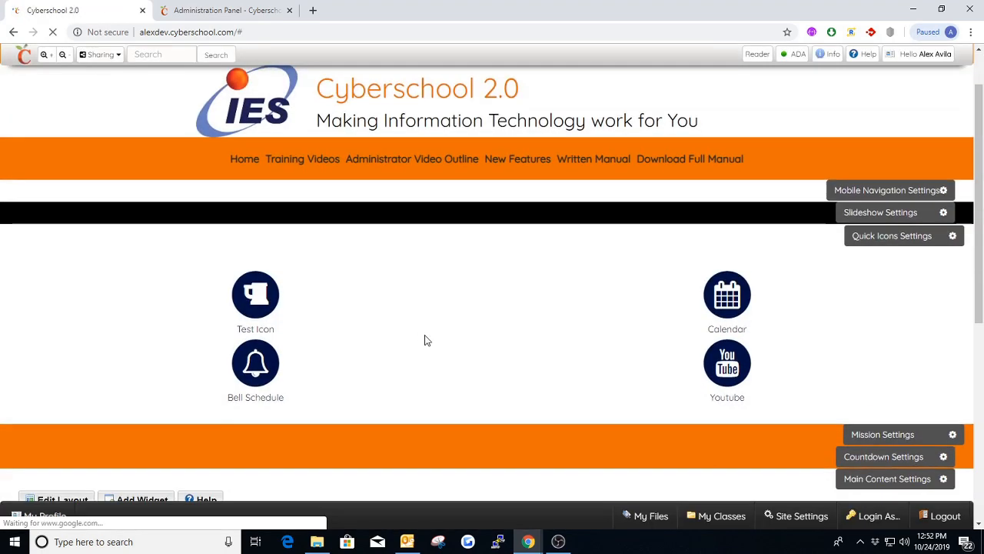
In the Quick Icons style settings, change Justify Icon Content to space-evenly and save.
{"action": "left_click", "coordinate": [886, 235]}
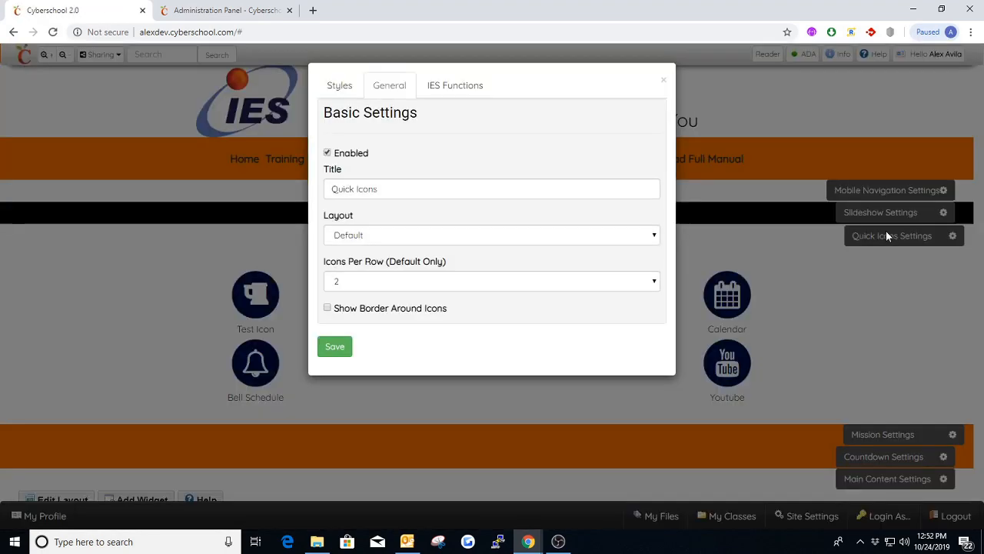
{"action": "left_click", "coordinate": [340, 86]}
{"action": "scroll", "coordinate": [410, 304], "scroll_direction": "down", "scroll_amount": 3}
{"action": "scroll", "coordinate": [410, 306], "scroll_direction": "down", "scroll_amount": 4}
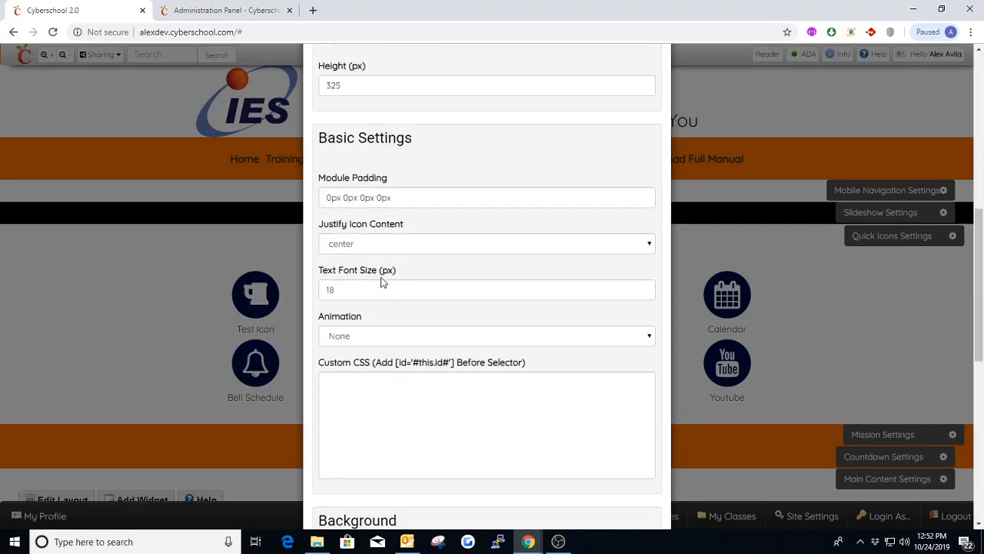
{"action": "left_click", "coordinate": [382, 248]}
{"action": "left_click", "coordinate": [373, 296]}
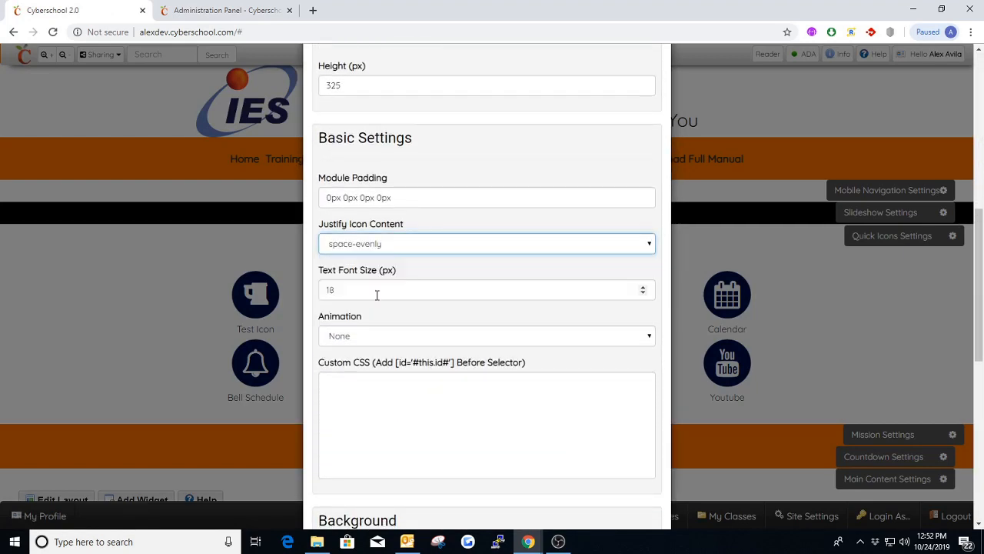
{"action": "scroll", "coordinate": [379, 292], "scroll_direction": "up", "scroll_amount": 6}
{"action": "left_click", "coordinate": [385, 86]}
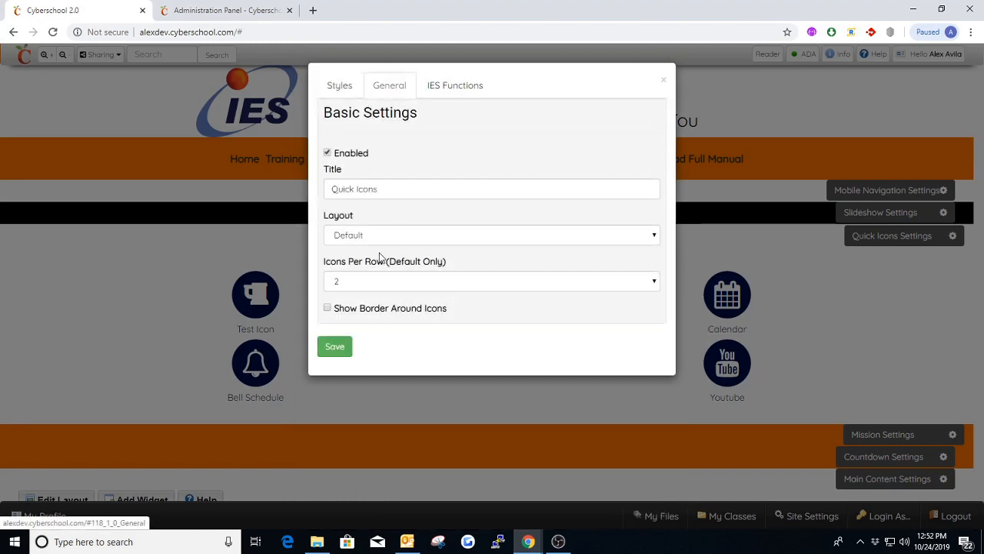
{"action": "left_click", "coordinate": [335, 347]}
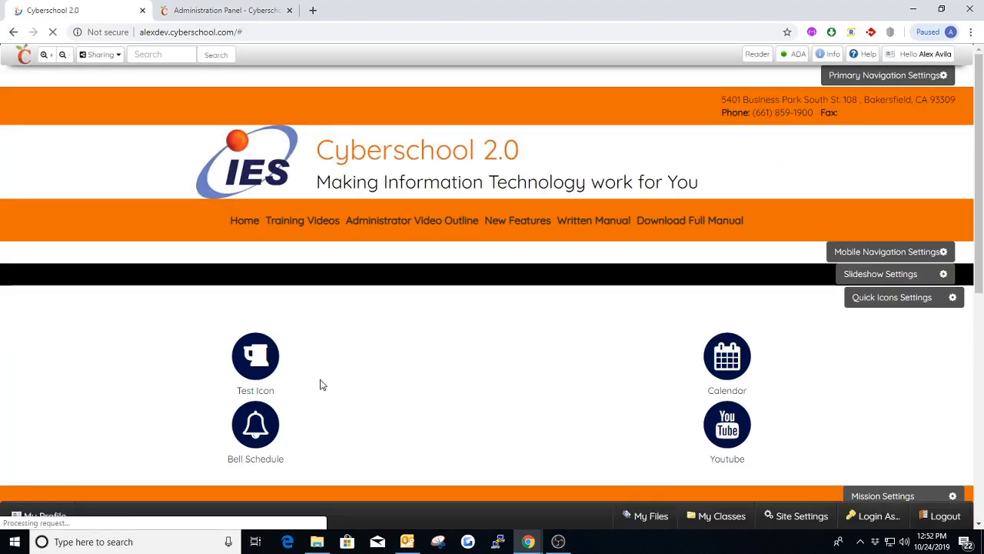
Set the Quick Icons module's background type to Image in its style settings and save.
{"action": "left_click", "coordinate": [880, 302]}
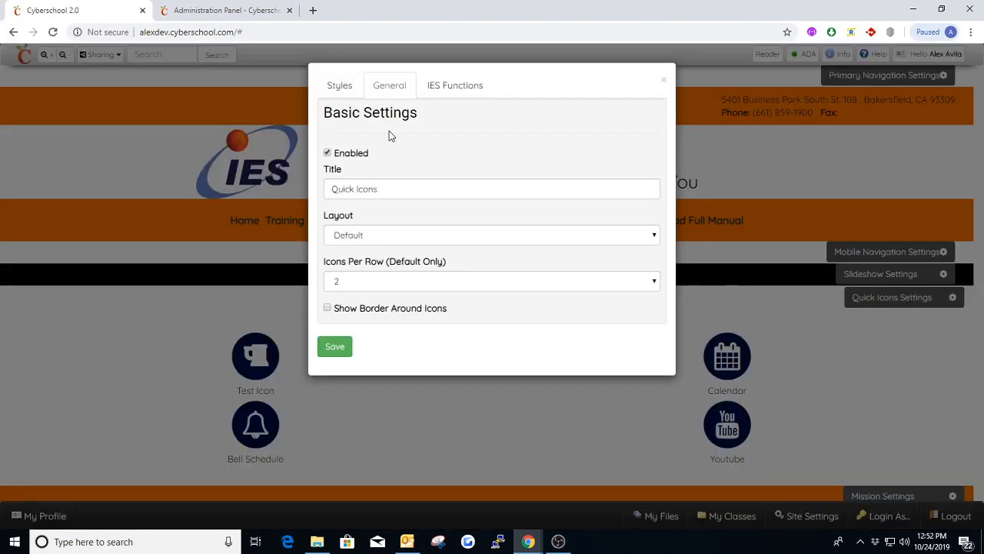
{"action": "left_click", "coordinate": [338, 84]}
{"action": "scroll", "coordinate": [410, 279], "scroll_direction": "down", "scroll_amount": 6}
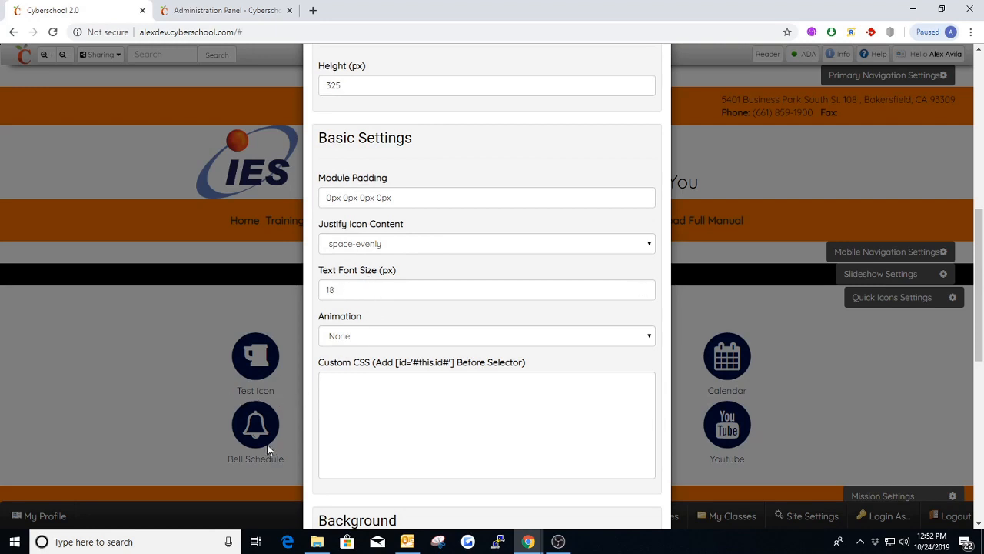
{"action": "scroll", "coordinate": [358, 308], "scroll_direction": "down", "scroll_amount": 1}
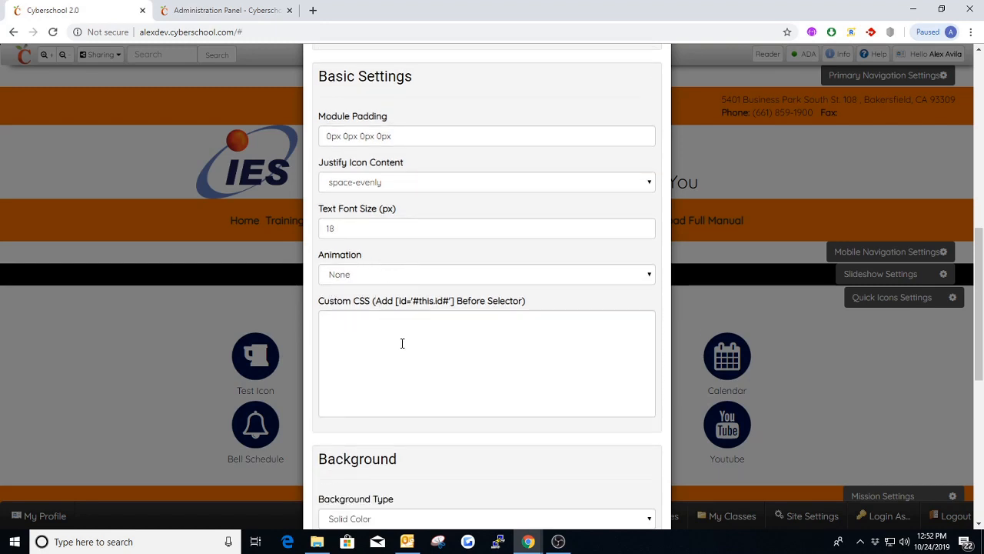
{"action": "scroll", "coordinate": [402, 343], "scroll_direction": "down", "scroll_amount": 4}
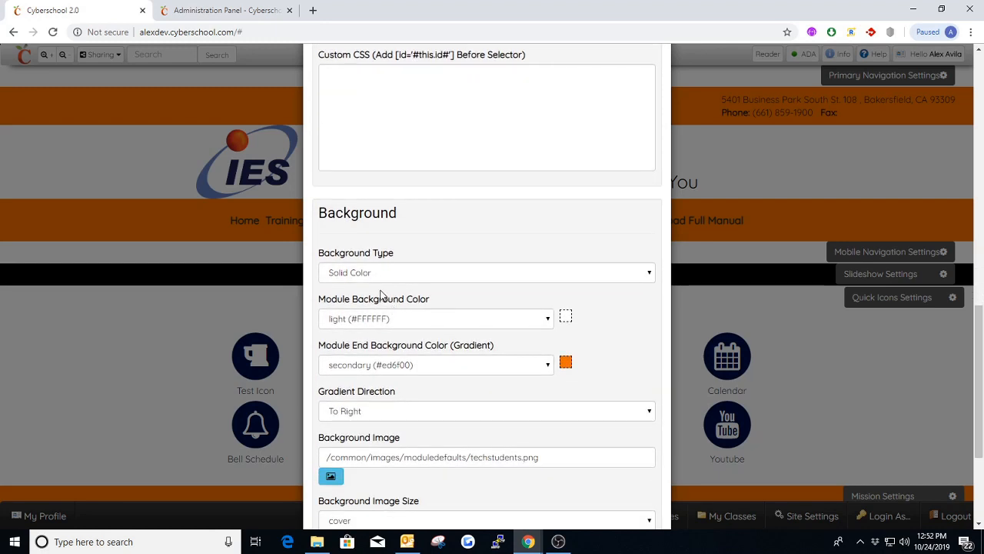
{"action": "scroll", "coordinate": [380, 294], "scroll_direction": "down", "scroll_amount": 1}
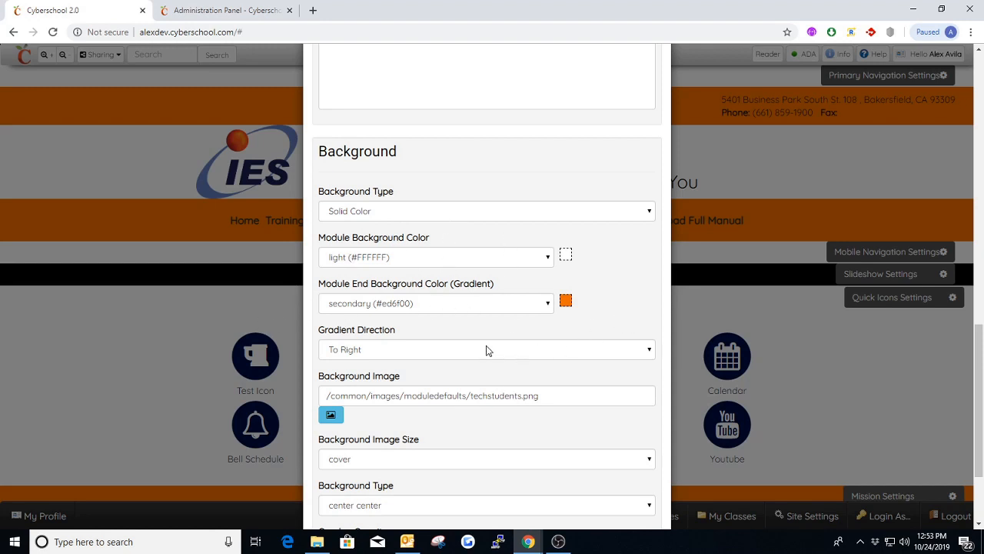
{"action": "left_click", "coordinate": [408, 208]}
{"action": "left_click", "coordinate": [376, 238]}
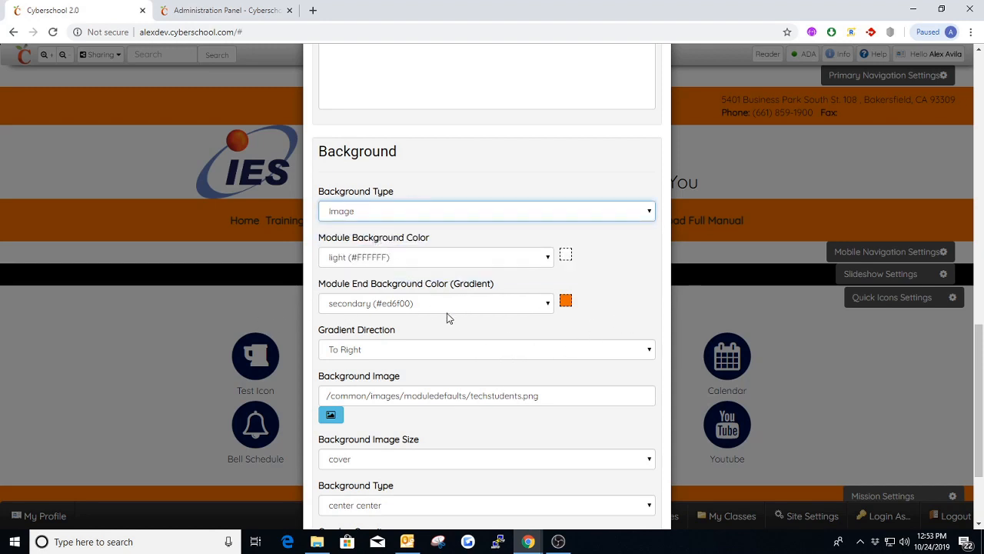
{"action": "scroll", "coordinate": [431, 330], "scroll_direction": "down", "scroll_amount": 1}
{"action": "scroll", "coordinate": [392, 354], "scroll_direction": "down", "scroll_amount": 1}
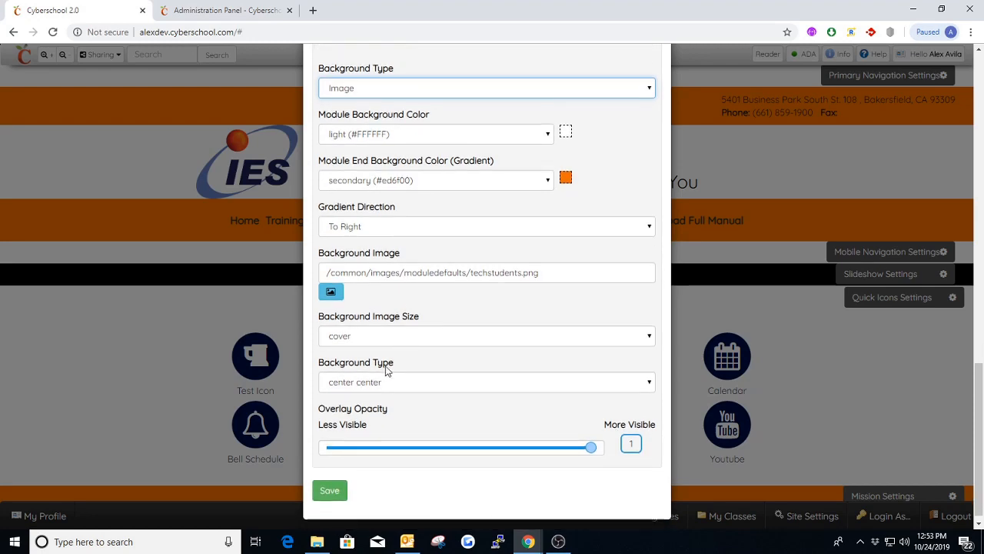
{"action": "left_click", "coordinate": [338, 493]}
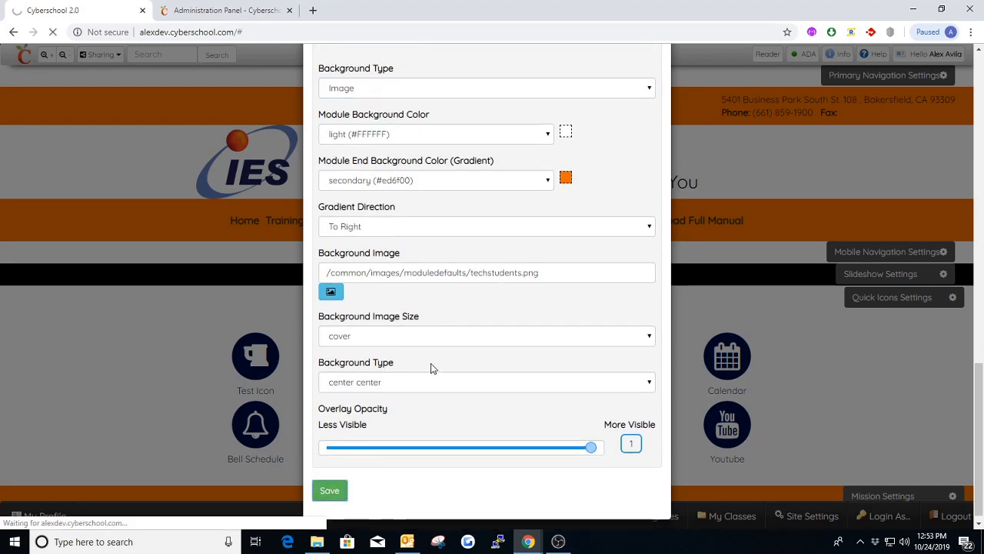
{"action": "scroll", "coordinate": [503, 353], "scroll_direction": "down", "scroll_amount": 1}
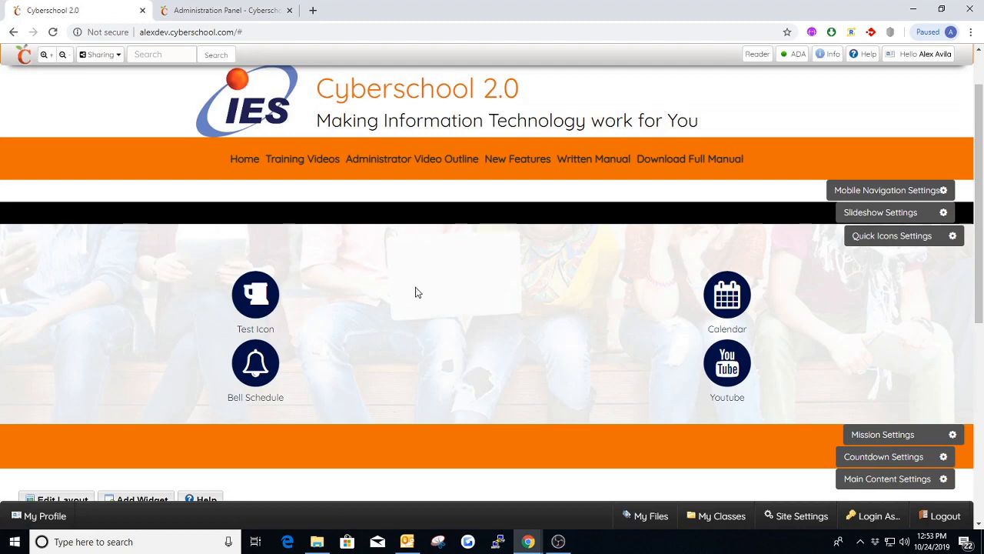
Reopen the Quick Icons style settings, look through the options and close the dialog.
{"action": "left_click", "coordinate": [877, 239]}
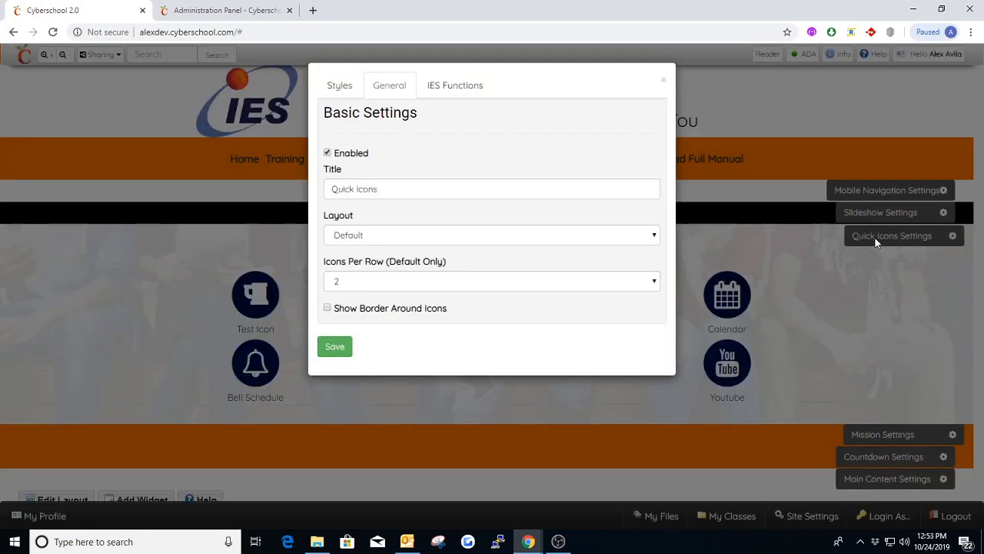
{"action": "left_click", "coordinate": [340, 88]}
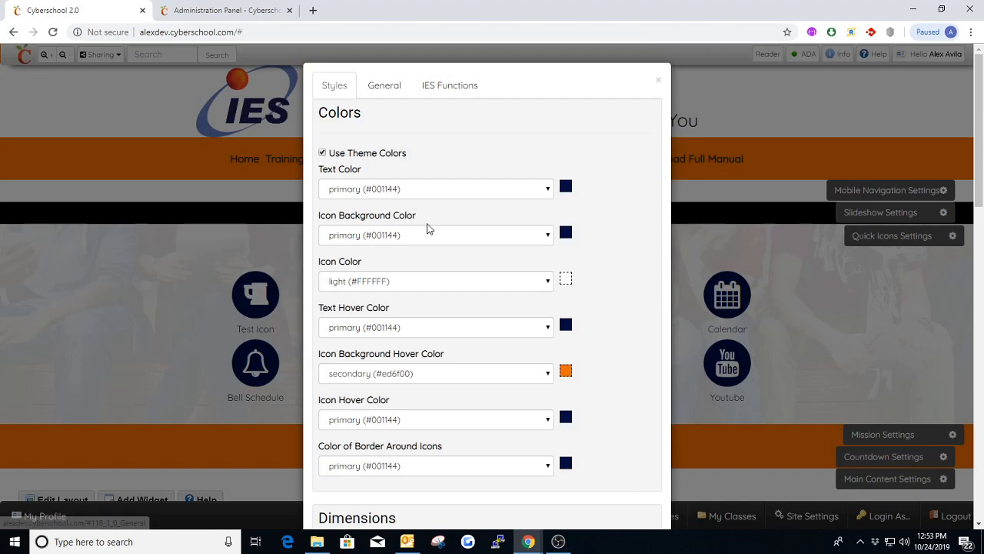
{"action": "scroll", "coordinate": [429, 229], "scroll_direction": "down", "scroll_amount": 2}
{"action": "scroll", "coordinate": [429, 229], "scroll_direction": "down", "scroll_amount": 3}
{"action": "scroll", "coordinate": [429, 229], "scroll_direction": "up", "scroll_amount": 5}
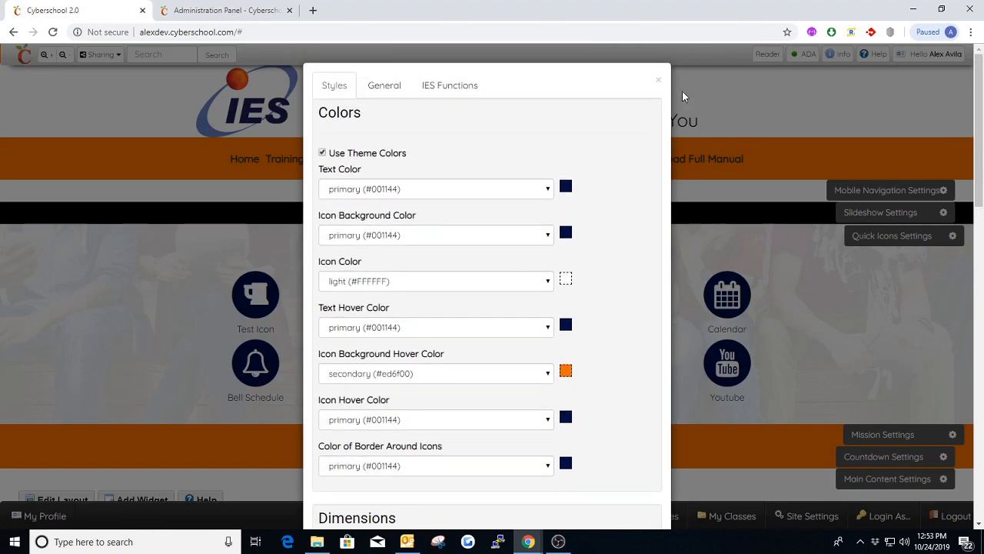
{"action": "left_click", "coordinate": [659, 83]}
Enable the Mission module with the MOTD layout in its general settings and save.
{"action": "scroll", "coordinate": [637, 208], "scroll_direction": "down", "scroll_amount": 2}
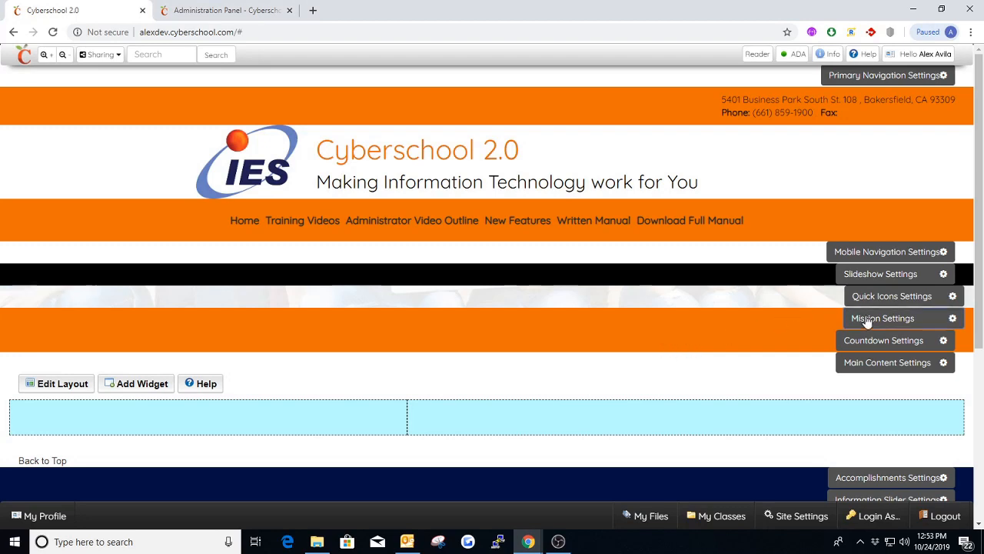
{"action": "left_click", "coordinate": [866, 318]}
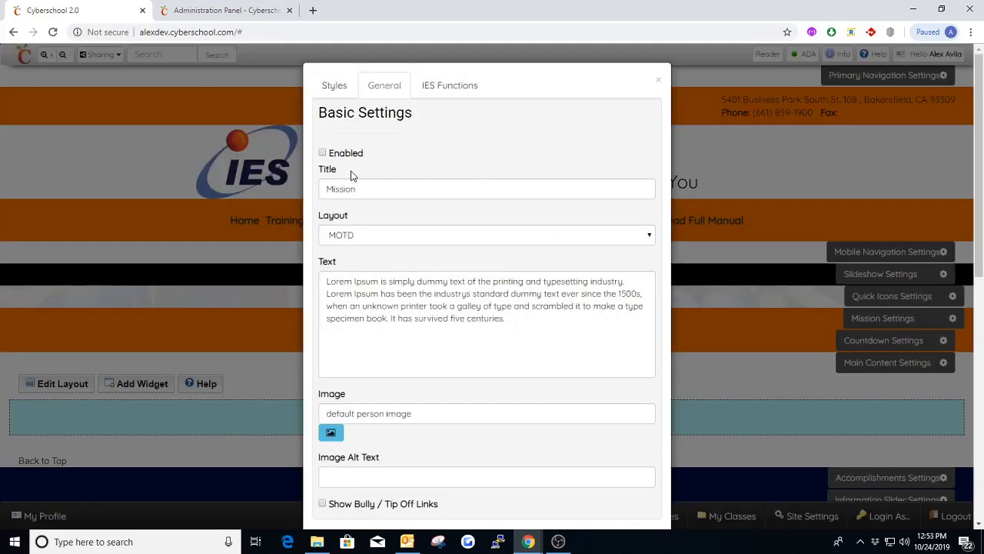
{"action": "scroll", "coordinate": [388, 165], "scroll_direction": "down", "scroll_amount": 2}
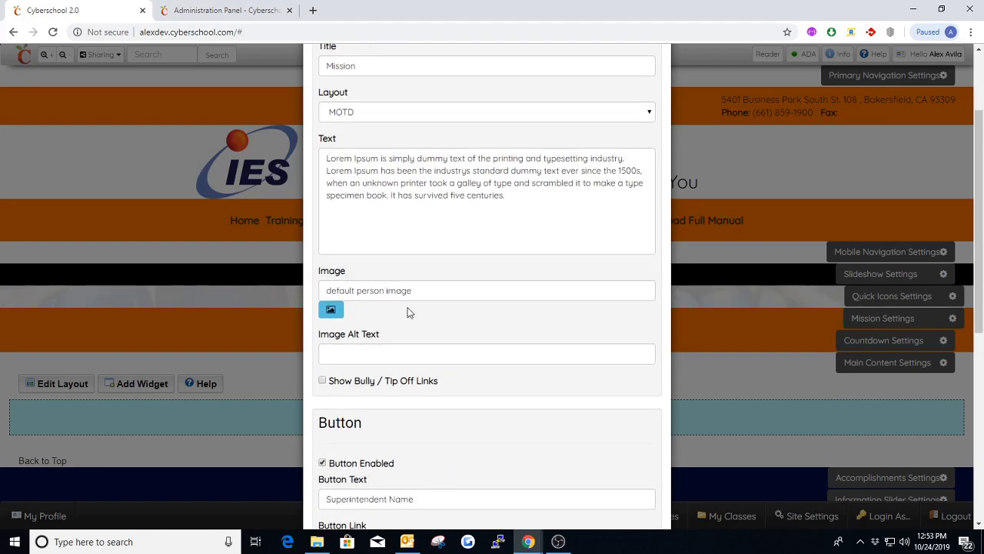
{"action": "scroll", "coordinate": [398, 339], "scroll_direction": "down", "scroll_amount": 7}
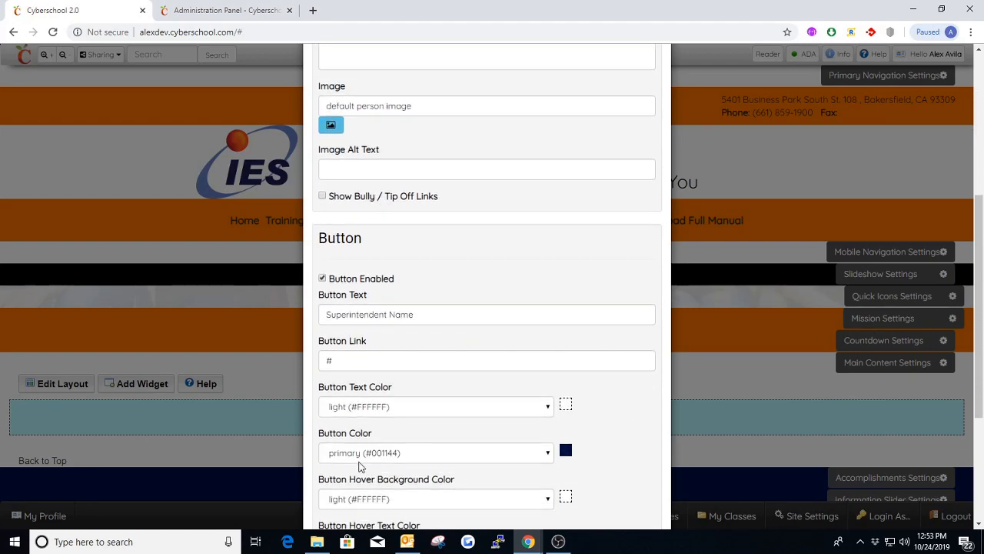
{"action": "left_click", "coordinate": [332, 481]}
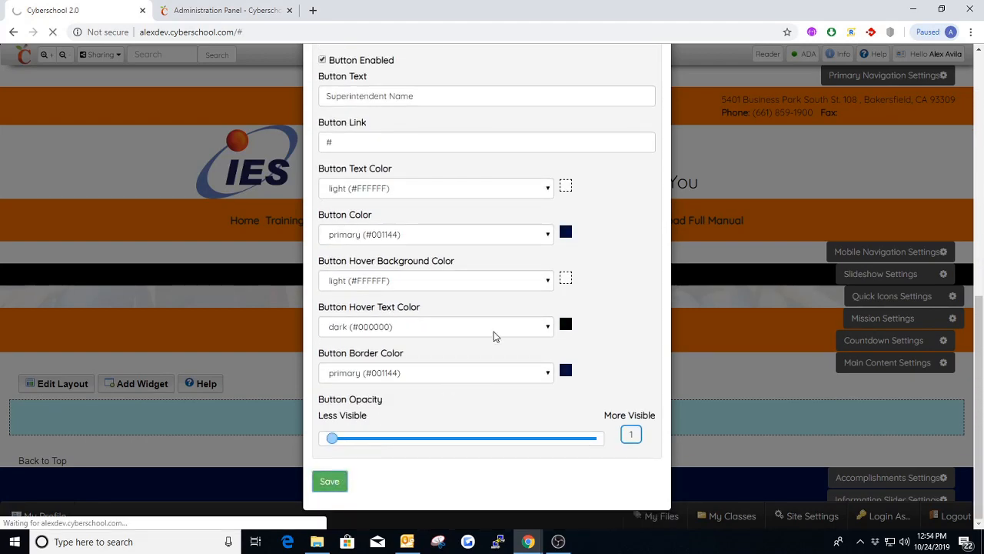
Examine the Mission module's title, body text and button on the homepage.
{"action": "scroll", "coordinate": [560, 316], "scroll_direction": "down", "scroll_amount": 1}
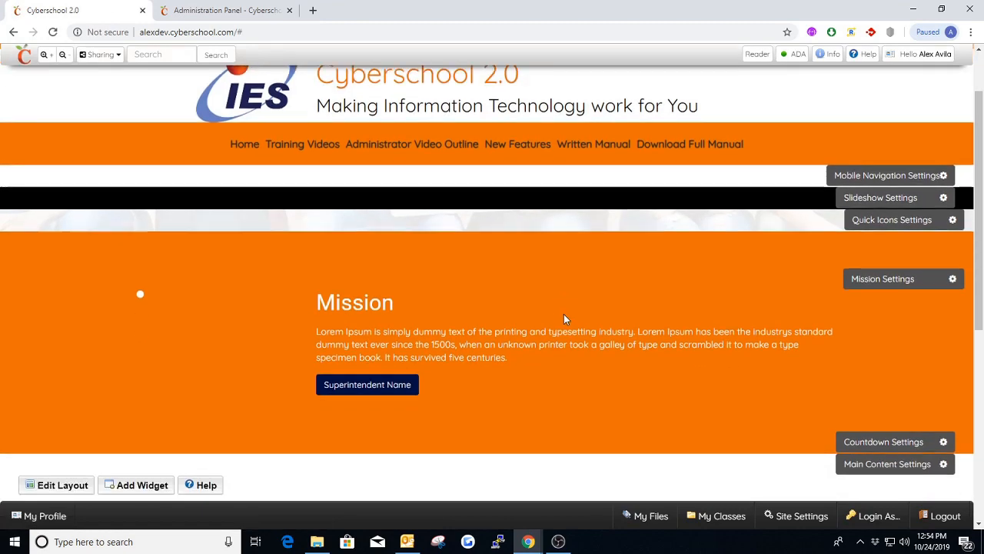
{"action": "scroll", "coordinate": [564, 315], "scroll_direction": "down", "scroll_amount": 1}
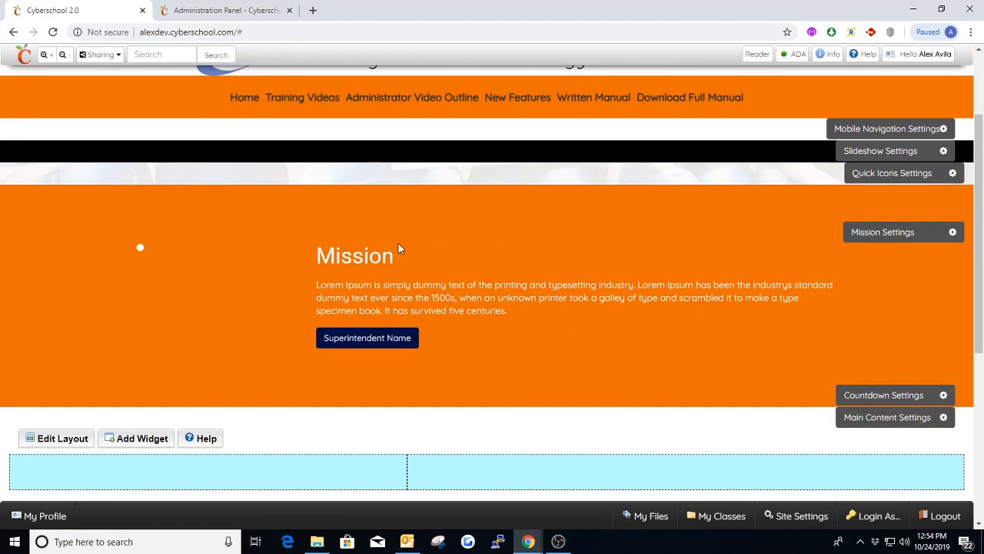
{"action": "left_click_drag", "start_coordinate": [323, 254], "coordinate": [424, 254]}
{"action": "left_click", "coordinate": [344, 287]}
{"action": "left_click_drag", "start_coordinate": [318, 286], "coordinate": [549, 310]}
{"action": "left_click", "coordinate": [549, 310]}
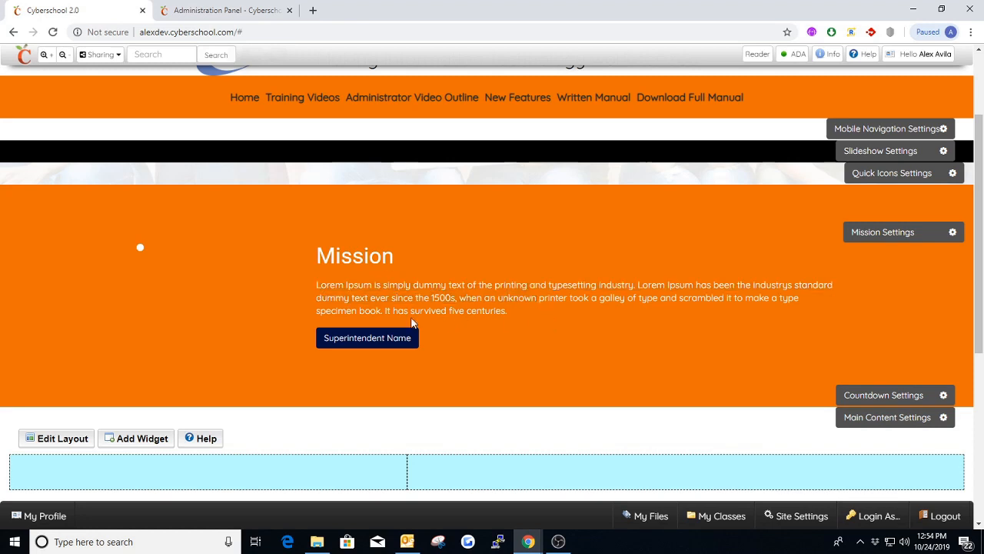
Test the Mission module's Superintendent Name button and review the Title field in its general settings, closing the dialog without changes.
{"action": "left_click", "coordinate": [372, 340]}
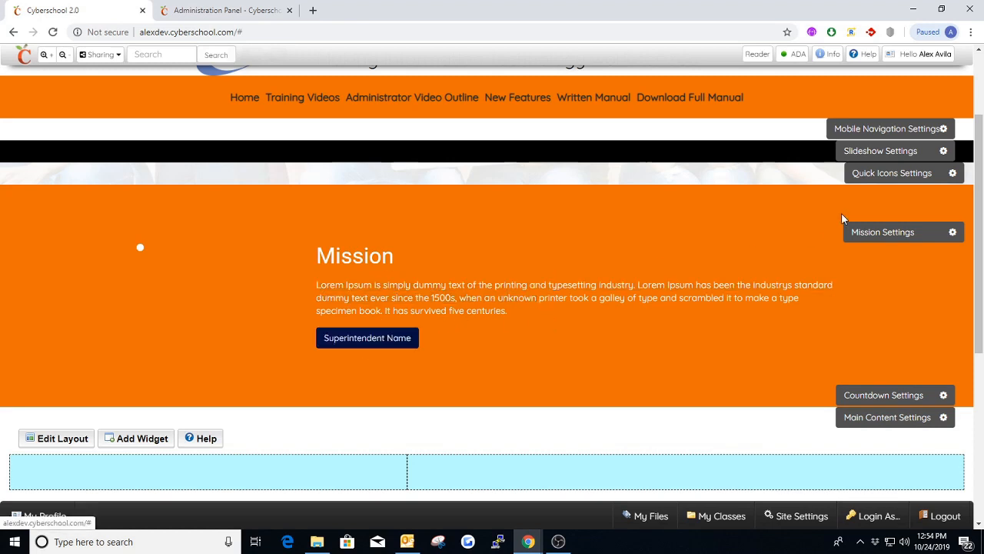
{"action": "left_click", "coordinate": [919, 238]}
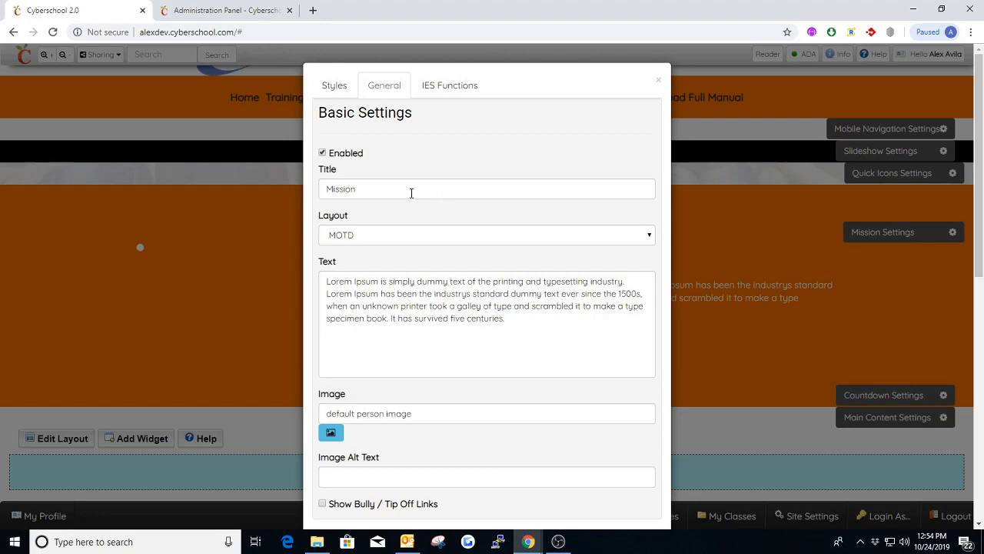
{"action": "left_click_drag", "start_coordinate": [386, 191], "coordinate": [333, 194]}
{"action": "left_click", "coordinate": [444, 194]}
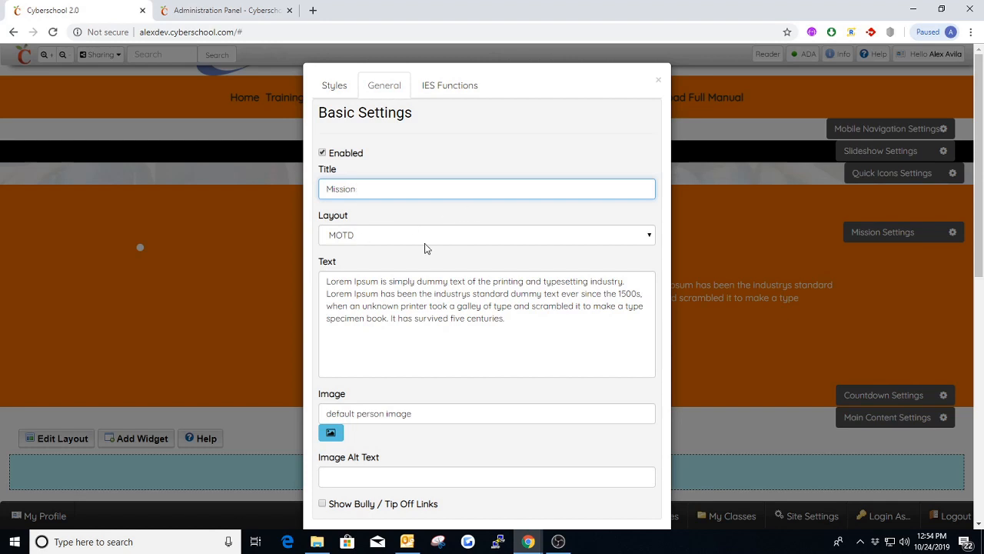
{"action": "left_click", "coordinate": [657, 80]}
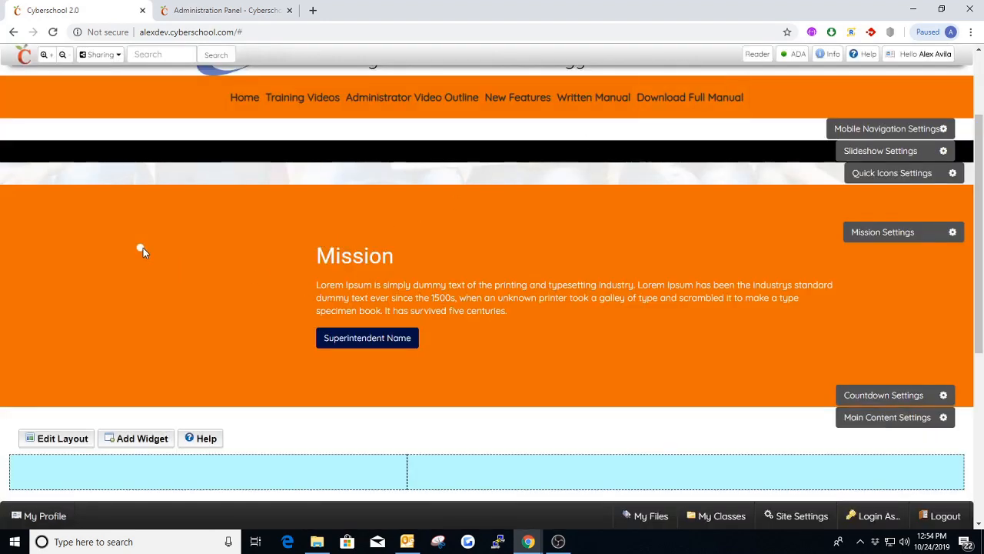
Set the Mission module's image to sc.jpg from the image explorer and save the settings.
{"action": "left_click", "coordinate": [870, 233]}
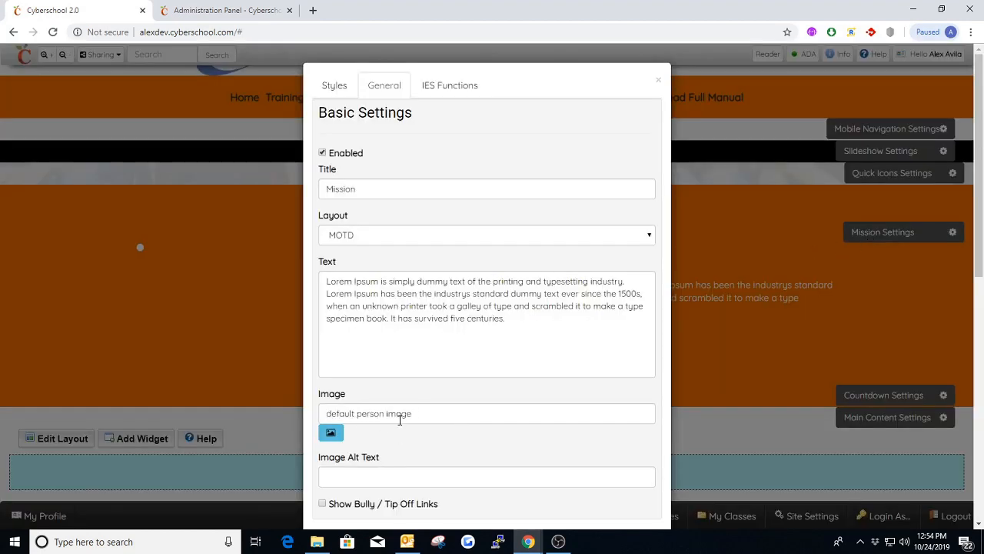
{"action": "left_click", "coordinate": [331, 432]}
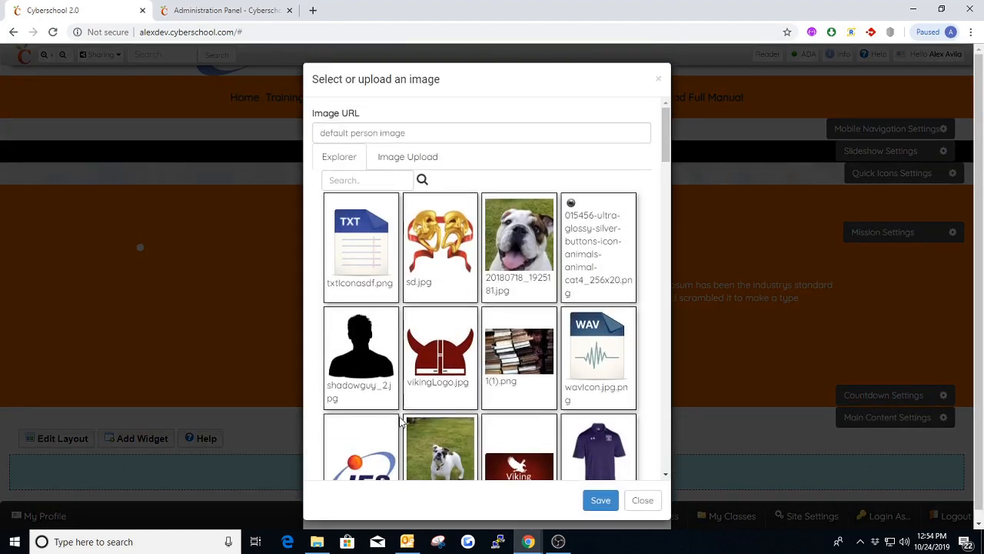
{"action": "scroll", "coordinate": [534, 281], "scroll_direction": "down", "scroll_amount": 3}
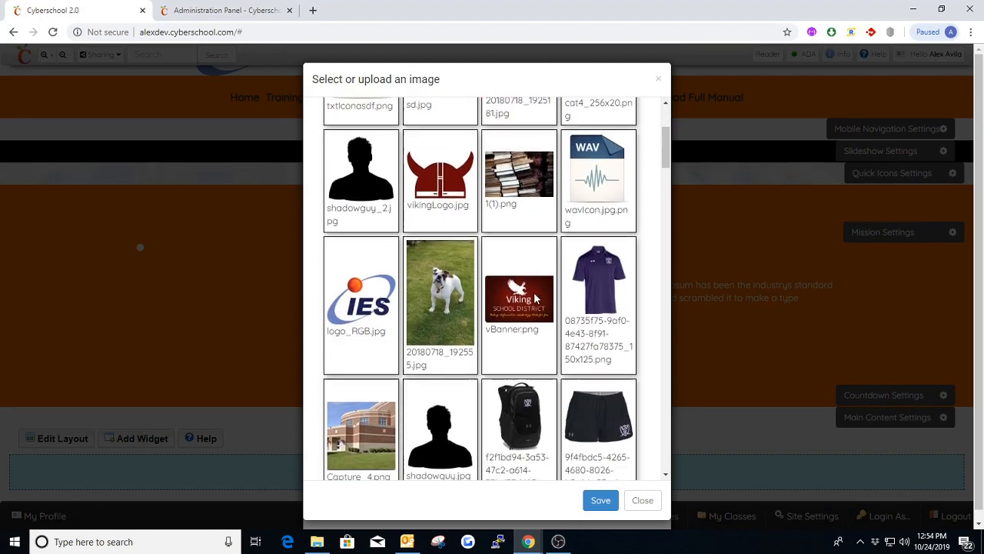
{"action": "scroll", "coordinate": [535, 299], "scroll_direction": "down", "scroll_amount": 4}
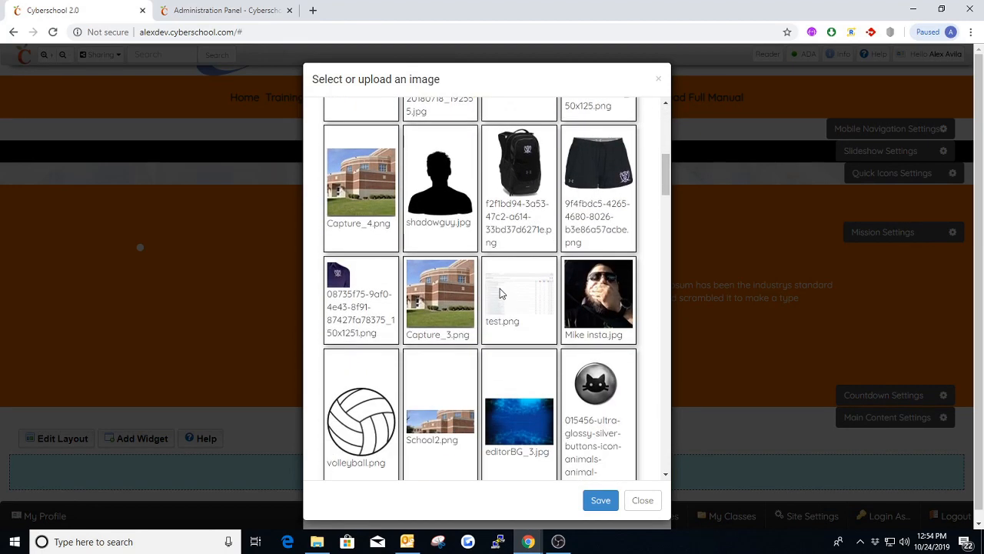
{"action": "scroll", "coordinate": [499, 287], "scroll_direction": "down", "scroll_amount": 5}
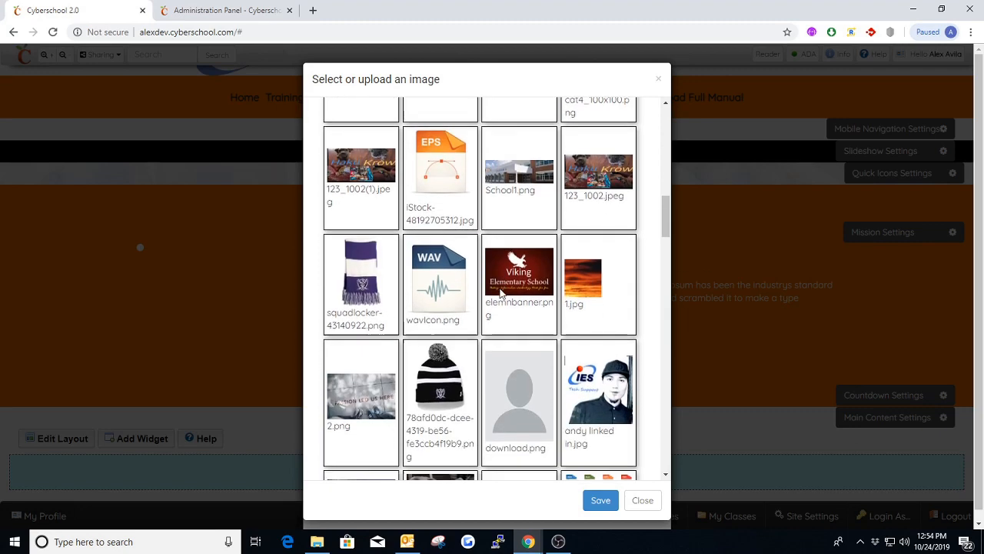
{"action": "scroll", "coordinate": [499, 287], "scroll_direction": "down", "scroll_amount": 1}
{"action": "left_click", "coordinate": [452, 292]}
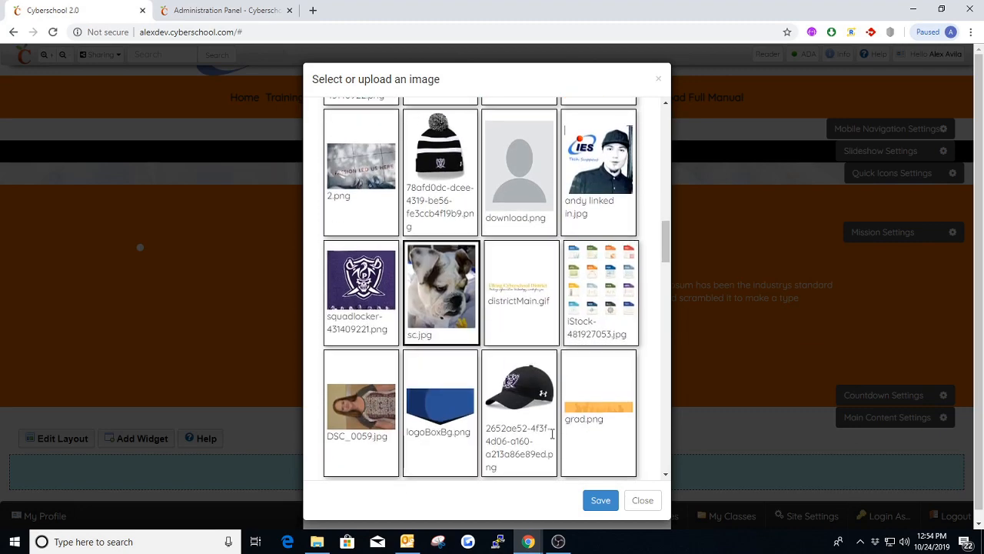
{"action": "left_click", "coordinate": [601, 500]}
{"action": "scroll", "coordinate": [466, 455], "scroll_direction": "down", "scroll_amount": 3}
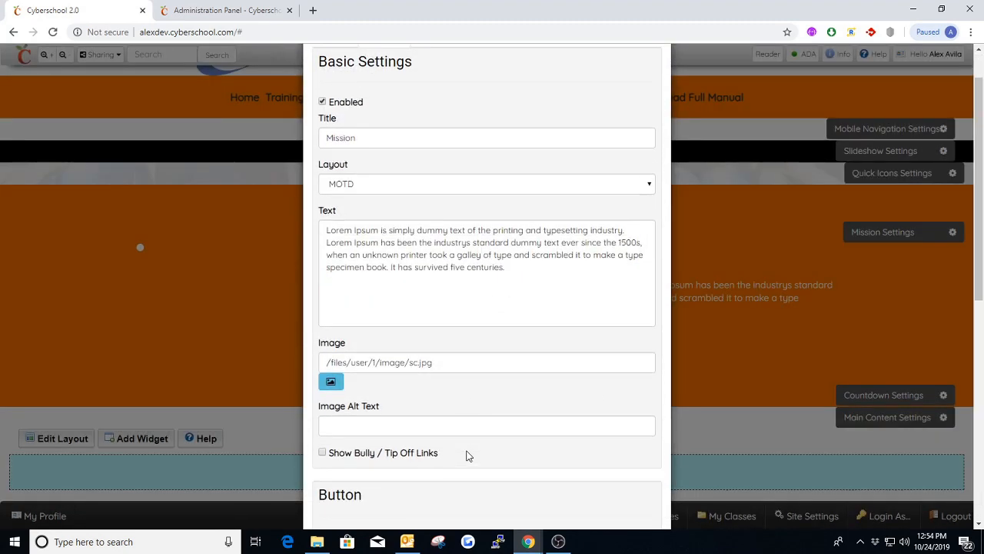
{"action": "scroll", "coordinate": [421, 459], "scroll_direction": "down", "scroll_amount": 3}
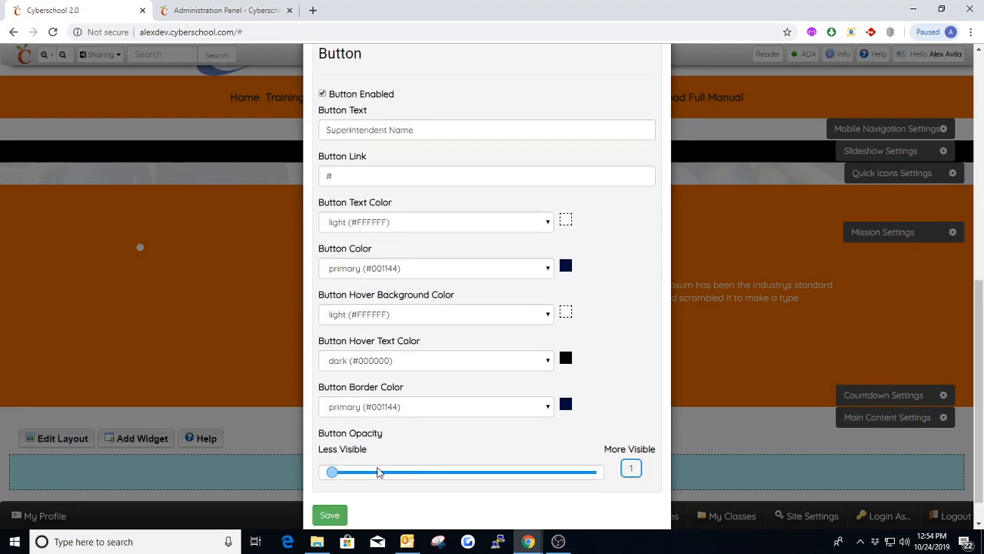
{"action": "left_click", "coordinate": [329, 514]}
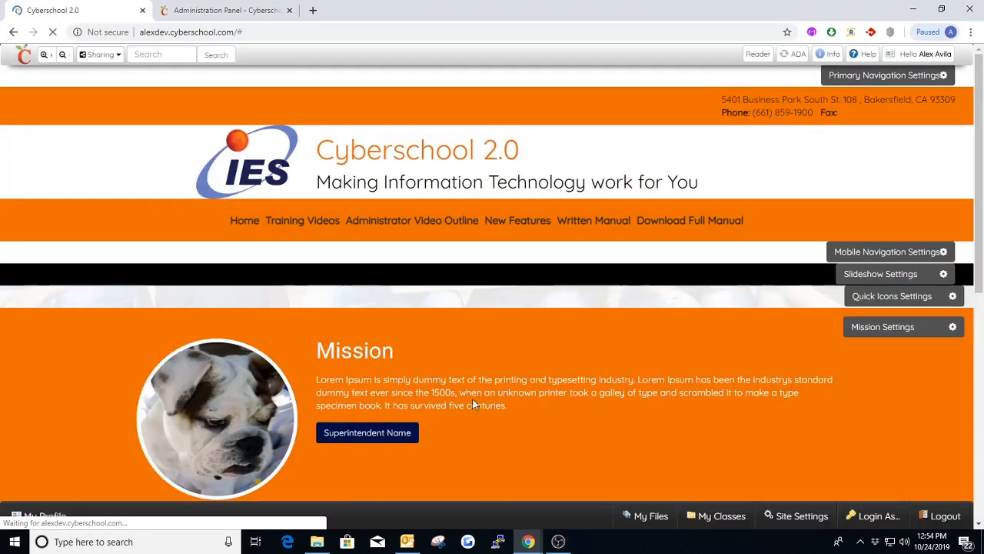
{"action": "scroll", "coordinate": [481, 361], "scroll_direction": "down", "scroll_amount": 1}
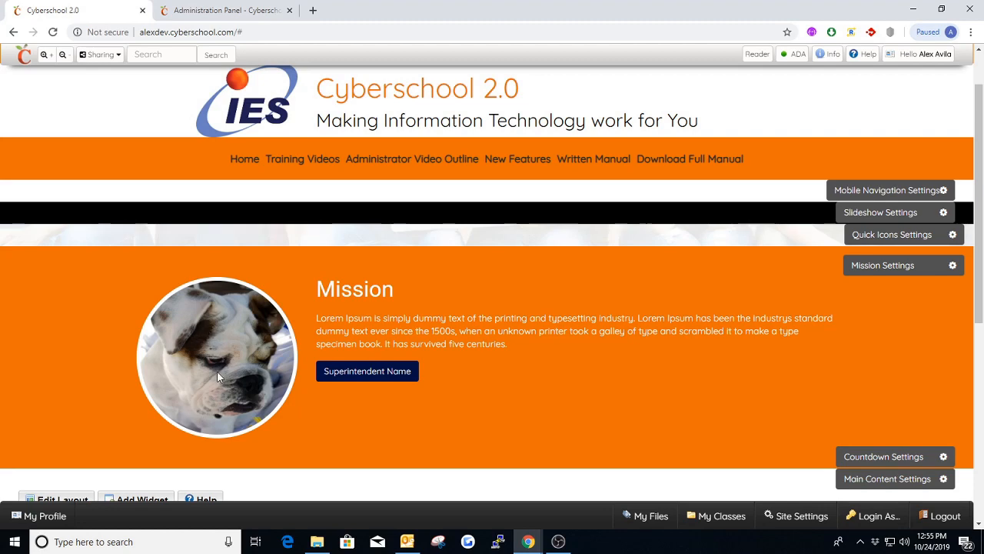
Change the Mission module's title to "Superintendent's Message", keep the placeholder text and save.
{"action": "left_click", "coordinate": [872, 265]}
{"action": "left_click_drag", "start_coordinate": [399, 185], "coordinate": [308, 189]}
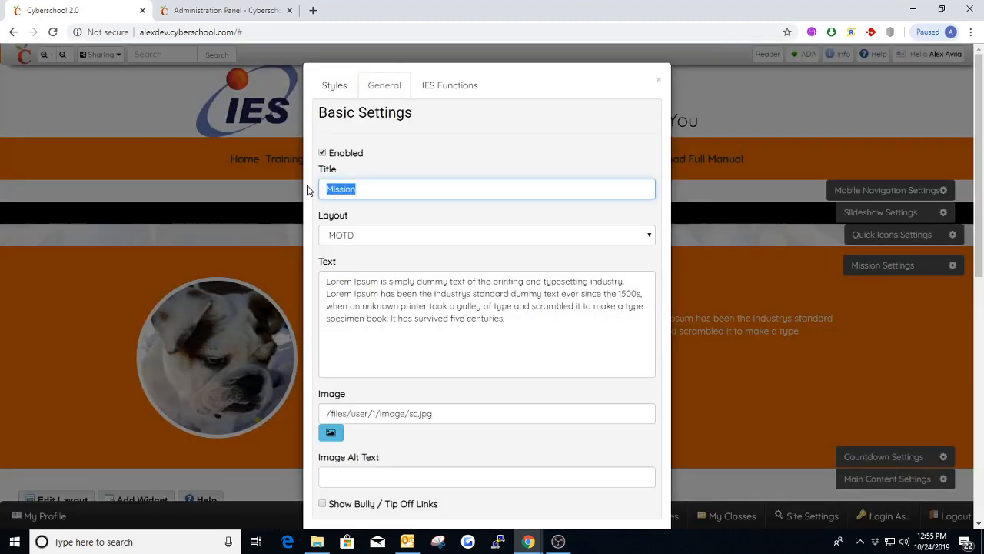
{"action": "type", "text": "Suppo"}
{"action": "type", "text": "intn"}
{"action": "key", "text": "BackSpace"}
{"action": "type", "text": "en"}
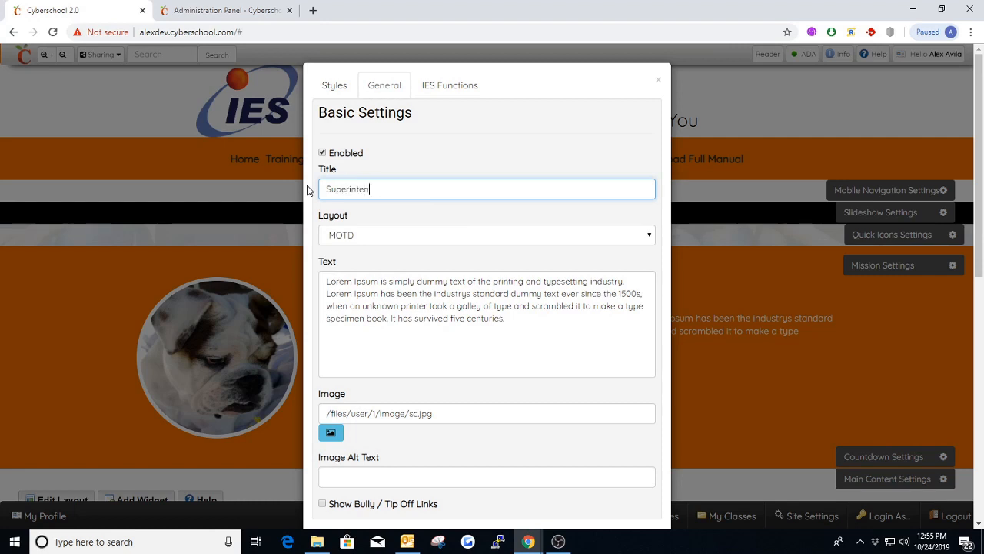
{"action": "type", "text": "dent's Message"}
{"action": "left_click_drag", "start_coordinate": [524, 318], "coordinate": [326, 278]}
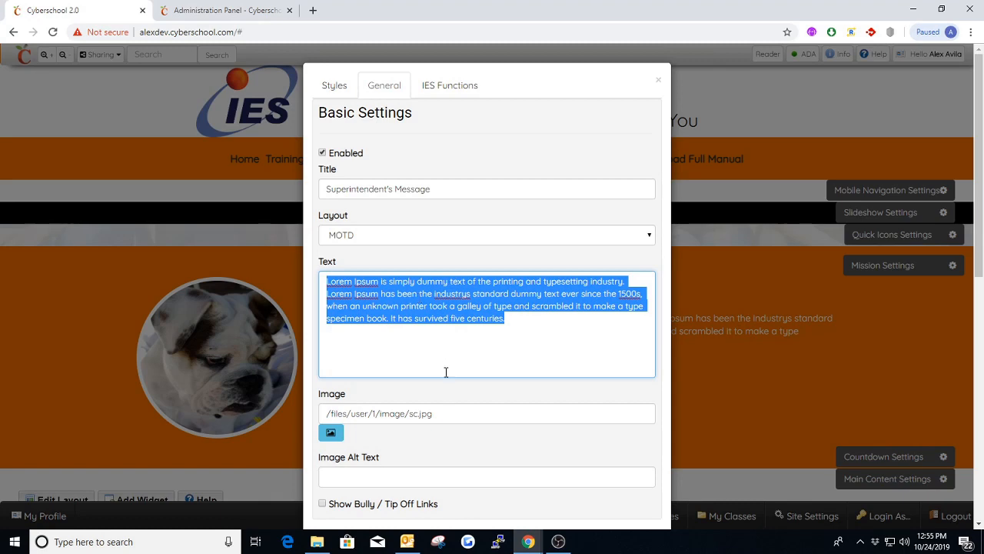
{"action": "scroll", "coordinate": [446, 377], "scroll_direction": "down", "scroll_amount": 4}
{"action": "scroll", "coordinate": [445, 391], "scroll_direction": "down", "scroll_amount": 3}
{"action": "left_click", "coordinate": [329, 481]}
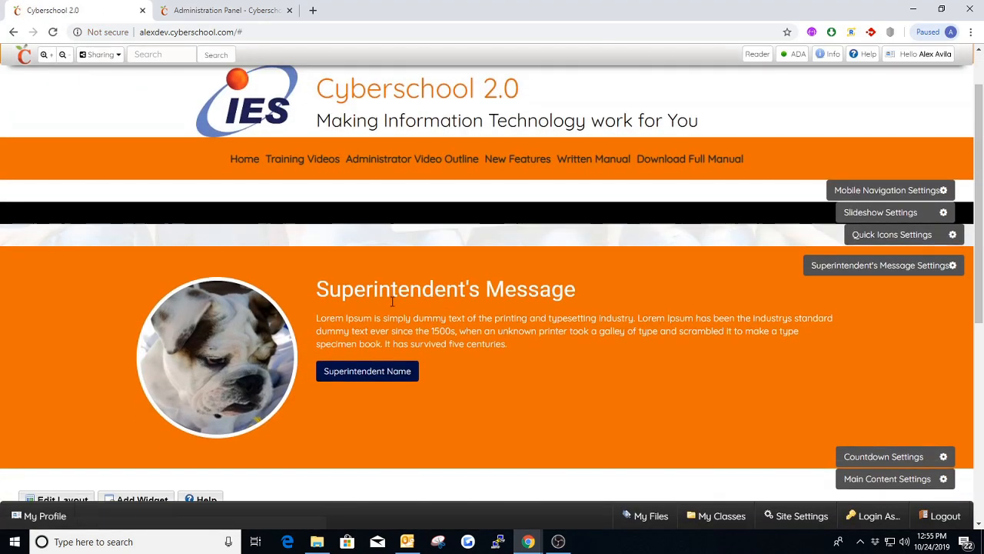
{"action": "left_click_drag", "start_coordinate": [317, 296], "coordinate": [594, 295]}
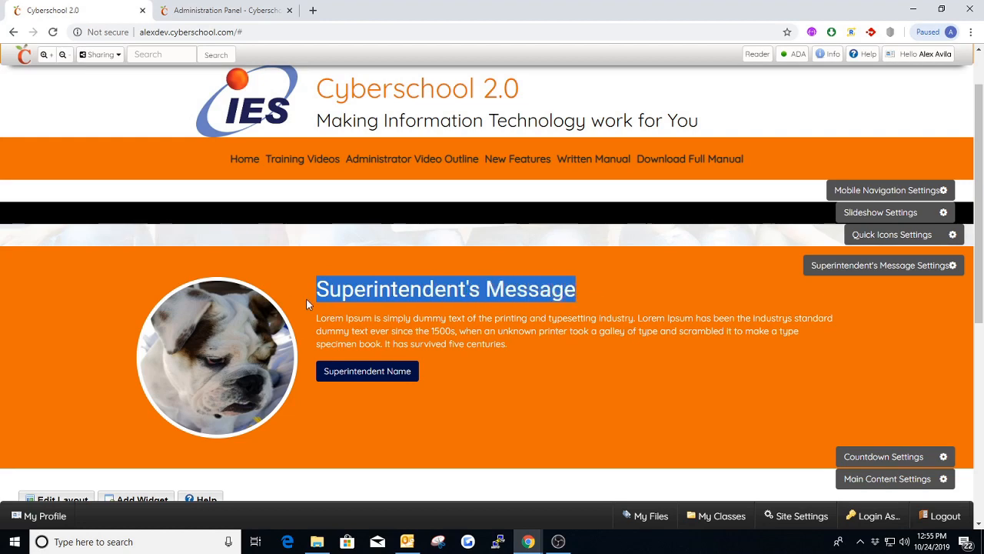
Enter "Bane Image" as the Superintendent's Message image alt text and try the Show Bully / Tip Off Links option, leaving it off.
{"action": "left_click", "coordinate": [840, 270]}
{"action": "scroll", "coordinate": [461, 323], "scroll_direction": "down", "scroll_amount": 2}
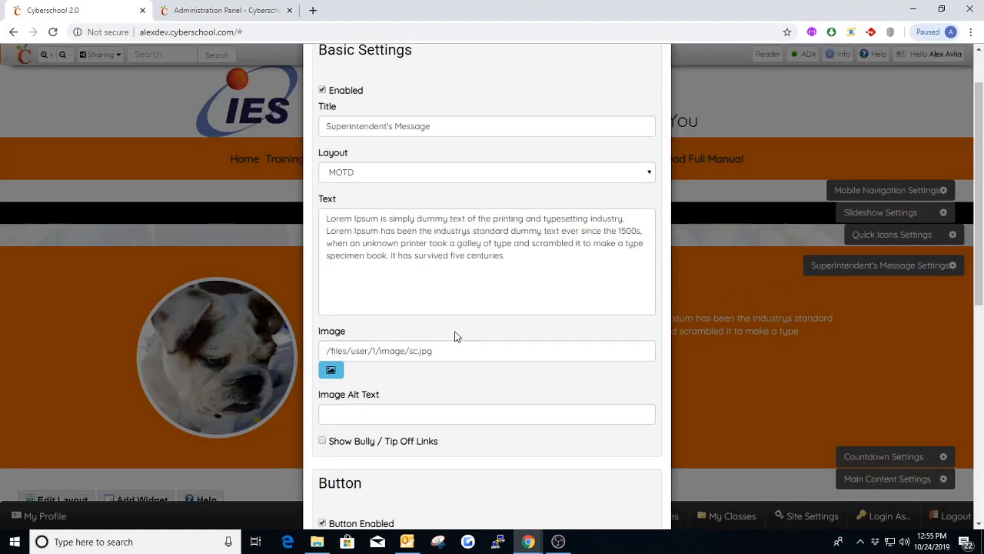
{"action": "left_click", "coordinate": [354, 354]}
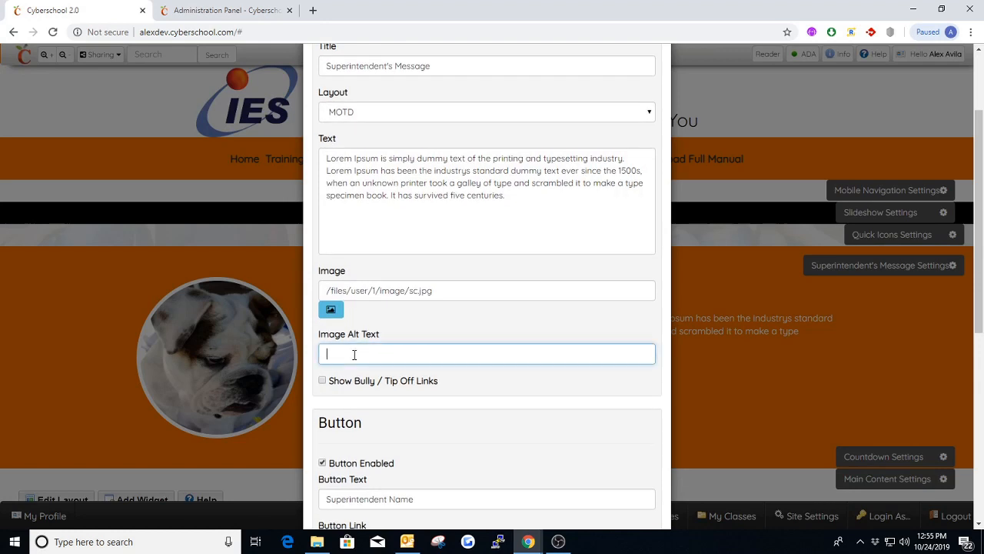
{"action": "type", "text": "Bane"}
{"action": "scroll", "coordinate": [335, 375], "scroll_direction": "down", "scroll_amount": 1}
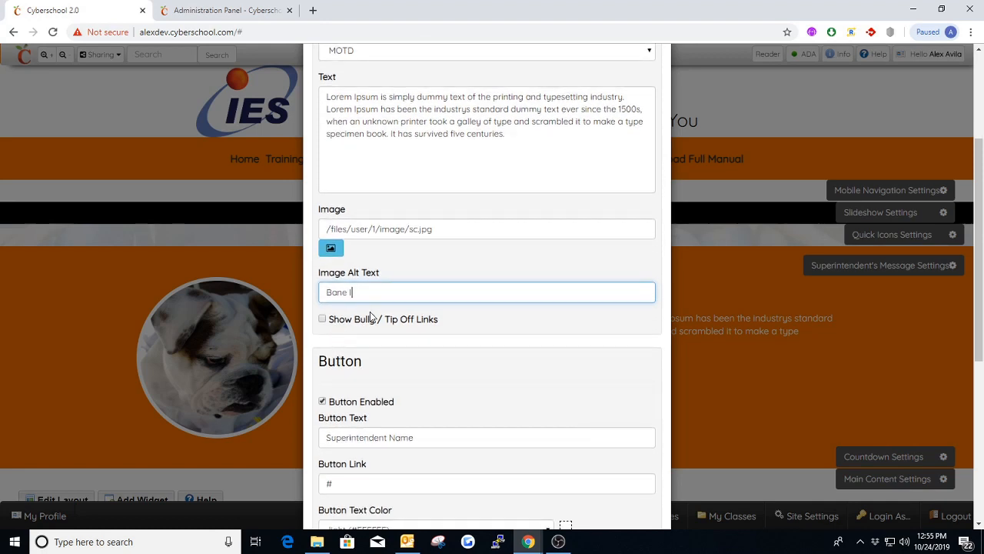
{"action": "left_click", "coordinate": [323, 318]}
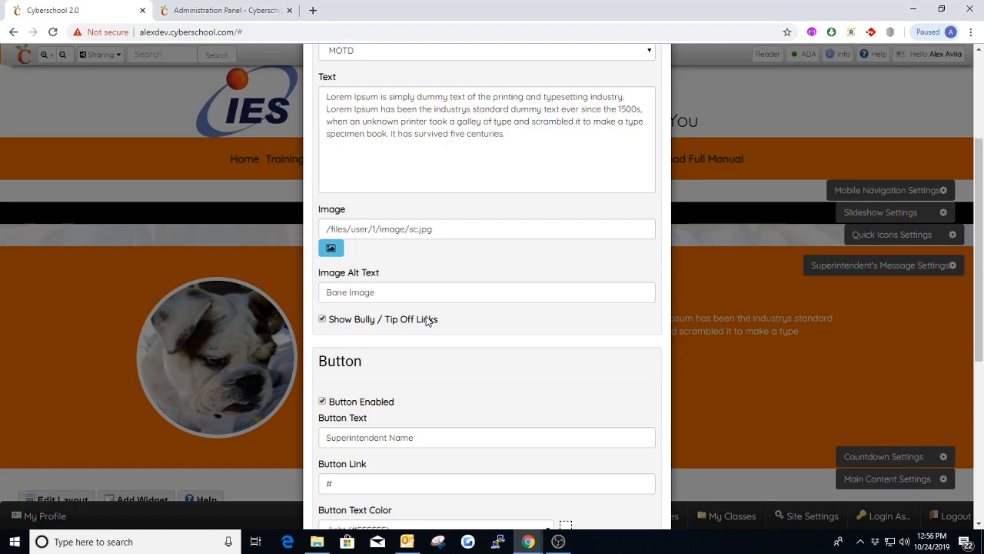
{"action": "left_click", "coordinate": [322, 319]}
Examine the Button section of the settings, close the dialog and test the module's button on the homepage.
{"action": "scroll", "coordinate": [443, 321], "scroll_direction": "down", "scroll_amount": 1}
{"action": "scroll", "coordinate": [443, 321], "scroll_direction": "down", "scroll_amount": 3}
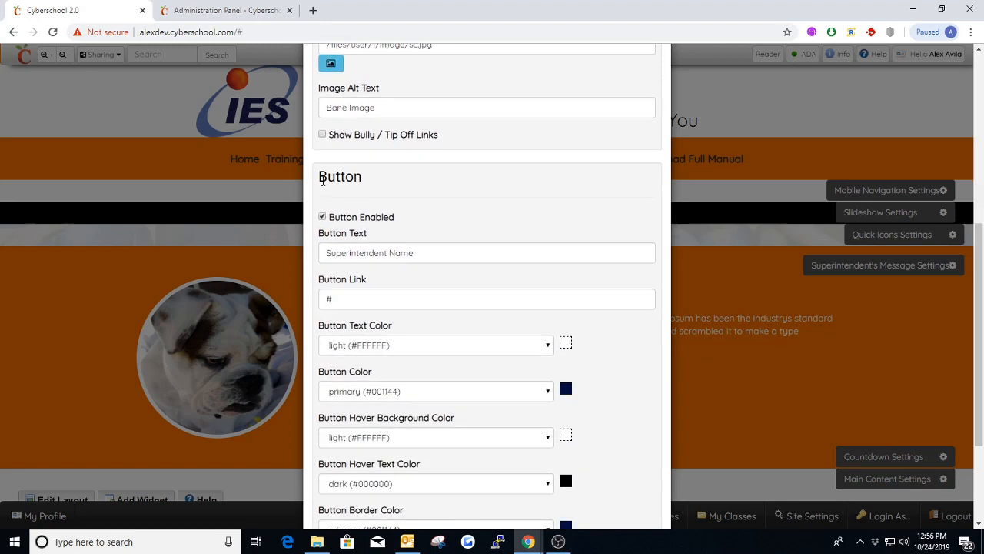
{"action": "left_click_drag", "start_coordinate": [323, 180], "coordinate": [384, 192]}
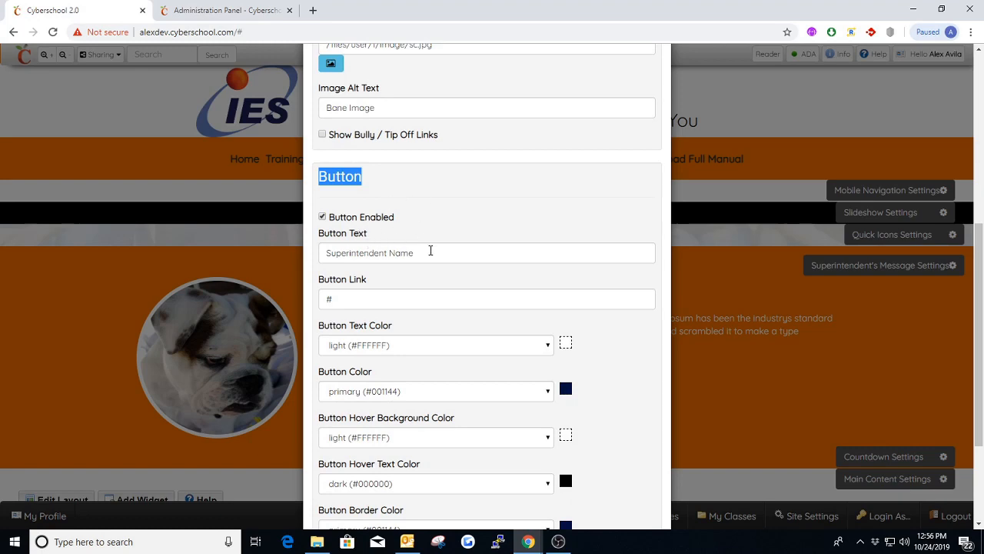
{"action": "scroll", "coordinate": [461, 246], "scroll_direction": "up", "scroll_amount": 10}
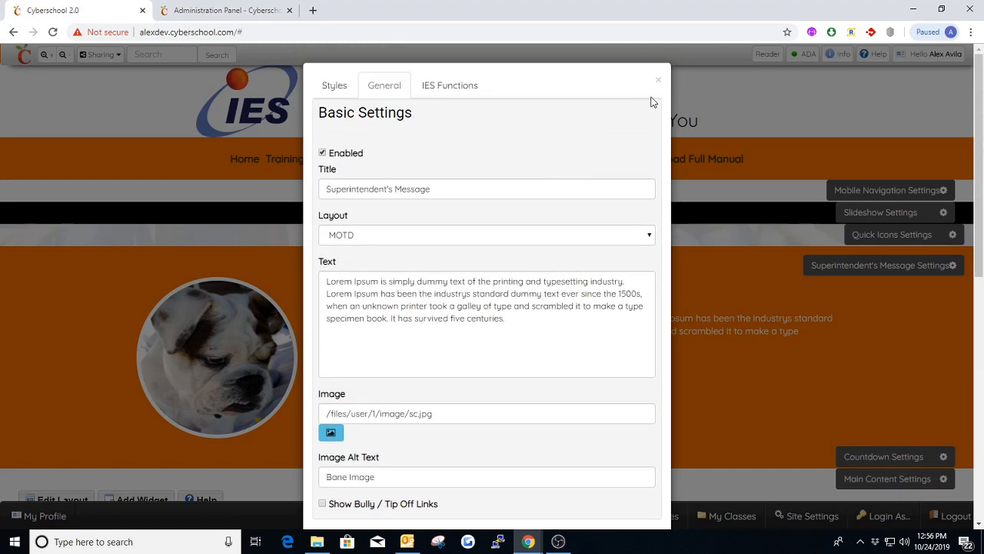
{"action": "left_click", "coordinate": [654, 80]}
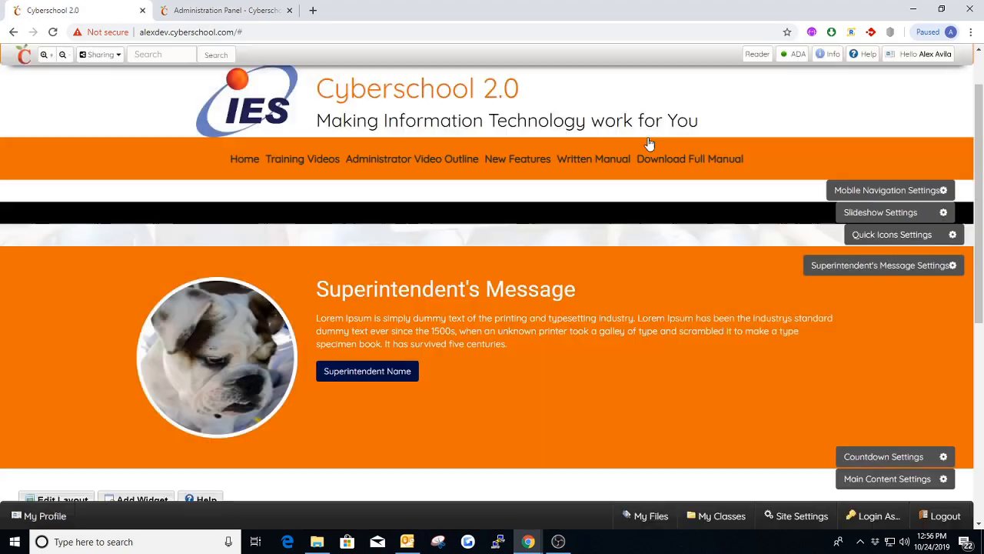
{"action": "left_click", "coordinate": [369, 373]}
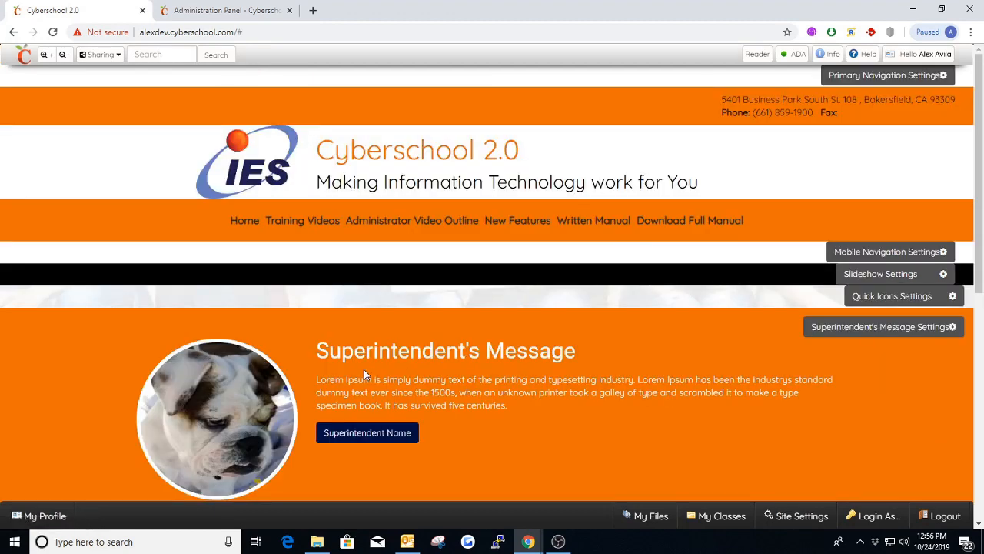
{"action": "scroll", "coordinate": [845, 327], "scroll_direction": "down", "scroll_amount": 1}
{"action": "left_click", "coordinate": [853, 267]}
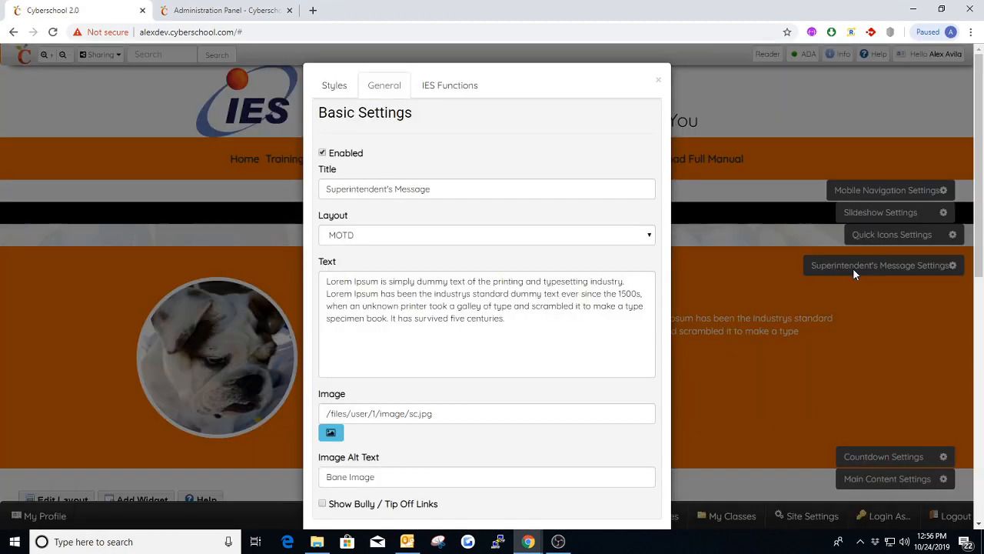
{"action": "scroll", "coordinate": [436, 410], "scroll_direction": "down", "scroll_amount": 4}
{"action": "left_click", "coordinate": [424, 330]}
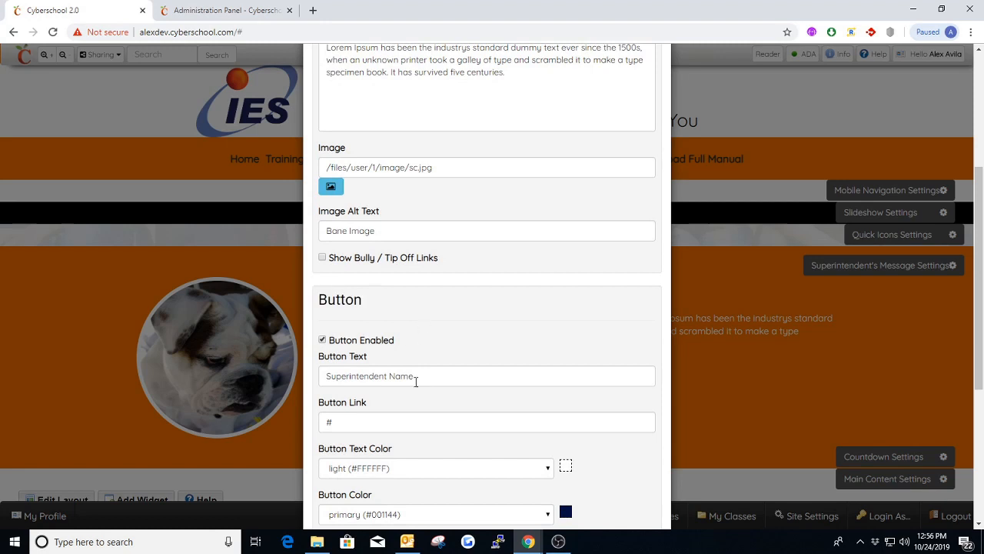
{"action": "left_click_drag", "start_coordinate": [415, 376], "coordinate": [381, 367]}
{"action": "left_click", "coordinate": [448, 341]}
{"action": "scroll", "coordinate": [450, 368], "scroll_direction": "down", "scroll_amount": 1}
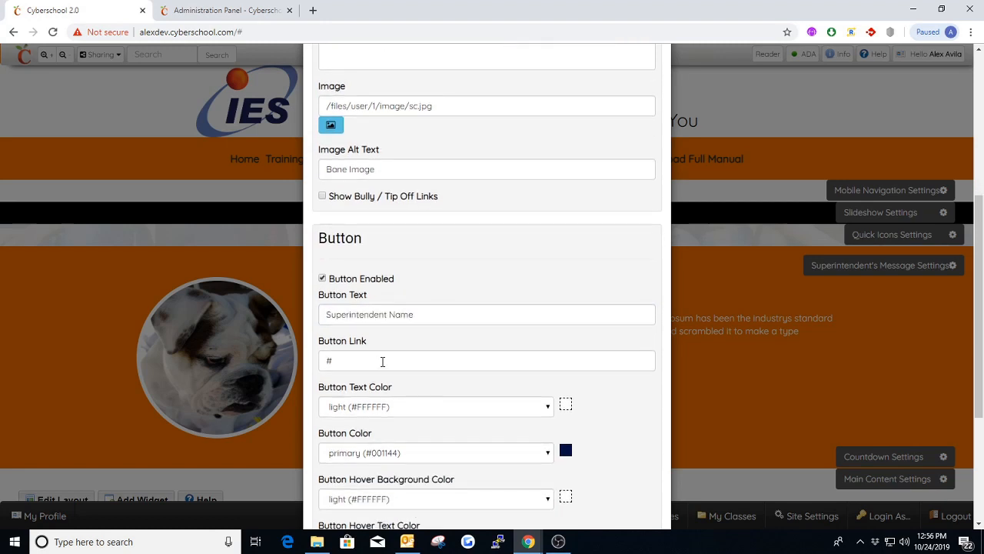
{"action": "left_click", "coordinate": [376, 362]}
{"action": "triple_click", "coordinate": [403, 315]}
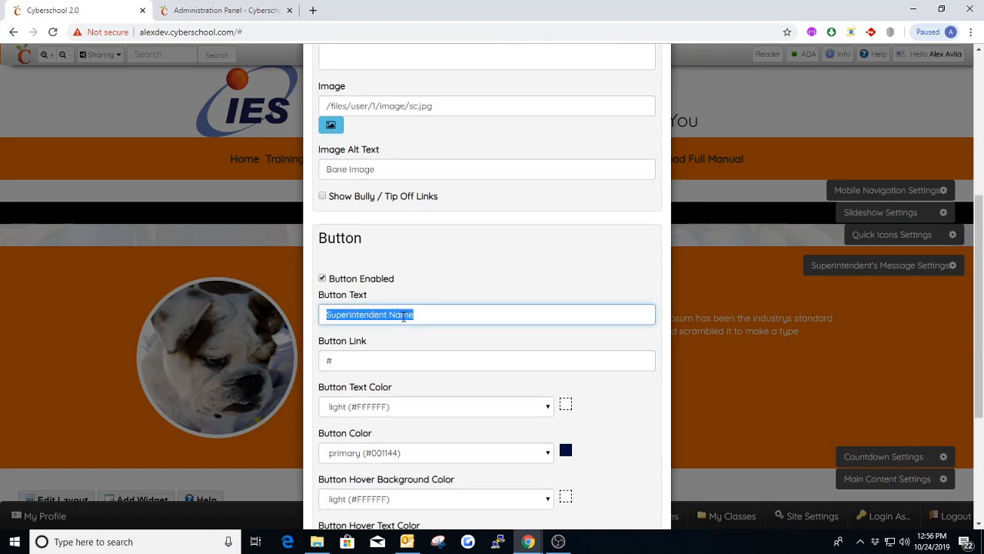
{"action": "type", "text": "Google"}
{"action": "key", "text": "Tab"}
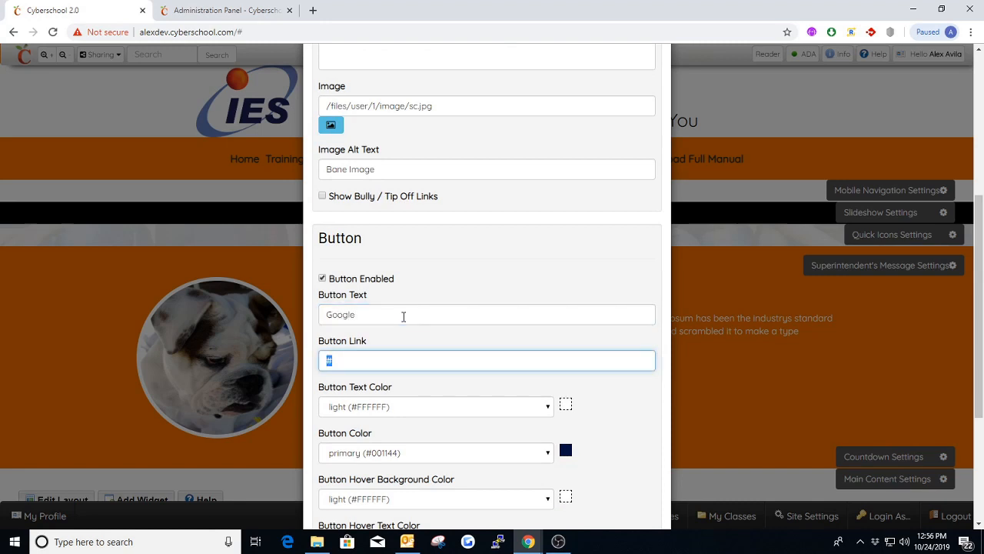
{"action": "type", "text": "https://www.google.com"}
Set the button text color to primary (#001144).
{"action": "scroll", "coordinate": [403, 316], "scroll_direction": "down", "scroll_amount": 2}
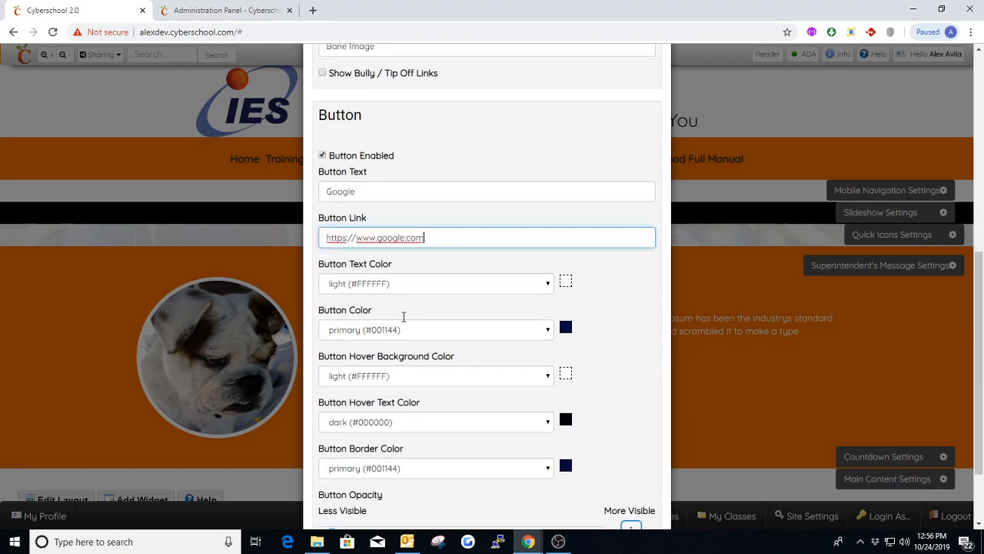
{"action": "left_click", "coordinate": [436, 284]}
{"action": "left_click", "coordinate": [377, 336]}
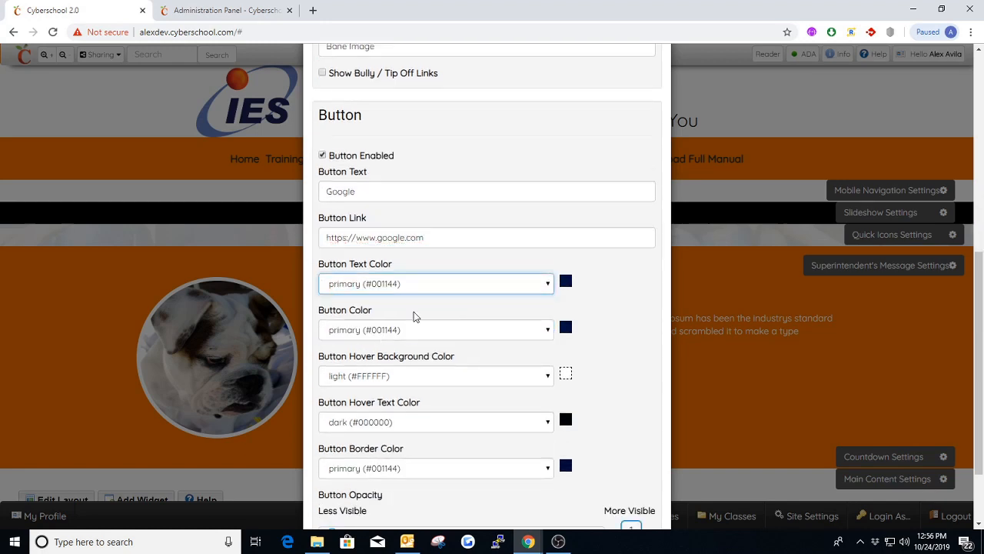
Set the button color to primary (#001144) and the button text color to secondary (#ed6f00).
{"action": "left_click", "coordinate": [449, 329]}
{"action": "left_click", "coordinate": [382, 379]}
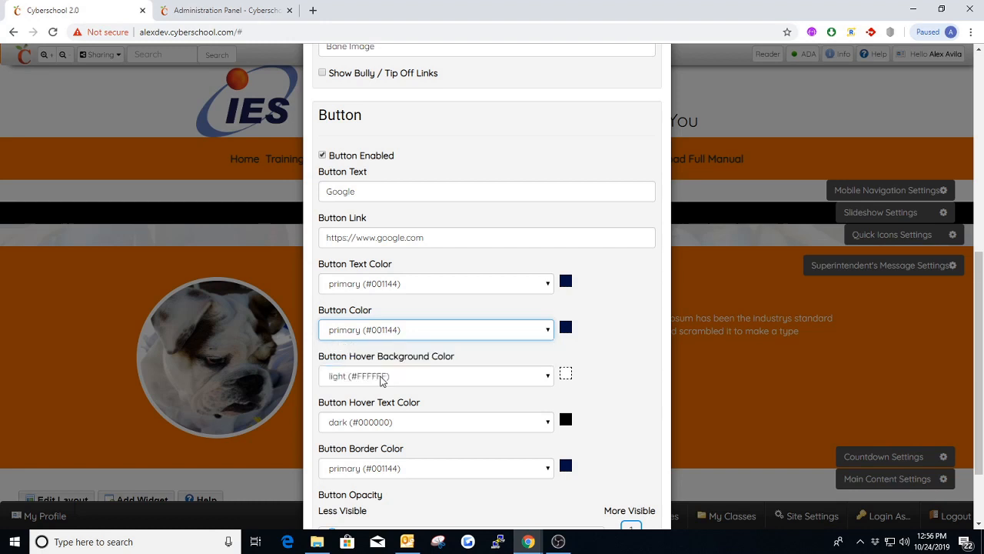
{"action": "left_click", "coordinate": [432, 285]}
{"action": "left_click", "coordinate": [373, 315]}
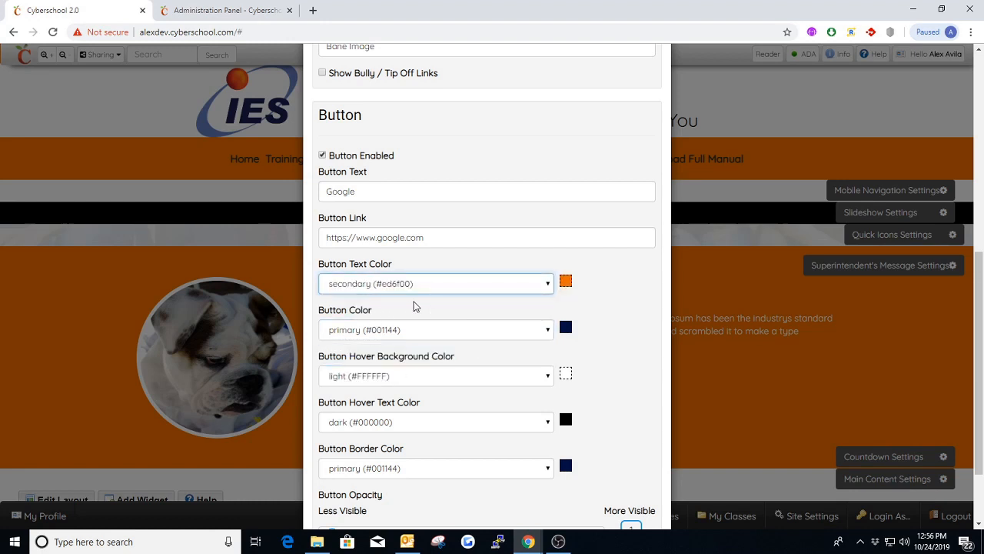
Raise the button opacity to 100 and save the Superintendent's Message settings.
{"action": "scroll", "coordinate": [377, 342], "scroll_direction": "down", "scroll_amount": 1}
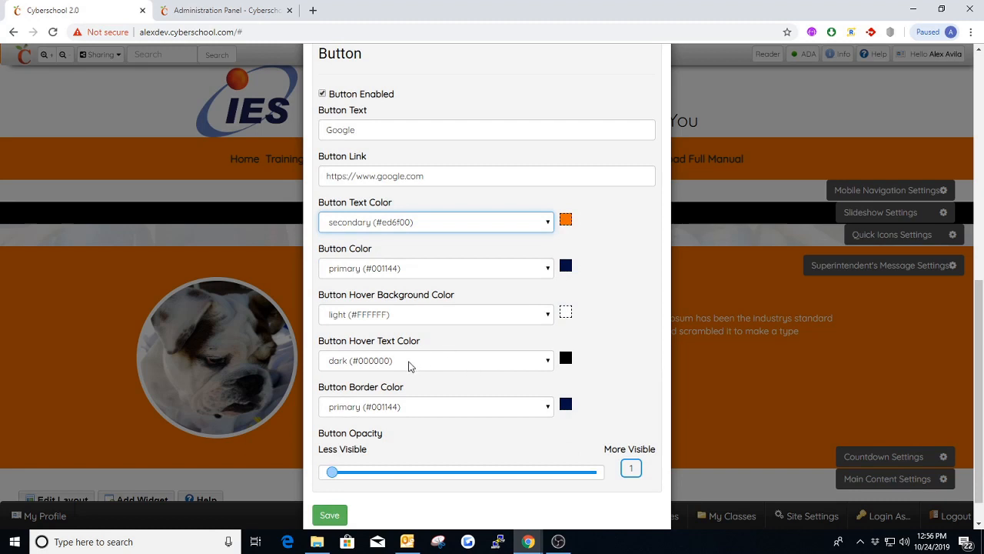
{"action": "scroll", "coordinate": [463, 400], "scroll_direction": "down", "scroll_amount": 1}
{"action": "scroll", "coordinate": [463, 400], "scroll_direction": "down", "scroll_amount": 1}
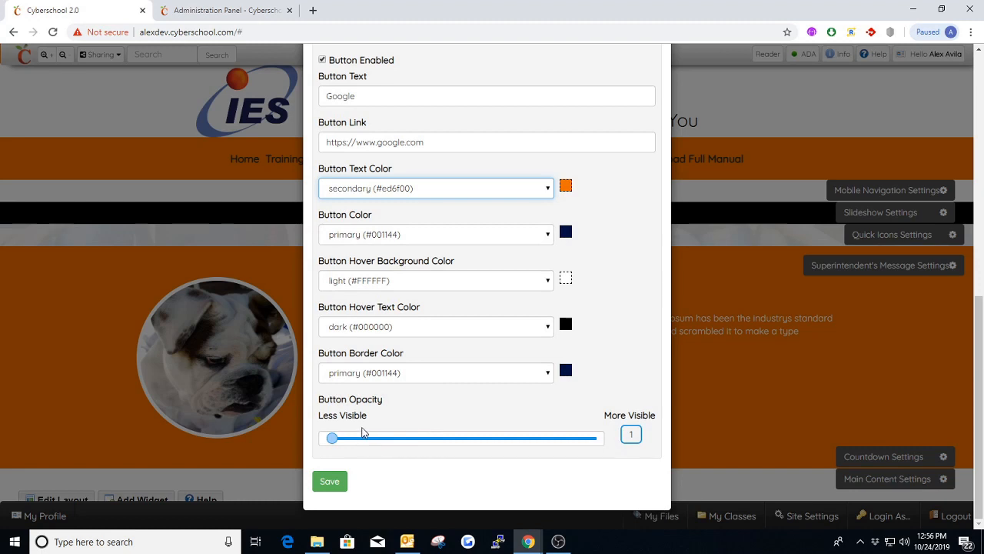
{"action": "left_click_drag", "start_coordinate": [332, 438], "coordinate": [622, 434]}
{"action": "left_click", "coordinate": [343, 484]}
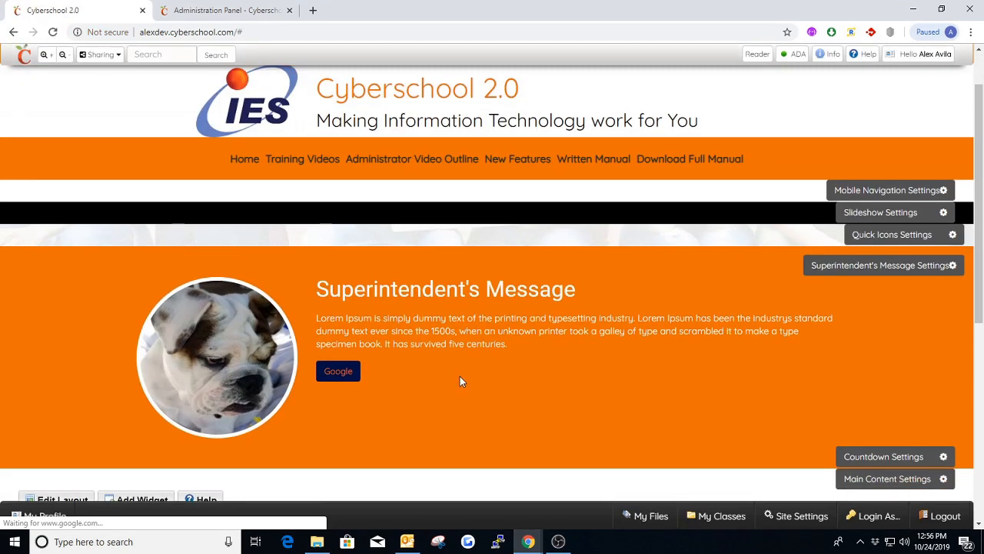
Test the module's Google button on the homepage, close the page it opens and return to the Cyberschool site.
{"action": "left_click", "coordinate": [341, 372]}
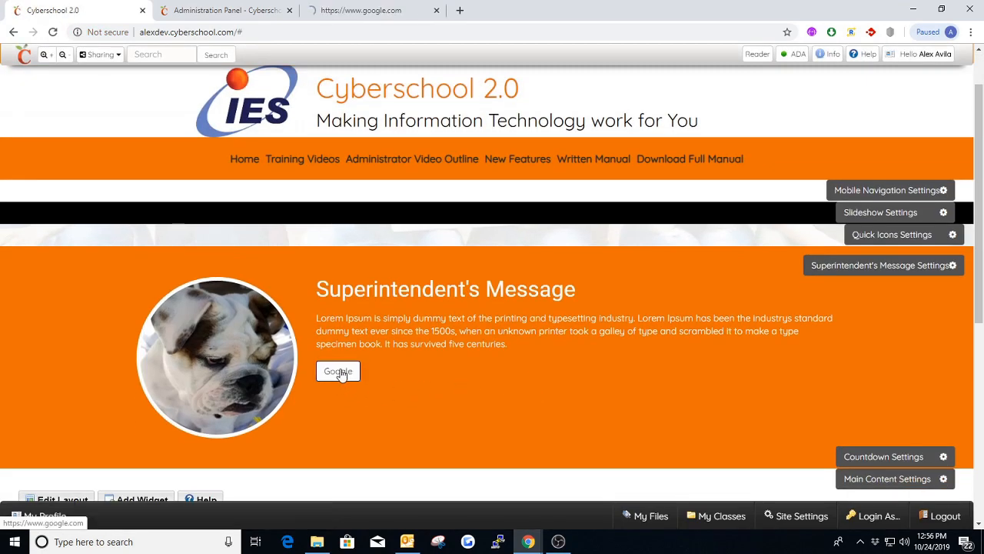
{"action": "left_click", "coordinate": [360, 10]}
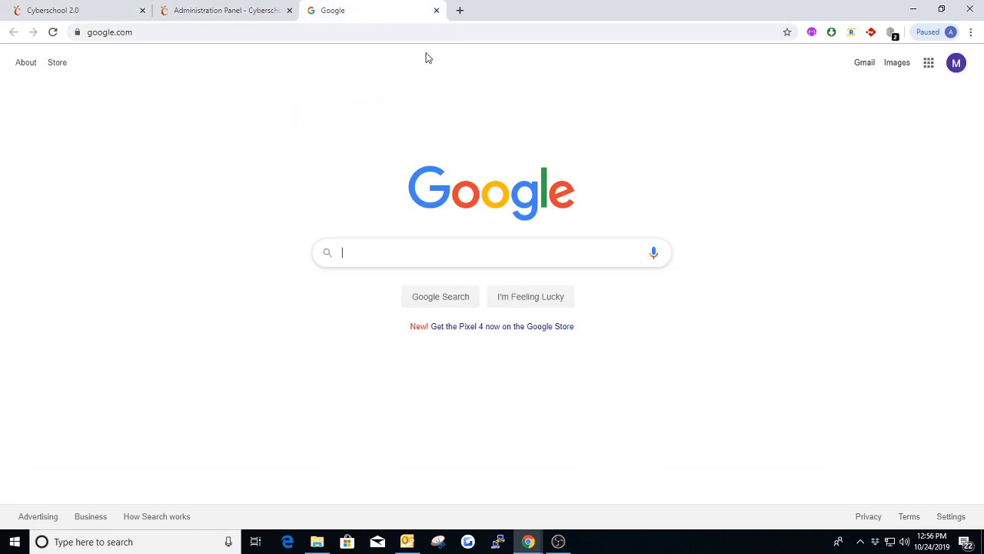
{"action": "left_click", "coordinate": [436, 10]}
{"action": "left_click", "coordinate": [99, 16]}
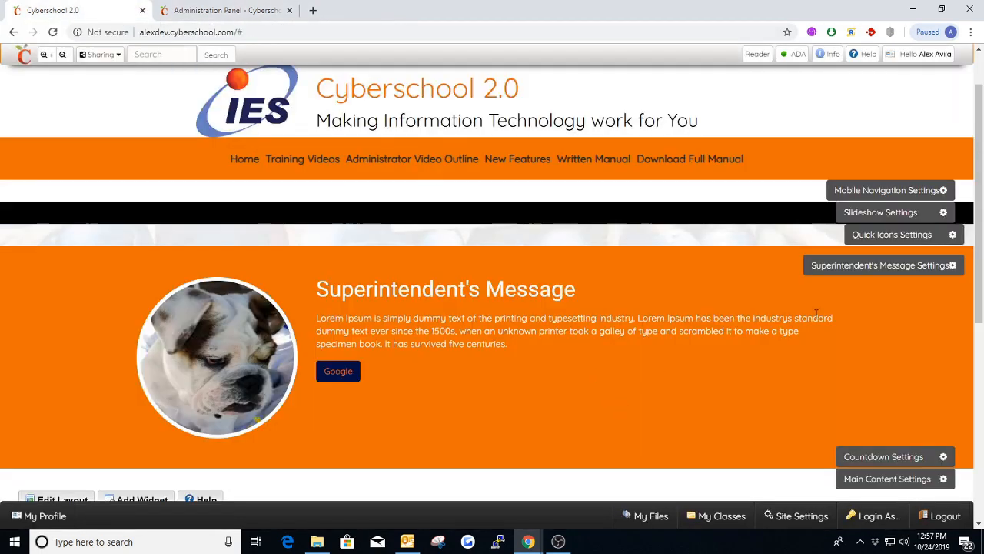
Open the style settings of the Superintendent's Message and examine the height, image size, unit modifier and content width options.
{"action": "left_click", "coordinate": [855, 267]}
{"action": "left_click", "coordinate": [334, 88]}
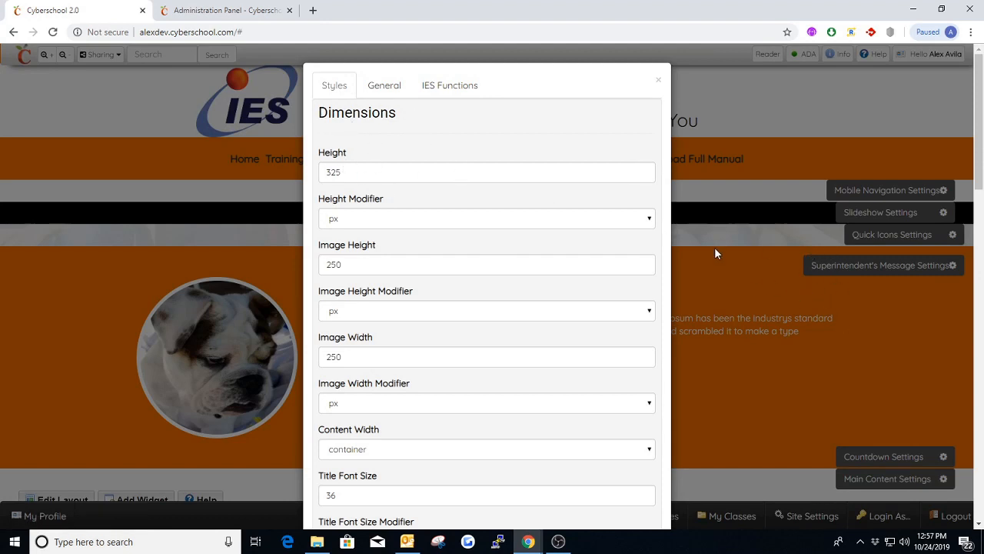
{"action": "left_click", "coordinate": [366, 221]}
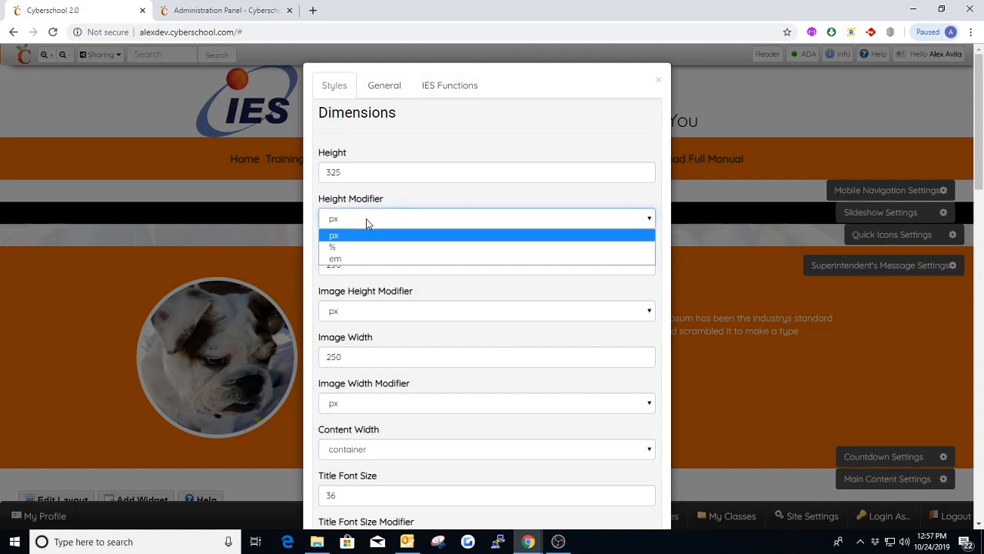
{"action": "left_click", "coordinate": [375, 220]}
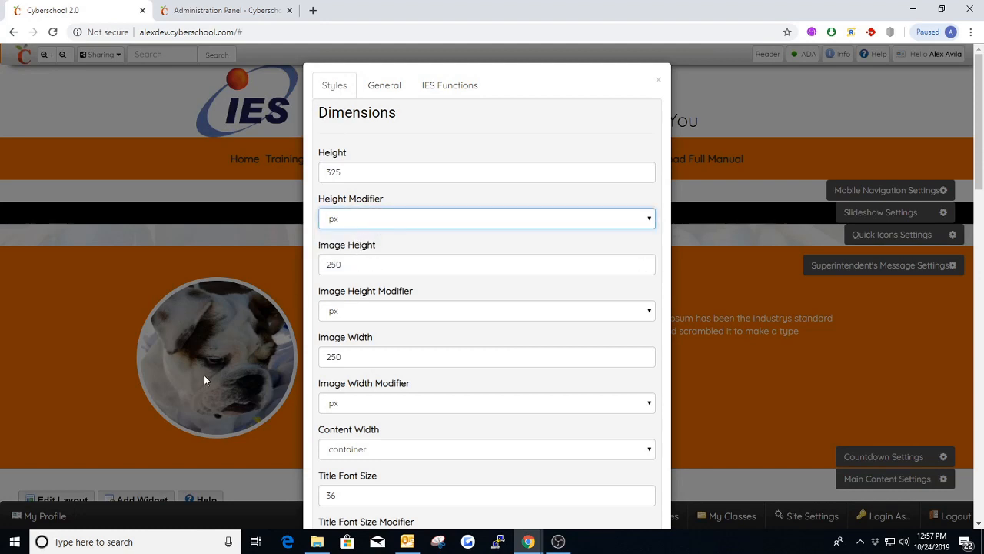
{"action": "left_click", "coordinate": [401, 313]}
{"action": "left_click", "coordinate": [416, 312]}
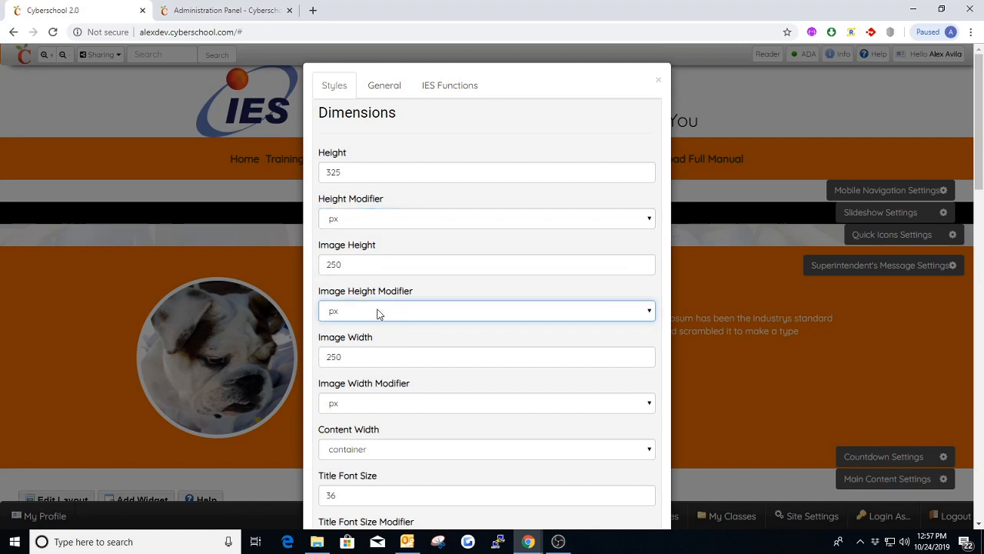
{"action": "scroll", "coordinate": [377, 313], "scroll_direction": "down", "scroll_amount": 1}
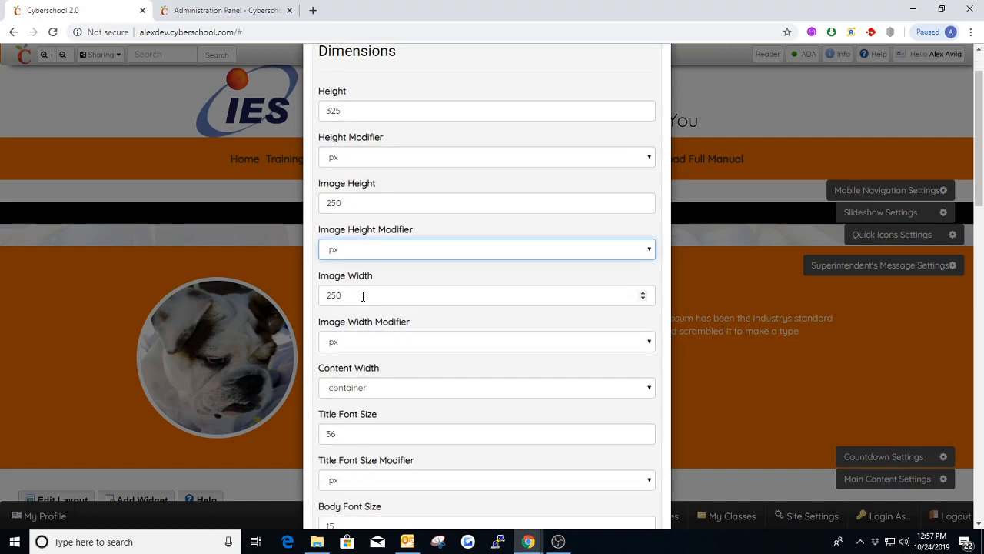
{"action": "scroll", "coordinate": [370, 339], "scroll_direction": "down", "scroll_amount": 1}
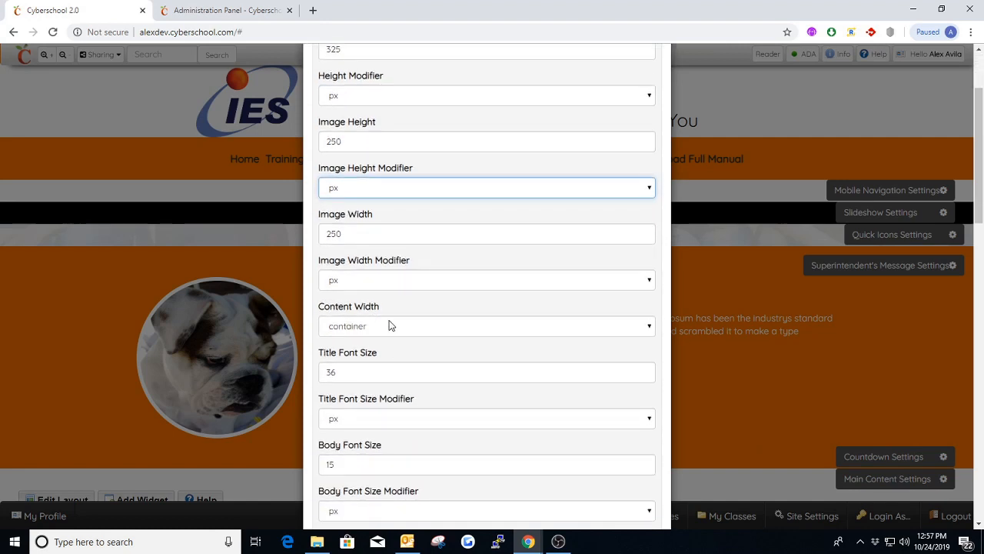
{"action": "left_click", "coordinate": [396, 329]}
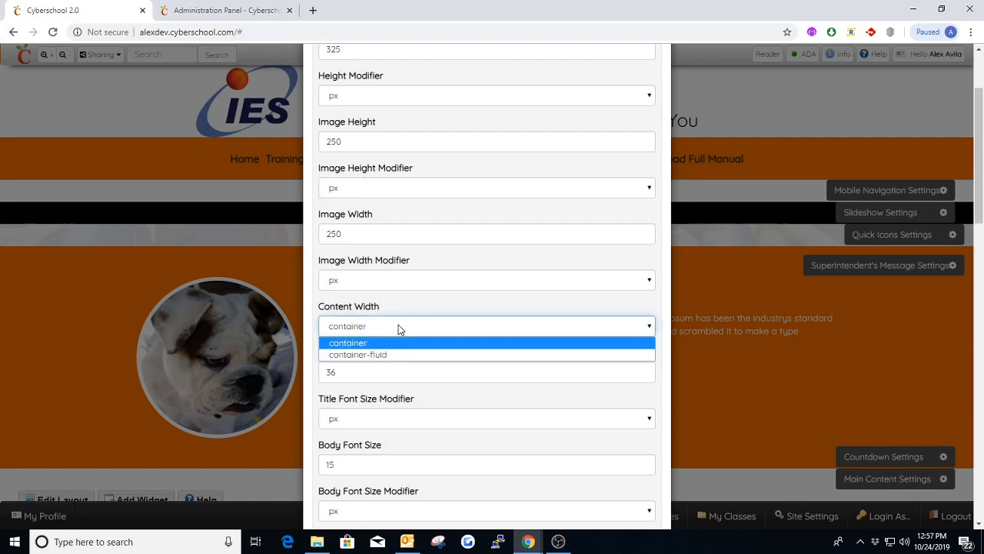
{"action": "left_click", "coordinate": [361, 343]}
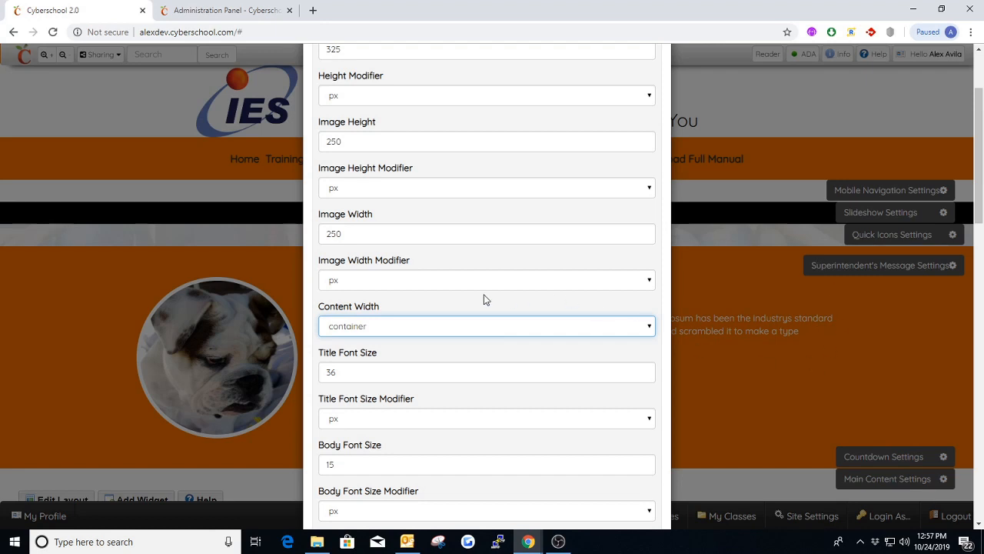
Examine the content width choices and the title, body and button font size settings under Dimensions.
{"action": "scroll", "coordinate": [388, 303], "scroll_direction": "down", "scroll_amount": 1}
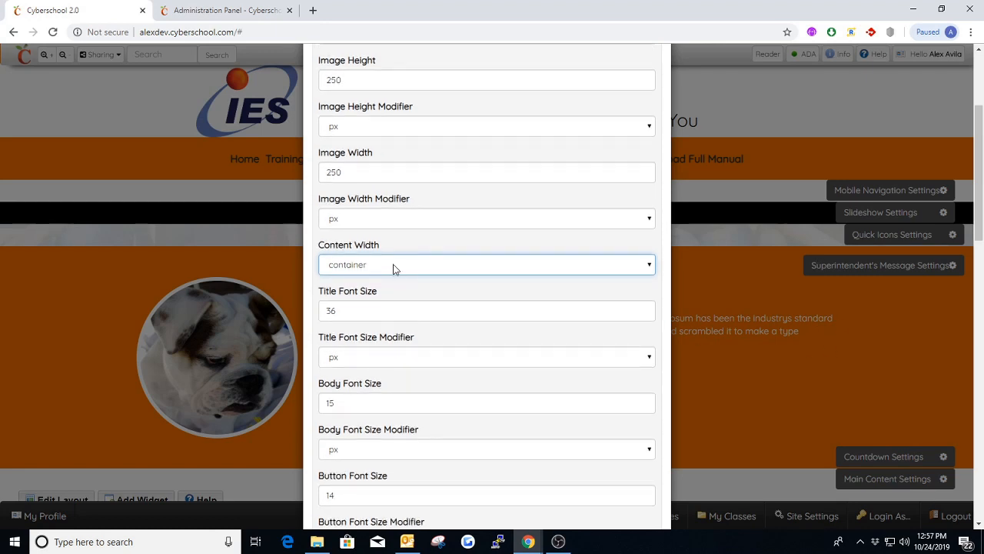
{"action": "left_click", "coordinate": [393, 268]}
{"action": "left_click", "coordinate": [411, 268]}
{"action": "left_click", "coordinate": [391, 312]}
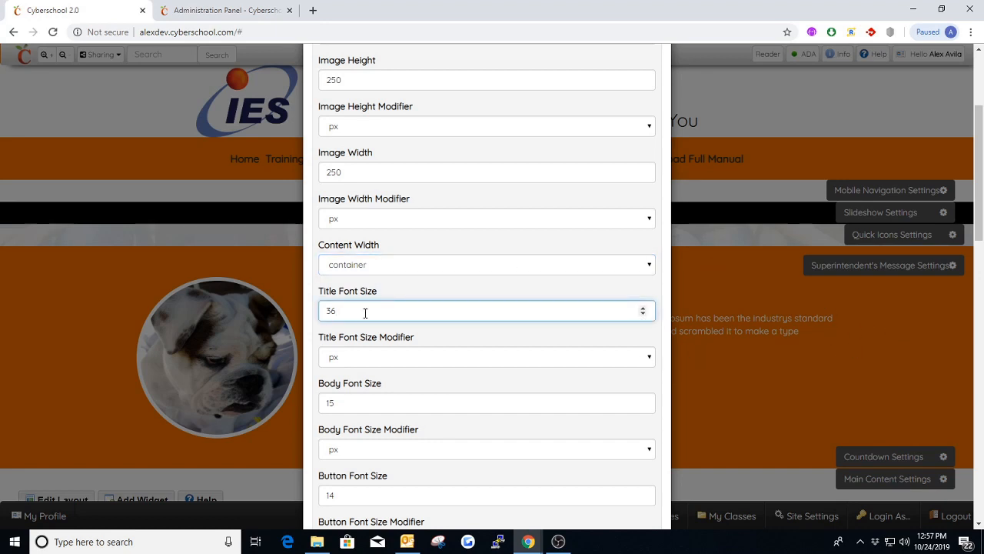
{"action": "scroll", "coordinate": [377, 327], "scroll_direction": "down", "scroll_amount": 1}
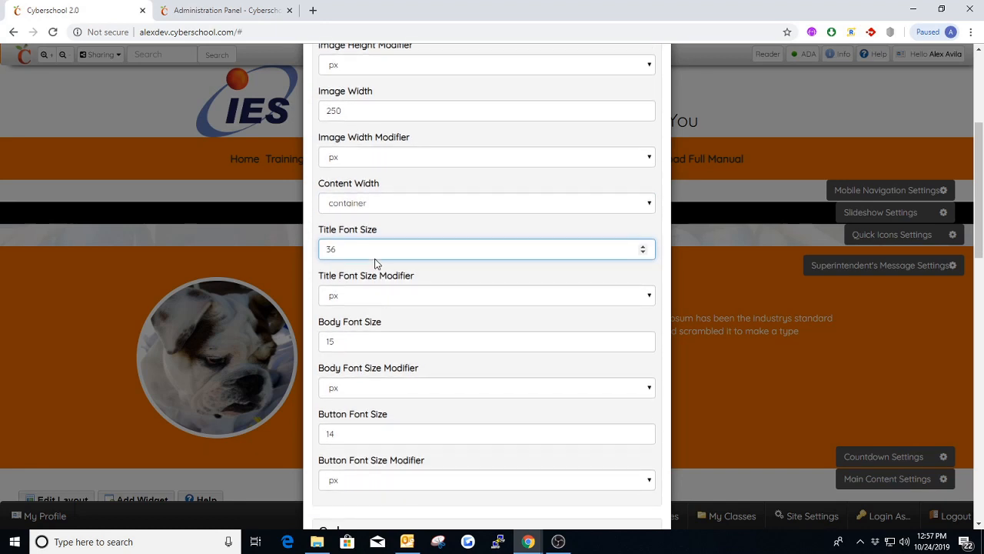
{"action": "left_click", "coordinate": [354, 296]}
{"action": "scroll", "coordinate": [377, 319], "scroll_direction": "down", "scroll_amount": 1}
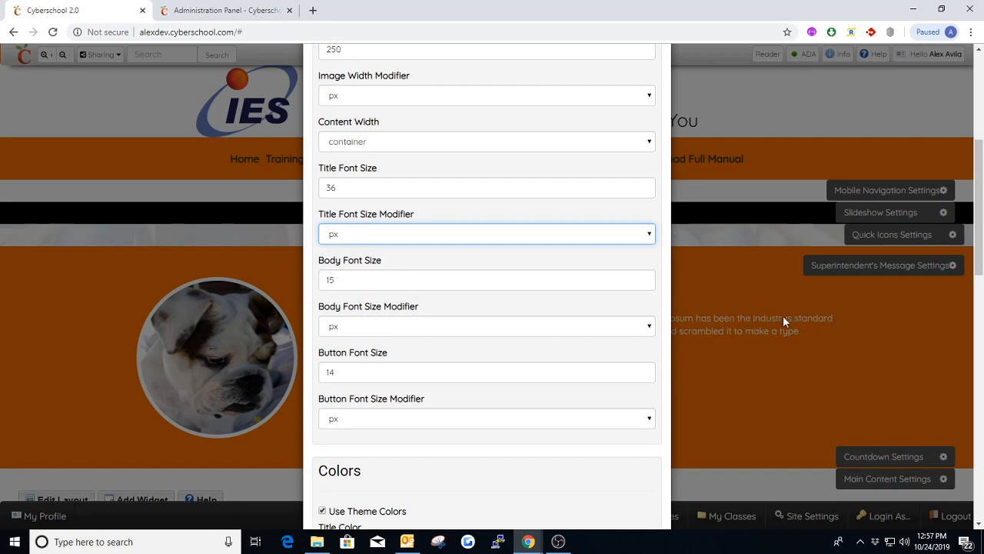
{"action": "left_click", "coordinate": [375, 278]}
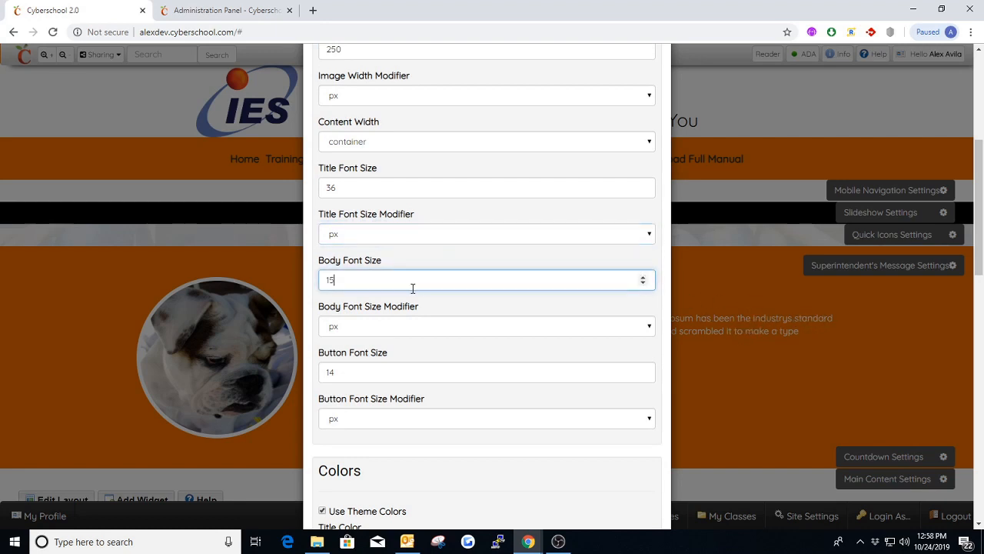
{"action": "scroll", "coordinate": [430, 288], "scroll_direction": "down", "scroll_amount": 1}
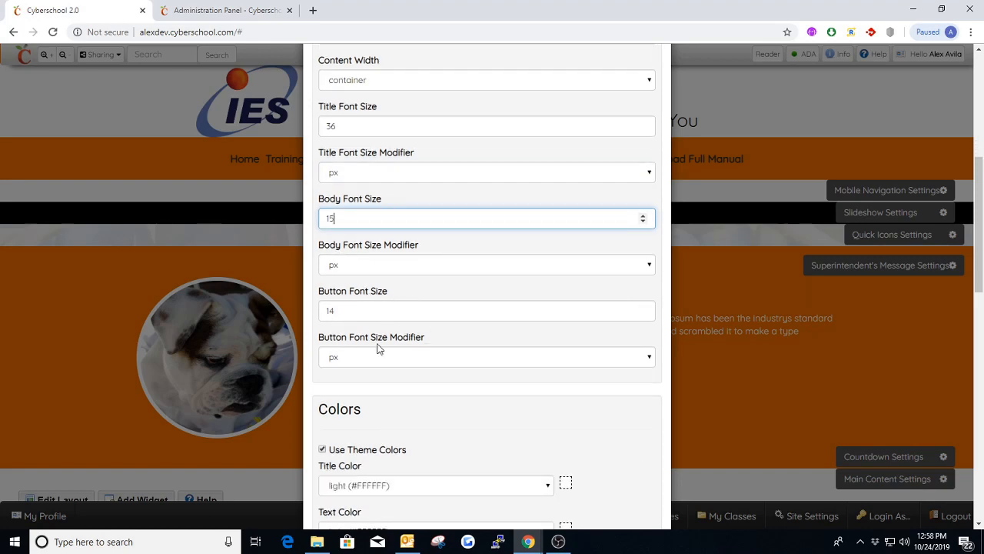
{"action": "scroll", "coordinate": [415, 304], "scroll_direction": "up", "scroll_amount": 5}
{"action": "scroll", "coordinate": [420, 294], "scroll_direction": "up", "scroll_amount": 1}
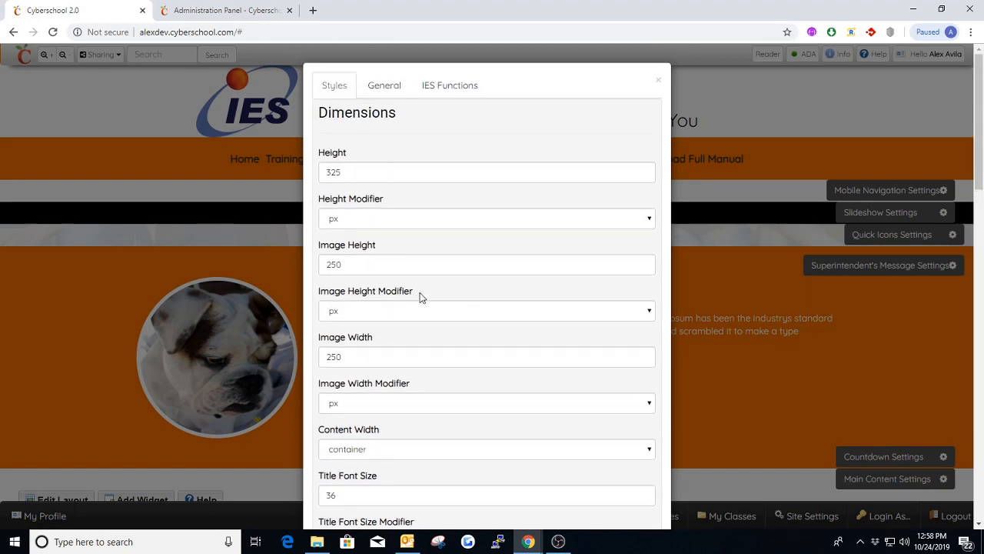
Review the module's general settings, from the basic fields through to the button's font-related and color options.
{"action": "left_click", "coordinate": [384, 83]}
{"action": "scroll", "coordinate": [428, 291], "scroll_direction": "down", "scroll_amount": 1}
{"action": "scroll", "coordinate": [429, 290], "scroll_direction": "down", "scroll_amount": 6}
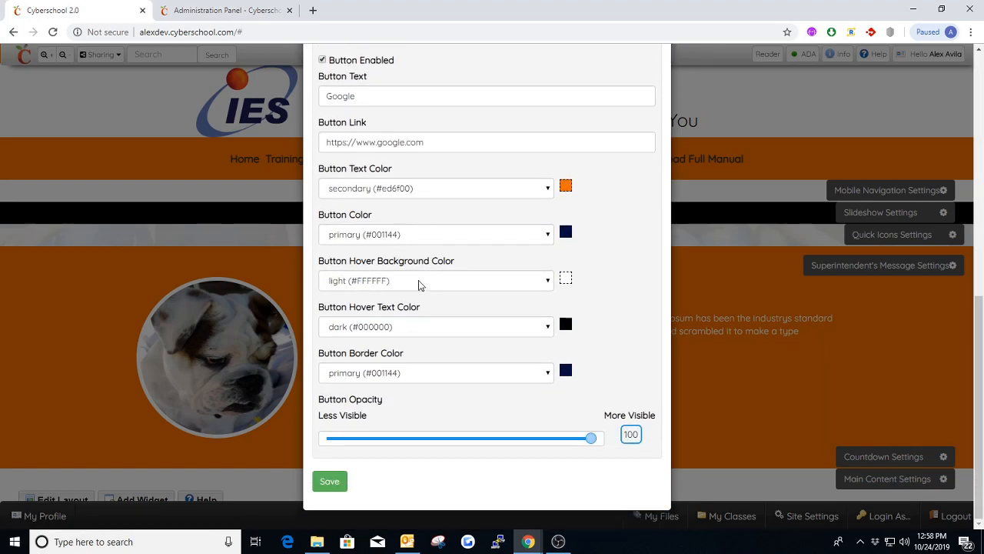
{"action": "scroll", "coordinate": [406, 308], "scroll_direction": "up", "scroll_amount": 4}
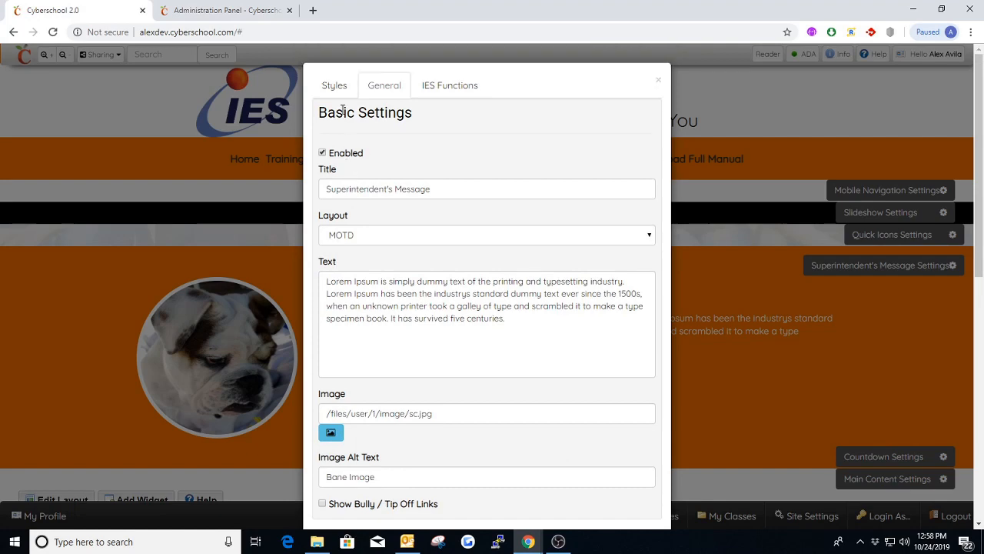
Return to the style settings and examine the button font size, theme colors, animation and Custom CSS options.
{"action": "scroll", "coordinate": [439, 228], "scroll_direction": "down", "scroll_amount": 15}
{"action": "scroll", "coordinate": [464, 330], "scroll_direction": "down", "scroll_amount": 5}
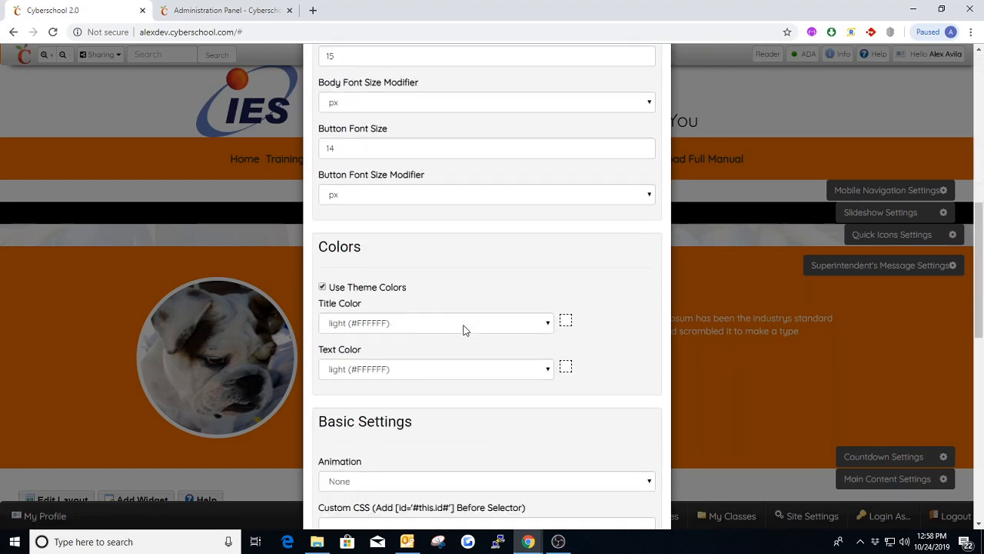
{"action": "scroll", "coordinate": [398, 240], "scroll_direction": "up", "scroll_amount": 3}
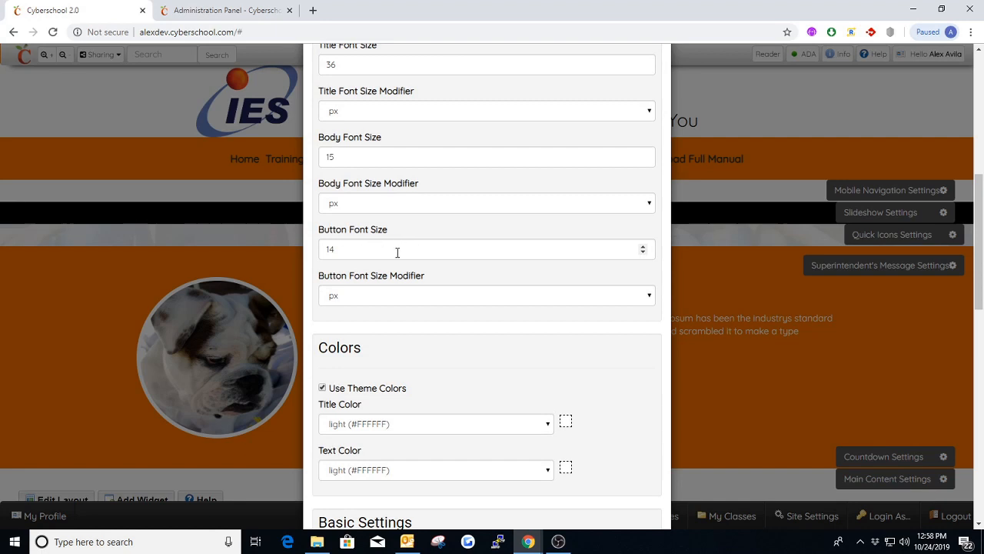
{"action": "scroll", "coordinate": [398, 277], "scroll_direction": "down", "scroll_amount": 2}
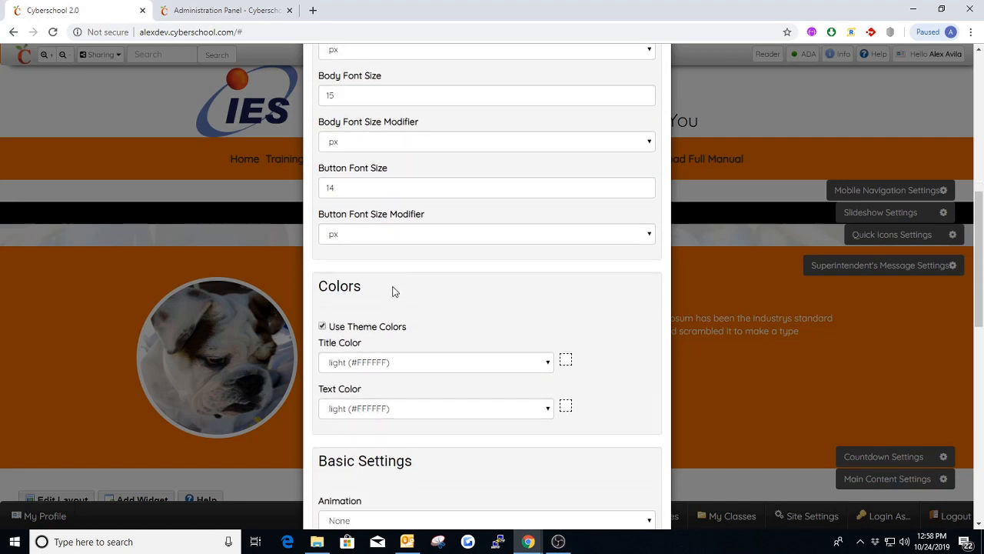
{"action": "scroll", "coordinate": [408, 244], "scroll_direction": "down", "scroll_amount": 1}
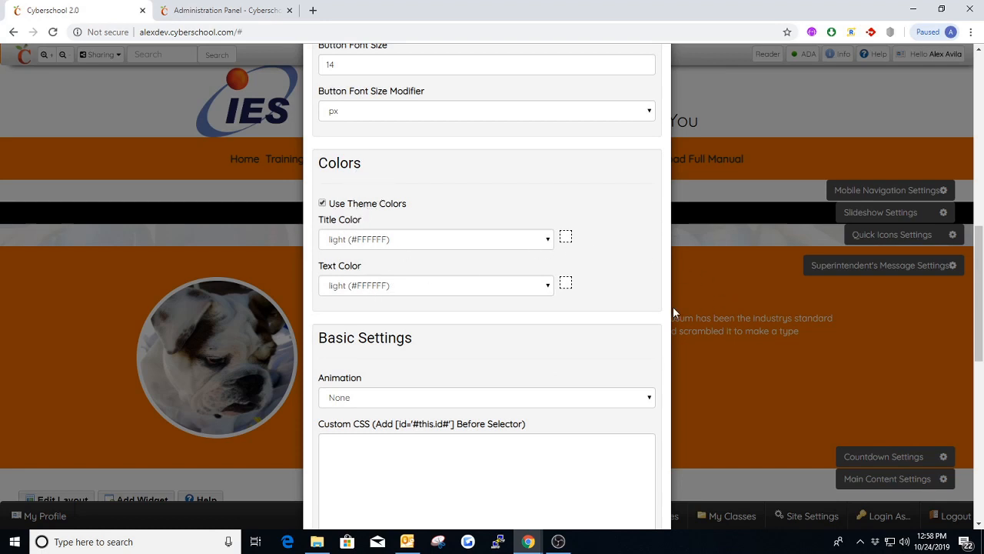
{"action": "scroll", "coordinate": [439, 280], "scroll_direction": "down", "scroll_amount": 3}
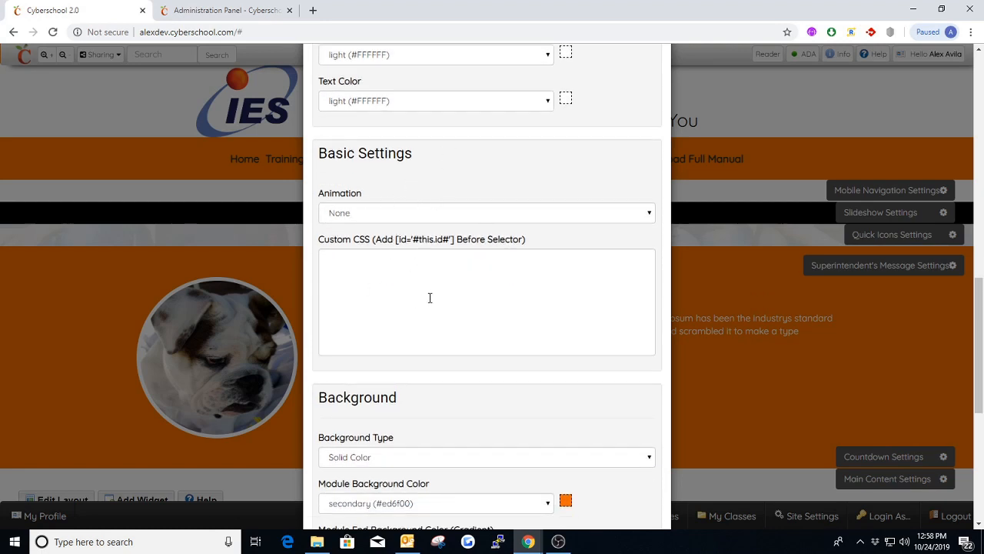
{"action": "scroll", "coordinate": [483, 258], "scroll_direction": "down", "scroll_amount": 2}
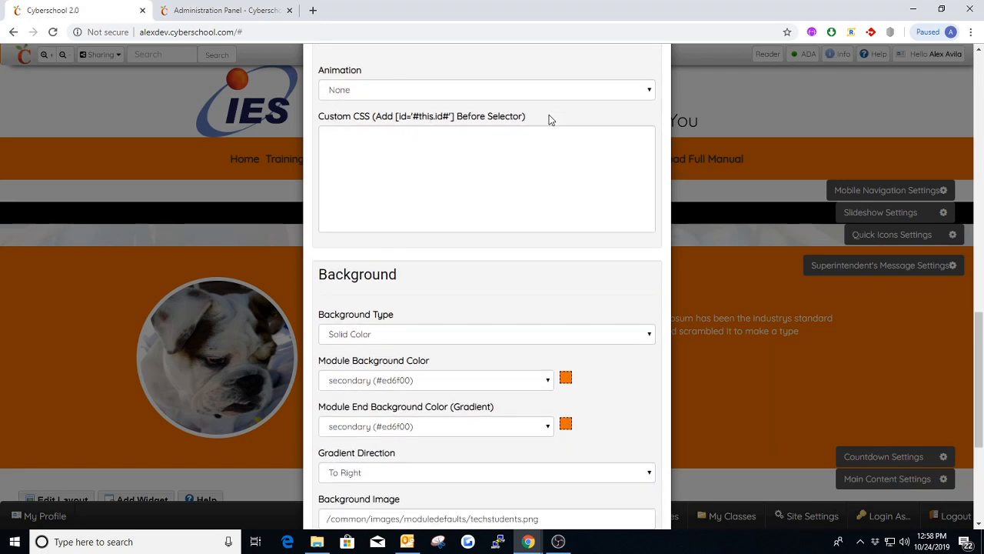
{"action": "left_click", "coordinate": [451, 150]}
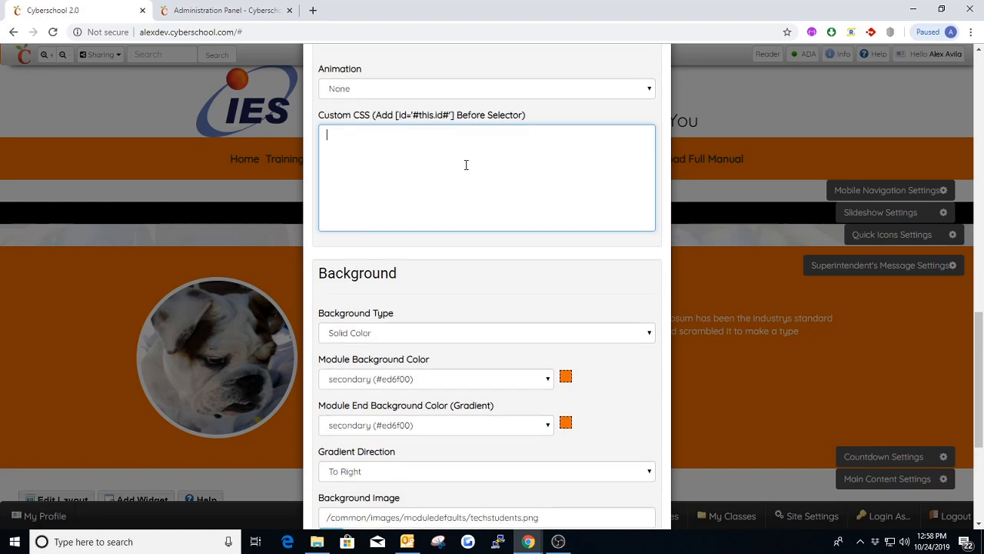
{"action": "scroll", "coordinate": [466, 164], "scroll_direction": "down", "scroll_amount": 2}
{"action": "scroll", "coordinate": [410, 161], "scroll_direction": "up", "scroll_amount": 1}
{"action": "scroll", "coordinate": [345, 126], "scroll_direction": "up", "scroll_amount": 1}
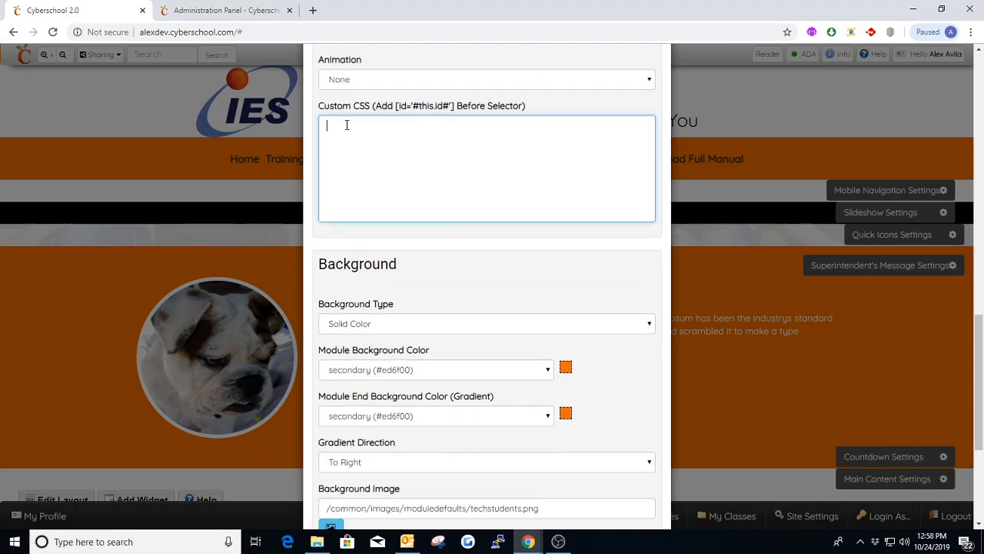
Set the module's gradient end background color to dark (#000000) in the Background settings.
{"action": "scroll", "coordinate": [347, 137], "scroll_direction": "down", "scroll_amount": 2}
{"action": "scroll", "coordinate": [366, 114], "scroll_direction": "down", "scroll_amount": 1}
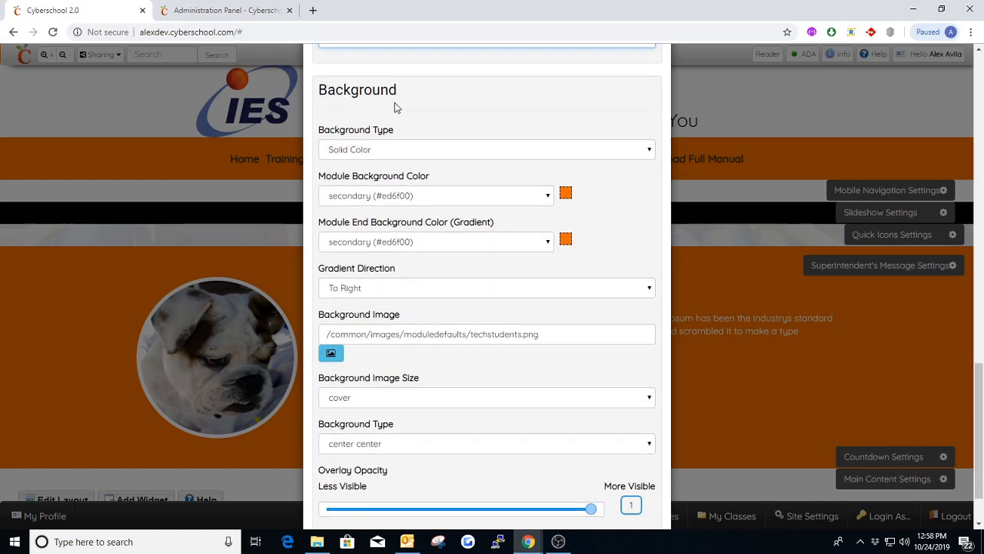
{"action": "scroll", "coordinate": [379, 120], "scroll_direction": "down", "scroll_amount": 1}
{"action": "scroll", "coordinate": [387, 116], "scroll_direction": "up", "scroll_amount": 1}
{"action": "left_click", "coordinate": [461, 243]}
{"action": "left_click", "coordinate": [370, 280]}
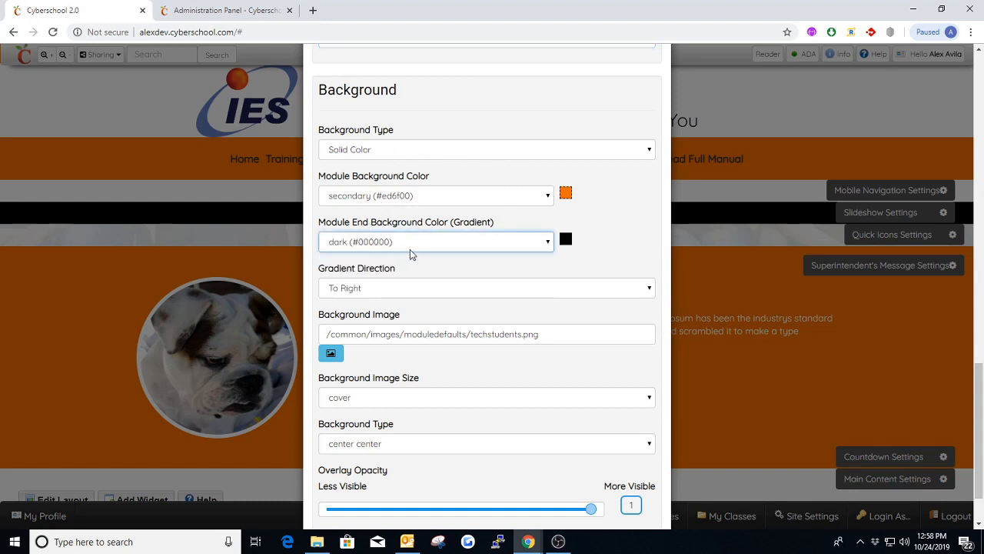
Set the Superintendent's Message background gradient direction to To Left and save the module settings.
{"action": "left_click", "coordinate": [390, 293]}
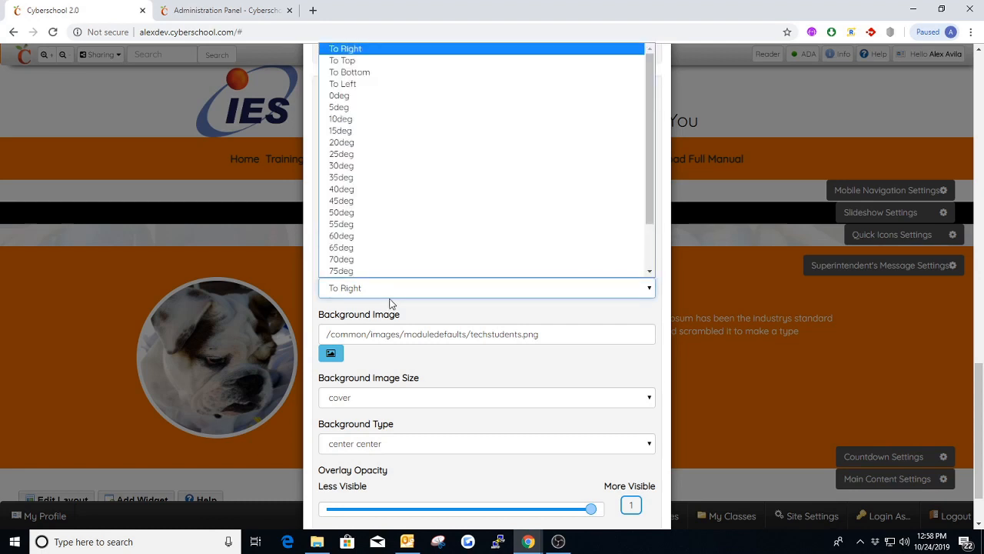
{"action": "left_click", "coordinate": [376, 84]}
{"action": "scroll", "coordinate": [431, 346], "scroll_direction": "down", "scroll_amount": 1}
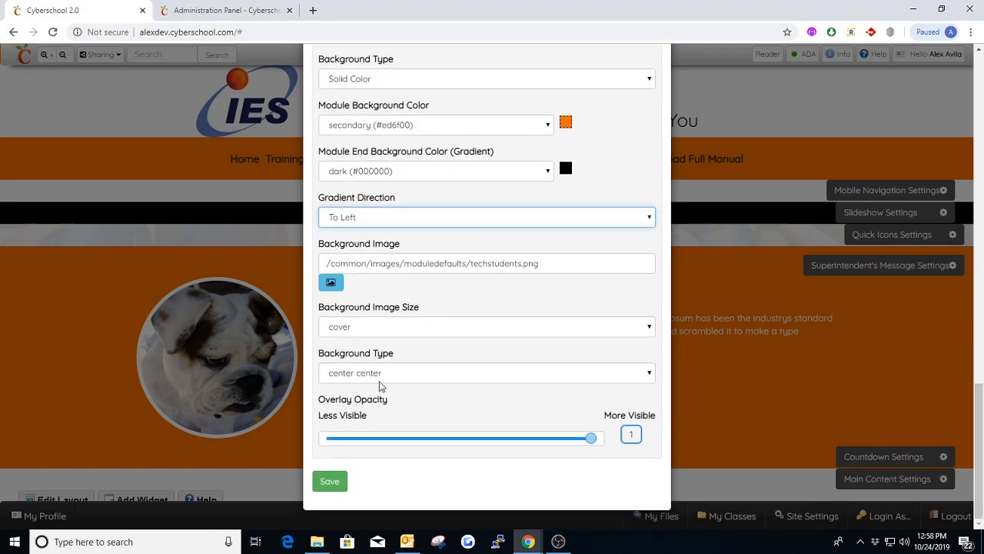
{"action": "left_click", "coordinate": [328, 479]}
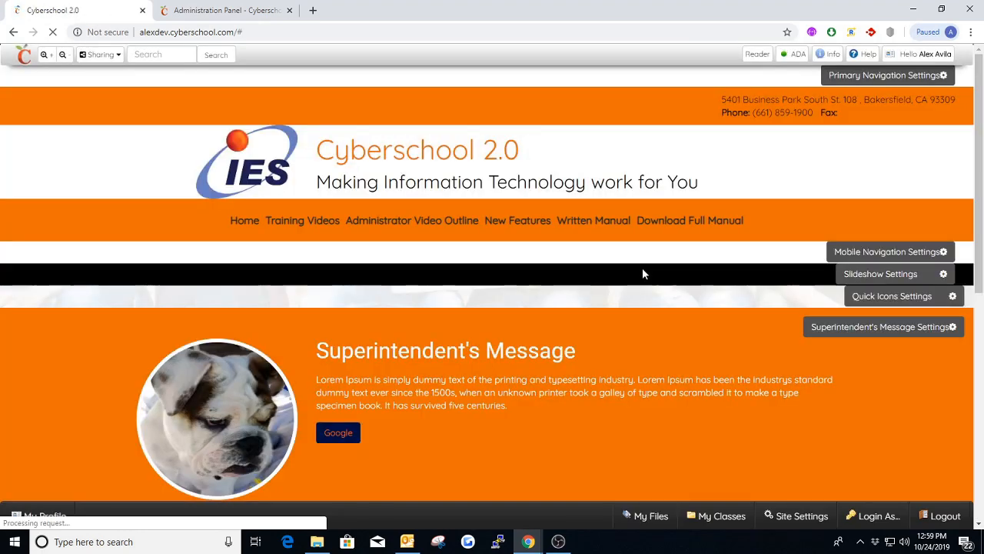
Set the Superintendent's Message module's Background Type to Gradient and save the settings.
{"action": "scroll", "coordinate": [642, 269], "scroll_direction": "down", "scroll_amount": 2}
{"action": "left_click", "coordinate": [864, 213]}
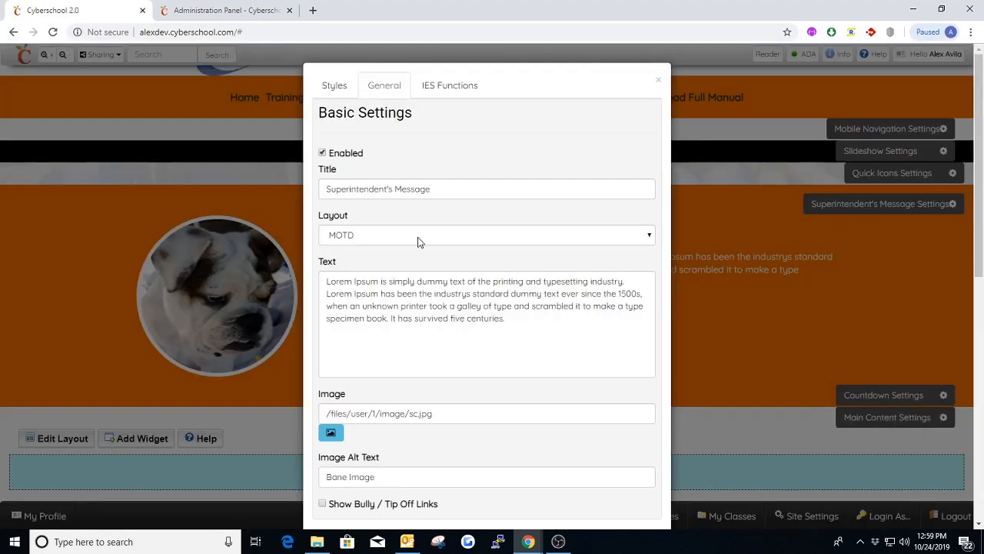
{"action": "scroll", "coordinate": [419, 240], "scroll_direction": "down", "scroll_amount": 4}
{"action": "scroll", "coordinate": [412, 234], "scroll_direction": "up", "scroll_amount": 4}
{"action": "left_click", "coordinate": [346, 90]}
{"action": "scroll", "coordinate": [398, 262], "scroll_direction": "down", "scroll_amount": 10}
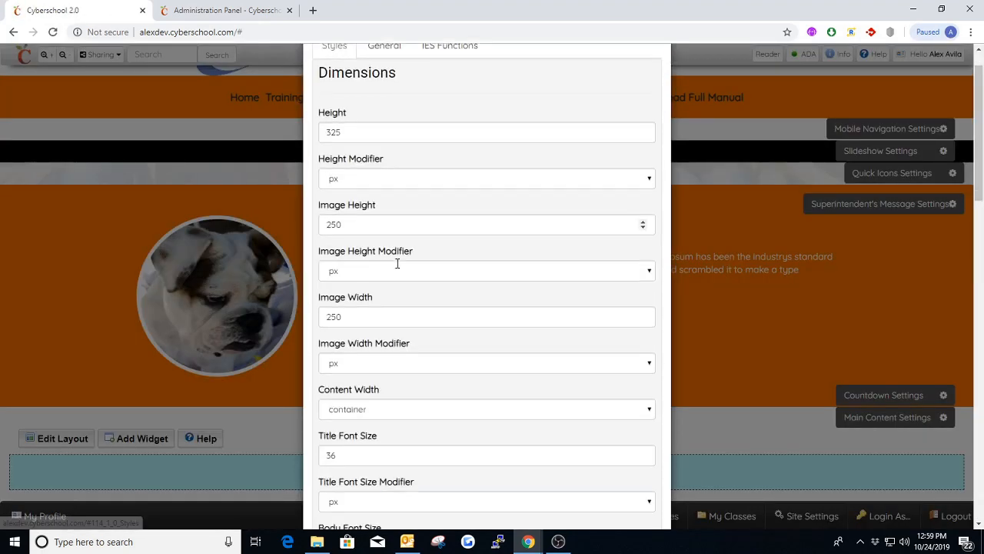
{"action": "scroll", "coordinate": [397, 269], "scroll_direction": "down", "scroll_amount": 5}
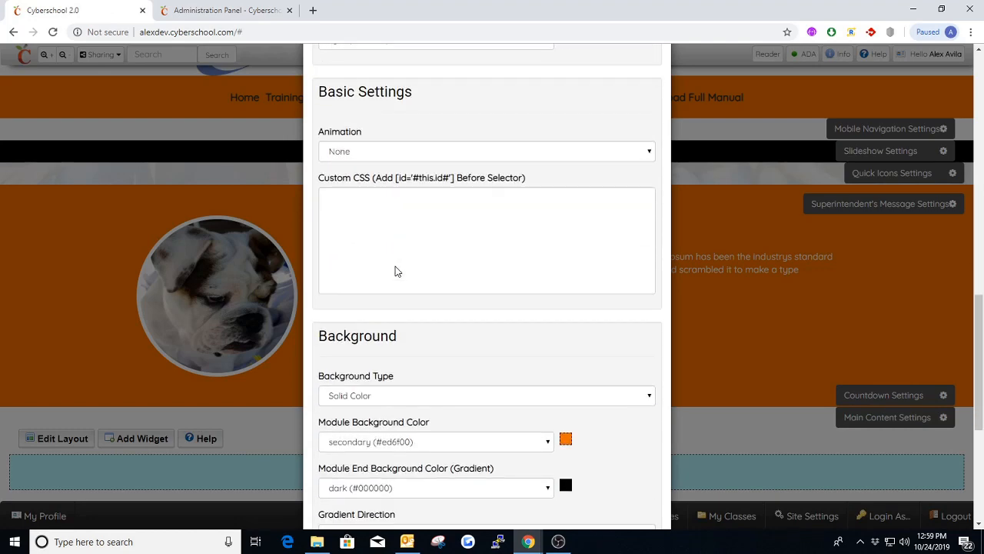
{"action": "left_click", "coordinate": [397, 334]}
{"action": "left_click", "coordinate": [369, 386]}
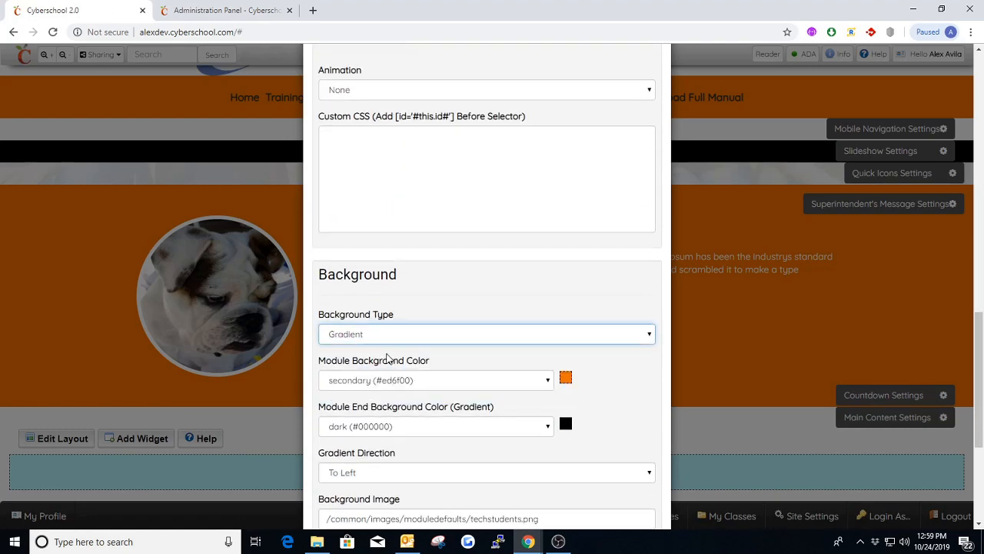
{"action": "scroll", "coordinate": [387, 333], "scroll_direction": "down", "scroll_amount": 4}
{"action": "left_click", "coordinate": [330, 482]}
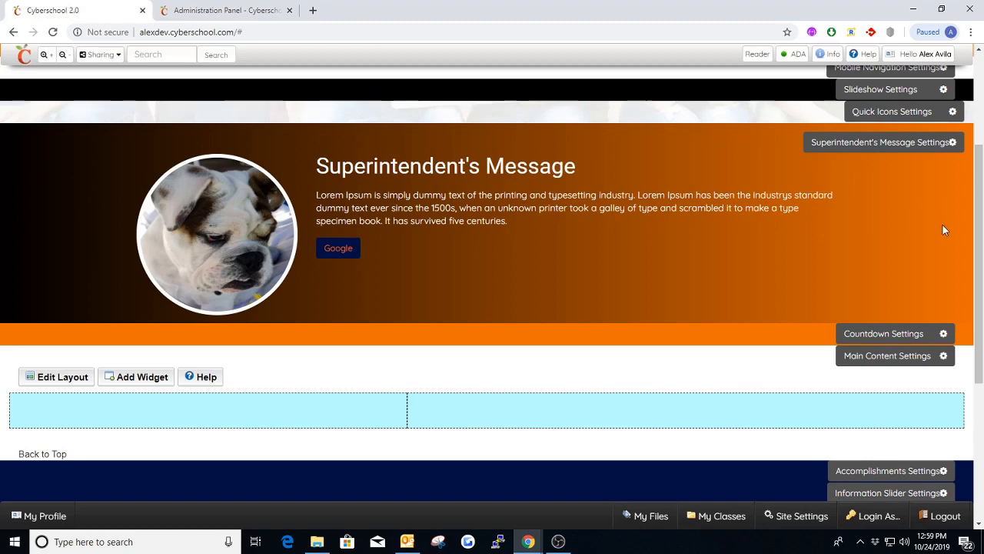
Review the Superintendent's Message style settings, including dimensions, Custom CSS and background options, and close the settings without changes.
{"action": "left_click", "coordinate": [854, 146]}
{"action": "left_click", "coordinate": [334, 85]}
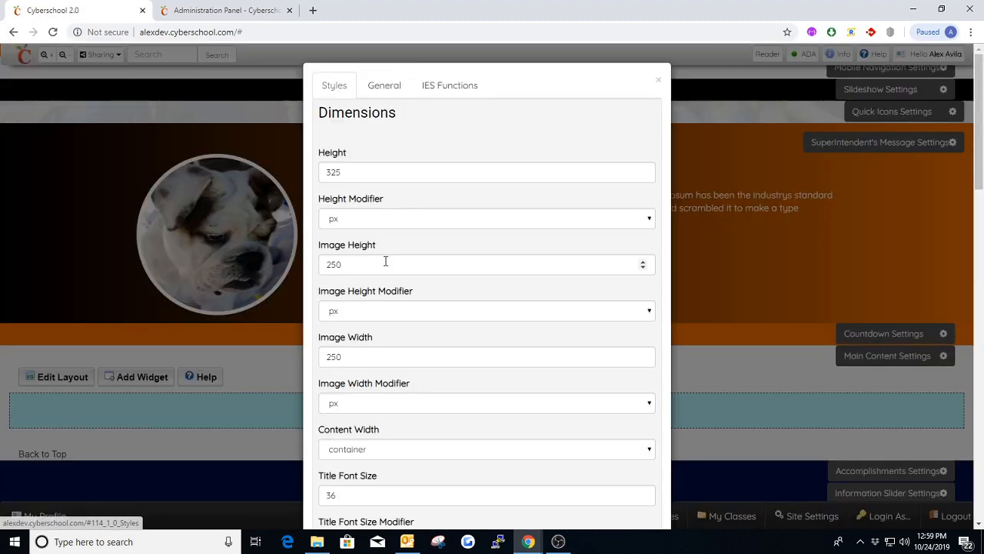
{"action": "scroll", "coordinate": [385, 261], "scroll_direction": "down", "scroll_amount": 12}
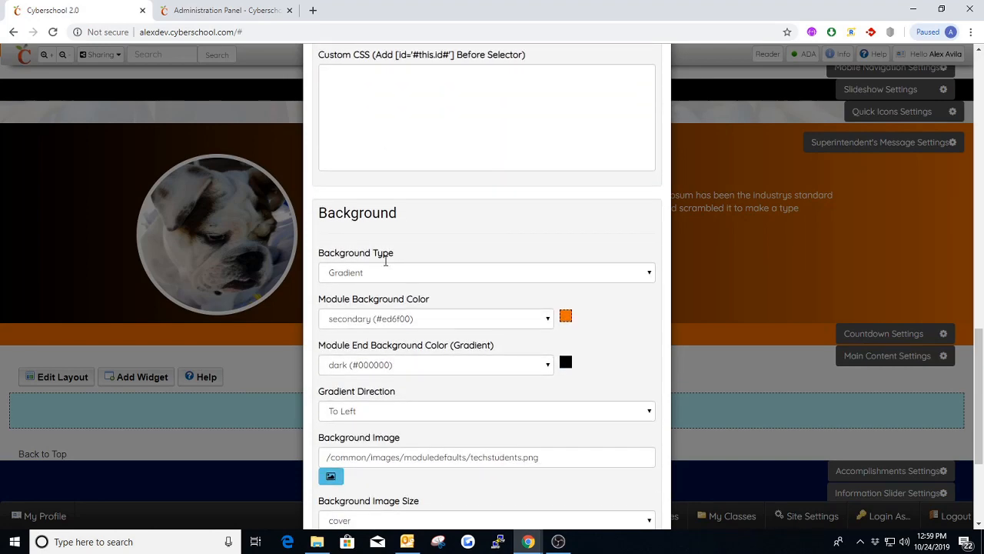
{"action": "scroll", "coordinate": [385, 261], "scroll_direction": "down", "scroll_amount": 3}
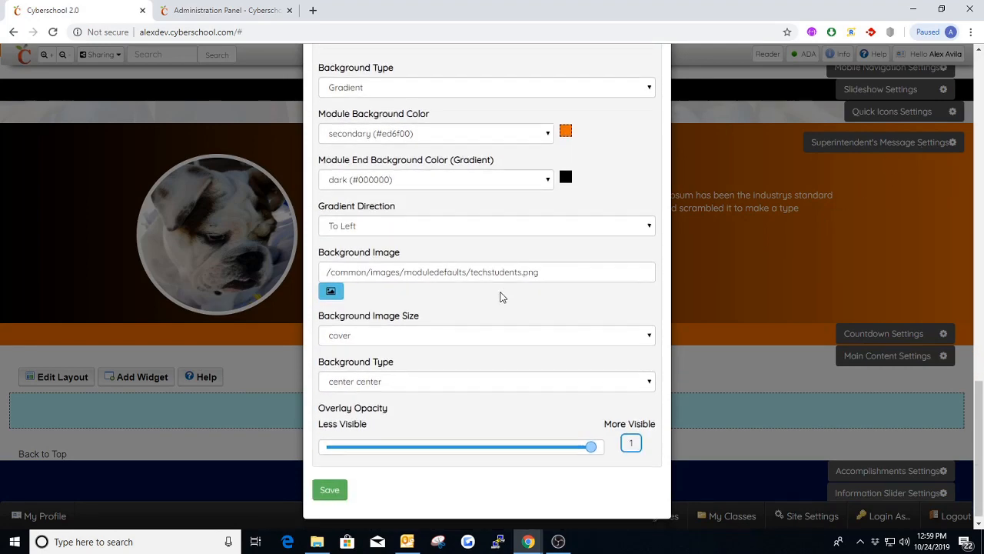
{"action": "scroll", "coordinate": [389, 350], "scroll_direction": "down", "scroll_amount": 1}
{"action": "scroll", "coordinate": [475, 303], "scroll_direction": "up", "scroll_amount": 4}
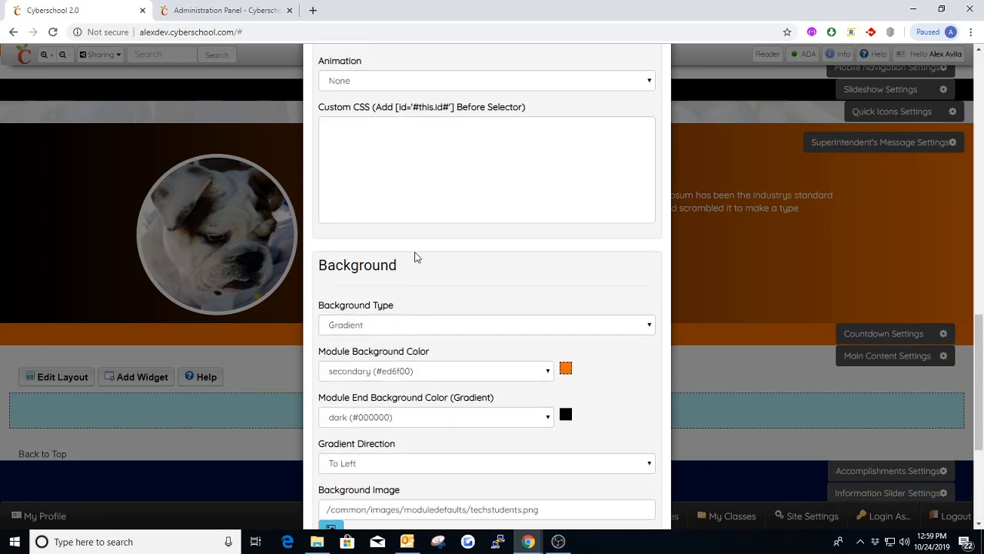
{"action": "scroll", "coordinate": [474, 279], "scroll_direction": "up", "scroll_amount": 2}
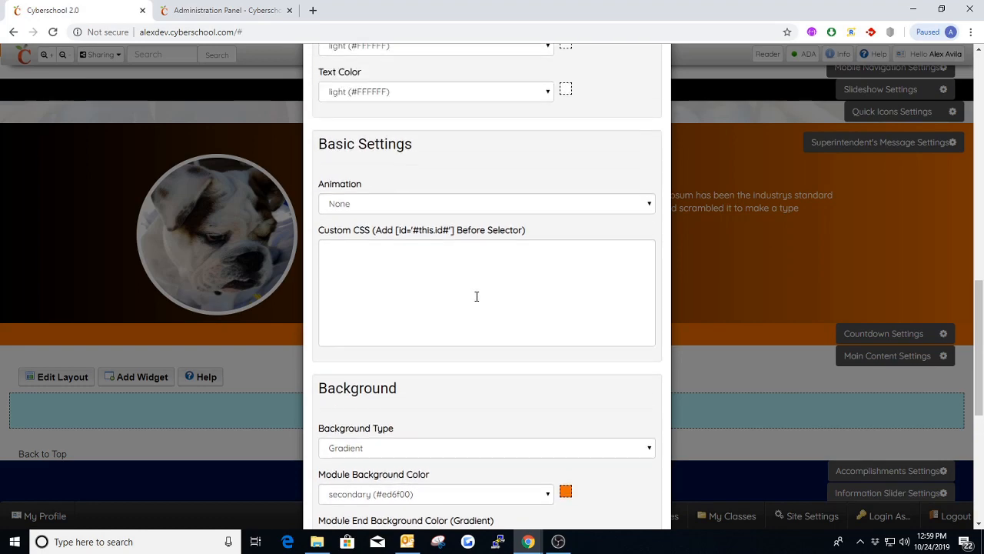
{"action": "scroll", "coordinate": [477, 296], "scroll_direction": "up", "scroll_amount": 12}
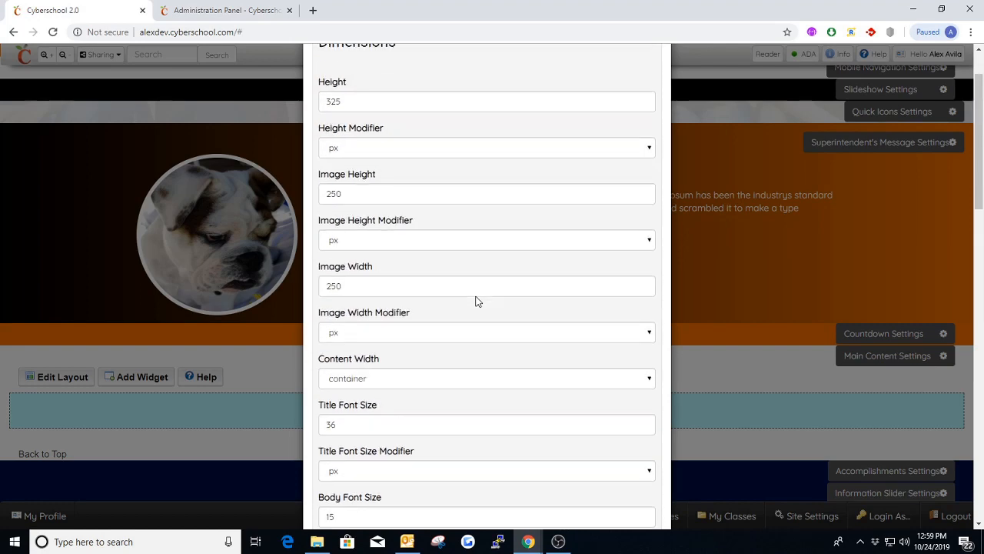
{"action": "scroll", "coordinate": [476, 301], "scroll_direction": "up", "scroll_amount": 1}
{"action": "left_click", "coordinate": [389, 87]}
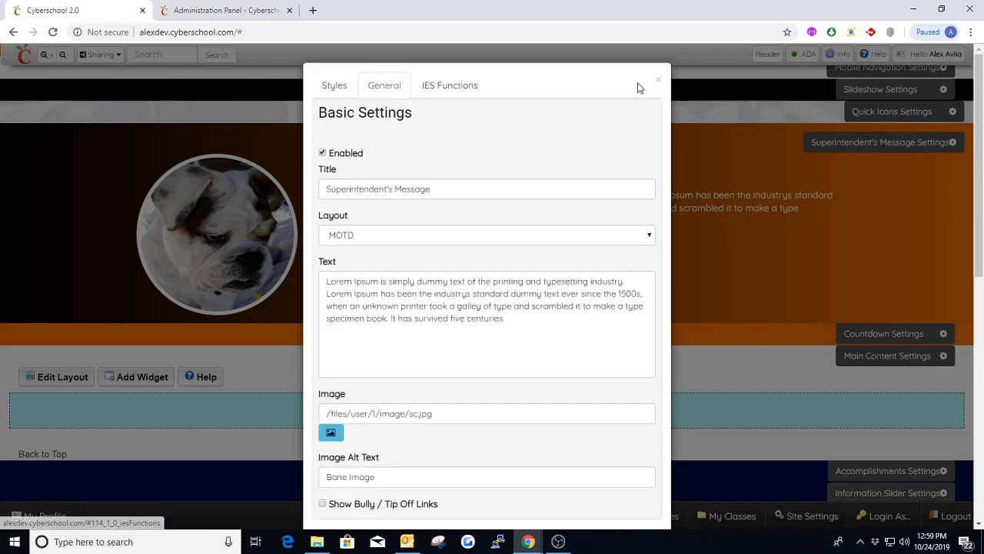
{"action": "left_click", "coordinate": [657, 80]}
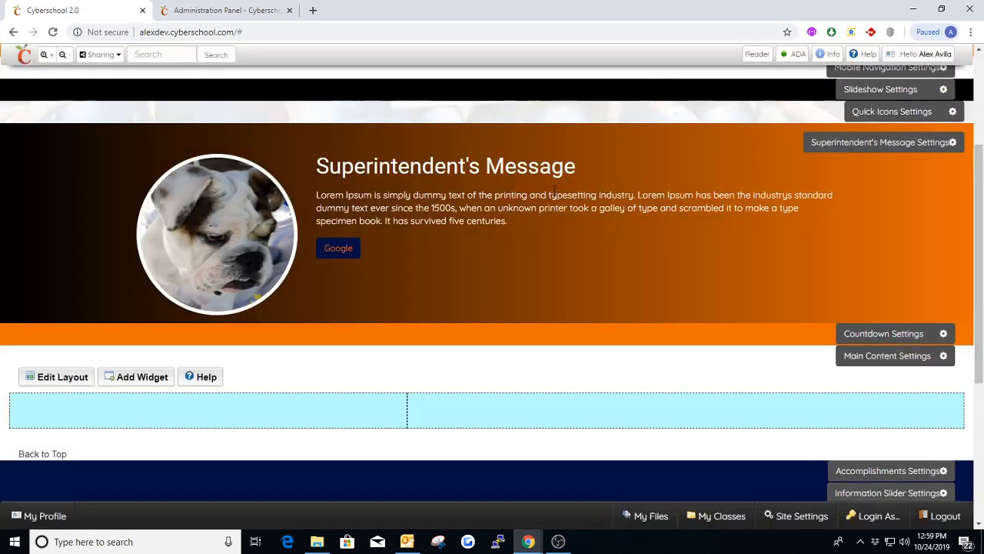
{"action": "scroll", "coordinate": [553, 191], "scroll_direction": "up", "scroll_amount": 2}
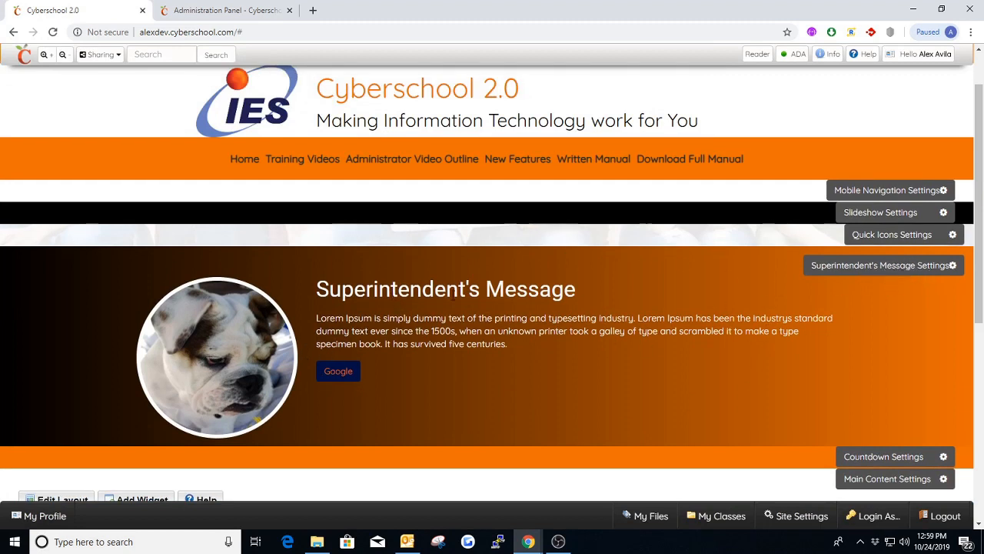
Enable the Countdown module on the homepage and save its settings.
{"action": "scroll", "coordinate": [459, 342], "scroll_direction": "down", "scroll_amount": 1}
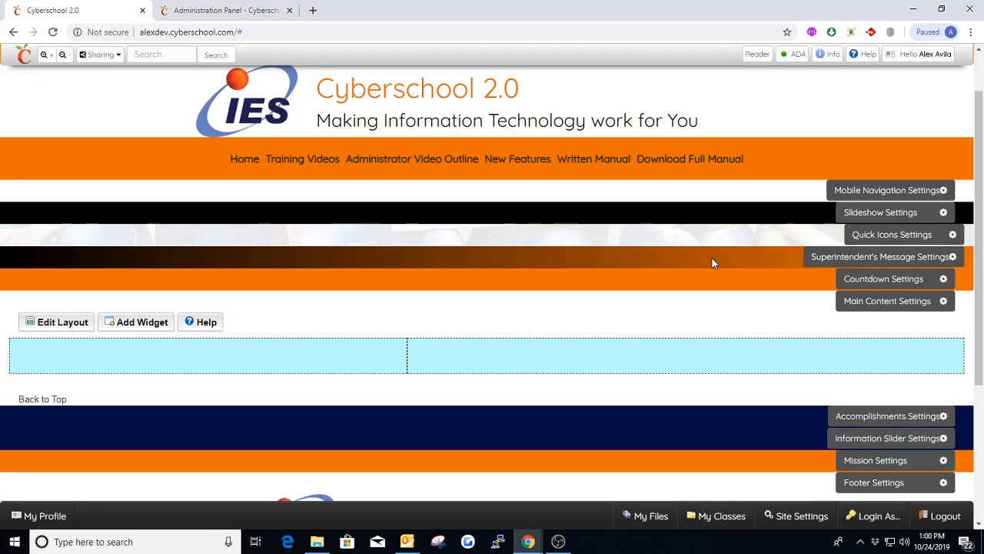
{"action": "left_click", "coordinate": [873, 281]}
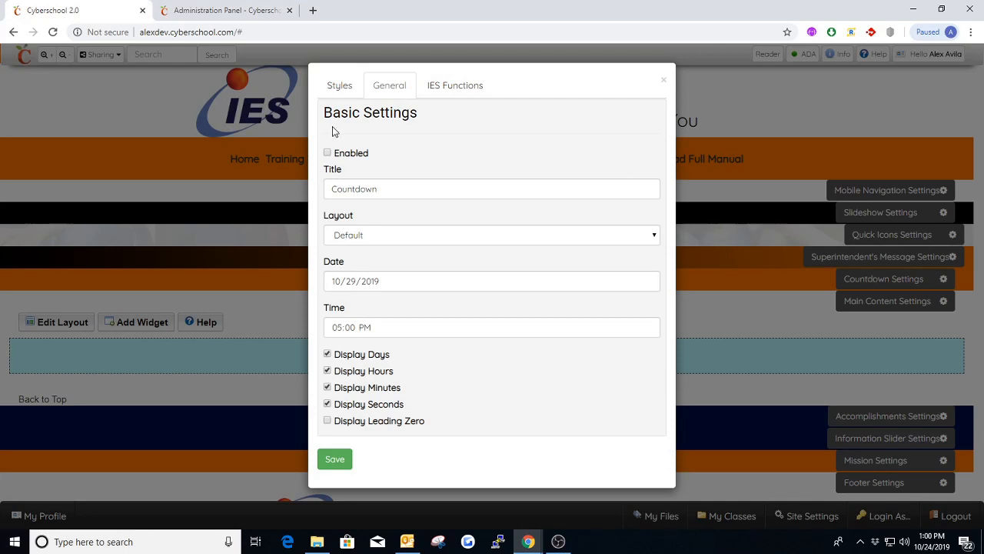
{"action": "left_click", "coordinate": [328, 153]}
{"action": "left_click", "coordinate": [336, 458]}
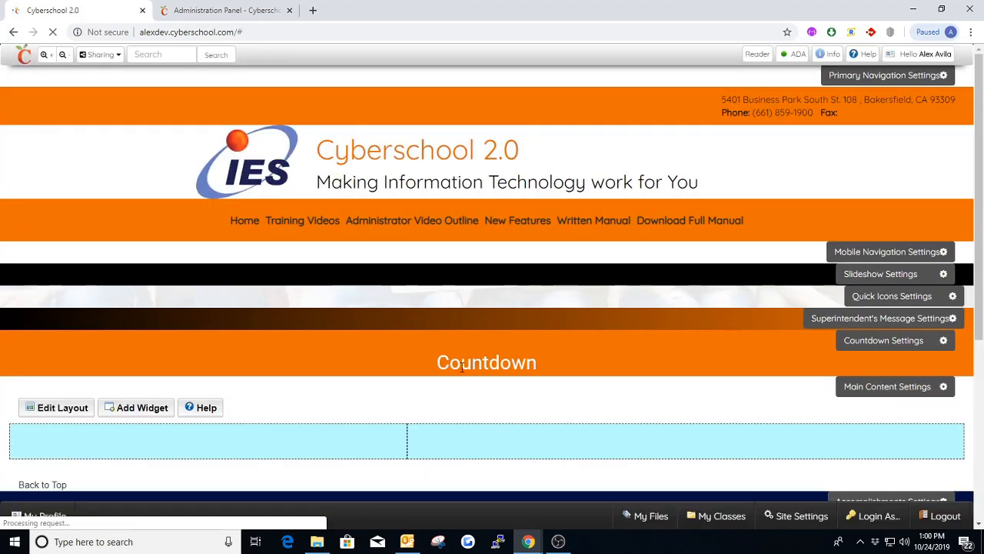
{"action": "scroll", "coordinate": [446, 363], "scroll_direction": "down", "scroll_amount": 1}
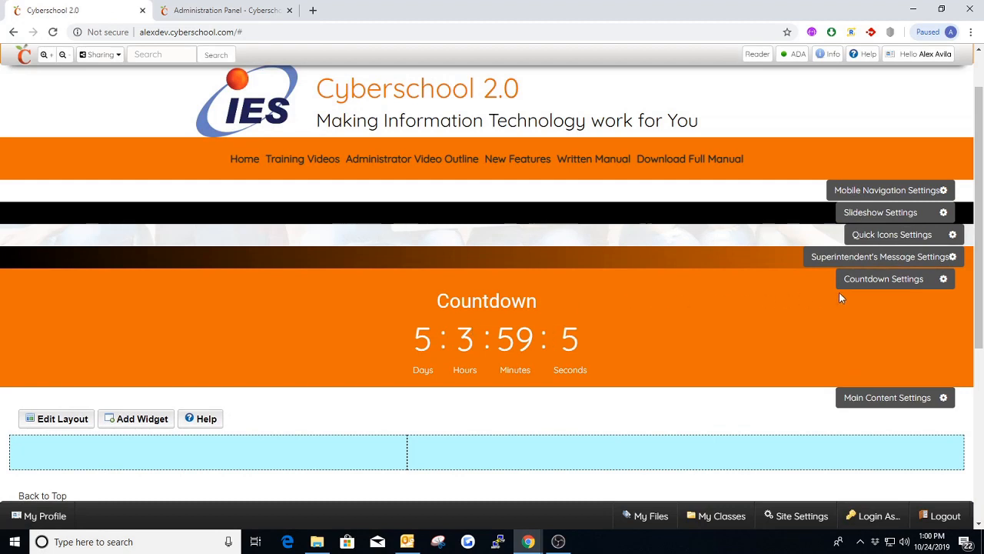
Check the Countdown's layout choices, turn on Display Leading Zero, save, and inspect the leading zeros in the timer.
{"action": "left_click", "coordinate": [866, 281]}
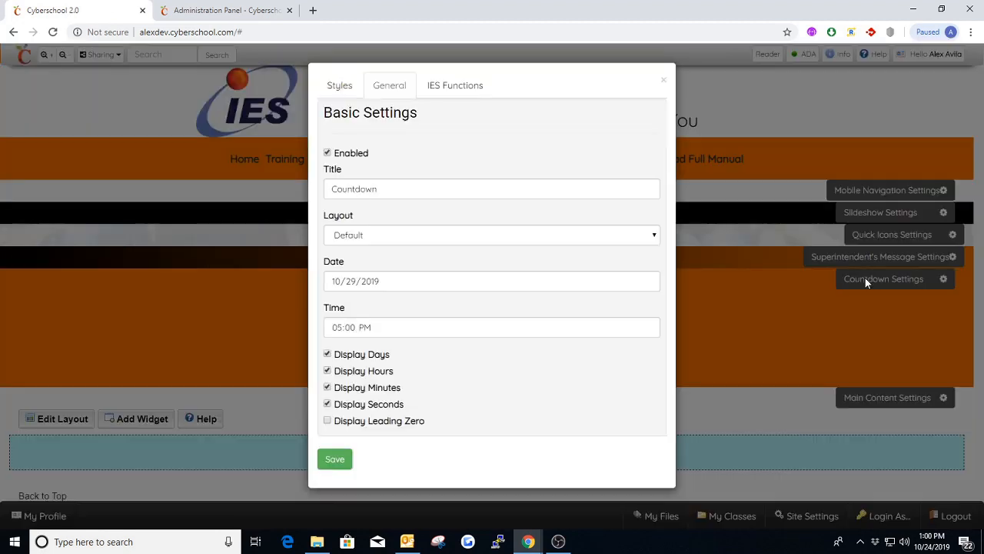
{"action": "left_click", "coordinate": [376, 234]}
{"action": "left_click", "coordinate": [385, 235]}
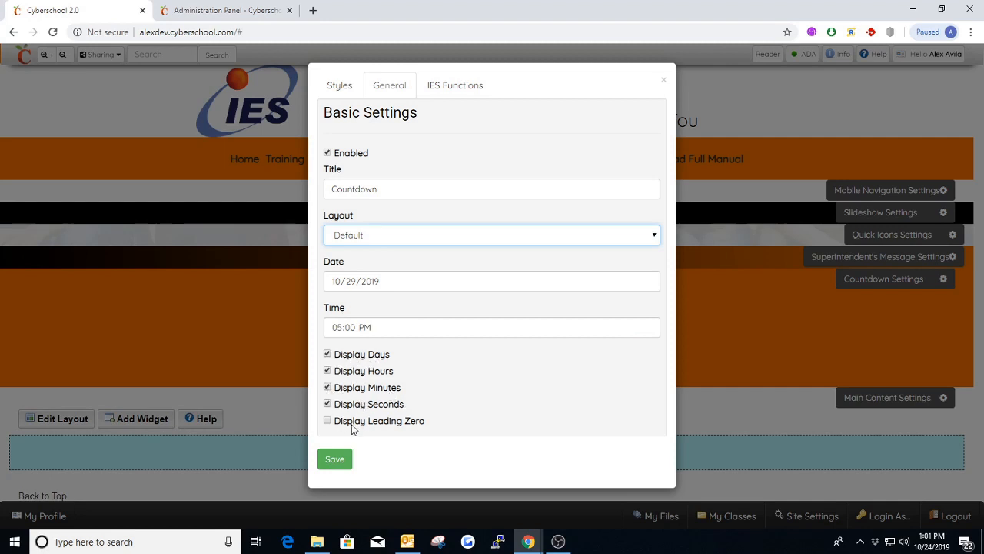
{"action": "left_click", "coordinate": [329, 421]}
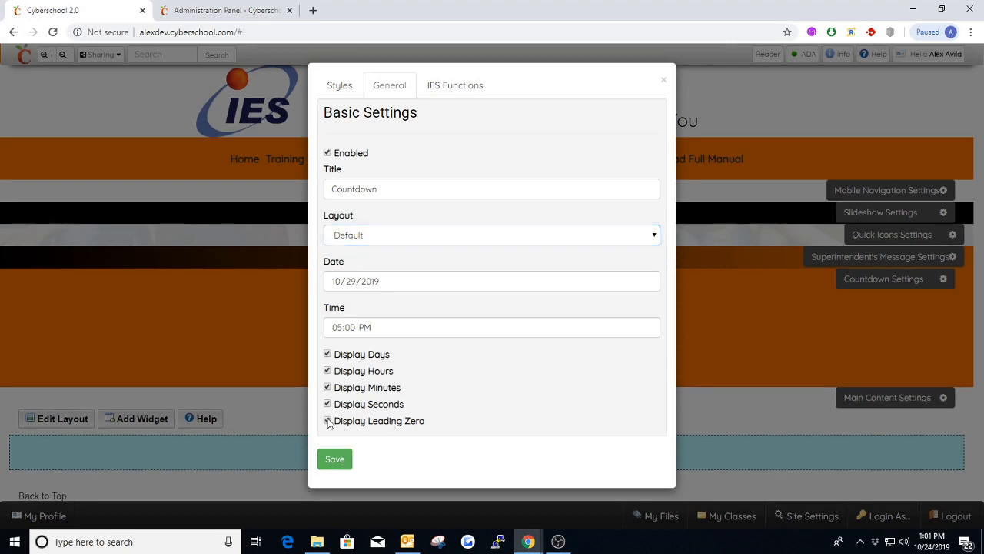
{"action": "left_click", "coordinate": [334, 459]}
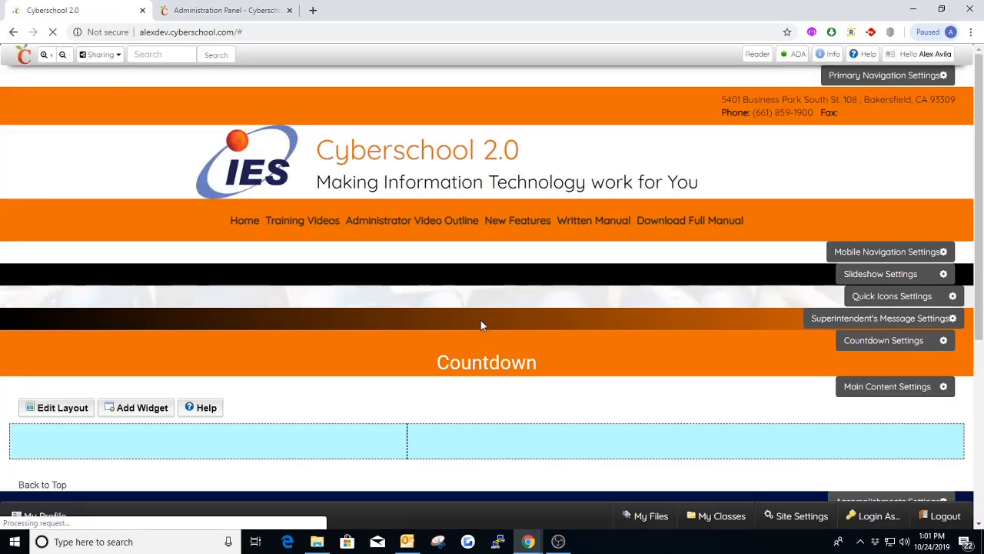
{"action": "scroll", "coordinate": [486, 317], "scroll_direction": "down", "scroll_amount": 1}
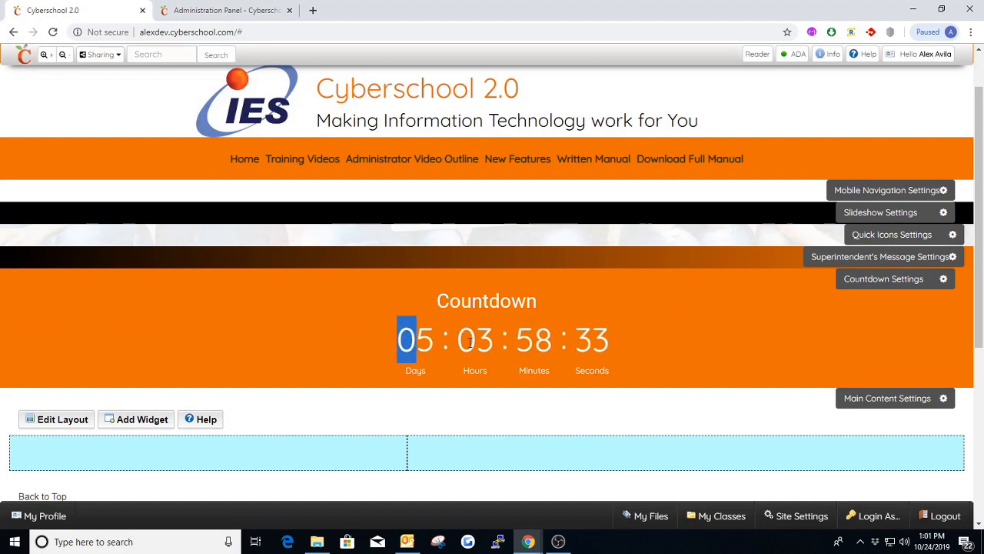
{"action": "double_click", "coordinate": [471, 342]}
Turn off Display Leading Zero for the Countdown module and save.
{"action": "left_click", "coordinate": [942, 286]}
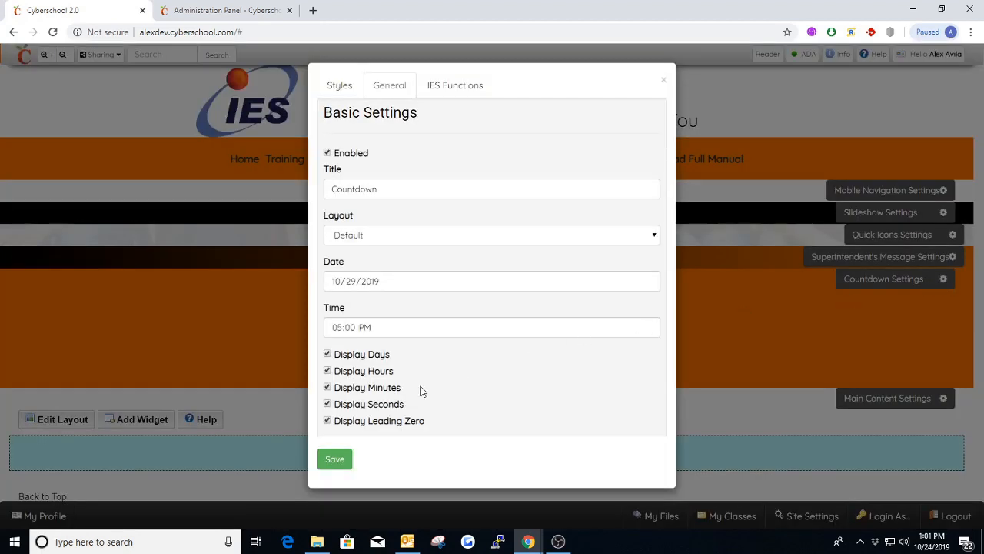
{"action": "left_click", "coordinate": [329, 423]}
{"action": "left_click", "coordinate": [335, 460]}
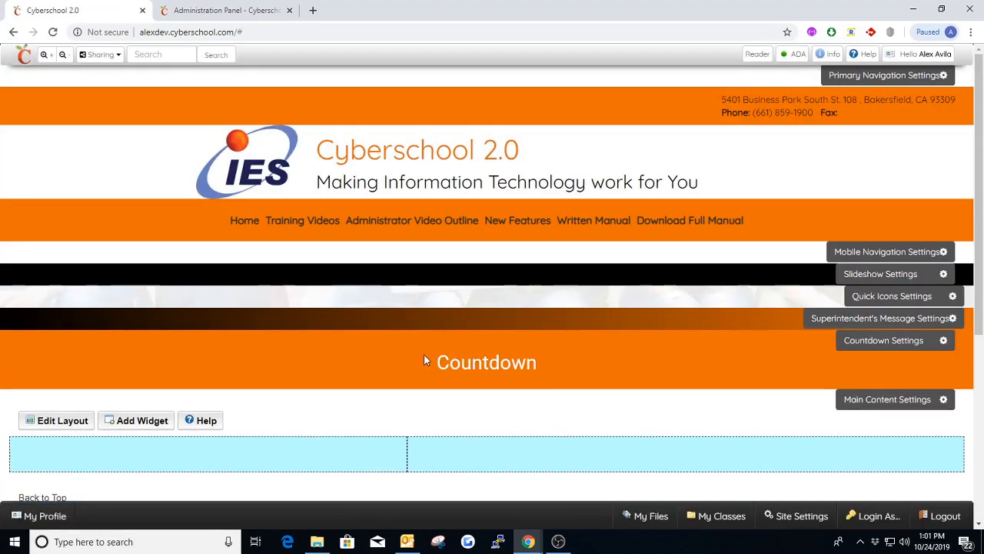
{"action": "scroll", "coordinate": [580, 365], "scroll_direction": "down", "scroll_amount": 1}
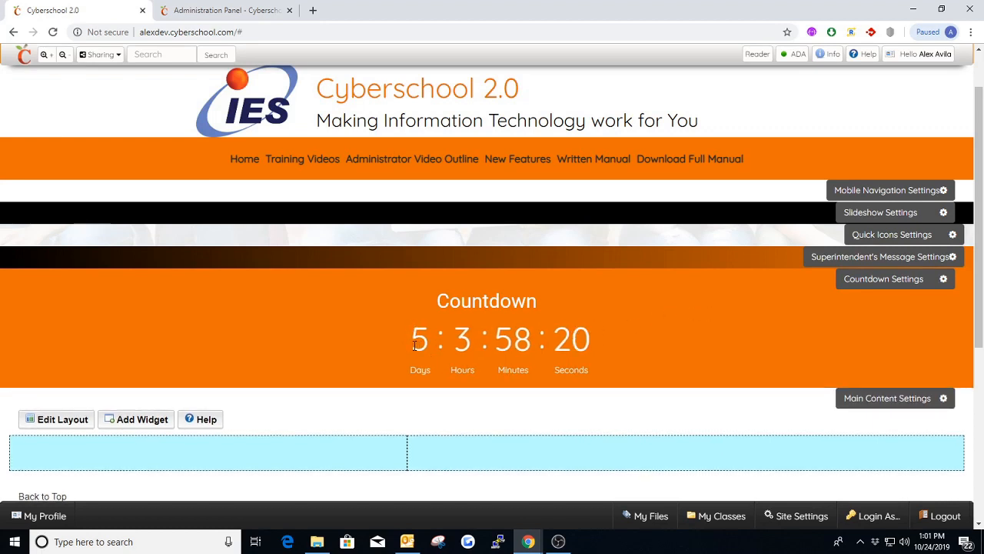
Set the Countdown module's height to 325 px in its style dimensions.
{"action": "left_click", "coordinate": [894, 286]}
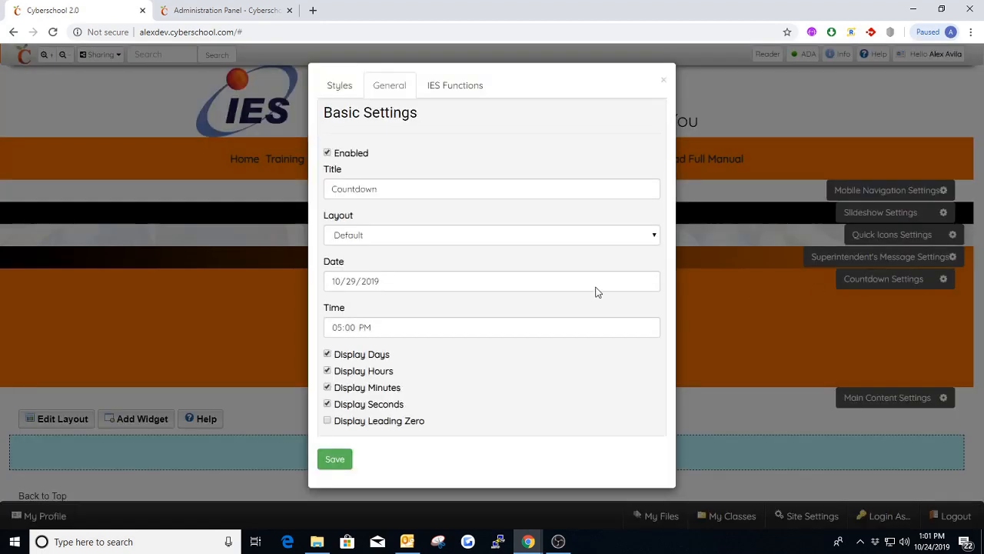
{"action": "left_click", "coordinate": [340, 91]}
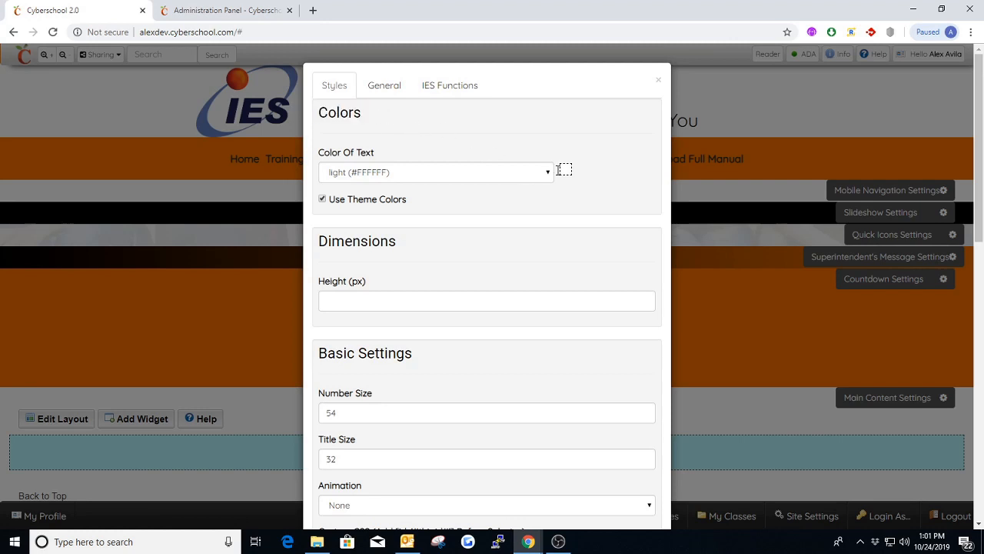
{"action": "scroll", "coordinate": [508, 194], "scroll_direction": "down", "scroll_amount": 1}
{"action": "left_click", "coordinate": [383, 242]}
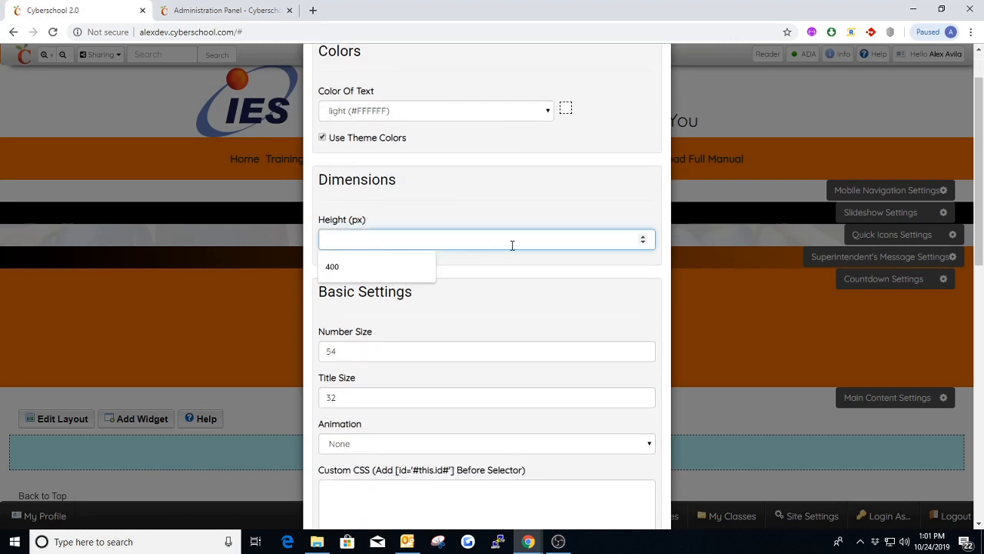
{"action": "left_click", "coordinate": [345, 268]}
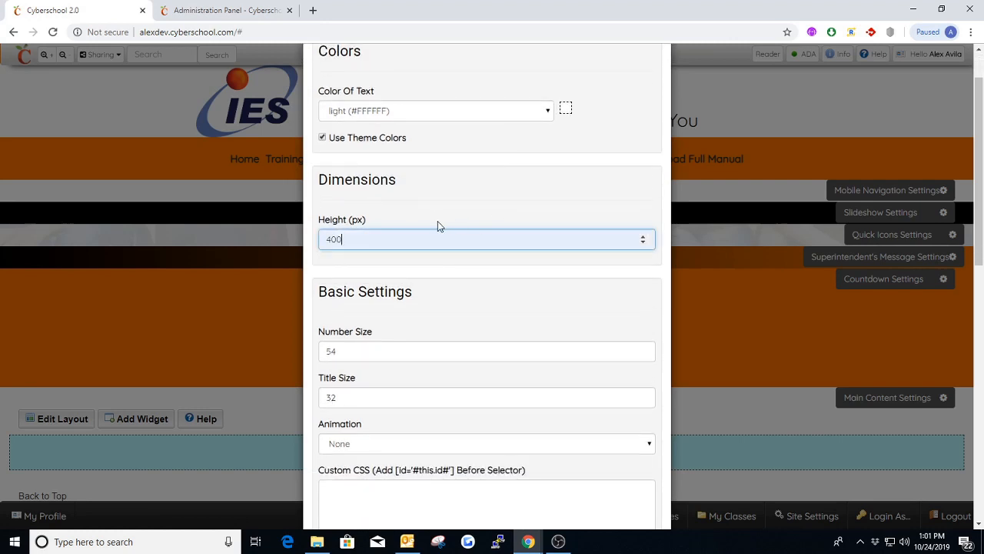
{"action": "key", "text": "BackSpace"}
{"action": "key", "text": "BackSpace"}
{"action": "key", "text": "BackSpace"}
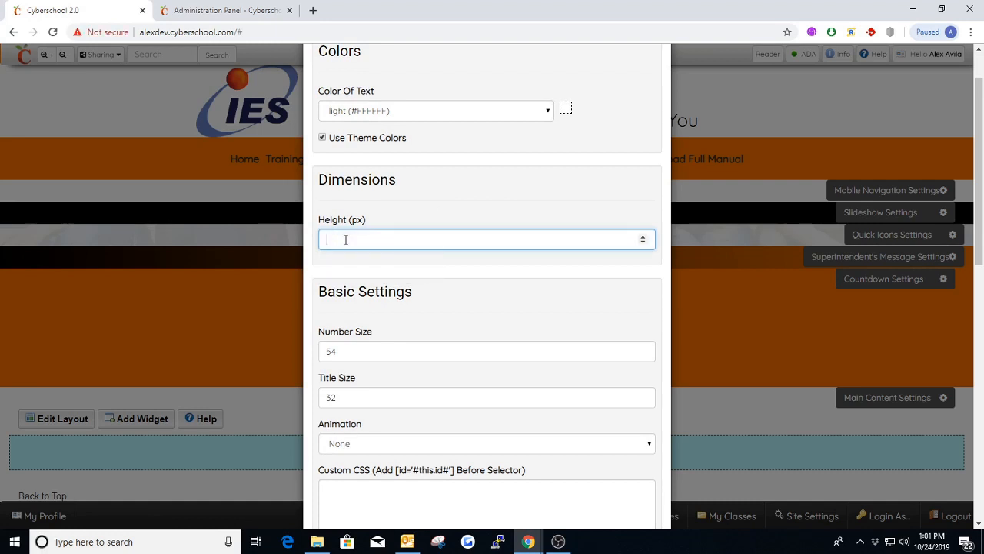
{"action": "scroll", "coordinate": [492, 310], "scroll_direction": "down", "scroll_amount": 1}
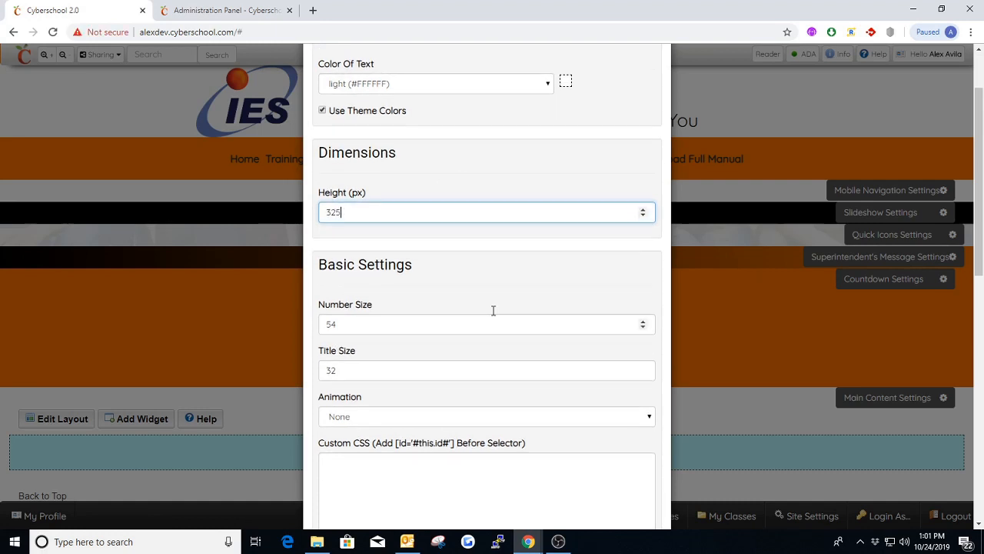
Review the Countdown module's number size, title size, animation and custom CSS style settings, and close its settings.
{"action": "scroll", "coordinate": [490, 306], "scroll_direction": "down", "scroll_amount": 1}
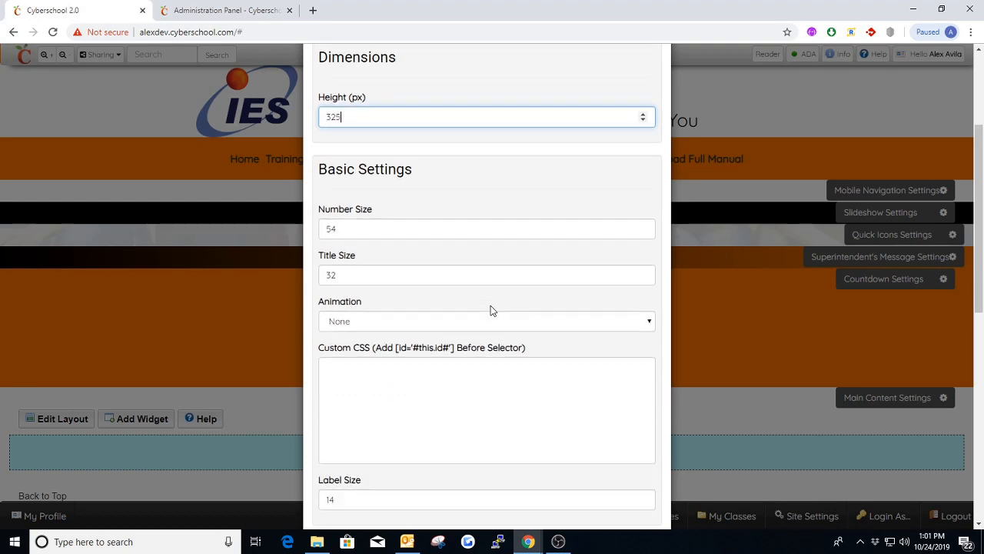
{"action": "left_click", "coordinate": [349, 229]}
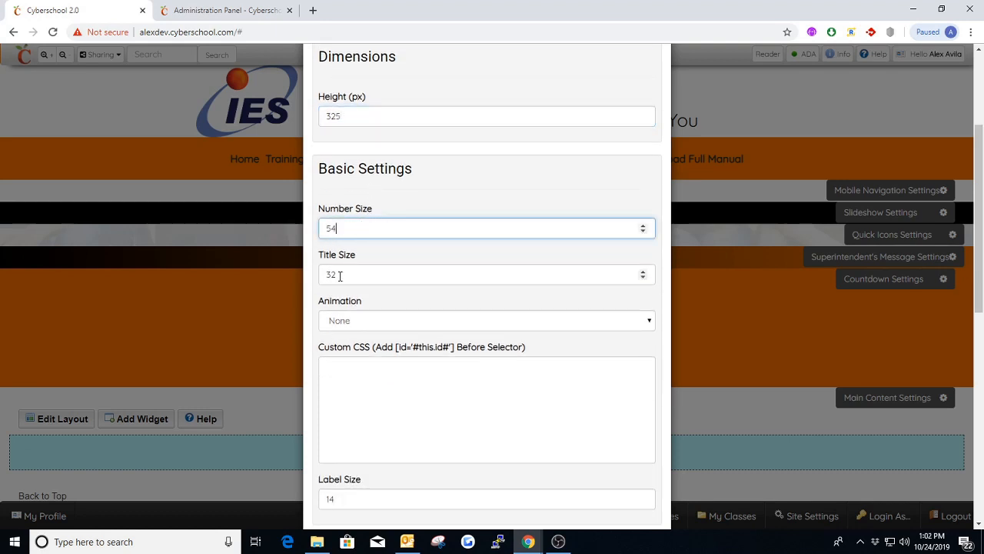
{"action": "scroll", "coordinate": [394, 290], "scroll_direction": "down", "scroll_amount": 1}
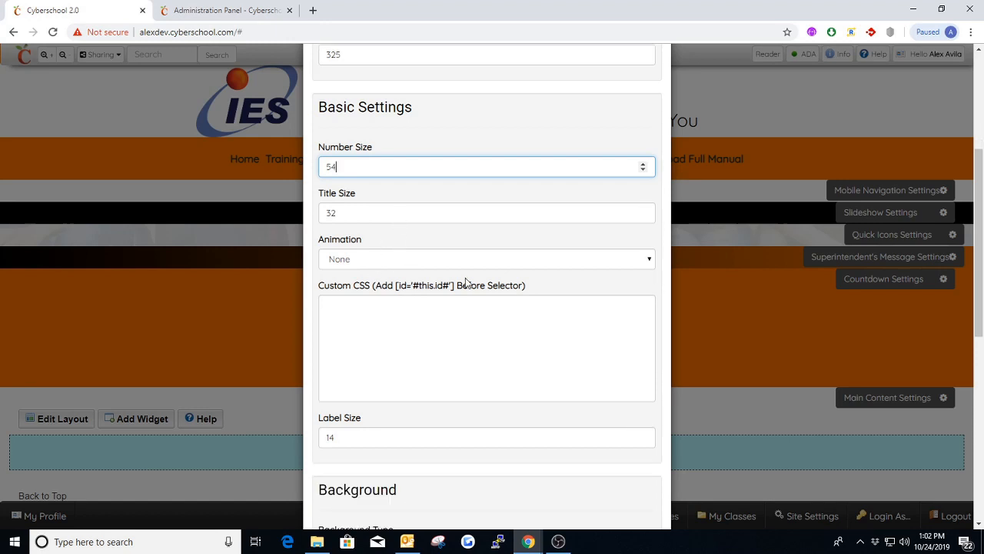
{"action": "scroll", "coordinate": [397, 271], "scroll_direction": "down", "scroll_amount": 2}
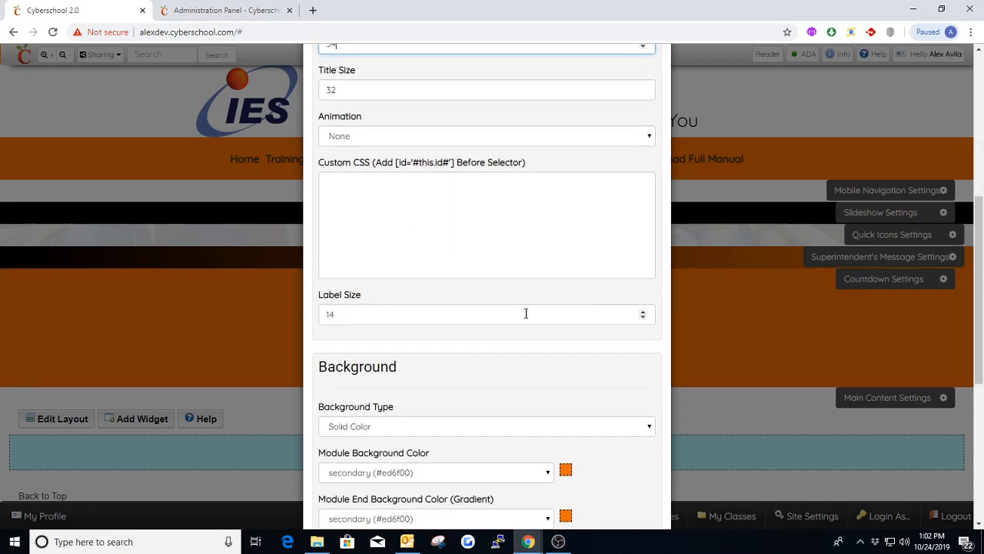
{"action": "scroll", "coordinate": [586, 197], "scroll_direction": "up", "scroll_amount": 6}
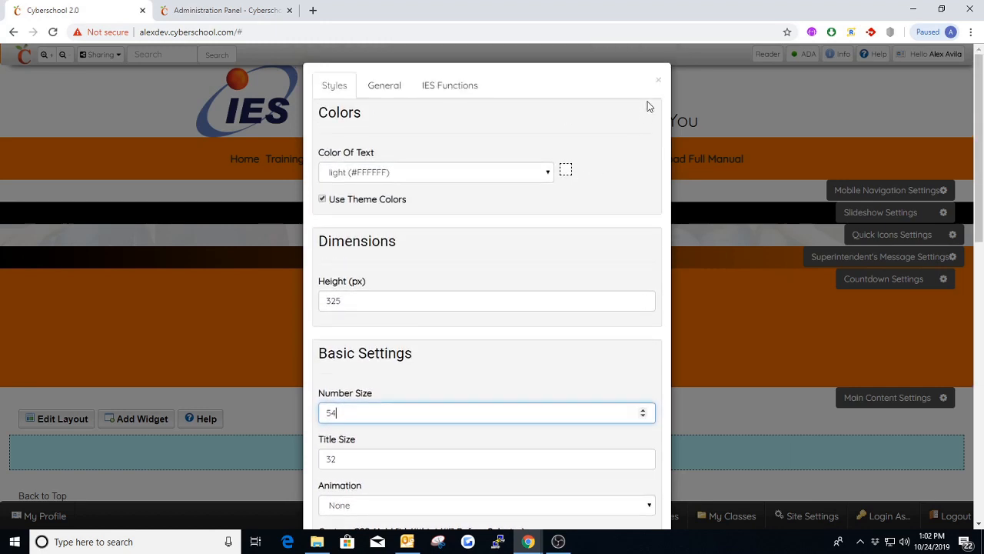
{"action": "left_click", "coordinate": [659, 80]}
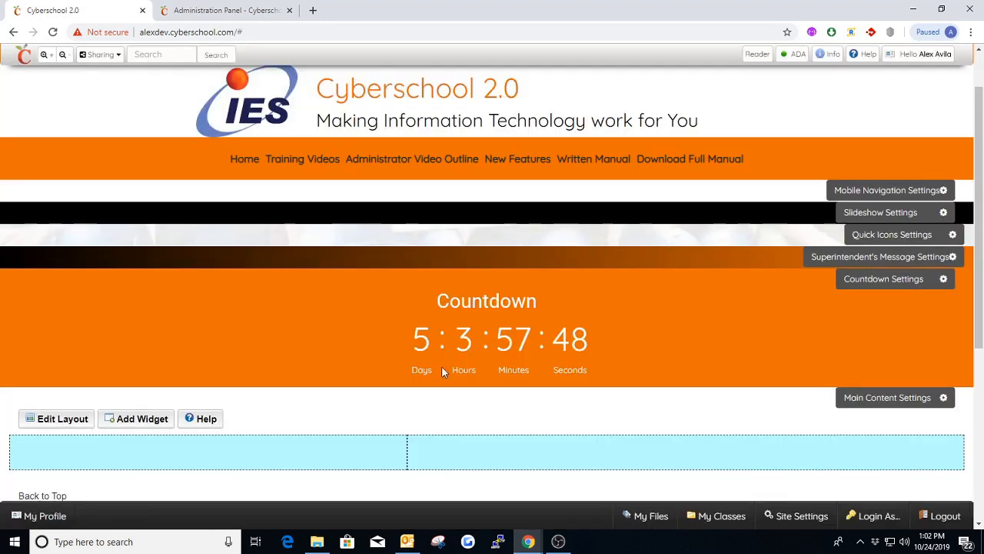
Reopen the Countdown module's style settings and check the Label Size value.
{"action": "left_click", "coordinate": [846, 279]}
{"action": "scroll", "coordinate": [610, 292], "scroll_direction": "down", "scroll_amount": 1}
{"action": "scroll", "coordinate": [395, 238], "scroll_direction": "down", "scroll_amount": 6}
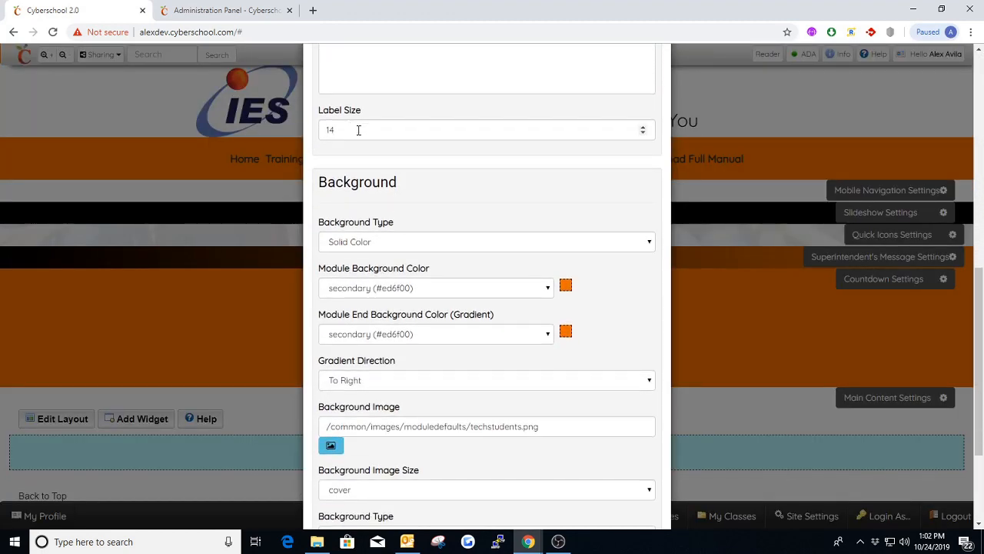
{"action": "left_click_drag", "start_coordinate": [359, 131], "coordinate": [319, 134]}
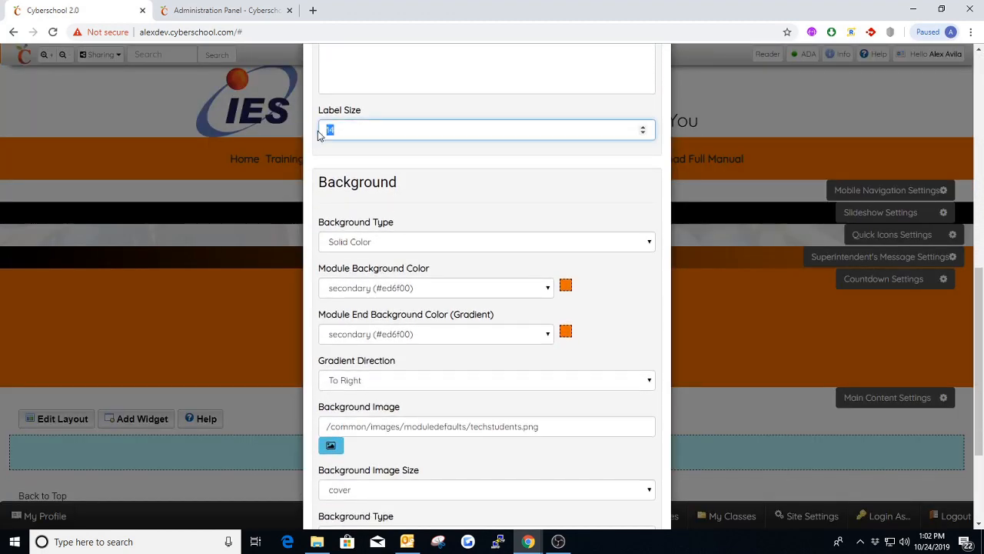
{"action": "left_click", "coordinate": [422, 199]}
{"action": "left_click", "coordinate": [496, 187]}
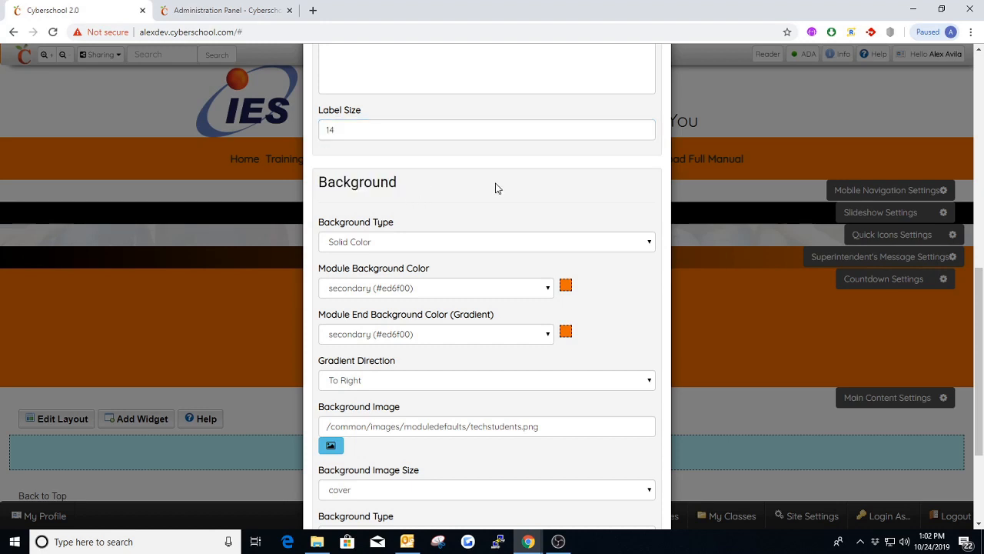
Check the Countdown's background type choices, keep Solid Color, save the settings, and inspect the module on the page.
{"action": "scroll", "coordinate": [419, 241], "scroll_direction": "down", "scroll_amount": 1}
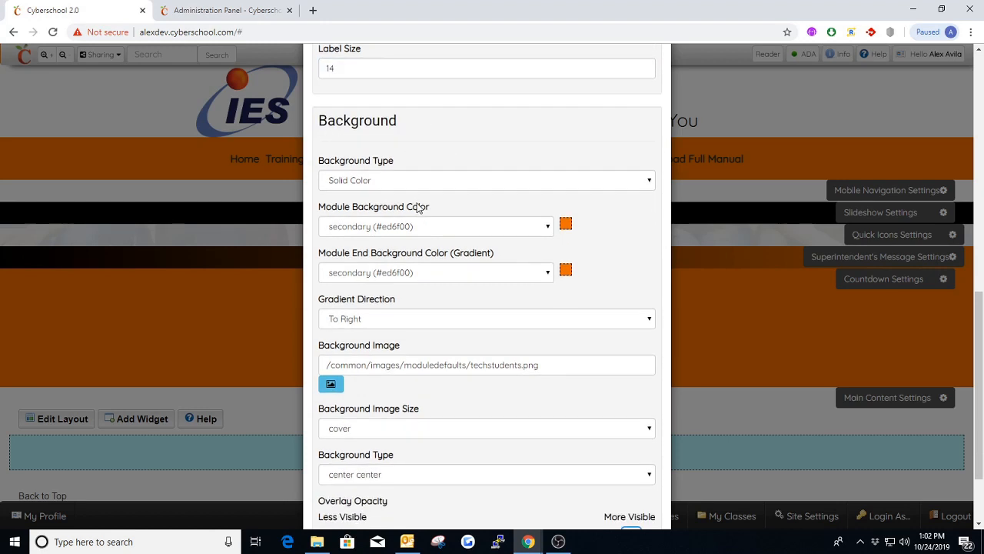
{"action": "left_click", "coordinate": [401, 182]}
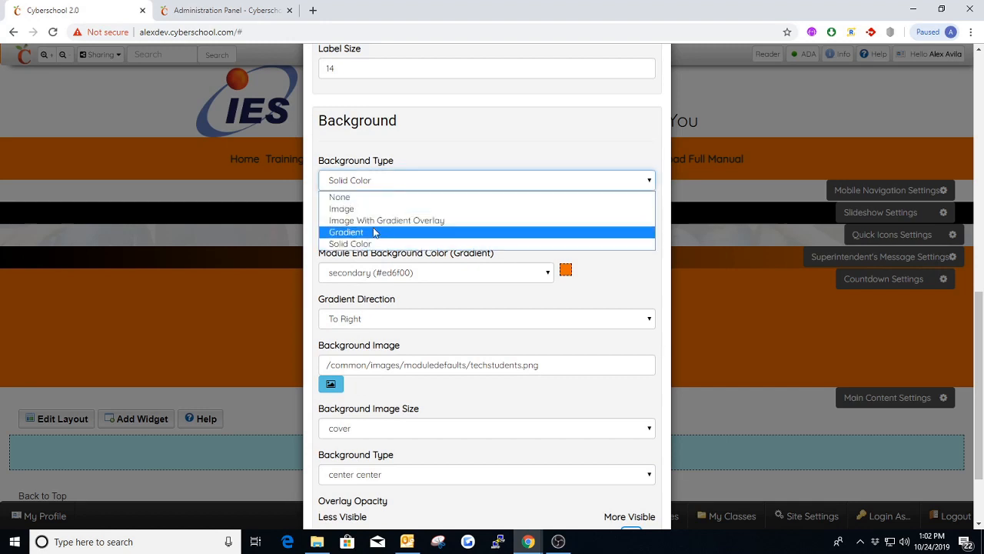
{"action": "left_click", "coordinate": [381, 185]}
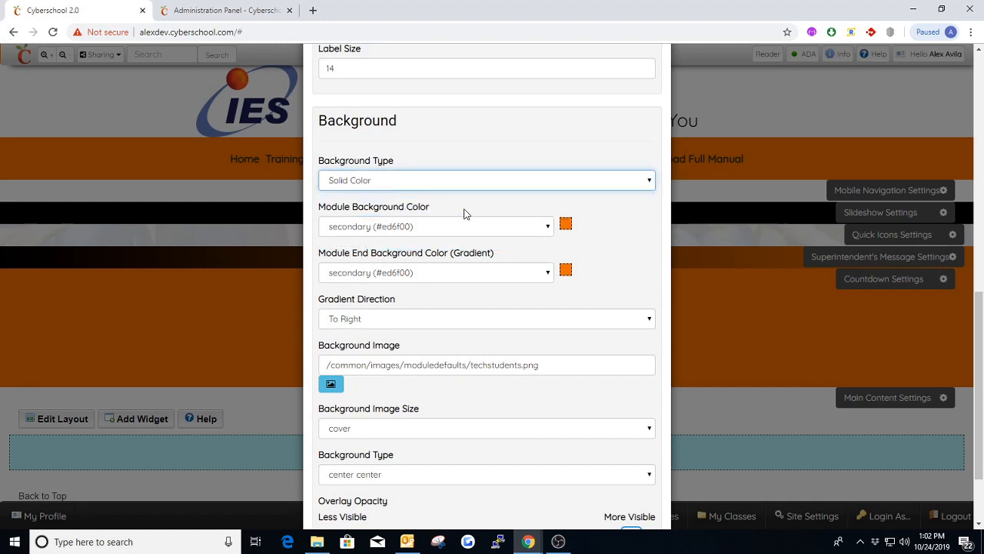
{"action": "scroll", "coordinate": [462, 238], "scroll_direction": "down", "scroll_amount": 1}
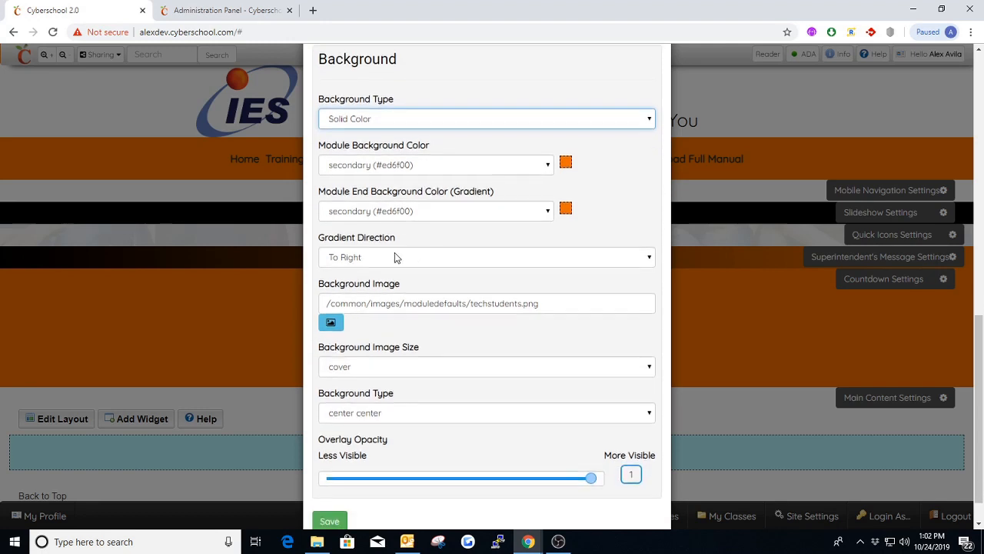
{"action": "scroll", "coordinate": [408, 249], "scroll_direction": "down", "scroll_amount": 1}
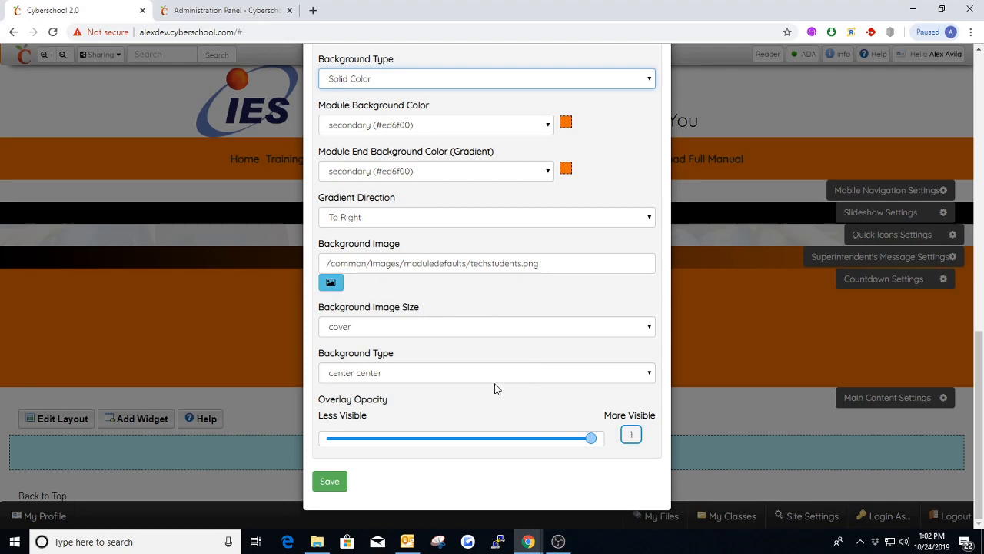
{"action": "left_click", "coordinate": [330, 481]}
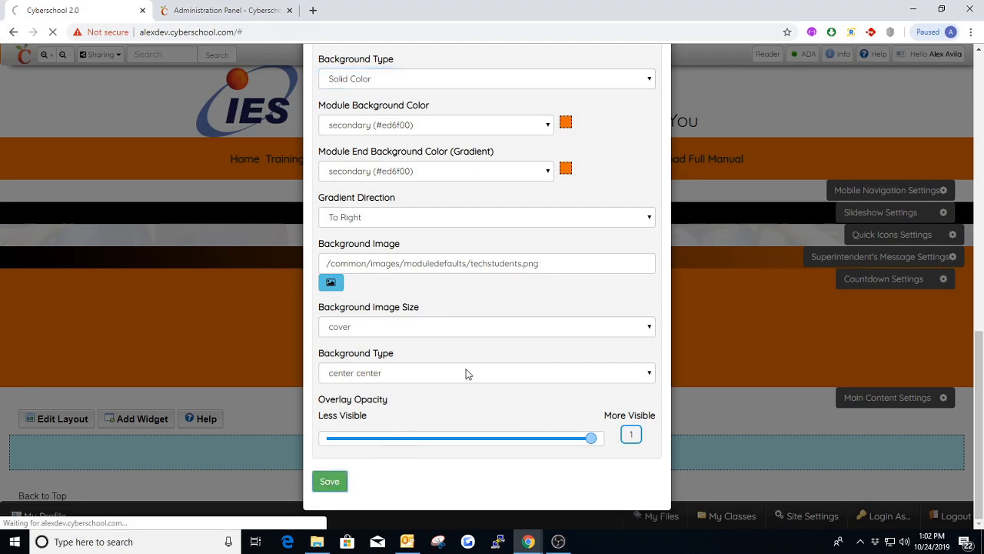
{"action": "scroll", "coordinate": [557, 359], "scroll_direction": "down", "scroll_amount": 2}
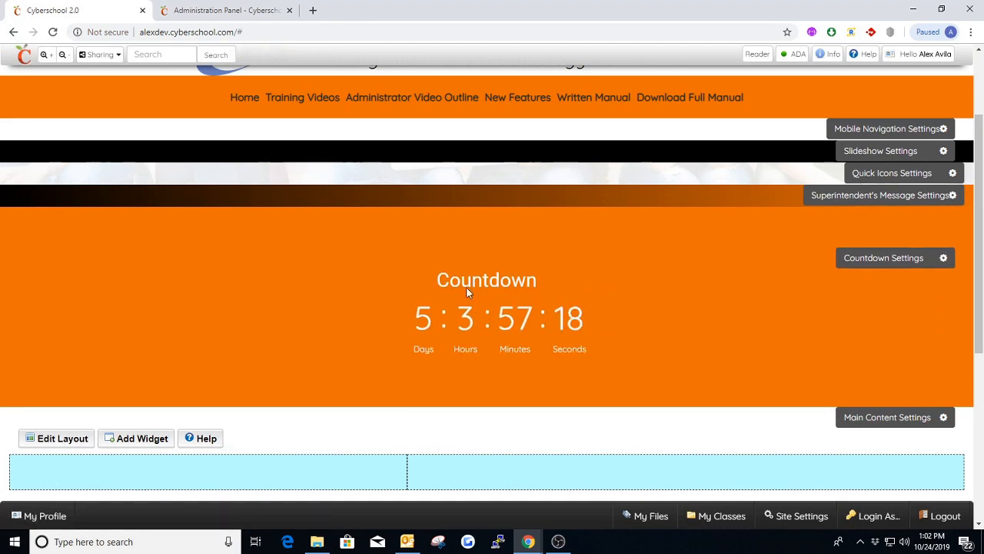
{"action": "scroll", "coordinate": [699, 297], "scroll_direction": "down", "scroll_amount": 1}
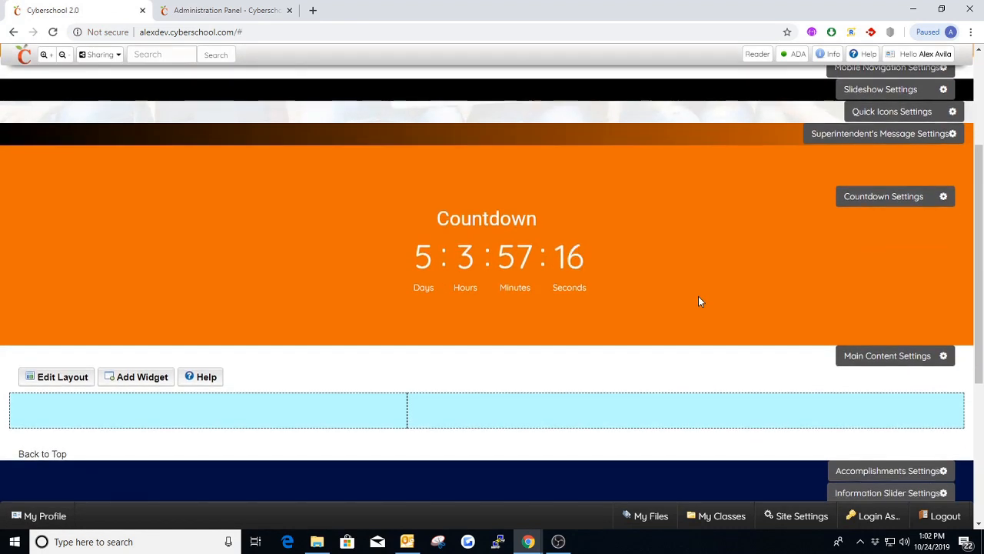
Open the Main Content module's general settings and check its title.
{"action": "scroll", "coordinate": [699, 300], "scroll_direction": "down", "scroll_amount": 2}
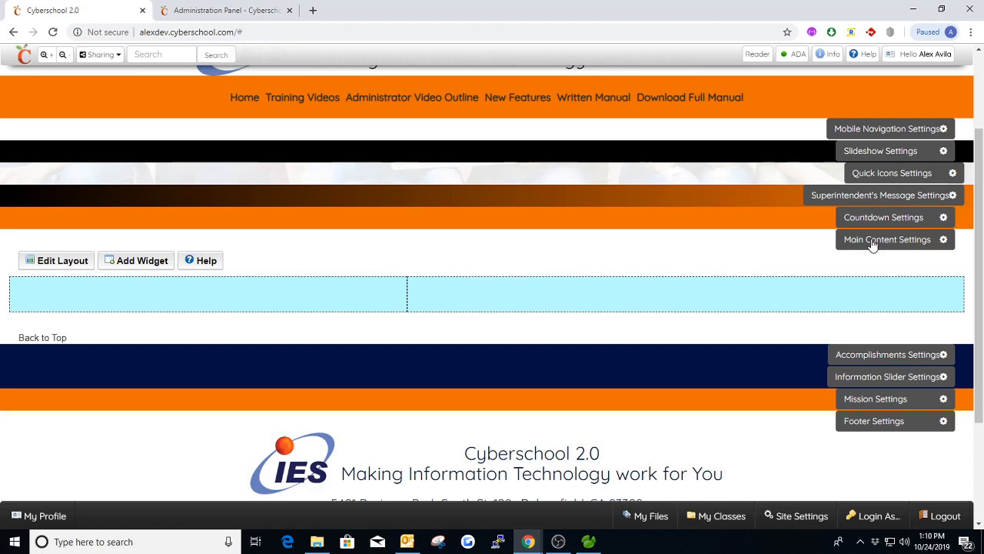
{"action": "left_click", "coordinate": [873, 243]}
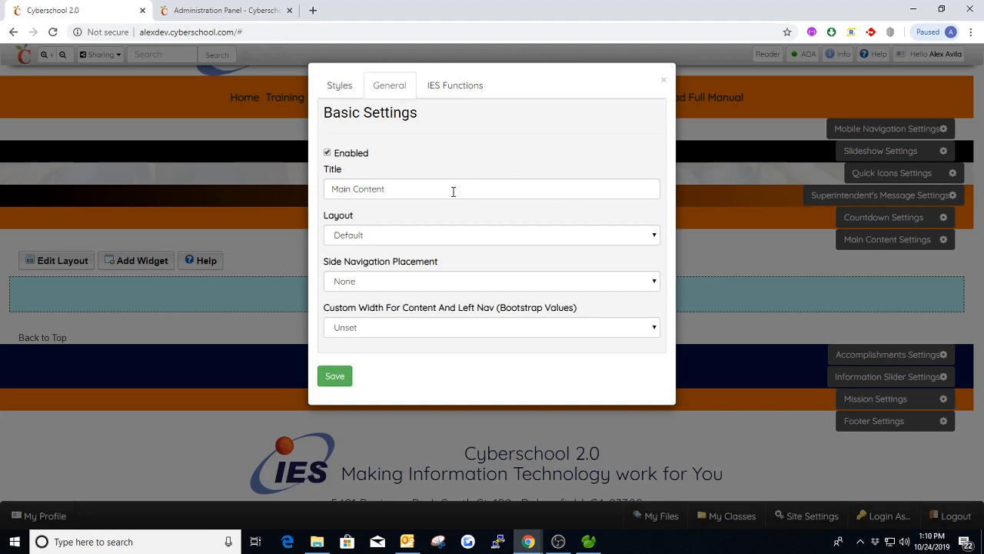
{"action": "left_click_drag", "start_coordinate": [444, 193], "coordinate": [323, 198]}
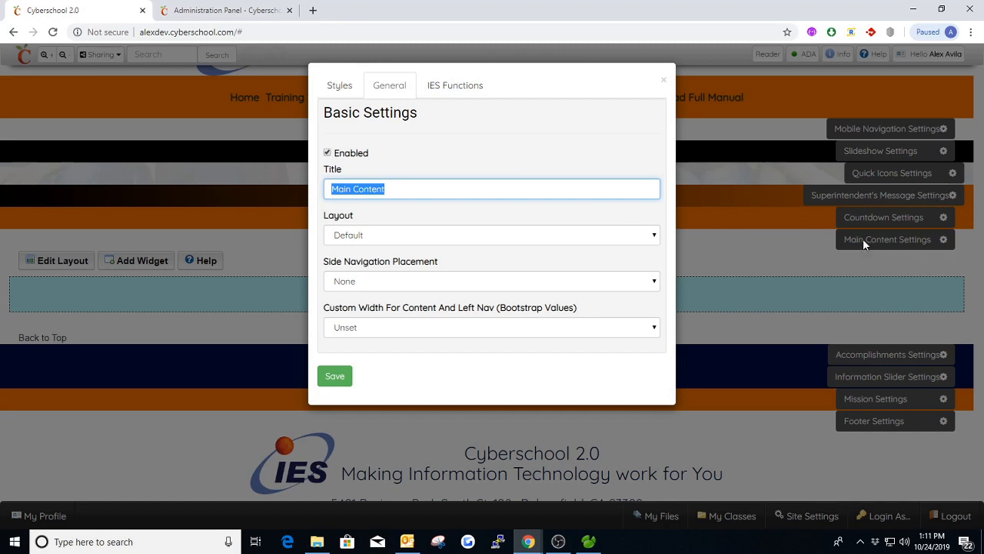
{"action": "left_click", "coordinate": [417, 189]}
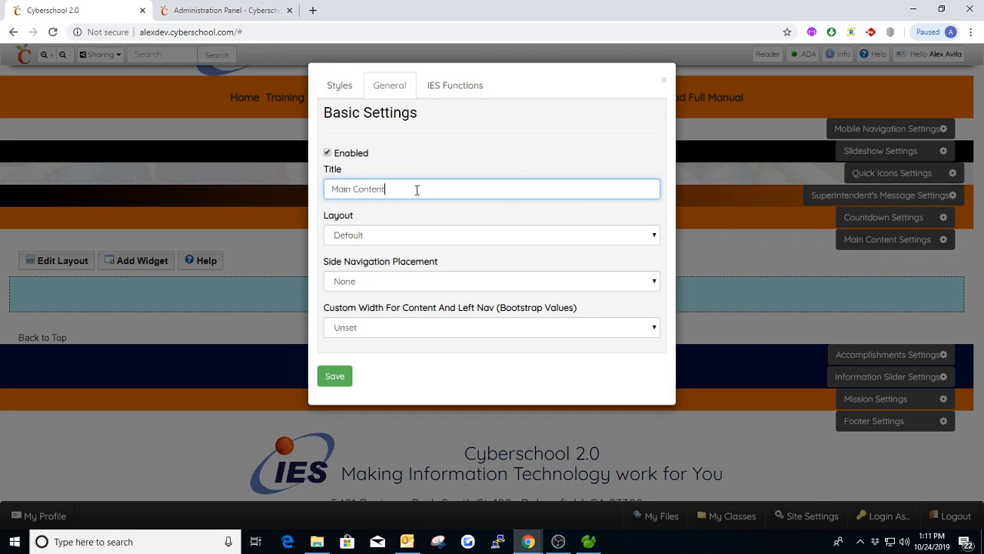
Check the layout choices for the Main Content module, keep Default, and close the settings without saving.
{"action": "left_click", "coordinate": [370, 238]}
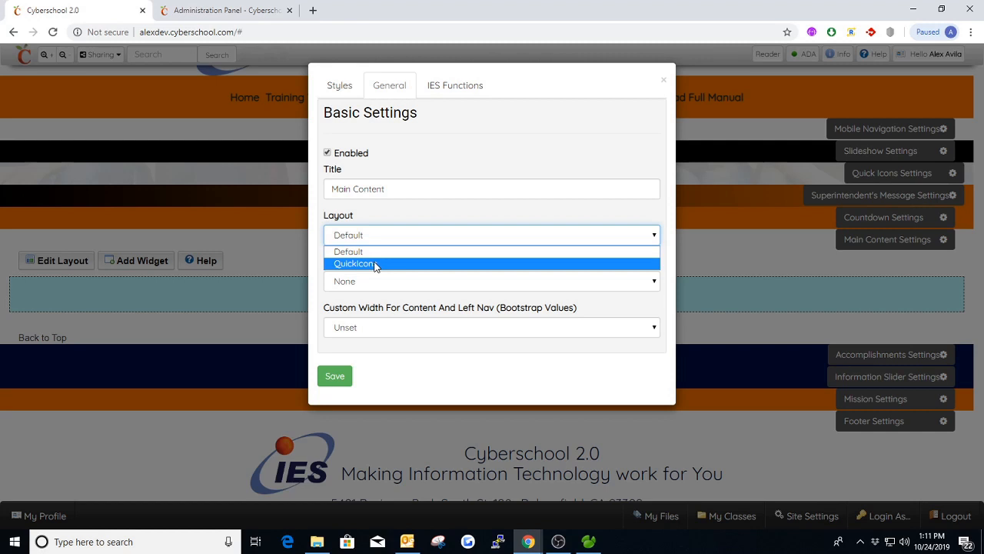
{"action": "left_click", "coordinate": [379, 253]}
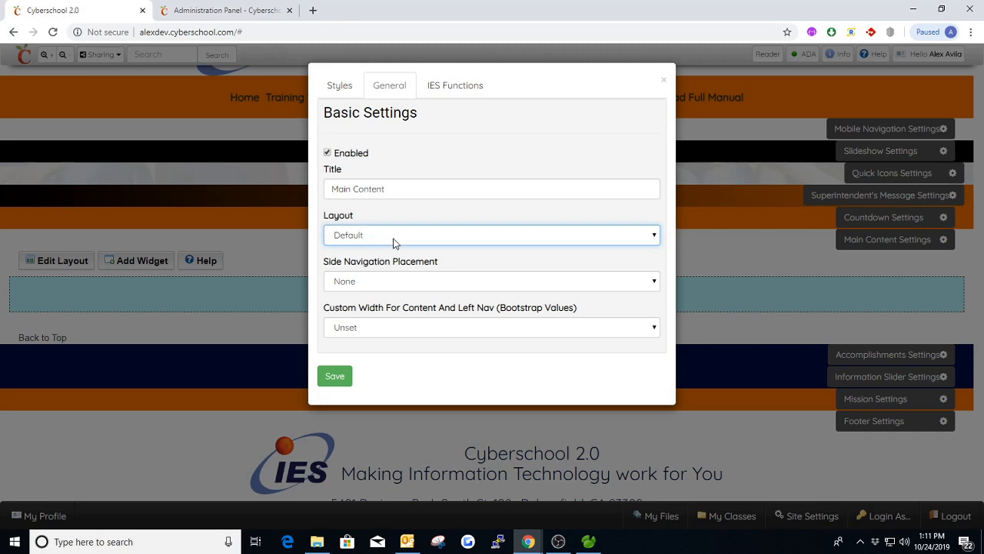
{"action": "left_click", "coordinate": [394, 239]}
{"action": "left_click", "coordinate": [374, 254]}
{"action": "left_click", "coordinate": [665, 80]}
{"action": "left_click", "coordinate": [663, 80]}
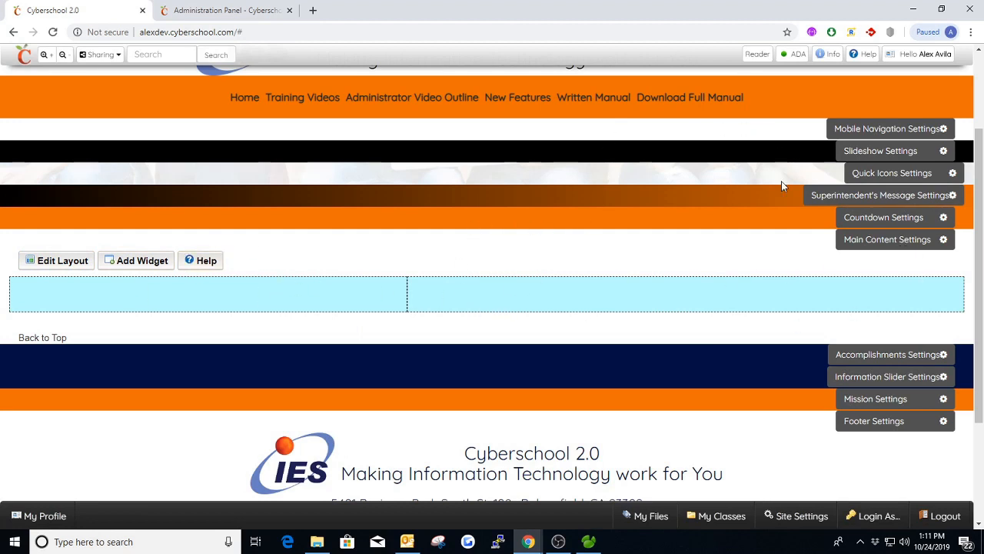
Set the Main Content module's Side Navigation Placement to Left, save, and inspect the shifted content area.
{"action": "left_click", "coordinate": [853, 243]}
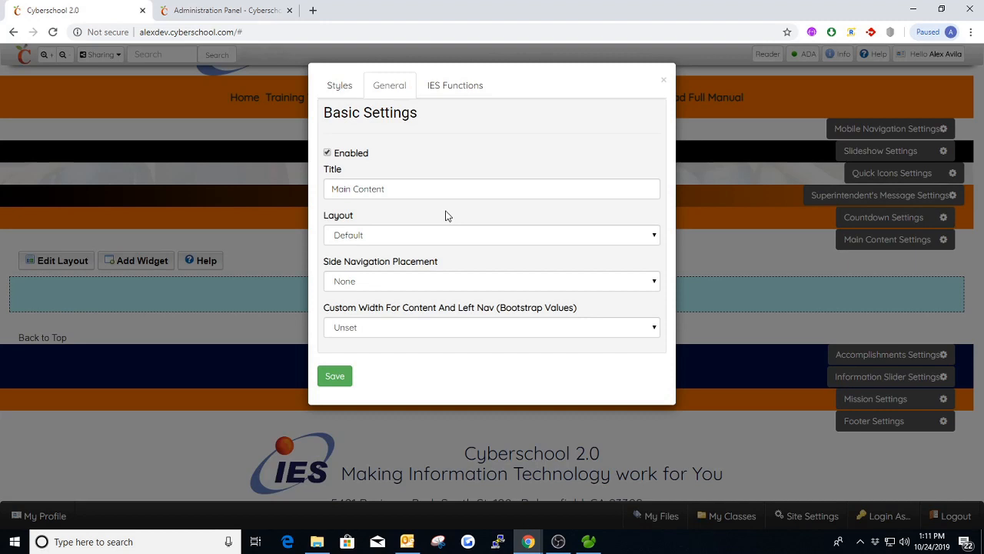
{"action": "left_click", "coordinate": [420, 286]}
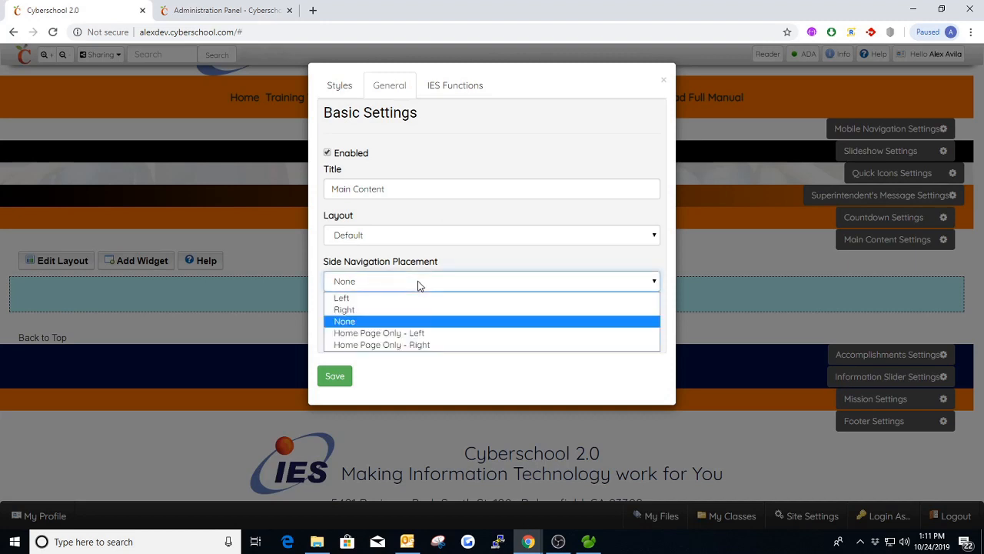
{"action": "left_click", "coordinate": [362, 294]}
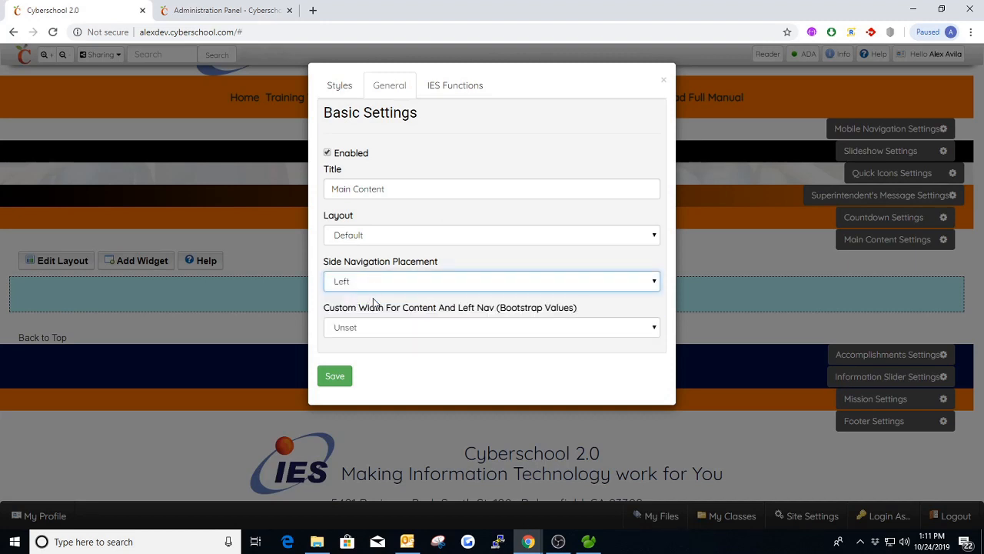
{"action": "left_click", "coordinate": [335, 382]}
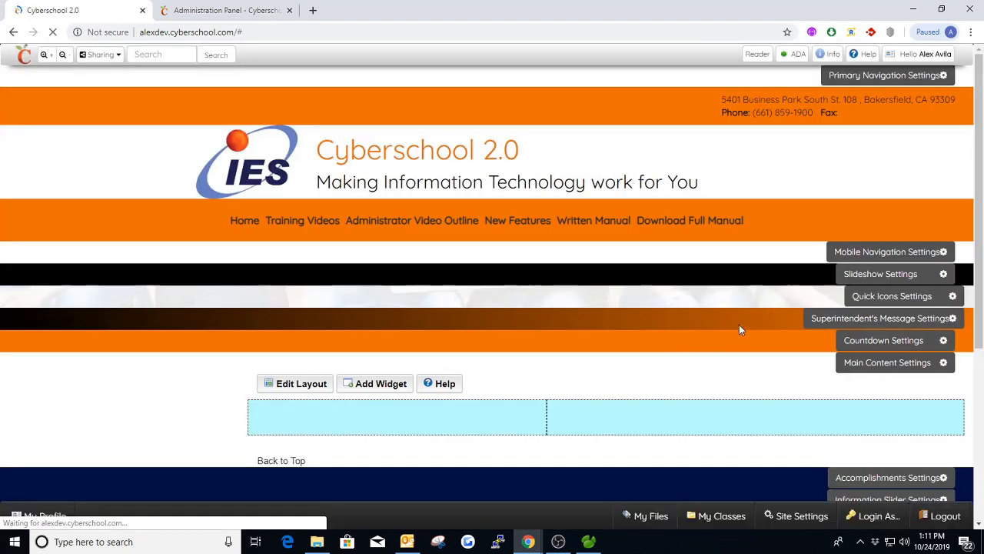
{"action": "scroll", "coordinate": [483, 341], "scroll_direction": "down", "scroll_amount": 1}
{"action": "scroll", "coordinate": [483, 340], "scroll_direction": "down", "scroll_amount": 1}
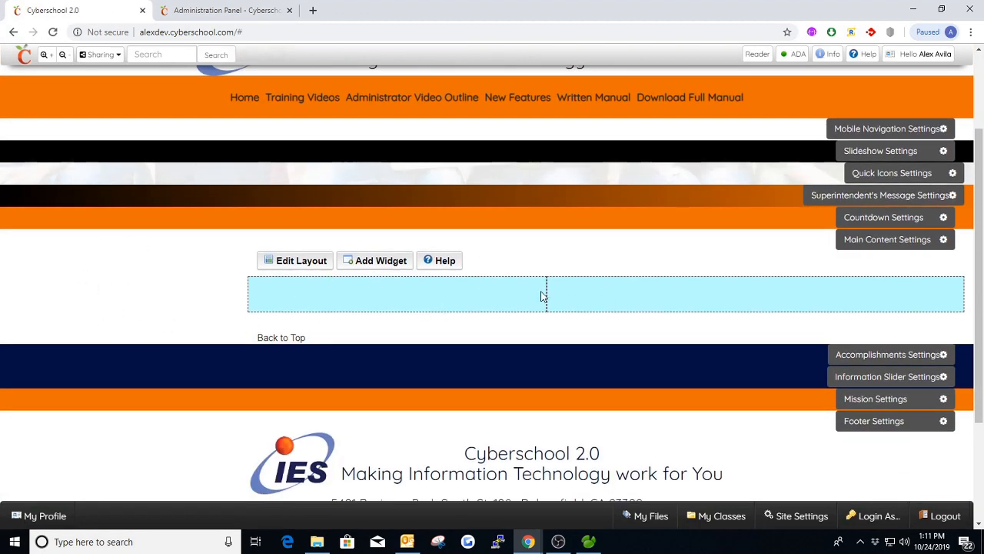
Add a Left Nav Block container below Top Nav in the Navigation Editor and name it "Navigation".
{"action": "left_click", "coordinate": [784, 521]}
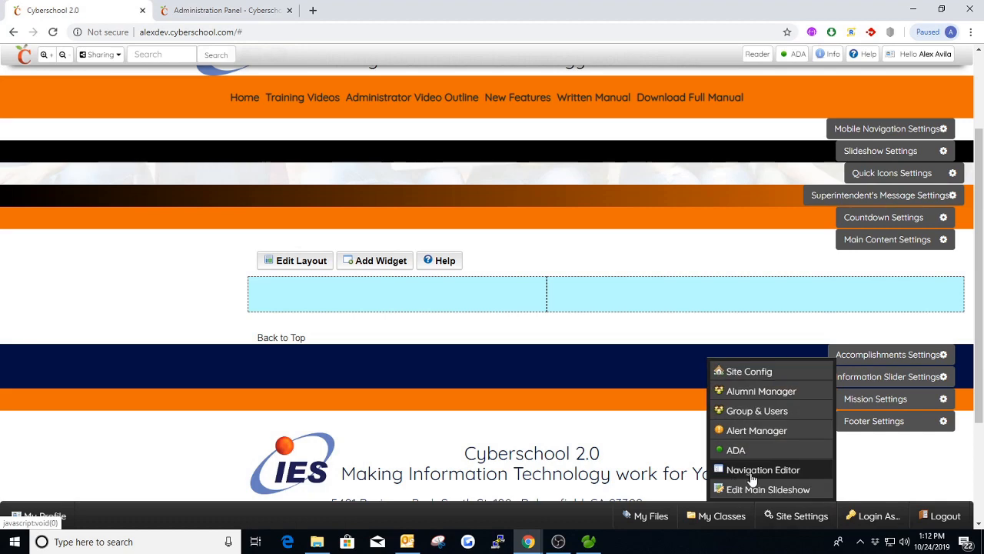
{"action": "left_click", "coordinate": [758, 470]}
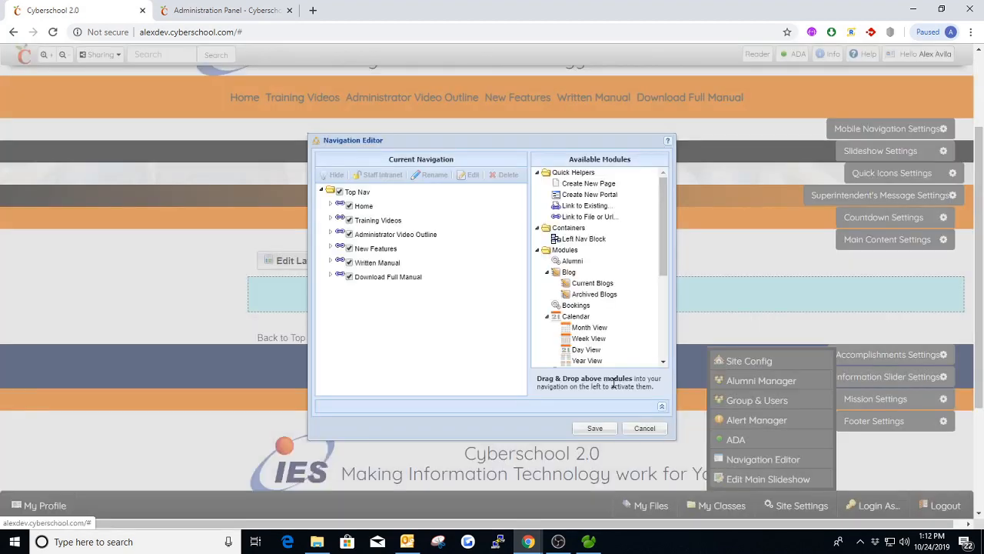
{"action": "left_click", "coordinate": [322, 190]}
{"action": "left_click_drag", "start_coordinate": [568, 239], "coordinate": [362, 203]}
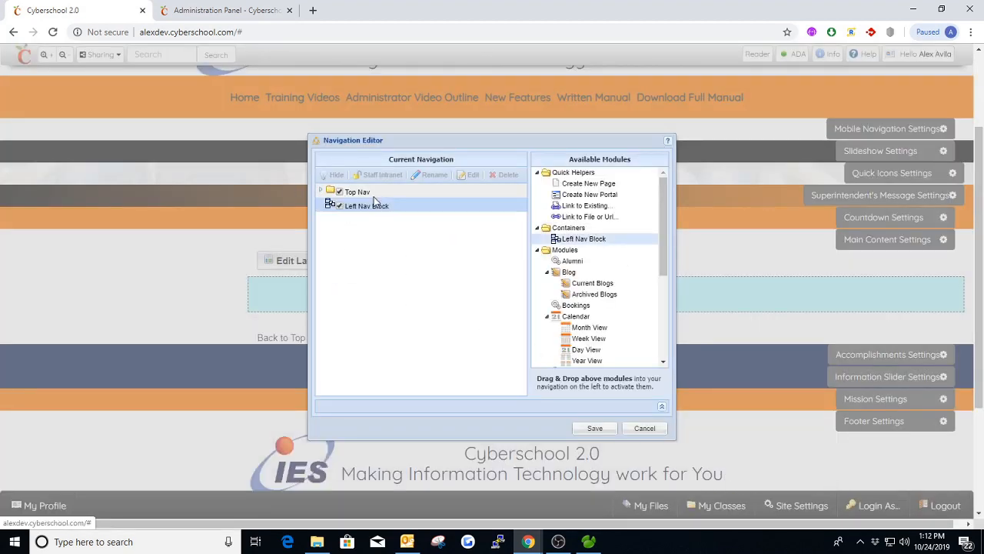
{"action": "double_click", "coordinate": [465, 288]}
{"action": "triple_click", "coordinate": [469, 289]}
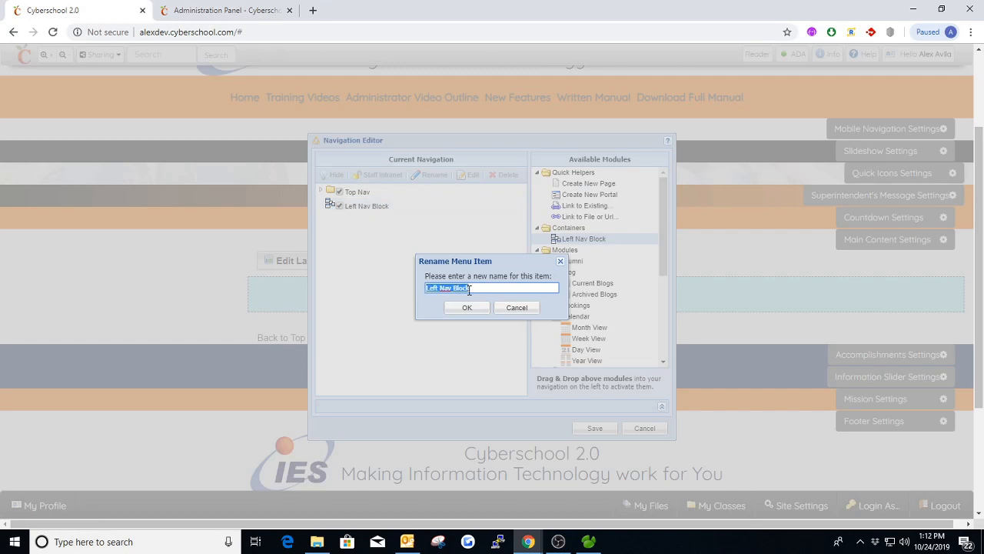
{"action": "type", "text": "Navigation"}
{"action": "left_click", "coordinate": [467, 307]}
Add the Calendar module to the new Navigation block, save the navigation, and reload the page.
{"action": "left_click_drag", "start_coordinate": [575, 316], "coordinate": [362, 208]}
{"action": "left_click", "coordinate": [595, 428]}
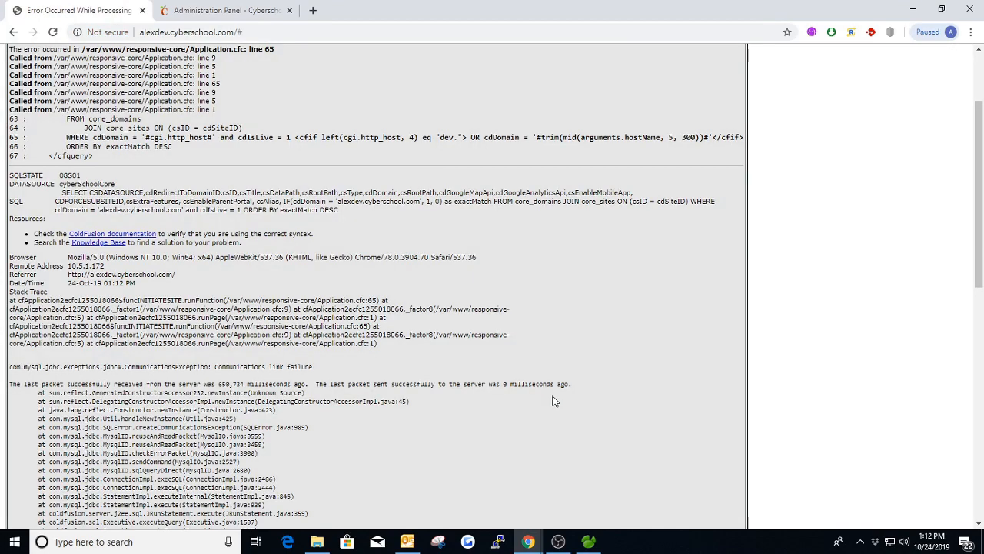
{"action": "scroll", "coordinate": [535, 355], "scroll_direction": "up", "scroll_amount": 5}
{"action": "key", "text": "F5"}
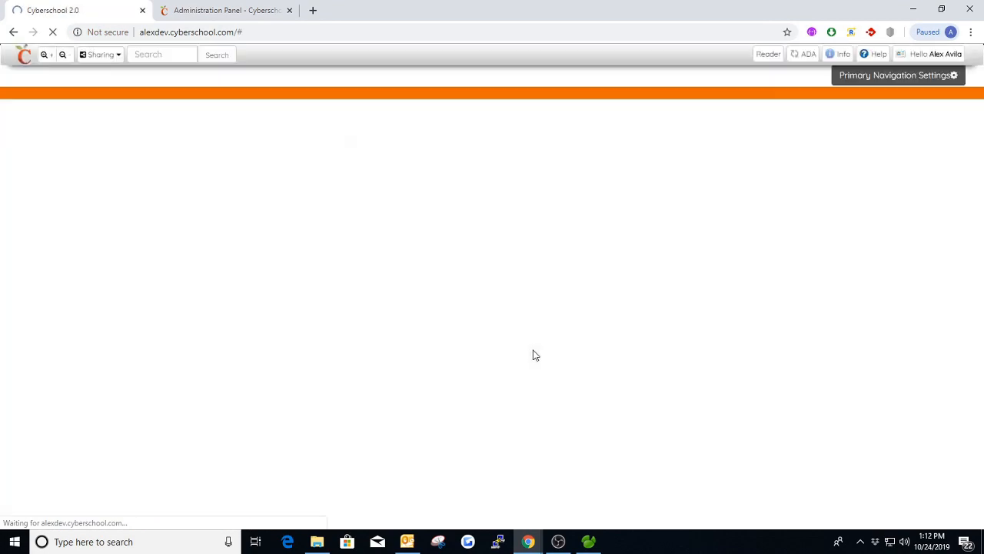
Review the side navigation block, set the Main Content module's Side Navigation Placement to Right, and save.
{"action": "scroll", "coordinate": [426, 319], "scroll_direction": "down", "scroll_amount": 2}
{"action": "scroll", "coordinate": [246, 258], "scroll_direction": "down", "scroll_amount": 1}
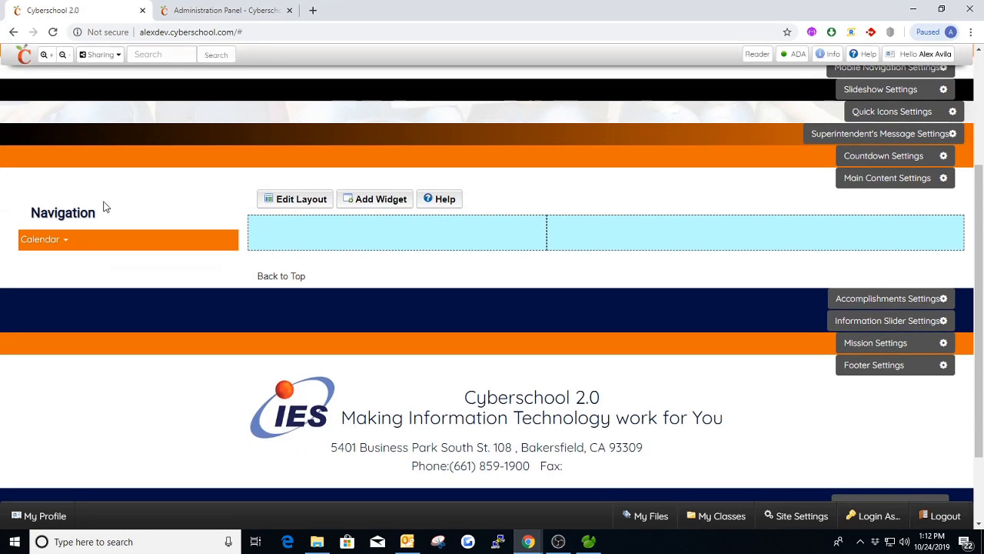
{"action": "mouse_move", "coordinate": [29, 248]}
{"action": "scroll", "coordinate": [536, 266], "scroll_direction": "up", "scroll_amount": 1}
{"action": "left_click", "coordinate": [849, 243]}
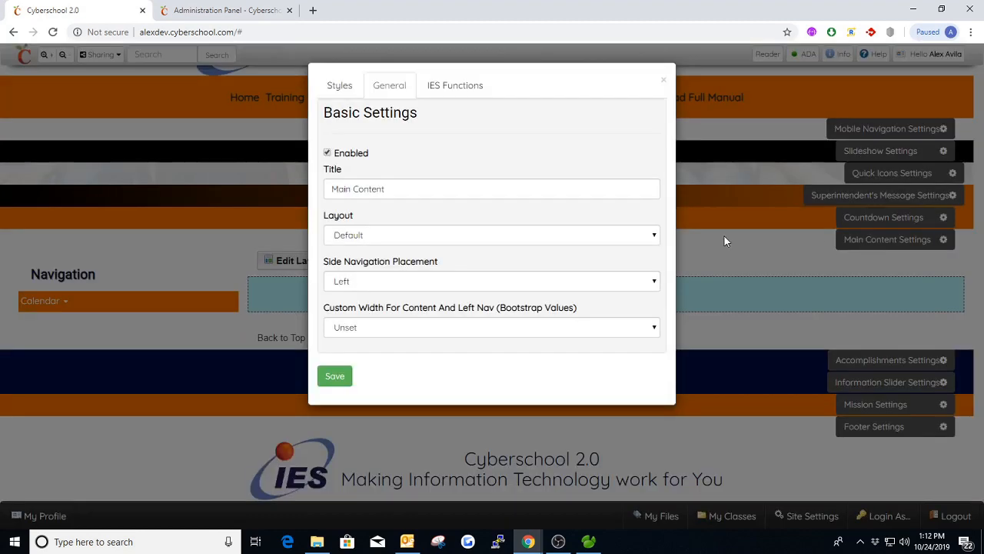
{"action": "left_click", "coordinate": [377, 288]}
{"action": "left_click", "coordinate": [363, 310]}
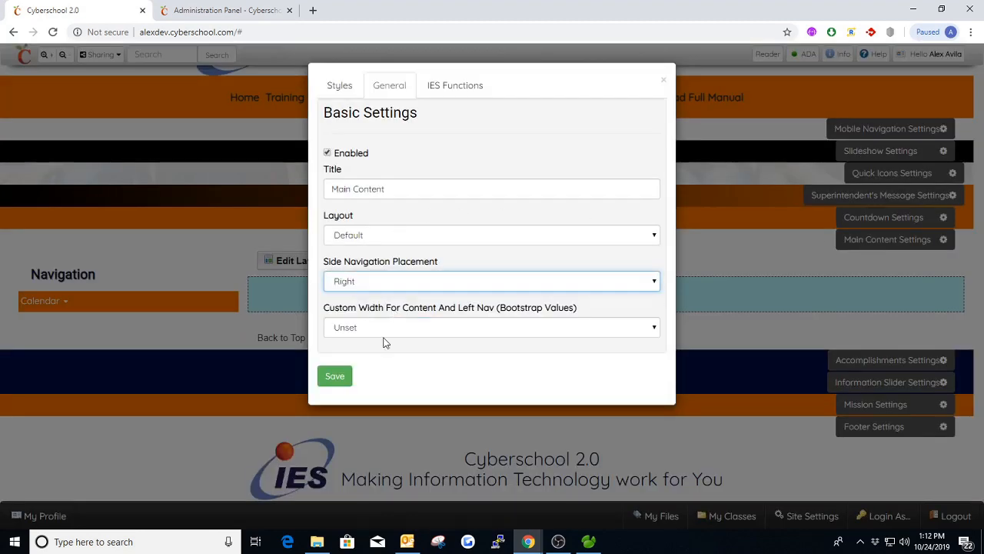
{"action": "left_click", "coordinate": [338, 376]}
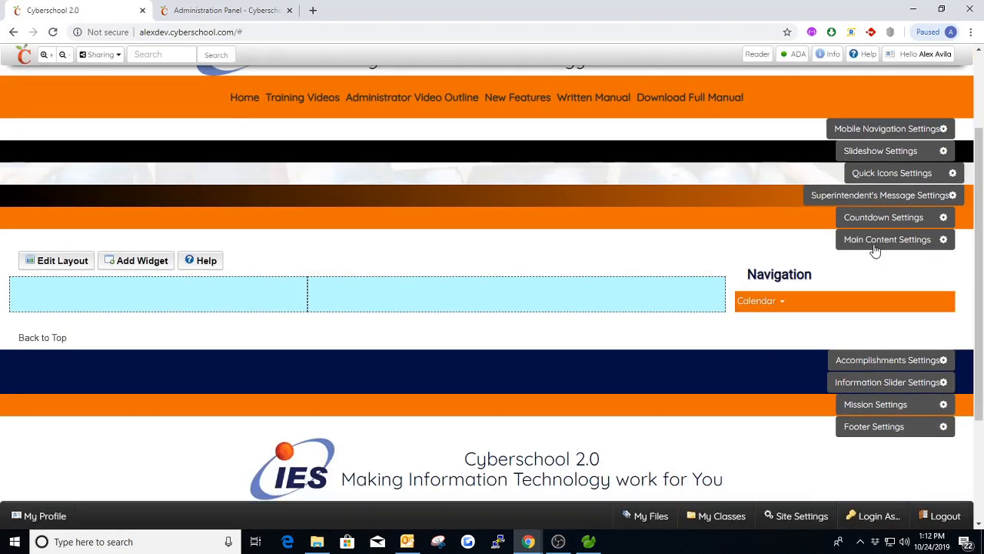
Set the Main Content module's Side Navigation Placement to None and save the settings.
{"action": "left_click", "coordinate": [875, 246]}
{"action": "left_click", "coordinate": [370, 283]}
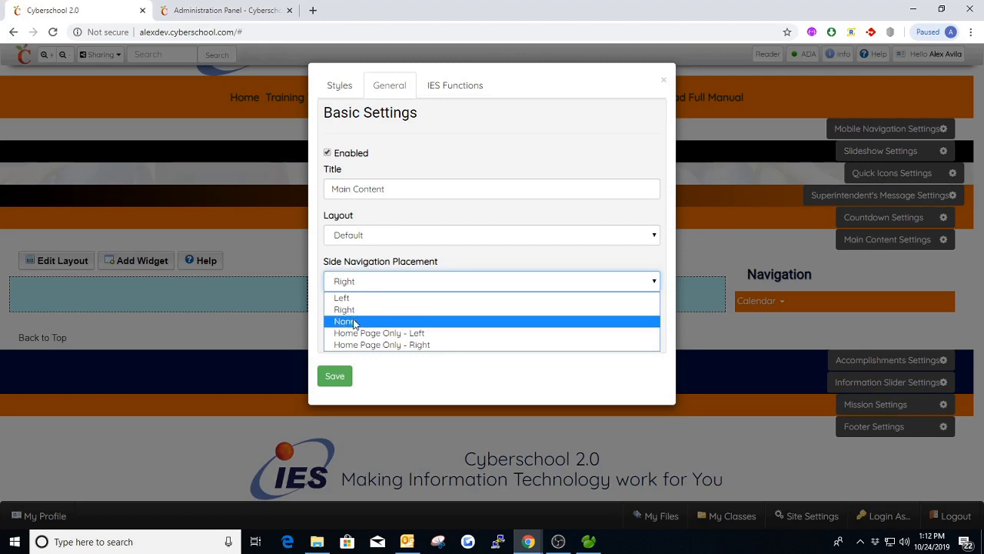
{"action": "left_click", "coordinate": [350, 321]}
{"action": "left_click", "coordinate": [345, 377]}
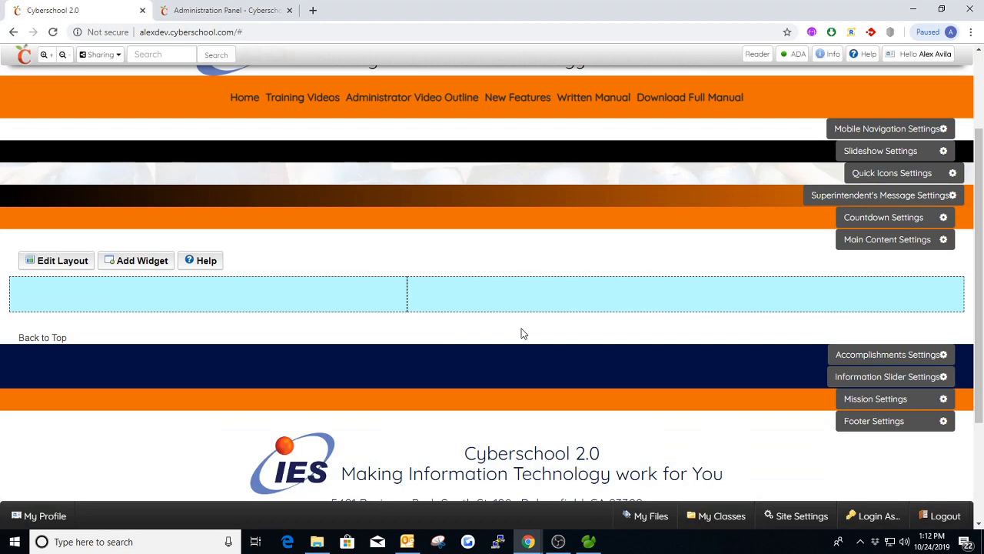
Check the custom width options for content and left nav in the Main Content settings, leaving Unset selected.
{"action": "left_click", "coordinate": [861, 242]}
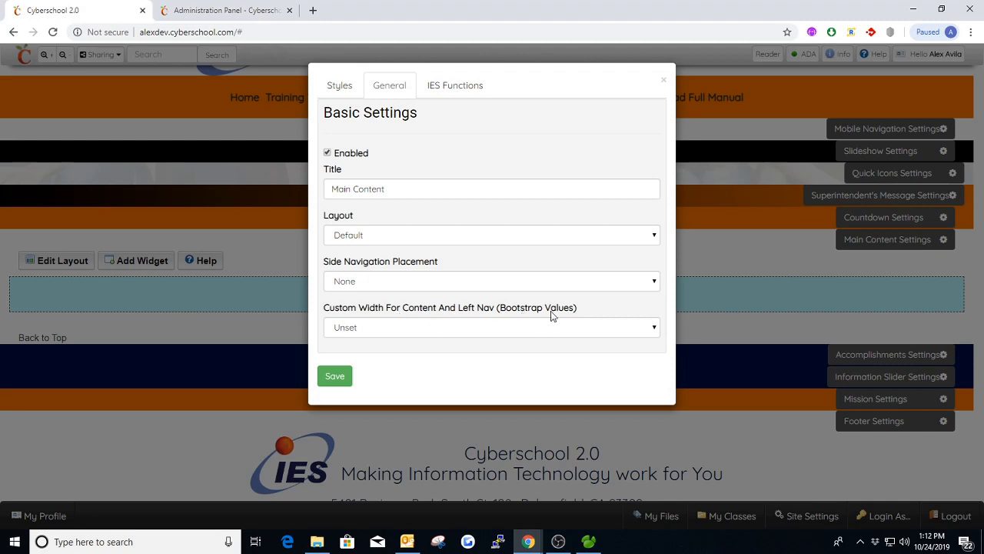
{"action": "left_click", "coordinate": [538, 329]}
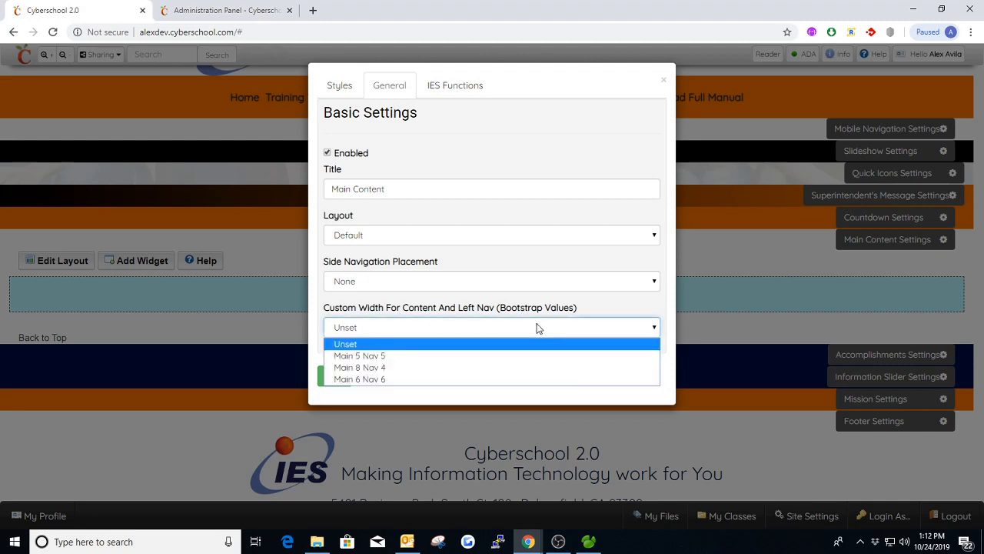
{"action": "left_click", "coordinate": [539, 328]}
{"action": "left_click", "coordinate": [453, 322]}
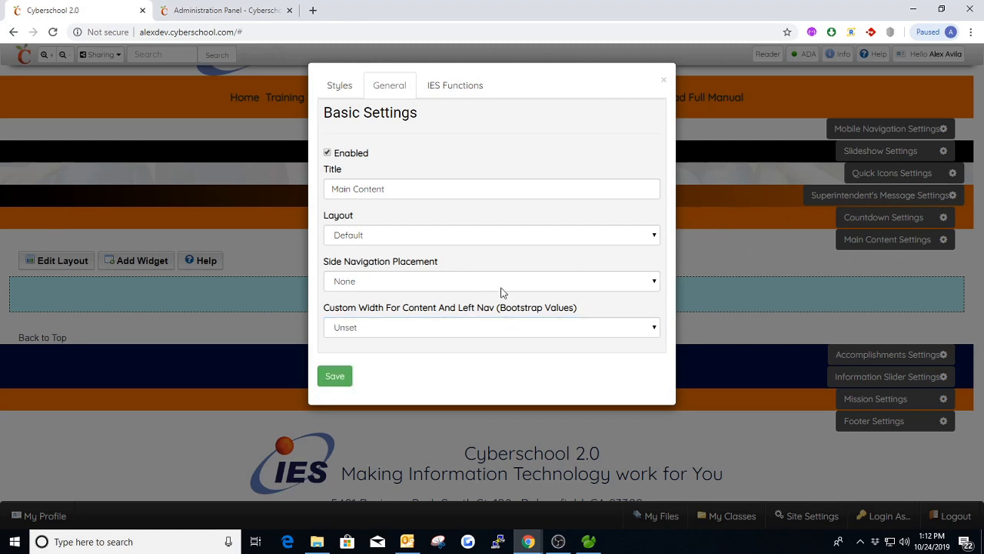
Review the Custom 1, Custom 2 and Left Navigation color styles of the Main Content module, closing the settings without saving.
{"action": "left_click", "coordinate": [335, 89]}
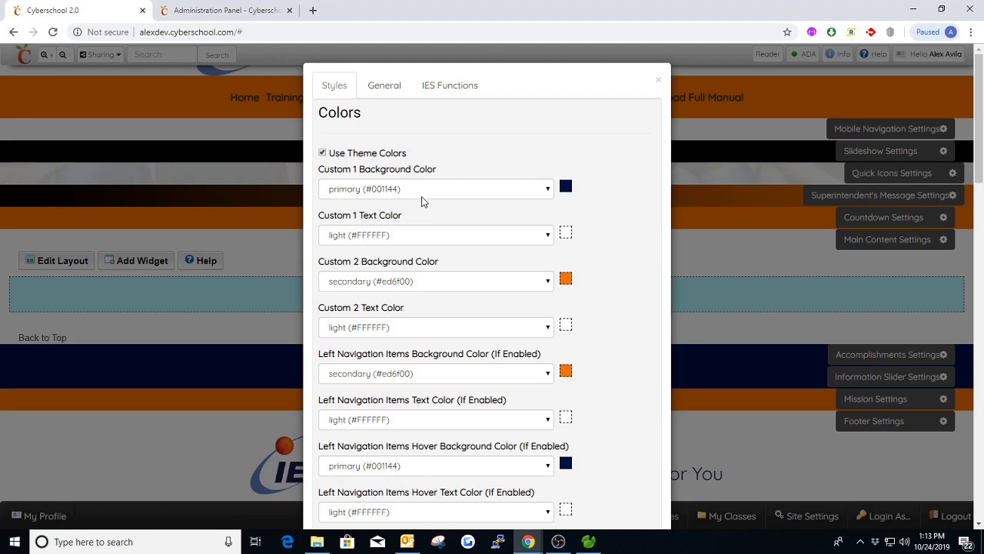
{"action": "scroll", "coordinate": [422, 198], "scroll_direction": "down", "scroll_amount": 1}
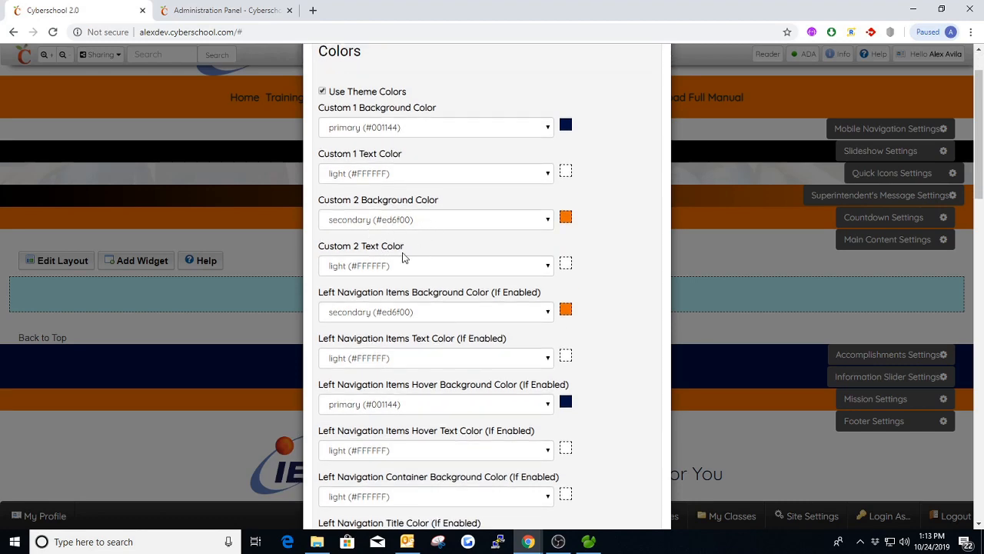
{"action": "scroll", "coordinate": [457, 247], "scroll_direction": "down", "scroll_amount": 1}
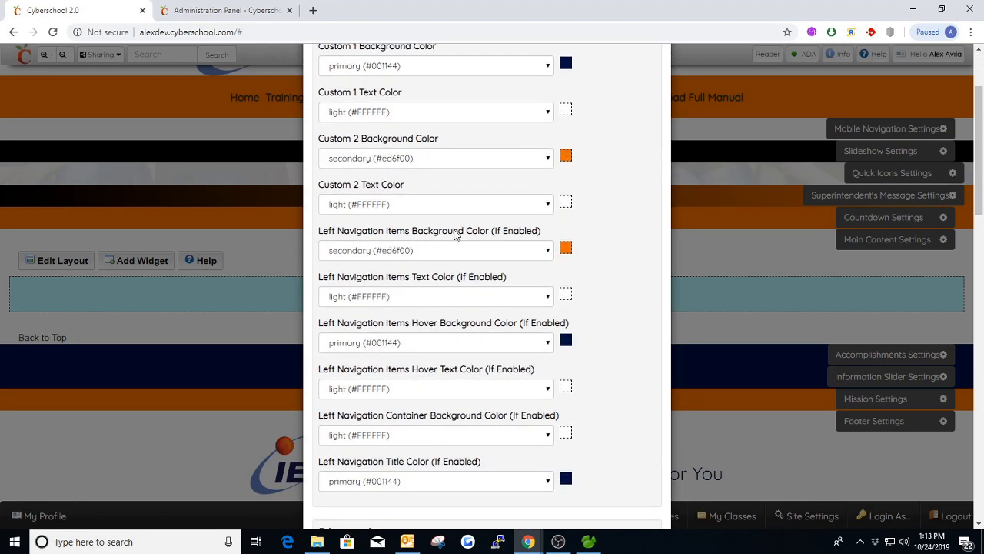
{"action": "scroll", "coordinate": [446, 239], "scroll_direction": "down", "scroll_amount": 1}
{"action": "scroll", "coordinate": [427, 301], "scroll_direction": "up", "scroll_amount": 3}
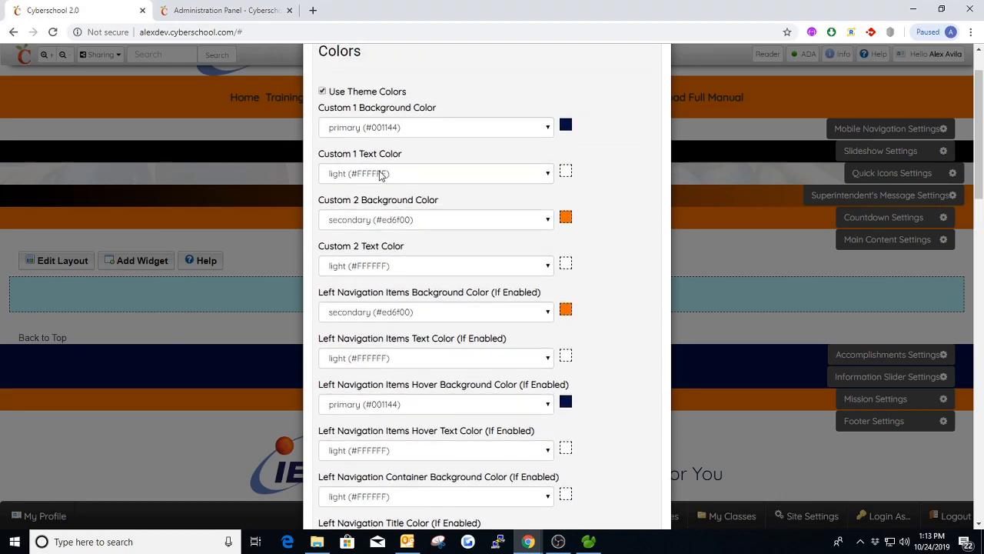
{"action": "left_click", "coordinate": [656, 78]}
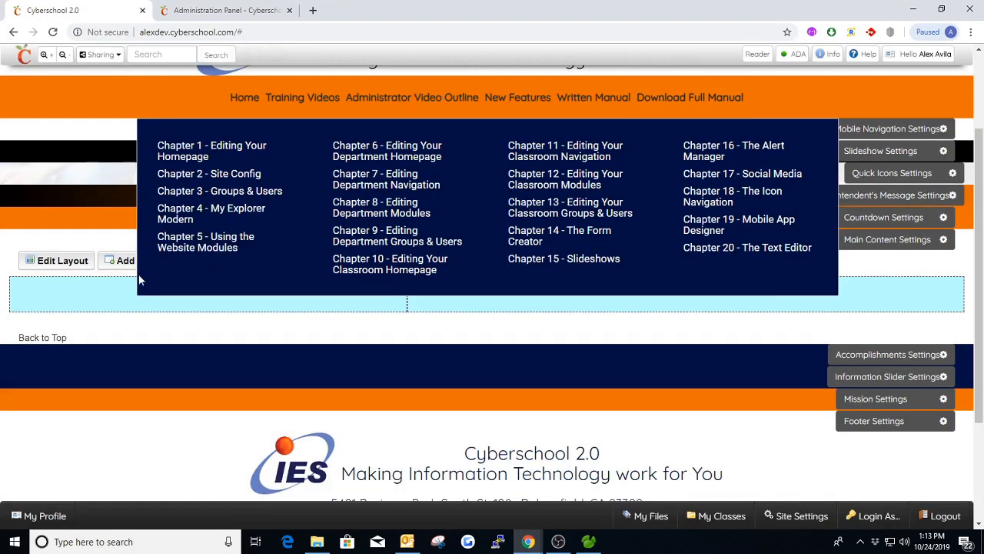
Add a Text Box widget with a newly created page to the main content area.
{"action": "left_click", "coordinate": [135, 262]}
{"action": "left_click", "coordinate": [367, 125]}
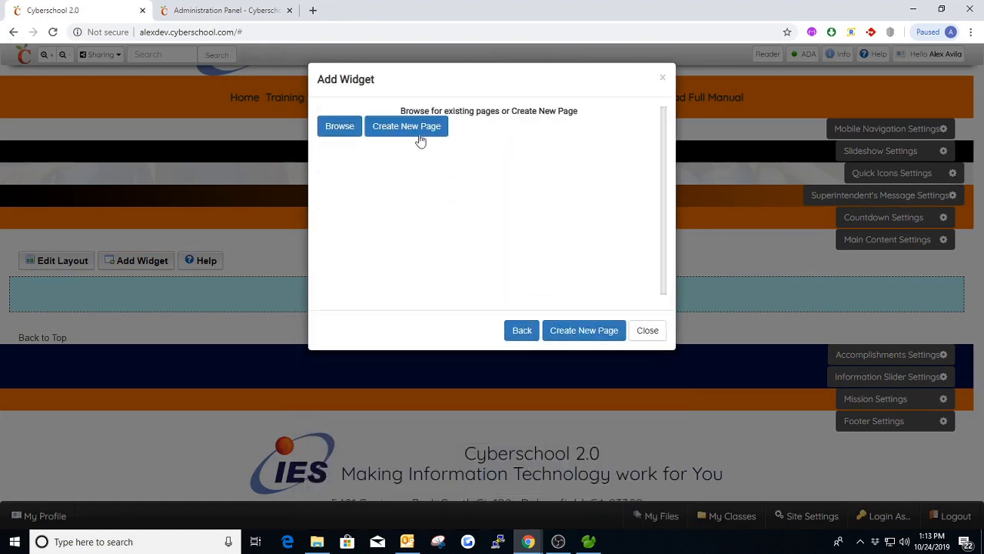
{"action": "left_click", "coordinate": [406, 131]}
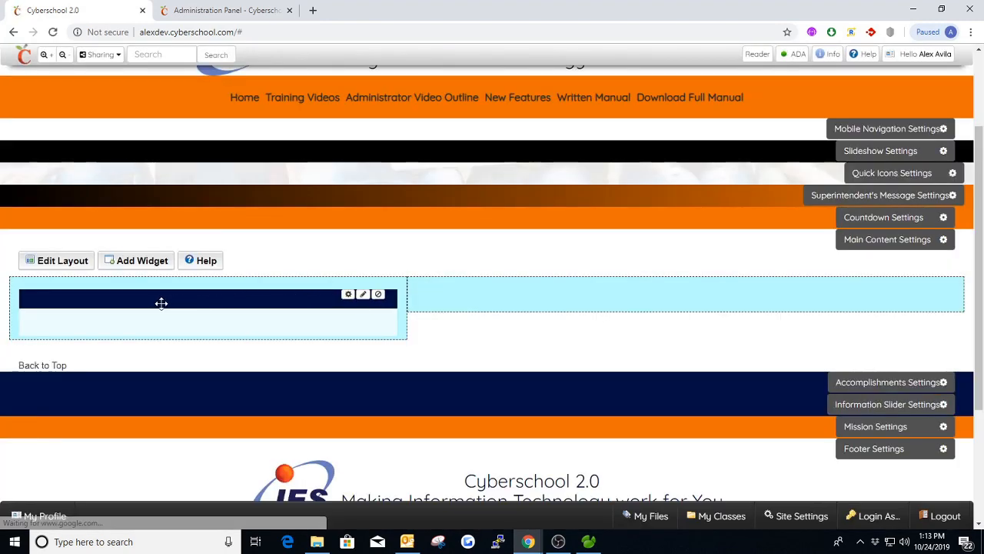
Check the new widget's panel layout and the custom panel colors in the Main Content styles, closing both without saving.
{"action": "left_click", "coordinate": [363, 295]}
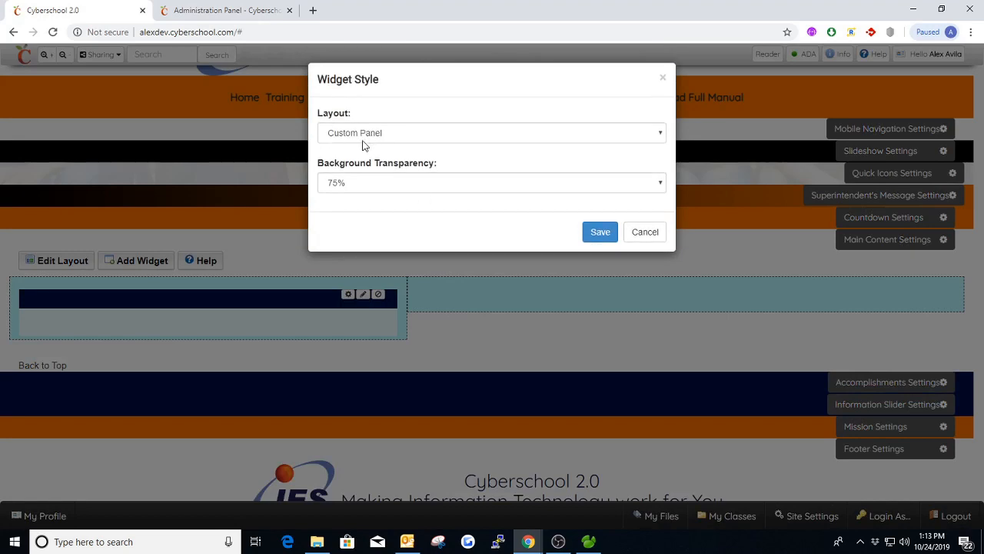
{"action": "left_click", "coordinate": [663, 78]}
{"action": "left_click", "coordinate": [891, 241]}
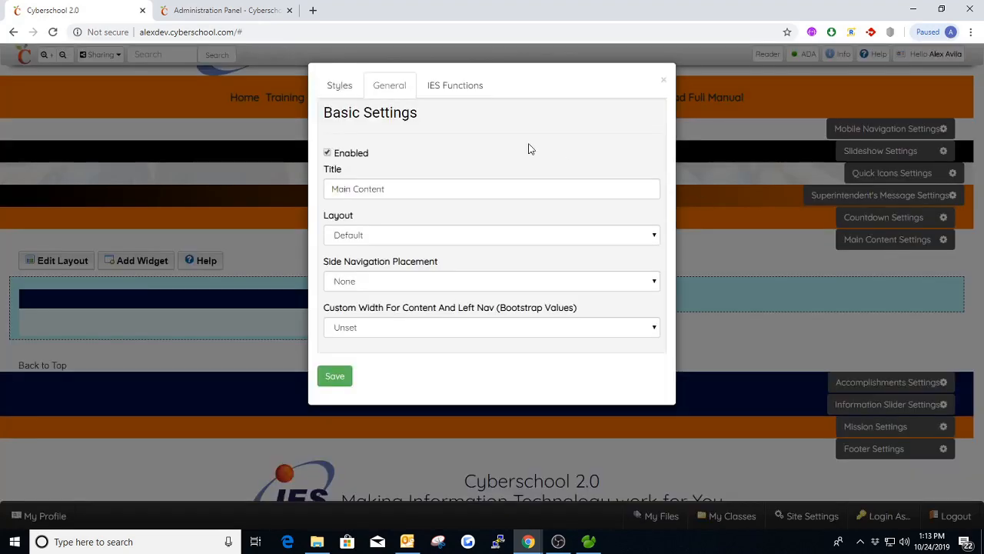
{"action": "left_click", "coordinate": [340, 88]}
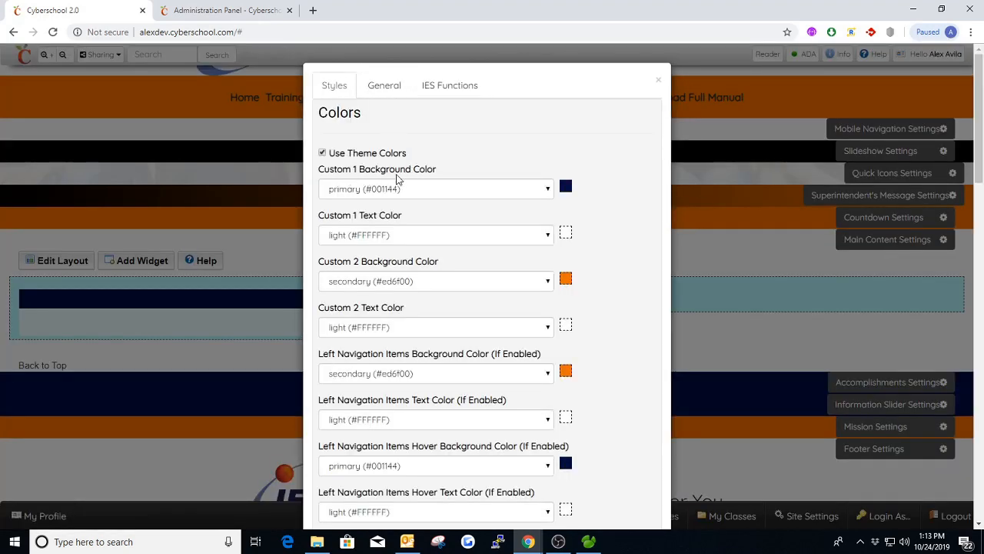
{"action": "left_click", "coordinate": [659, 80]}
Set the Main Content module's Custom 1 Background Color to secondary (#ed6f00) and save the settings.
{"action": "left_click", "coordinate": [877, 239]}
{"action": "left_click", "coordinate": [412, 188]}
{"action": "left_click", "coordinate": [372, 219]}
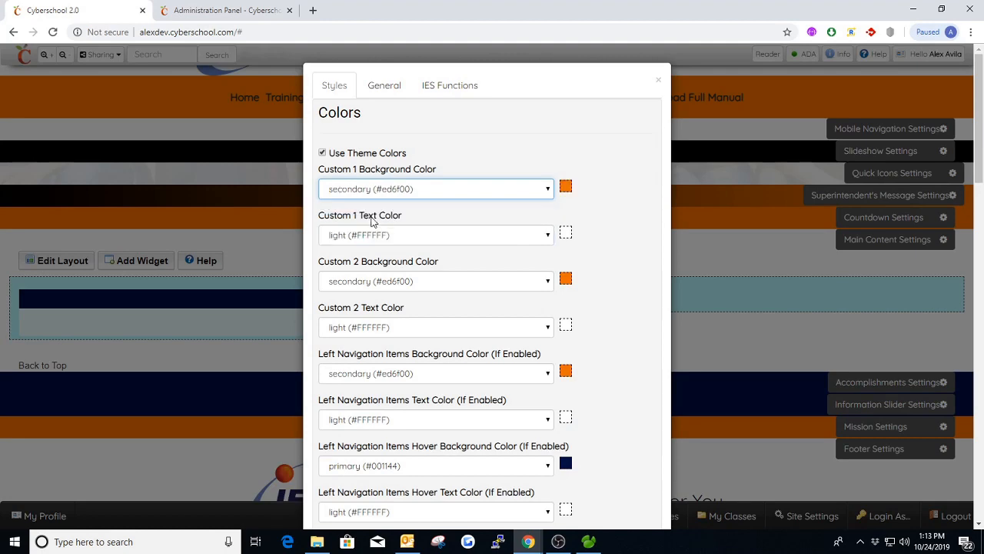
{"action": "left_click", "coordinate": [385, 85]}
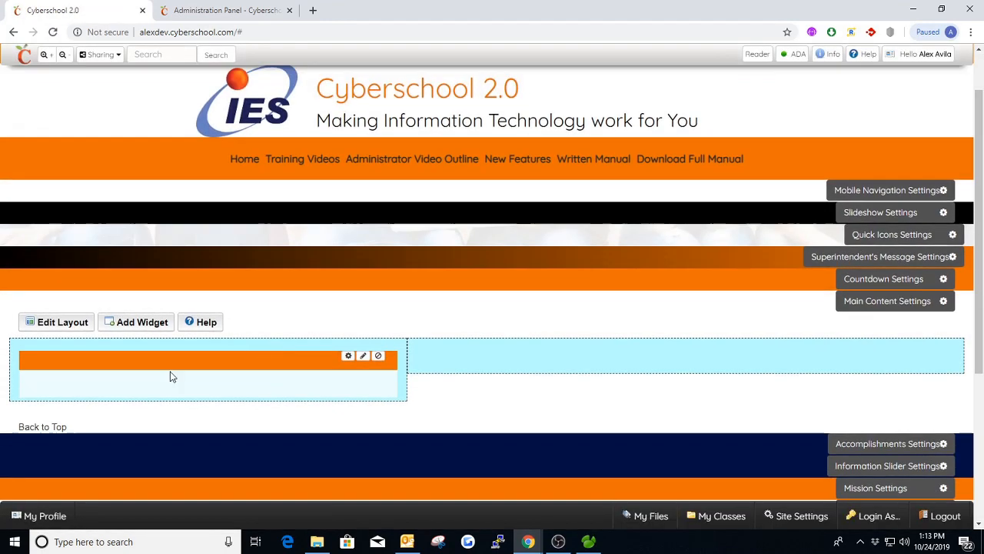
Add a second Text Box widget with a new page to the main content area and reload the homepage.
{"action": "left_click", "coordinate": [151, 327]}
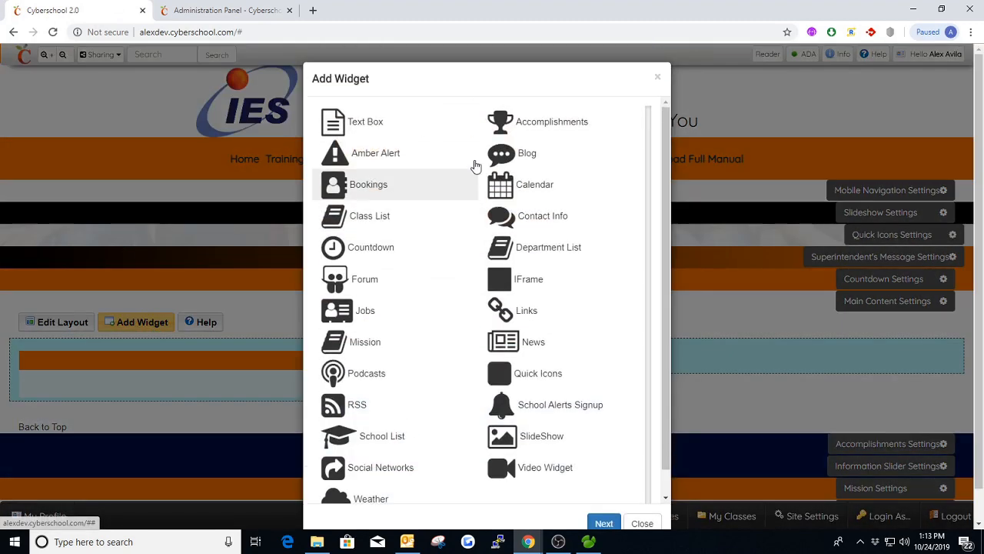
{"action": "left_click", "coordinate": [406, 132]}
{"action": "left_click", "coordinate": [408, 129]}
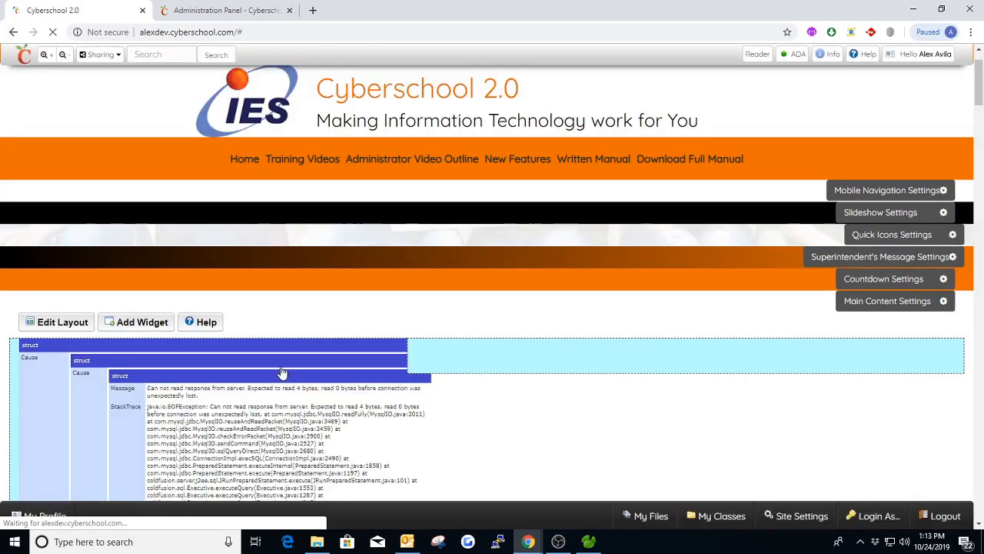
{"action": "scroll", "coordinate": [308, 350], "scroll_direction": "down", "scroll_amount": 1}
{"action": "key", "text": "F5"}
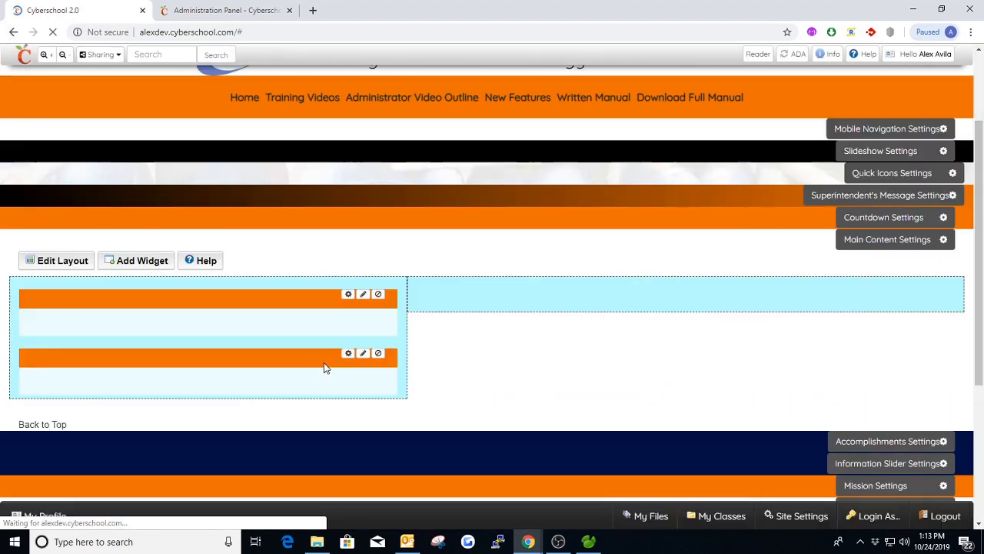
Move the upper text box widget into the wider empty column and save its layout as Custom-2 Panel.
{"action": "left_click_drag", "start_coordinate": [250, 294], "coordinate": [490, 287]}
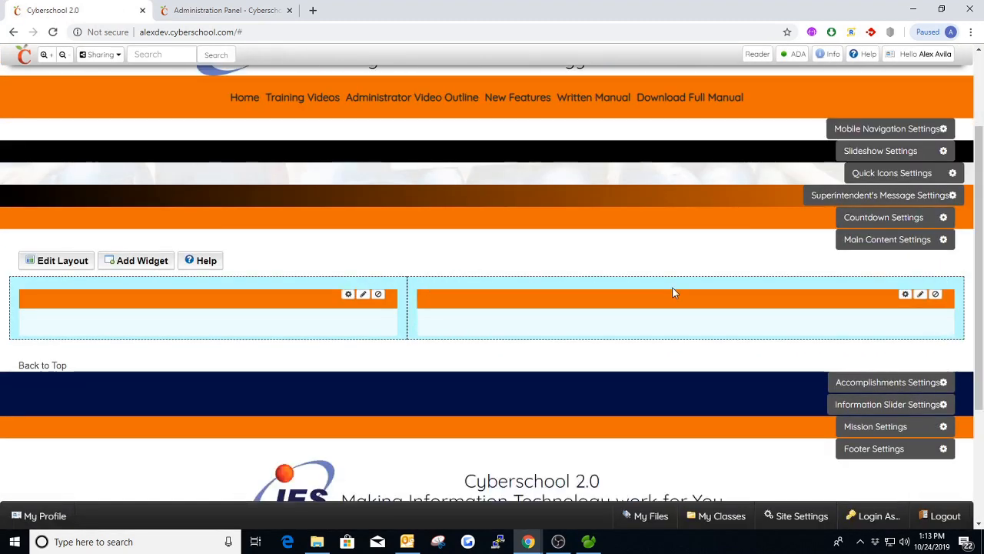
{"action": "left_click", "coordinate": [920, 294]}
{"action": "left_click", "coordinate": [454, 132]}
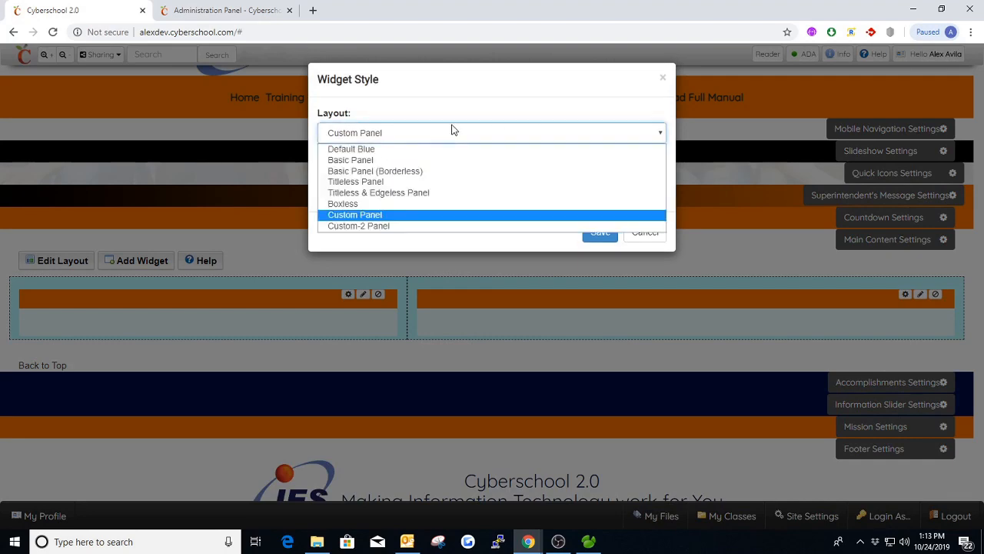
{"action": "left_click", "coordinate": [367, 225]}
{"action": "left_click", "coordinate": [598, 229]}
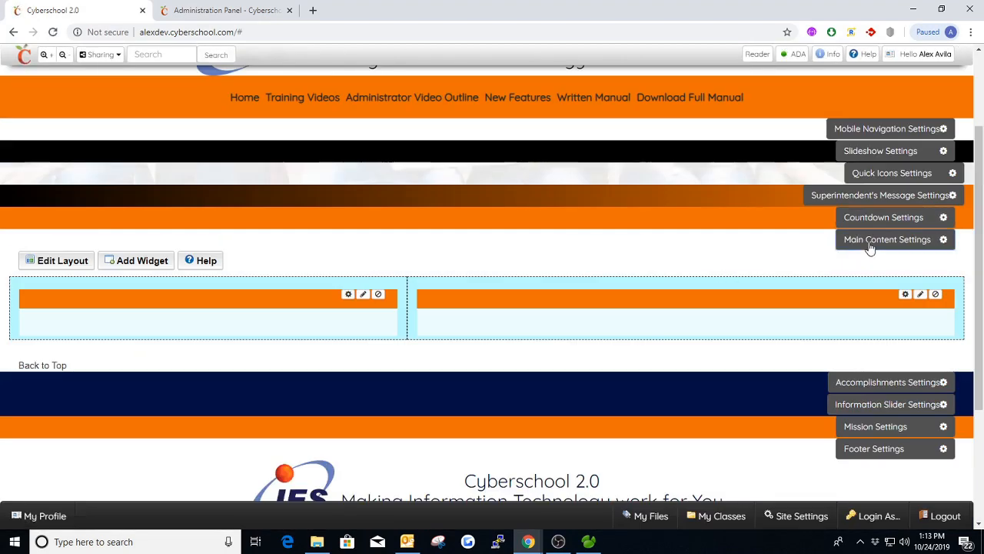
Try primary (#001144) as the Main Content module's Custom 2 Background Color, then change it to black and save.
{"action": "left_click", "coordinate": [870, 245]}
{"action": "left_click", "coordinate": [335, 86]}
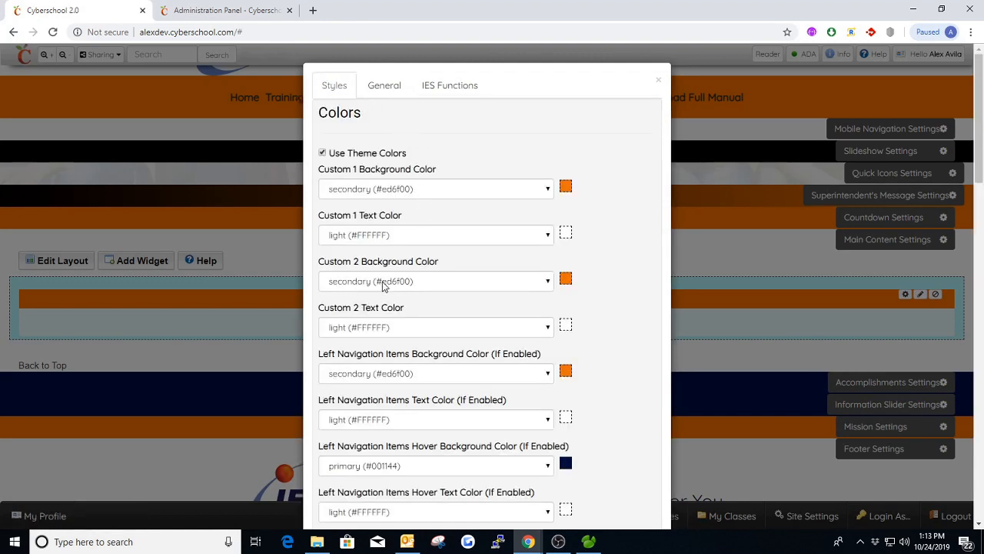
{"action": "left_click", "coordinate": [439, 281]}
{"action": "left_click", "coordinate": [376, 334]}
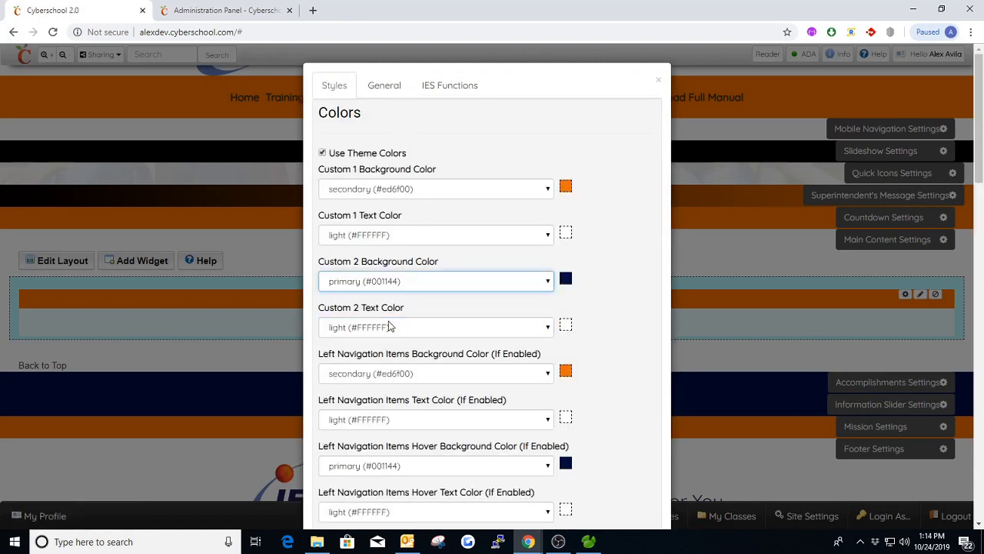
{"action": "left_click", "coordinate": [397, 282]}
{"action": "left_click", "coordinate": [369, 318]}
{"action": "left_click", "coordinate": [384, 85]}
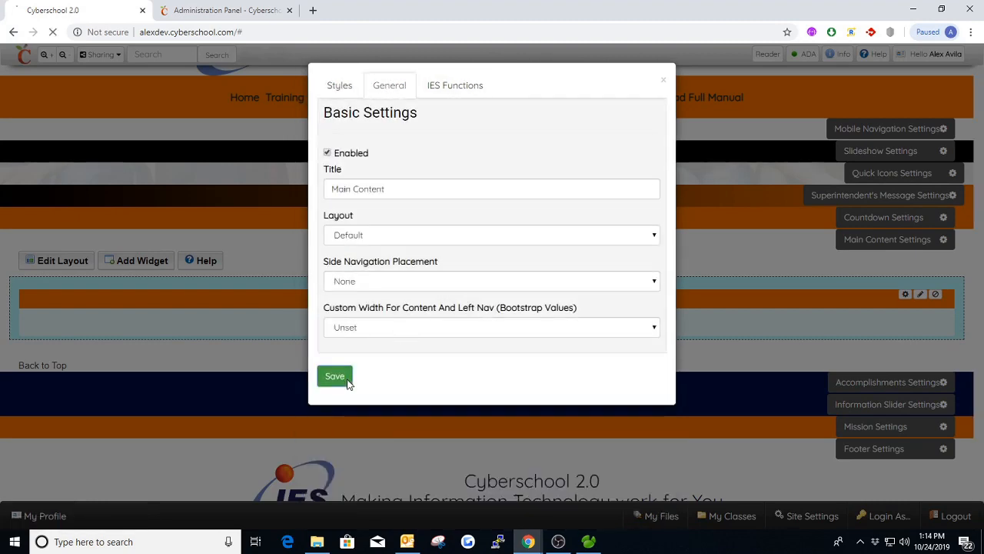
{"action": "left_click", "coordinate": [336, 376]}
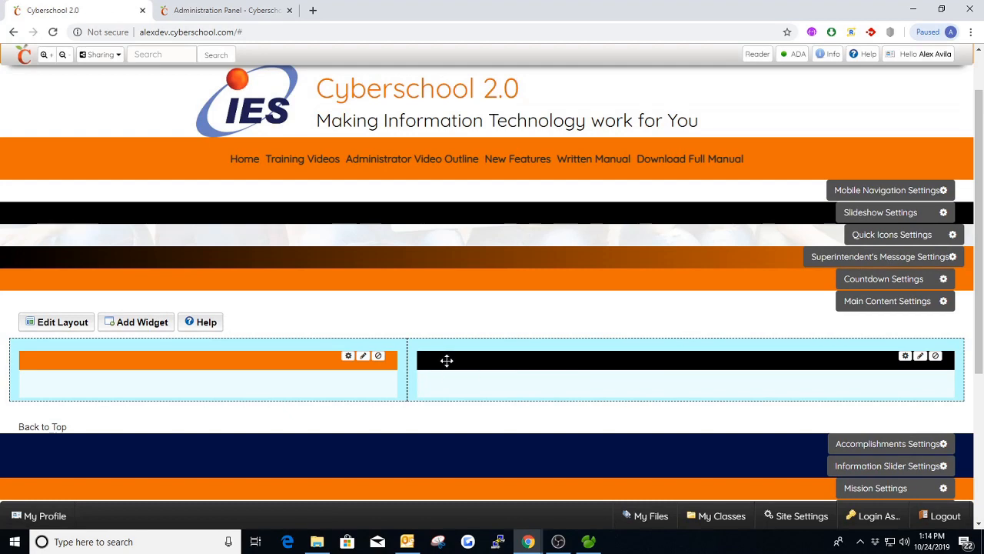
Title the text box widget in the narrower column "Text box 1" and save it.
{"action": "left_click", "coordinate": [349, 357]}
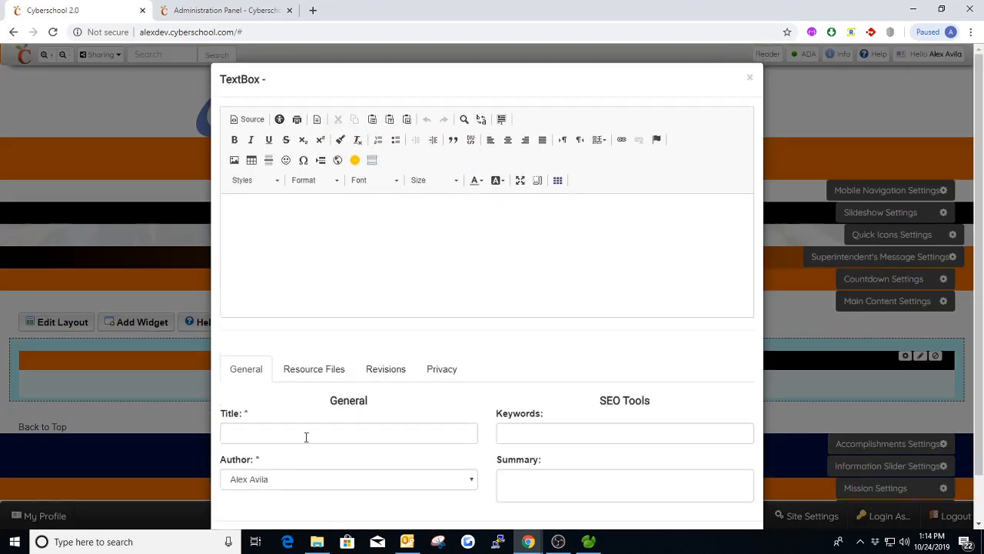
{"action": "left_click", "coordinate": [308, 434]}
{"action": "type", "text": "Text "}
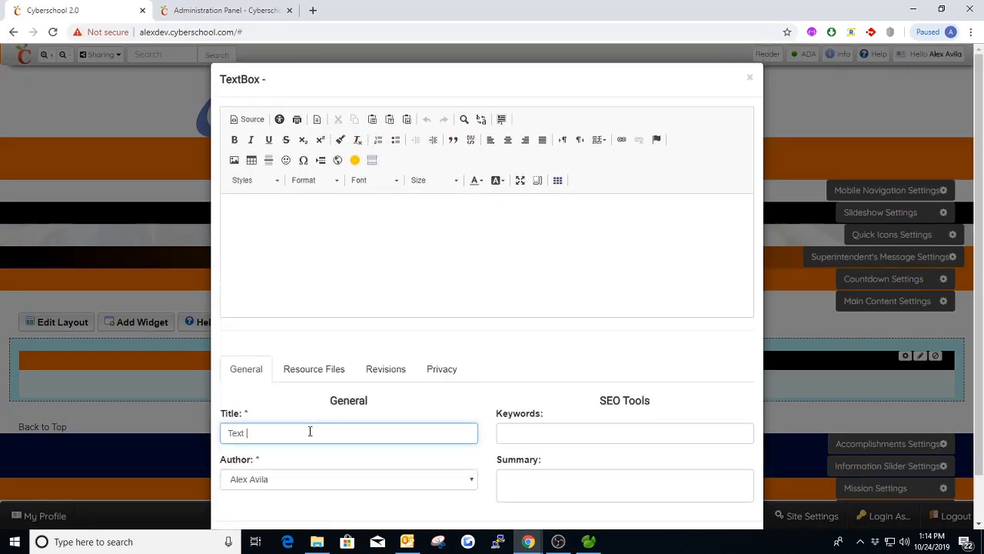
{"action": "type", "text": "box 1"}
{"action": "scroll", "coordinate": [310, 431], "scroll_direction": "down", "scroll_amount": 1}
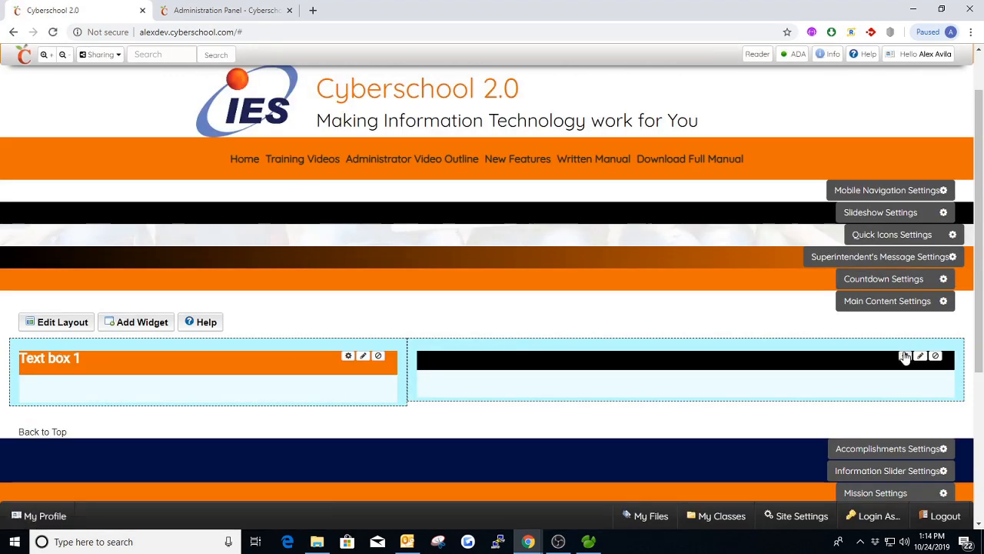
Title the text box widget in the wider column "Text box 2" and save it.
{"action": "left_click", "coordinate": [905, 356]}
{"action": "left_click", "coordinate": [385, 432]}
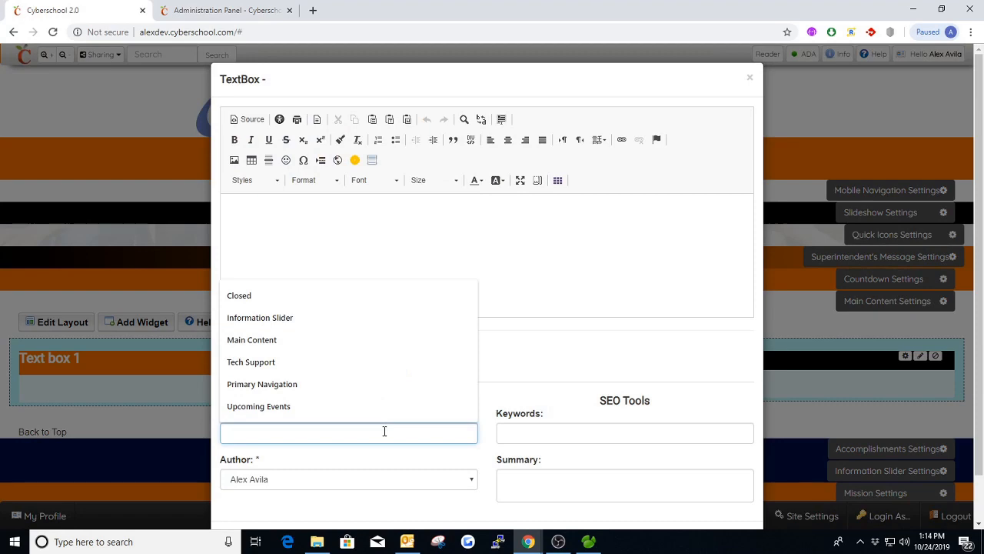
{"action": "type", "text": "Text box 2"}
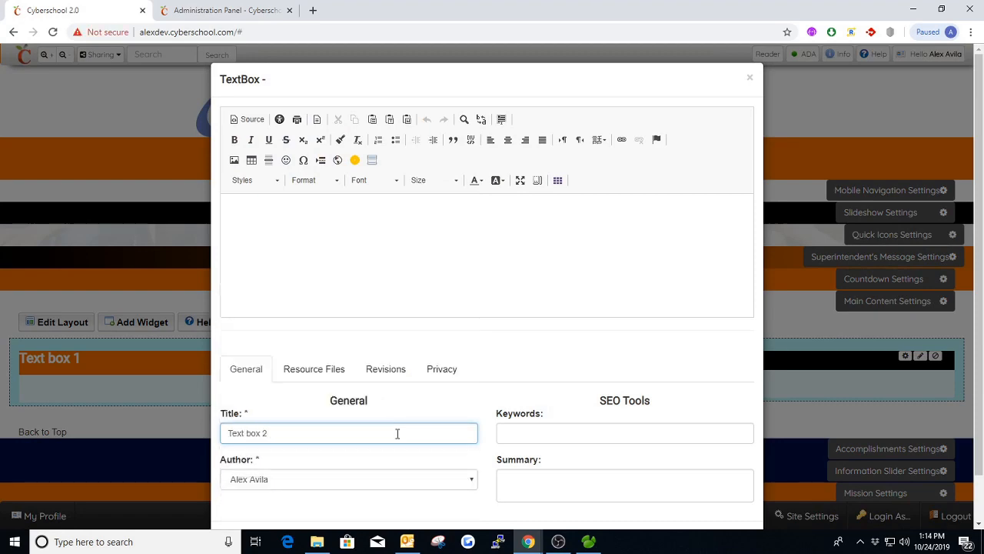
{"action": "scroll", "coordinate": [584, 469], "scroll_direction": "down", "scroll_amount": 1}
{"action": "left_click", "coordinate": [686, 489]}
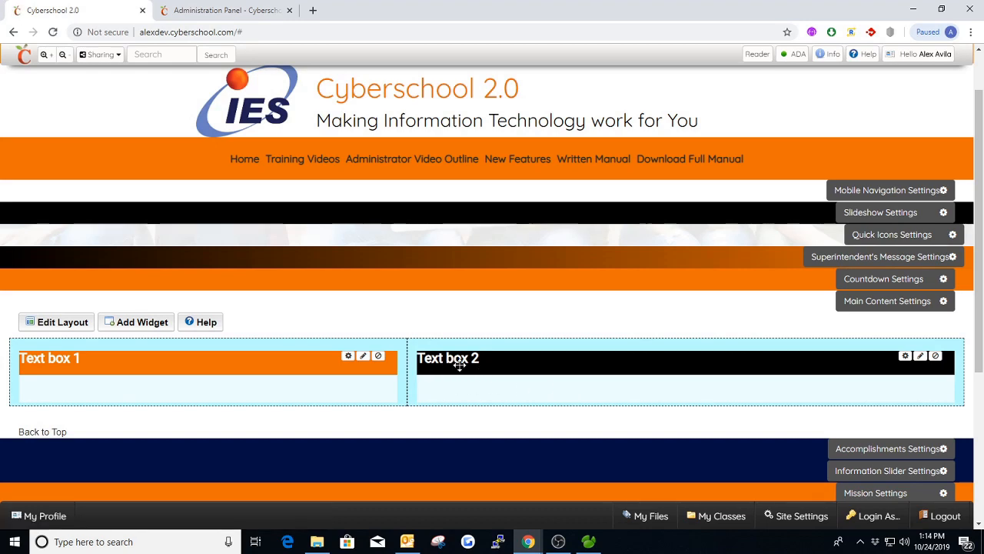
Set the Main Content module's Custom 1 Text Color to dark (#000000) and Custom 2 Text Color to secondary (#ed6f00), and save.
{"action": "left_click", "coordinate": [878, 308]}
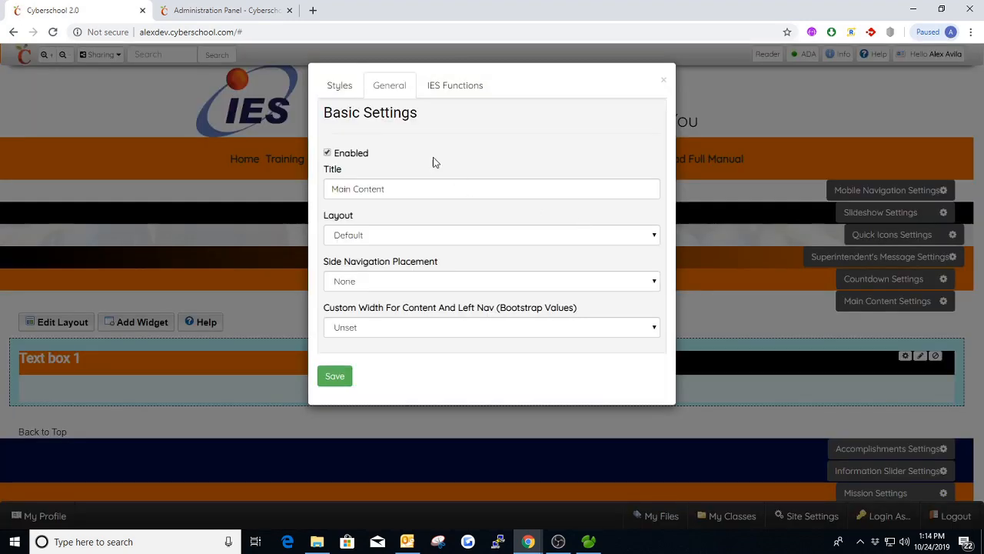
{"action": "left_click", "coordinate": [340, 90]}
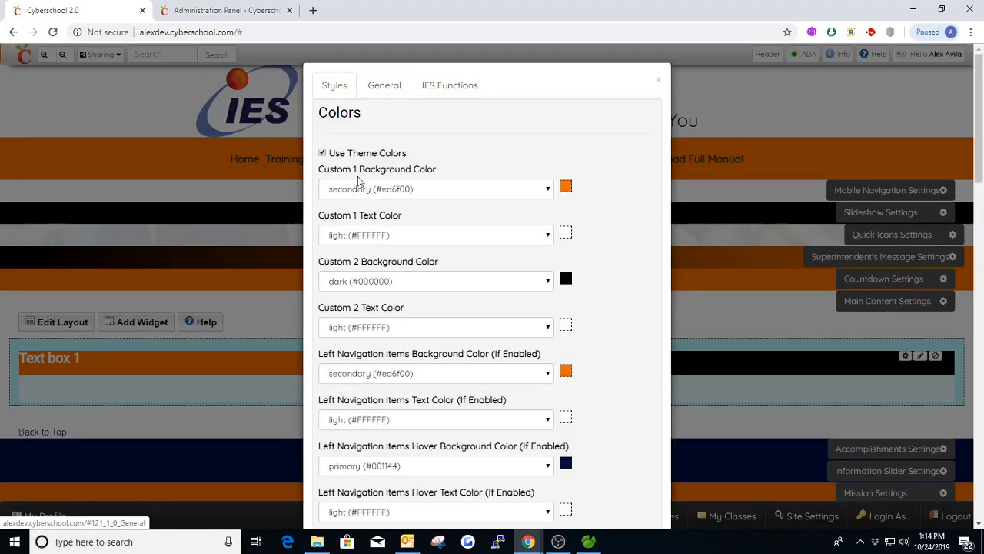
{"action": "left_click", "coordinate": [348, 236]}
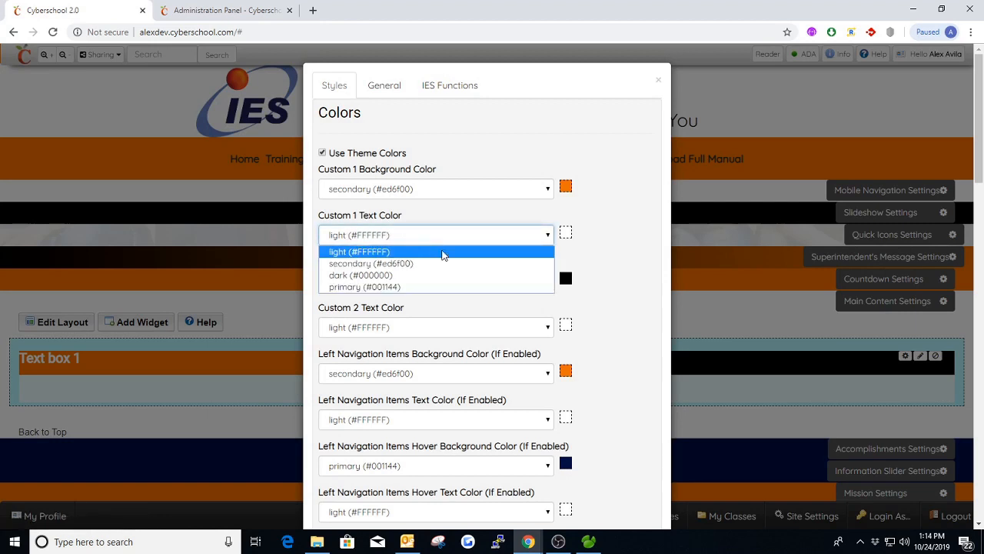
{"action": "left_click", "coordinate": [370, 275]}
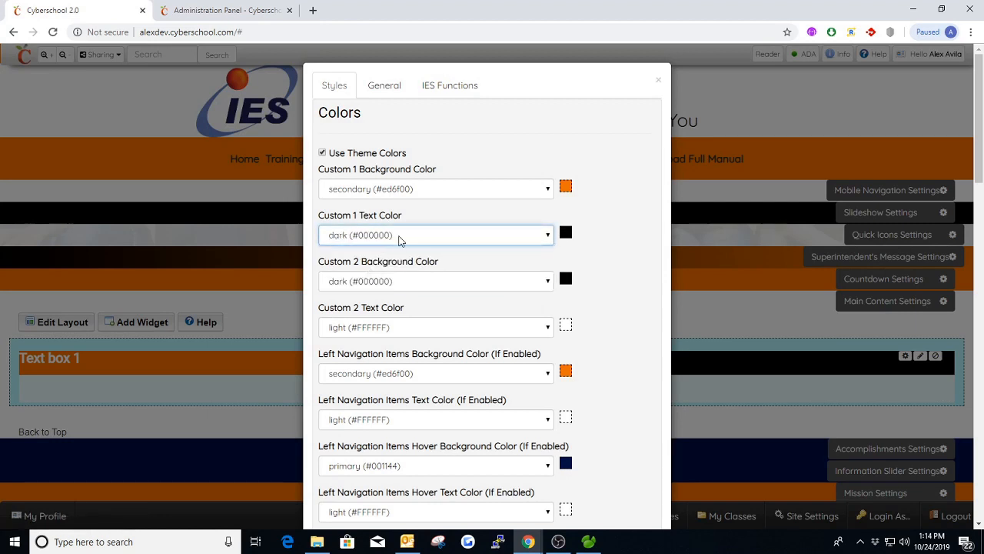
{"action": "left_click", "coordinate": [391, 329]}
{"action": "left_click", "coordinate": [376, 378]}
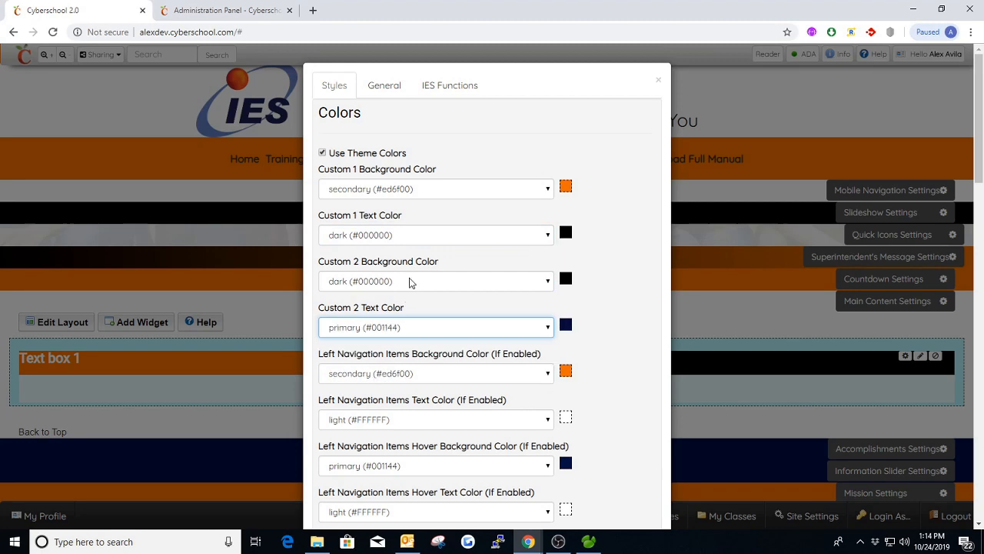
{"action": "left_click", "coordinate": [419, 332]}
{"action": "left_click", "coordinate": [372, 355]}
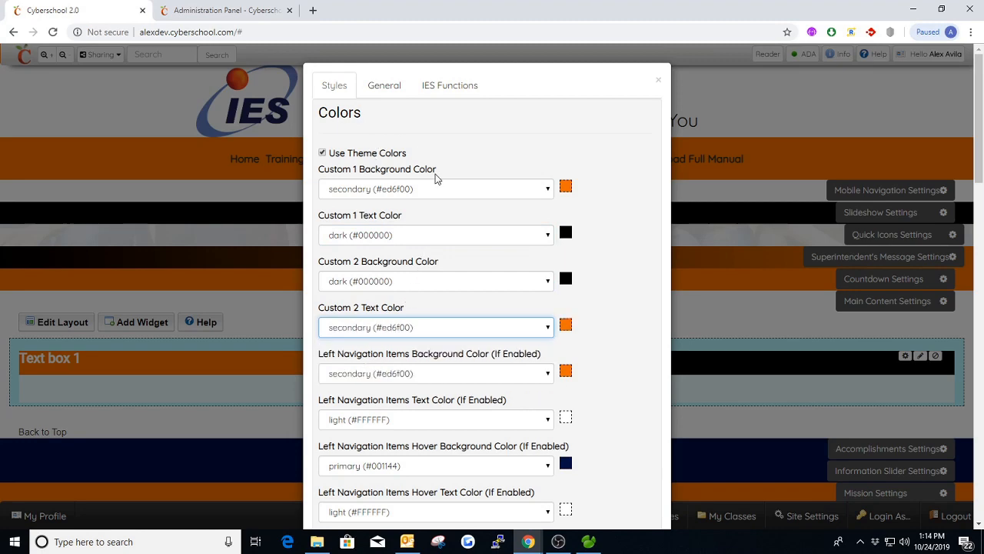
{"action": "left_click", "coordinate": [387, 88]}
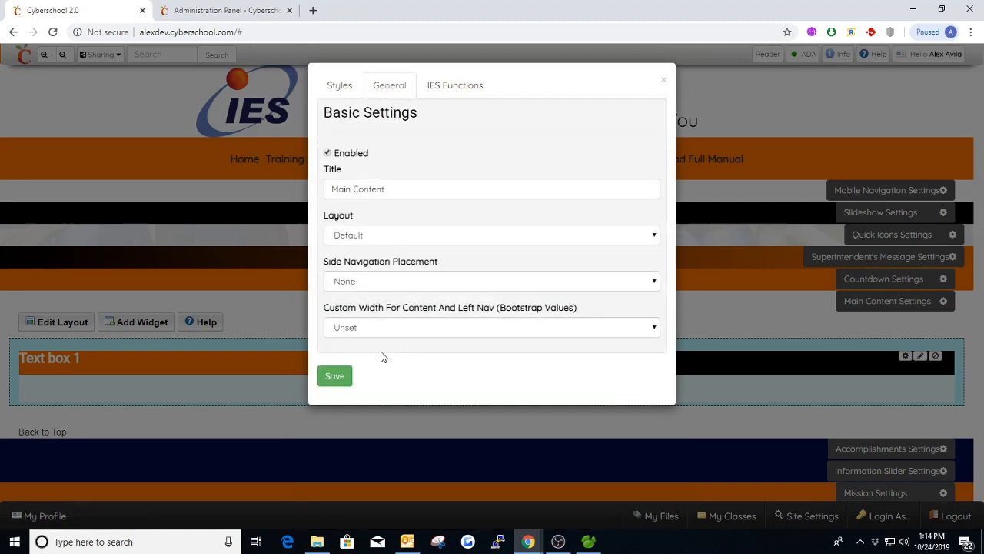
{"action": "left_click", "coordinate": [339, 376]}
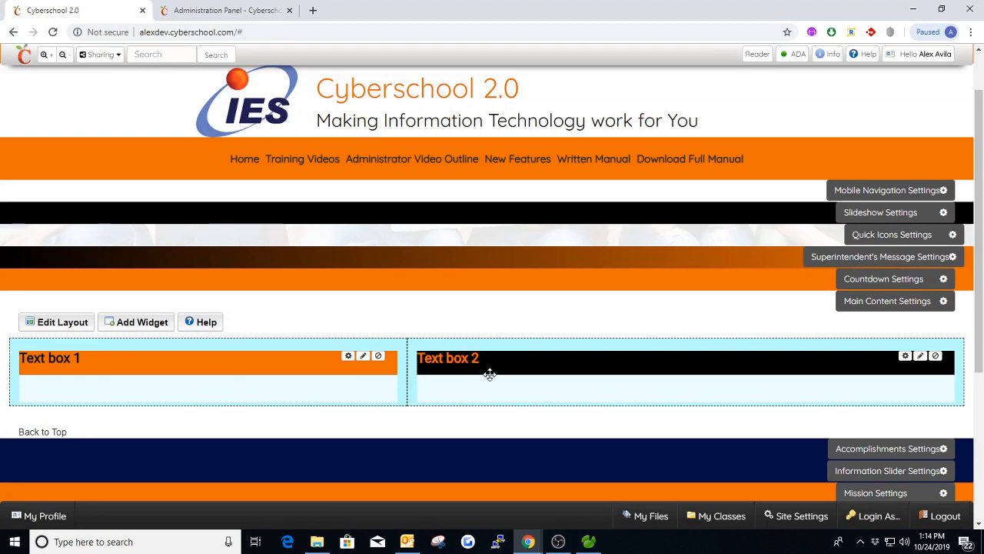
Review the Main Content module's left navigation color settings and the available Side Navigation Placement options.
{"action": "left_click", "coordinate": [855, 301]}
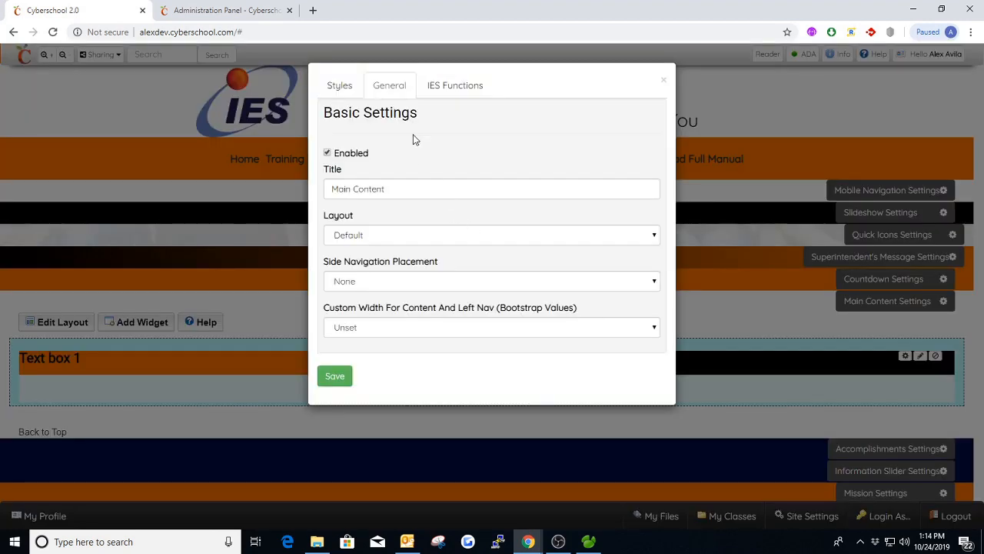
{"action": "left_click", "coordinate": [346, 88]}
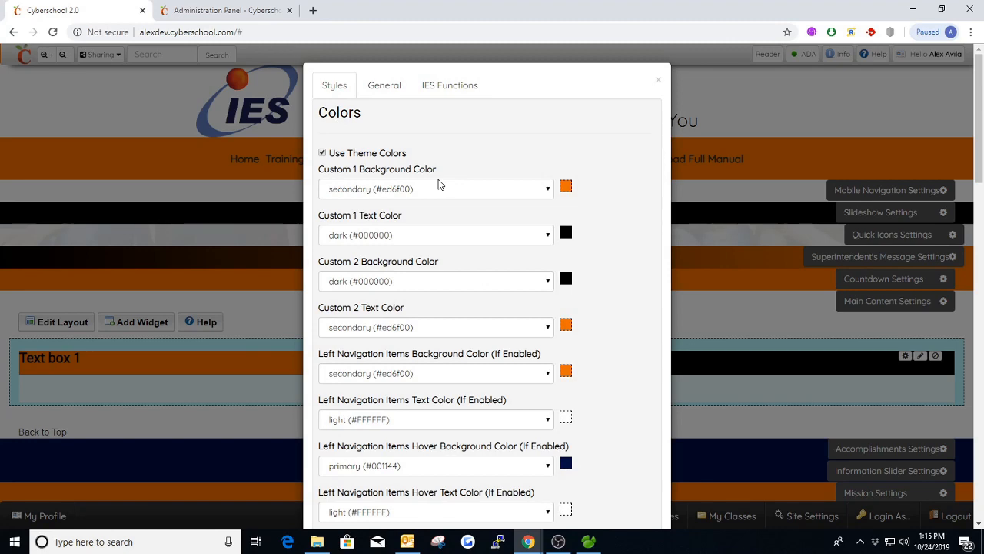
{"action": "scroll", "coordinate": [482, 248], "scroll_direction": "down", "scroll_amount": 2}
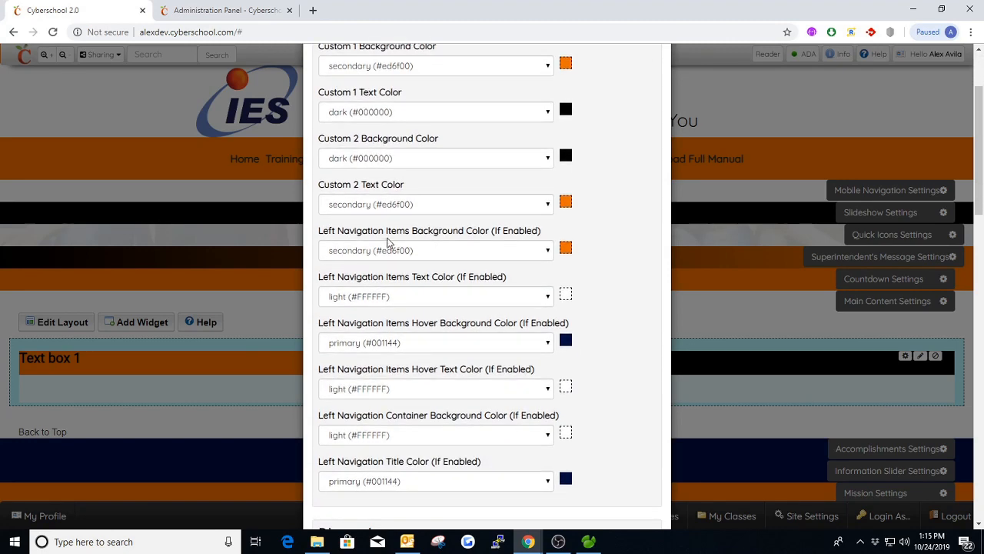
{"action": "scroll", "coordinate": [373, 219], "scroll_direction": "down", "scroll_amount": 1}
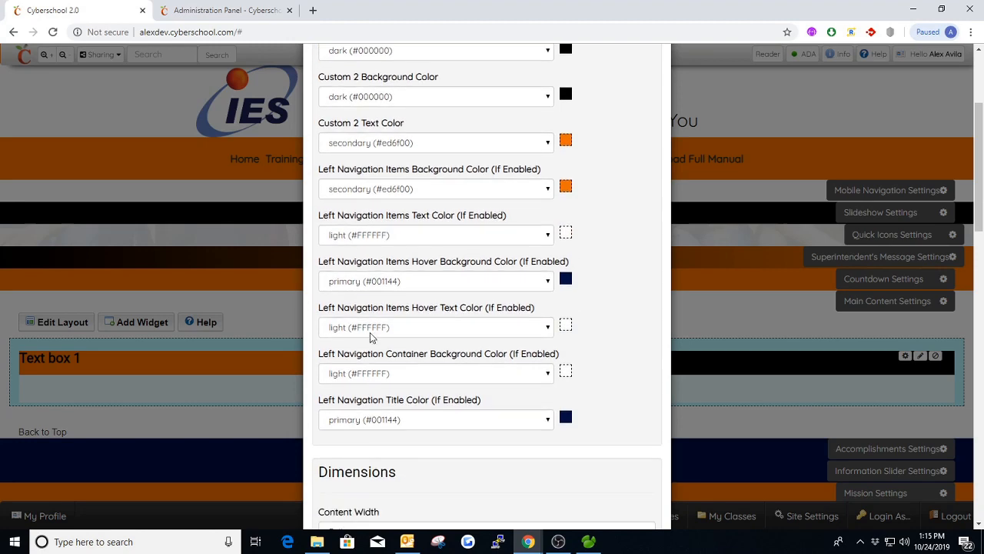
{"action": "scroll", "coordinate": [410, 180], "scroll_direction": "up", "scroll_amount": 3}
{"action": "left_click", "coordinate": [387, 85]}
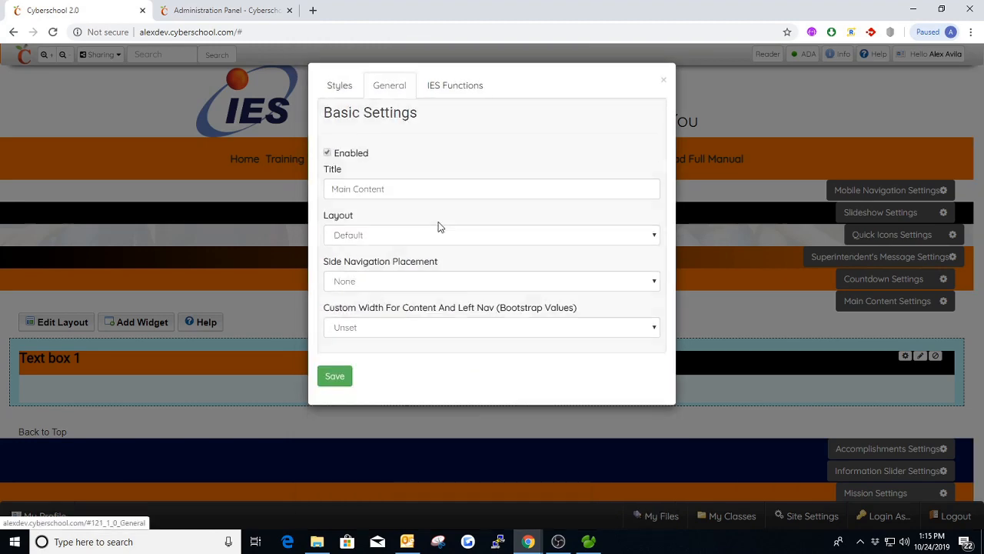
{"action": "left_click", "coordinate": [387, 283]}
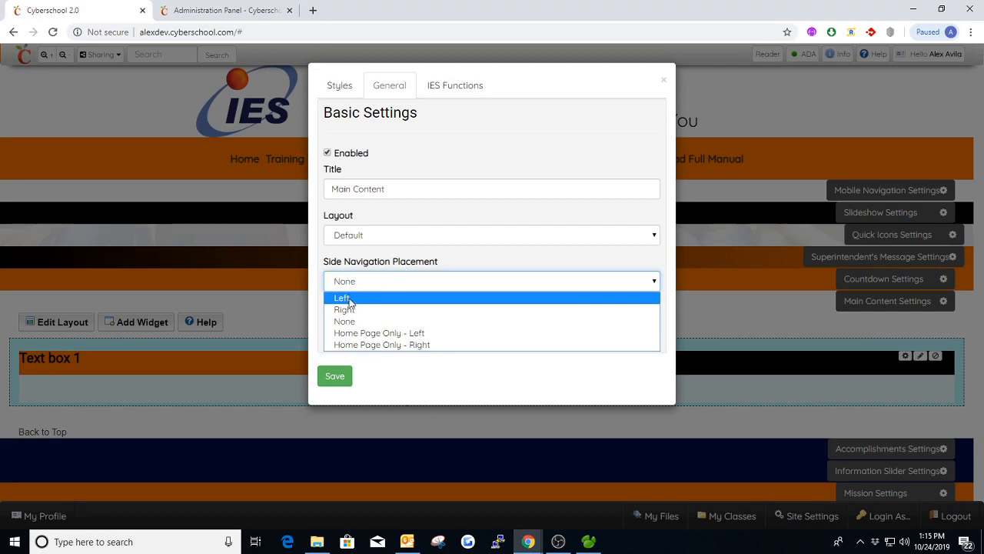
Examine the left navigation item, hover, container background and title color settings in the Main Content module's styles.
{"action": "left_click", "coordinate": [326, 83]}
{"action": "left_click", "coordinate": [332, 85]}
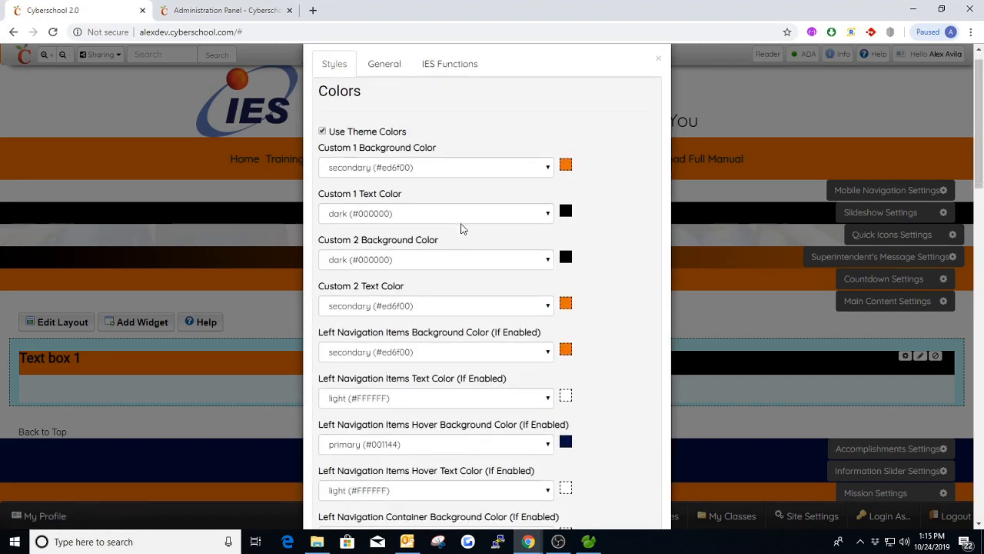
{"action": "scroll", "coordinate": [495, 306], "scroll_direction": "down", "scroll_amount": 1}
{"action": "scroll", "coordinate": [495, 305], "scroll_direction": "down", "scroll_amount": 1}
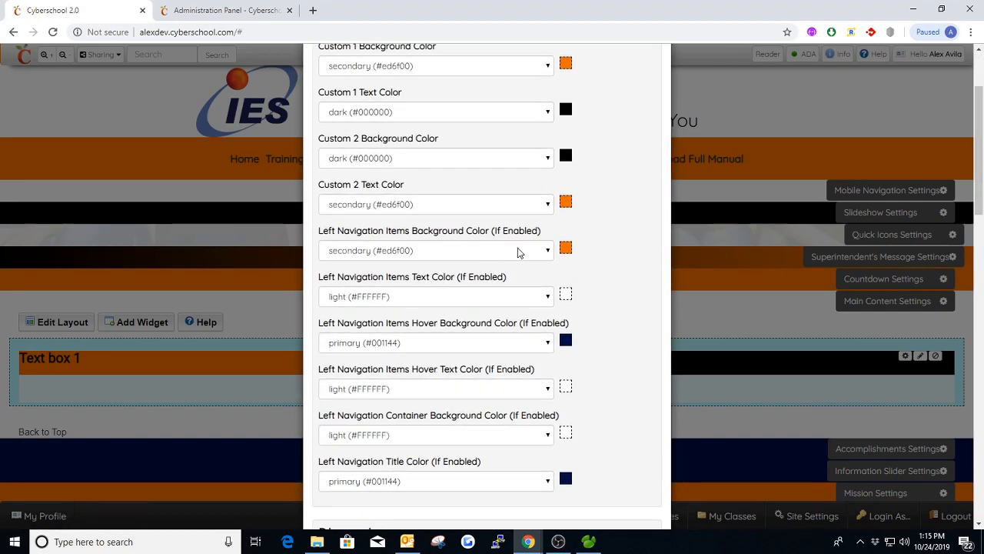
{"action": "scroll", "coordinate": [461, 268], "scroll_direction": "down", "scroll_amount": 1}
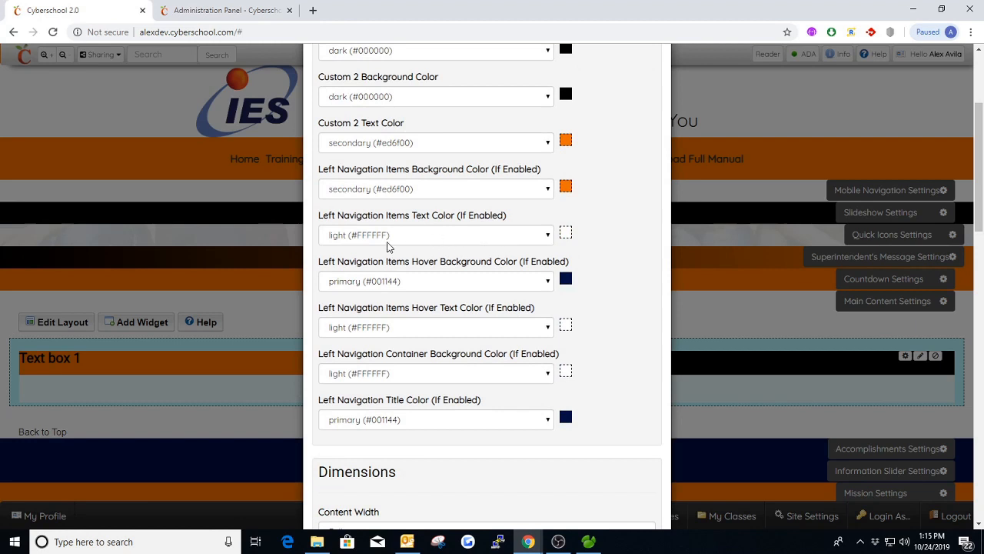
{"action": "scroll", "coordinate": [428, 244], "scroll_direction": "down", "scroll_amount": 1}
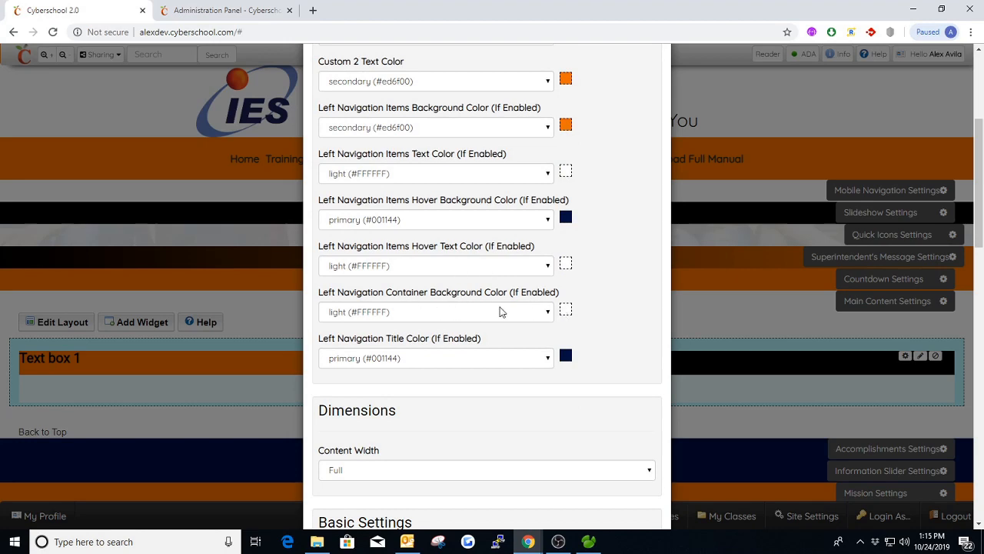
{"action": "scroll", "coordinate": [500, 311], "scroll_direction": "down", "scroll_amount": 1}
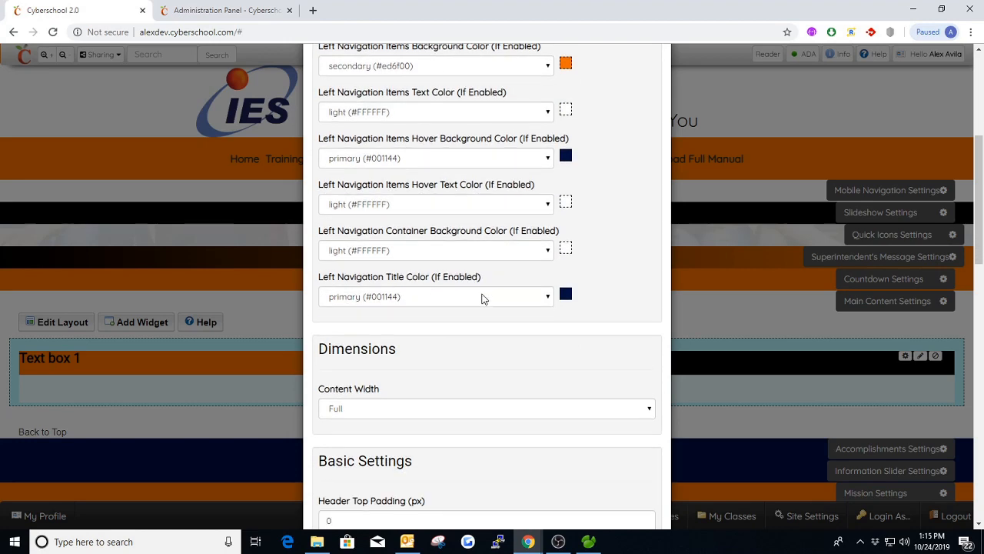
{"action": "scroll", "coordinate": [471, 174], "scroll_direction": "up", "scroll_amount": 1}
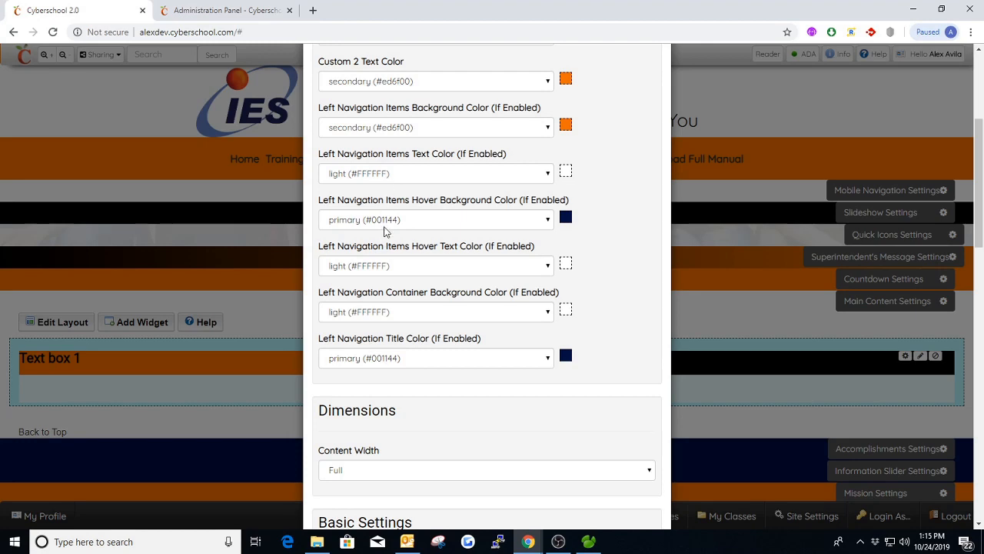
{"action": "scroll", "coordinate": [574, 132], "scroll_direction": "up", "scroll_amount": 2}
{"action": "scroll", "coordinate": [483, 151], "scroll_direction": "up", "scroll_amount": 2}
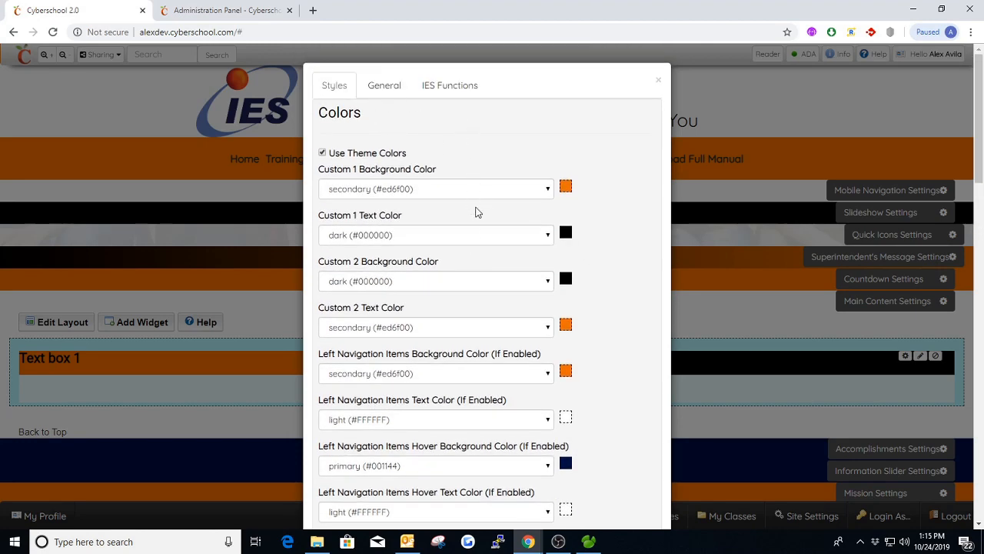
{"action": "scroll", "coordinate": [477, 212], "scroll_direction": "down", "scroll_amount": 3}
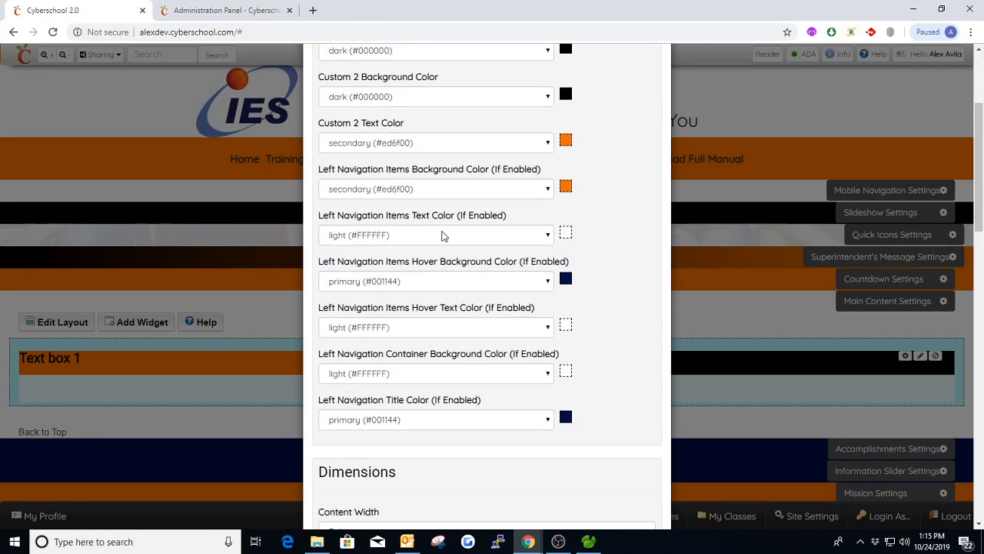
{"action": "scroll", "coordinate": [442, 236], "scroll_direction": "down", "scroll_amount": 1}
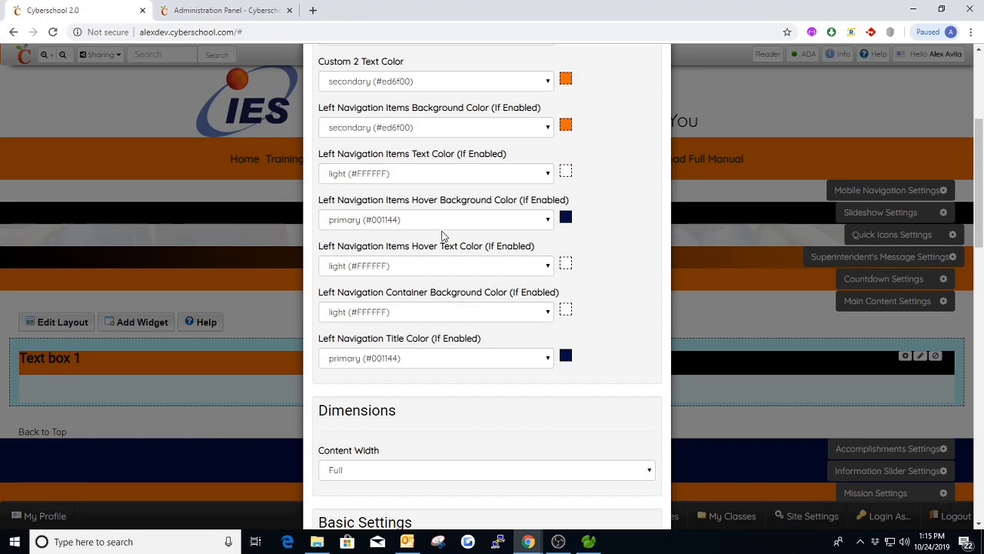
Set the Main Content module's Content Width to Container, save, and check the text boxes on the reloaded homepage.
{"action": "scroll", "coordinate": [442, 236], "scroll_direction": "down", "scroll_amount": 3}
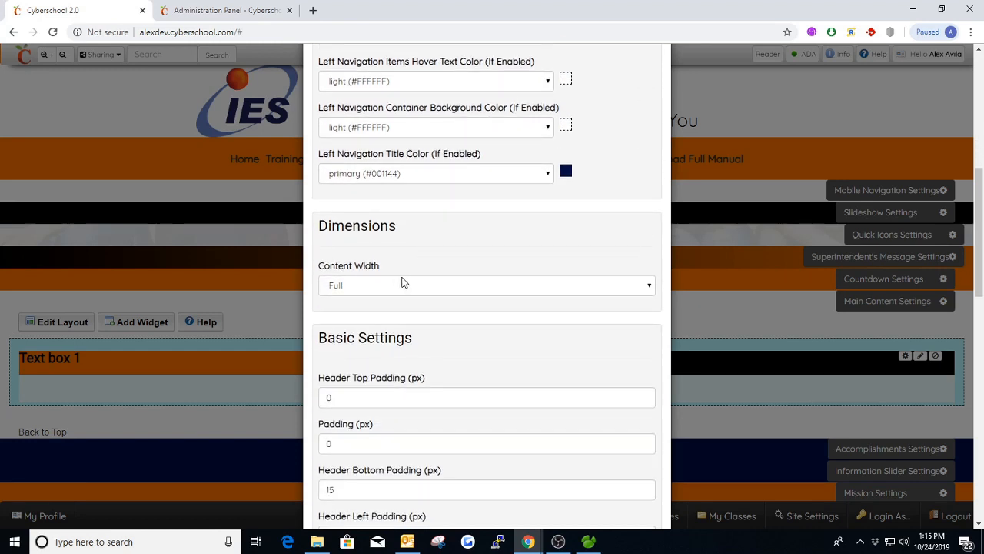
{"action": "left_click", "coordinate": [389, 287]}
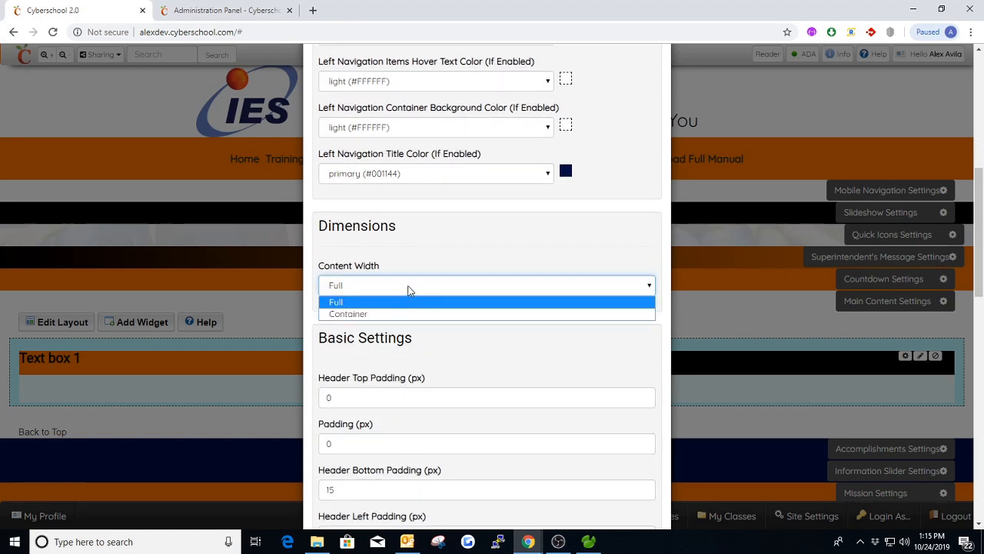
{"action": "left_click", "coordinate": [370, 313]}
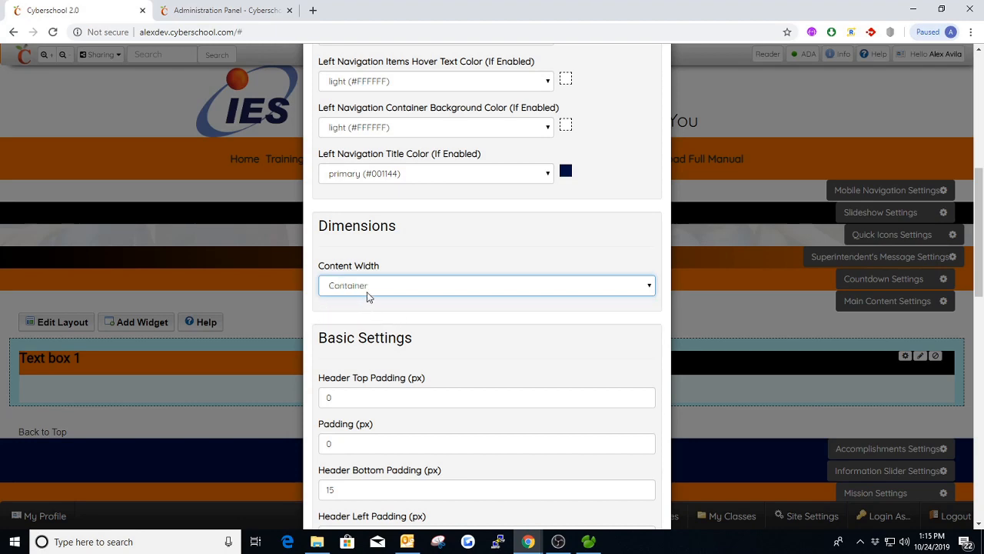
{"action": "scroll", "coordinate": [368, 311], "scroll_direction": "up", "scroll_amount": 7}
{"action": "left_click", "coordinate": [396, 81]}
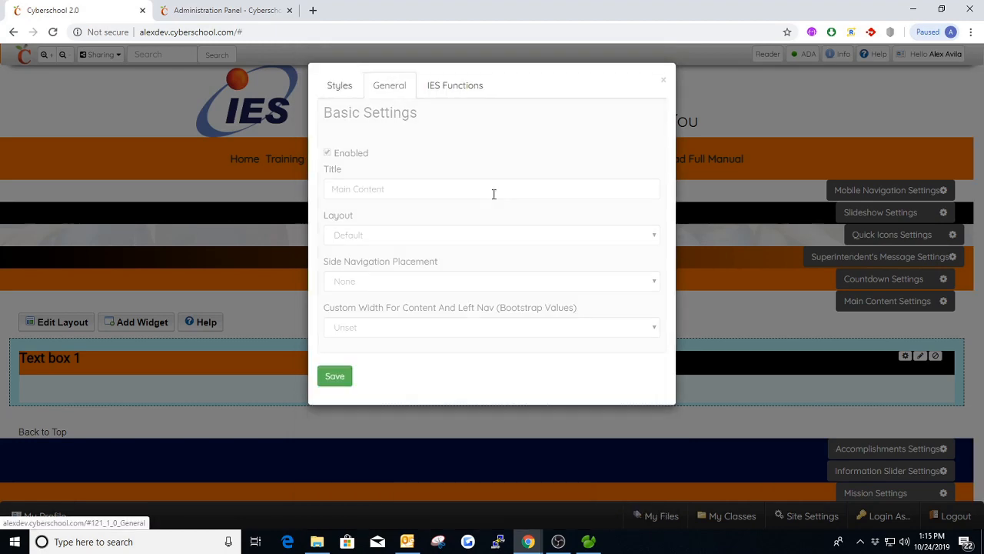
{"action": "left_click", "coordinate": [346, 376]}
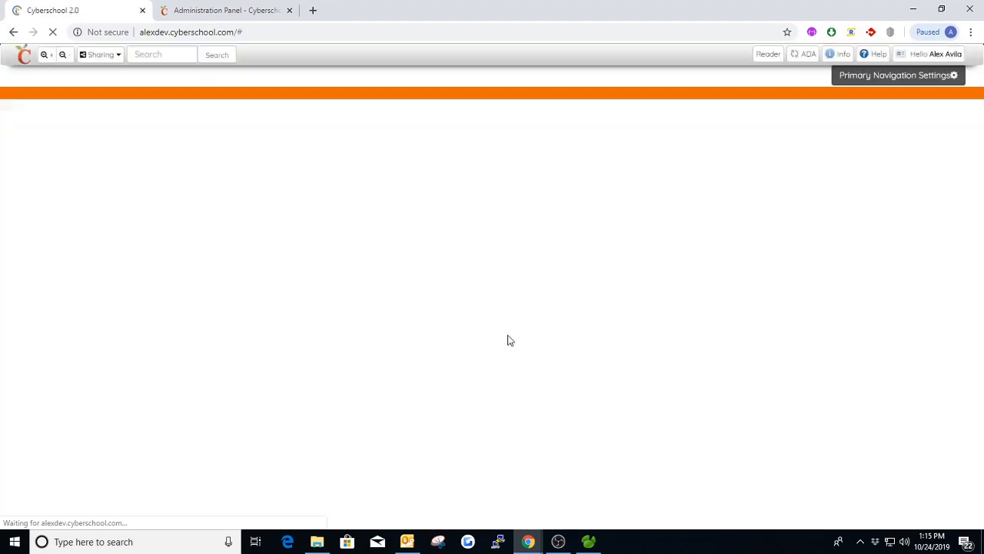
{"action": "scroll", "coordinate": [167, 269], "scroll_direction": "down", "scroll_amount": 2}
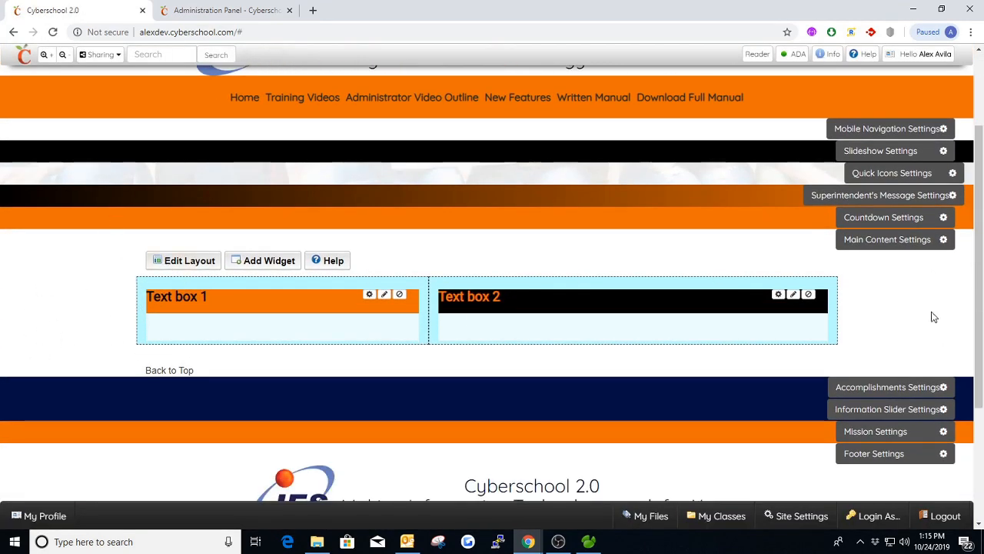
Set the Main Content module's Content Width to Full in its styles and save the module settings.
{"action": "left_click", "coordinate": [888, 241]}
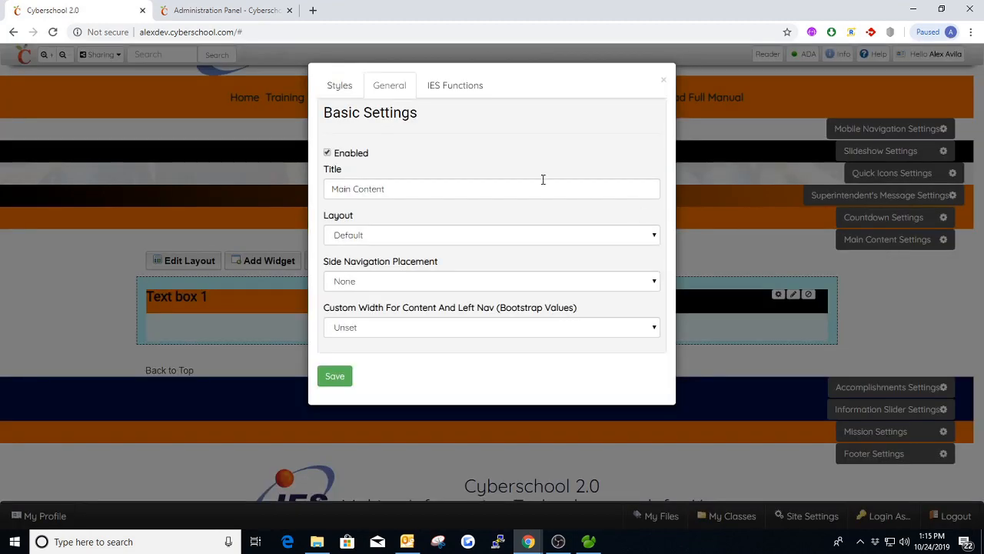
{"action": "left_click", "coordinate": [336, 85]}
{"action": "scroll", "coordinate": [380, 226], "scroll_direction": "down", "scroll_amount": 5}
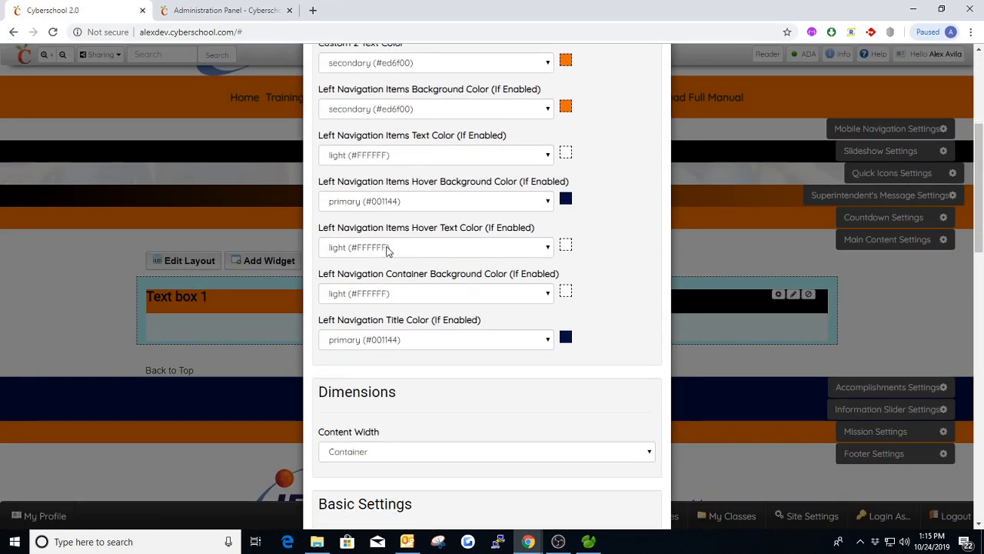
{"action": "left_click", "coordinate": [382, 356]}
{"action": "left_click", "coordinate": [431, 365]}
{"action": "scroll", "coordinate": [424, 310], "scroll_direction": "up", "scroll_amount": 5}
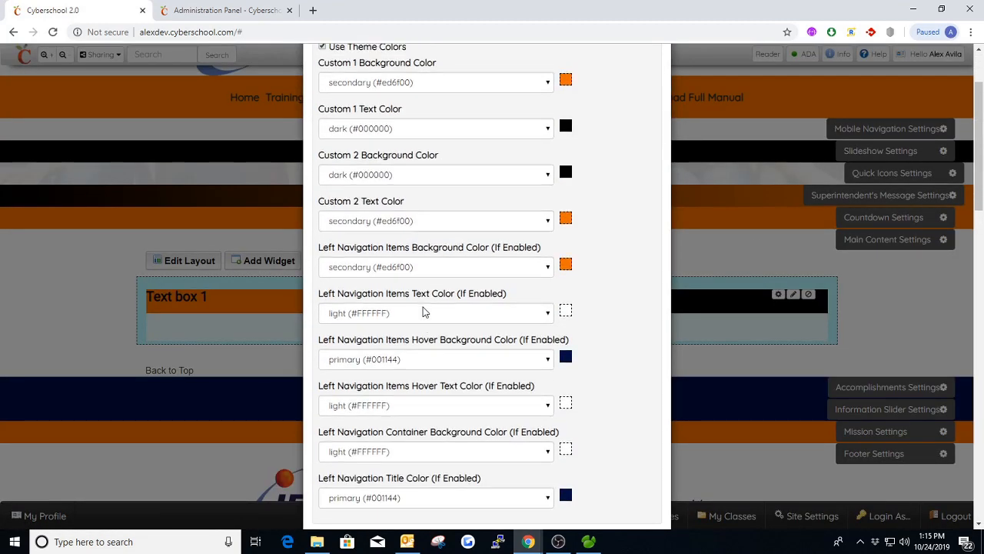
{"action": "left_click", "coordinate": [384, 86]}
{"action": "left_click", "coordinate": [339, 376]}
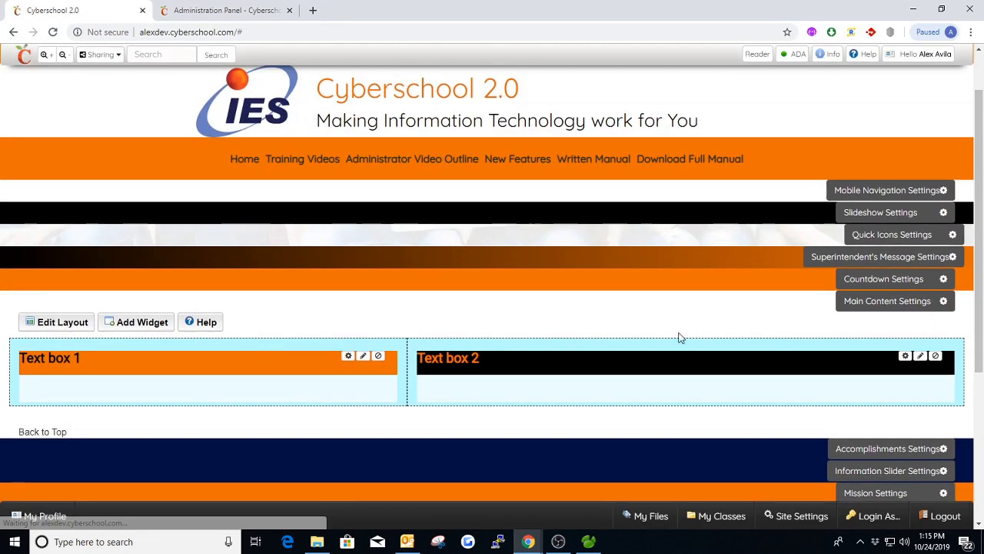
Examine the header padding, animation, custom CSS and widget header font size settings in the Main Content module's styles.
{"action": "left_click", "coordinate": [849, 306]}
{"action": "left_click", "coordinate": [345, 88]}
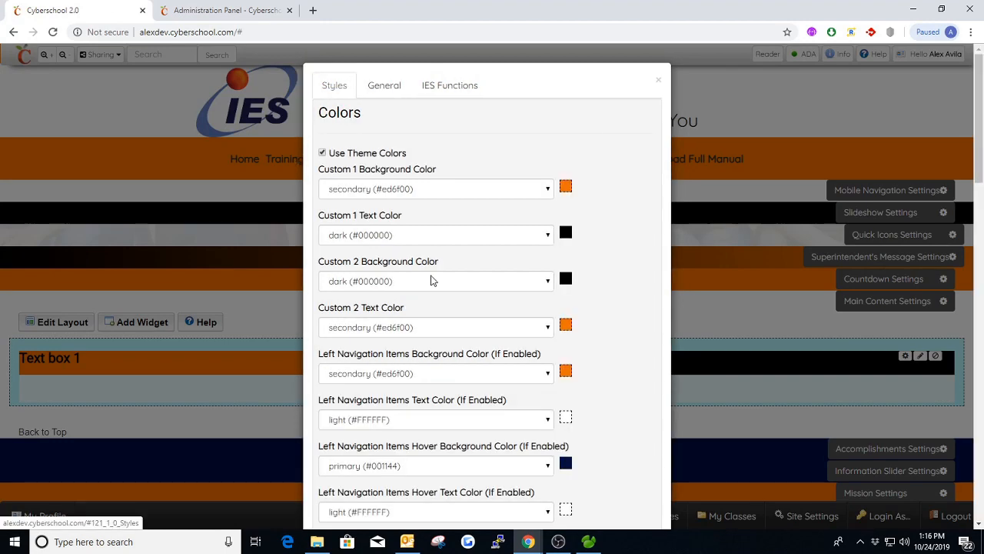
{"action": "scroll", "coordinate": [431, 280], "scroll_direction": "down", "scroll_amount": 3}
{"action": "scroll", "coordinate": [431, 280], "scroll_direction": "down", "scroll_amount": 6}
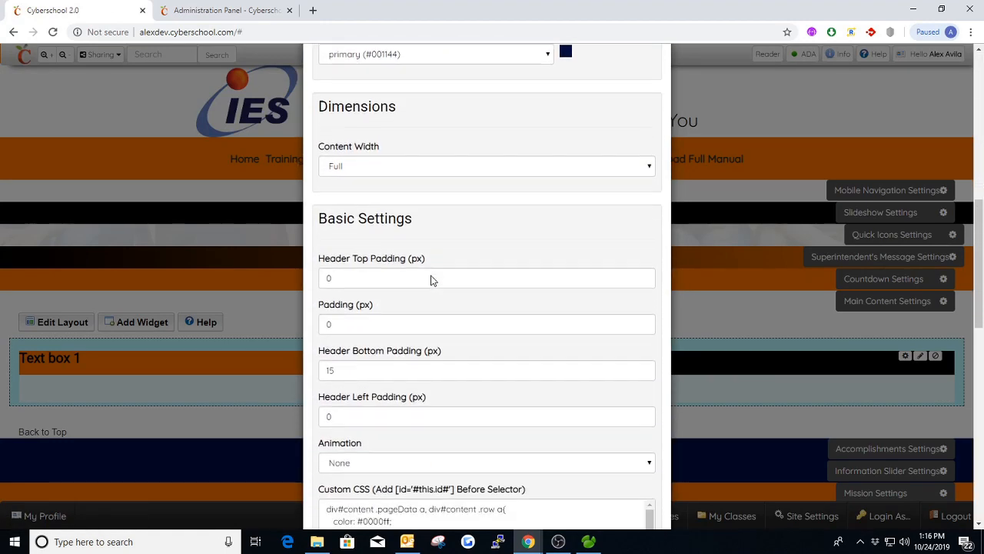
{"action": "scroll", "coordinate": [416, 204], "scroll_direction": "down", "scroll_amount": 1}
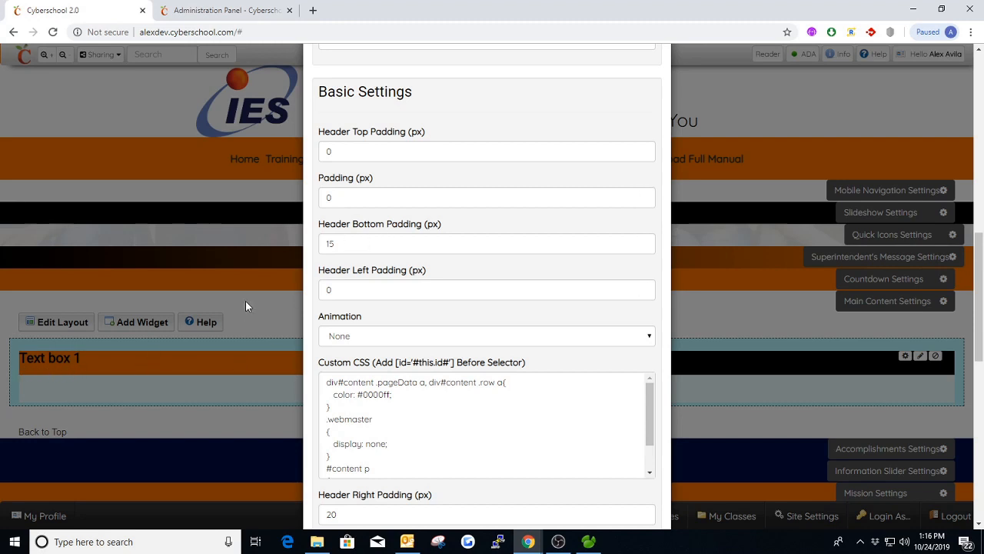
{"action": "scroll", "coordinate": [377, 262], "scroll_direction": "down", "scroll_amount": 1}
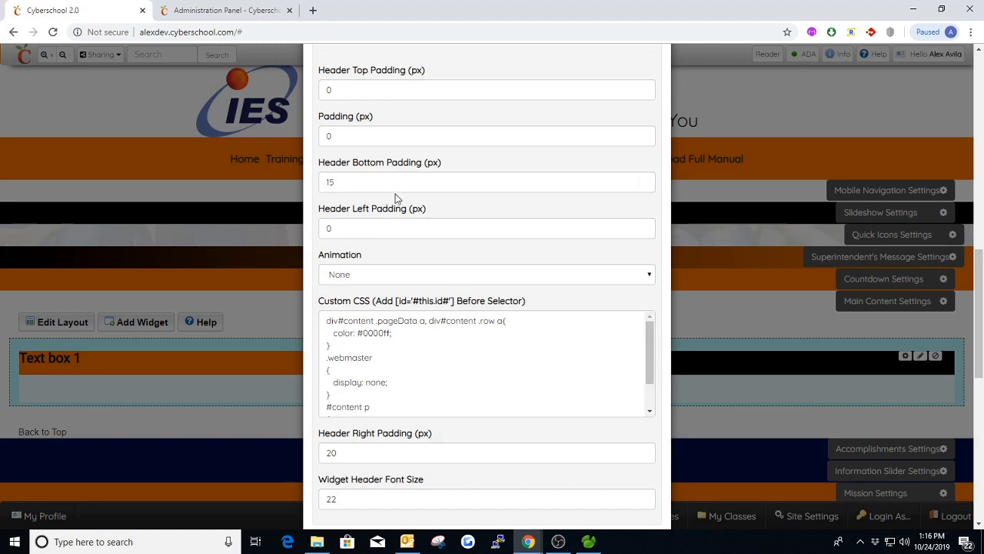
{"action": "scroll", "coordinate": [392, 193], "scroll_direction": "up", "scroll_amount": 1}
{"action": "scroll", "coordinate": [386, 215], "scroll_direction": "down", "scroll_amount": 1}
{"action": "scroll", "coordinate": [364, 141], "scroll_direction": "up", "scroll_amount": 1}
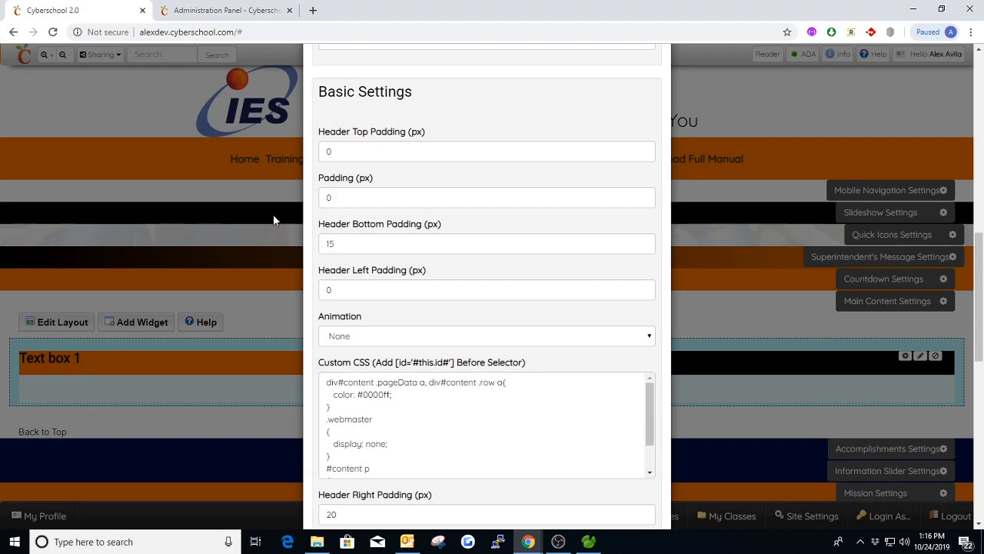
{"action": "left_click_drag", "start_coordinate": [320, 180], "coordinate": [376, 181]}
{"action": "left_click", "coordinate": [377, 180]}
{"action": "scroll", "coordinate": [386, 273], "scroll_direction": "down", "scroll_amount": 2}
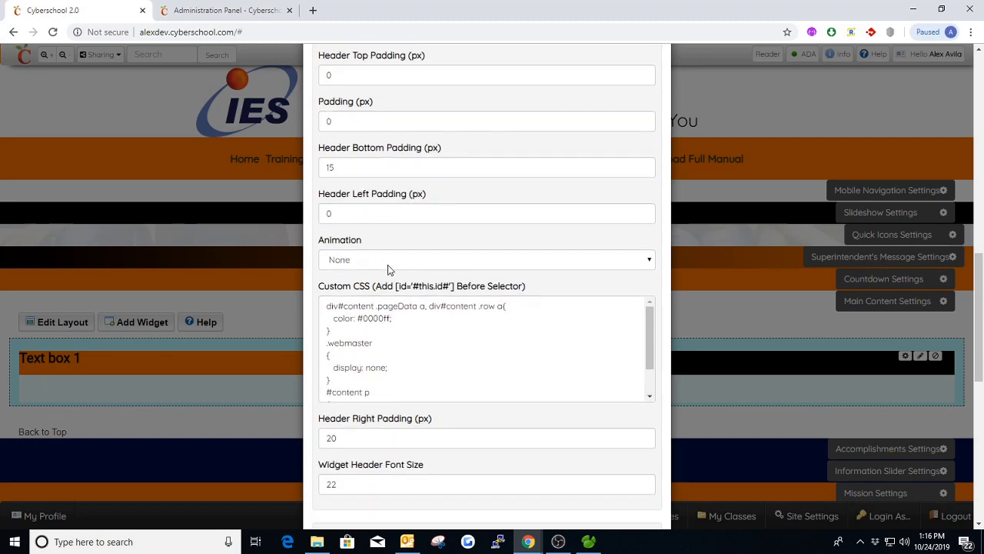
{"action": "scroll", "coordinate": [405, 273], "scroll_direction": "down", "scroll_amount": 6}
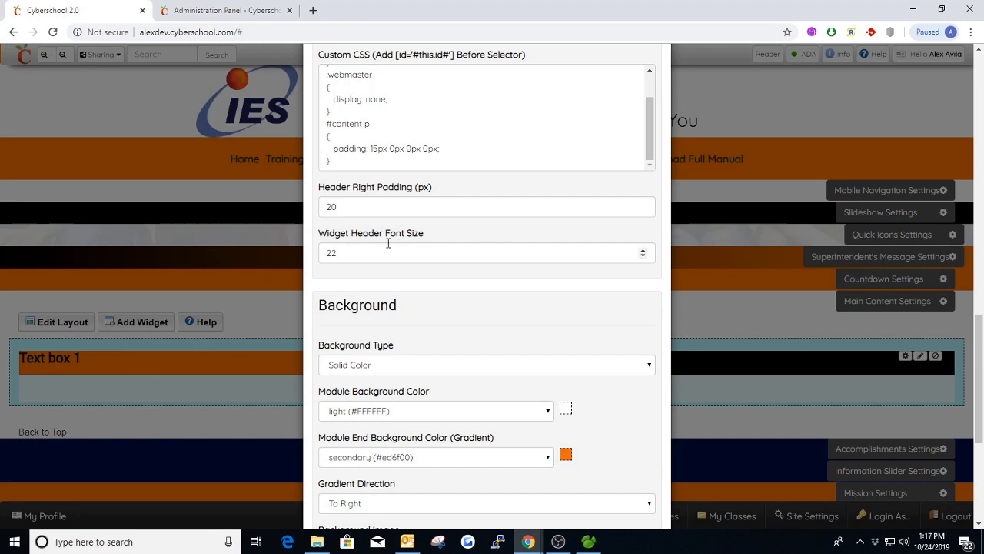
{"action": "scroll", "coordinate": [389, 244], "scroll_direction": "down", "scroll_amount": 1}
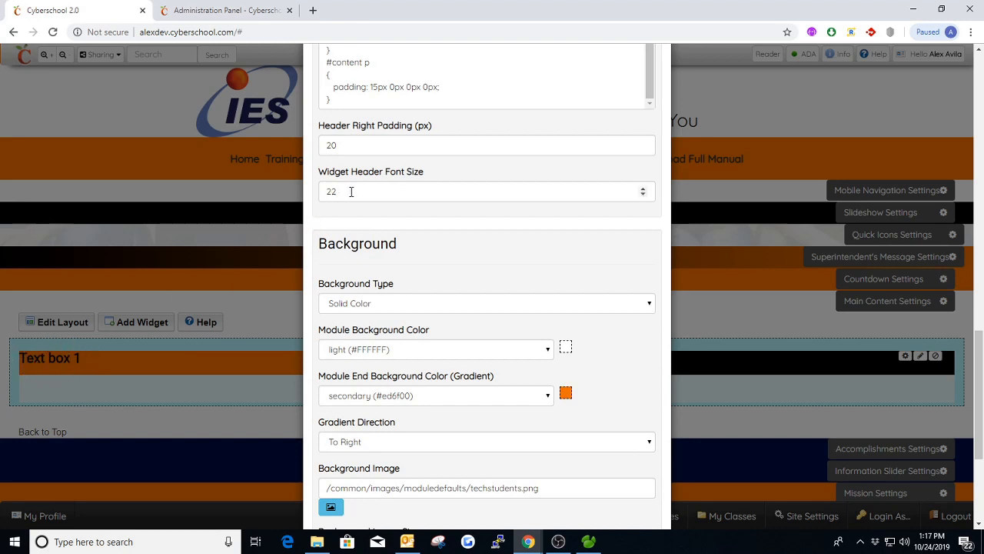
Change the Main Content module's Background Type to Image.
{"action": "scroll", "coordinate": [387, 224], "scroll_direction": "down", "scroll_amount": 2}
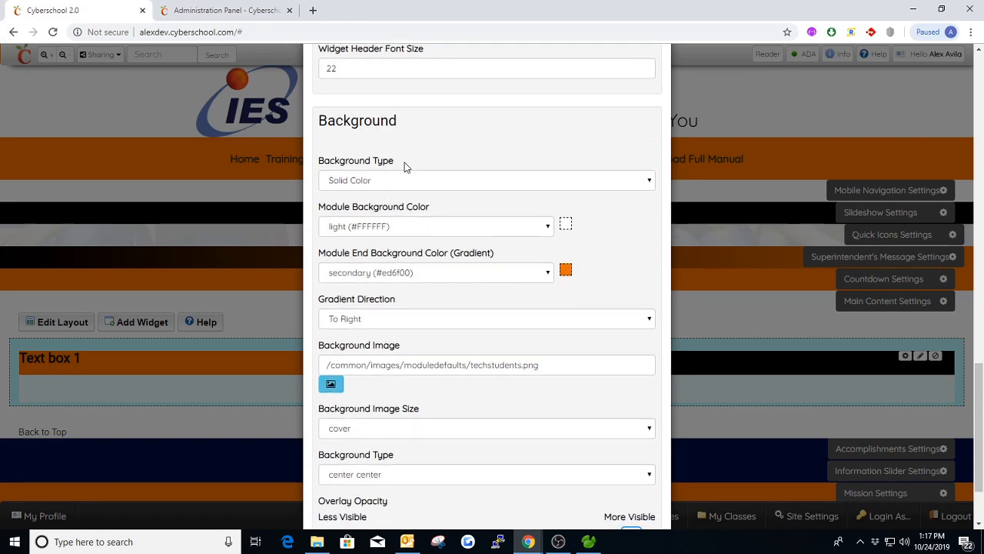
{"action": "left_click", "coordinate": [394, 181]}
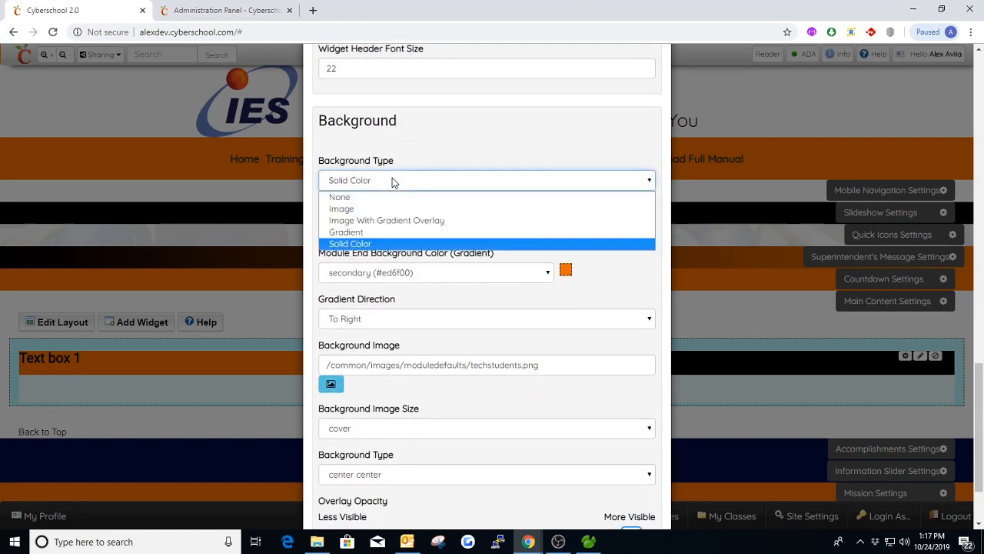
{"action": "left_click", "coordinate": [368, 209]}
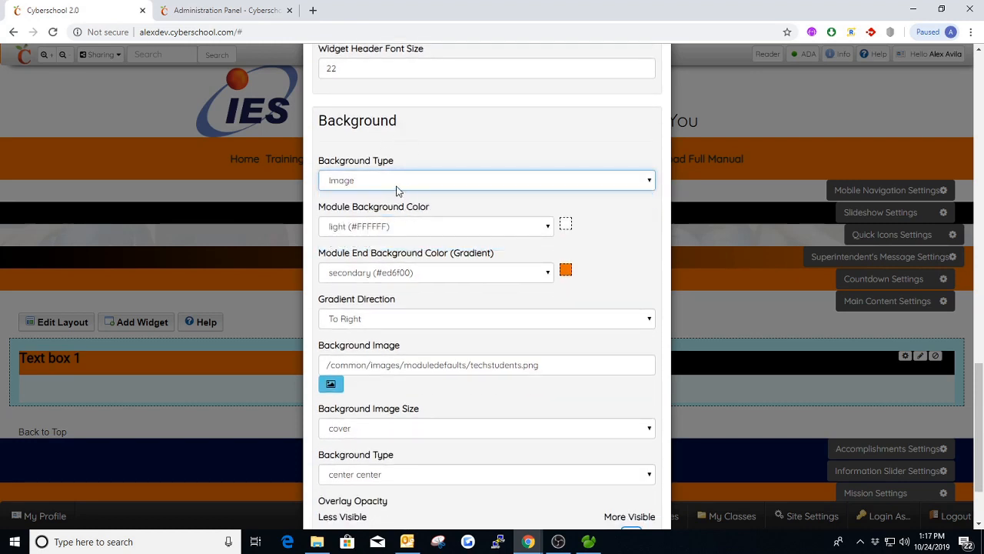
Open giphy.com in a new browser tab and search it for "cyberspace".
{"action": "left_click", "coordinate": [313, 11]}
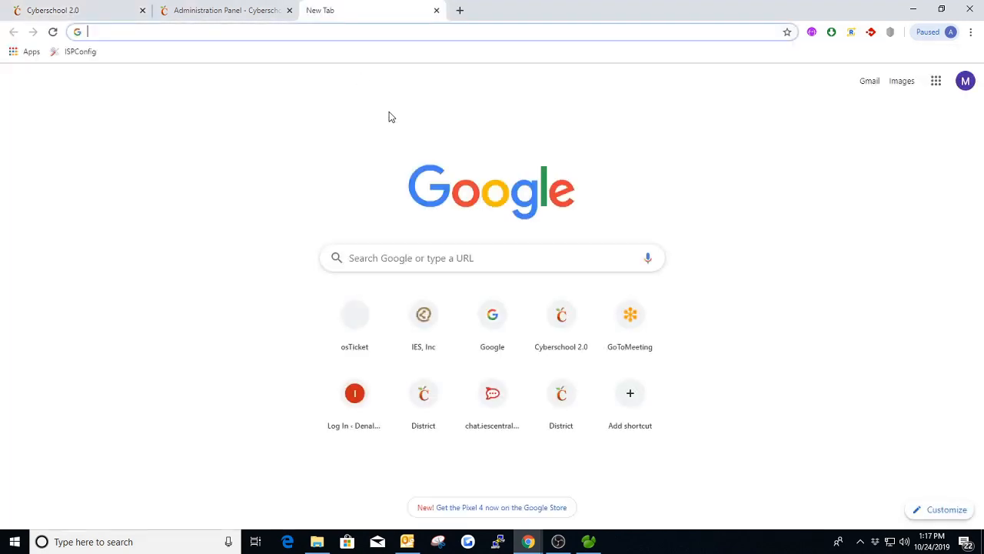
{"action": "type", "text": "giphy.com"}
{"action": "key", "text": "Return"}
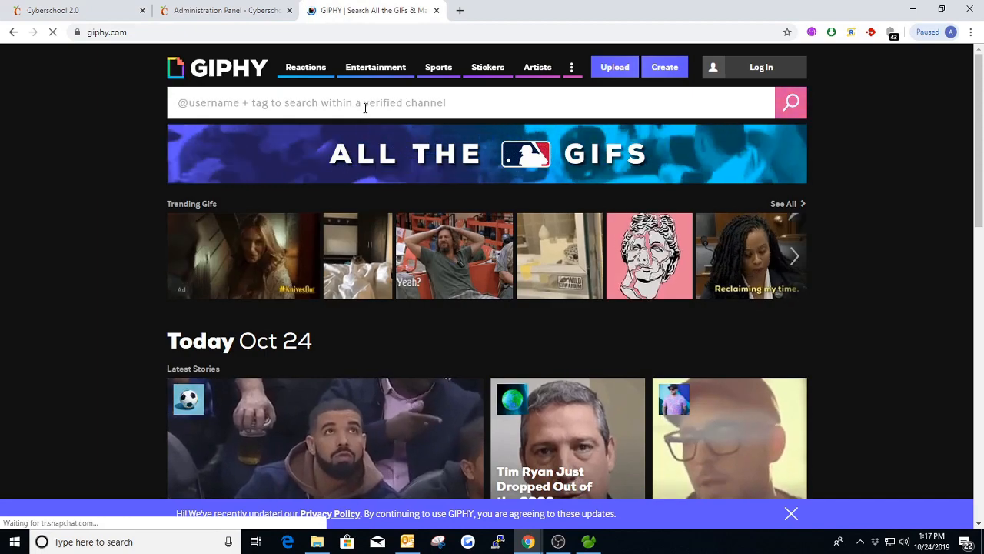
{"action": "type", "text": "cyberspace"}
{"action": "key", "text": "Return"}
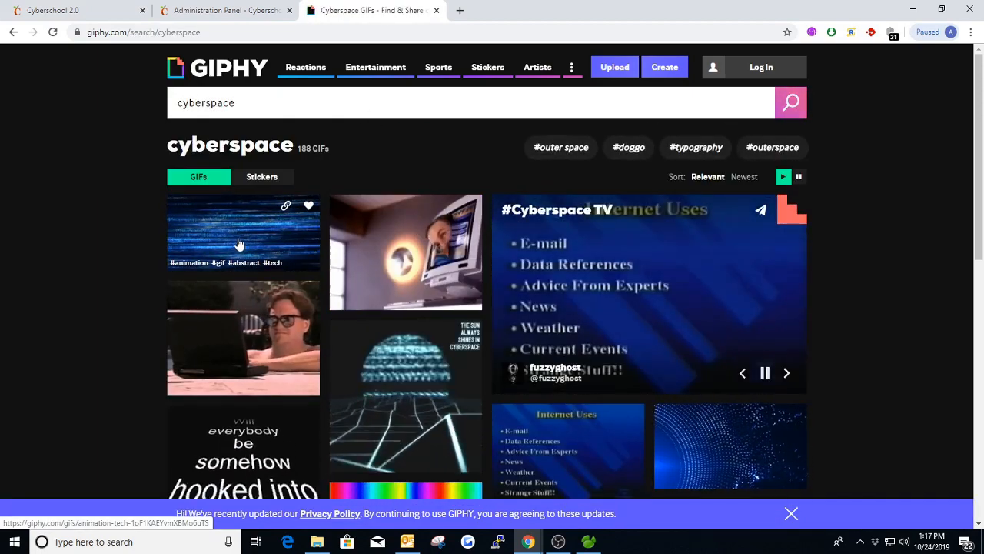
Open the blue code animation among the results and copy its GIF Link from the media links.
{"action": "left_click", "coordinate": [241, 250]}
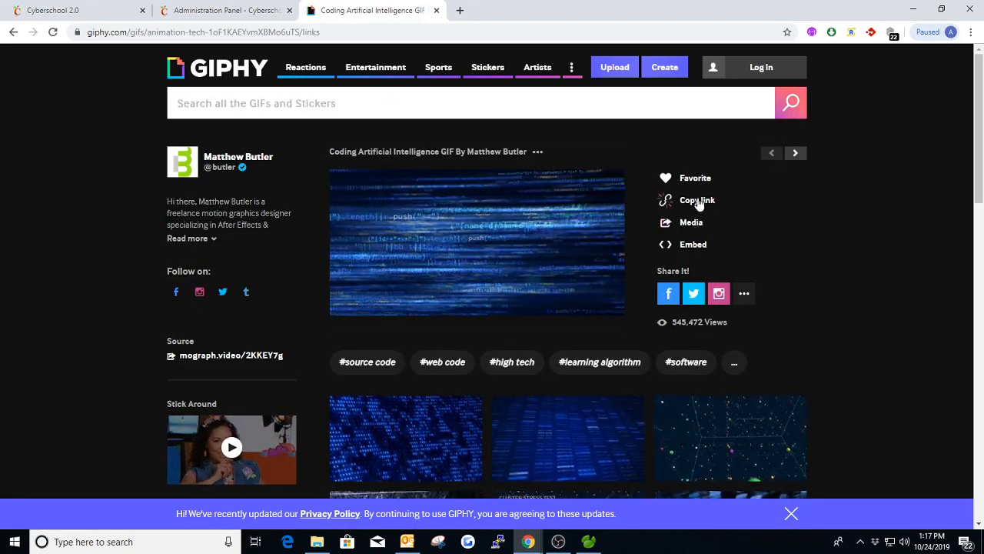
{"action": "left_click", "coordinate": [691, 223]}
{"action": "left_click", "coordinate": [480, 246]}
{"action": "key", "text": "ctrl+c"}
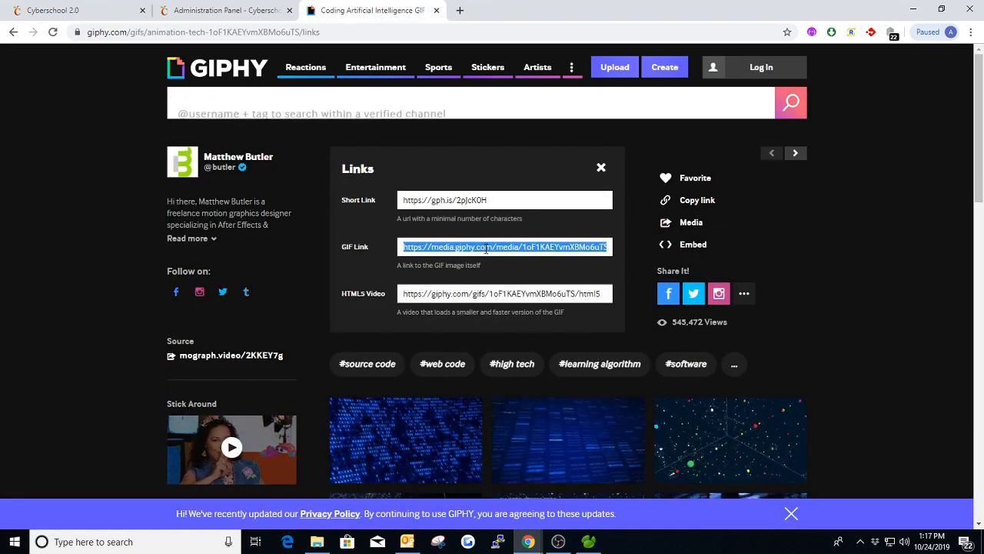
Return to the Cyberschool settings, replace the Background Image path with the copied GIF link, save, and check the background on the homepage.
{"action": "left_click", "coordinate": [88, 10]}
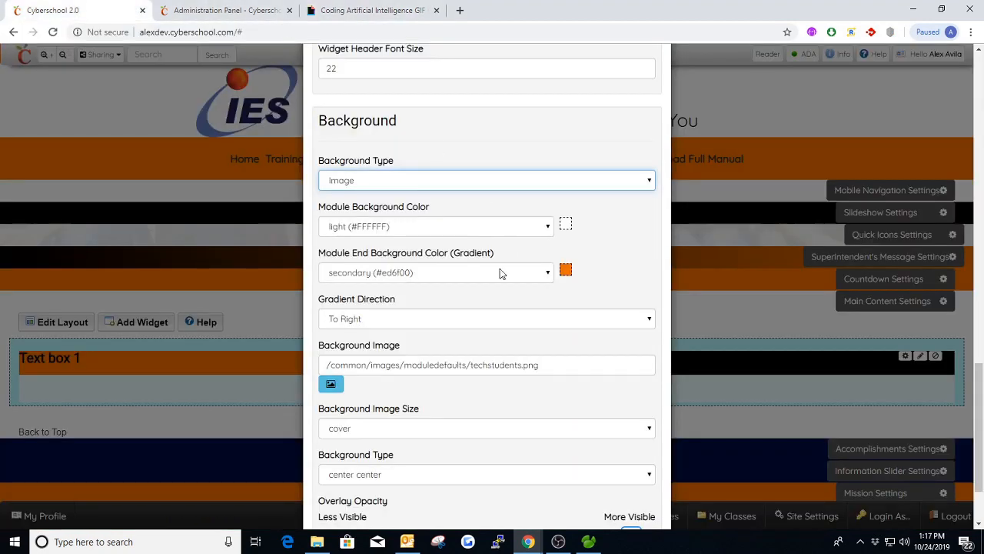
{"action": "left_click_drag", "start_coordinate": [568, 370], "coordinate": [324, 360]}
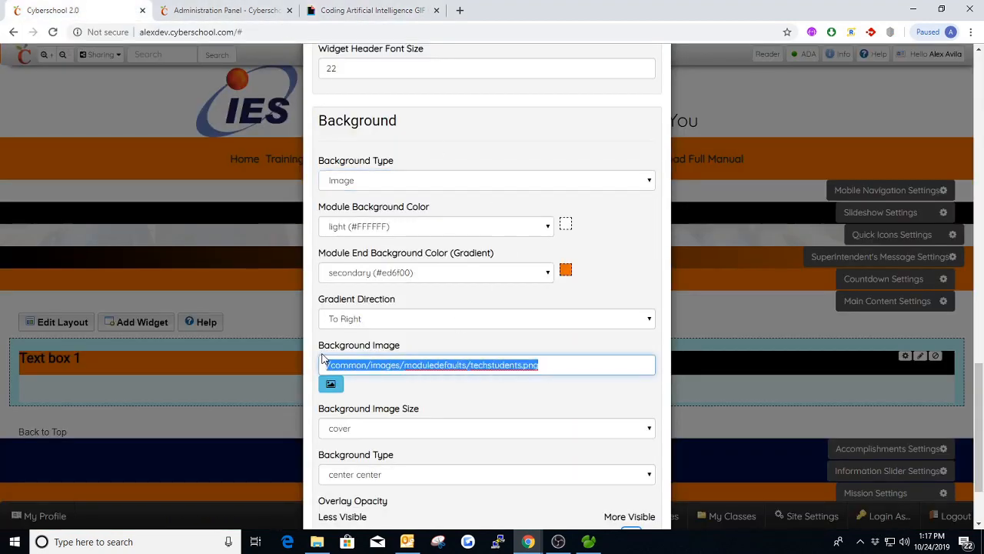
{"action": "key", "text": "ctrl+v"}
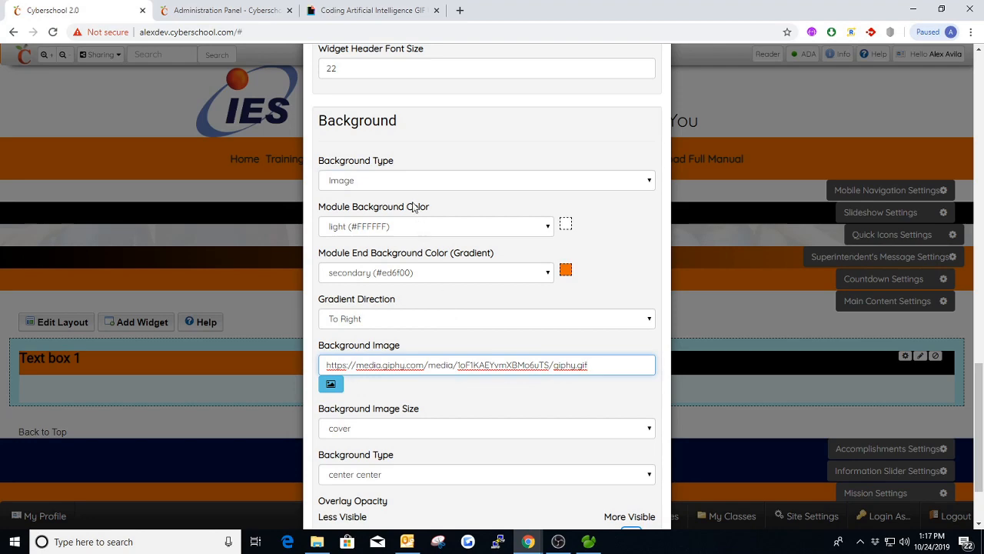
{"action": "scroll", "coordinate": [398, 308], "scroll_direction": "down", "scroll_amount": 2}
{"action": "left_click", "coordinate": [331, 482]}
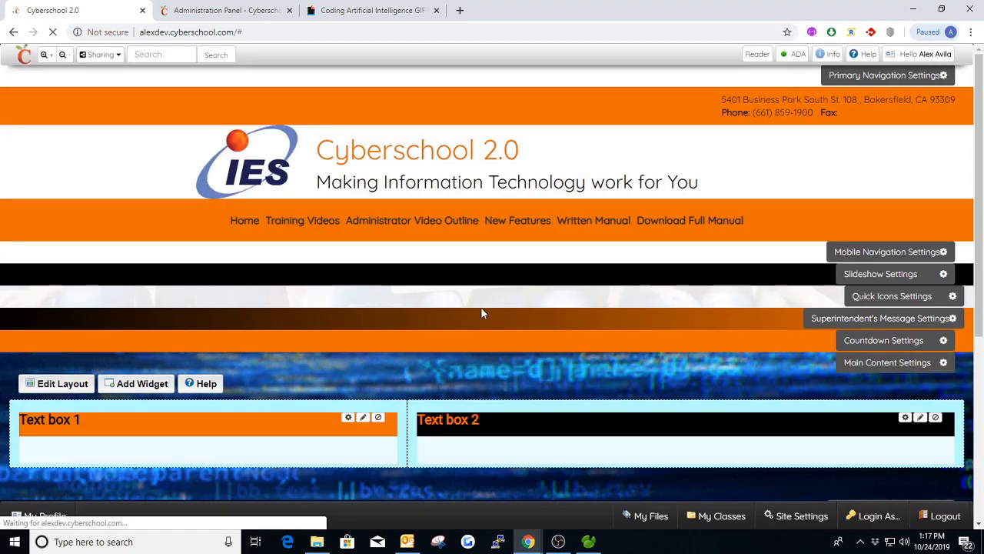
{"action": "scroll", "coordinate": [478, 292], "scroll_direction": "down", "scroll_amount": 3}
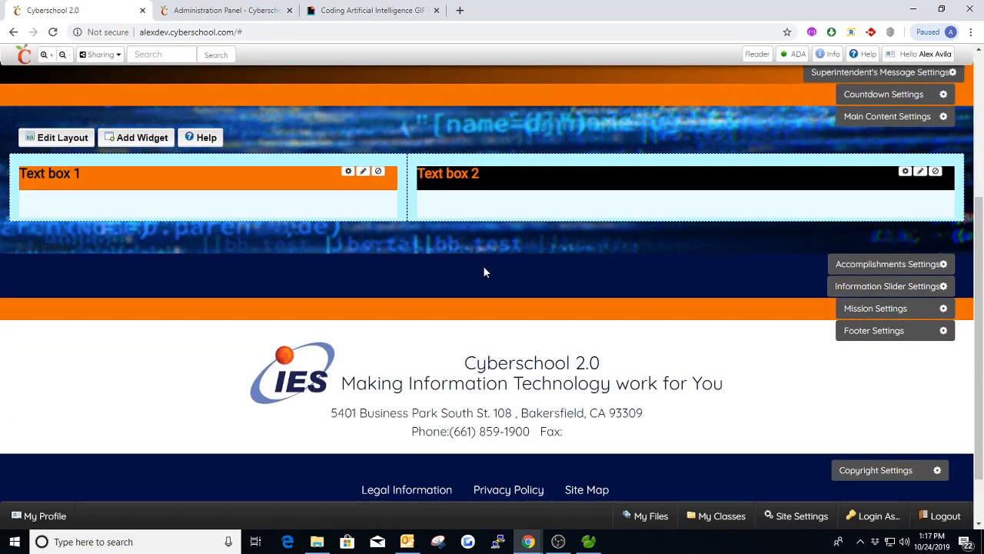
{"action": "scroll", "coordinate": [483, 270], "scroll_direction": "up", "scroll_amount": 1}
{"action": "scroll", "coordinate": [454, 269], "scroll_direction": "up", "scroll_amount": 1}
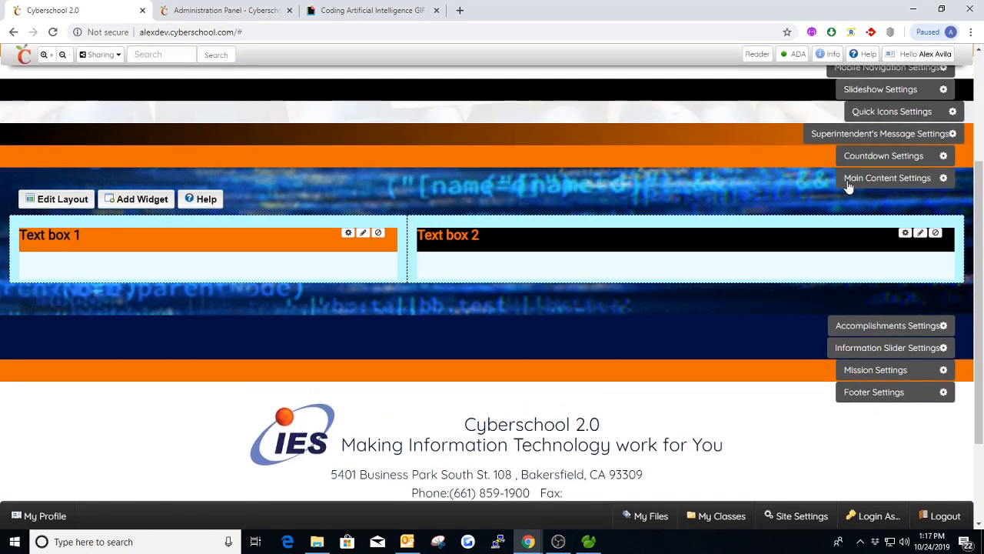
{"action": "scroll", "coordinate": [531, 208], "scroll_direction": "up", "scroll_amount": 2}
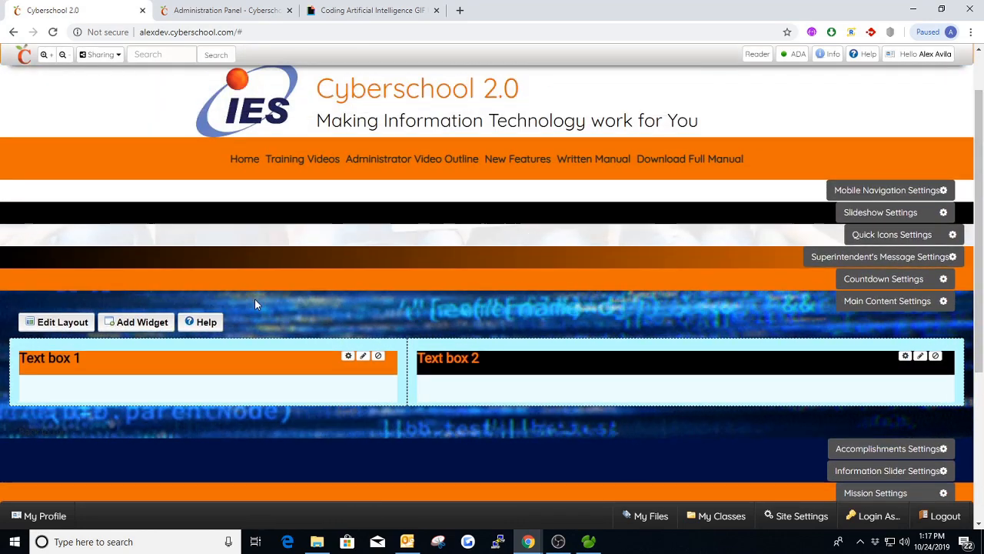
{"action": "scroll", "coordinate": [474, 283], "scroll_direction": "down", "scroll_amount": 1}
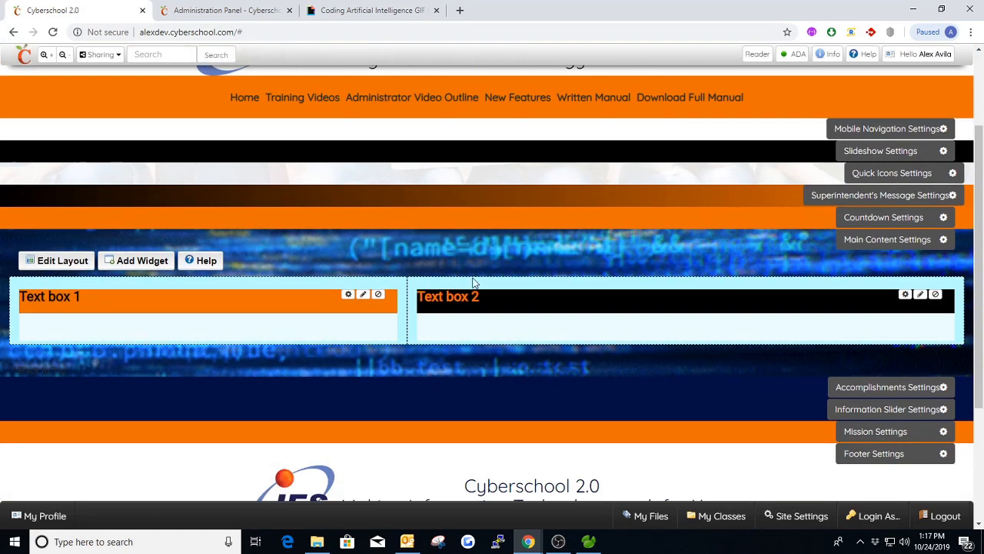
Set the Main Content module's Background Image Size to auto, save, and check the background on the homepage.
{"action": "left_click", "coordinate": [858, 240]}
{"action": "left_click", "coordinate": [347, 90]}
{"action": "scroll", "coordinate": [511, 206], "scroll_direction": "down", "scroll_amount": 4}
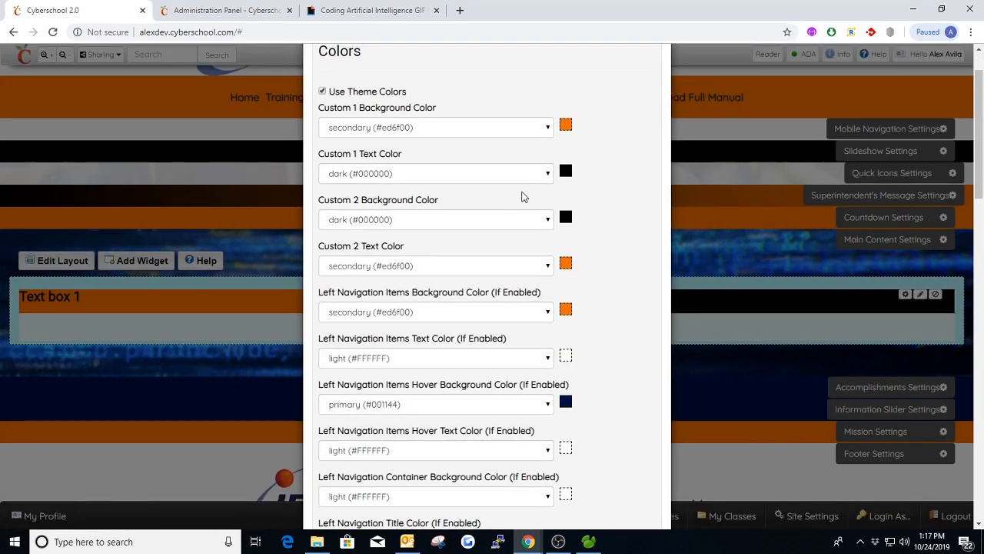
{"action": "scroll", "coordinate": [504, 216], "scroll_direction": "down", "scroll_amount": 15}
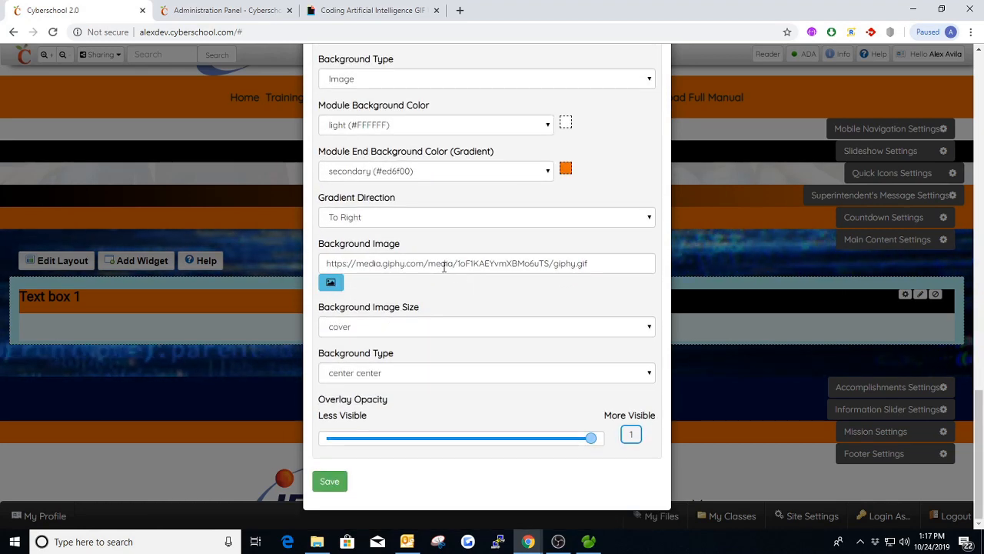
{"action": "left_click", "coordinate": [406, 328]}
{"action": "left_click", "coordinate": [338, 344]}
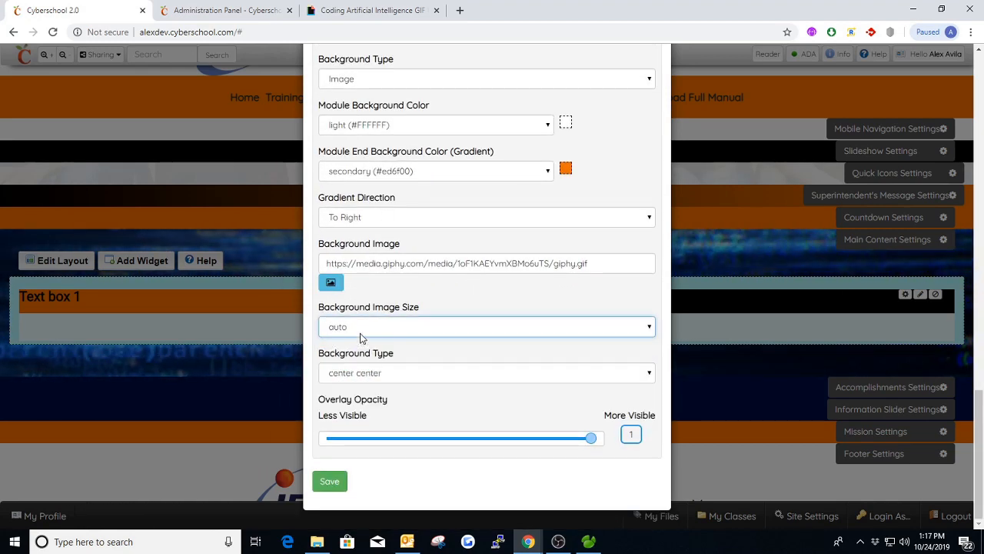
{"action": "left_click", "coordinate": [330, 482]}
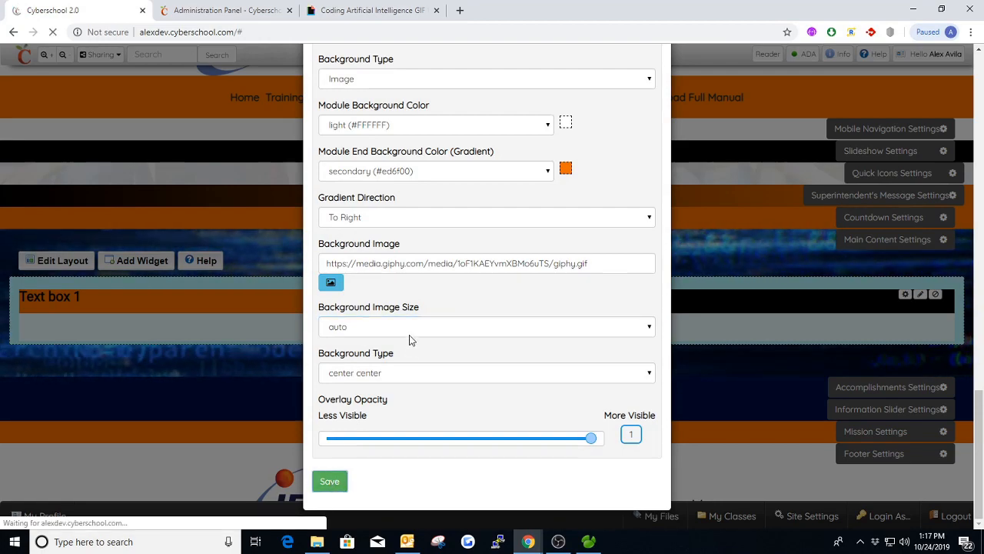
{"action": "scroll", "coordinate": [411, 326], "scroll_direction": "down", "scroll_amount": 3}
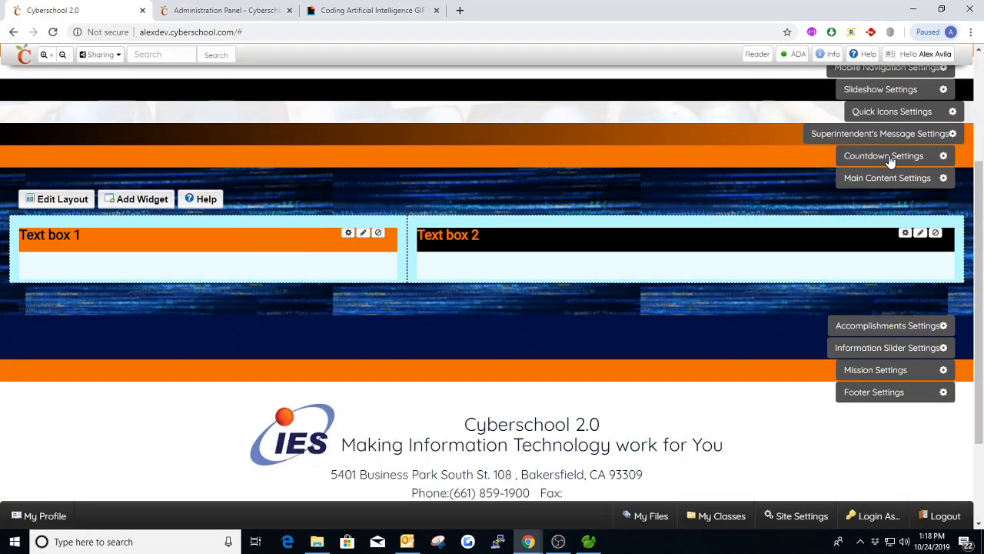
Set the Main Content module's Background Image Size to contain, save, and check the background on the homepage.
{"action": "left_click", "coordinate": [875, 180]}
{"action": "left_click", "coordinate": [345, 95]}
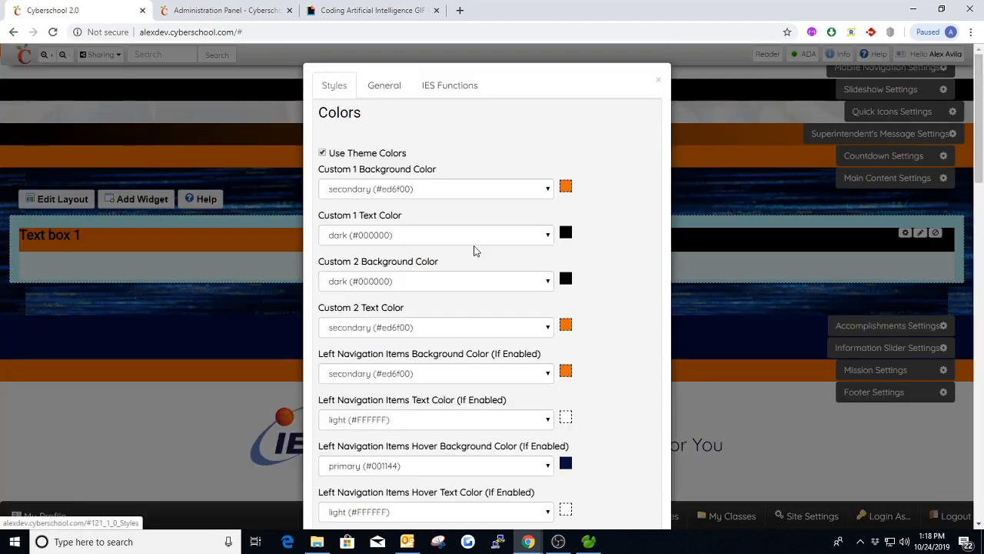
{"action": "scroll", "coordinate": [484, 269], "scroll_direction": "down", "scroll_amount": 3}
{"action": "scroll", "coordinate": [492, 275], "scroll_direction": "down", "scroll_amount": 15}
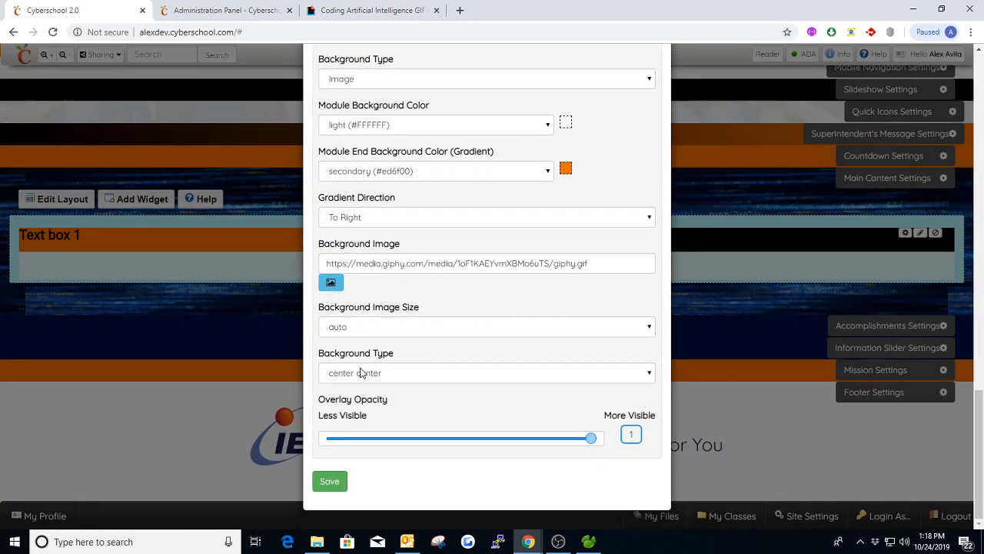
{"action": "left_click", "coordinate": [392, 331]}
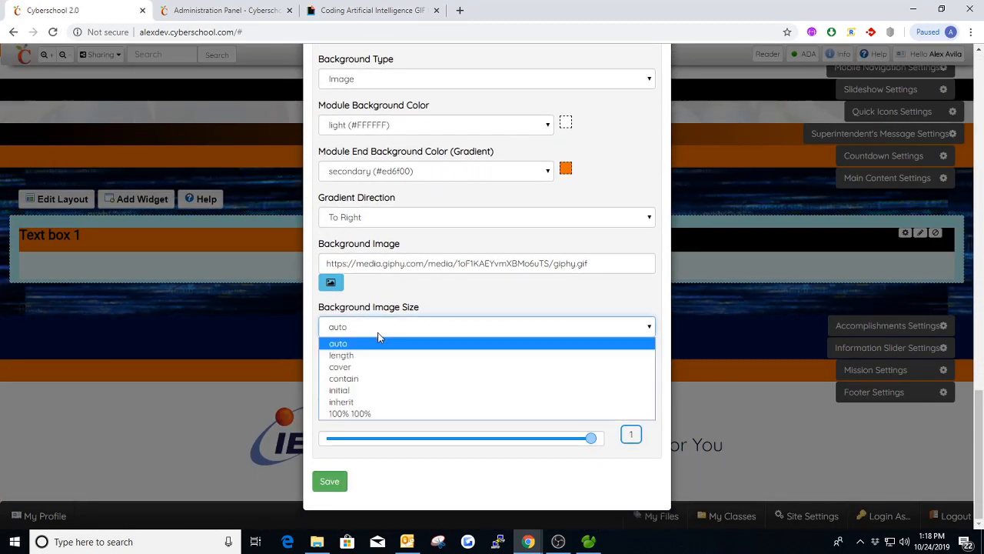
{"action": "left_click", "coordinate": [356, 377]}
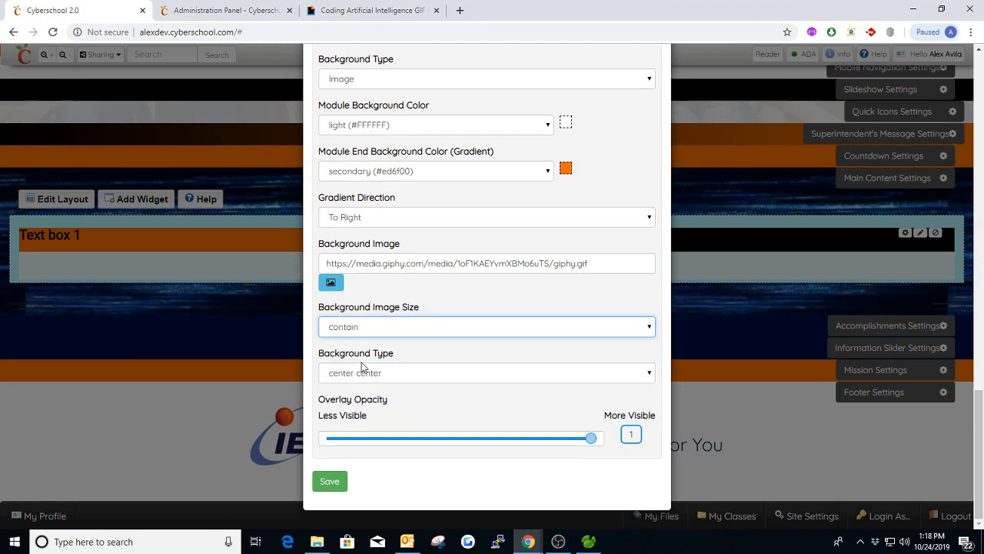
{"action": "left_click", "coordinate": [326, 483]}
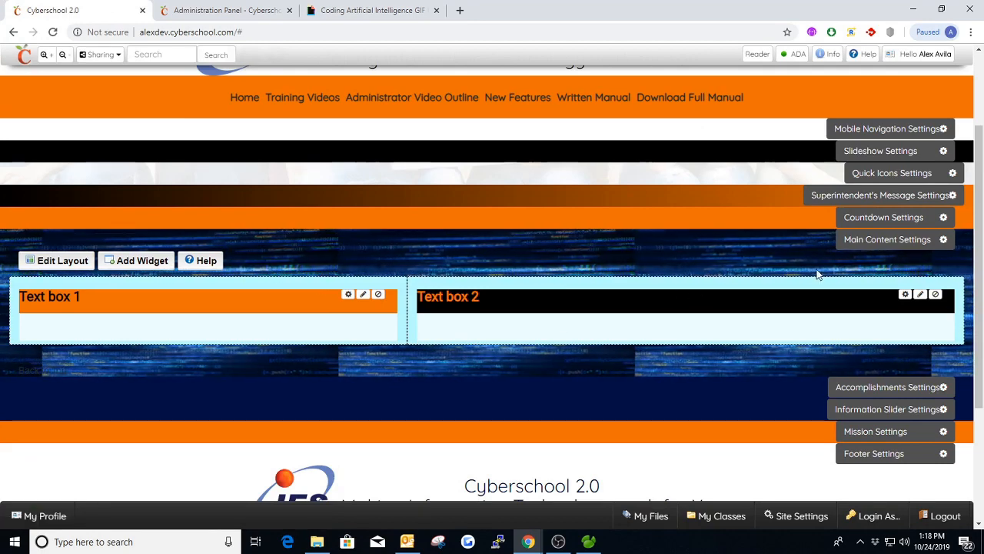
Change the Main Content module's Background Image Size to 100% 100%, save, and check how the background fills the section.
{"action": "left_click", "coordinate": [894, 243]}
{"action": "left_click", "coordinate": [340, 86]}
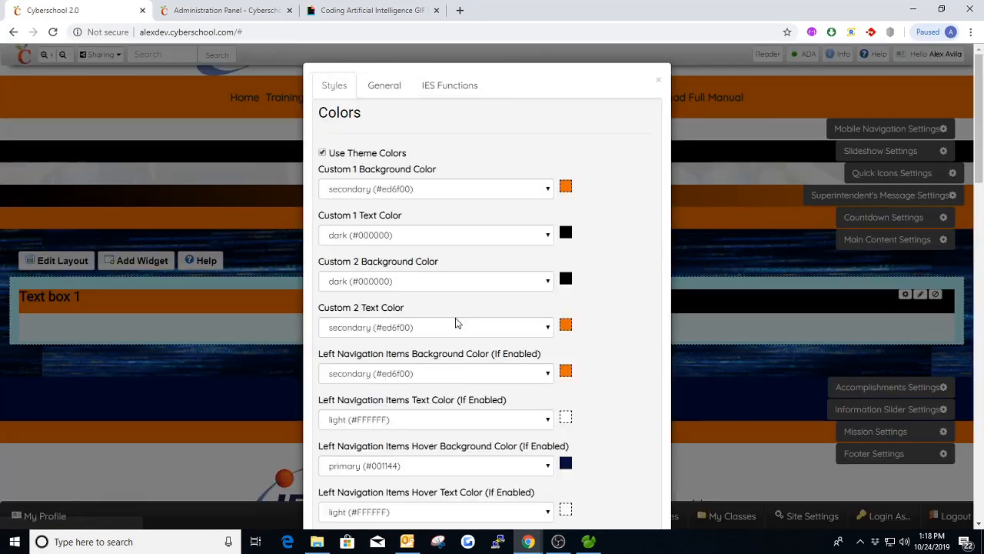
{"action": "scroll", "coordinate": [456, 323], "scroll_direction": "down", "scroll_amount": 4}
{"action": "scroll", "coordinate": [456, 322], "scroll_direction": "down", "scroll_amount": 10}
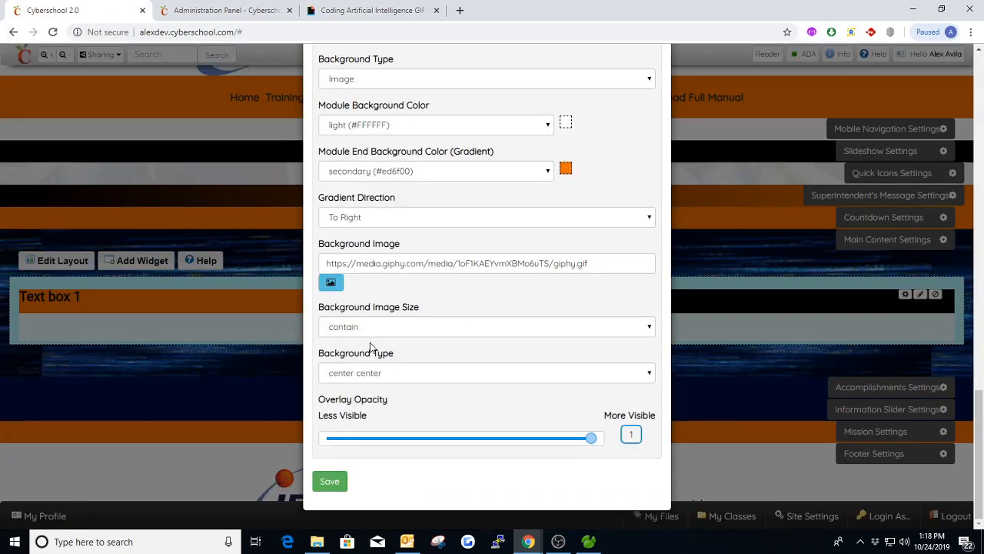
{"action": "left_click", "coordinate": [394, 327]}
{"action": "left_click", "coordinate": [364, 413]}
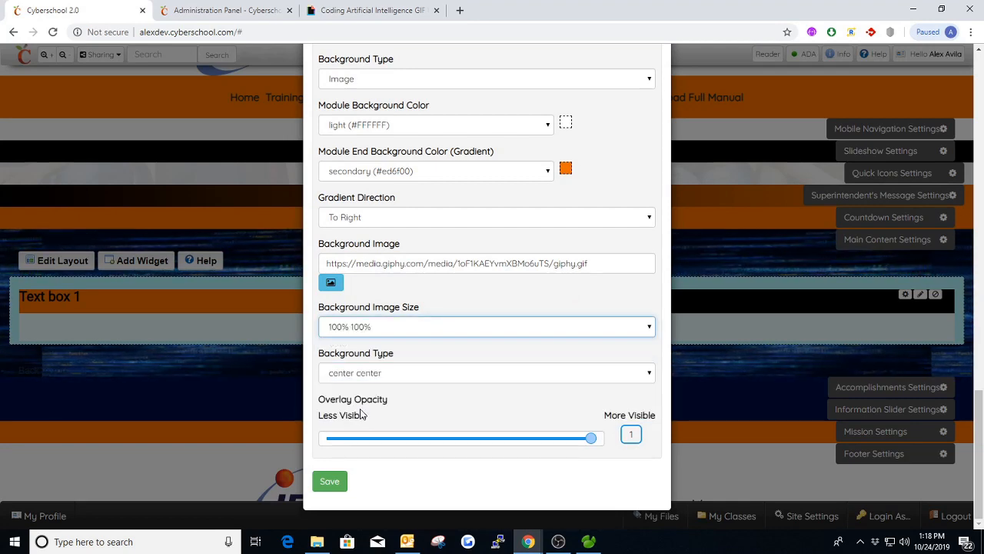
{"action": "left_click", "coordinate": [334, 481]}
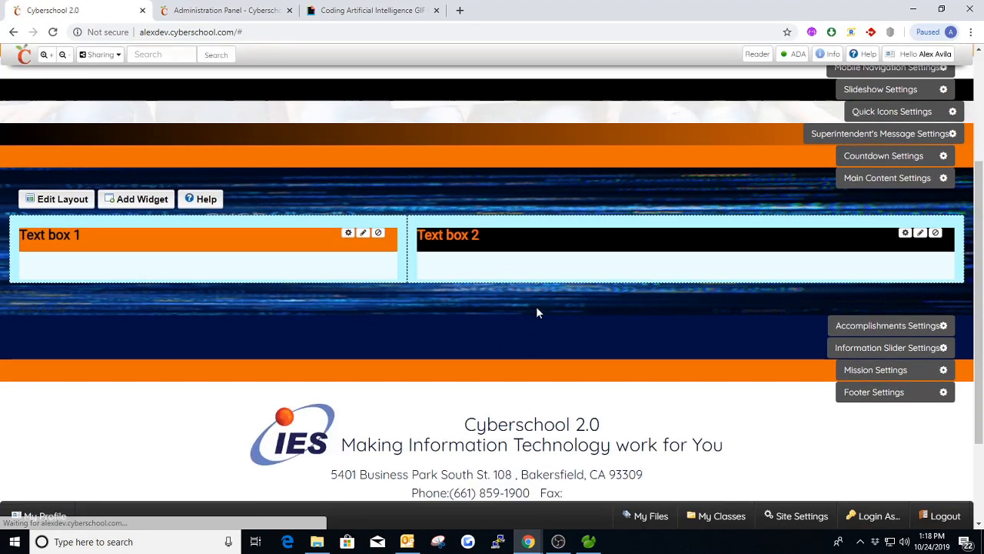
Set the Main Content module's Background Image Size to initial, save, and check the background on the homepage.
{"action": "left_click", "coordinate": [861, 180]}
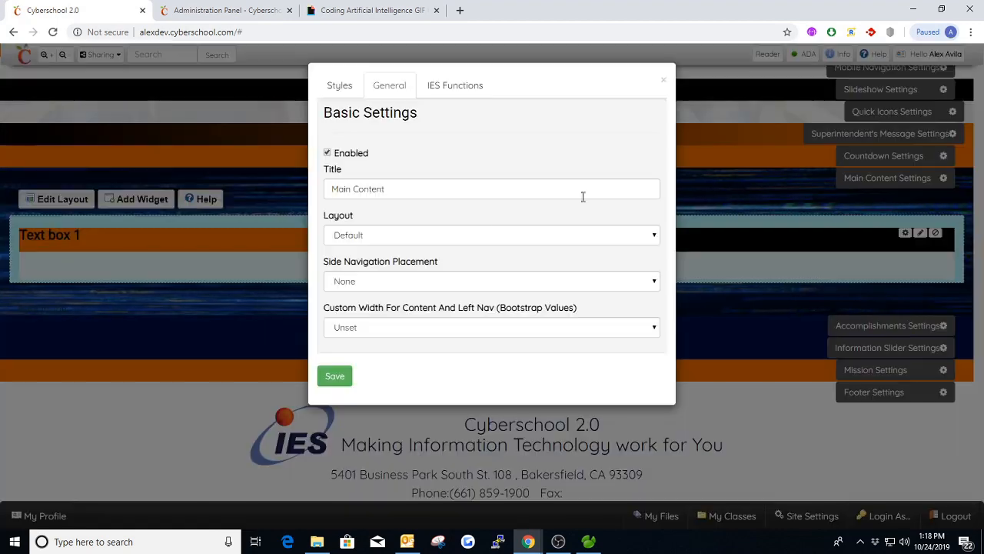
{"action": "left_click", "coordinate": [340, 86]}
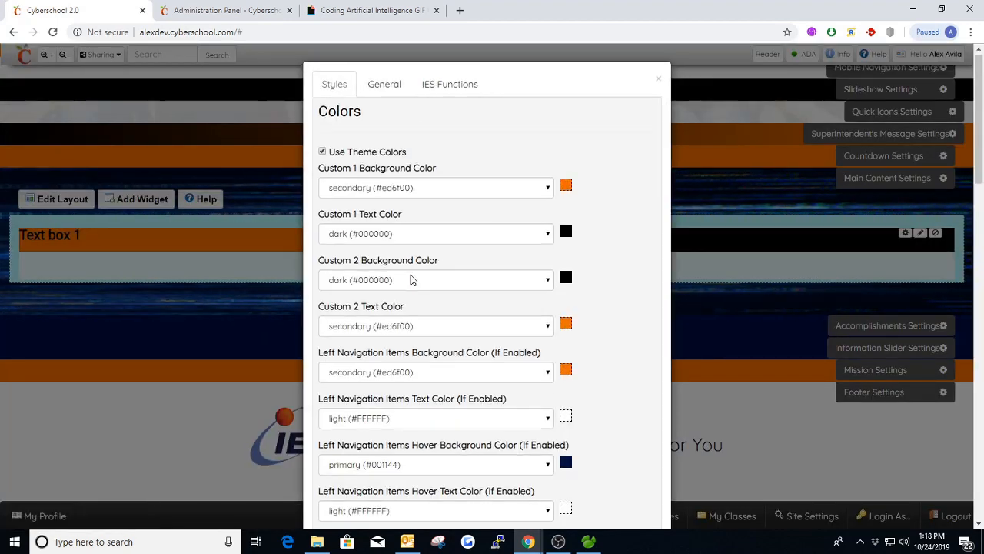
{"action": "scroll", "coordinate": [399, 275], "scroll_direction": "down", "scroll_amount": 3}
{"action": "scroll", "coordinate": [399, 275], "scroll_direction": "down", "scroll_amount": 9}
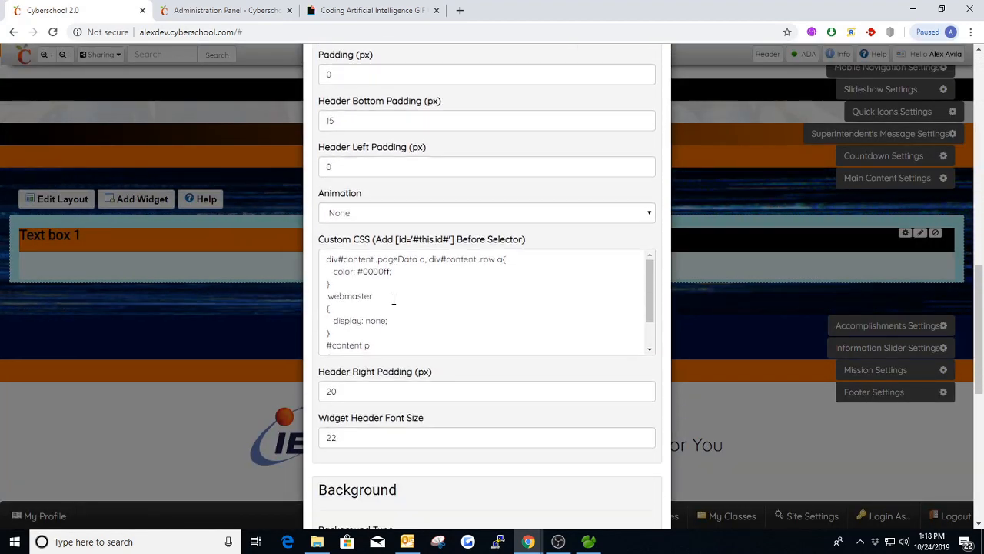
{"action": "scroll", "coordinate": [377, 265], "scroll_direction": "down", "scroll_amount": 6}
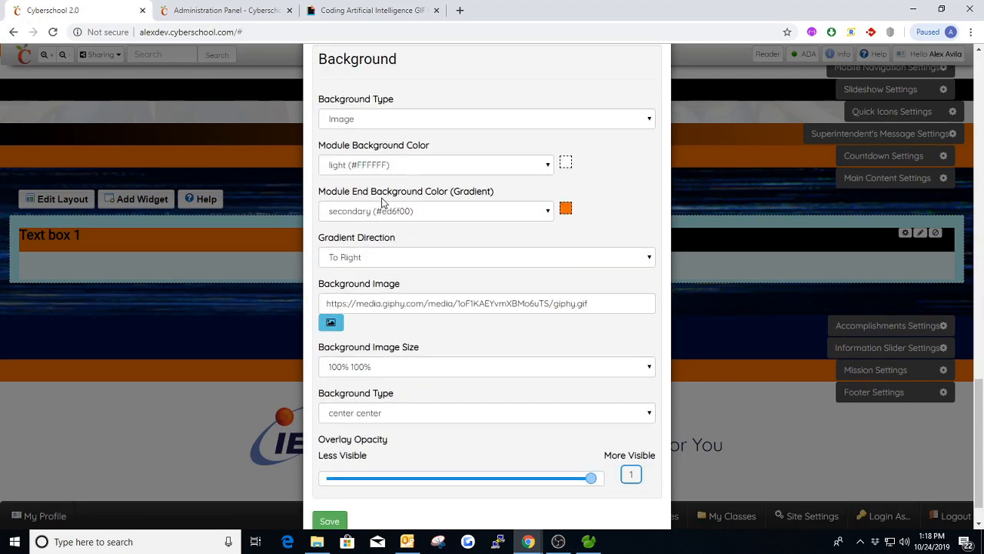
{"action": "left_click", "coordinate": [377, 366]}
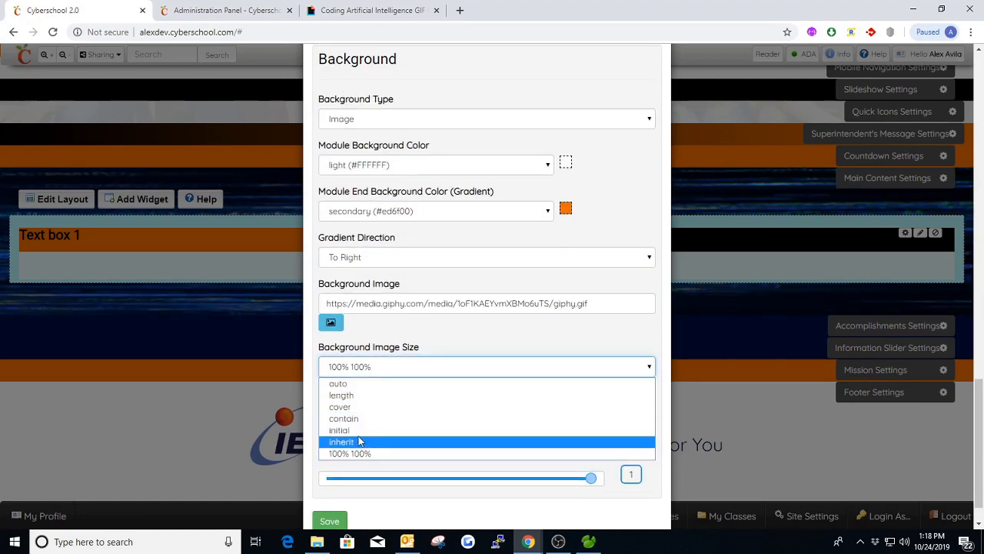
{"action": "left_click", "coordinate": [370, 437]}
{"action": "scroll", "coordinate": [370, 435], "scroll_direction": "down", "scroll_amount": 1}
{"action": "left_click", "coordinate": [332, 479]}
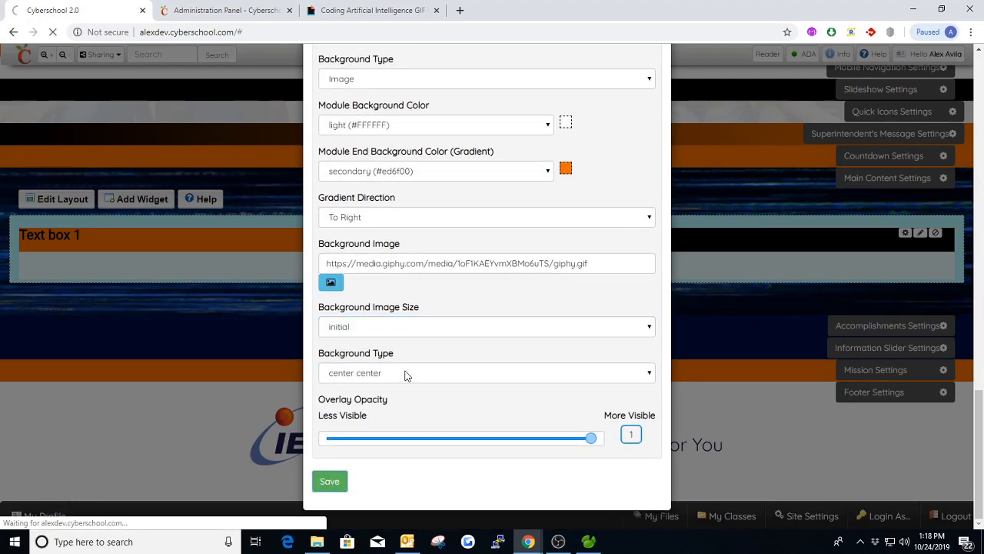
{"action": "scroll", "coordinate": [450, 329], "scroll_direction": "down", "scroll_amount": 3}
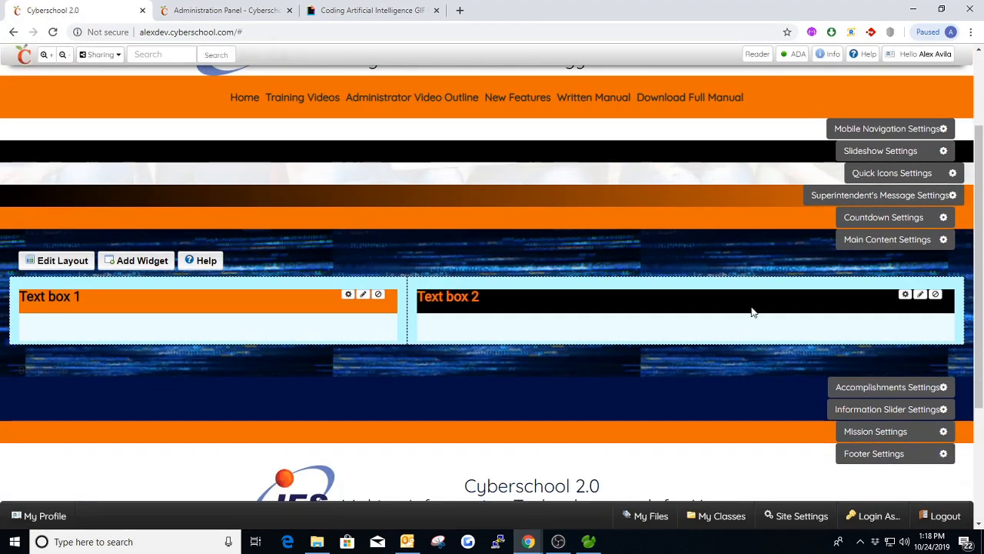
Clear the GIF link from the Background Image field in the Main Content module's style settings.
{"action": "left_click", "coordinate": [877, 240]}
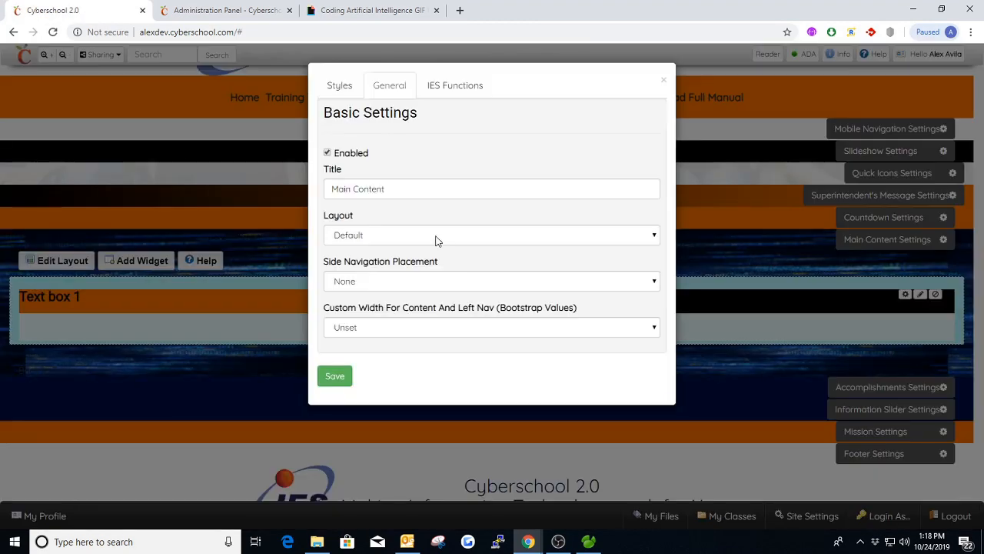
{"action": "left_click", "coordinate": [339, 86]}
{"action": "scroll", "coordinate": [393, 286], "scroll_direction": "down", "scroll_amount": 8}
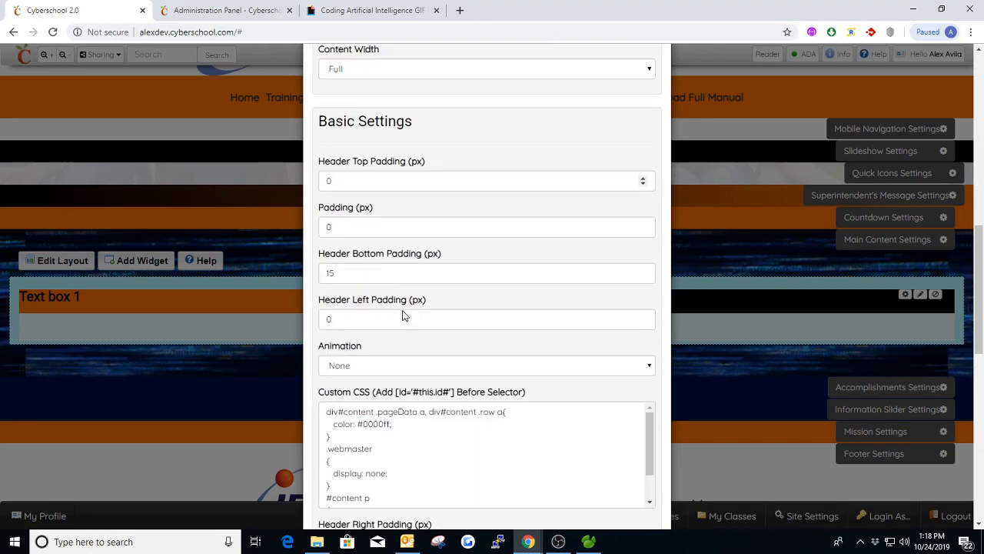
{"action": "scroll", "coordinate": [414, 358], "scroll_direction": "down", "scroll_amount": 9}
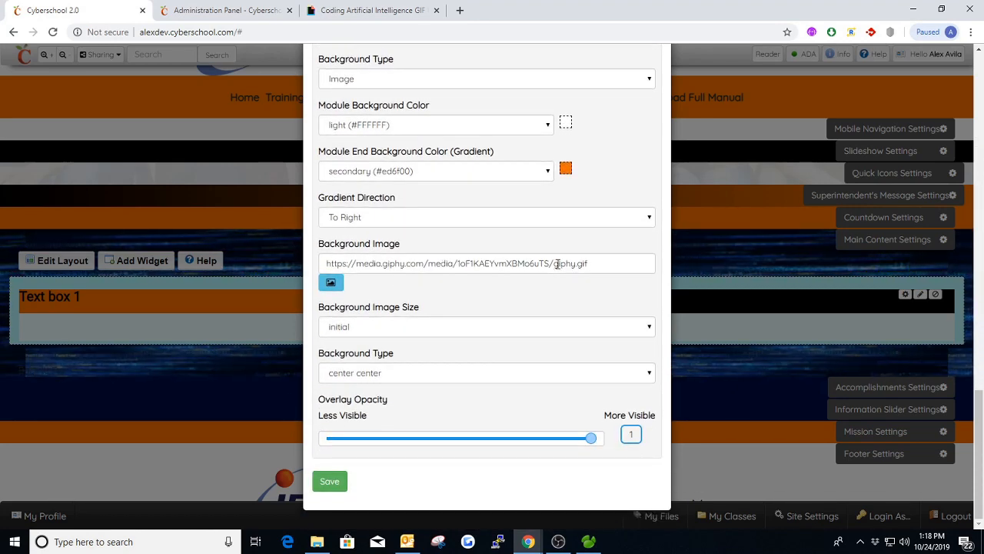
{"action": "left_click_drag", "start_coordinate": [602, 263], "coordinate": [324, 263]}
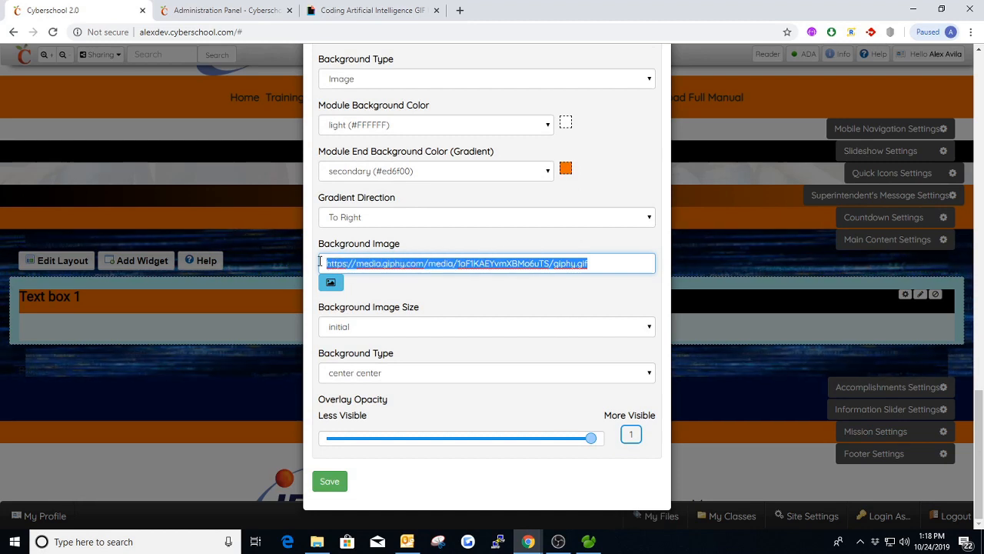
{"action": "key", "text": "BackSpace"}
Set the Main Content module's Background Type to Solid Color, save, and check the section on the homepage.
{"action": "scroll", "coordinate": [355, 143], "scroll_direction": "up", "scroll_amount": 1}
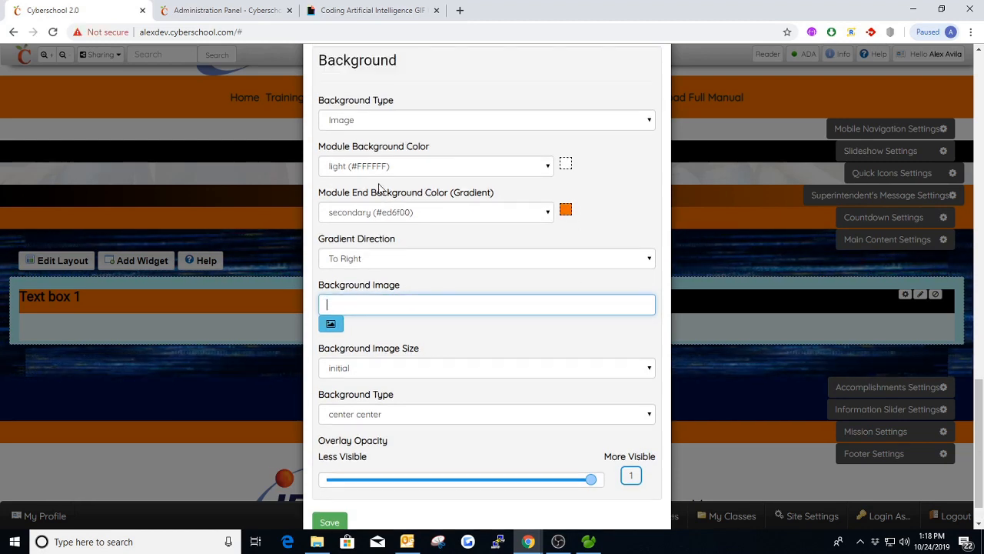
{"action": "left_click", "coordinate": [355, 144]}
{"action": "left_click", "coordinate": [339, 157]}
{"action": "left_click", "coordinate": [358, 143]}
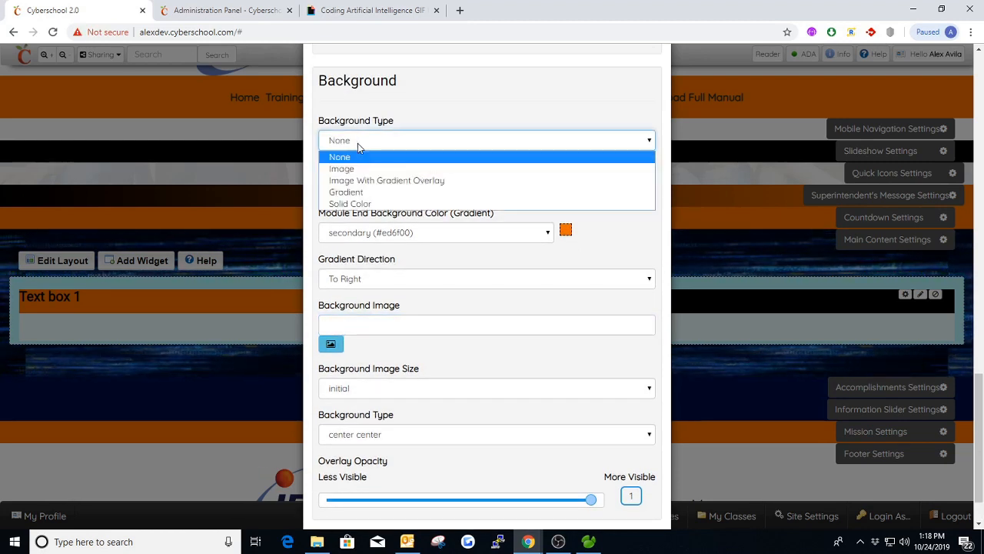
{"action": "left_click", "coordinate": [350, 204]}
{"action": "scroll", "coordinate": [406, 292], "scroll_direction": "down", "scroll_amount": 1}
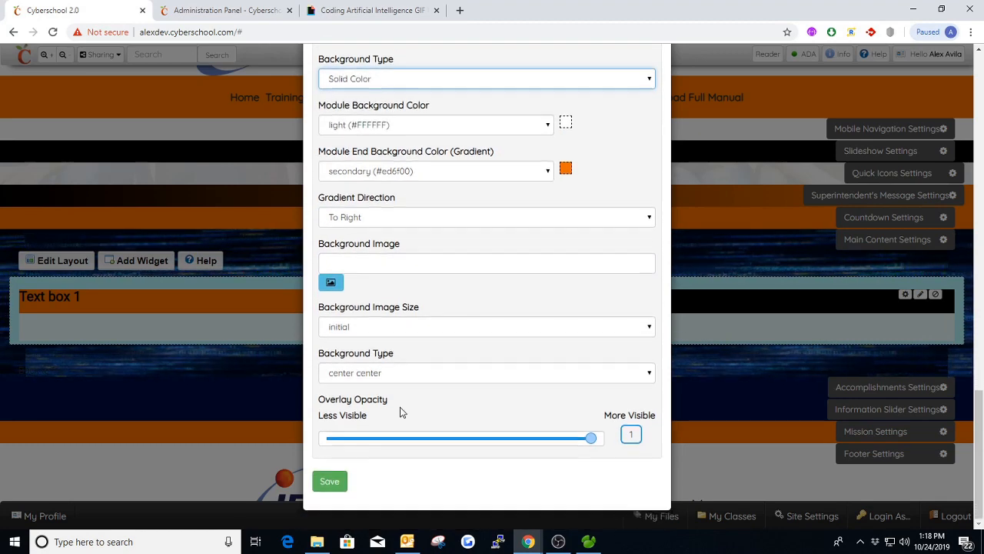
{"action": "left_click", "coordinate": [329, 480]}
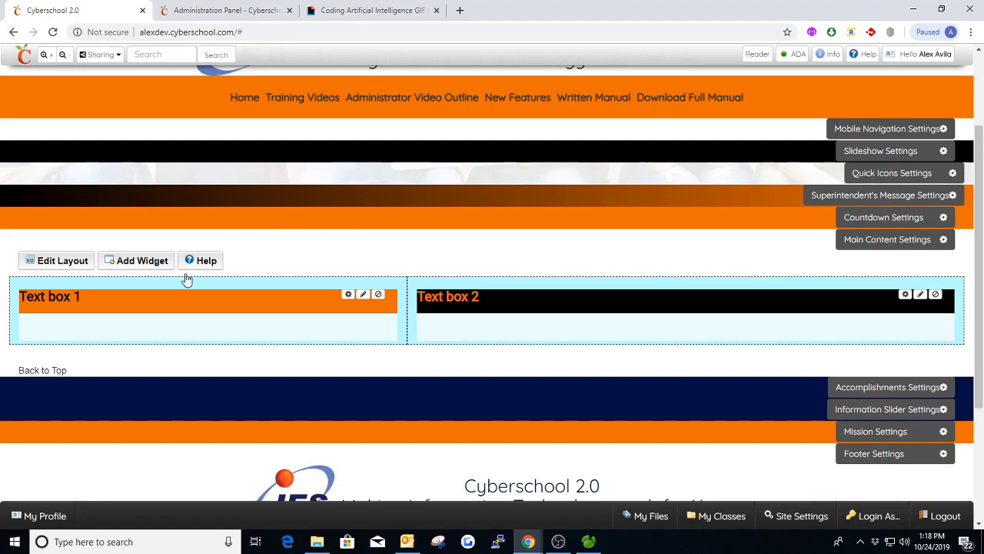
{"action": "scroll", "coordinate": [454, 223], "scroll_direction": "down", "scroll_amount": 1}
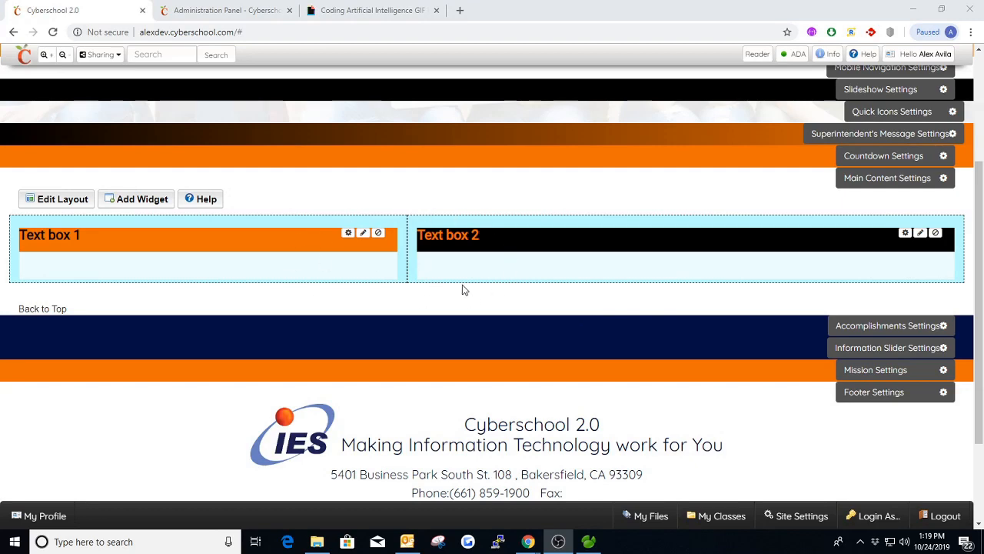
{"action": "scroll", "coordinate": [492, 291], "scroll_direction": "up", "scroll_amount": 1}
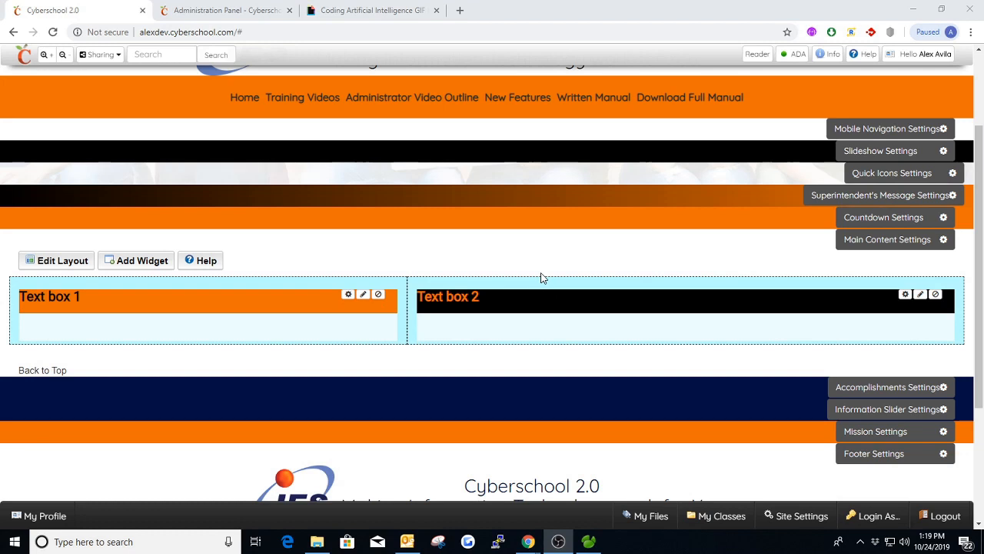
Close the GIF browser tab and delete the Text box 1 and Text box 2 widgets from the homepage.
{"action": "left_click", "coordinate": [436, 10]}
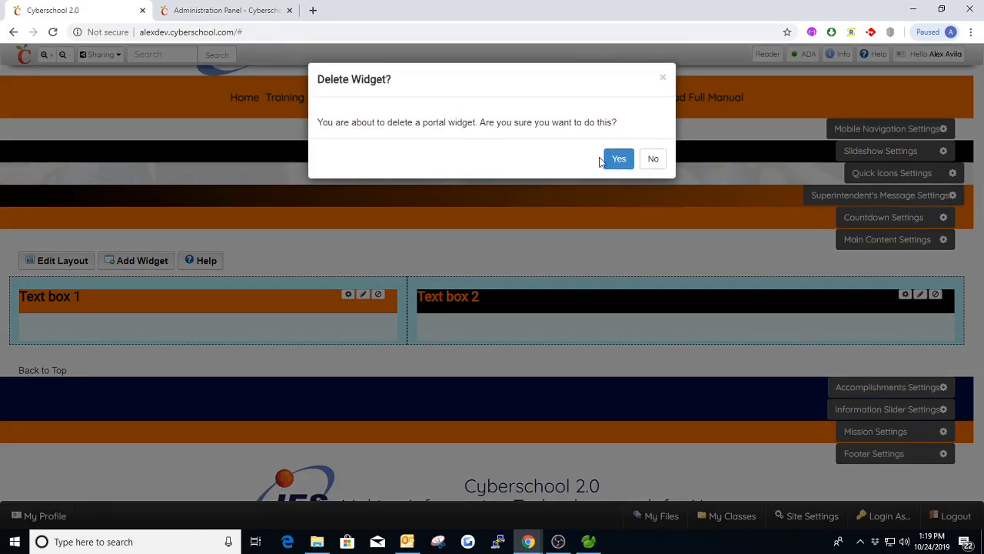
{"action": "left_click", "coordinate": [609, 159]}
{"action": "left_click", "coordinate": [936, 297]}
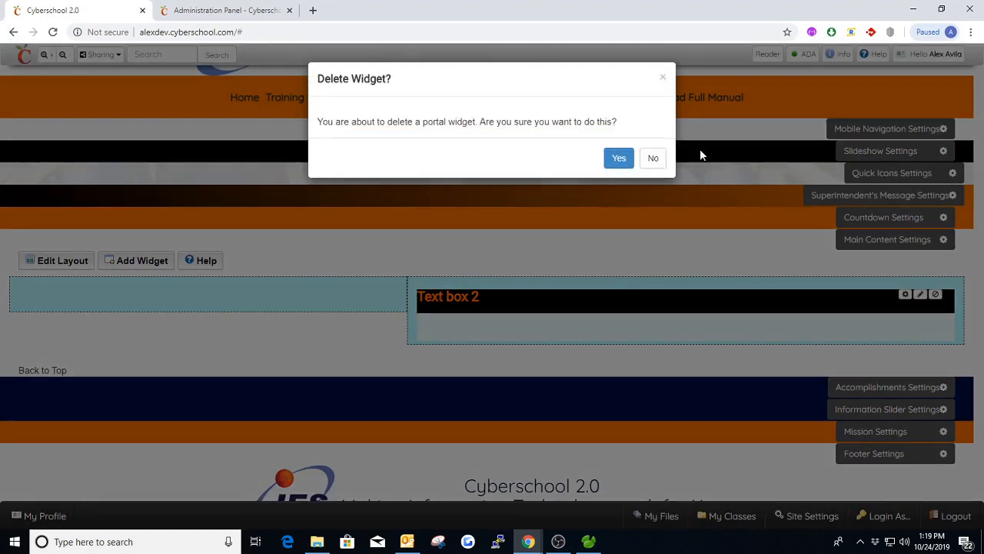
{"action": "left_click", "coordinate": [620, 158]}
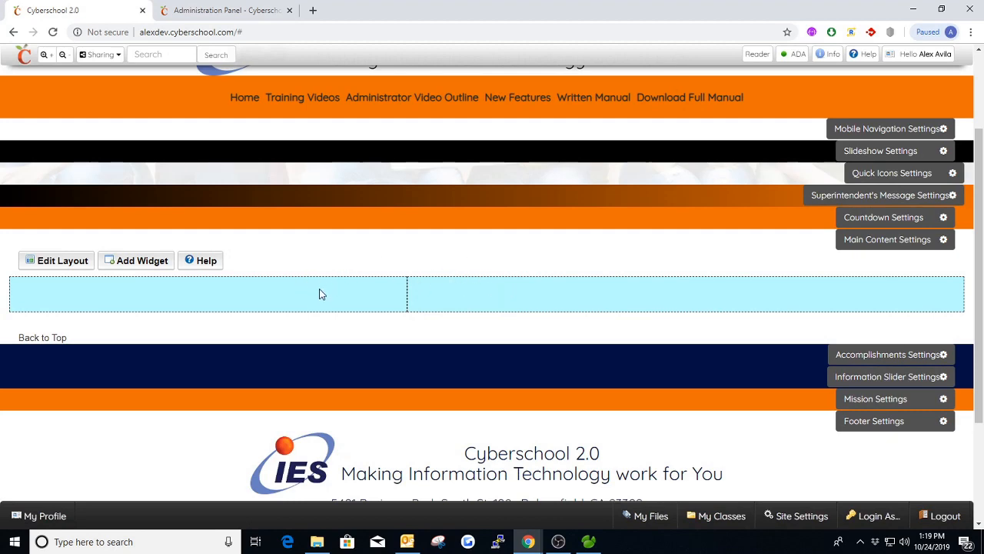
Log out of the site and log back in with the administrator account through Special Login.
{"action": "left_click", "coordinate": [917, 56]}
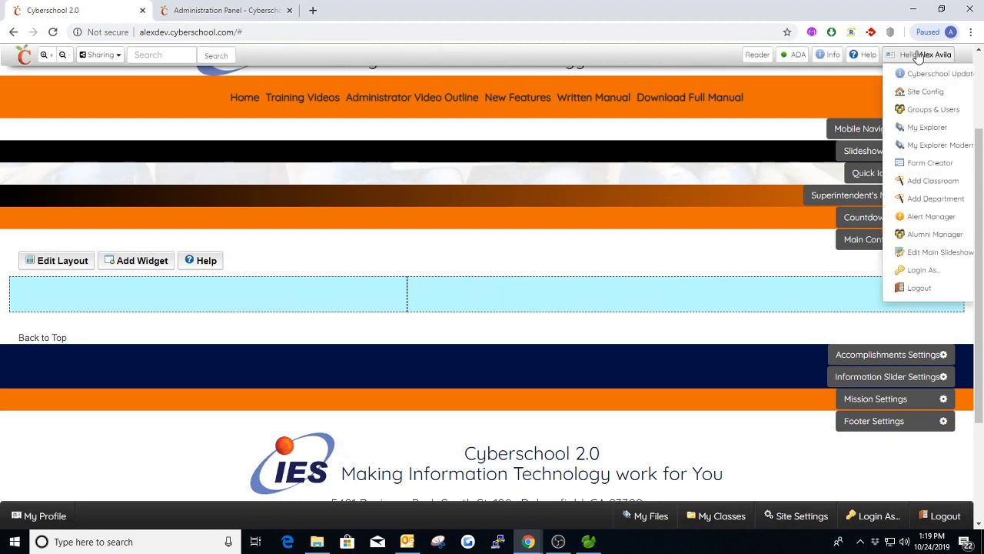
{"action": "left_click", "coordinate": [924, 289]}
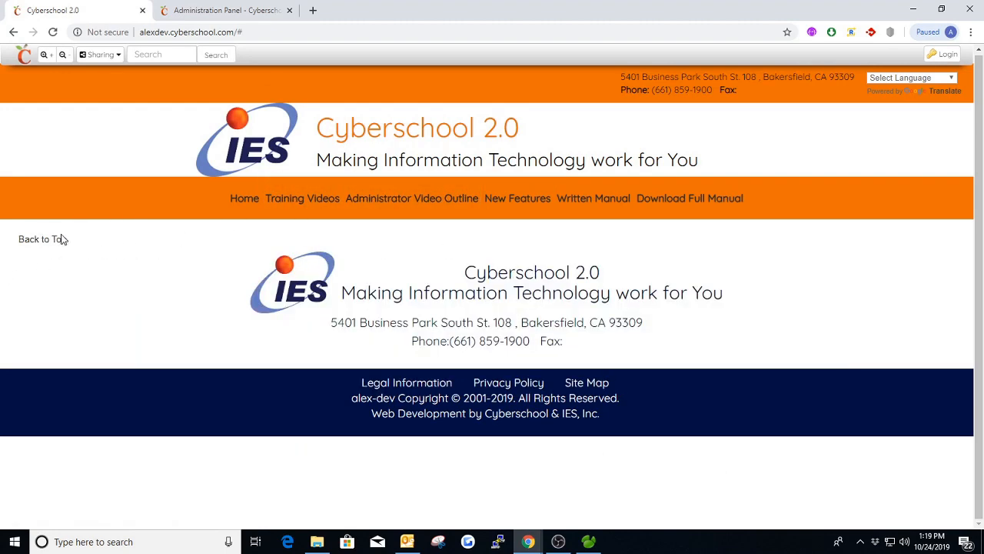
{"action": "left_click", "coordinate": [945, 54]}
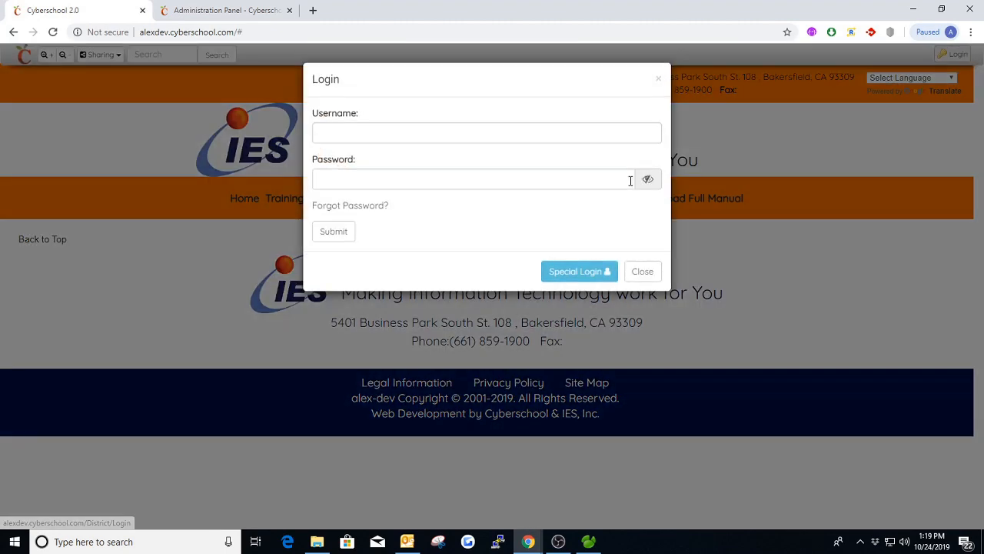
{"action": "left_click", "coordinate": [585, 271]}
{"action": "left_click", "coordinate": [374, 131]}
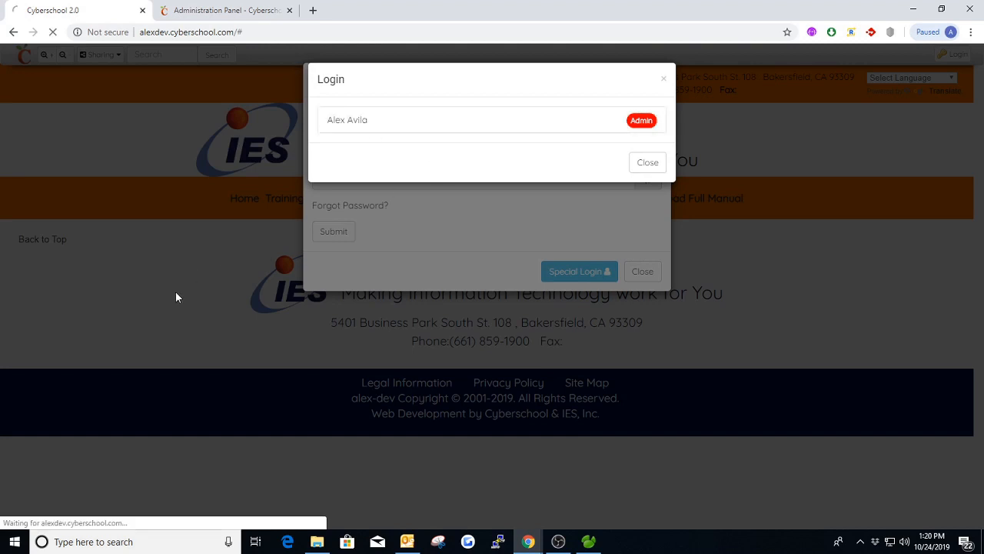
Change the main content area's layout to Maze and save it.
{"action": "scroll", "coordinate": [176, 292], "scroll_direction": "down", "scroll_amount": 2}
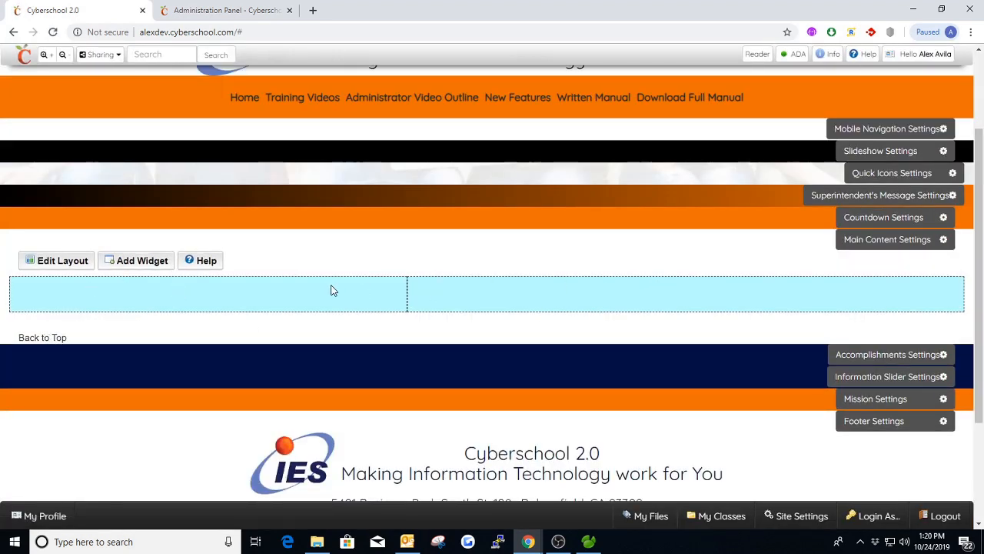
{"action": "left_click", "coordinate": [61, 261]}
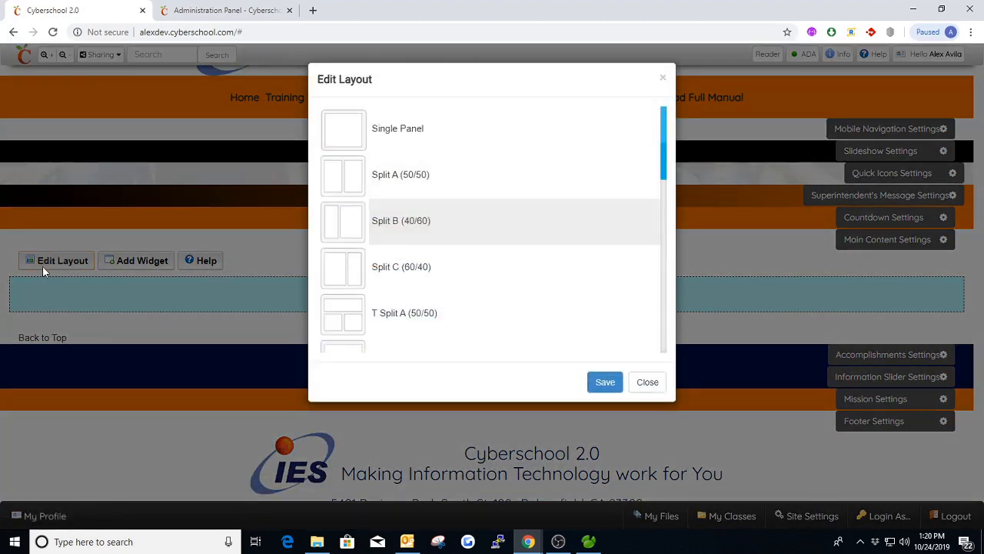
{"action": "left_click", "coordinate": [419, 132]}
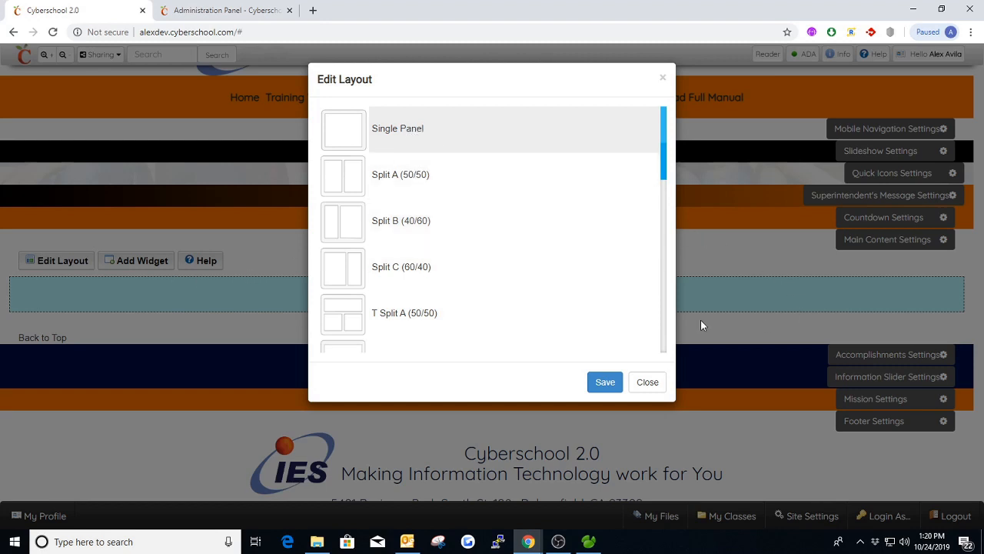
{"action": "scroll", "coordinate": [435, 162], "scroll_direction": "down", "scroll_amount": 4}
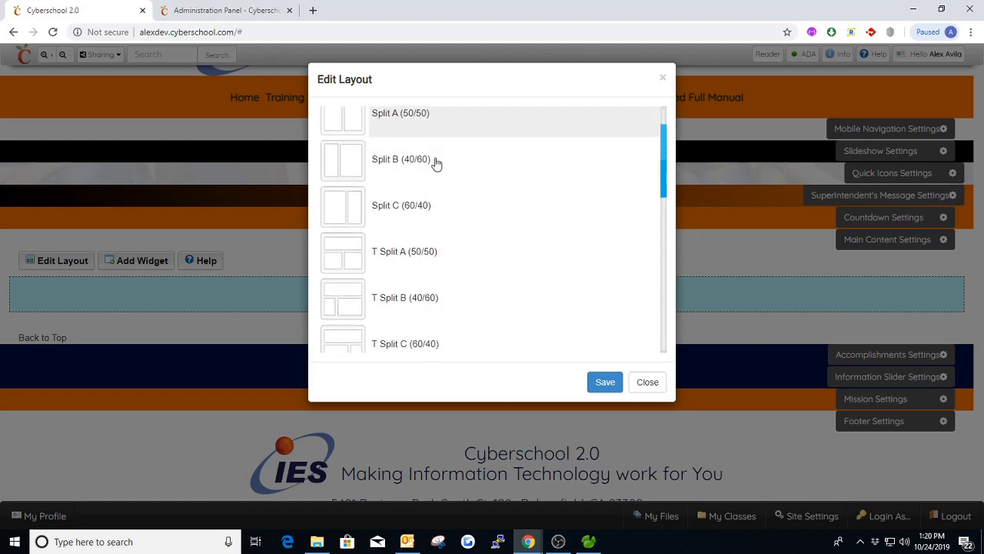
{"action": "scroll", "coordinate": [394, 223], "scroll_direction": "down", "scroll_amount": 5}
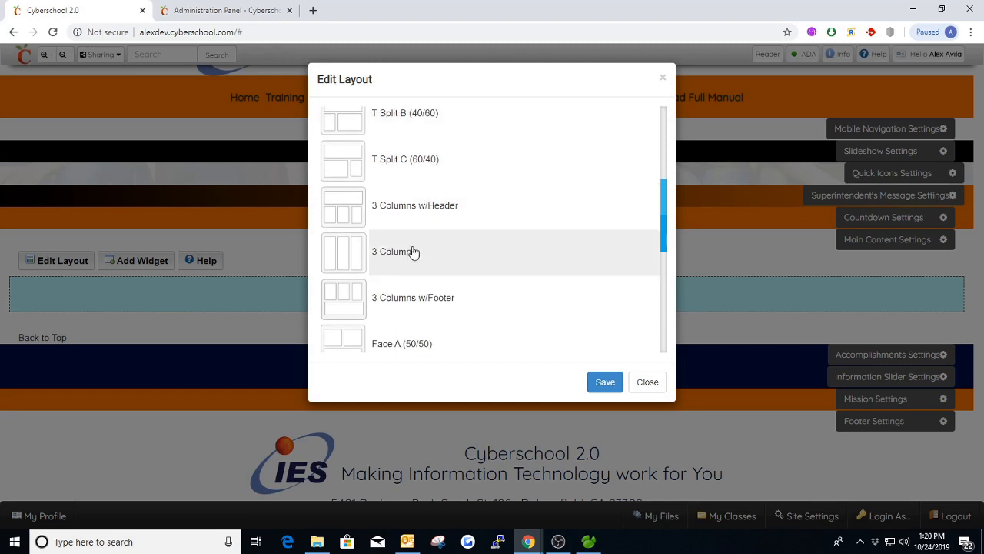
{"action": "scroll", "coordinate": [419, 220], "scroll_direction": "down", "scroll_amount": 5}
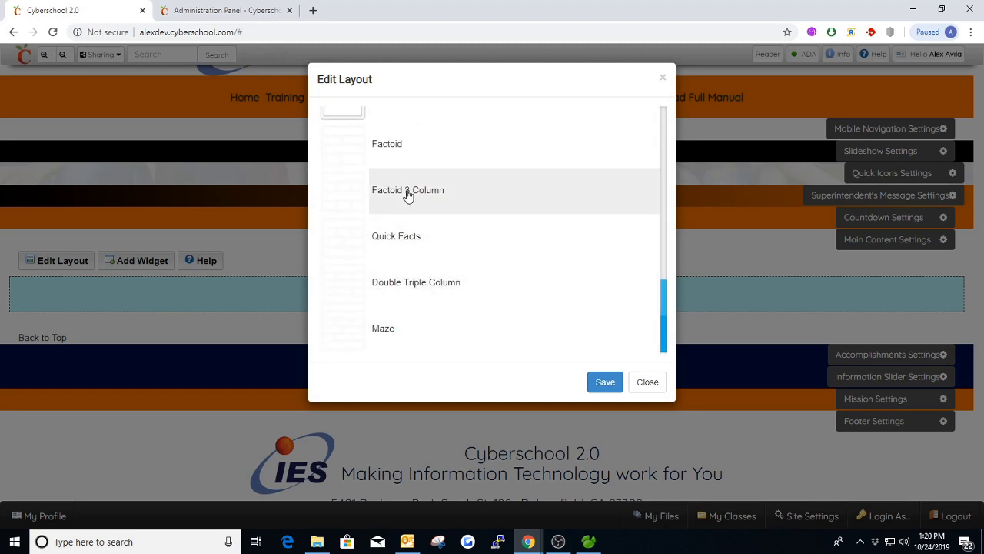
{"action": "left_click", "coordinate": [407, 328]}
{"action": "left_click", "coordinate": [602, 374]}
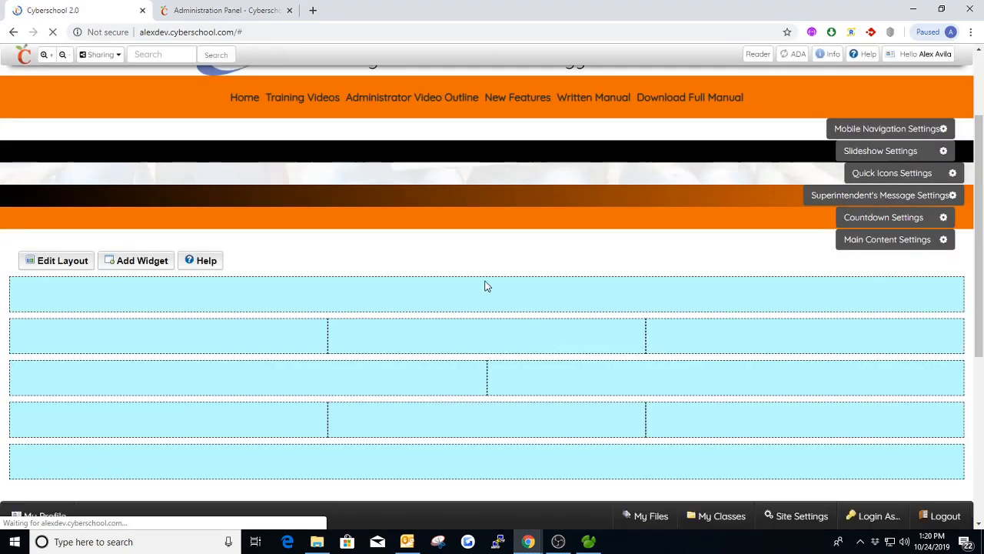
Change the main content area's layout to Single Panel and save it.
{"action": "scroll", "coordinate": [486, 285], "scroll_direction": "down", "scroll_amount": 1}
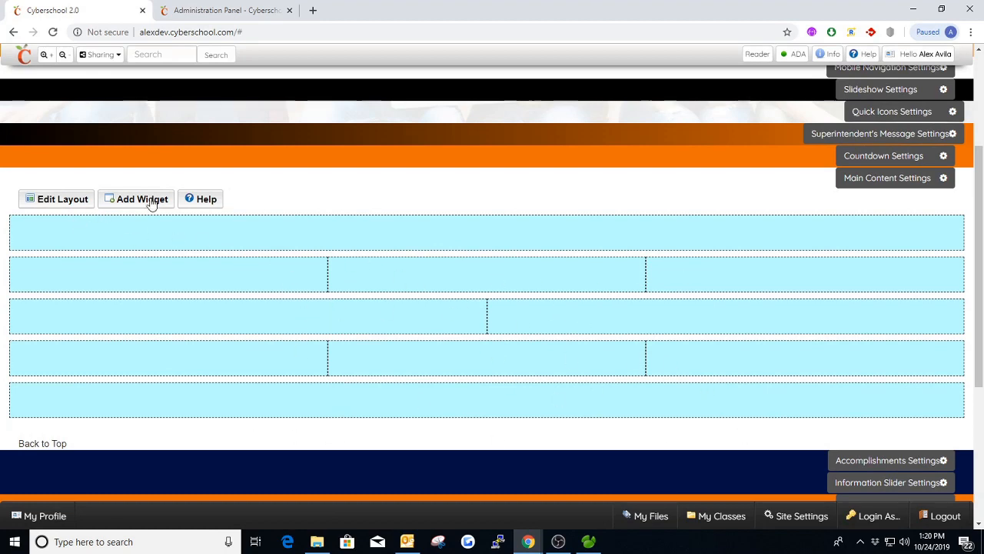
{"action": "left_click", "coordinate": [56, 203]}
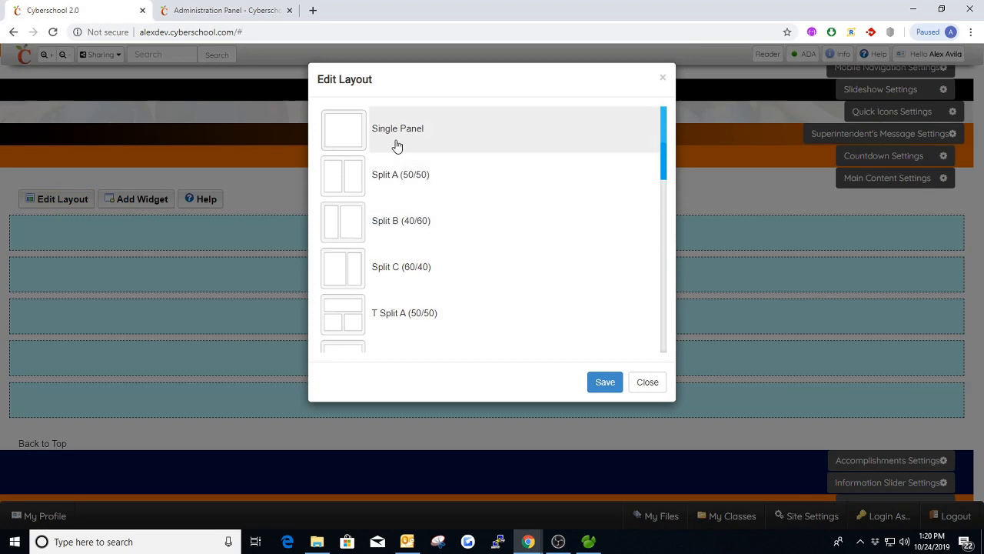
{"action": "left_click", "coordinate": [395, 146]}
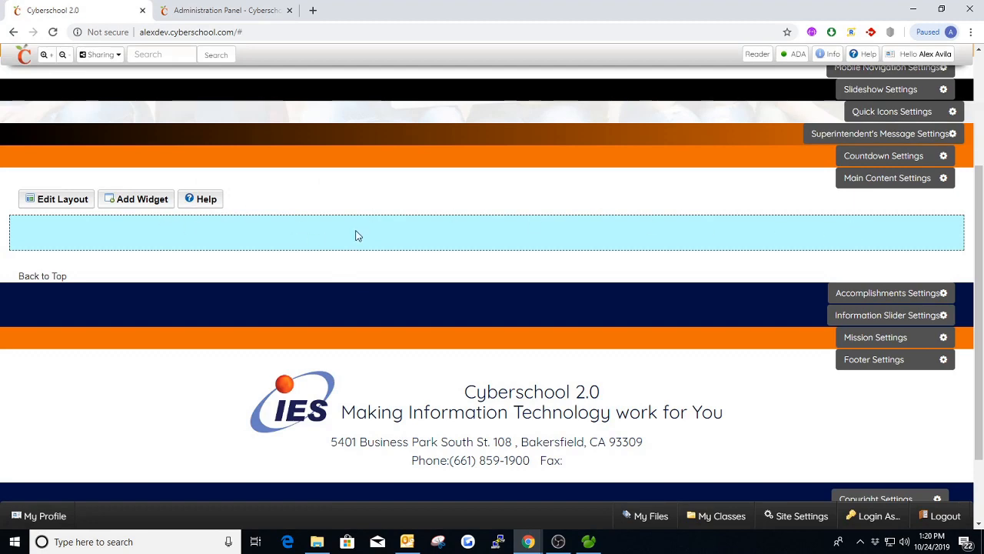
Add a Text Box widget to the main content area using a newly created page.
{"action": "left_click", "coordinate": [129, 203]}
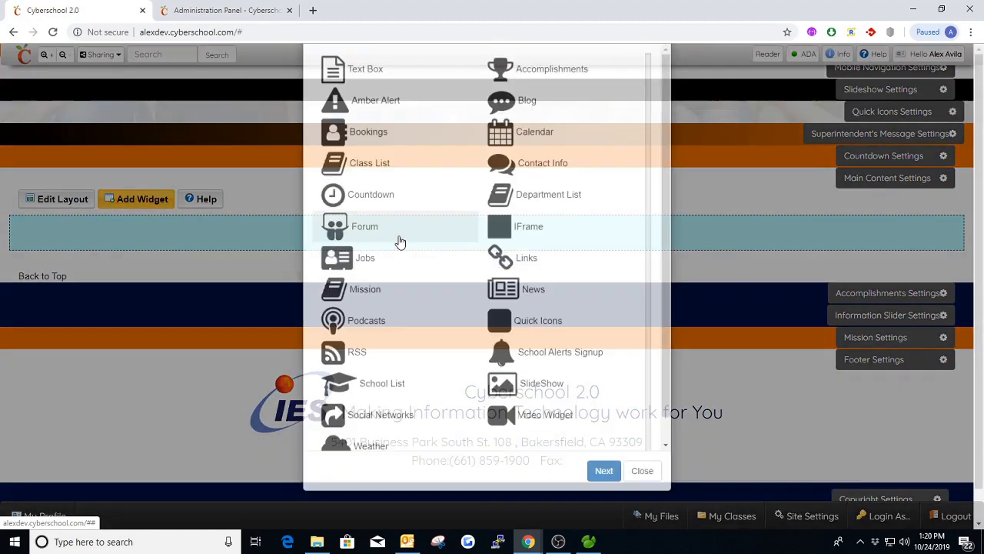
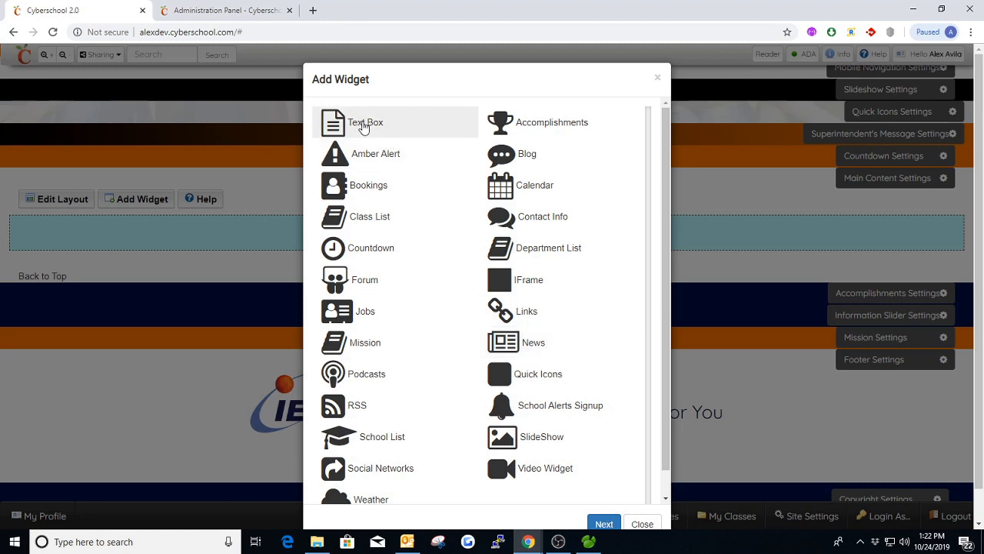
{"action": "double_click", "coordinate": [365, 126]}
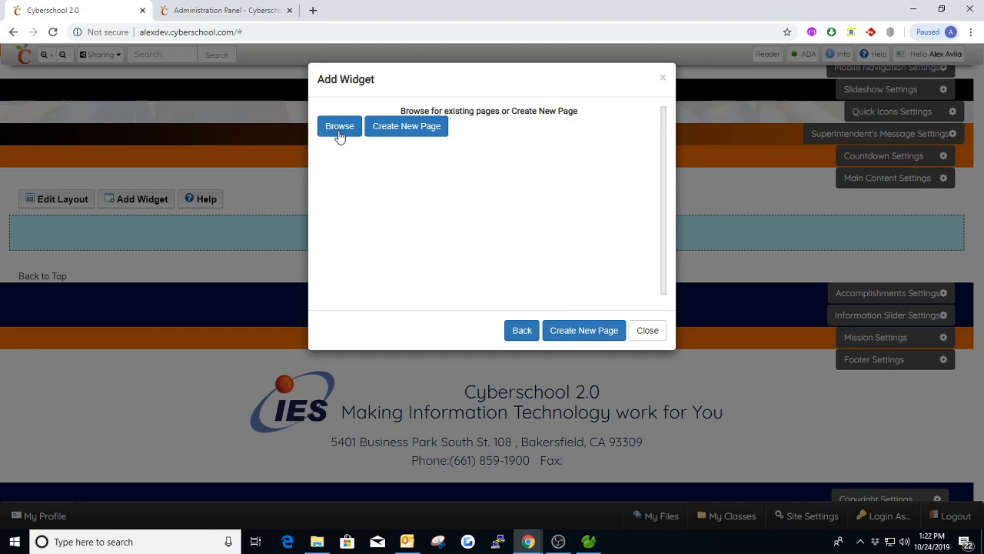
{"action": "left_click", "coordinate": [398, 133]}
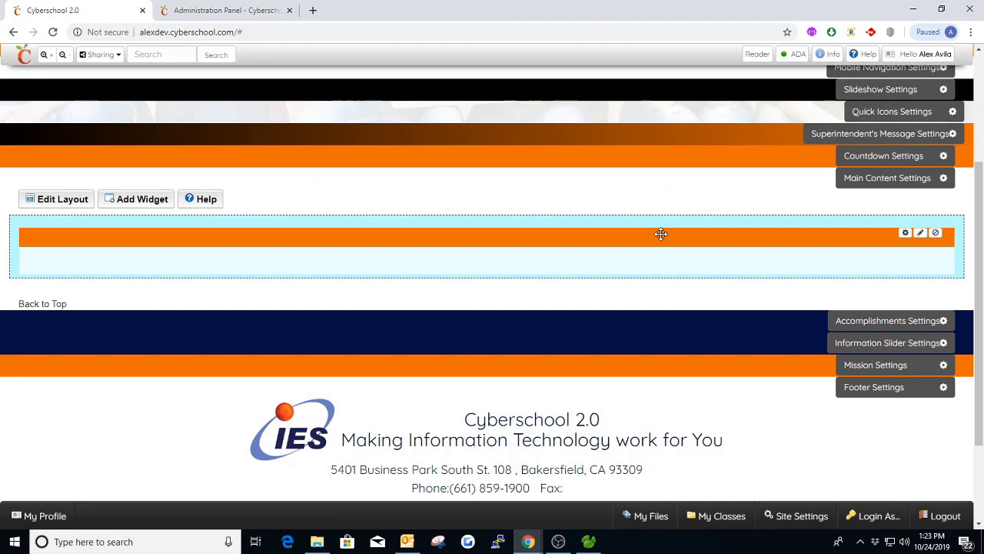
Set the text box widget's background transparency to 5%, keeping the Custom Panel layout, and save the style.
{"action": "left_click", "coordinate": [921, 233]}
{"action": "left_click", "coordinate": [405, 136]}
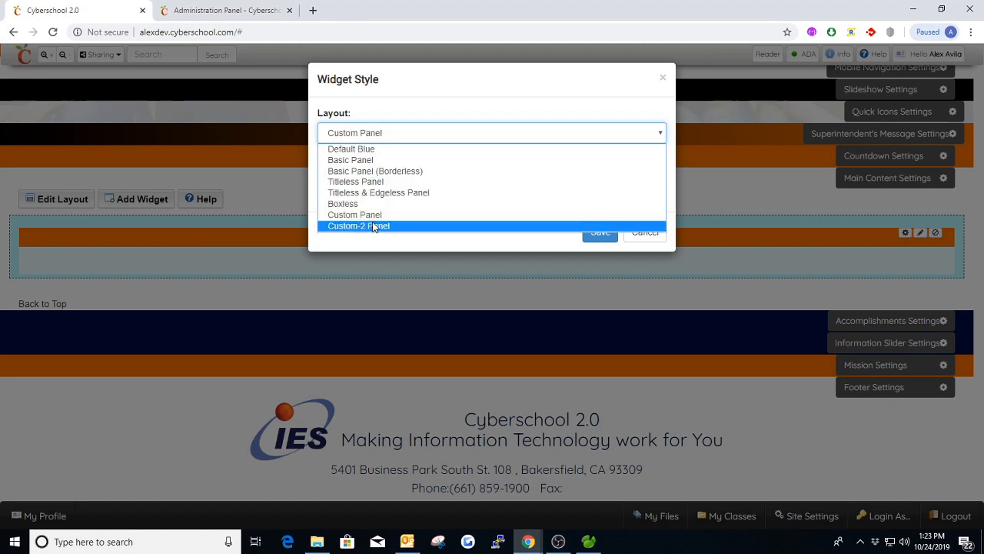
{"action": "left_click", "coordinate": [612, 134]}
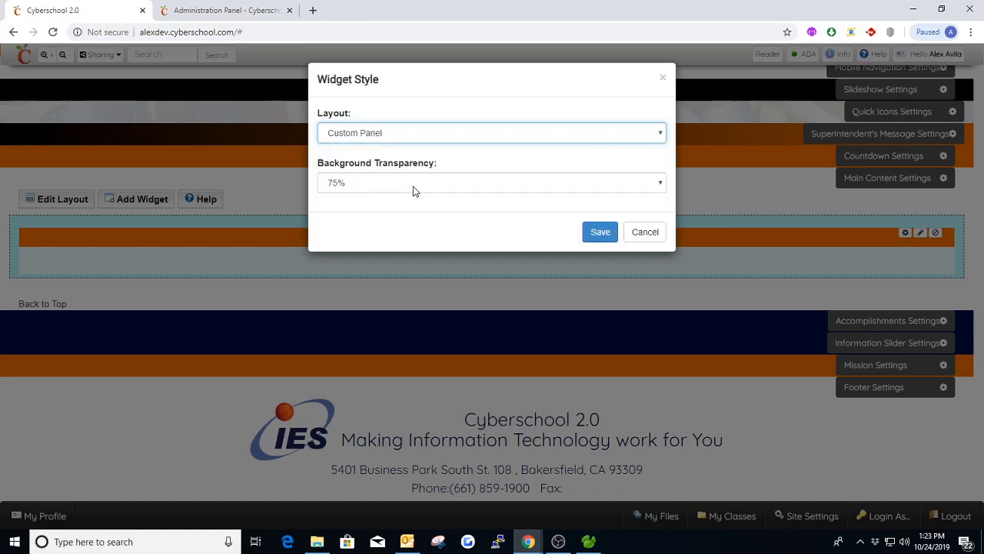
{"action": "left_click", "coordinate": [375, 188]}
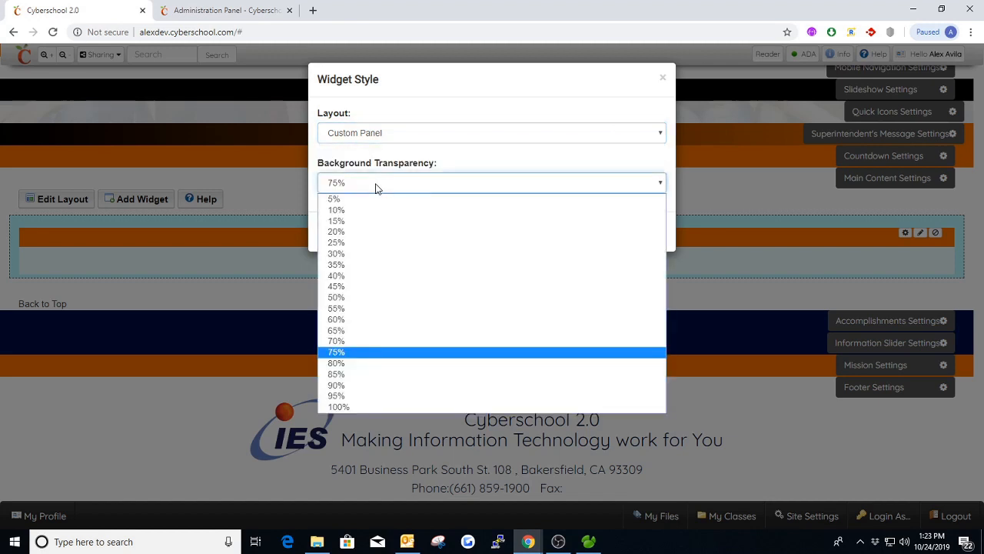
{"action": "left_click", "coordinate": [341, 208]}
{"action": "left_click", "coordinate": [601, 234]}
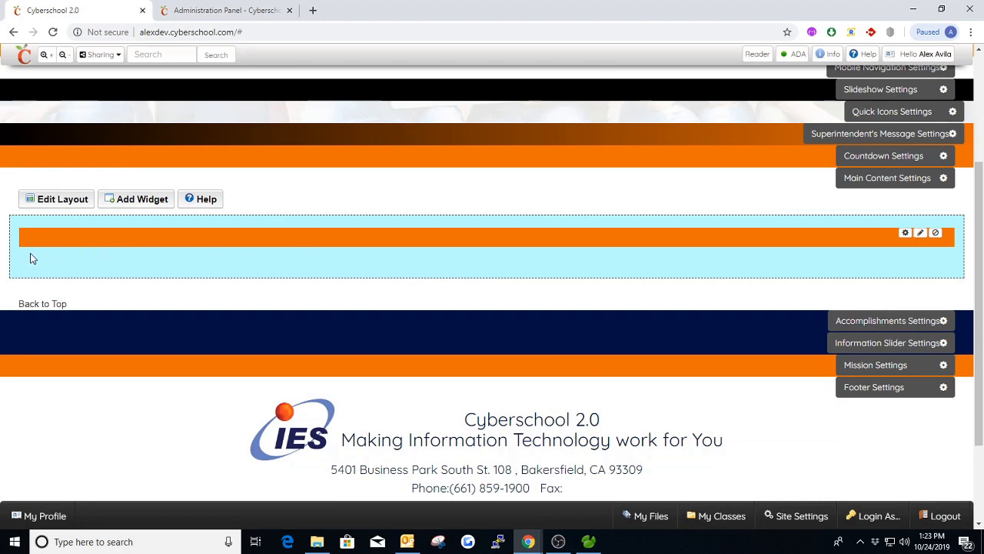
Set the text box widget's background transparency to 100% and save the style.
{"action": "left_click", "coordinate": [906, 233]}
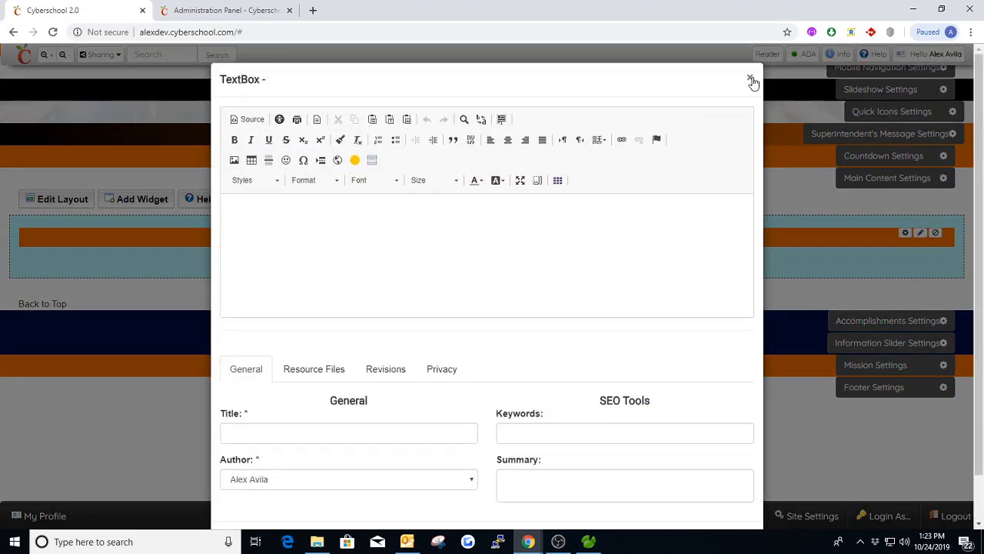
{"action": "left_click", "coordinate": [750, 77]}
{"action": "left_click", "coordinate": [921, 232]}
{"action": "left_click", "coordinate": [380, 185]}
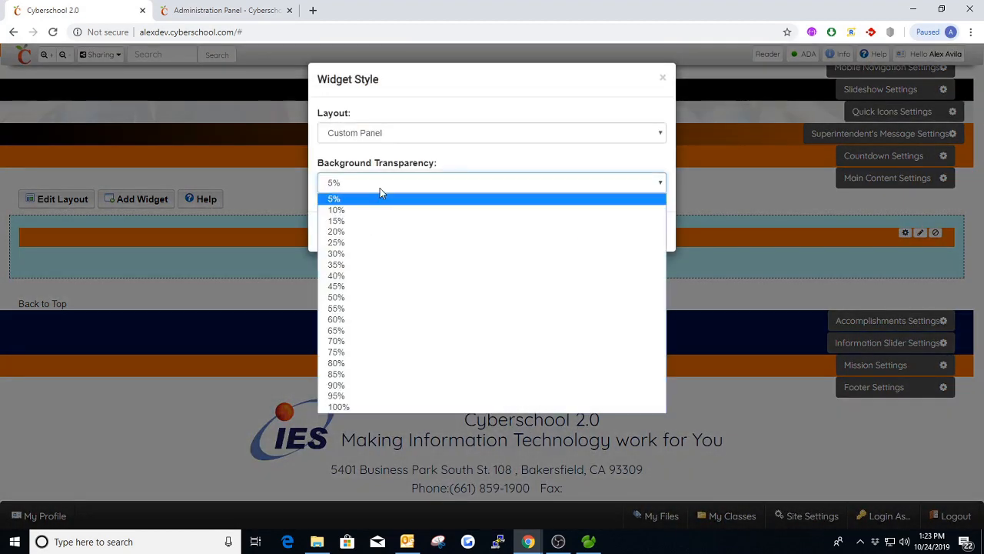
{"action": "left_click", "coordinate": [383, 405]}
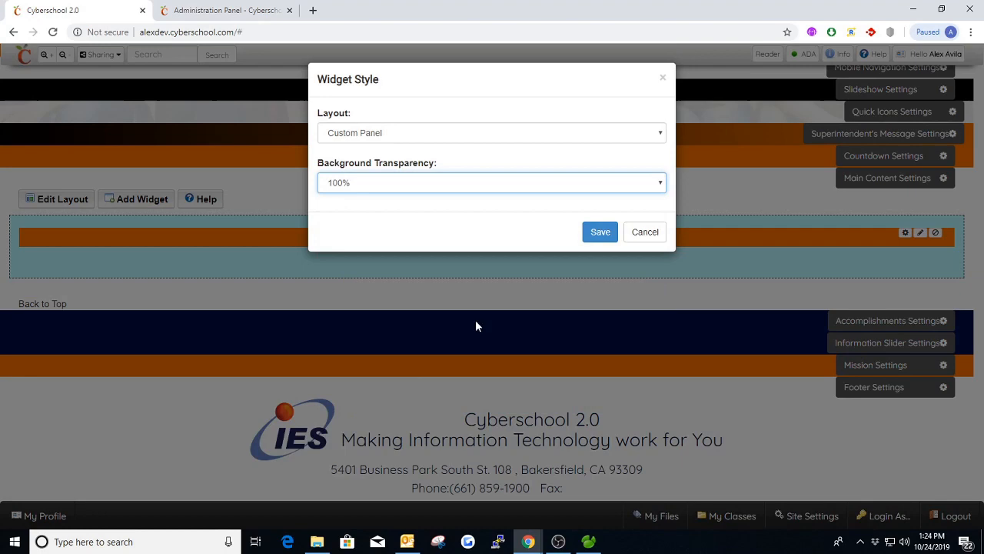
{"action": "left_click", "coordinate": [596, 234]}
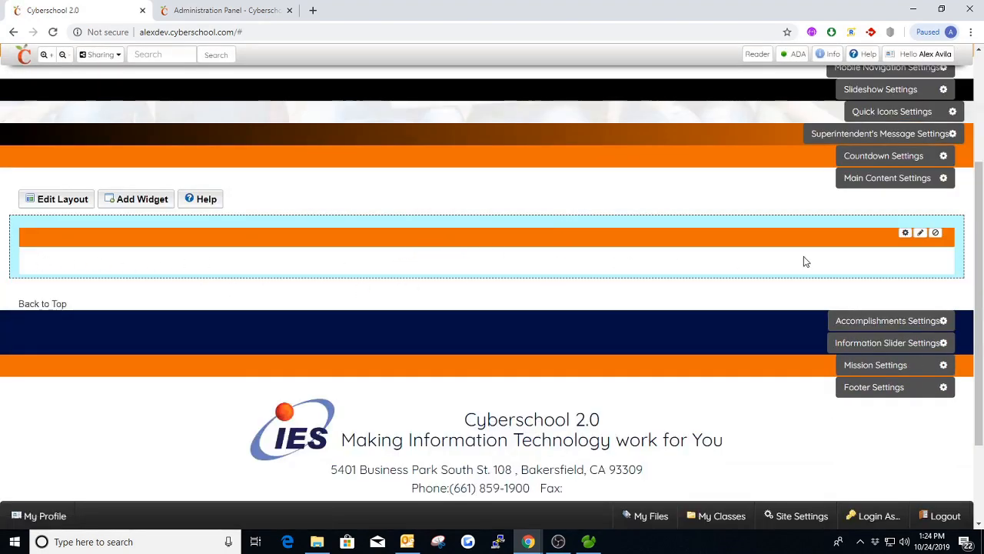
Examine the text box widget's style options and its content editor, closing both without making changes.
{"action": "left_click", "coordinate": [921, 234]}
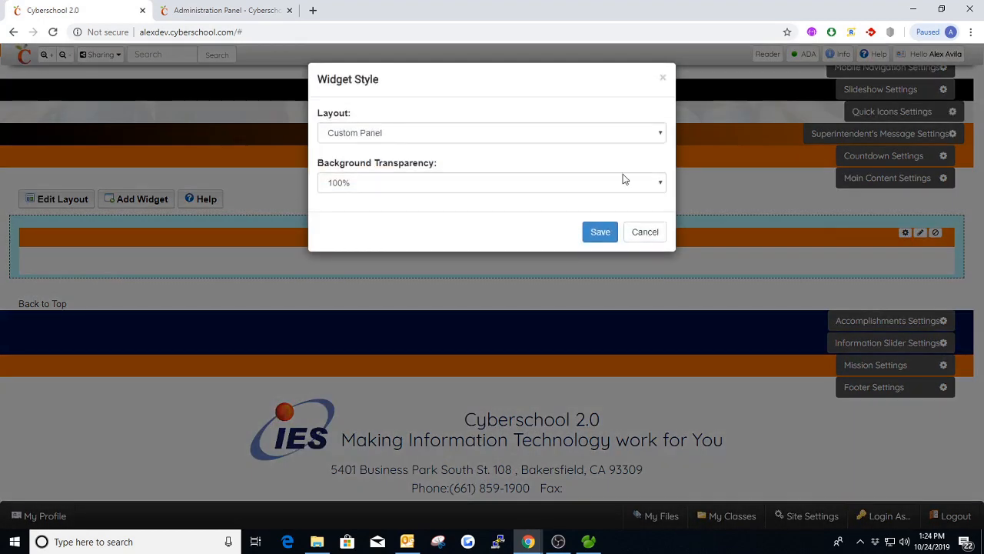
{"action": "left_click", "coordinate": [660, 80]}
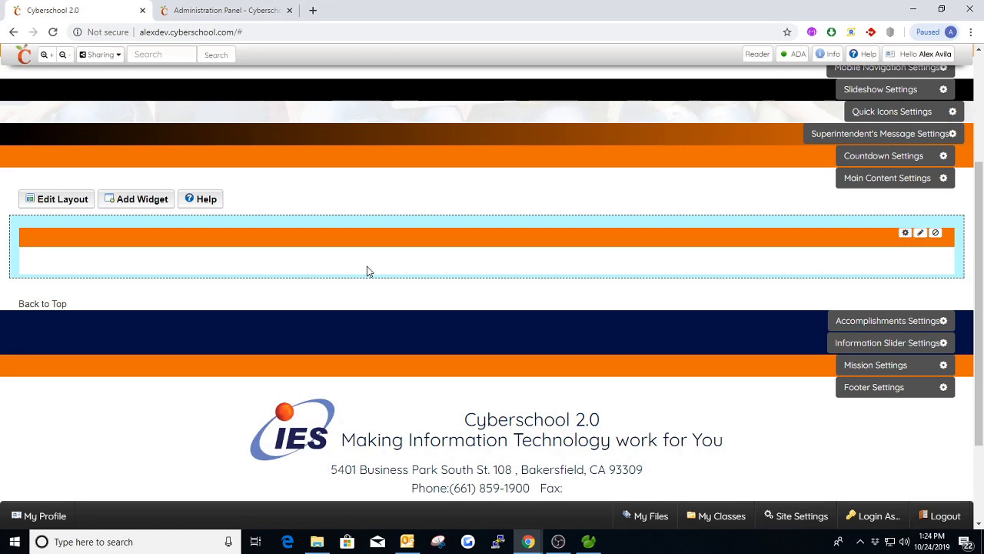
{"action": "left_click", "coordinate": [906, 234]}
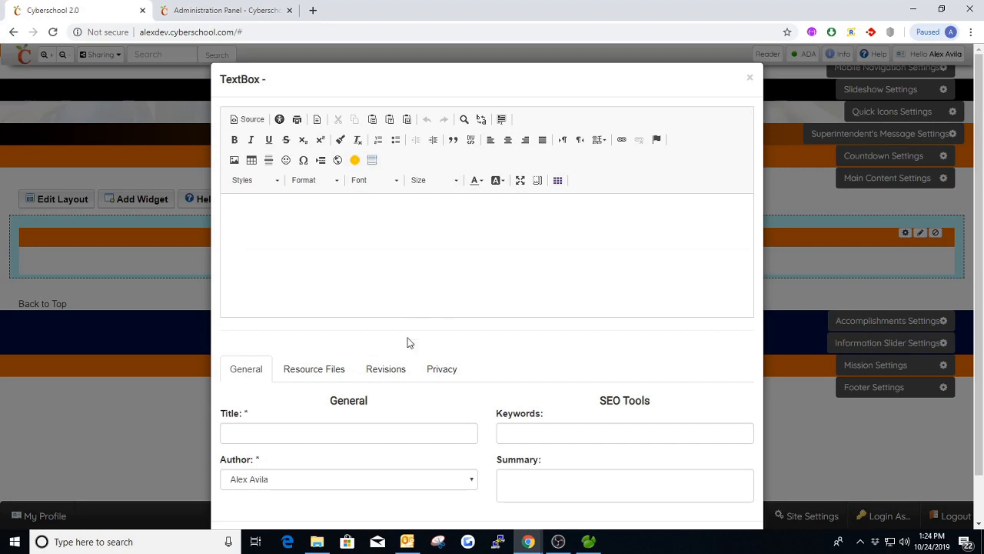
{"action": "left_click", "coordinate": [393, 248]}
{"action": "left_click", "coordinate": [750, 77]}
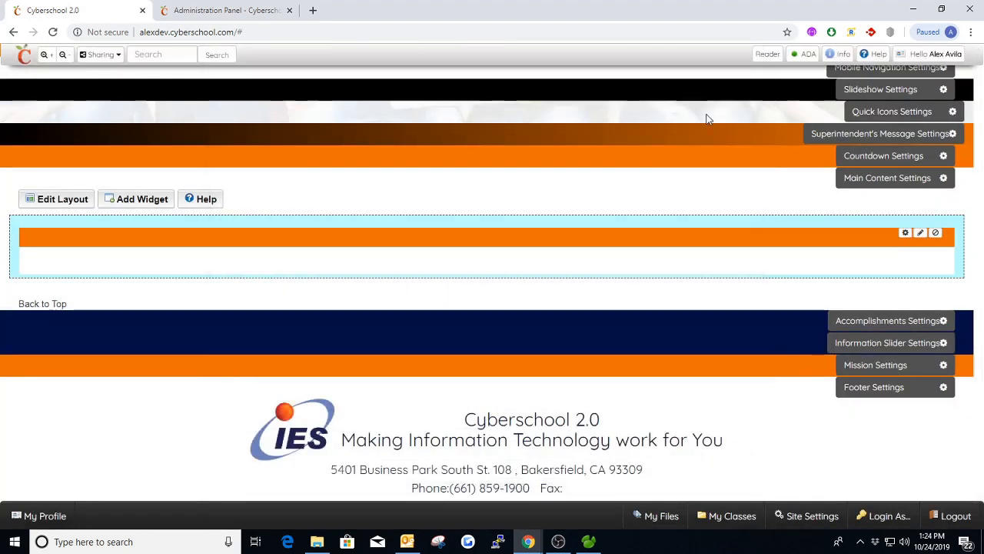
Add a Countdown widget to the main content area and review its General and Styles settings.
{"action": "left_click", "coordinate": [163, 203]}
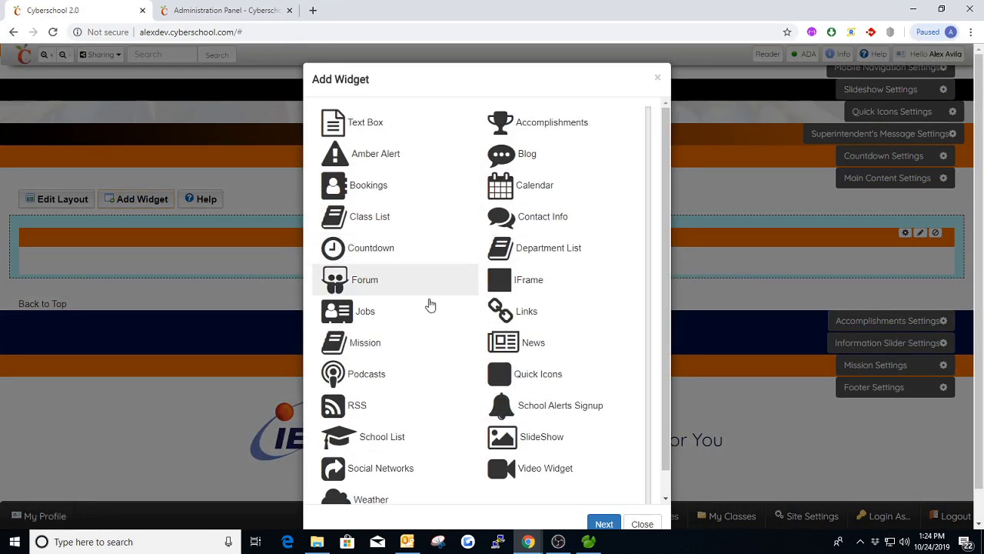
{"action": "double_click", "coordinate": [387, 257]}
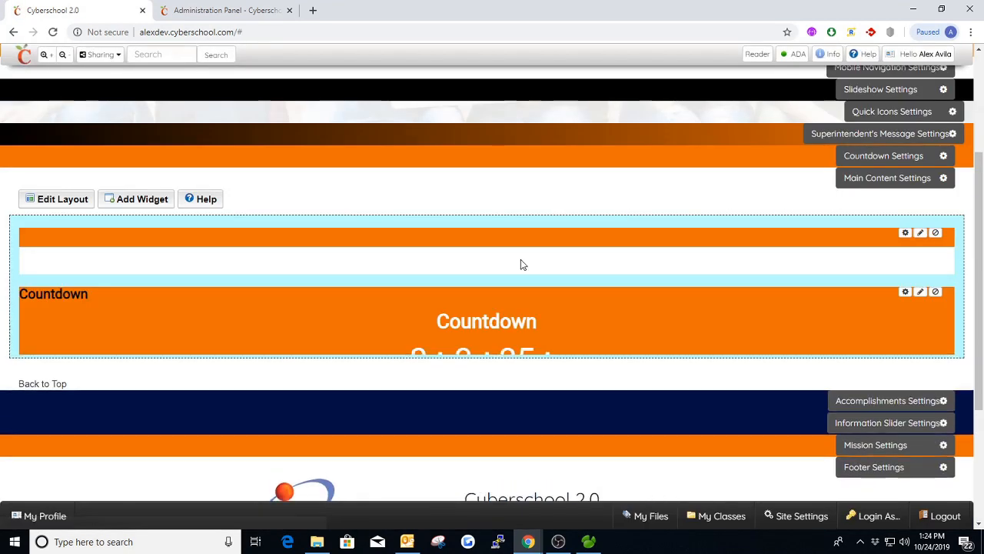
{"action": "left_click", "coordinate": [905, 292]}
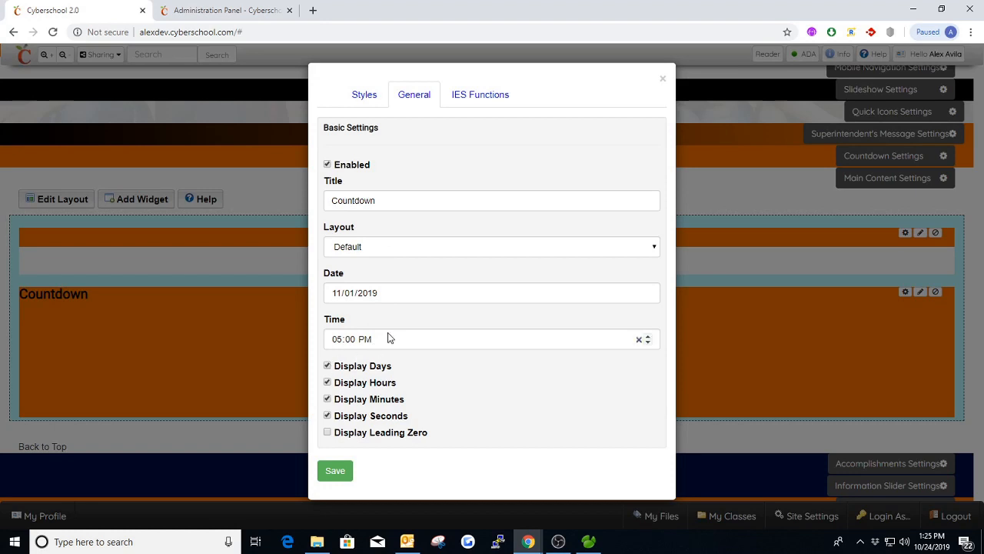
{"action": "left_click", "coordinate": [370, 100]}
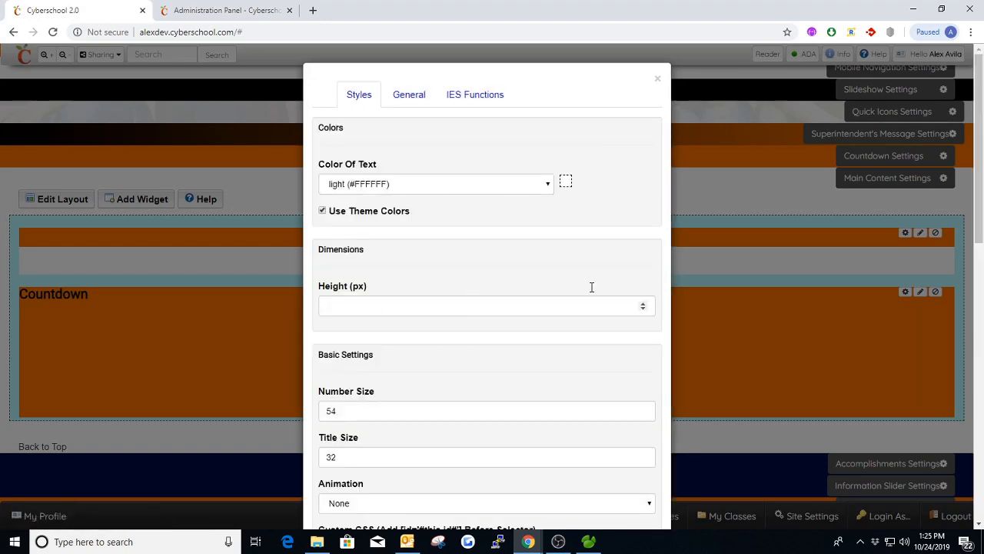
{"action": "left_click", "coordinate": [657, 79]}
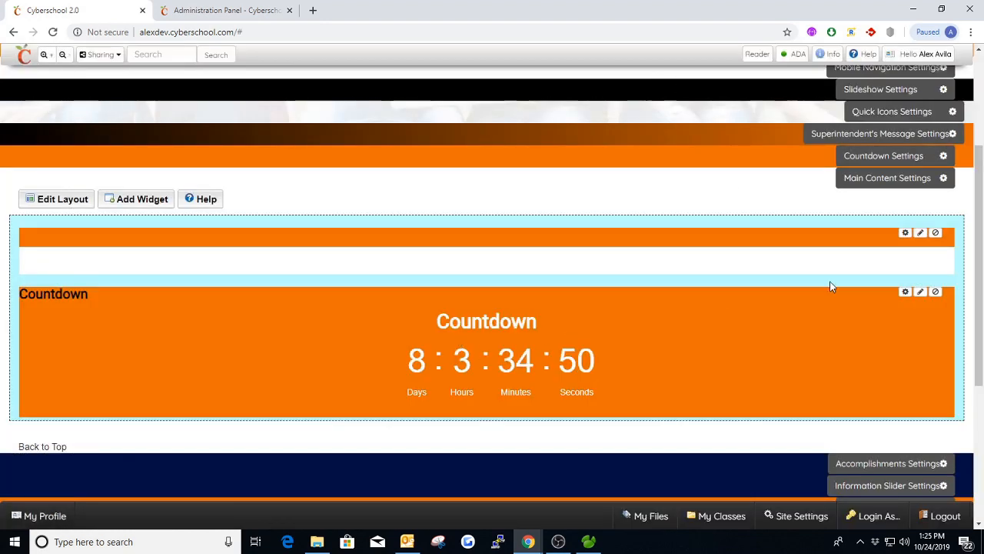
Add a Calendar widget to the main content area and review its title, layout, date offset and list view settings.
{"action": "left_click", "coordinate": [140, 196]}
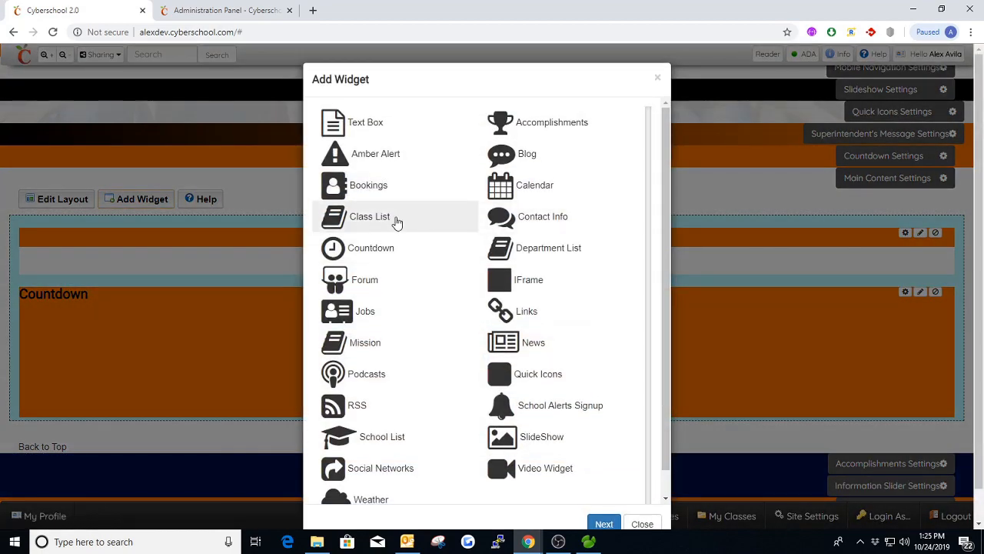
{"action": "double_click", "coordinate": [526, 190]}
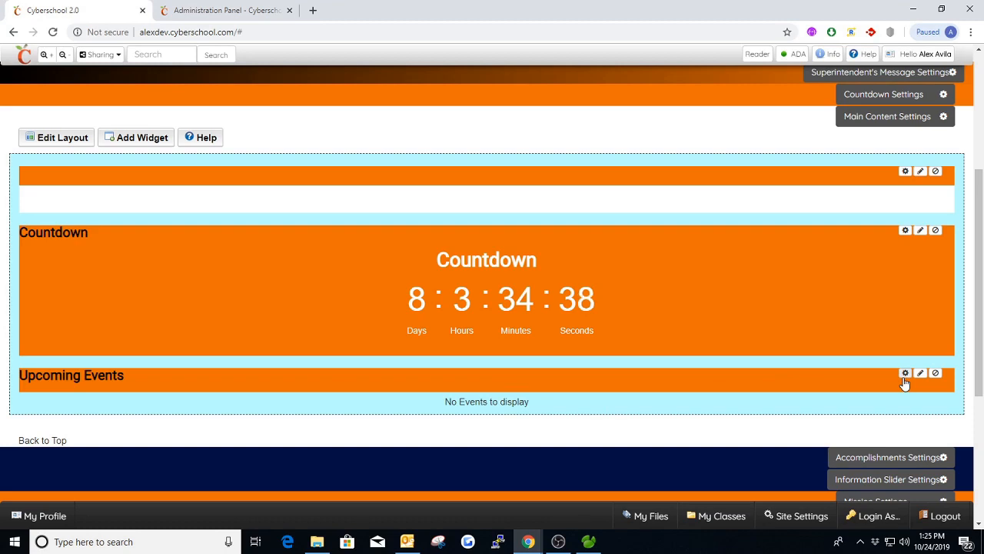
{"action": "left_click", "coordinate": [904, 376]}
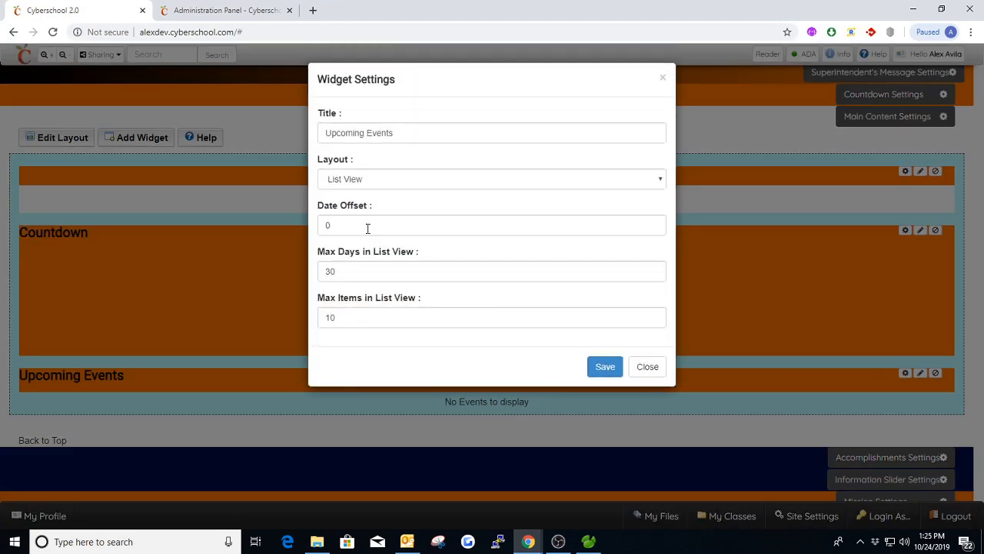
{"action": "left_click", "coordinate": [662, 77]}
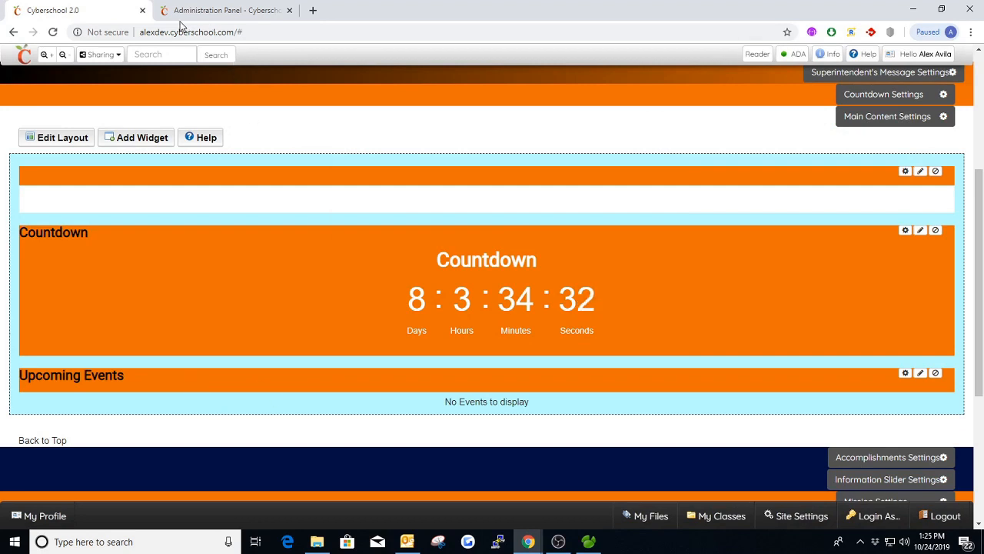
Go from the Administration Panel page to the district events calendar at alexdev.cyberschool.com/District/events.
{"action": "left_click", "coordinate": [206, 12]}
{"action": "left_click_drag", "start_coordinate": [267, 33], "coordinate": [354, 32]}
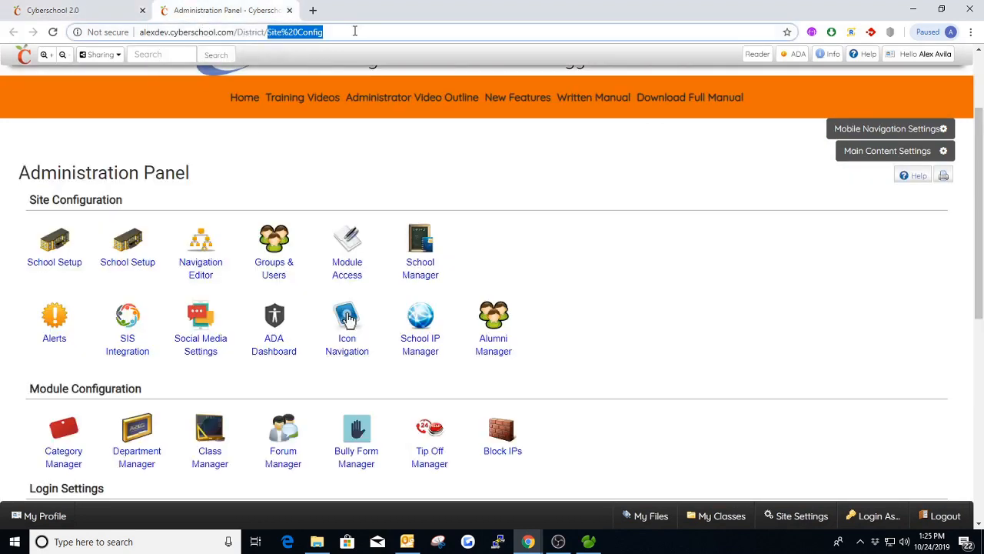
{"action": "type", "text": "events"}
{"action": "key", "text": "Return"}
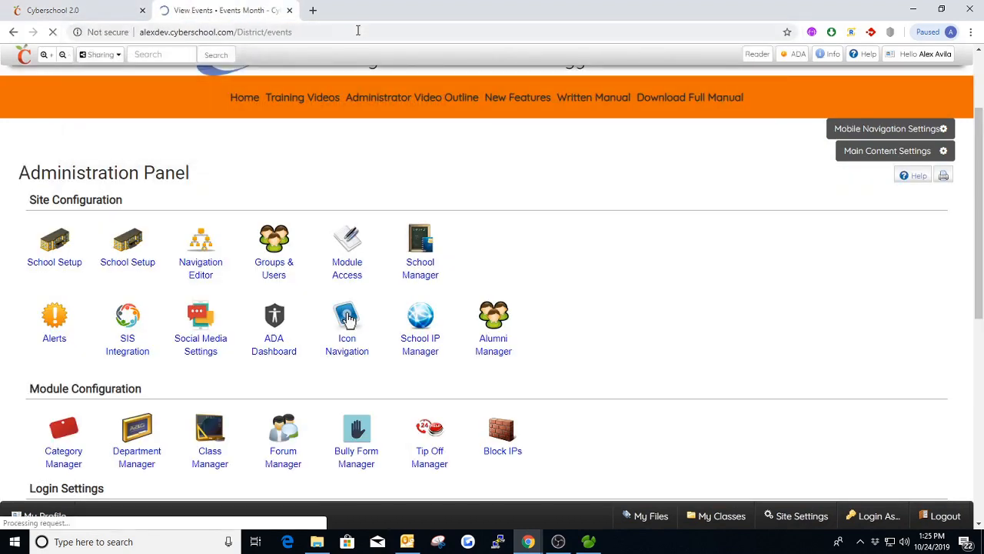
{"action": "scroll", "coordinate": [531, 350], "scroll_direction": "down", "scroll_amount": 3}
{"action": "scroll", "coordinate": [623, 341], "scroll_direction": "down", "scroll_amount": 1}
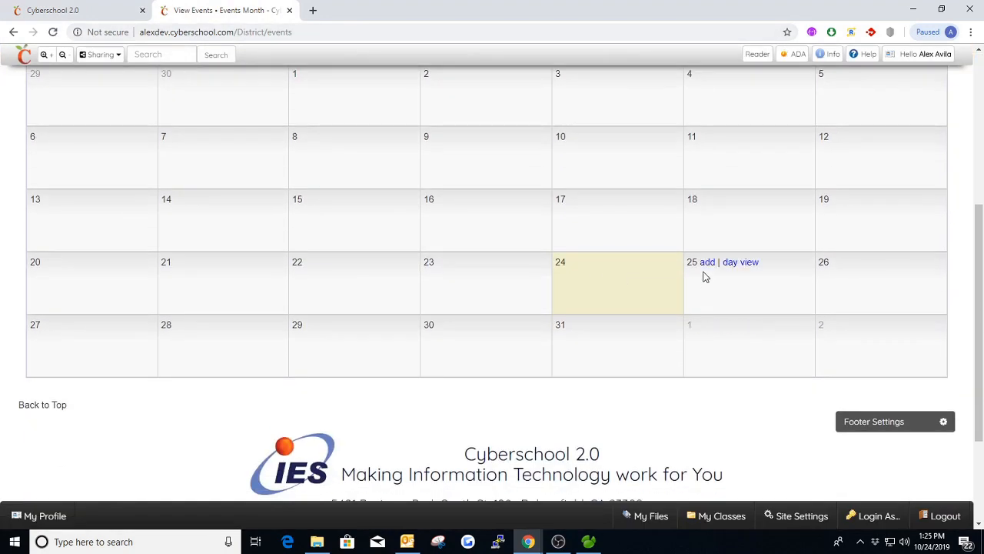
Create an all-day event titled "Training Events" on October 25, 2019 and publish it.
{"action": "left_click", "coordinate": [707, 262]}
{"action": "double_click", "coordinate": [808, 116]}
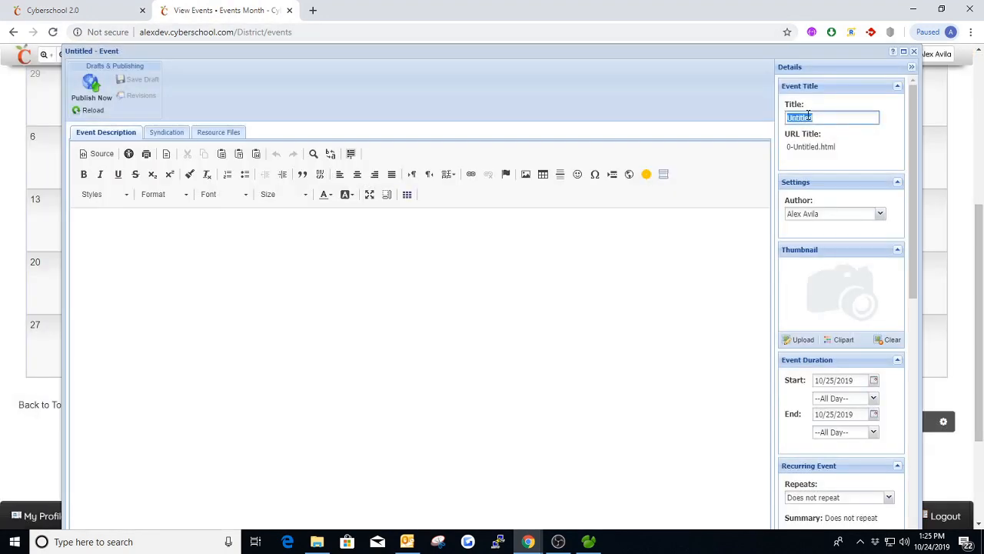
{"action": "type", "text": "Training Events"}
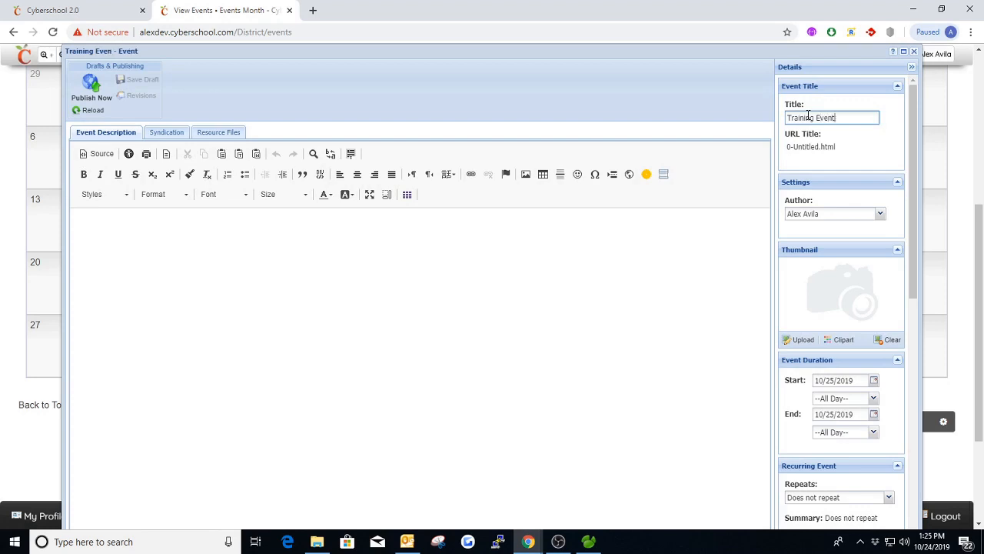
{"action": "key", "text": "Tab"}
{"action": "left_click", "coordinate": [100, 95]}
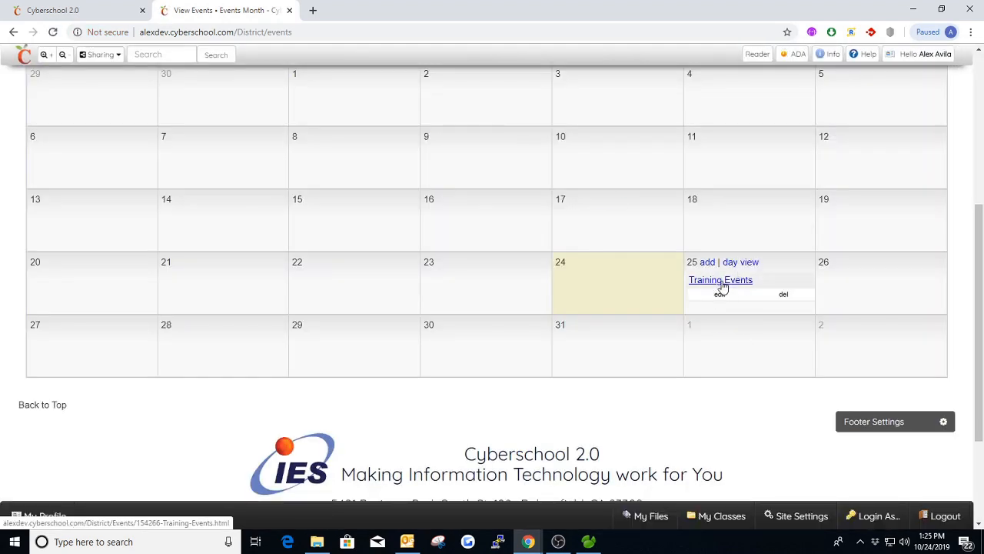
Reload the home page and compare its Upcoming Events widget with the month view on the events page.
{"action": "left_click", "coordinate": [66, 9]}
{"action": "key", "text": "F5"}
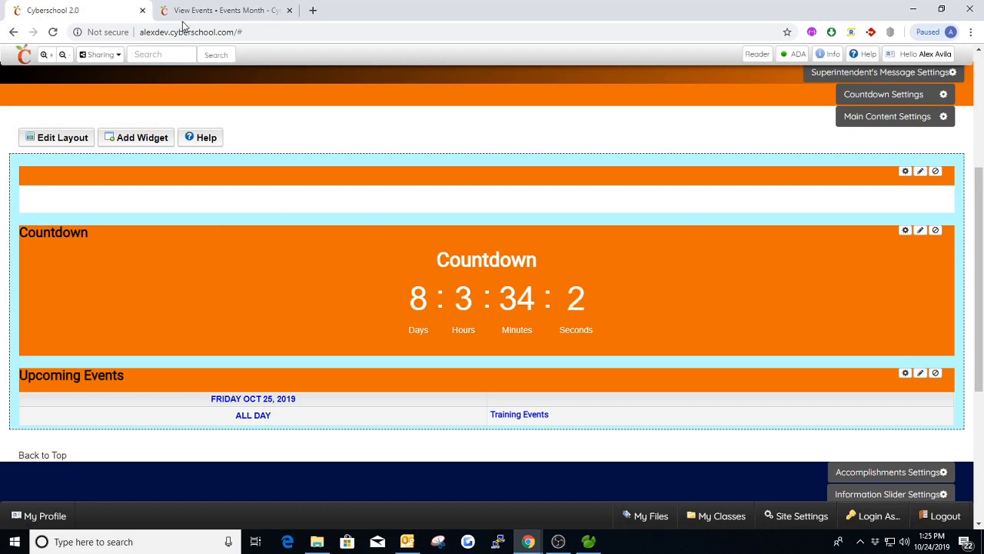
{"action": "left_click", "coordinate": [208, 10]}
{"action": "left_click_drag", "start_coordinate": [293, 32], "coordinate": [237, 32]}
{"action": "scroll", "coordinate": [198, 151], "scroll_direction": "up", "scroll_amount": 3}
{"action": "left_click", "coordinate": [274, 124]}
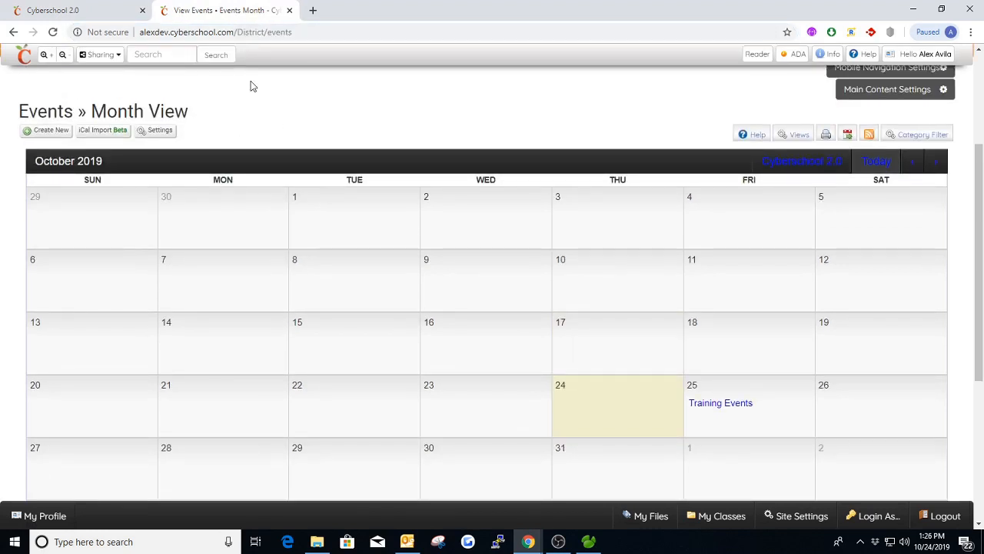
{"action": "scroll", "coordinate": [246, 167], "scroll_direction": "up", "scroll_amount": 3}
{"action": "left_click", "coordinate": [92, 10]}
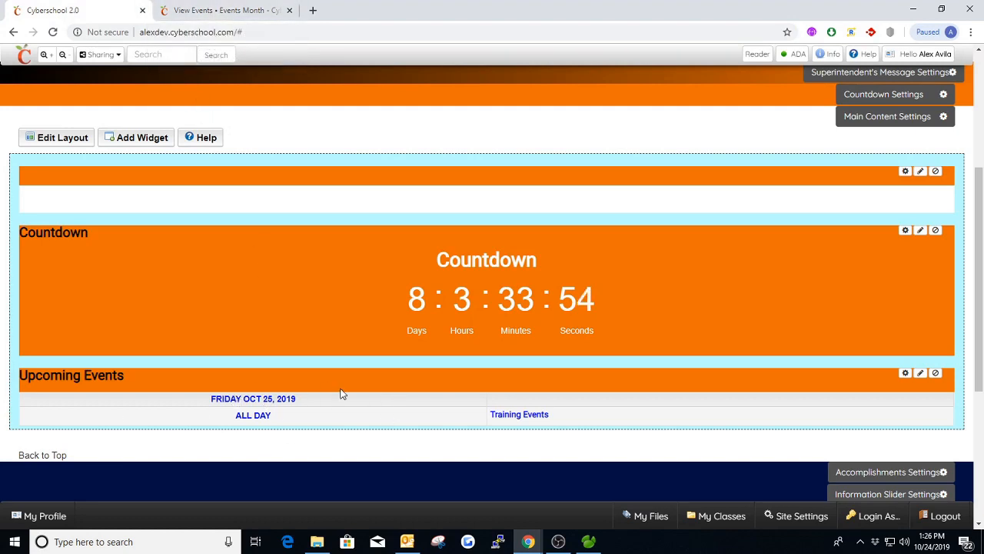
{"action": "left_click", "coordinate": [223, 10]}
{"action": "scroll", "coordinate": [368, 348], "scroll_direction": "down", "scroll_amount": 3}
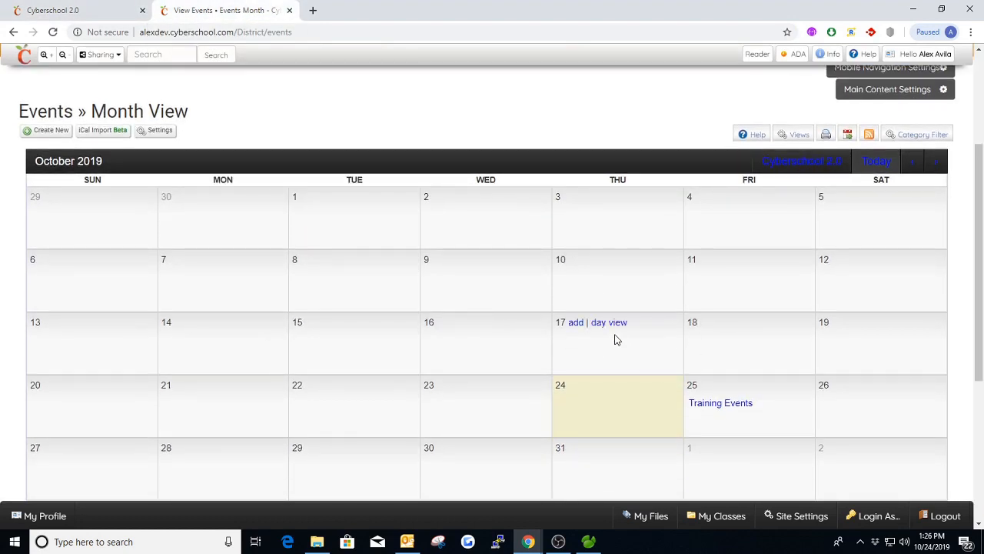
{"action": "scroll", "coordinate": [615, 336], "scroll_direction": "up", "scroll_amount": 1}
{"action": "left_click", "coordinate": [77, 10]}
{"action": "scroll", "coordinate": [185, 266], "scroll_direction": "up", "scroll_amount": 2}
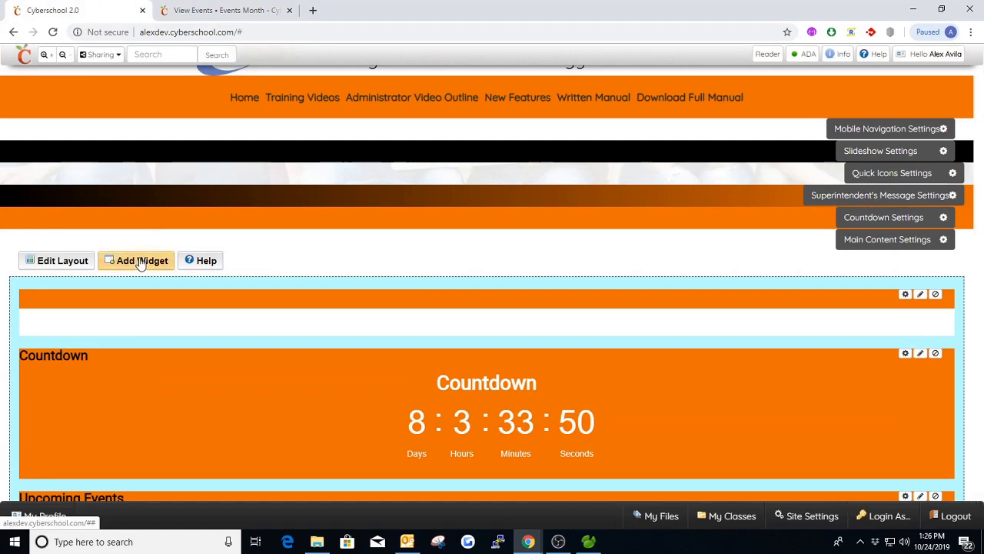
Add a second Calendar widget to the home page's main content area.
{"action": "left_click", "coordinate": [143, 260]}
{"action": "double_click", "coordinate": [523, 193]}
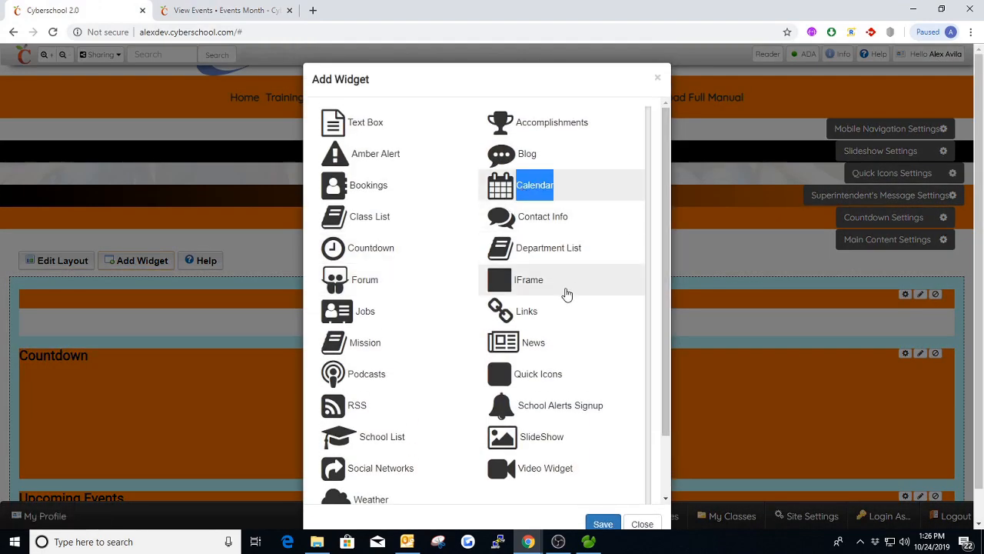
{"action": "scroll", "coordinate": [423, 256], "scroll_direction": "down", "scroll_amount": 3}
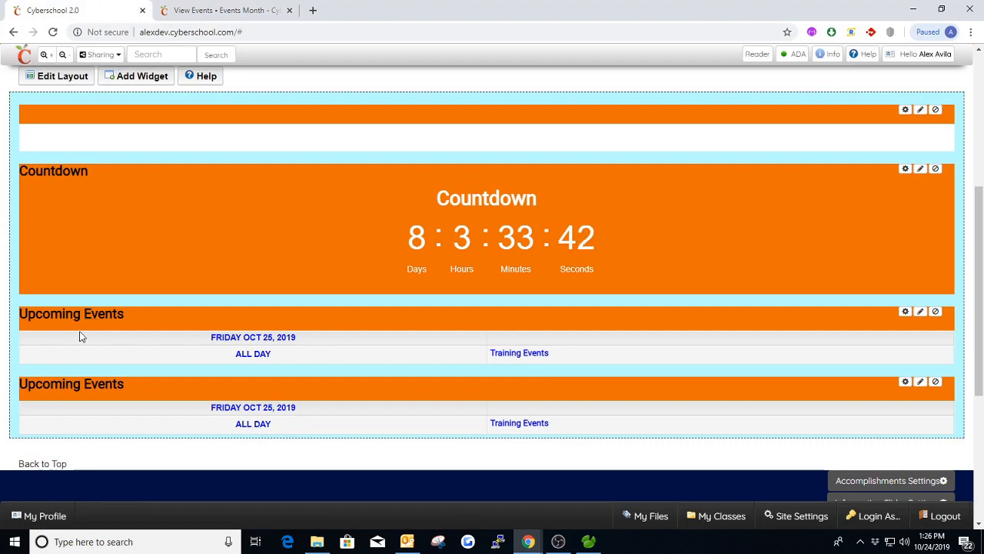
Set the second Upcoming Events widget's layout to Slide View and save it.
{"action": "left_click", "coordinate": [905, 381]}
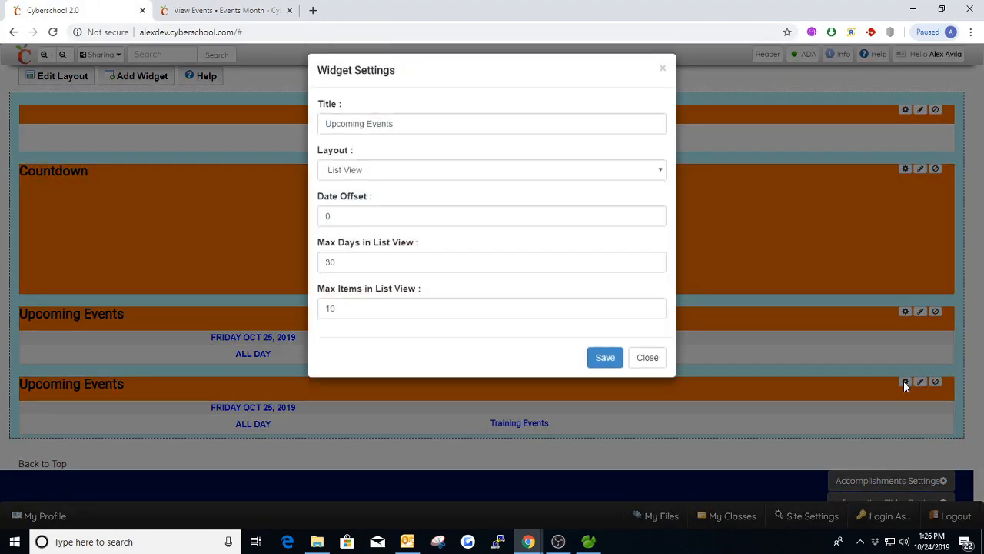
{"action": "left_click", "coordinate": [363, 180]}
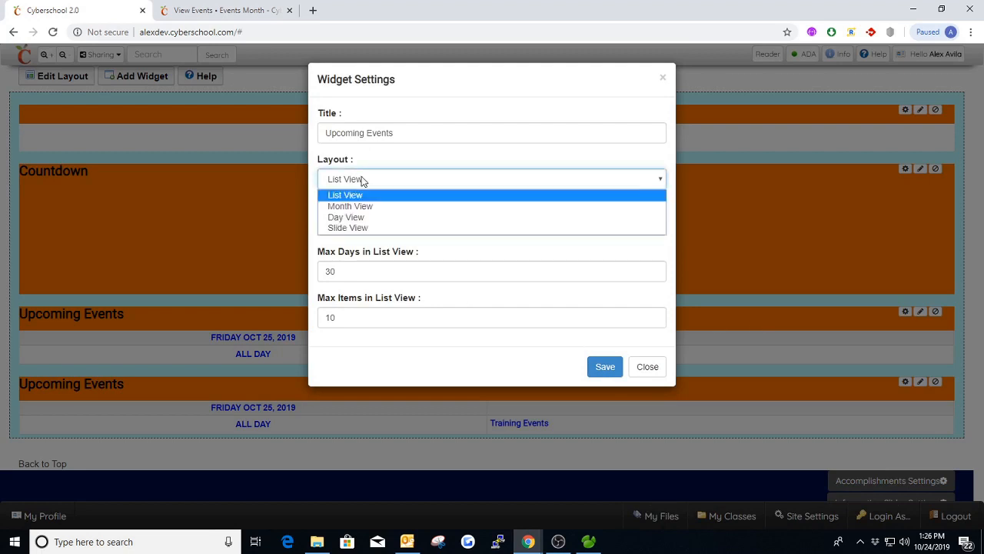
{"action": "left_click", "coordinate": [347, 226]}
{"action": "left_click", "coordinate": [604, 366]}
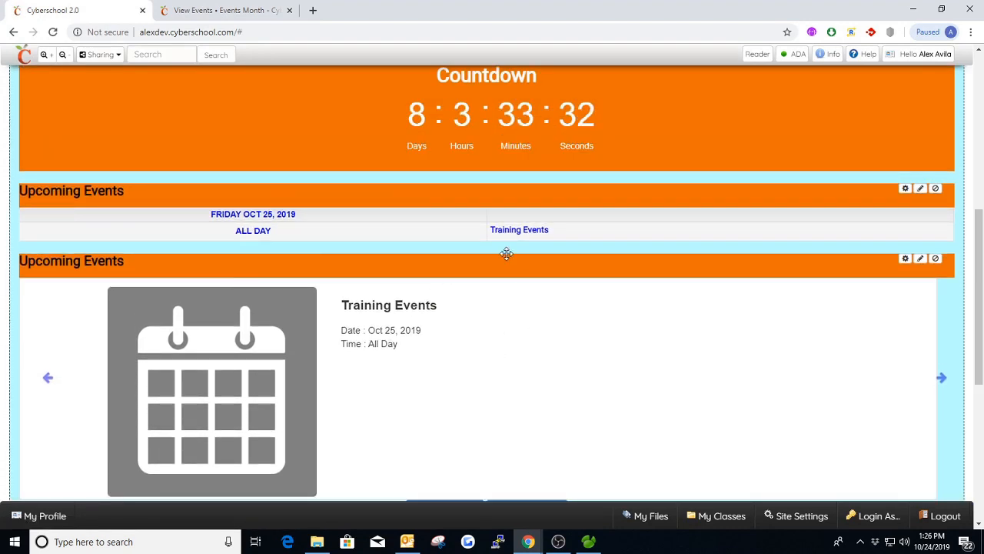
Change the second Upcoming Events widget's layout to Month View and save it.
{"action": "left_click", "coordinate": [905, 258]}
{"action": "left_click", "coordinate": [372, 182]}
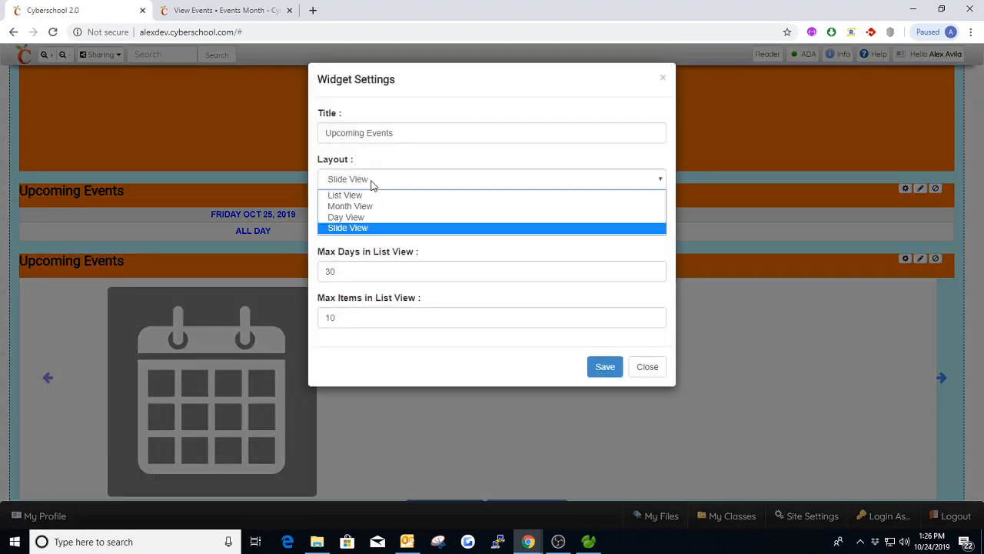
{"action": "left_click", "coordinate": [347, 207]}
{"action": "left_click", "coordinate": [605, 366]}
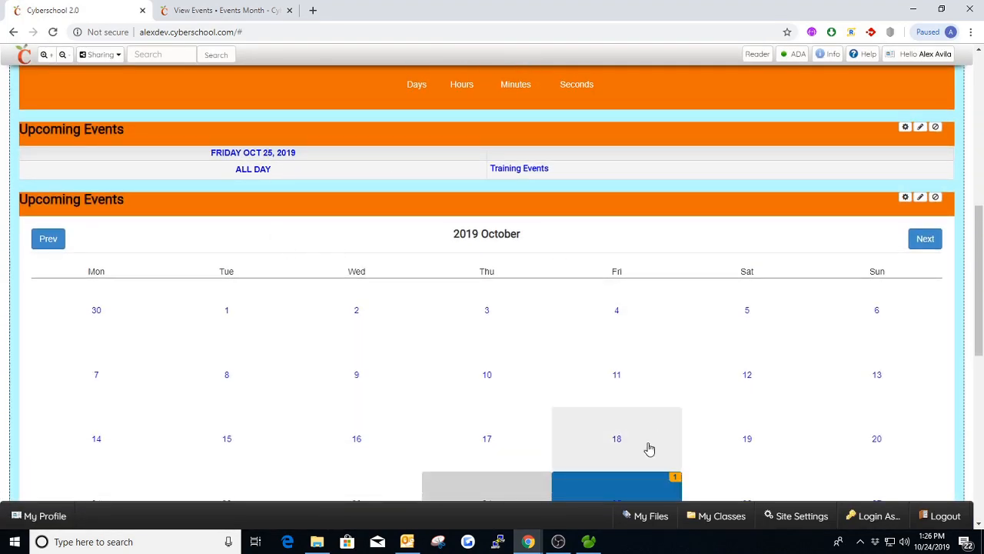
Delete the second Upcoming Events widget from the main content area and confirm the removal.
{"action": "scroll", "coordinate": [648, 417], "scroll_direction": "down", "scroll_amount": 1}
{"action": "scroll", "coordinate": [596, 357], "scroll_direction": "up", "scroll_amount": 1}
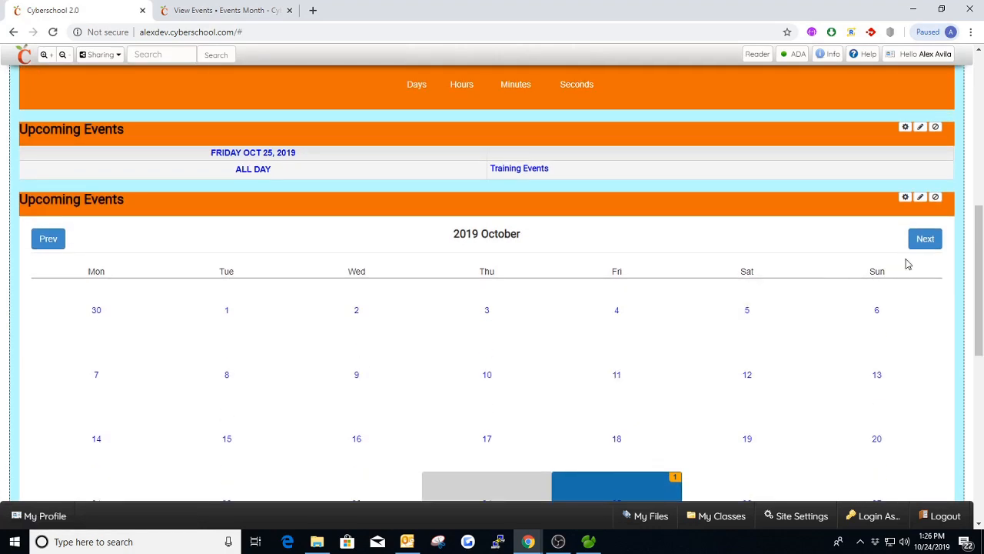
{"action": "left_click", "coordinate": [934, 197]}
{"action": "left_click", "coordinate": [618, 161]}
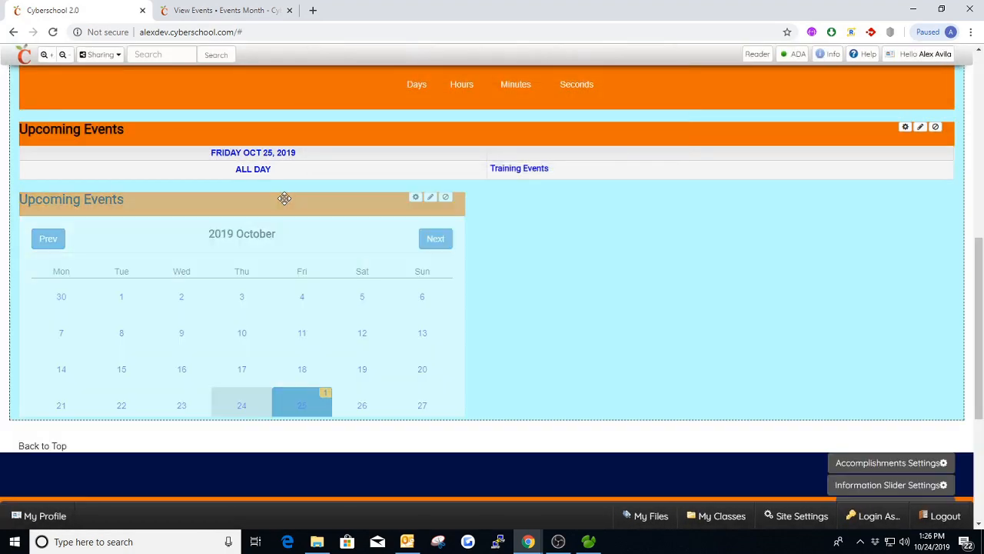
Add a second Countdown widget to the main content area below Upcoming Events.
{"action": "scroll", "coordinate": [258, 148], "scroll_direction": "up", "scroll_amount": 2}
{"action": "scroll", "coordinate": [255, 231], "scroll_direction": "up", "scroll_amount": 2}
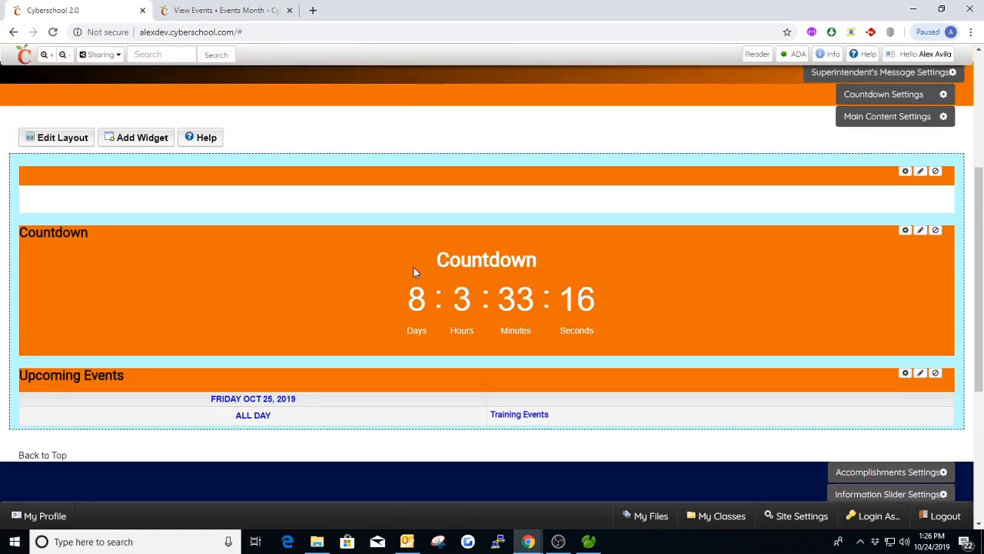
{"action": "left_click", "coordinate": [135, 138]}
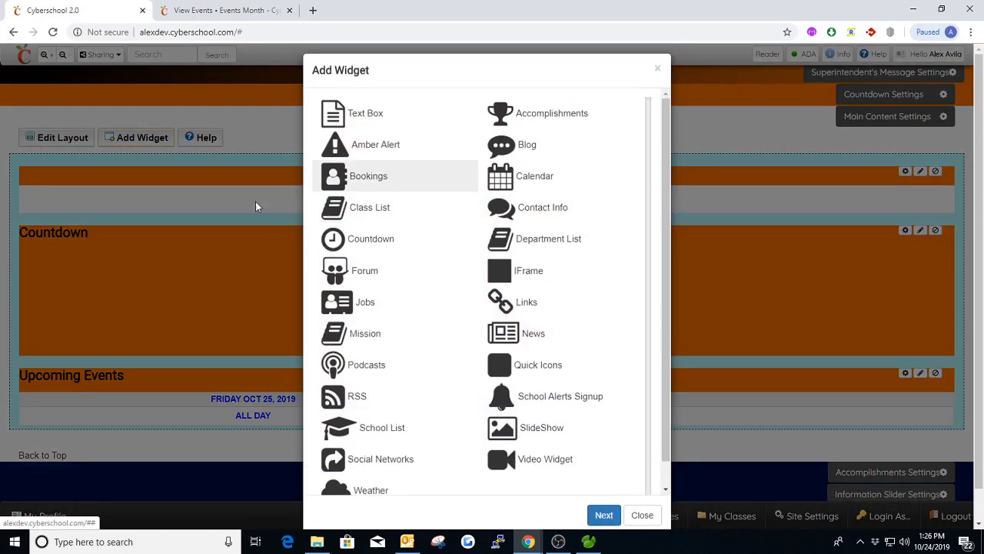
{"action": "left_click", "coordinate": [374, 250]}
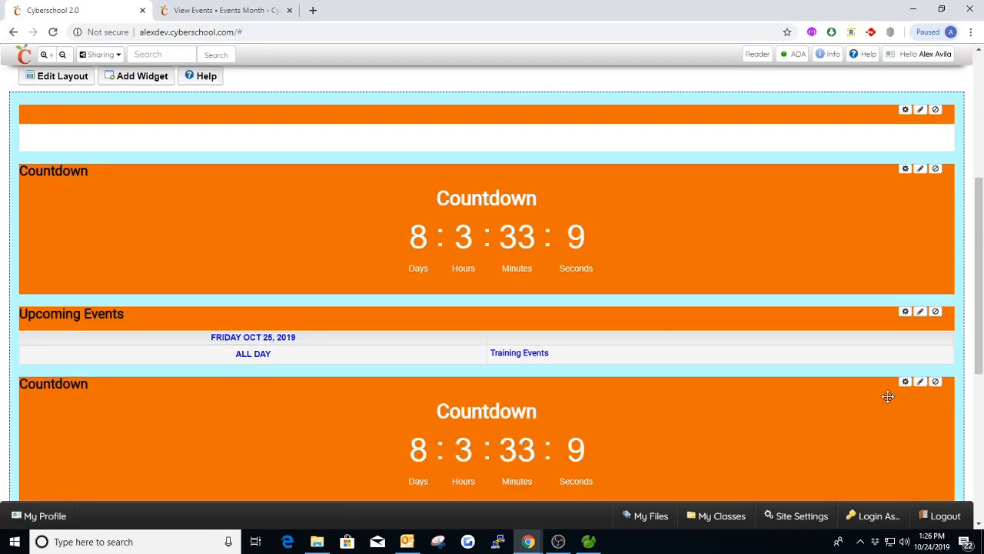
Set the second Countdown widget's date to 11/04/2019 and save its settings.
{"action": "left_click", "coordinate": [905, 381]}
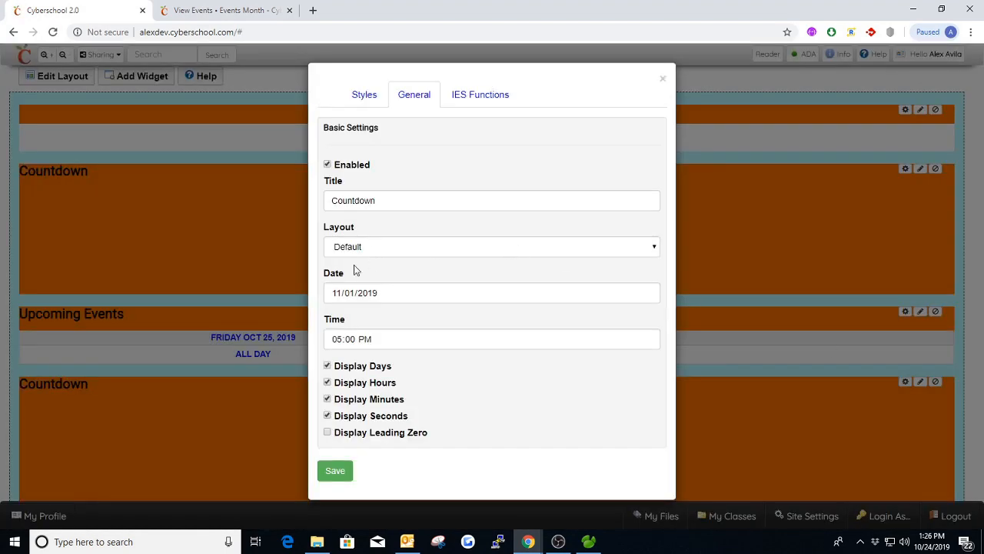
{"action": "left_click", "coordinate": [352, 293]}
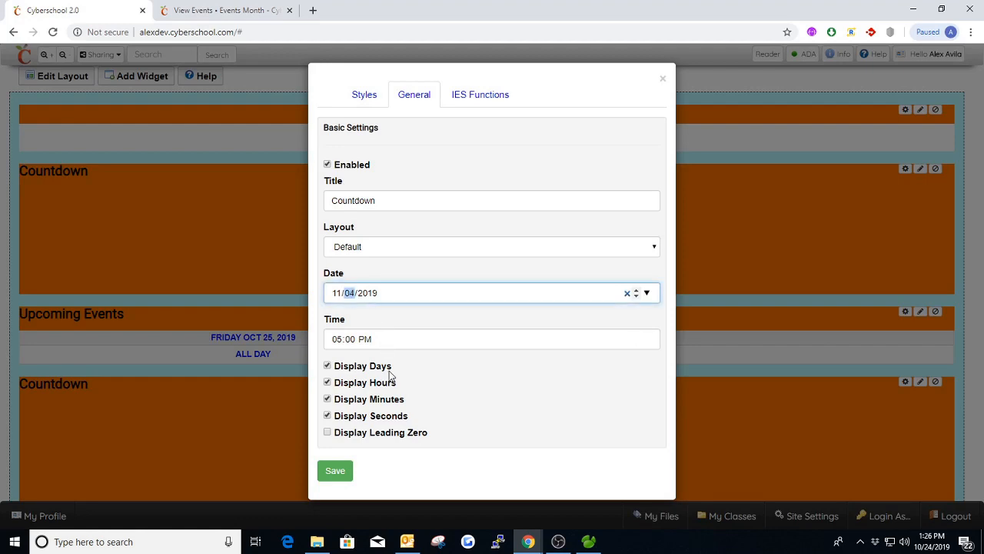
{"action": "left_click", "coordinate": [335, 470]}
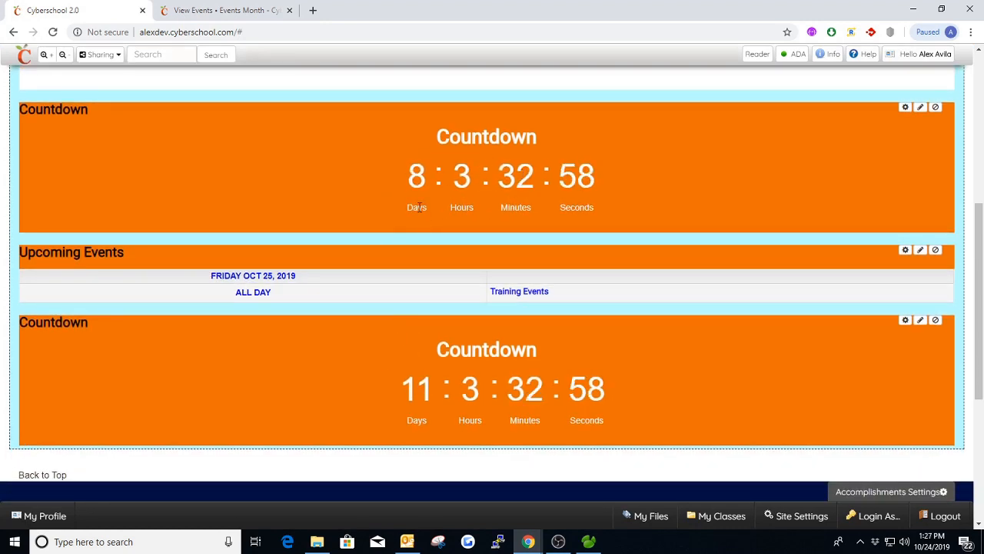
Review the general settings of both Countdown widgets, closing each without changes, and compare the two countdowns on the page.
{"action": "left_click", "coordinate": [905, 107]}
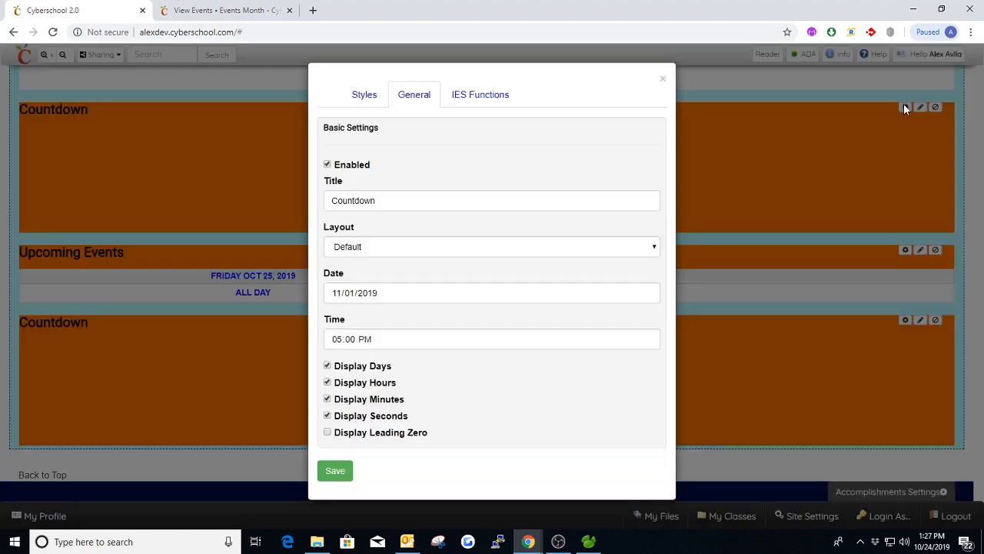
{"action": "left_click", "coordinate": [658, 77]}
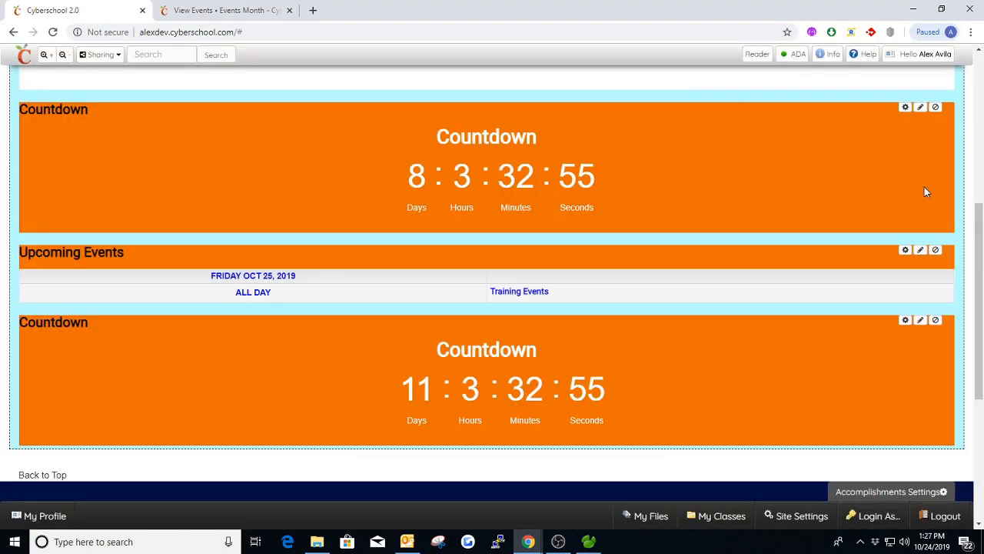
{"action": "left_click", "coordinate": [905, 320]}
{"action": "left_click", "coordinate": [664, 80]}
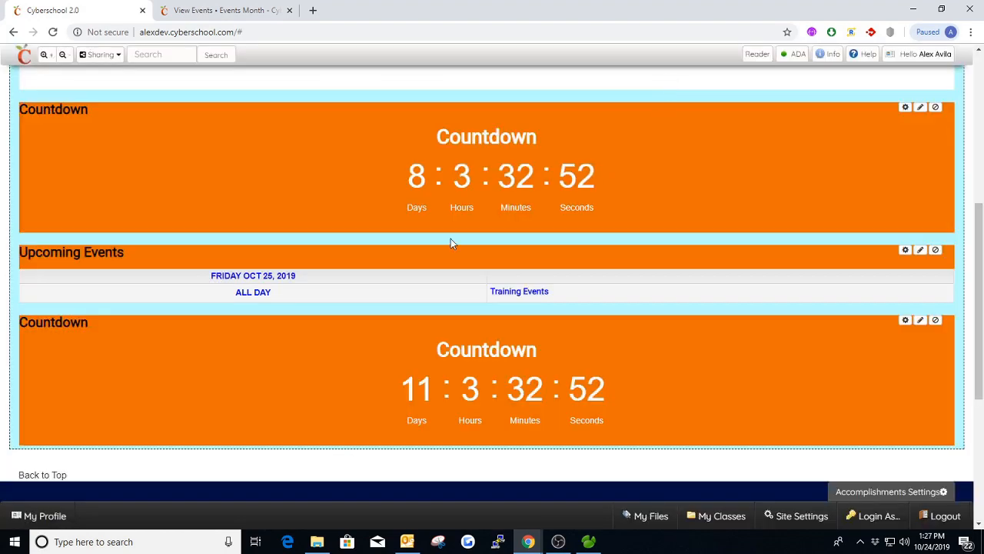
{"action": "scroll", "coordinate": [324, 231], "scroll_direction": "down", "scroll_amount": 1}
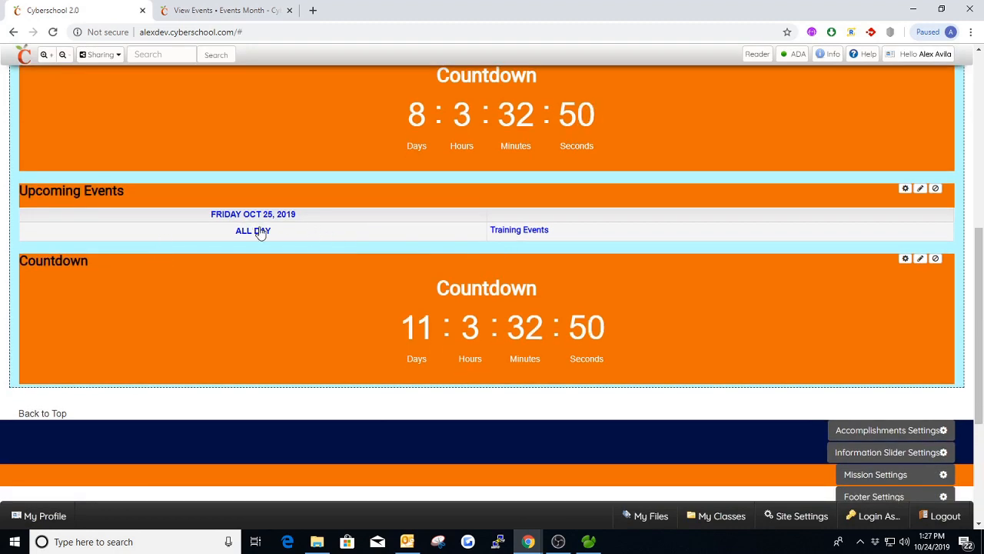
{"action": "scroll", "coordinate": [273, 223], "scroll_direction": "up", "scroll_amount": 1}
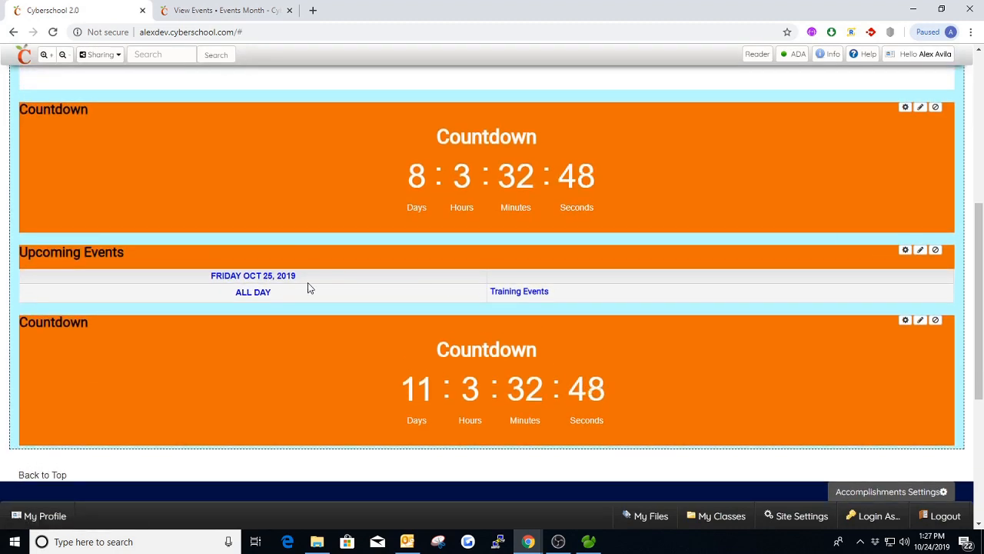
Review the widgets available for the main content area and close the list without adding one.
{"action": "scroll", "coordinate": [230, 296], "scroll_direction": "up", "scroll_amount": 1}
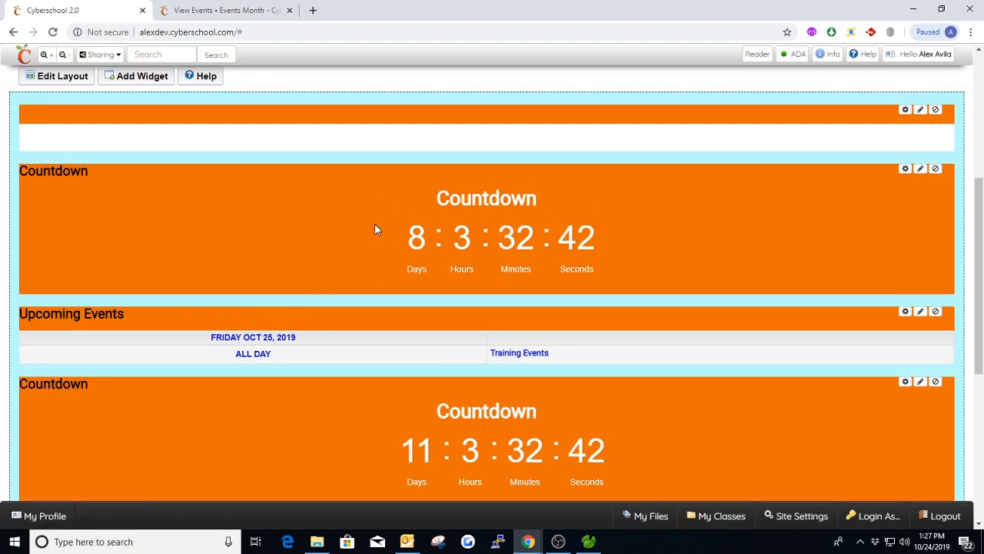
{"action": "scroll", "coordinate": [208, 312], "scroll_direction": "up", "scroll_amount": 3}
{"action": "left_click", "coordinate": [139, 198]}
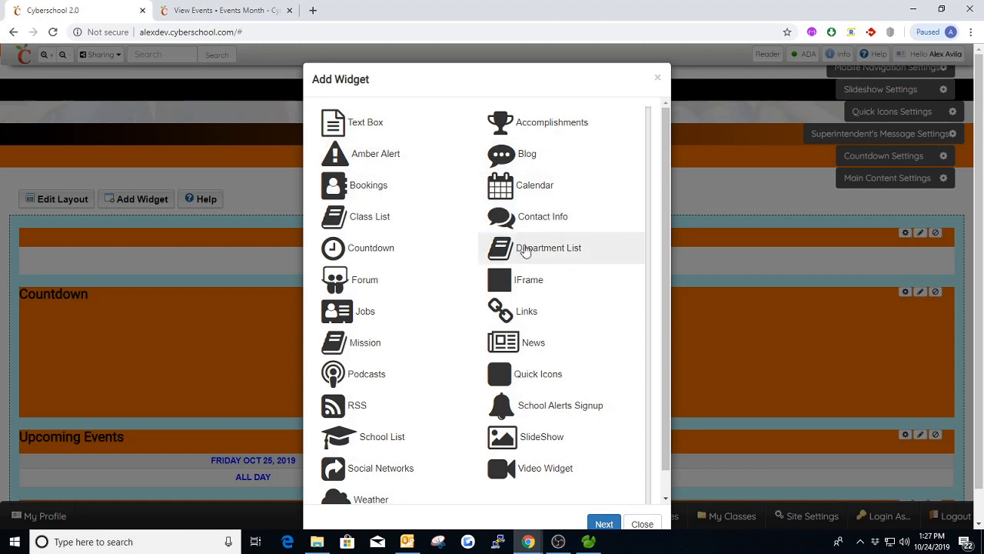
{"action": "scroll", "coordinate": [416, 312], "scroll_direction": "down", "scroll_amount": 1}
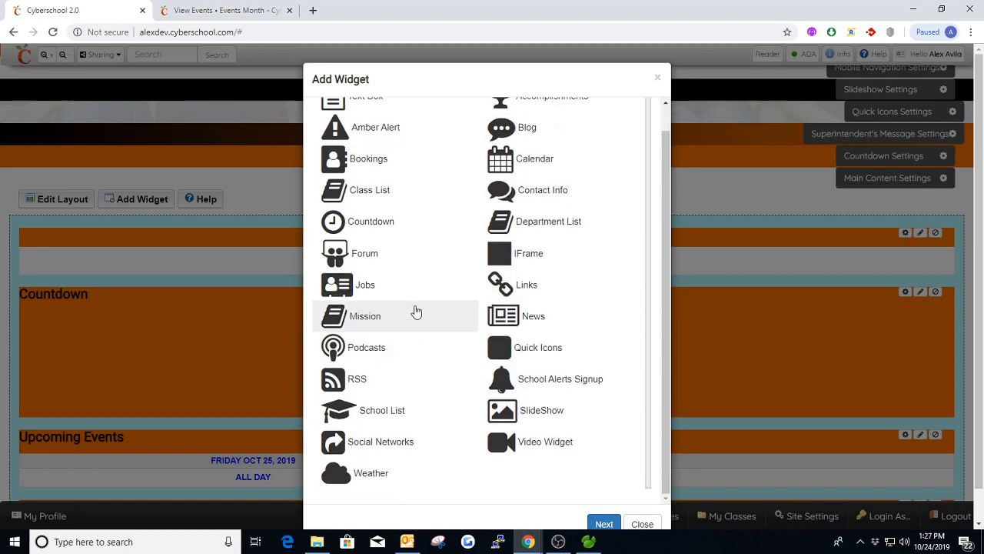
{"action": "scroll", "coordinate": [415, 299], "scroll_direction": "up", "scroll_amount": 1}
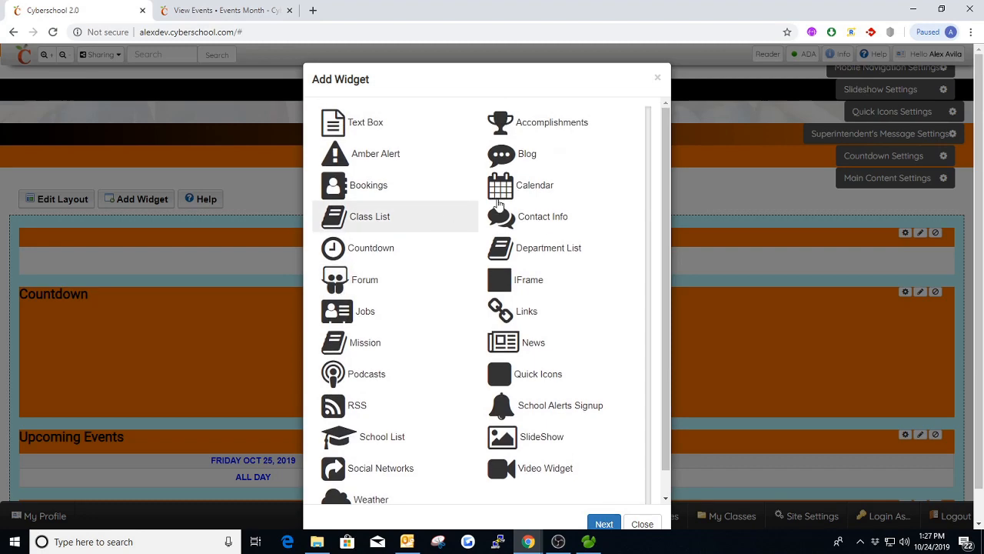
{"action": "left_click", "coordinate": [657, 81]}
Change the main content area's layout to T Split A (50/50) and save it.
{"action": "scroll", "coordinate": [403, 261], "scroll_direction": "down", "scroll_amount": 1}
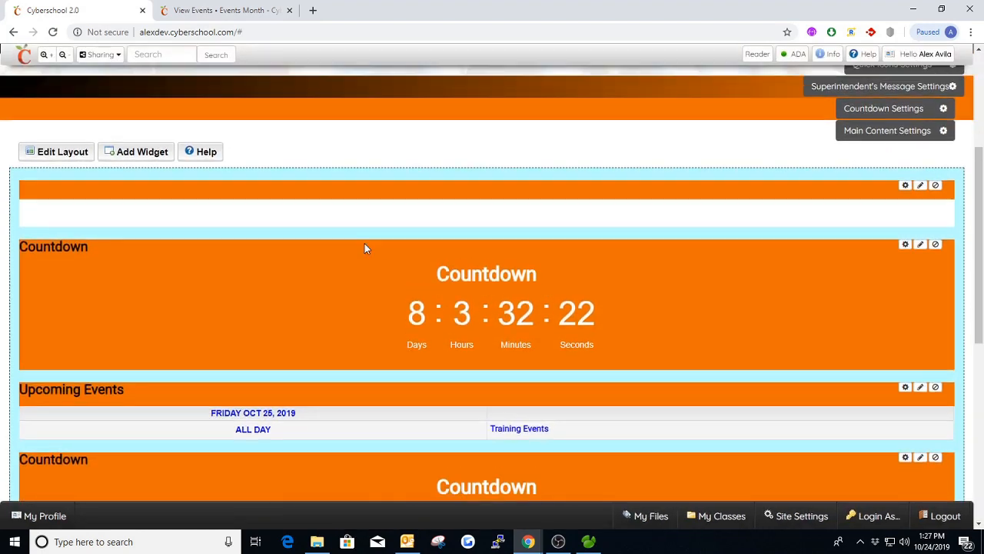
{"action": "scroll", "coordinate": [364, 247], "scroll_direction": "up", "scroll_amount": 1}
{"action": "left_click", "coordinate": [40, 199]}
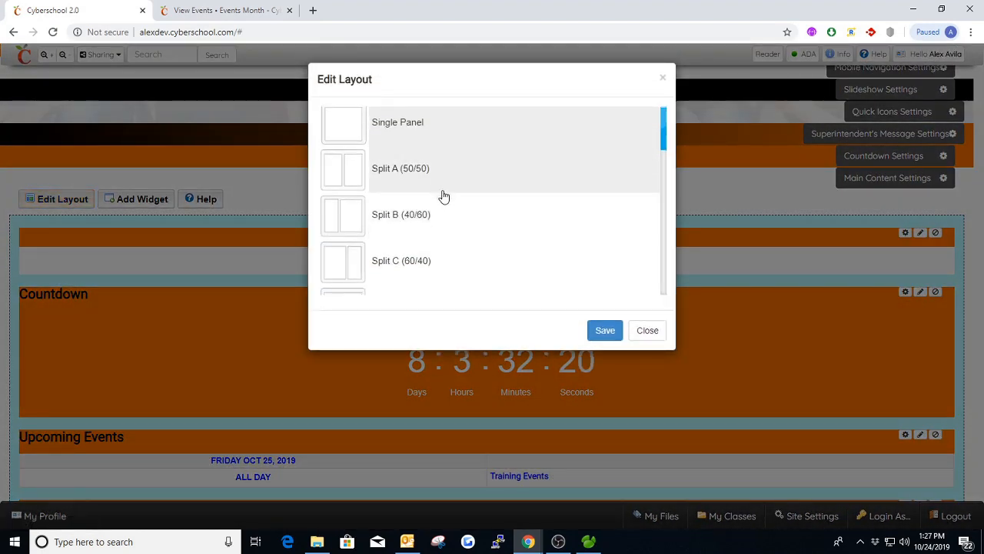
{"action": "scroll", "coordinate": [443, 196], "scroll_direction": "down", "scroll_amount": 3}
{"action": "left_click", "coordinate": [419, 191]}
{"action": "left_click", "coordinate": [599, 330]}
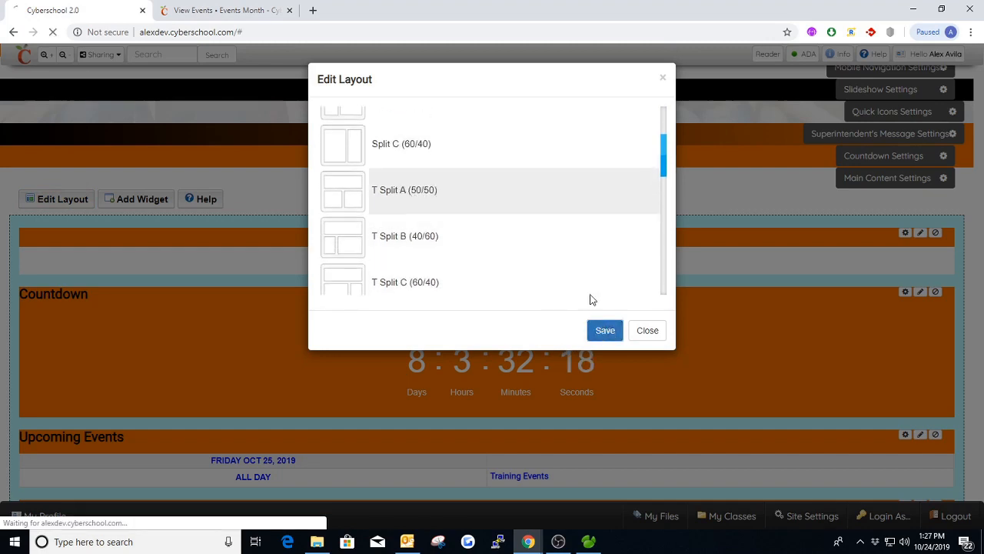
Move the second Countdown widget into the right panel of the lower row and the first Countdown into the left panel.
{"action": "scroll", "coordinate": [492, 285], "scroll_direction": "down", "scroll_amount": 3}
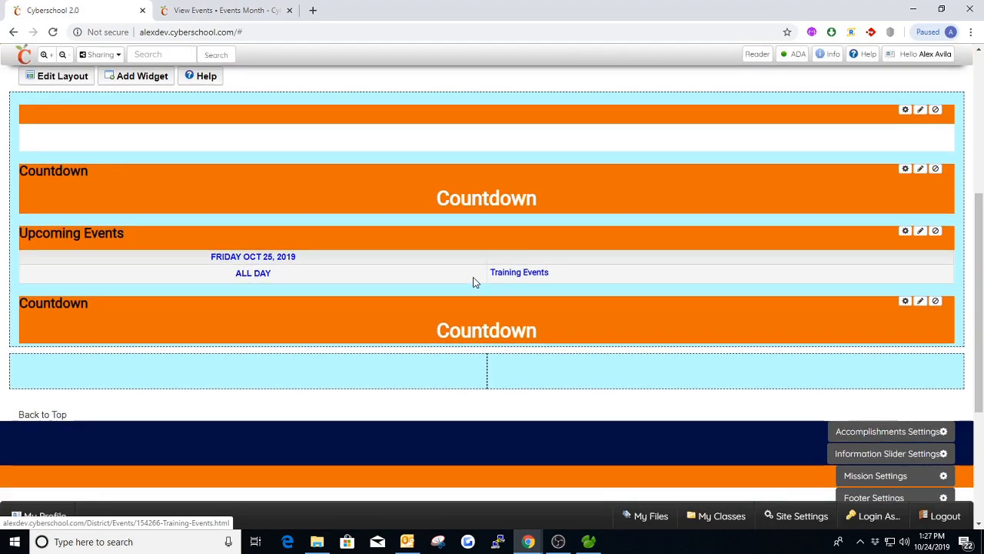
{"action": "scroll", "coordinate": [420, 200], "scroll_direction": "down", "scroll_amount": 2}
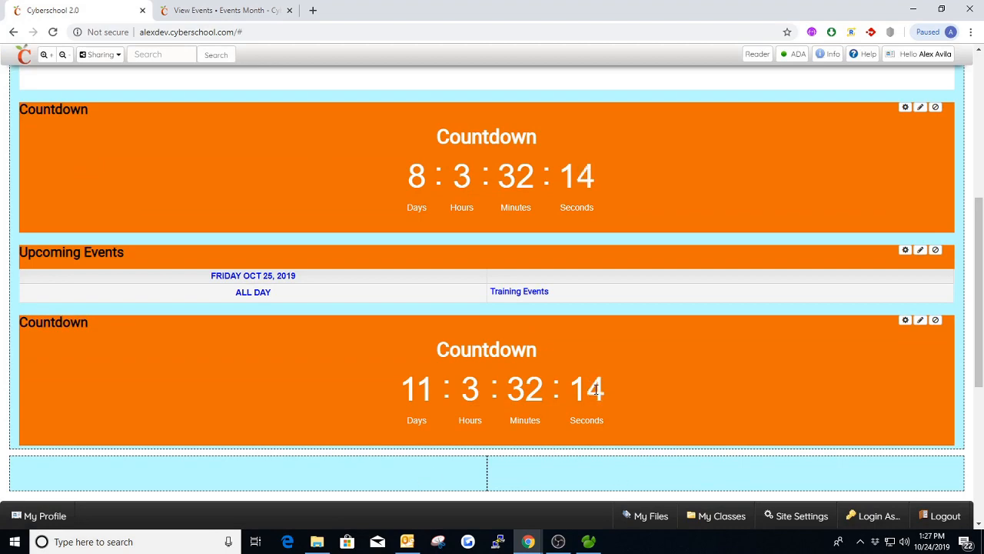
{"action": "scroll", "coordinate": [415, 285], "scroll_direction": "down", "scroll_amount": 2}
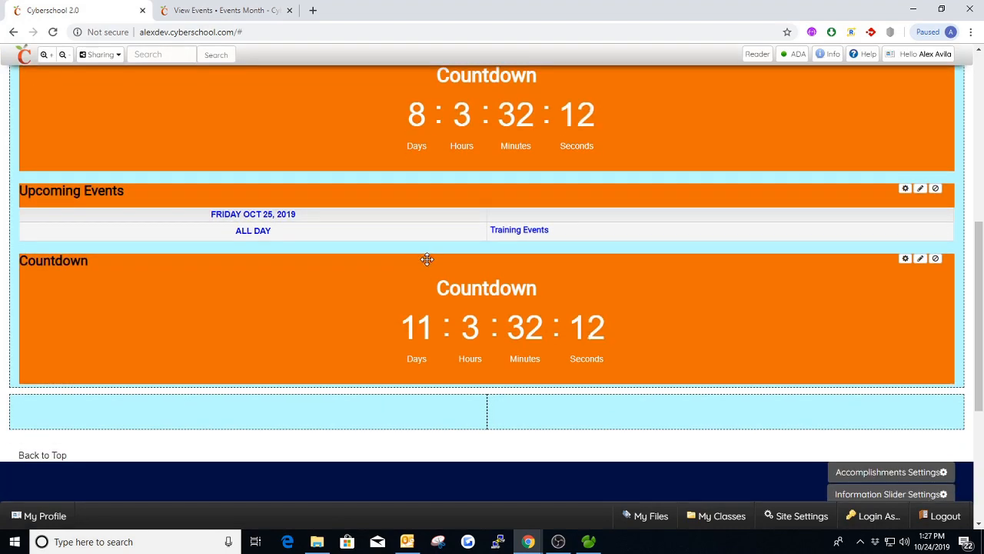
{"action": "left_click_drag", "start_coordinate": [430, 256], "coordinate": [573, 273]}
{"action": "scroll", "coordinate": [573, 273], "scroll_direction": "up", "scroll_amount": 2}
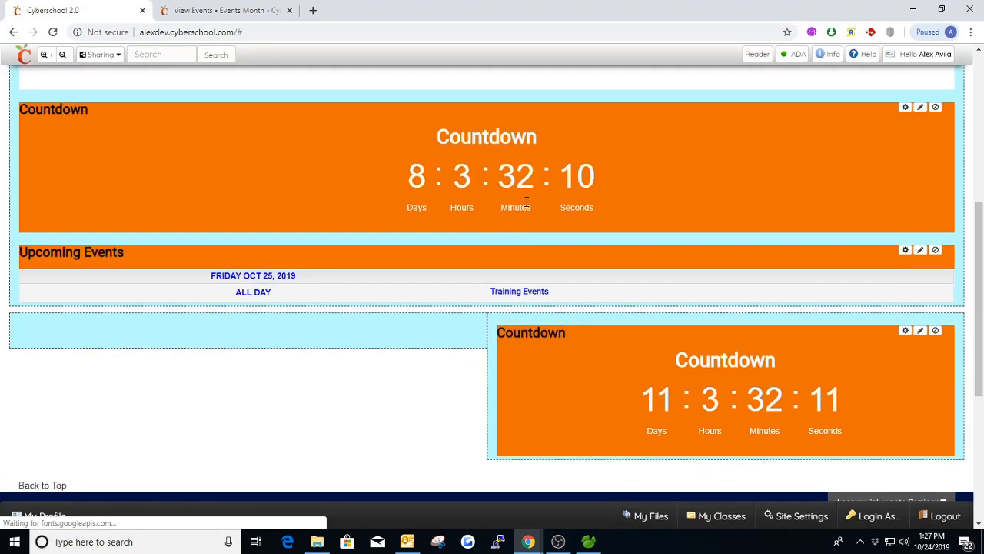
{"action": "left_click_drag", "start_coordinate": [497, 125], "coordinate": [377, 207]}
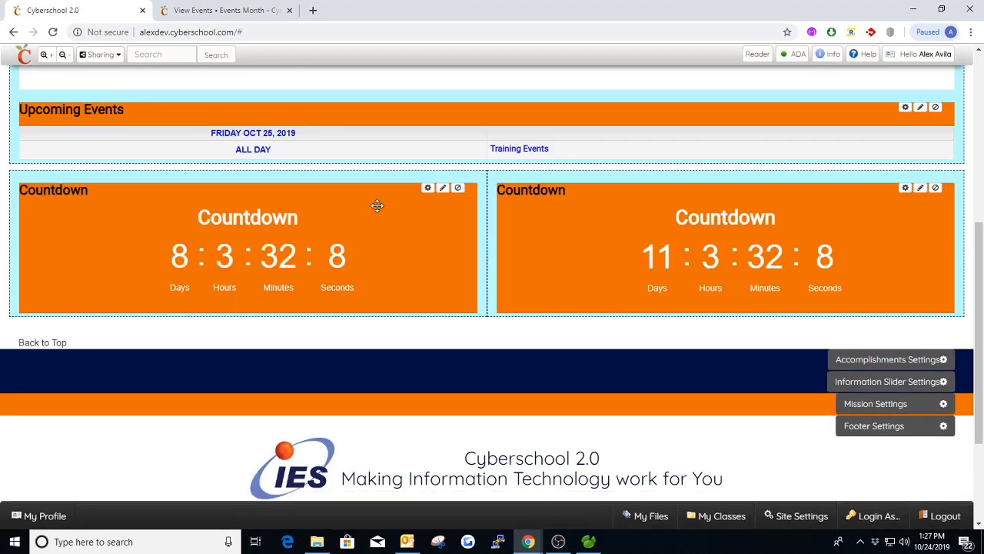
Log out of the site to view the new layout as a visitor, and log back in through Special Login.
{"action": "scroll", "coordinate": [461, 246], "scroll_direction": "up", "scroll_amount": 4}
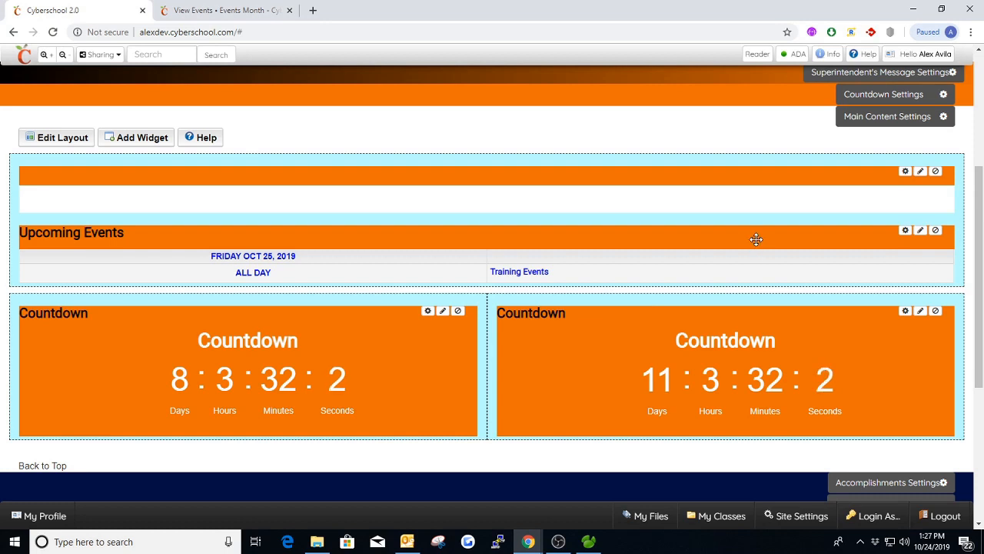
{"action": "left_click", "coordinate": [903, 55]}
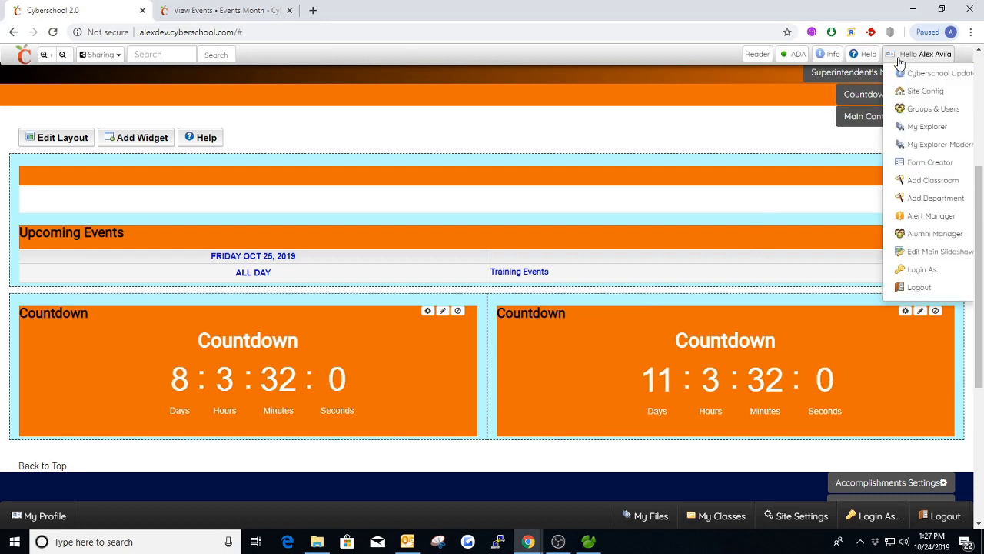
{"action": "left_click", "coordinate": [913, 289]}
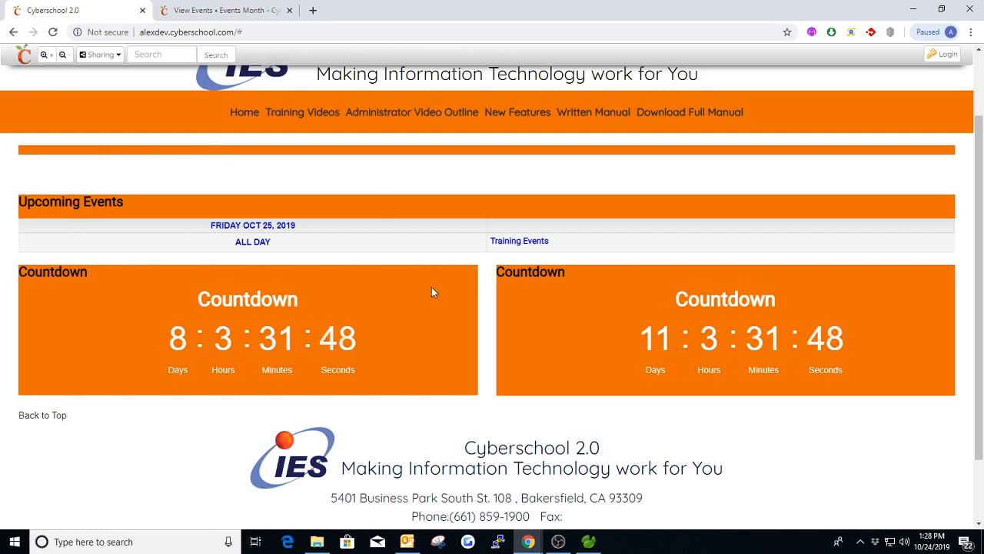
{"action": "left_click", "coordinate": [947, 54]}
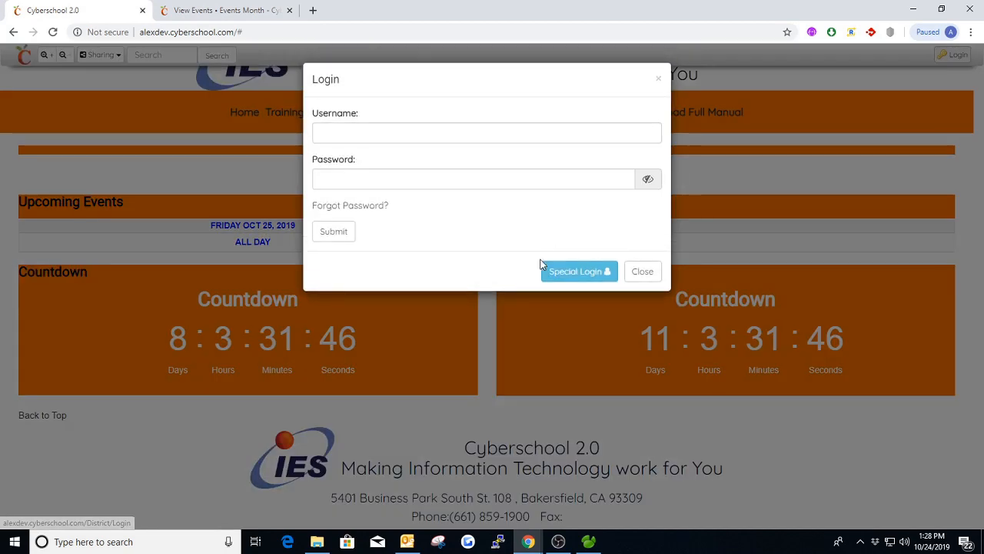
{"action": "left_click", "coordinate": [575, 271]}
{"action": "left_click", "coordinate": [534, 130]}
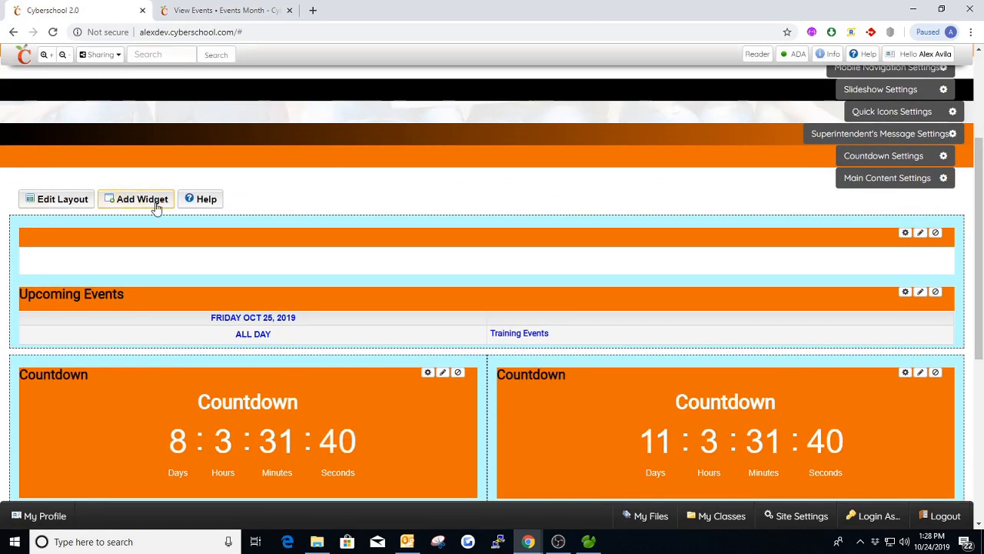
Examine the arrangement of the split panels and the list of available widgets, closing the list without adding one.
{"action": "scroll", "coordinate": [677, 205], "scroll_direction": "down", "scroll_amount": 2}
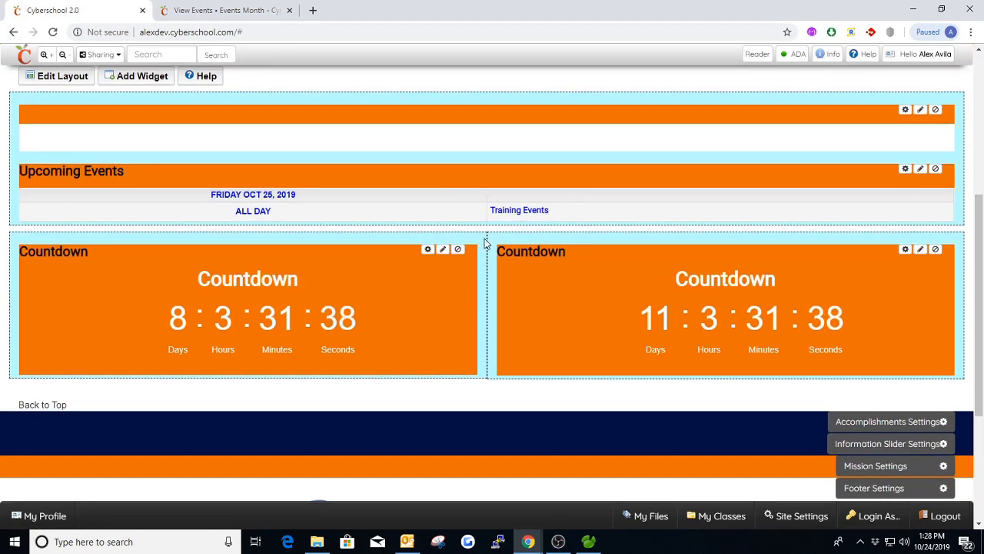
{"action": "scroll", "coordinate": [29, 198], "scroll_direction": "up", "scroll_amount": 1}
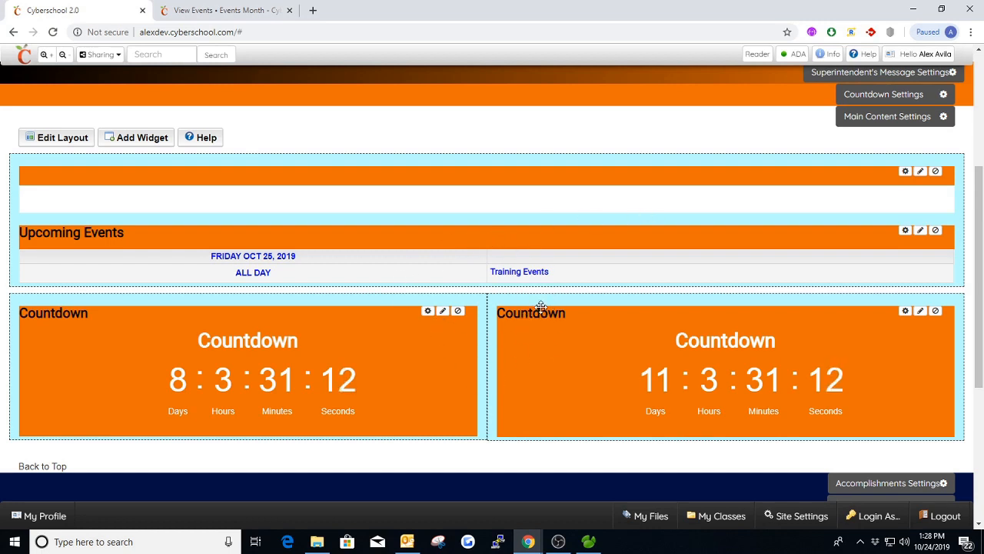
{"action": "scroll", "coordinate": [390, 277], "scroll_direction": "down", "scroll_amount": 1}
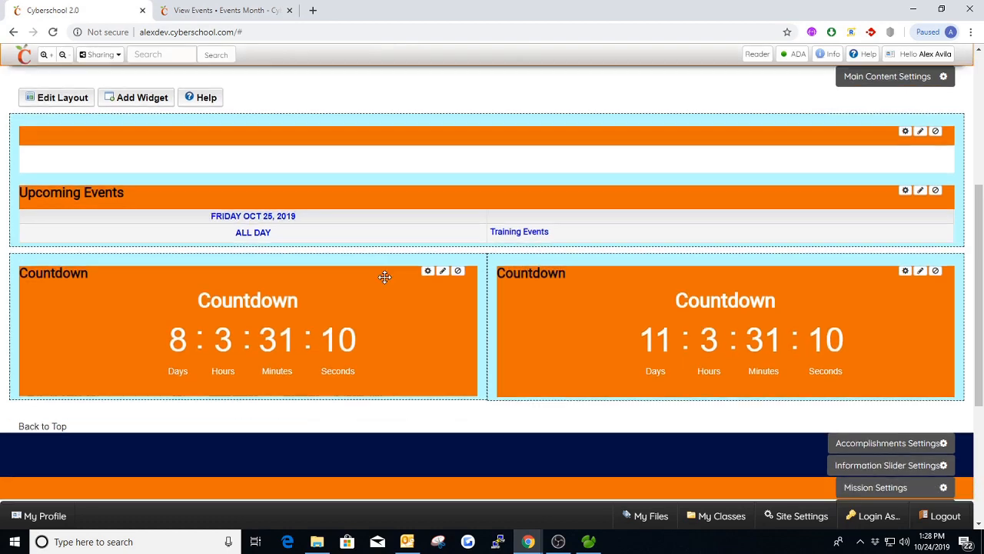
{"action": "scroll", "coordinate": [299, 215], "scroll_direction": "up", "scroll_amount": 1}
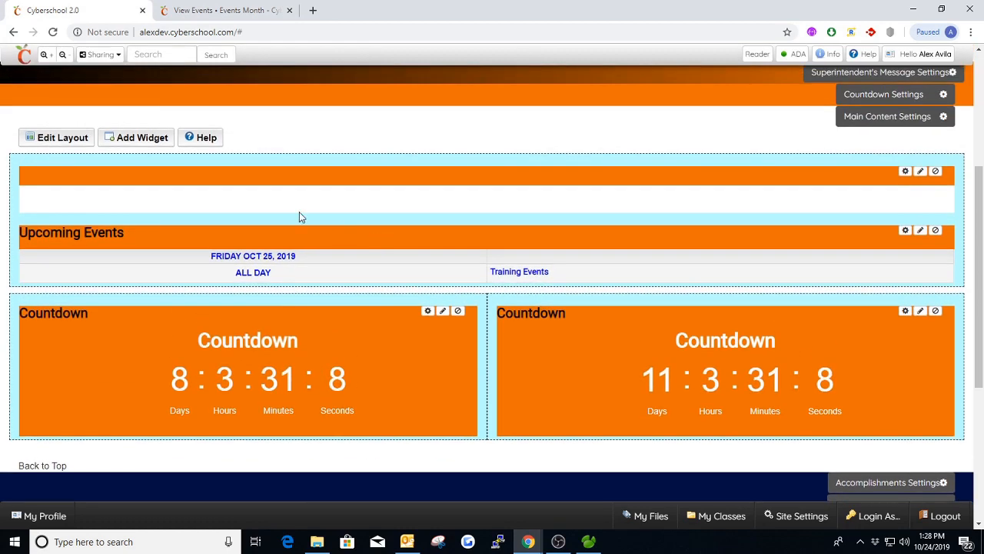
{"action": "left_click", "coordinate": [144, 137]}
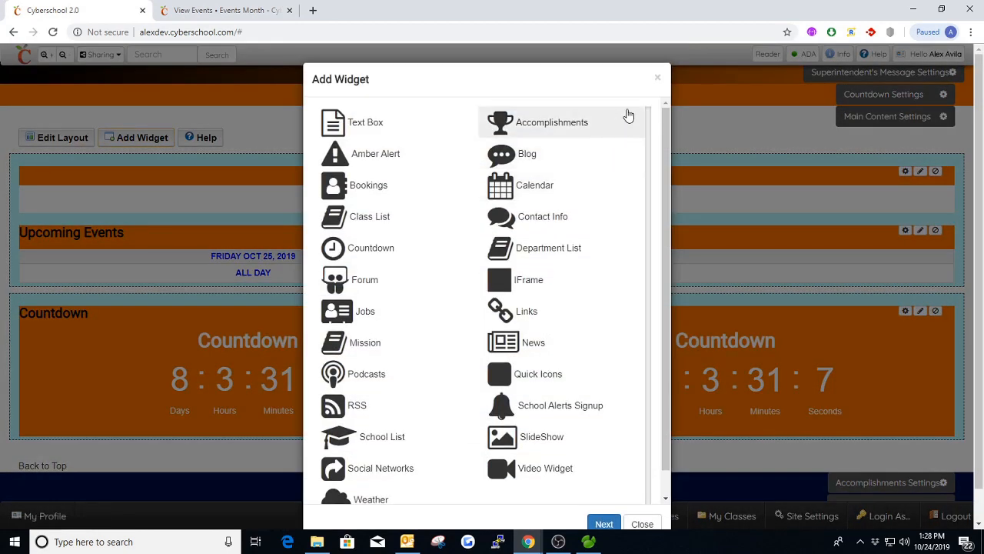
{"action": "left_click", "coordinate": [658, 77]}
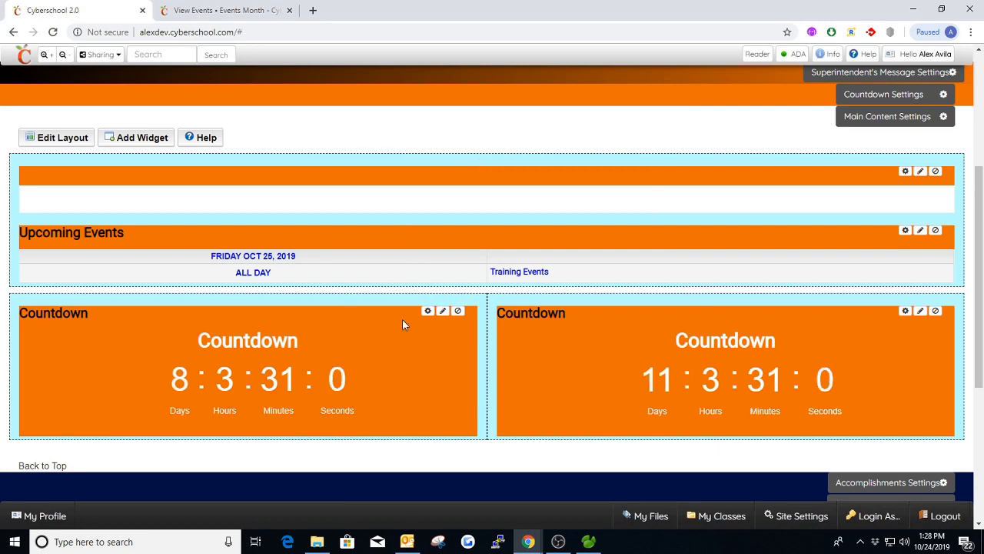
Inspect the content editor of the empty text box widget above Upcoming Events and close it without changes.
{"action": "left_click", "coordinate": [909, 173]}
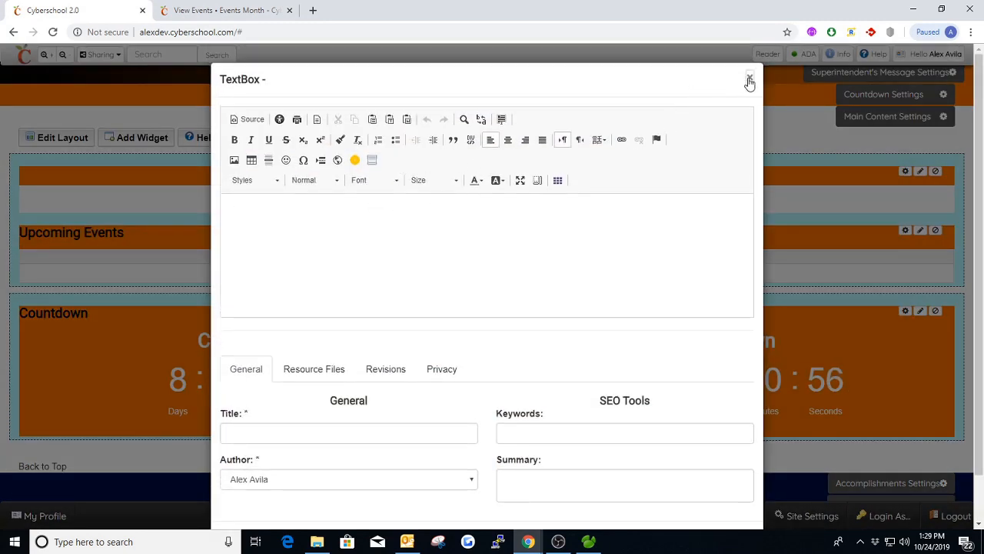
{"action": "left_click", "coordinate": [750, 79]}
{"action": "scroll", "coordinate": [457, 232], "scroll_direction": "down", "scroll_amount": 1}
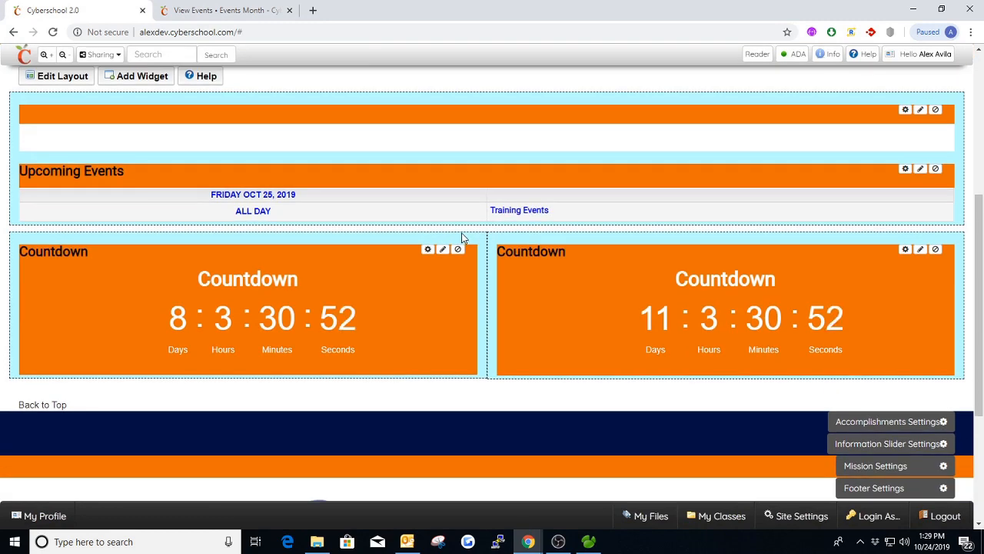
Enable the Accomplishments section below the main content area and save its settings.
{"action": "scroll", "coordinate": [462, 237], "scroll_direction": "down", "scroll_amount": 1}
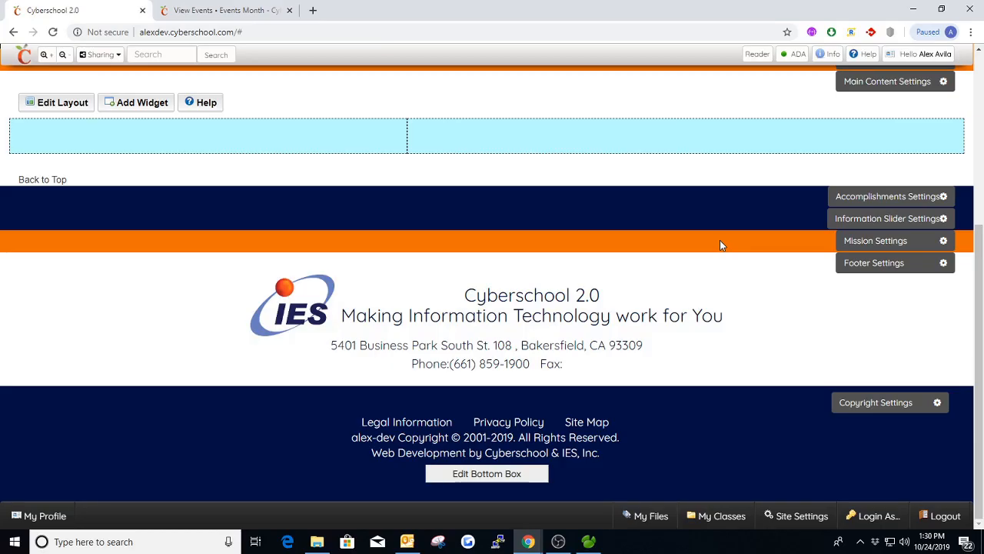
{"action": "left_click", "coordinate": [867, 197]}
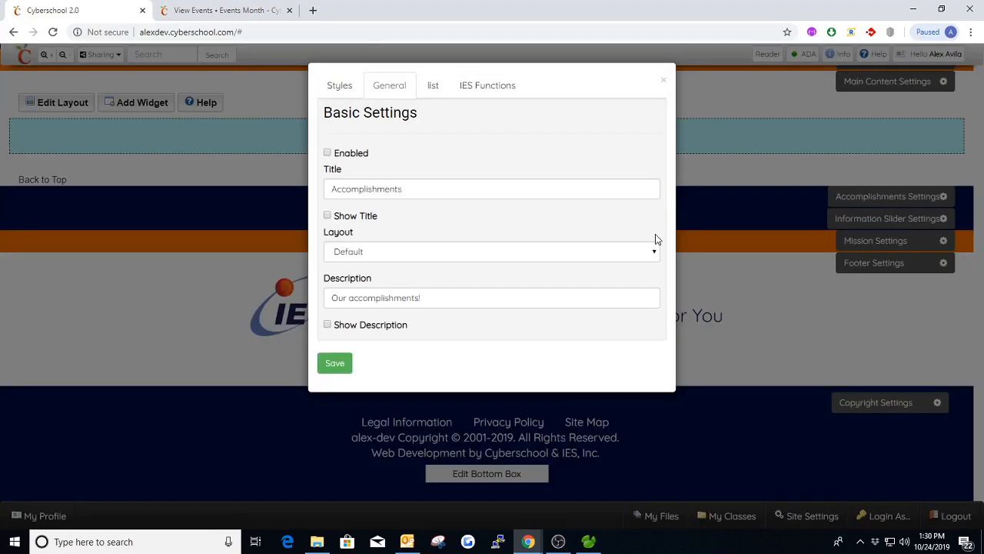
{"action": "left_click", "coordinate": [339, 363]}
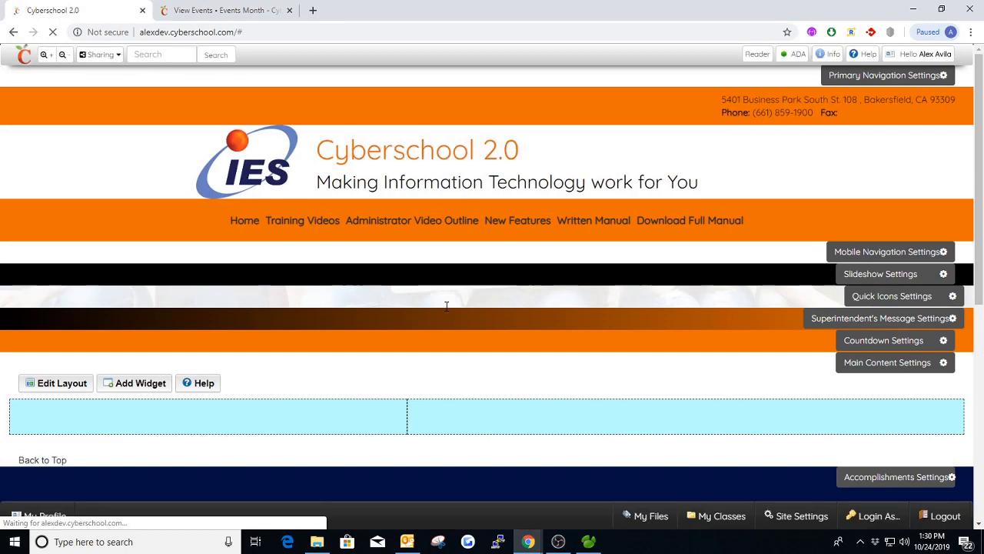
{"action": "scroll", "coordinate": [477, 341], "scroll_direction": "down", "scroll_amount": 2}
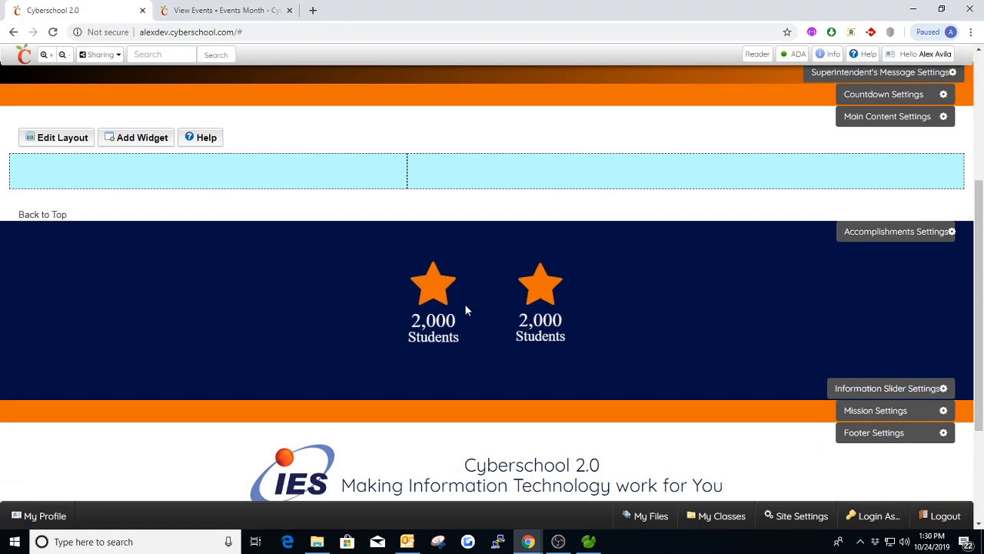
Turn on Show Title for the Accomplishments section and save its settings.
{"action": "left_click", "coordinate": [909, 237]}
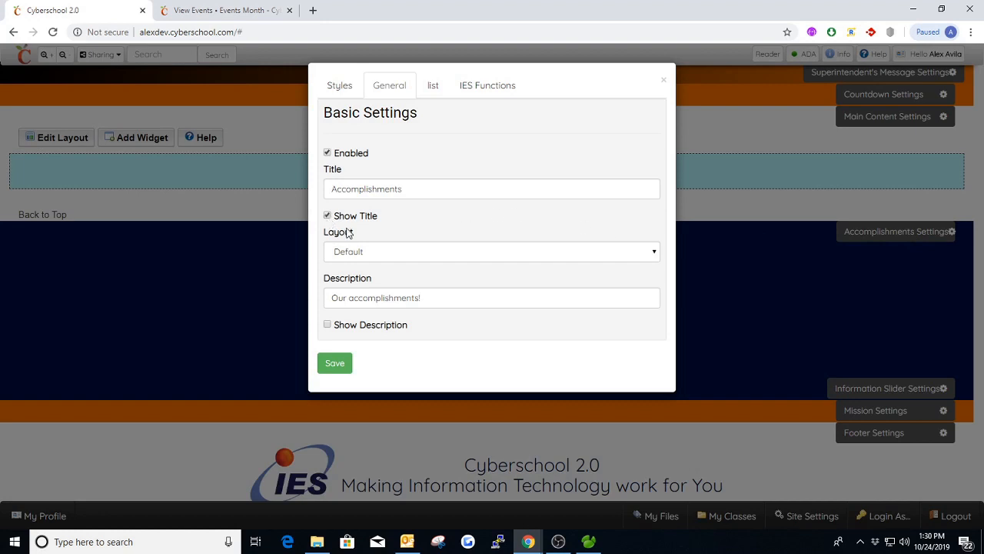
{"action": "left_click", "coordinate": [343, 364]}
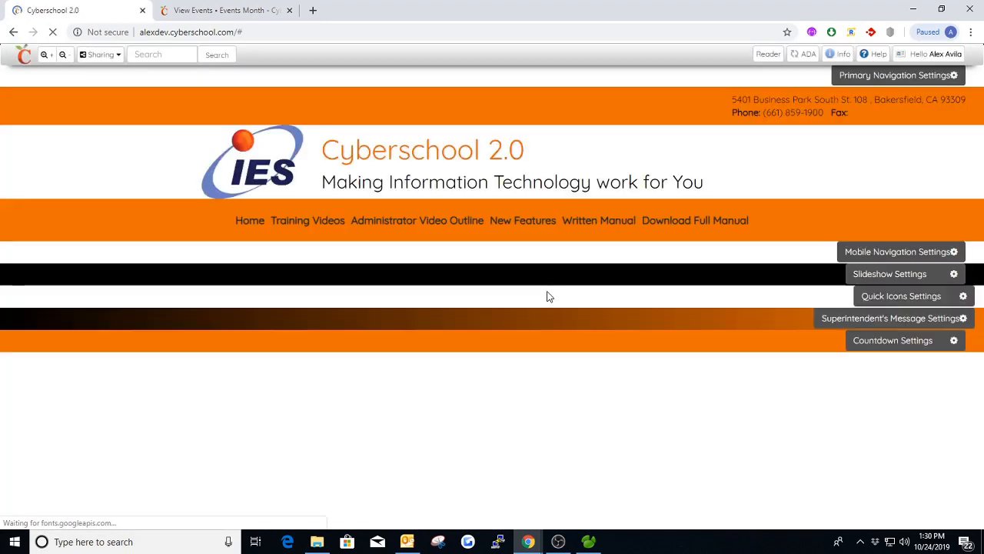
{"action": "scroll", "coordinate": [547, 300], "scroll_direction": "down", "scroll_amount": 3}
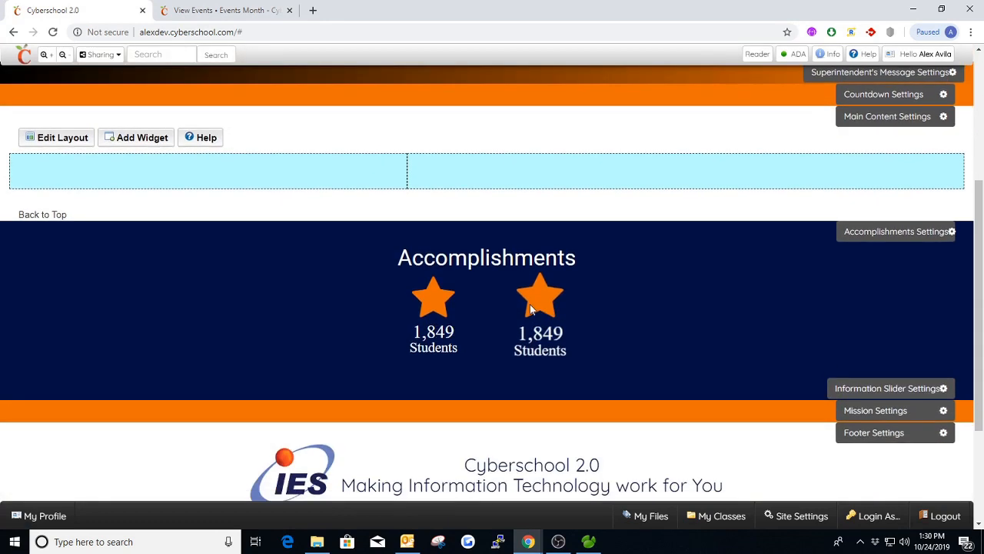
Change the Accomplishments section's title to "Our School Achievements!" and save its settings.
{"action": "left_click", "coordinate": [853, 234]}
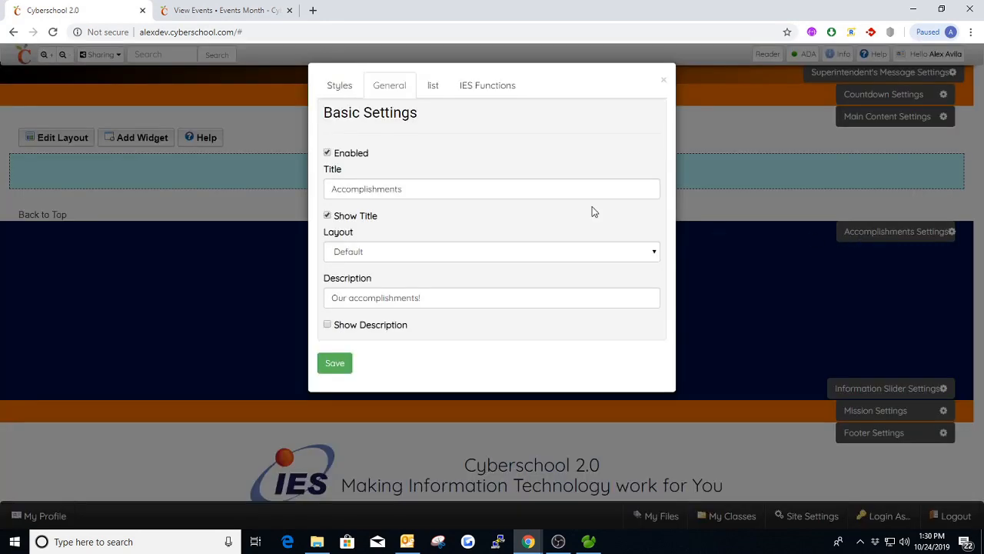
{"action": "left_click_drag", "start_coordinate": [422, 186], "coordinate": [327, 186]}
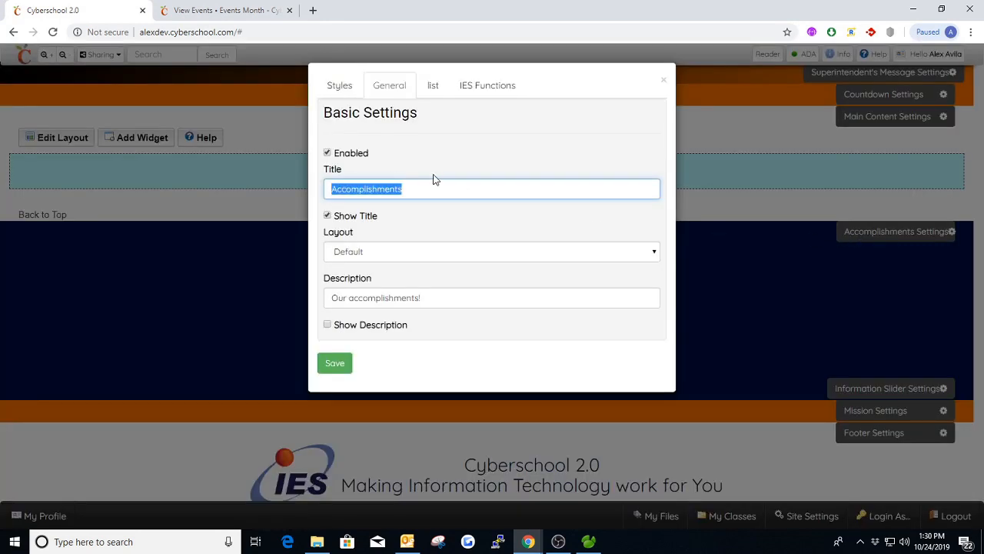
{"action": "type", "text": "Our School"}
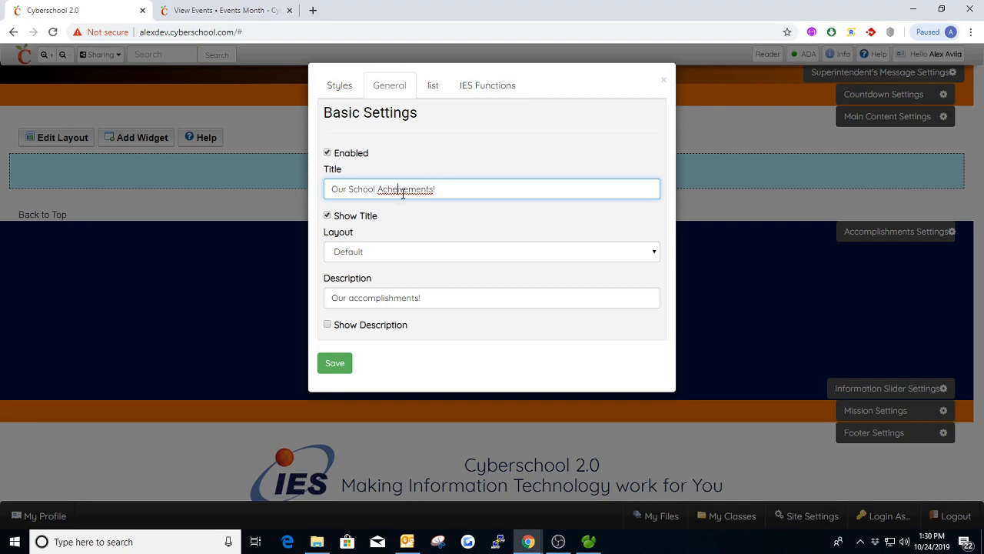
{"action": "key", "text": "BackSpace"}
{"action": "key", "text": "BackSpace"}
{"action": "type", "text": "ie"}
{"action": "left_click", "coordinate": [336, 363]}
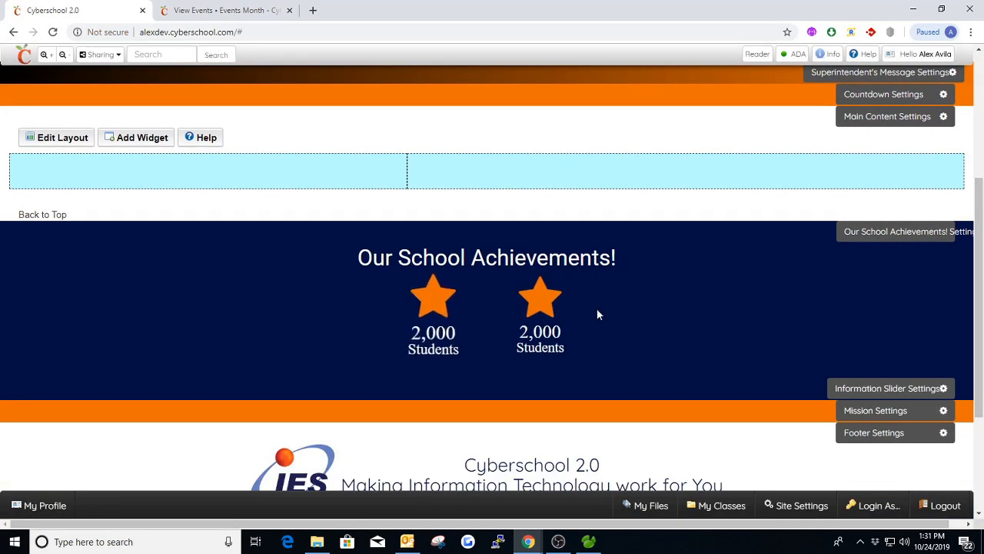
Turn on Show Description for the Our School Achievements! section, keeping the Default layout, and save its settings.
{"action": "left_click", "coordinate": [897, 234]}
{"action": "left_click", "coordinate": [377, 254]}
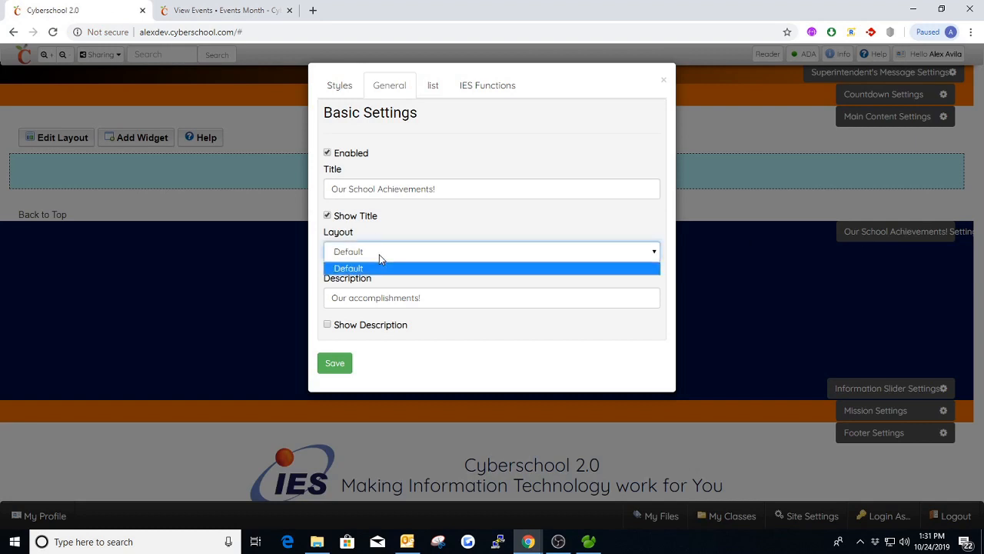
{"action": "left_click", "coordinate": [377, 254]}
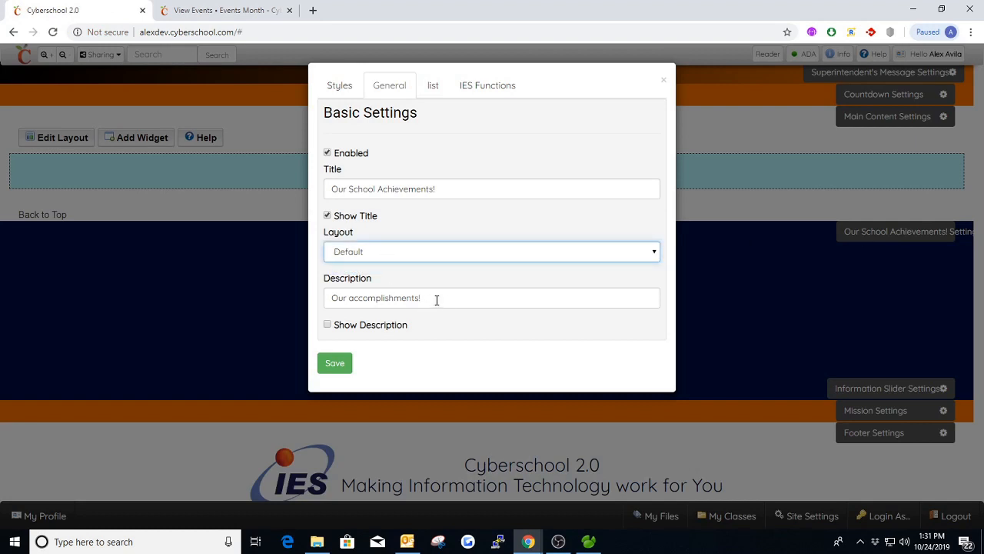
{"action": "left_click", "coordinate": [327, 324]}
{"action": "left_click", "coordinate": [333, 366]}
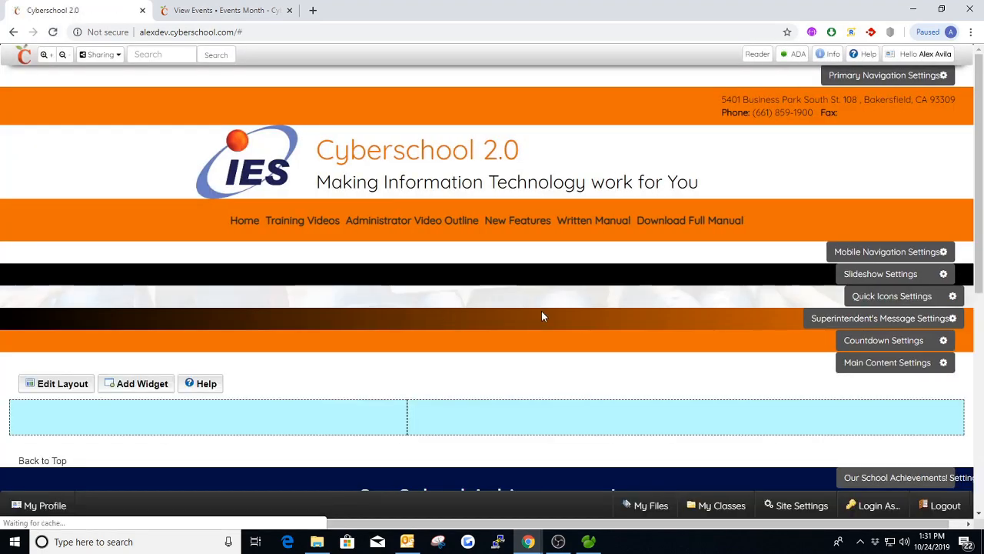
Check the description text under the achievements title and examine the section's color, dimension and background style settings.
{"action": "scroll", "coordinate": [543, 311], "scroll_direction": "down", "scroll_amount": 2}
{"action": "scroll", "coordinate": [543, 310], "scroll_direction": "down", "scroll_amount": 3}
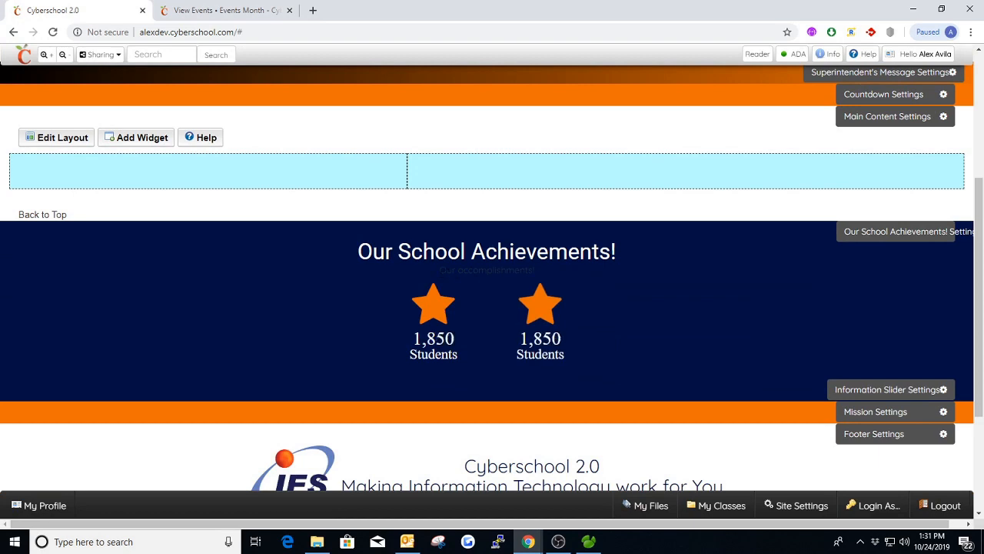
{"action": "left_click_drag", "start_coordinate": [440, 270], "coordinate": [543, 276]}
{"action": "left_click", "coordinate": [687, 240]}
{"action": "left_click", "coordinate": [912, 231]}
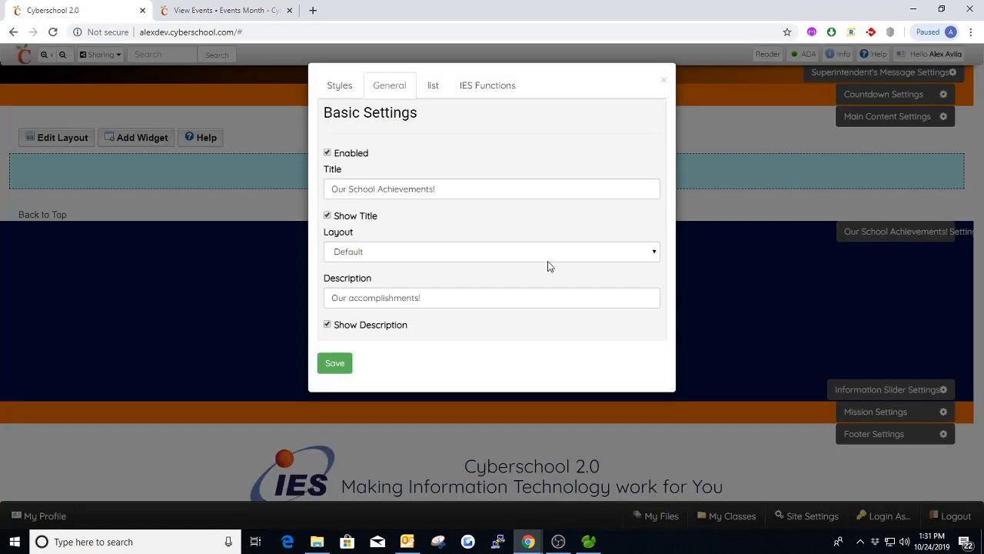
{"action": "left_click", "coordinate": [351, 93]}
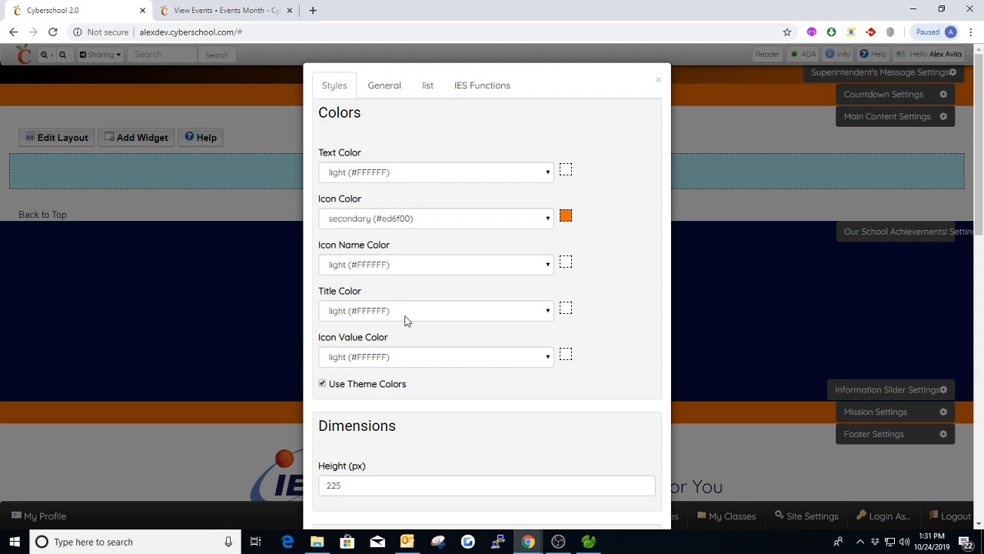
{"action": "scroll", "coordinate": [407, 307], "scroll_direction": "down", "scroll_amount": 5}
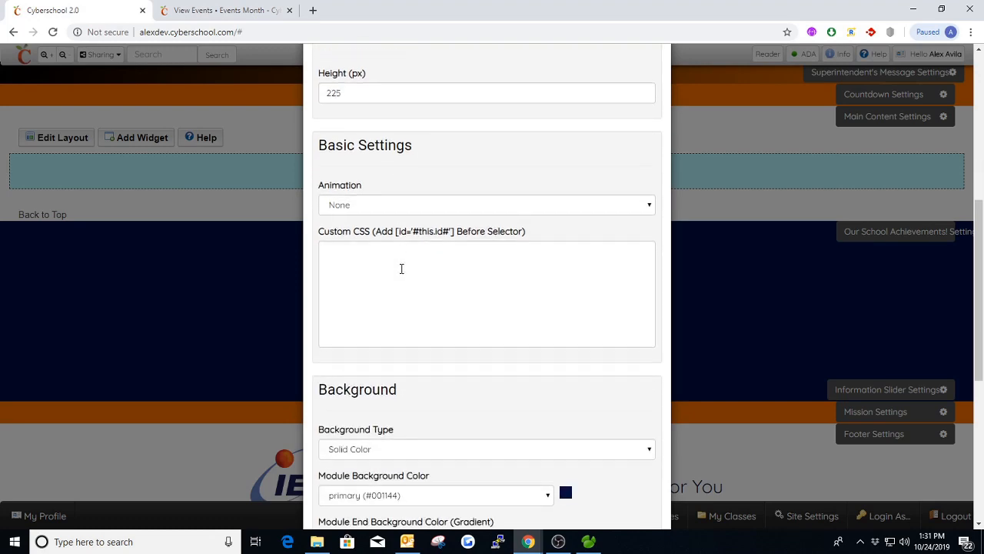
{"action": "scroll", "coordinate": [401, 269], "scroll_direction": "down", "scroll_amount": 5}
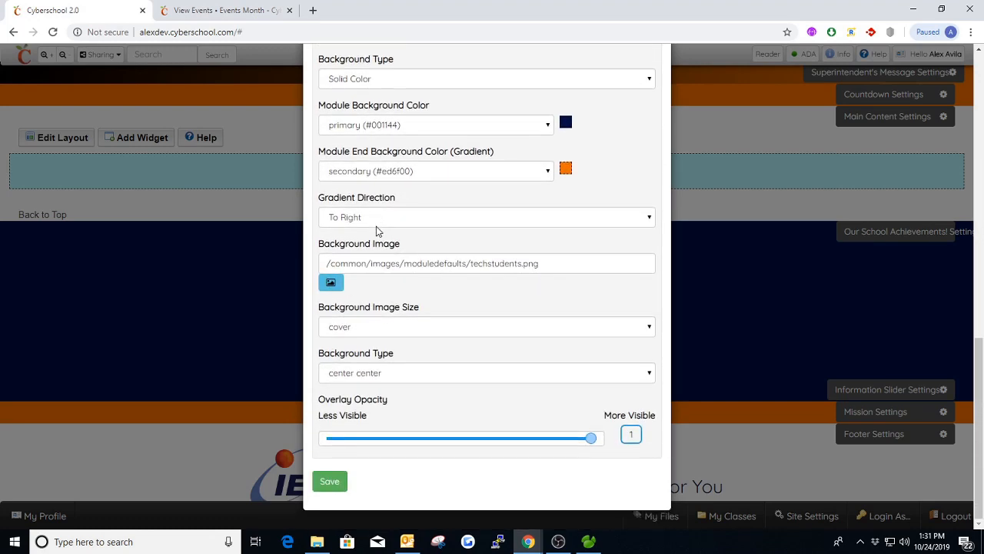
{"action": "scroll", "coordinate": [376, 226], "scroll_direction": "up", "scroll_amount": 10}
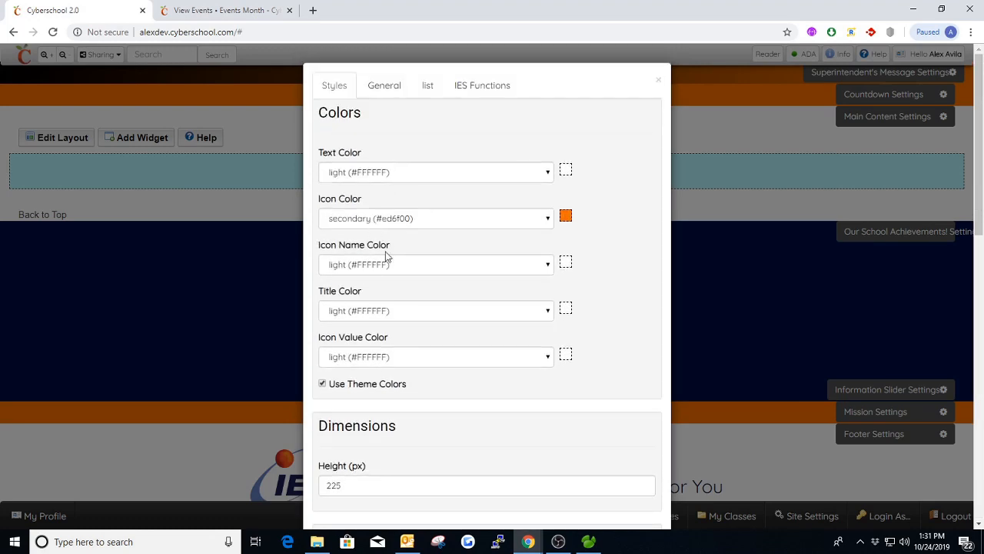
Turn off Show Description in the achievements section's general settings.
{"action": "left_click", "coordinate": [384, 86]}
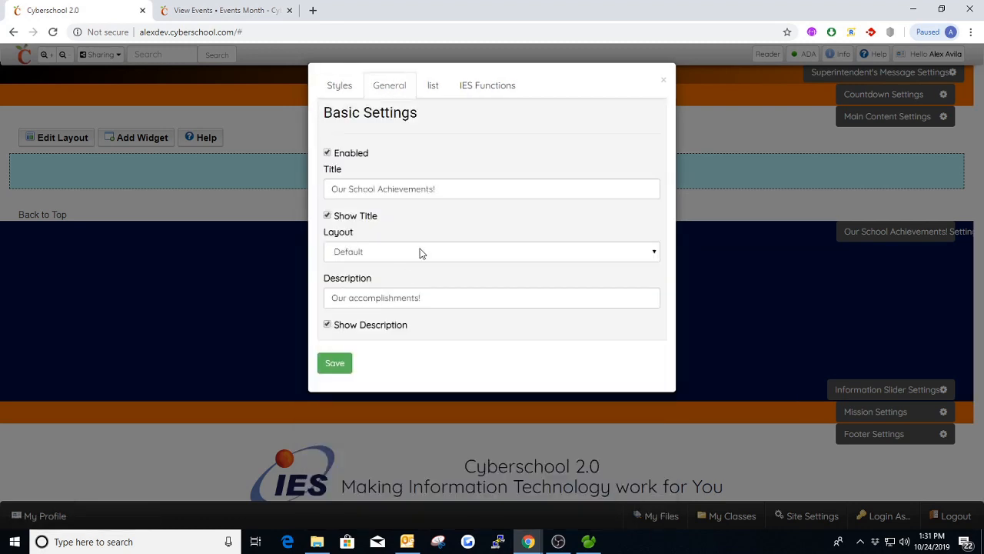
{"action": "left_click", "coordinate": [327, 325]}
Review the achievements section's style settings and its list of items, closing the settings without saving.
{"action": "left_click", "coordinate": [346, 89]}
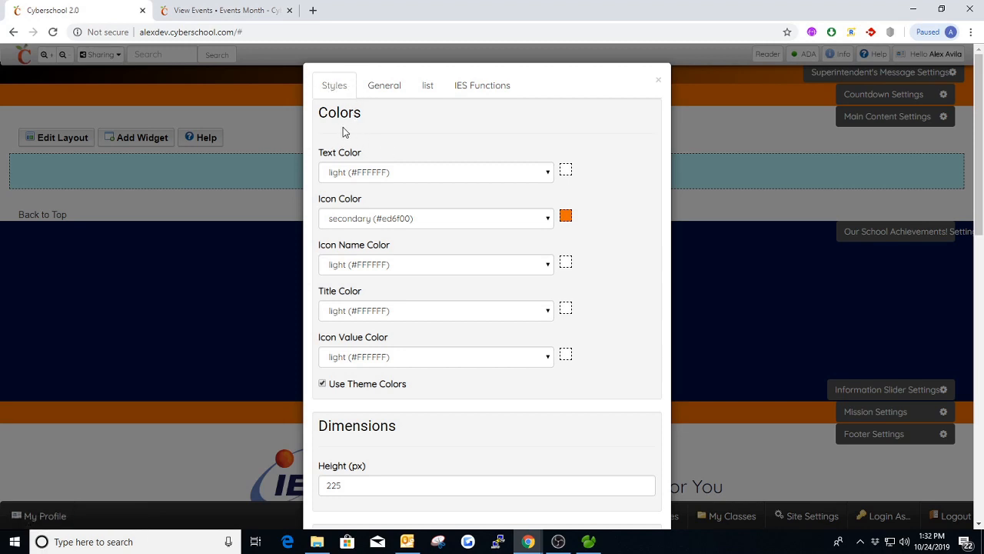
{"action": "scroll", "coordinate": [405, 196], "scroll_direction": "down", "scroll_amount": 2}
{"action": "scroll", "coordinate": [405, 196], "scroll_direction": "down", "scroll_amount": 5}
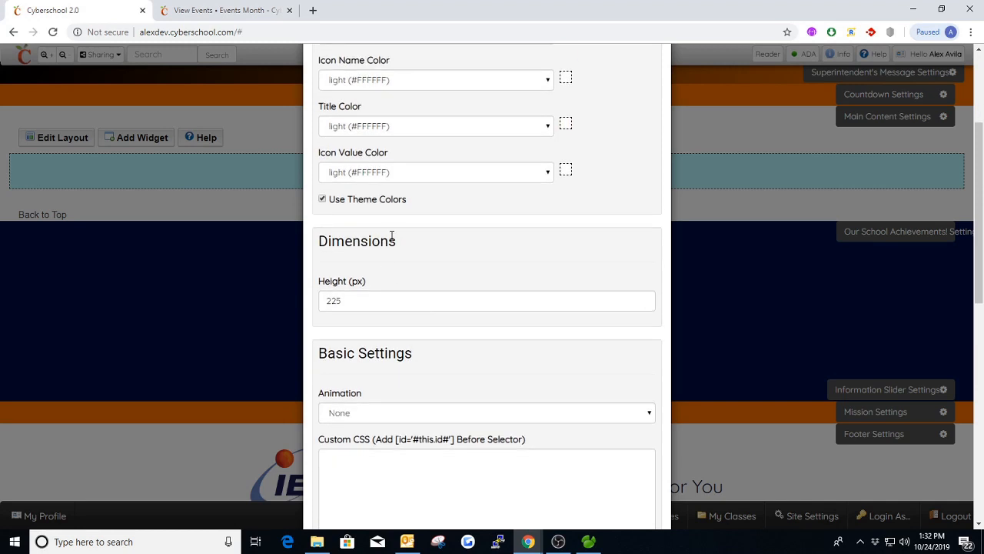
{"action": "scroll", "coordinate": [404, 235], "scroll_direction": "down", "scroll_amount": 1}
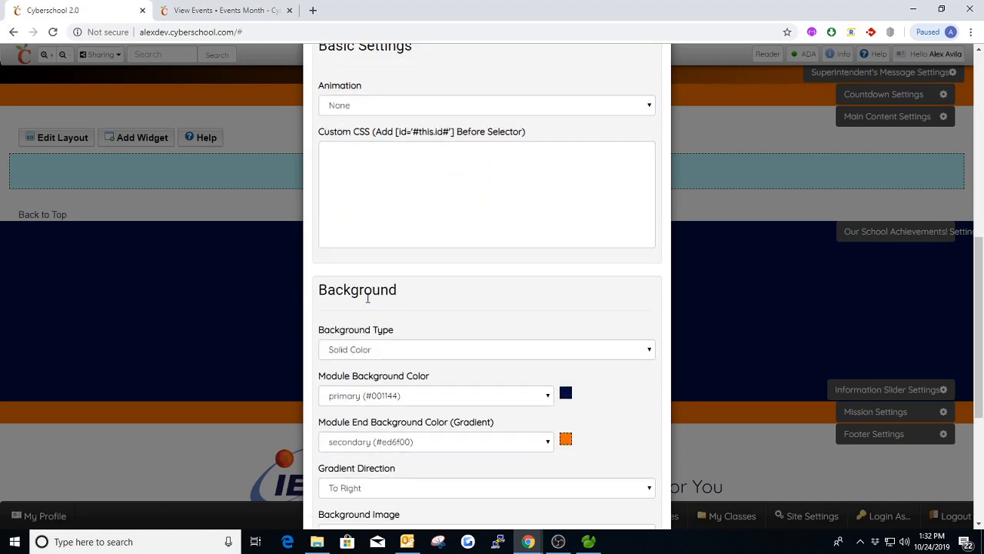
{"action": "scroll", "coordinate": [421, 303], "scroll_direction": "down", "scroll_amount": 1}
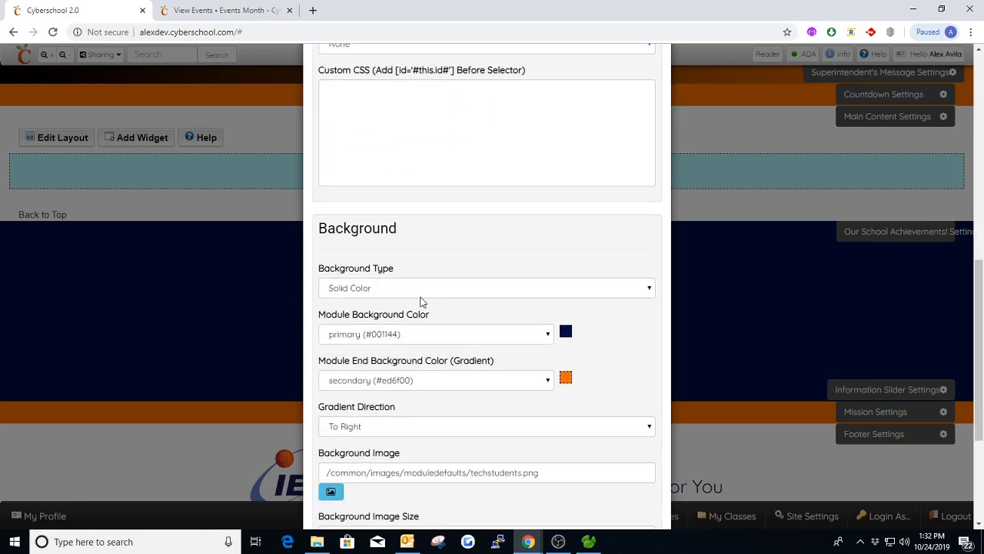
{"action": "scroll", "coordinate": [420, 302], "scroll_direction": "up", "scroll_amount": 7}
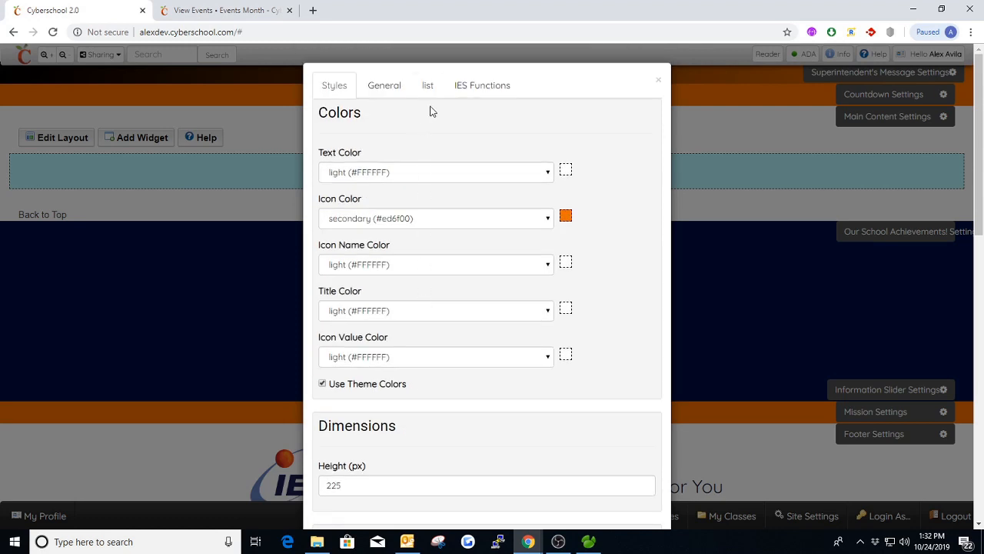
{"action": "left_click", "coordinate": [428, 88]}
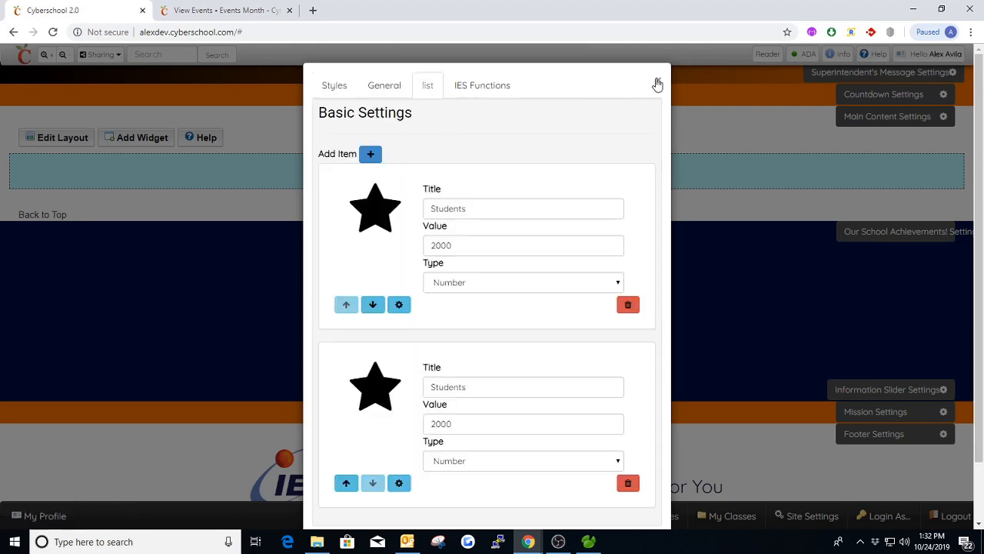
{"action": "left_click", "coordinate": [656, 81]}
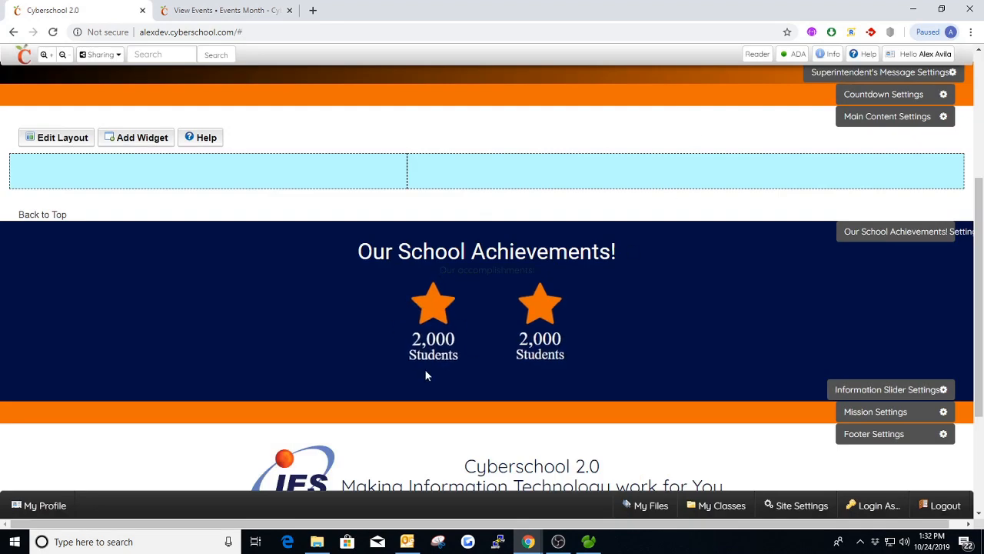
Set the first Students item's value to 1639 in the achievements list, keeping its type as Number.
{"action": "left_click", "coordinate": [860, 233]}
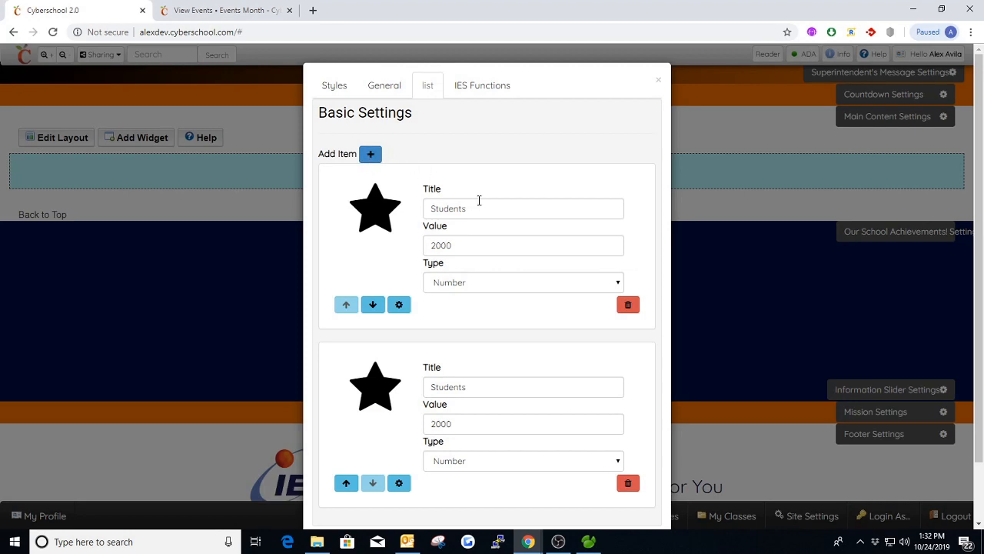
{"action": "left_click_drag", "start_coordinate": [484, 207], "coordinate": [424, 209]}
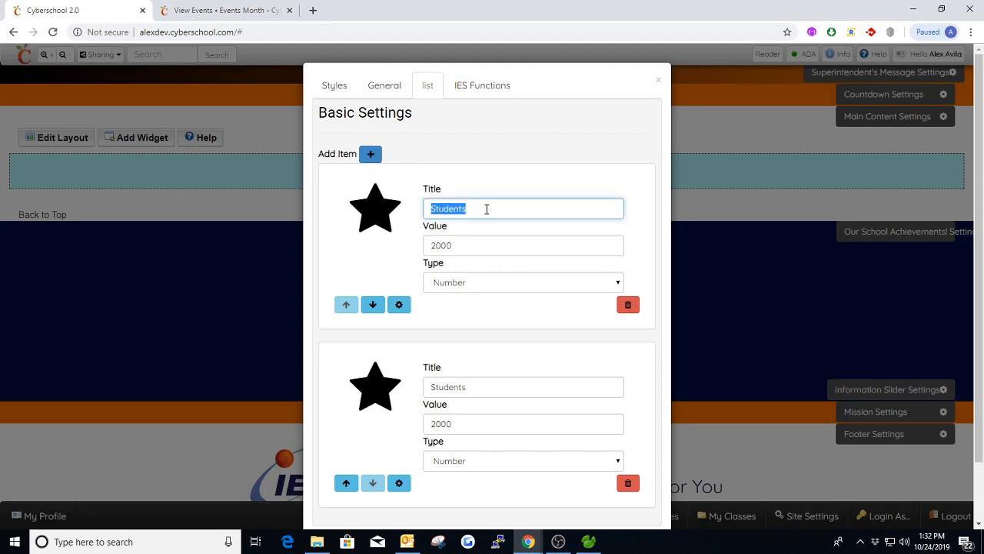
{"action": "left_click", "coordinate": [476, 243]}
{"action": "key", "text": "BackSpace"}
{"action": "key", "text": "BackSpace"}
{"action": "key", "text": "BackSpace"}
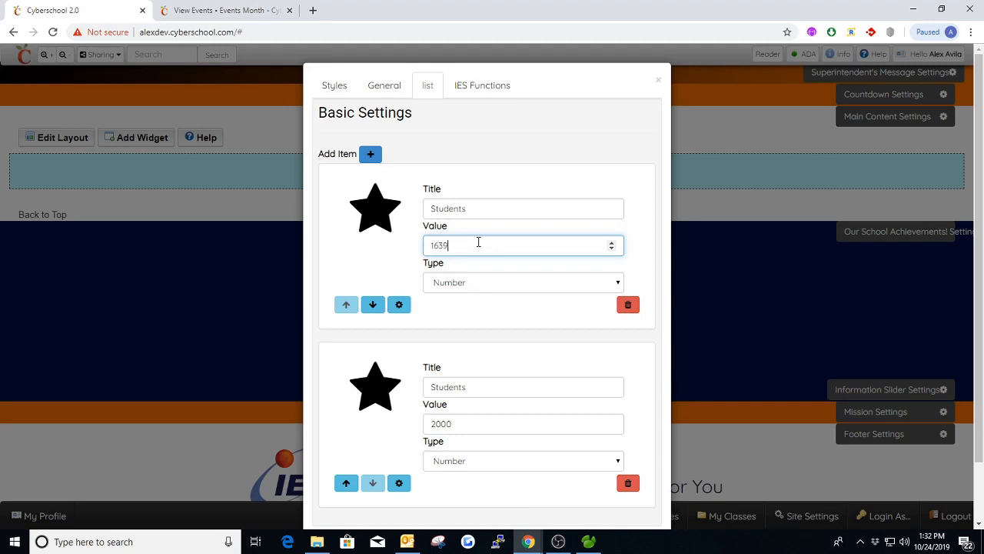
{"action": "left_click", "coordinate": [602, 283]}
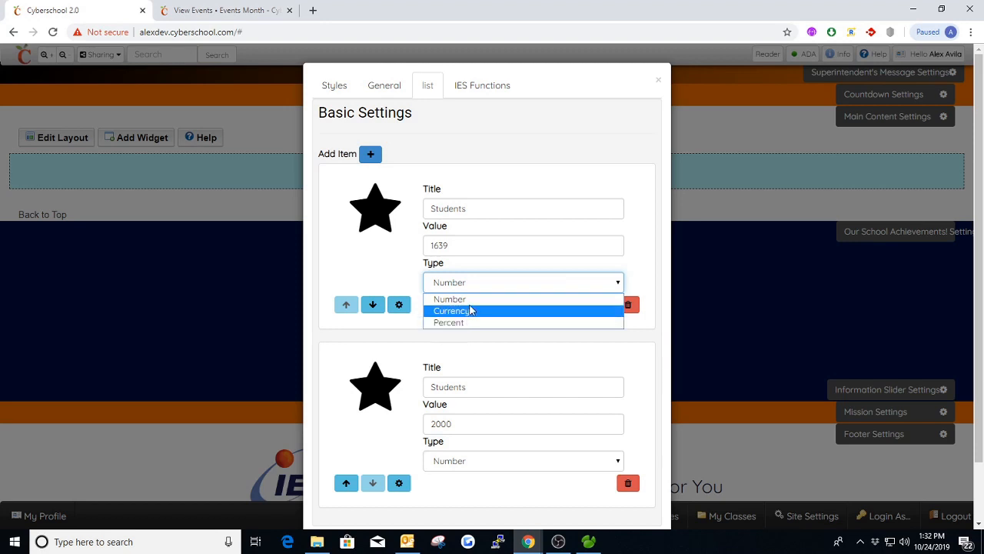
{"action": "left_click", "coordinate": [471, 300]}
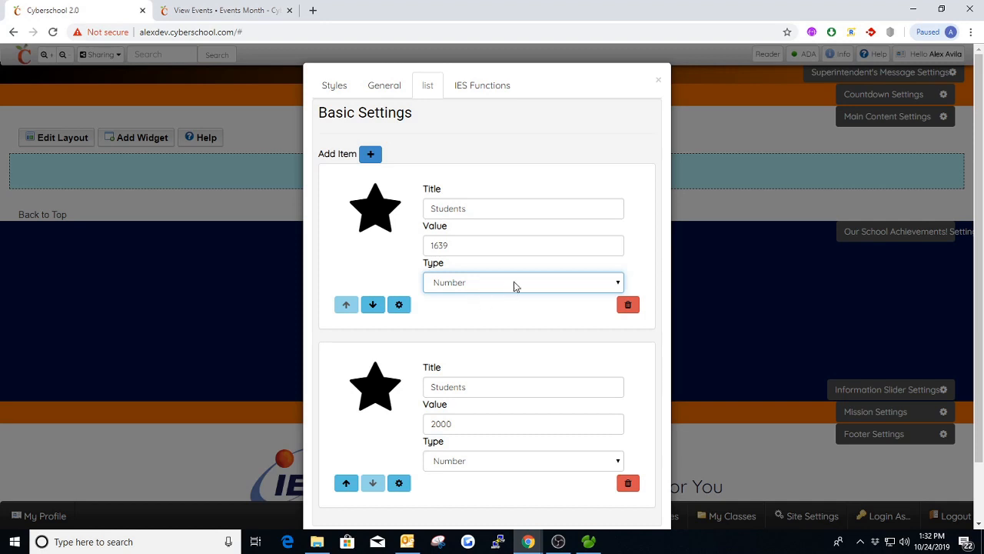
Retitle the second achievements item as Courses and set its value to 64.
{"action": "scroll", "coordinate": [477, 346], "scroll_direction": "down", "scroll_amount": 1}
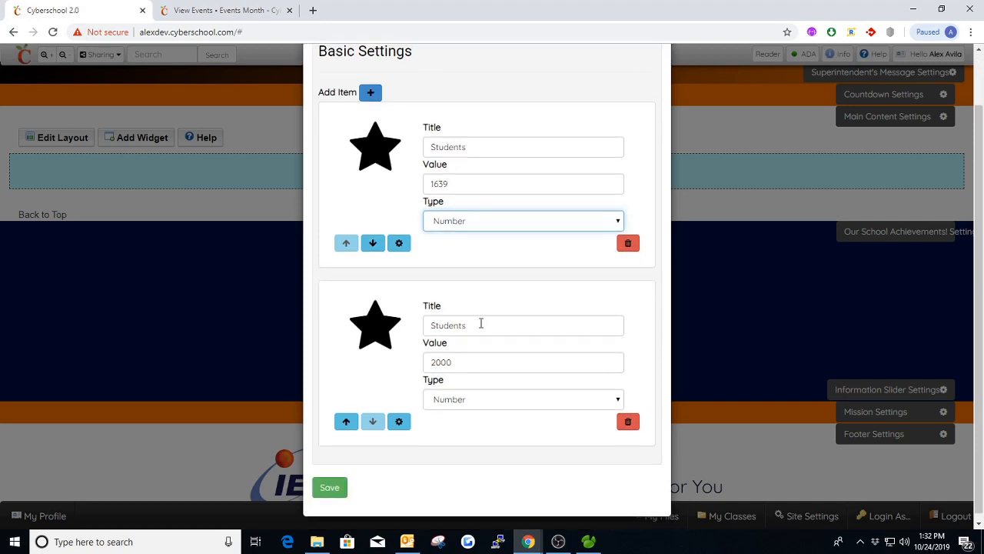
{"action": "left_click_drag", "start_coordinate": [482, 326], "coordinate": [419, 329]}
{"action": "type", "text": "Co"}
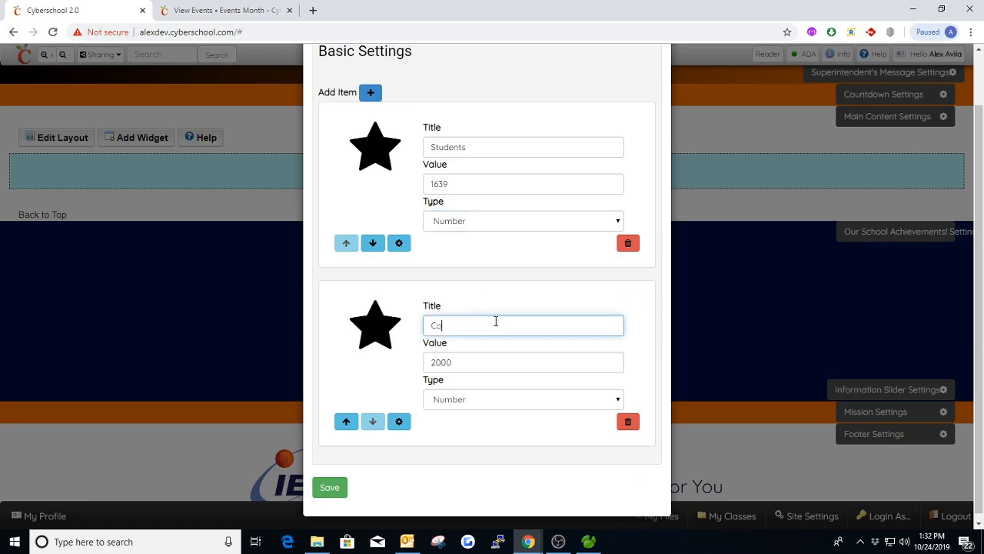
{"action": "type", "text": "urses"}
{"action": "key", "text": "Tab"}
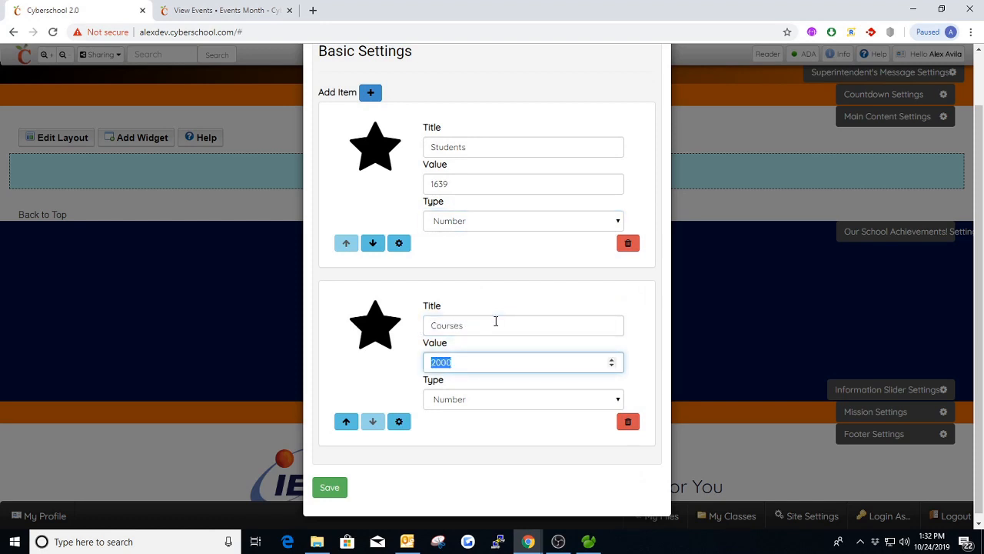
{"action": "type", "text": "64"}
Add a third achievements item titled Fundraiser with the value 16000 and the type Currency.
{"action": "scroll", "coordinate": [431, 199], "scroll_direction": "up", "scroll_amount": 1}
{"action": "left_click", "coordinate": [373, 154]}
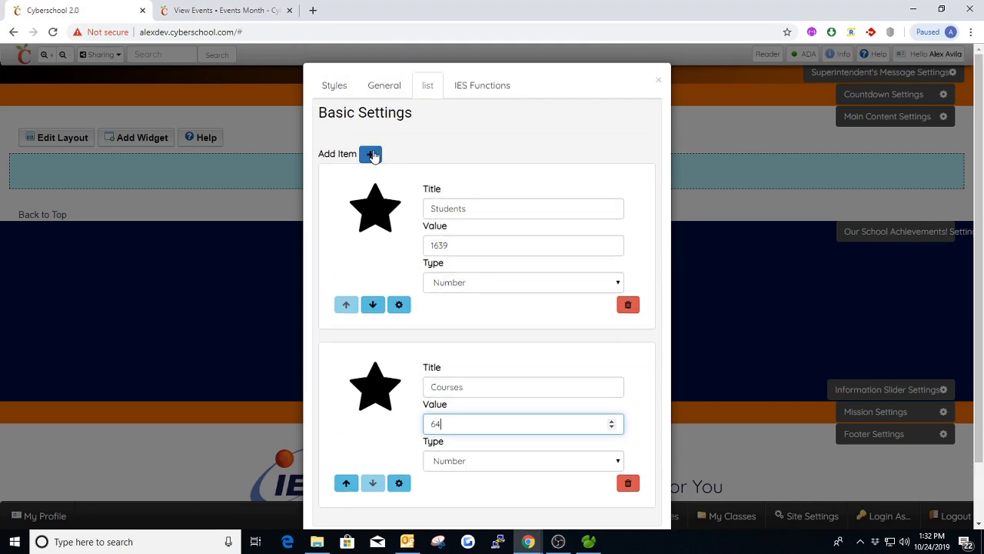
{"action": "scroll", "coordinate": [538, 286], "scroll_direction": "down", "scroll_amount": 3}
{"action": "left_click", "coordinate": [470, 379]}
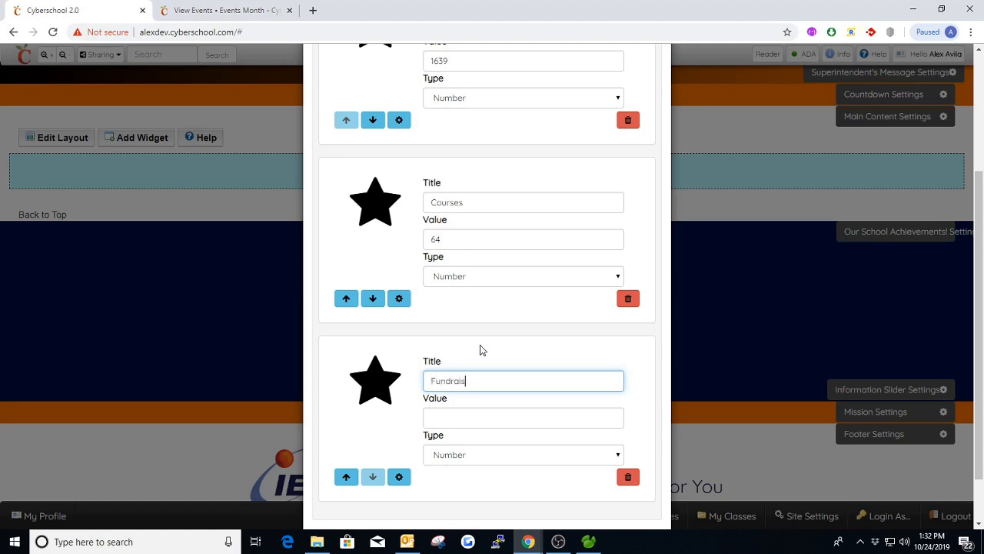
{"action": "left_click", "coordinate": [457, 416]}
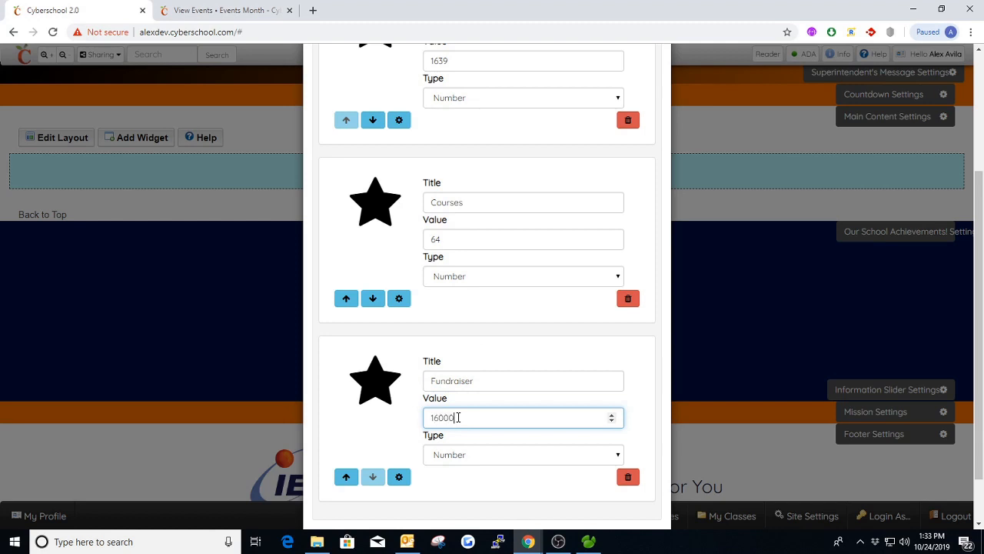
{"action": "left_click", "coordinate": [450, 456]}
{"action": "left_click", "coordinate": [457, 481]}
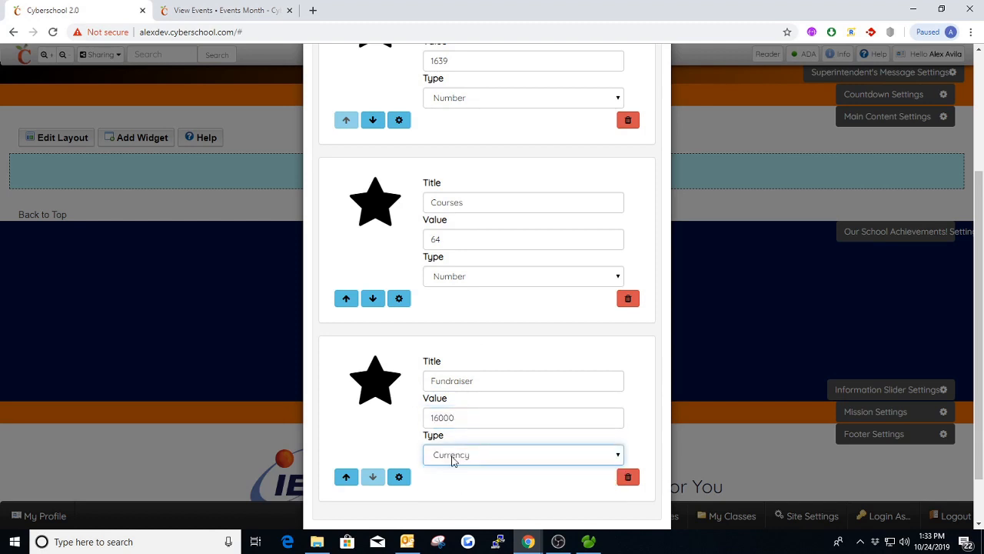
{"action": "left_click", "coordinate": [436, 419]}
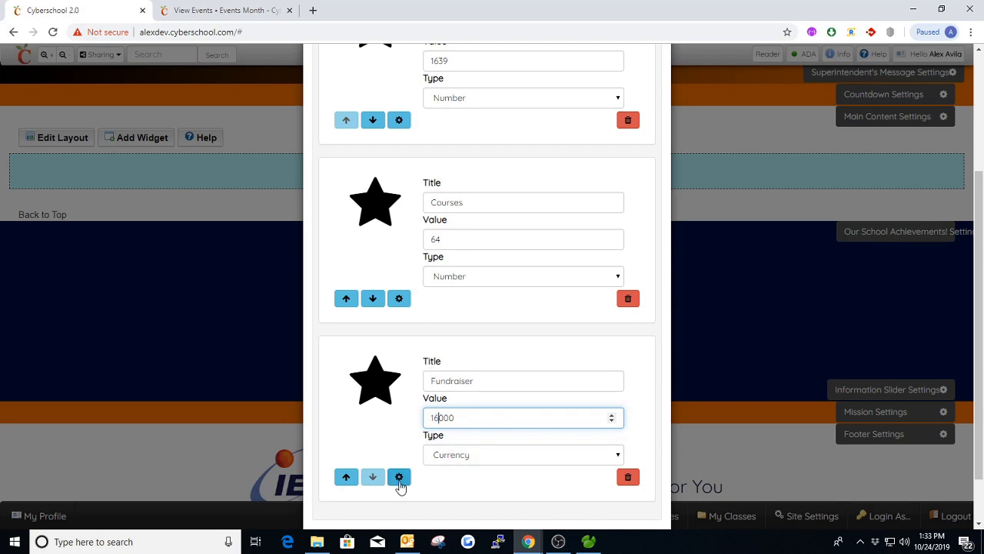
{"action": "scroll", "coordinate": [409, 430], "scroll_direction": "up", "scroll_amount": 2}
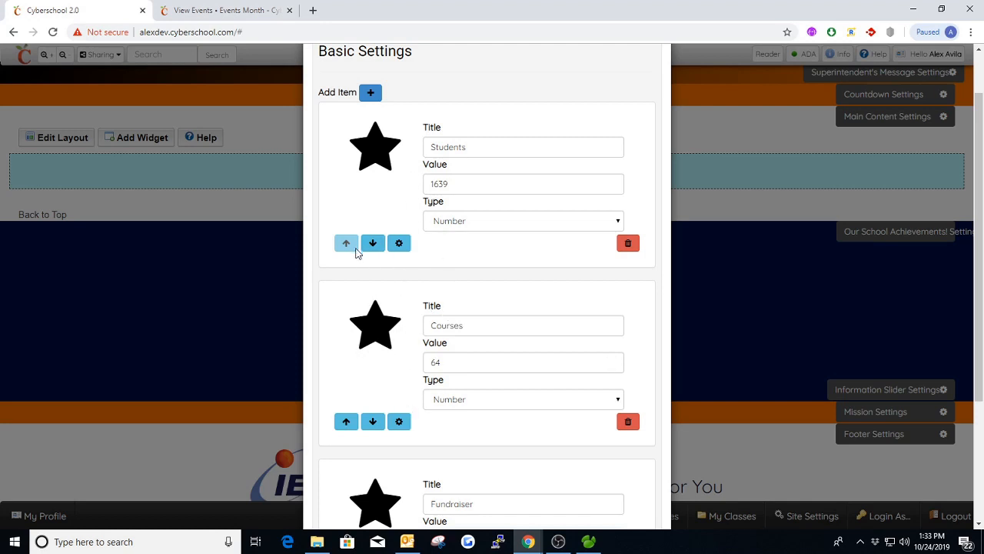
Move the Students achievement below Courses and return it to the first place in the list.
{"action": "left_click", "coordinate": [373, 244]}
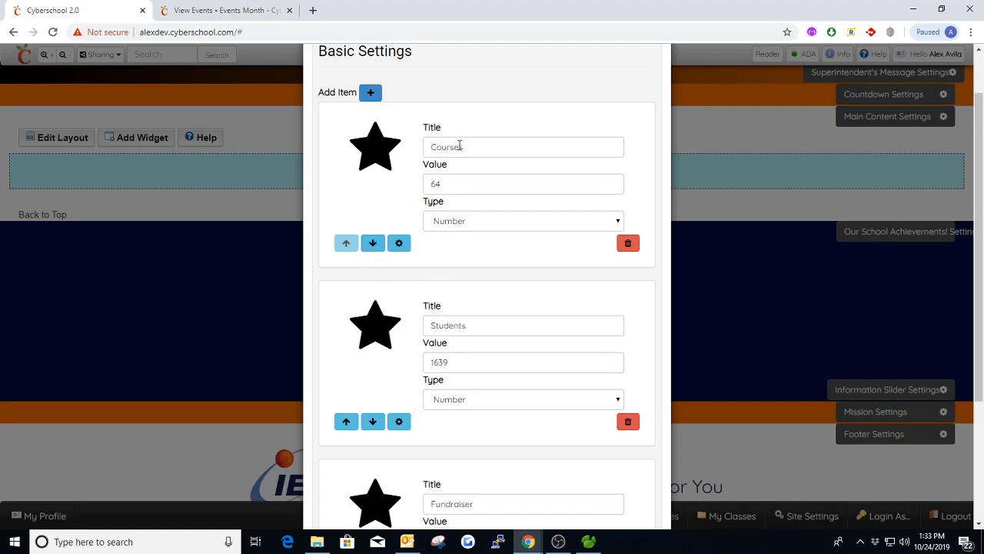
{"action": "left_click", "coordinate": [347, 422]}
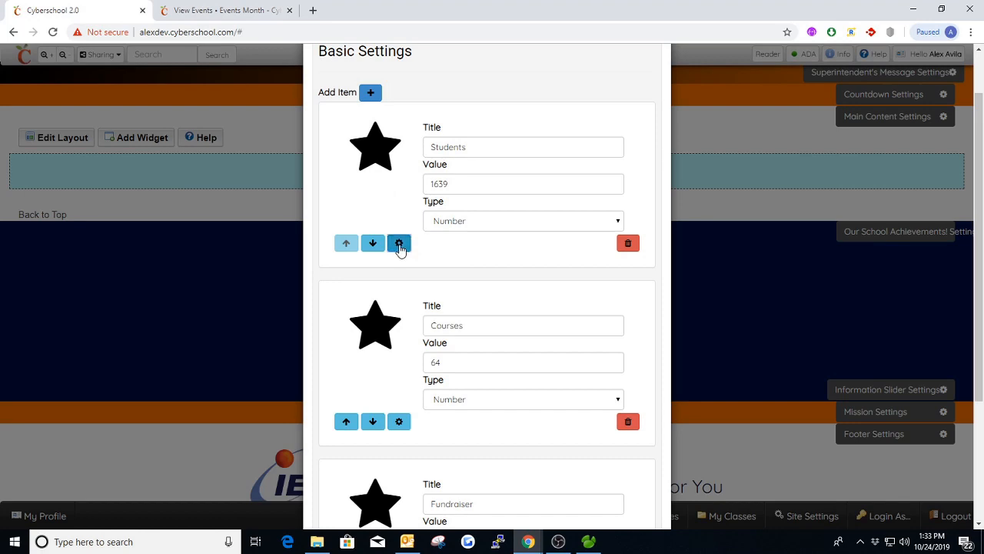
Assign the female figure icon to the Students achievement item.
{"action": "left_click", "coordinate": [399, 244]}
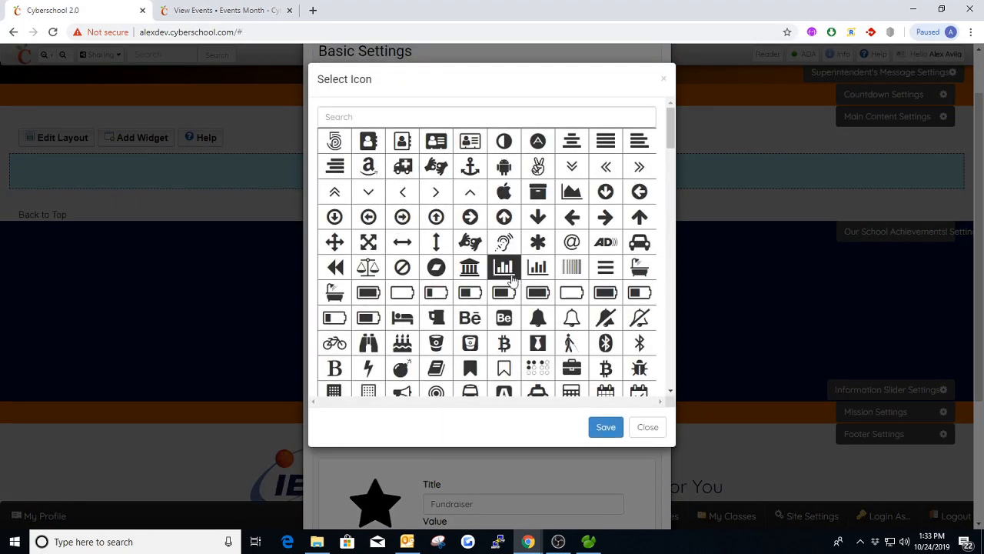
{"action": "scroll", "coordinate": [576, 308], "scroll_direction": "down", "scroll_amount": 3}
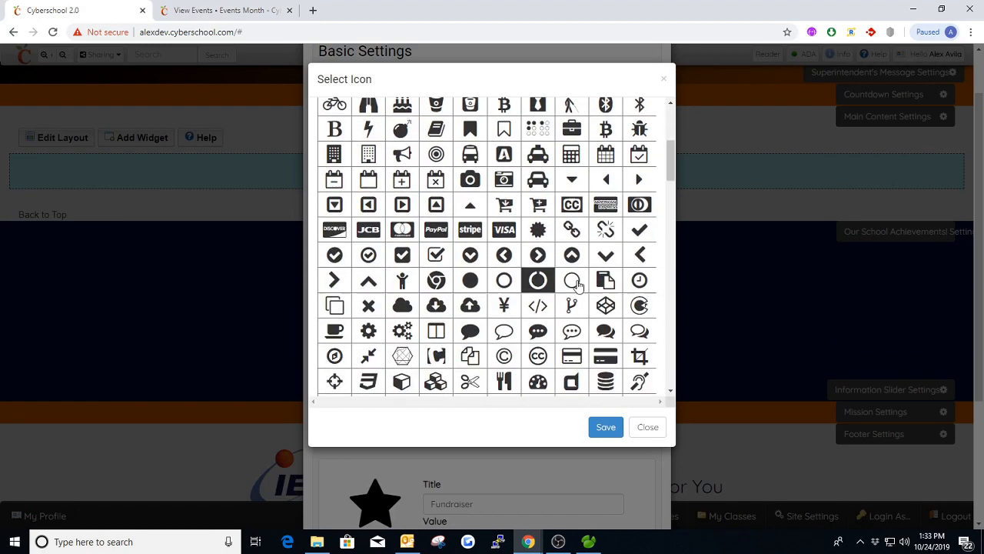
{"action": "left_click_drag", "start_coordinate": [670, 161], "coordinate": [671, 214]}
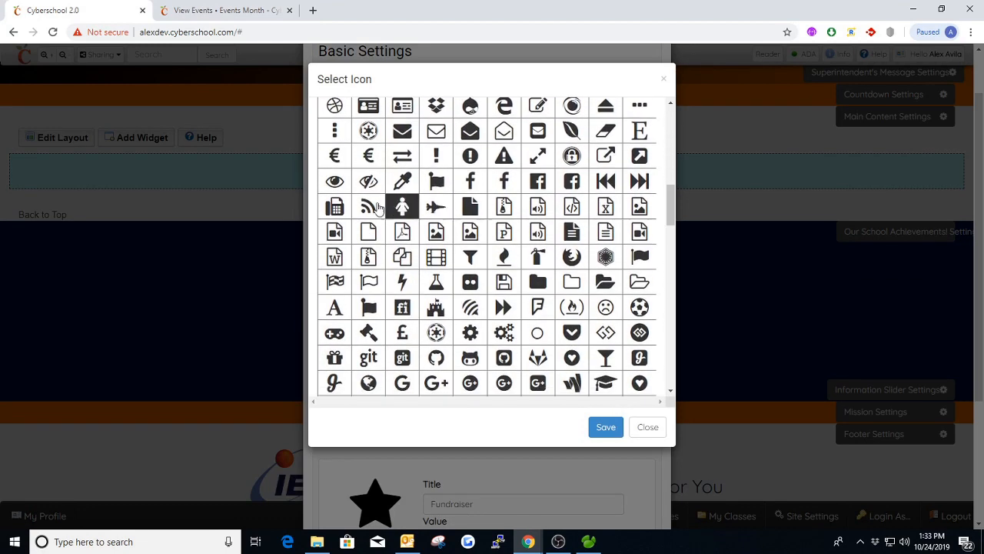
{"action": "left_click", "coordinate": [606, 427]}
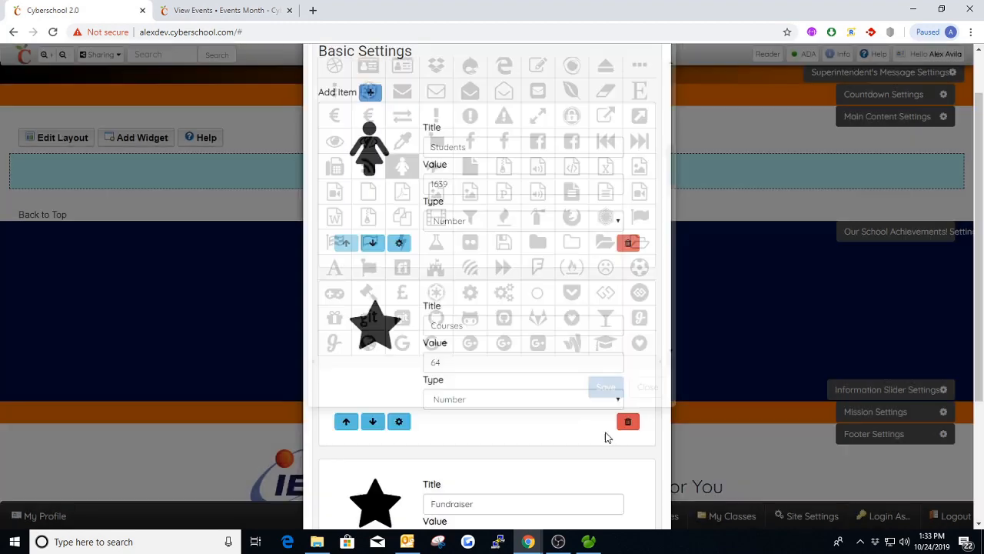
Assign the solid document icon with text lines to the Courses achievement item.
{"action": "left_click", "coordinate": [400, 423]}
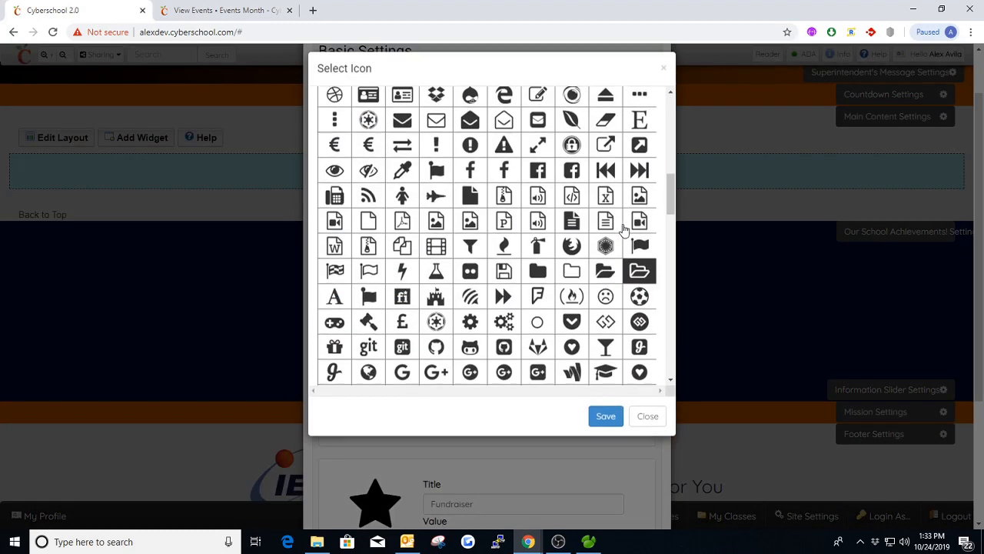
{"action": "left_click_drag", "start_coordinate": [670, 193], "coordinate": [673, 122]}
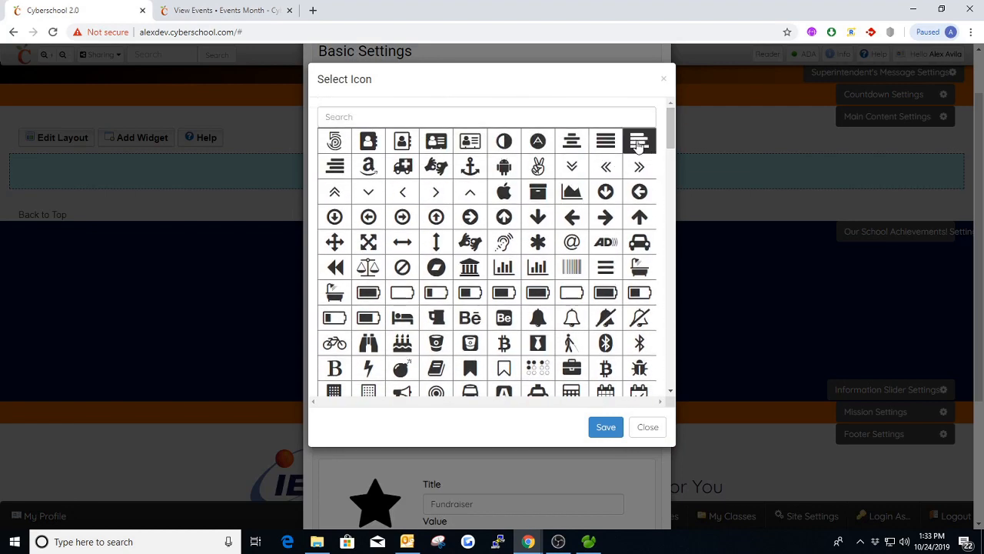
{"action": "left_click_drag", "start_coordinate": [672, 132], "coordinate": [649, 226]}
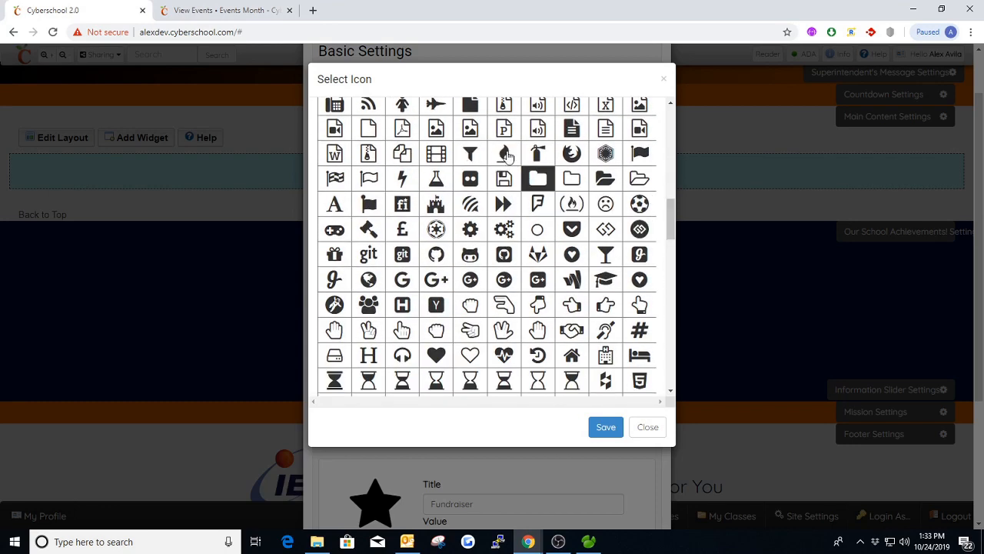
{"action": "left_click", "coordinate": [572, 131]}
{"action": "left_click", "coordinate": [605, 428]}
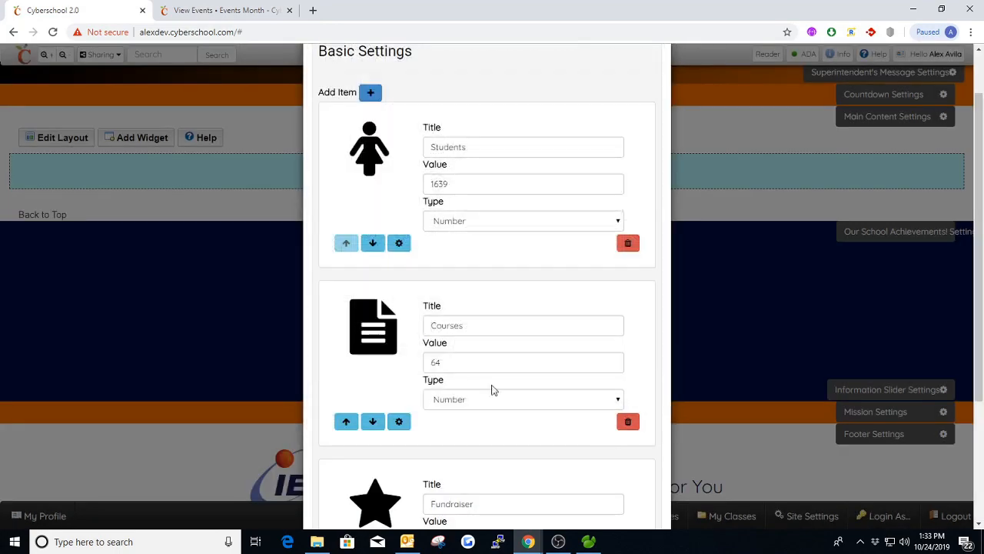
Browse the icon library for a suitable icon for the Fundraiser achievement item.
{"action": "scroll", "coordinate": [477, 384], "scroll_direction": "down", "scroll_amount": 2}
{"action": "left_click", "coordinate": [398, 413]}
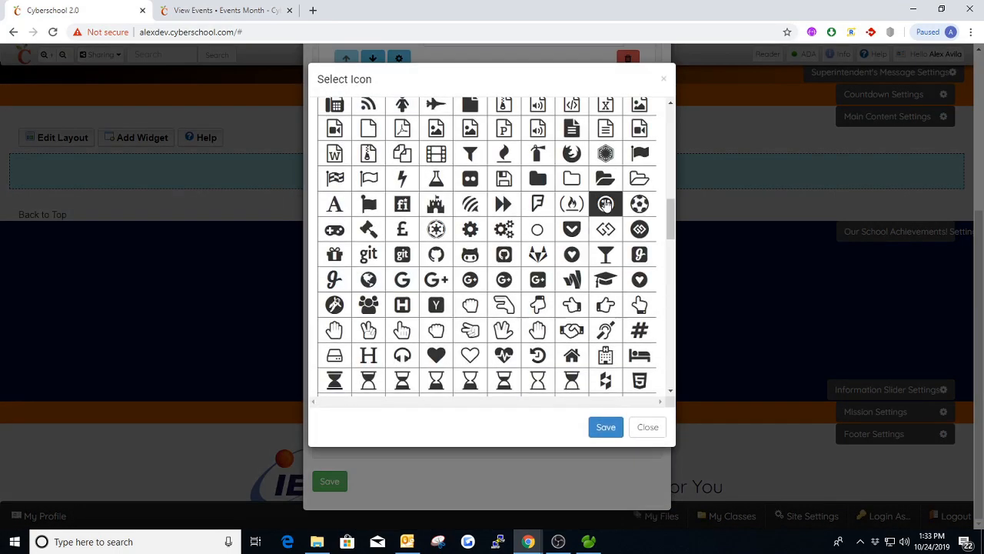
{"action": "left_click_drag", "start_coordinate": [670, 213], "coordinate": [653, 365]}
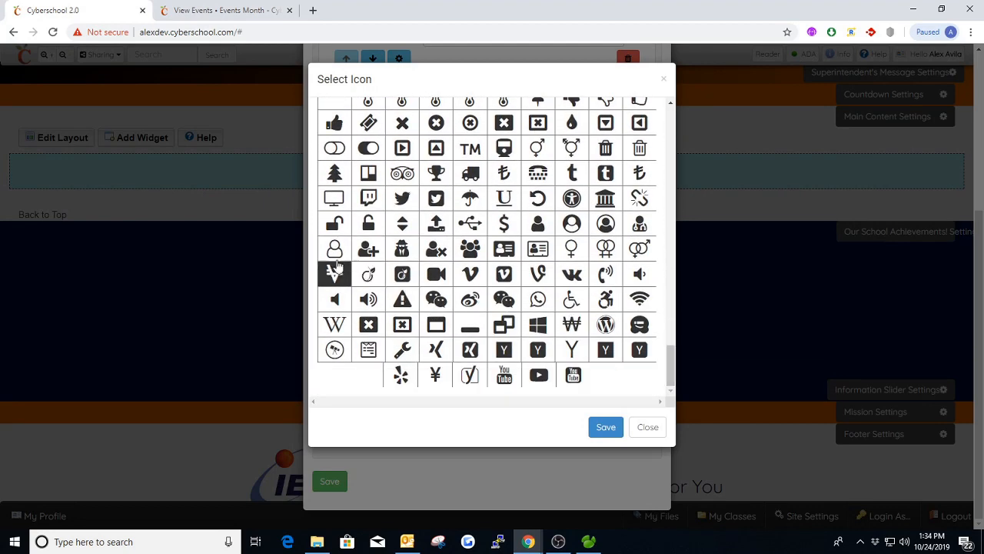
{"action": "left_click_drag", "start_coordinate": [670, 367], "coordinate": [667, 239]}
{"action": "left_click_drag", "start_coordinate": [672, 227], "coordinate": [683, 117]}
Try to find a Fundraiser icon by searching the icon library for "money" and "dollar", and save the selection.
{"action": "left_click", "coordinate": [472, 119]}
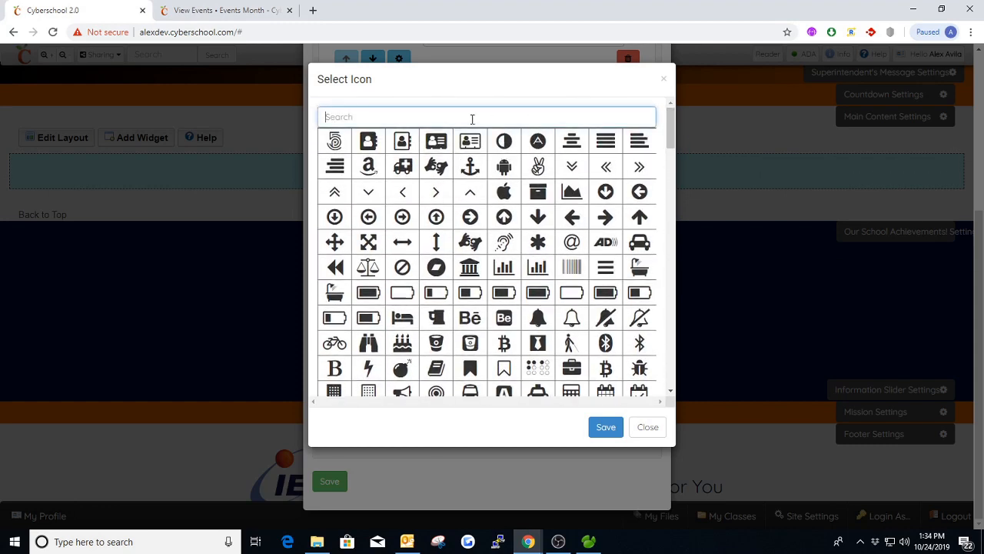
{"action": "type", "text": "doll"}
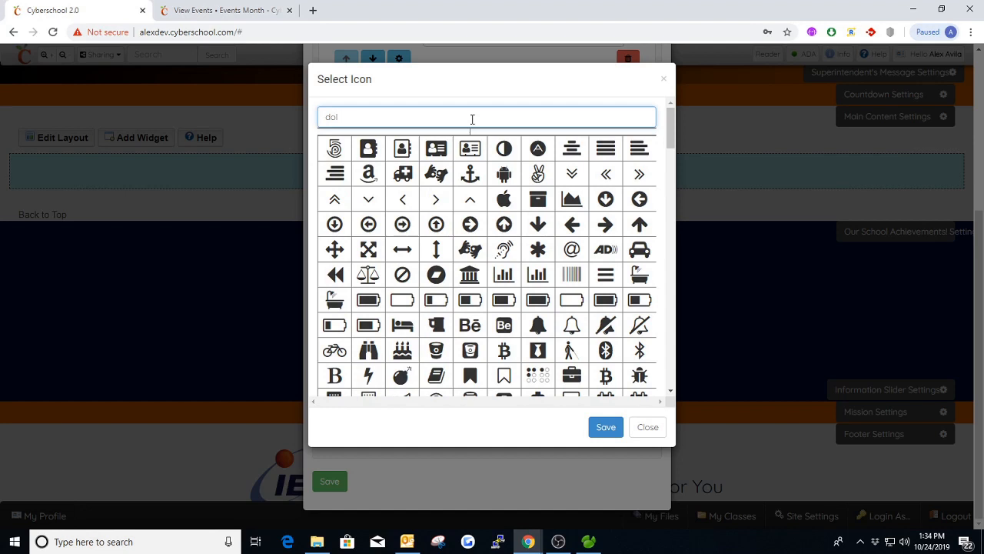
{"action": "key", "text": "BackSpace"}
{"action": "key", "text": "BackSpace"}
{"action": "key", "text": "BackSpace"}
{"action": "type", "text": "money"}
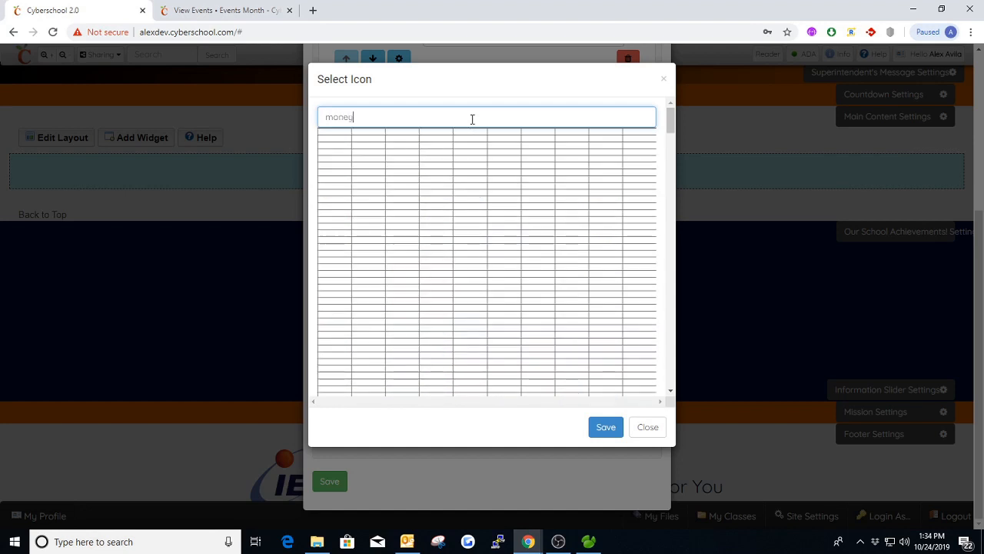
{"action": "type", "text": "n"}
{"action": "key", "text": "BackSpace"}
{"action": "key", "text": "BackSpace"}
{"action": "key", "text": "BackSpace"}
{"action": "type", "text": "dolla"}
{"action": "left_click", "coordinate": [611, 432]}
Reopen the Fundraiser item's icon selection, clear the "dollar" search text and save the selection.
{"action": "left_click", "coordinate": [399, 415]}
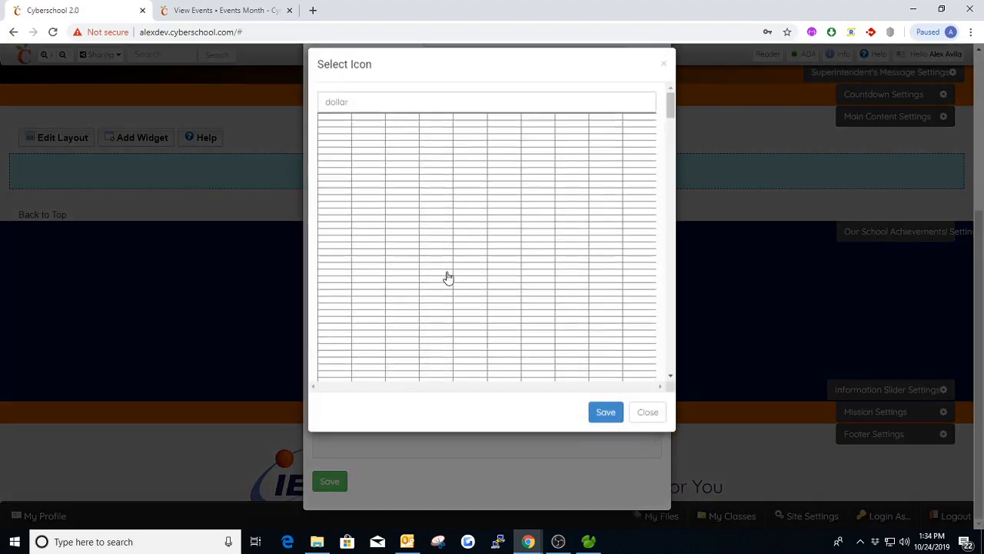
{"action": "double_click", "coordinate": [363, 118]}
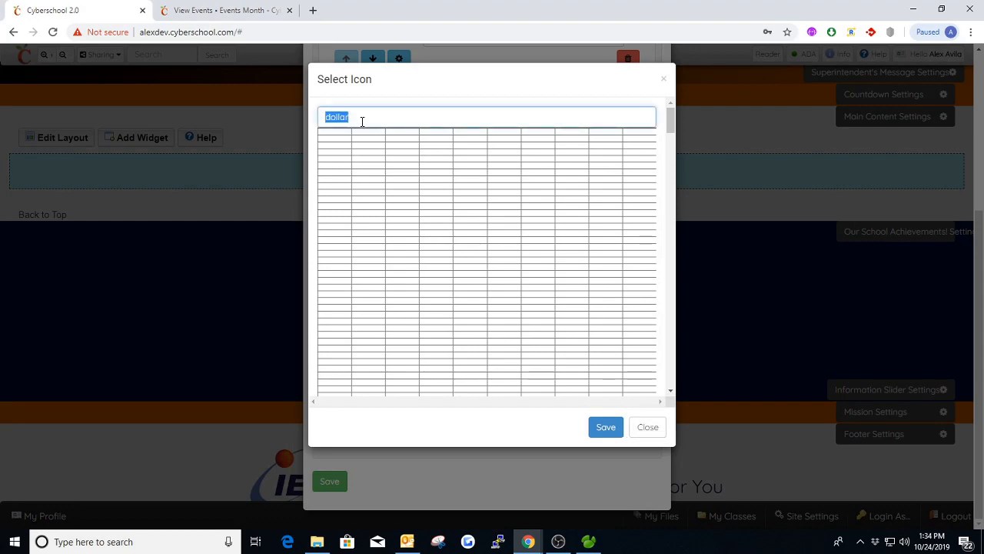
{"action": "key", "text": "BackSpace"}
{"action": "left_click", "coordinate": [615, 428]}
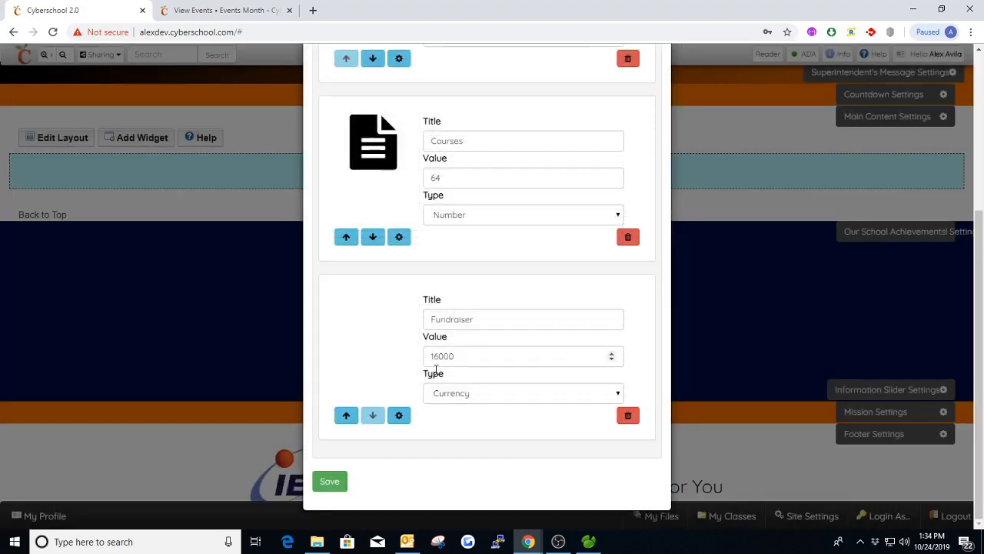
Close the Fundraiser item's icon selection without choosing an icon and save the achievements section's settings.
{"action": "left_click", "coordinate": [399, 416]}
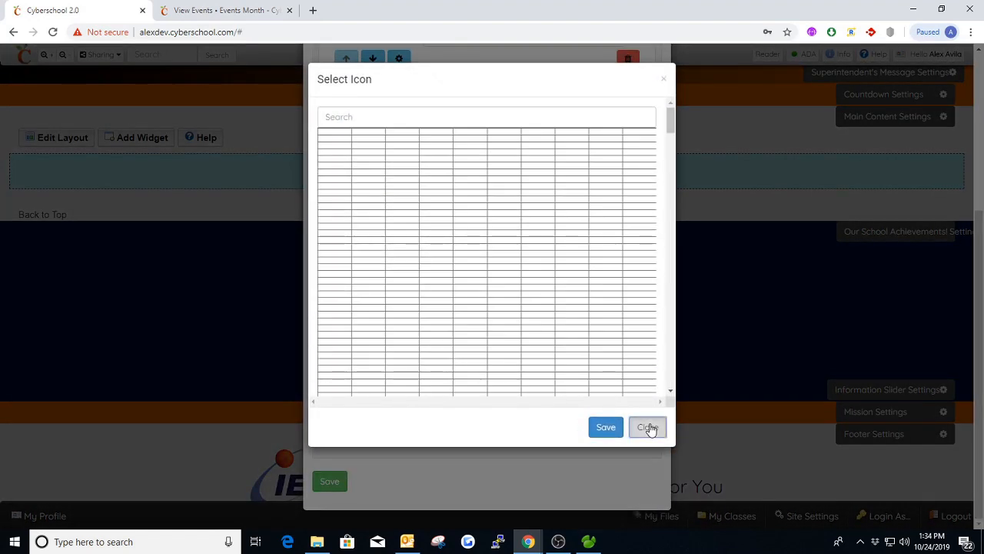
{"action": "left_click", "coordinate": [650, 428]}
{"action": "left_click", "coordinate": [332, 484]}
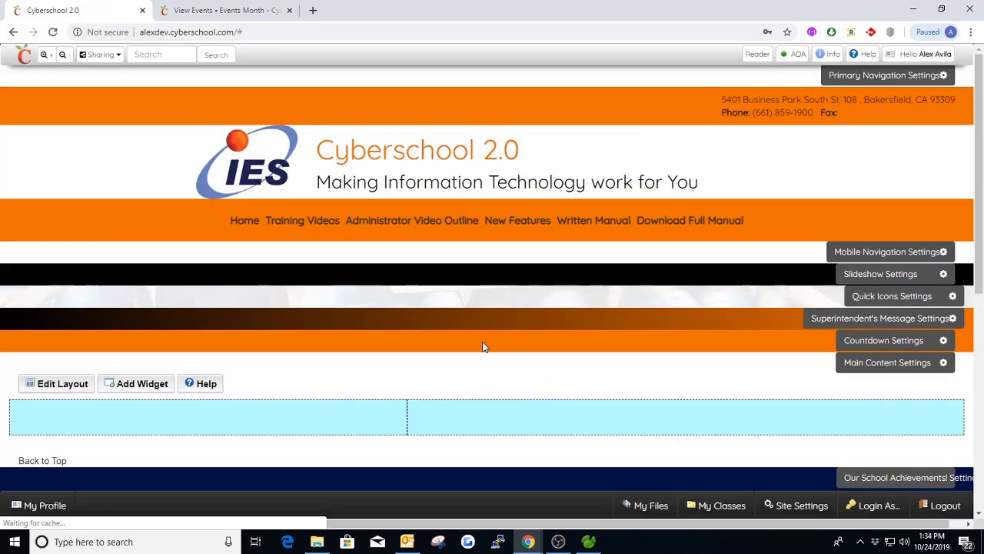
{"action": "scroll", "coordinate": [483, 346], "scroll_direction": "down", "scroll_amount": 1}
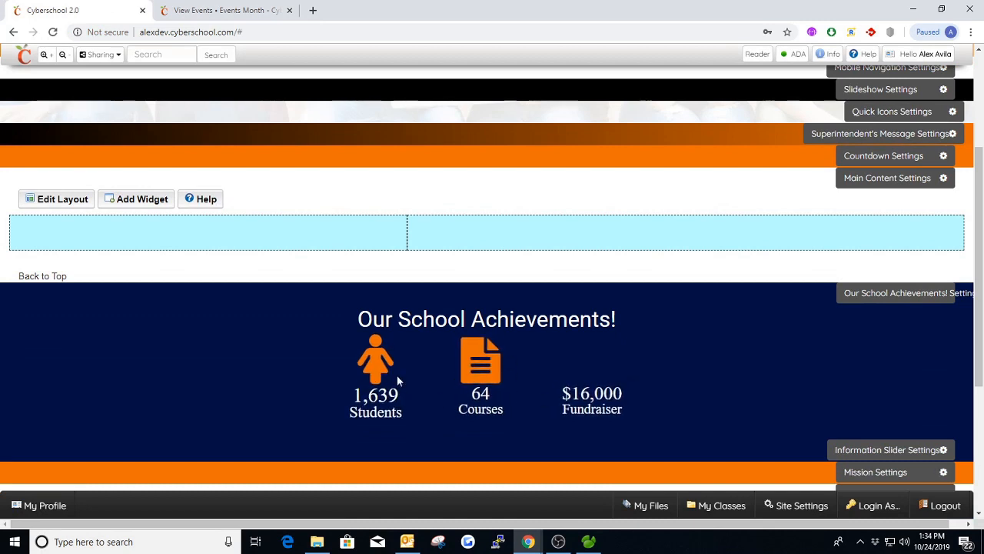
Assign the balance scale icon to the Fundraiser achievement item and save the section's settings.
{"action": "left_click", "coordinate": [846, 293]}
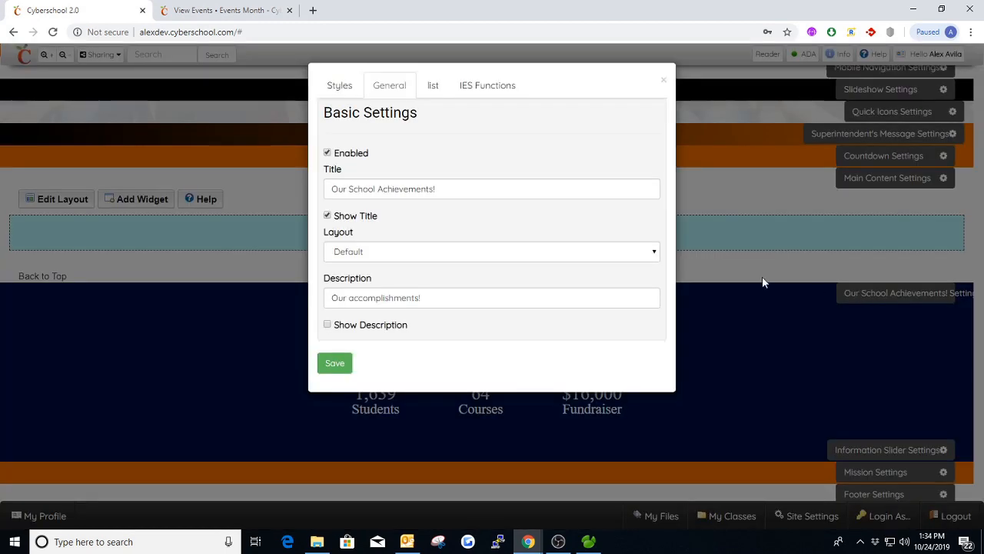
{"action": "left_click", "coordinate": [434, 87]}
{"action": "scroll", "coordinate": [395, 350], "scroll_direction": "down", "scroll_amount": 2}
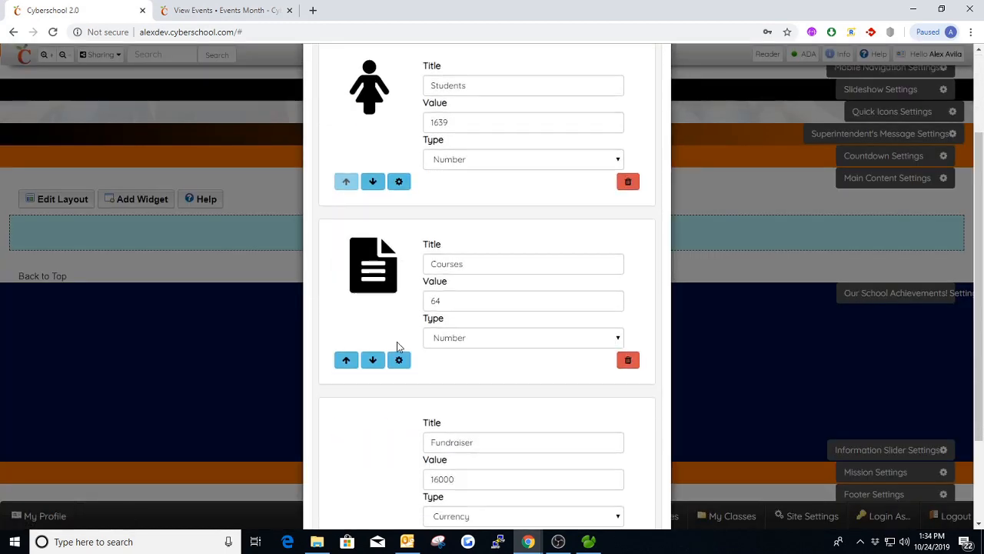
{"action": "scroll", "coordinate": [395, 346], "scroll_direction": "down", "scroll_amount": 2}
{"action": "left_click", "coordinate": [398, 413]}
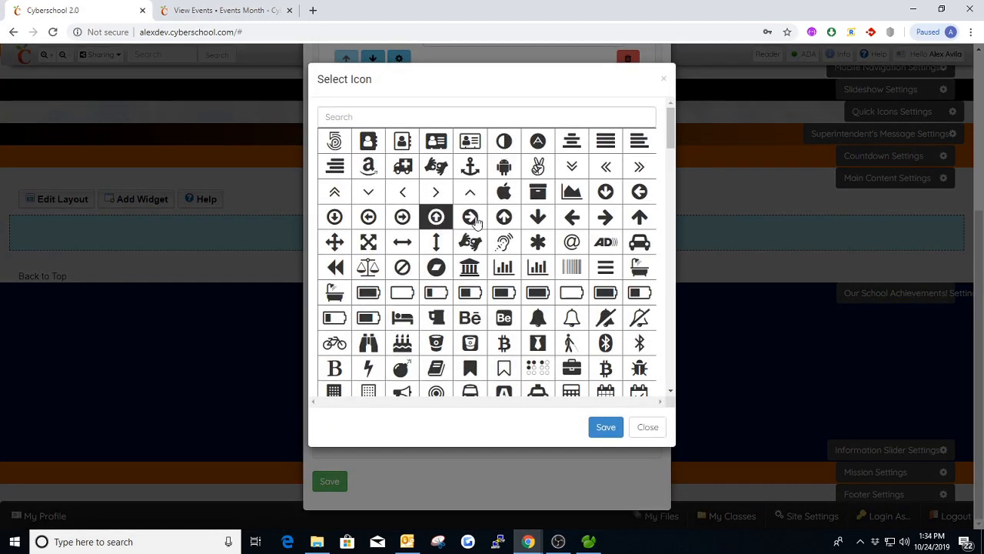
{"action": "left_click", "coordinate": [365, 278]}
{"action": "left_click", "coordinate": [606, 426]}
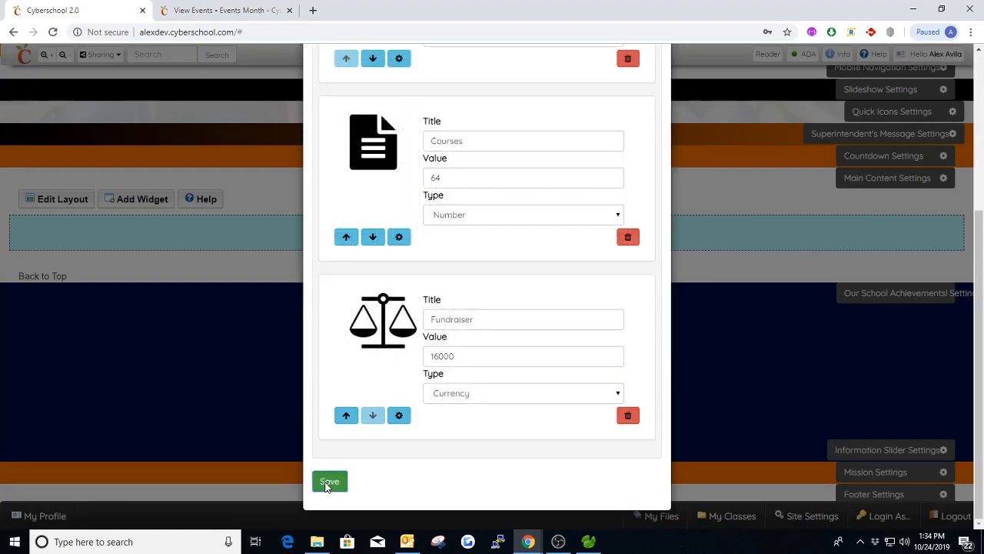
{"action": "left_click", "coordinate": [325, 486]}
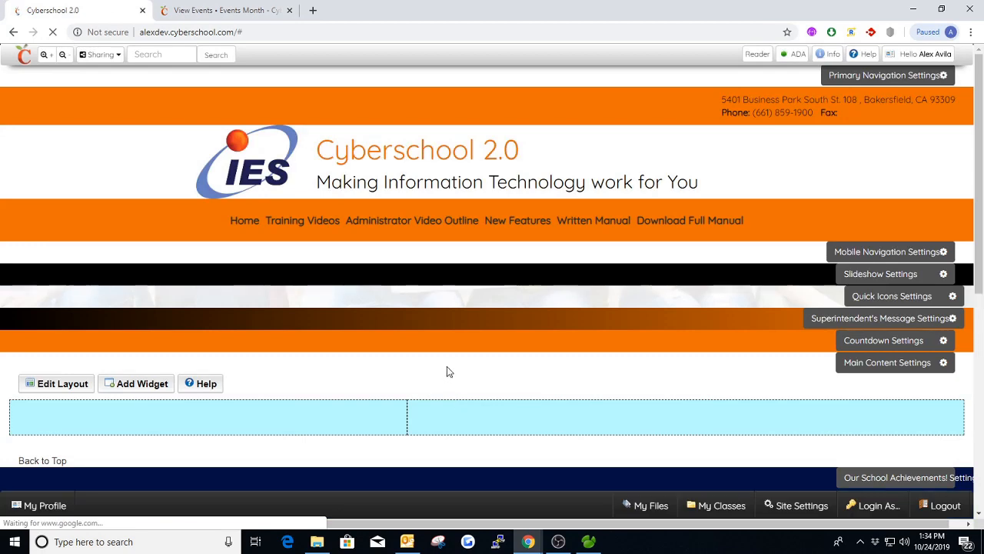
Review the achievements section on the page and its general settings, closing the settings without saving.
{"action": "scroll", "coordinate": [446, 365], "scroll_direction": "down", "scroll_amount": 5}
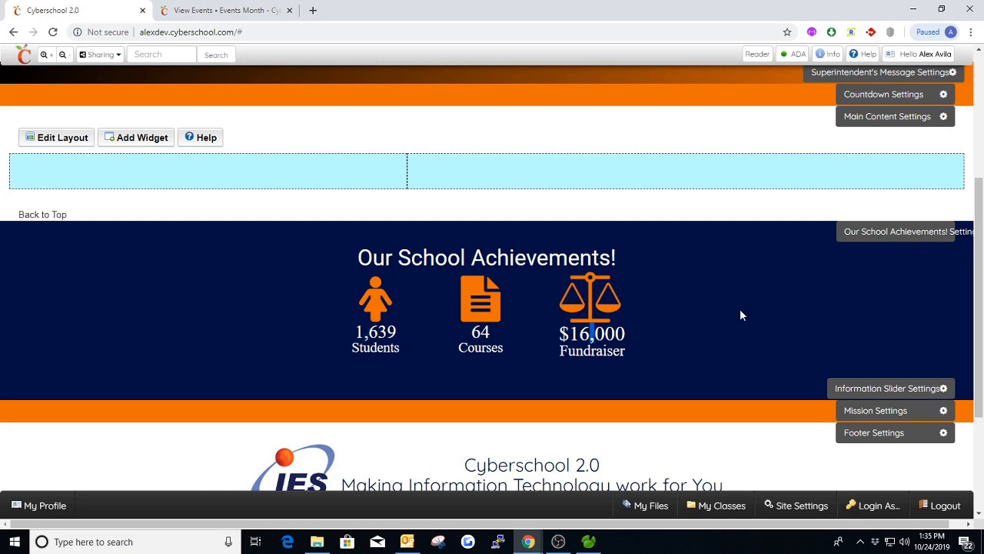
{"action": "left_click", "coordinate": [736, 274]}
{"action": "left_click", "coordinate": [866, 236]}
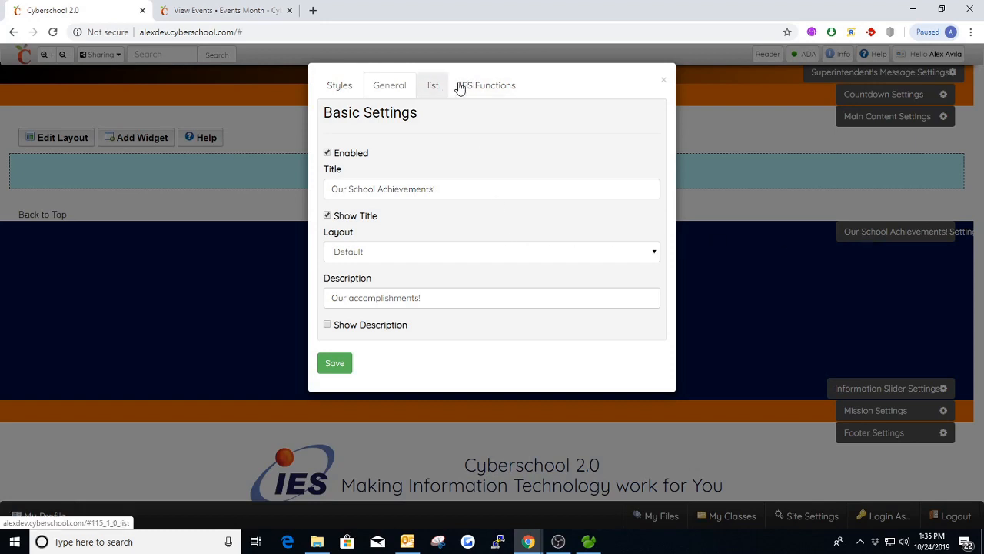
{"action": "left_click", "coordinate": [665, 81]}
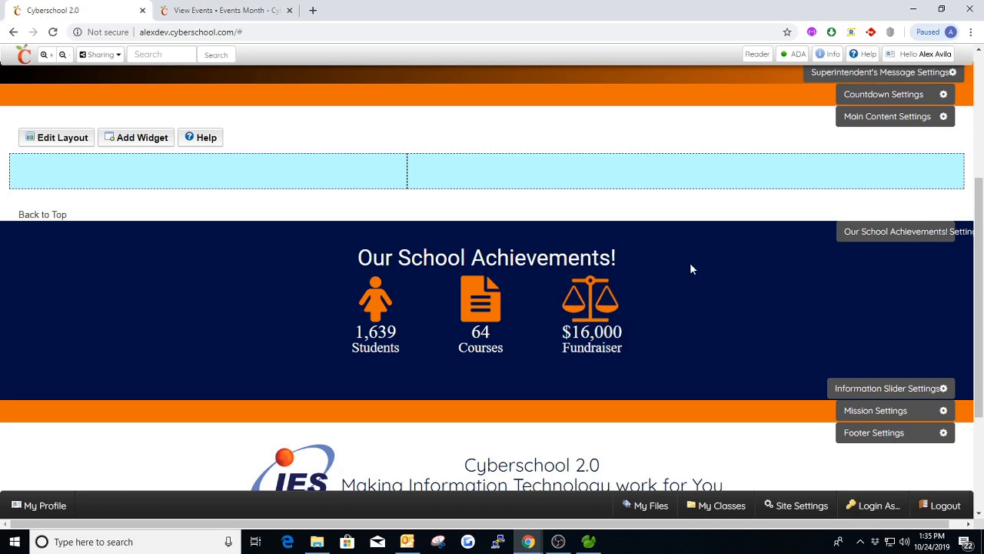
Enable the Information Slider section with Events as its datasource, save it and view it on the page.
{"action": "scroll", "coordinate": [852, 262], "scroll_direction": "down", "scroll_amount": 1}
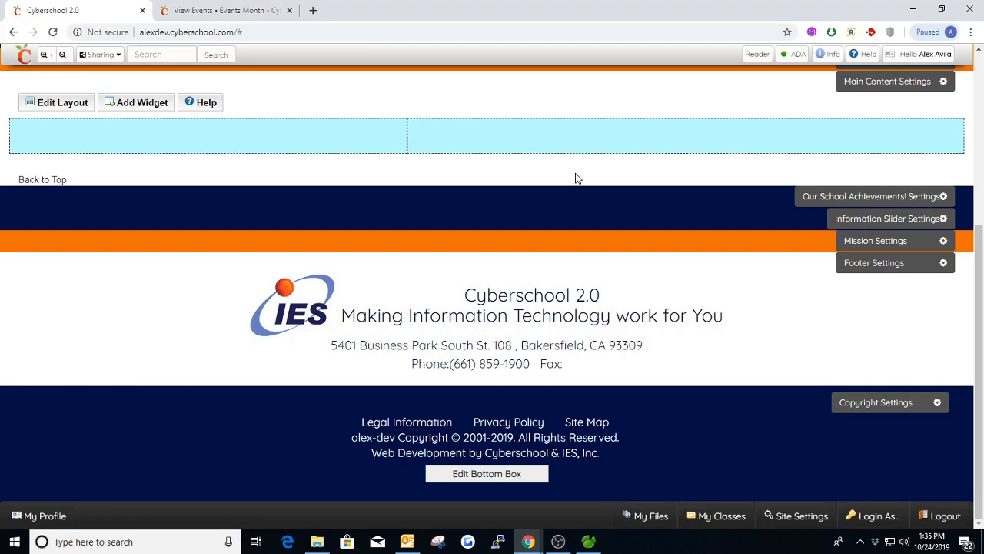
{"action": "left_click", "coordinate": [871, 222]}
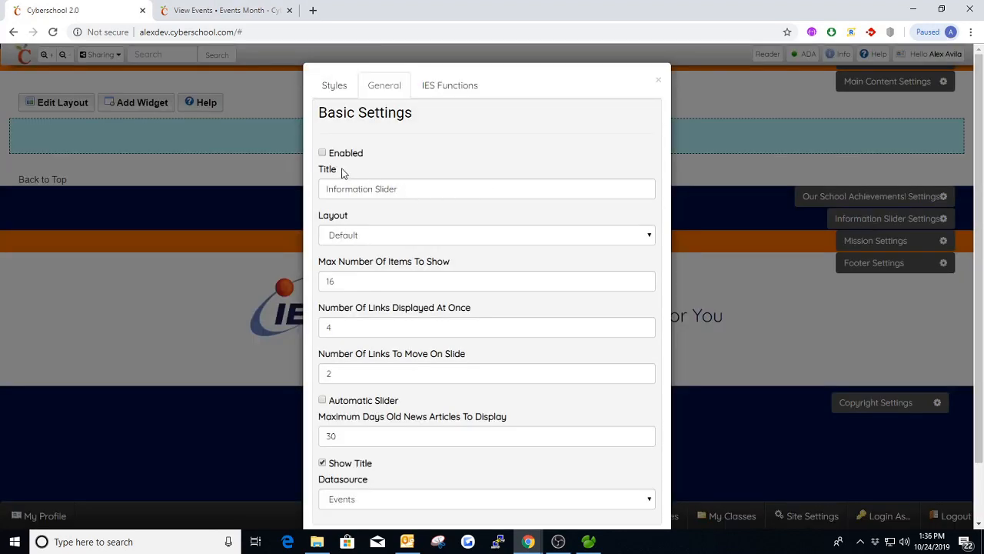
{"action": "left_click", "coordinate": [322, 152]}
{"action": "scroll", "coordinate": [371, 434], "scroll_direction": "down", "scroll_amount": 2}
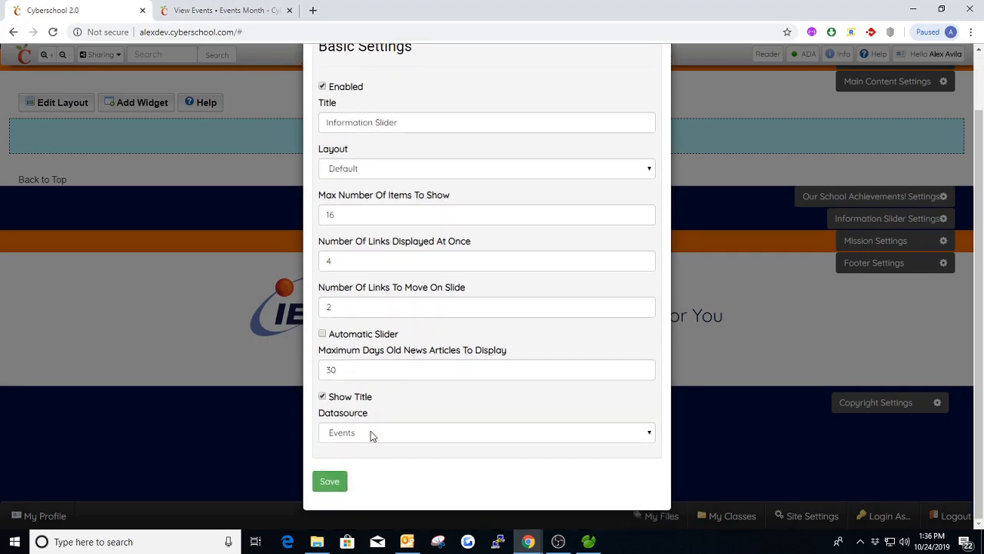
{"action": "left_click", "coordinate": [332, 480]}
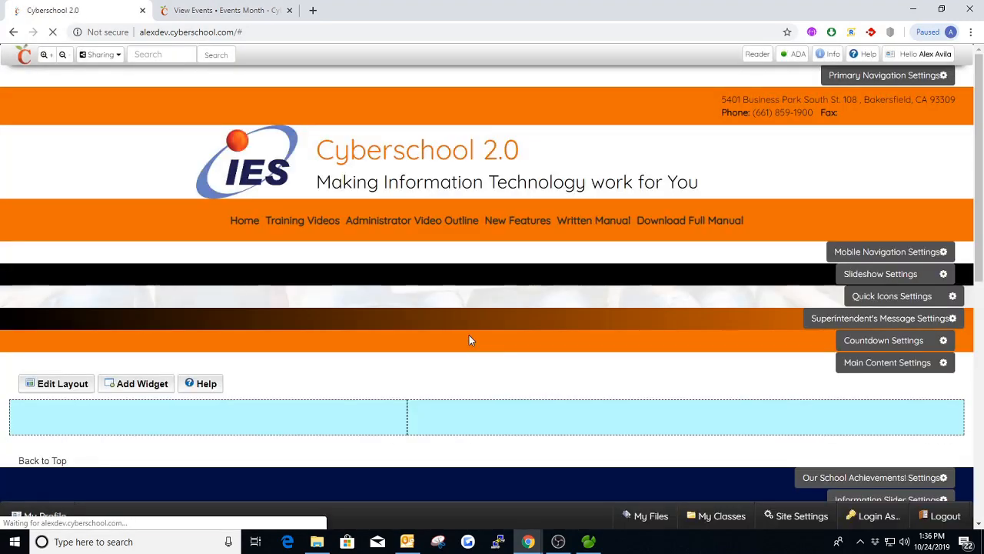
{"action": "scroll", "coordinate": [470, 339], "scroll_direction": "down", "scroll_amount": 2}
{"action": "scroll", "coordinate": [470, 339], "scroll_direction": "down", "scroll_amount": 2}
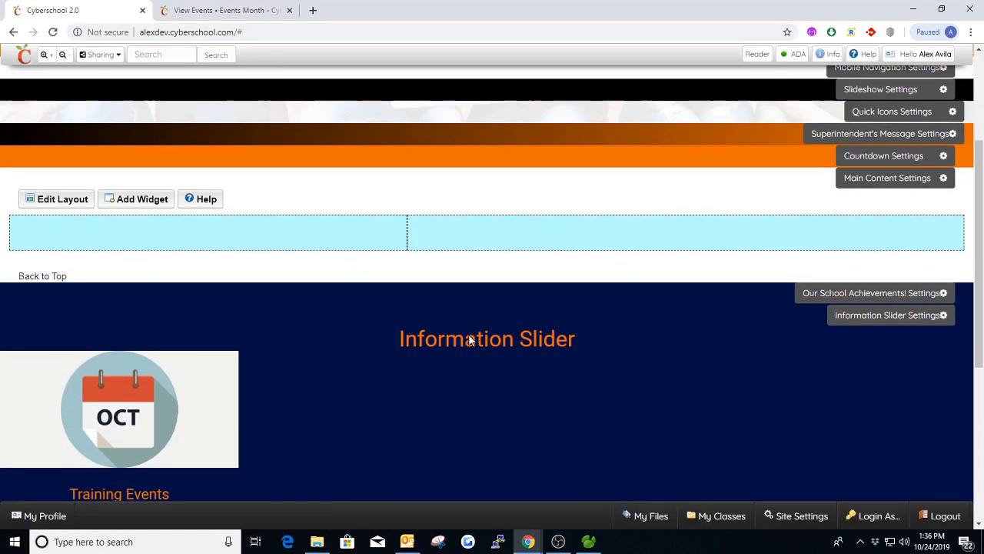
{"action": "scroll", "coordinate": [561, 304], "scroll_direction": "down", "scroll_amount": 1}
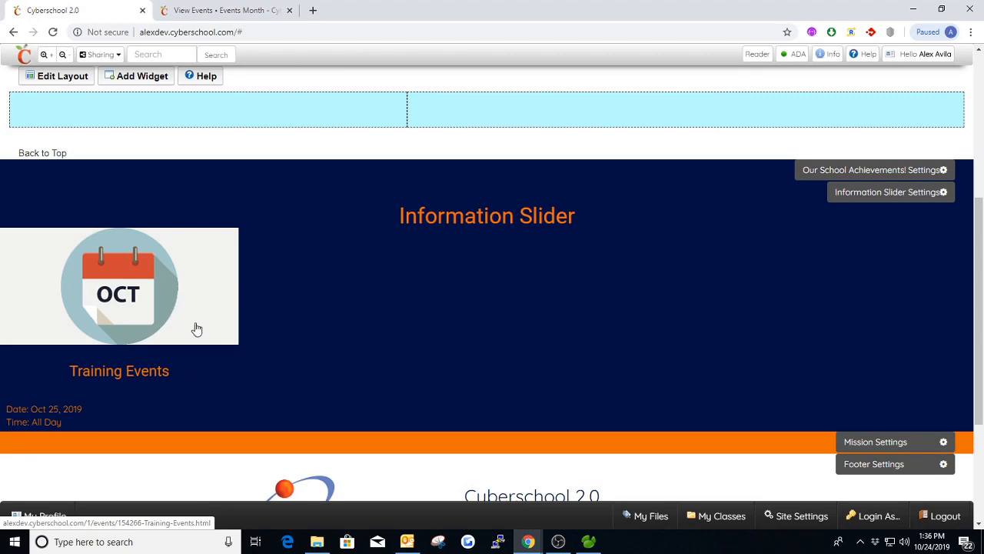
Compare the Information Slider on the home page with the October 2019 events calendar.
{"action": "scroll", "coordinate": [292, 349], "scroll_direction": "up", "scroll_amount": 3}
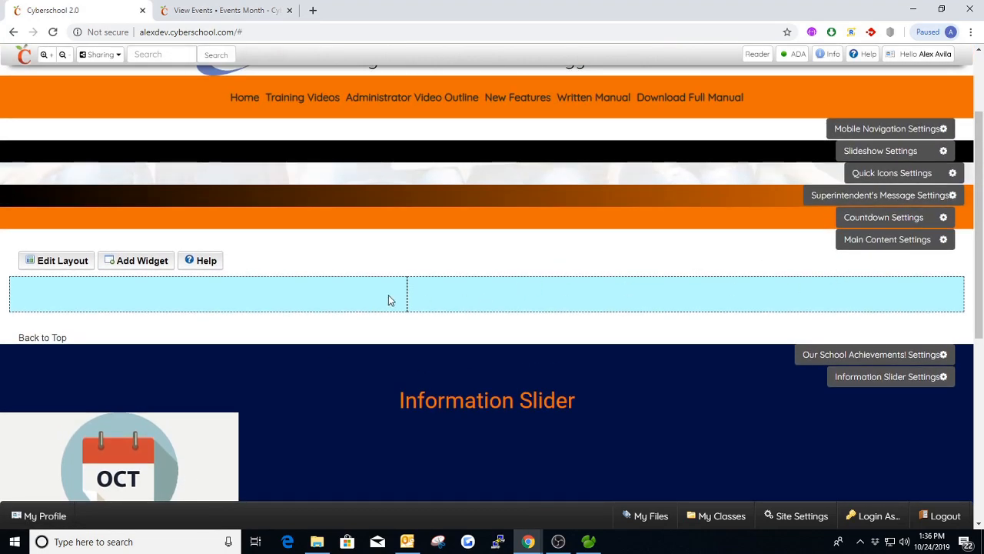
{"action": "scroll", "coordinate": [369, 292], "scroll_direction": "down", "scroll_amount": 3}
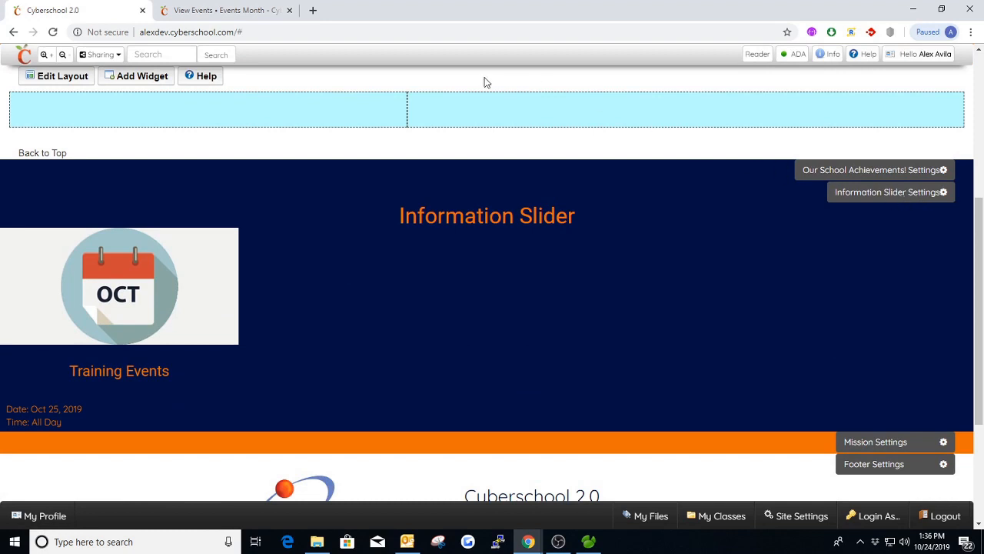
{"action": "left_click", "coordinate": [213, 11]}
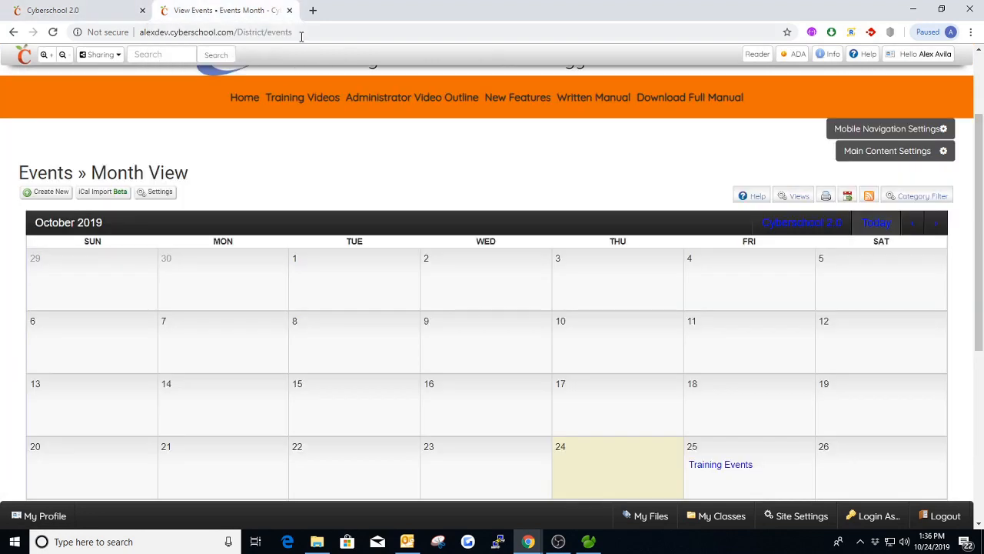
{"action": "left_click", "coordinate": [92, 14]}
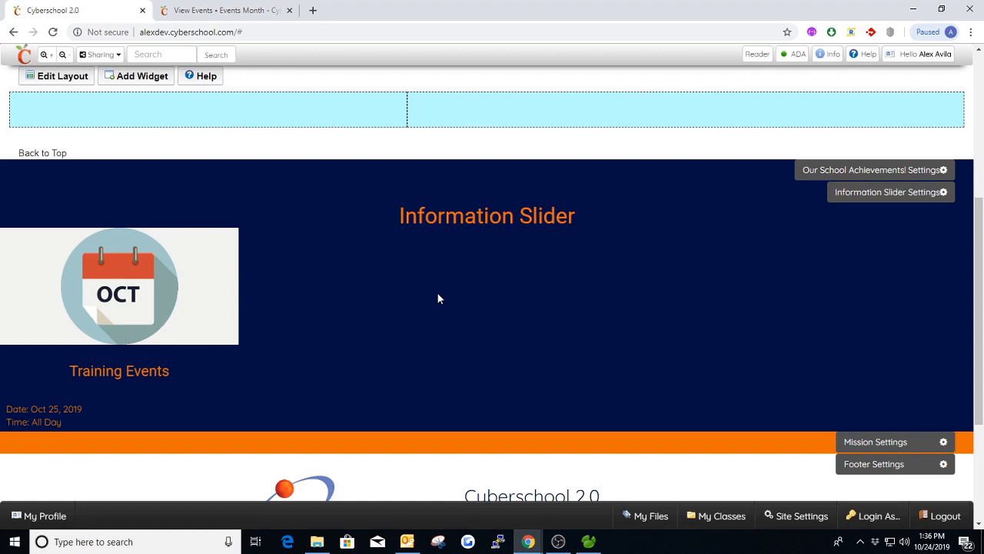
Open the Information Slider's general settings and keep the Default layout.
{"action": "left_click", "coordinate": [900, 192]}
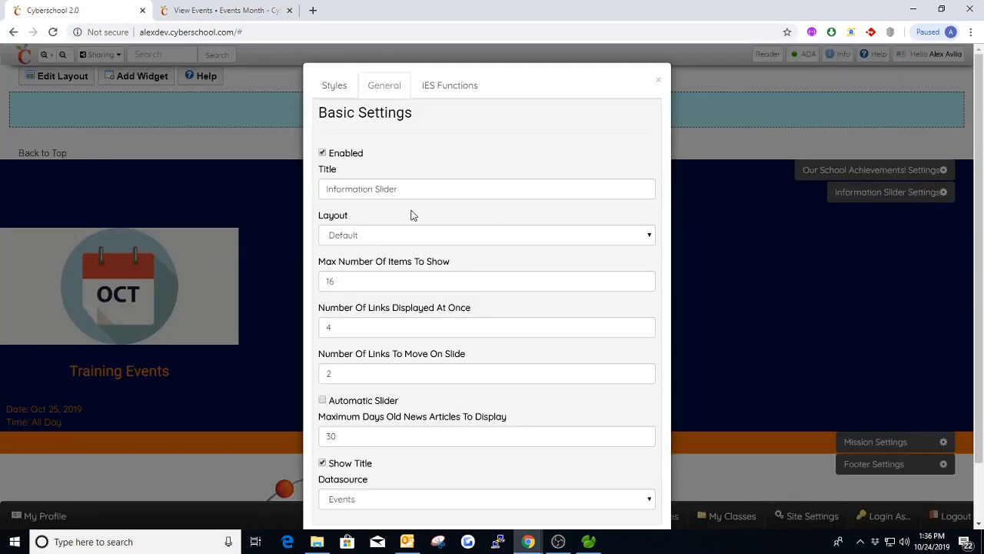
{"action": "left_click", "coordinate": [402, 241]}
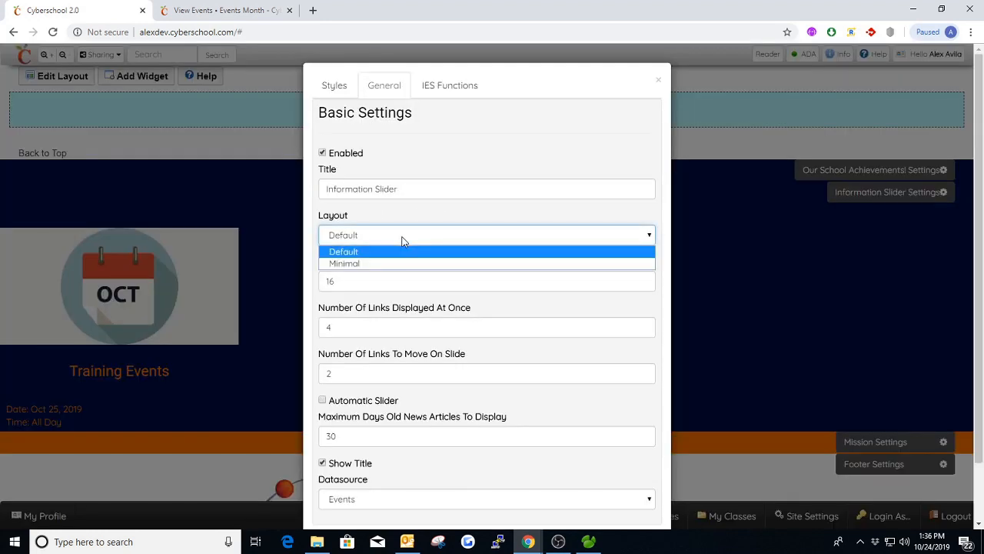
{"action": "left_click", "coordinate": [345, 254]}
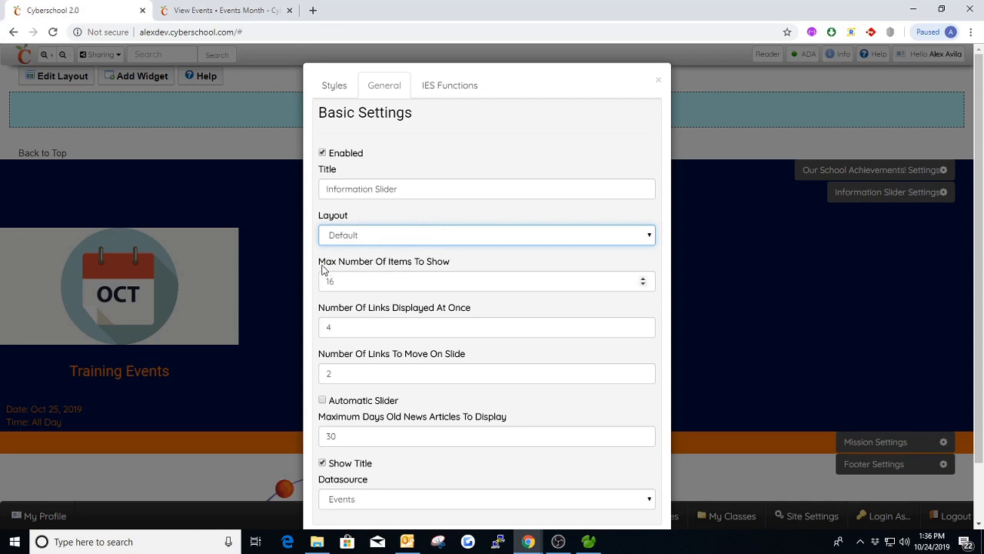
{"action": "left_click_drag", "start_coordinate": [319, 262], "coordinate": [462, 254]}
{"action": "left_click", "coordinate": [462, 256]}
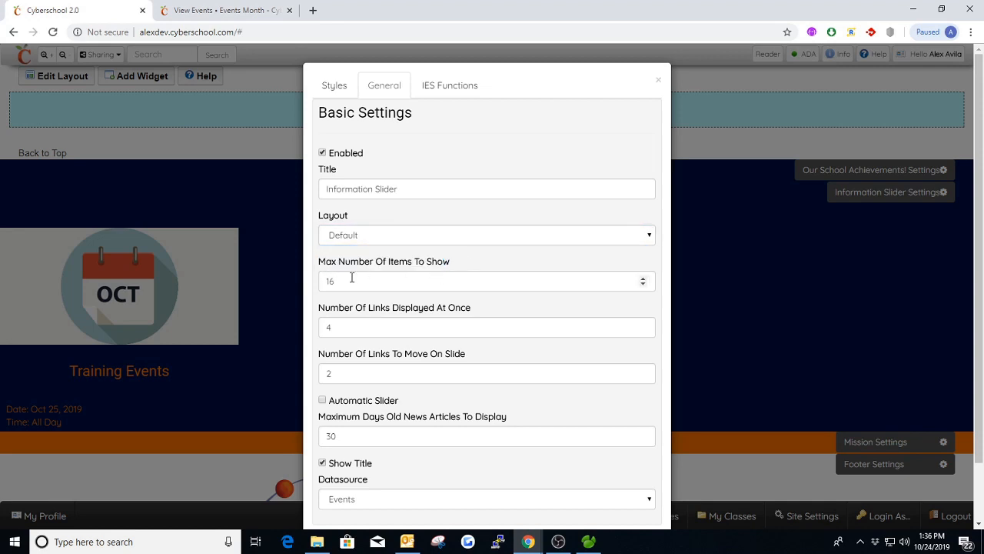
Review October and November 2019 in the events calendar and return to the Information Slider's settings.
{"action": "left_click", "coordinate": [223, 10]}
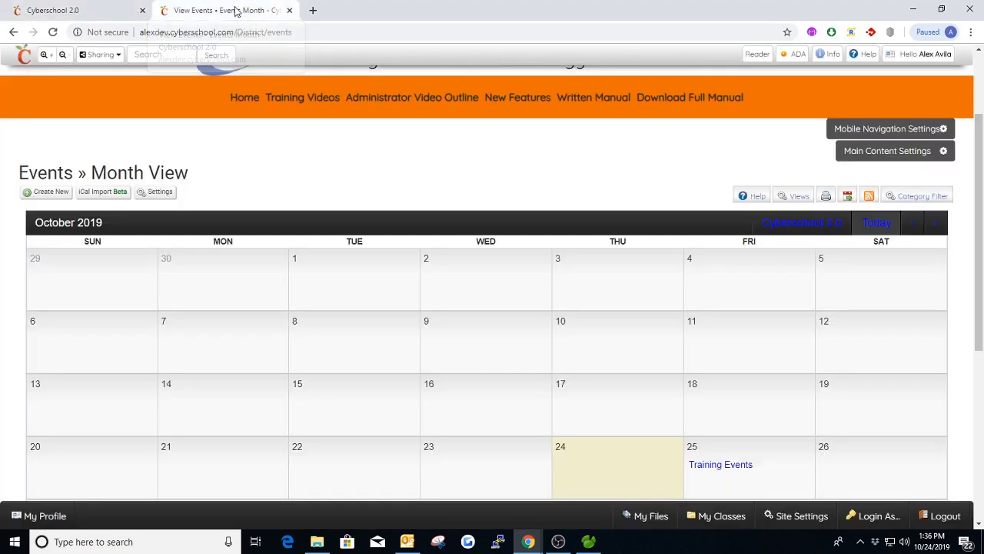
{"action": "scroll", "coordinate": [639, 342], "scroll_direction": "down", "scroll_amount": 2}
{"action": "scroll", "coordinate": [644, 347], "scroll_direction": "down", "scroll_amount": 3}
{"action": "left_click", "coordinate": [66, 11]}
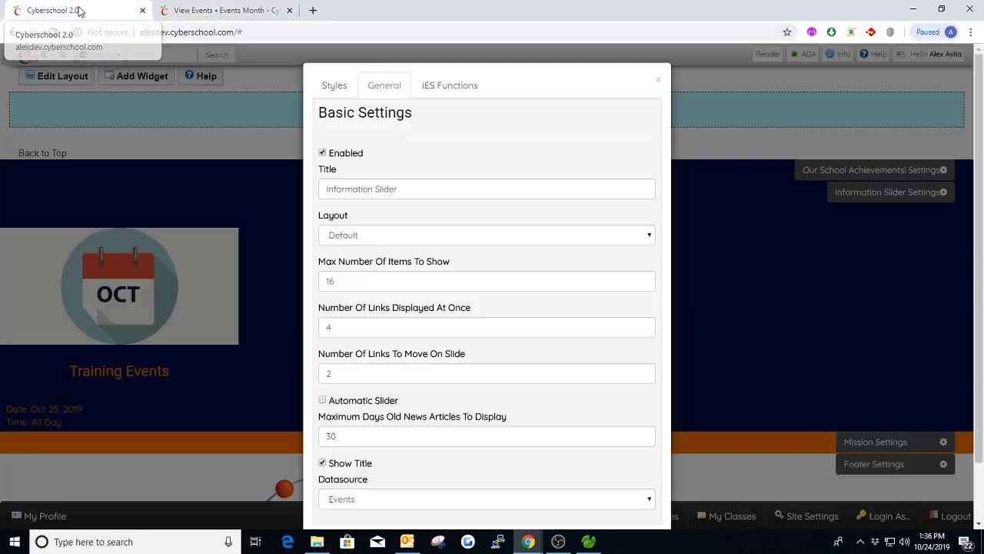
{"action": "left_click", "coordinate": [223, 10]}
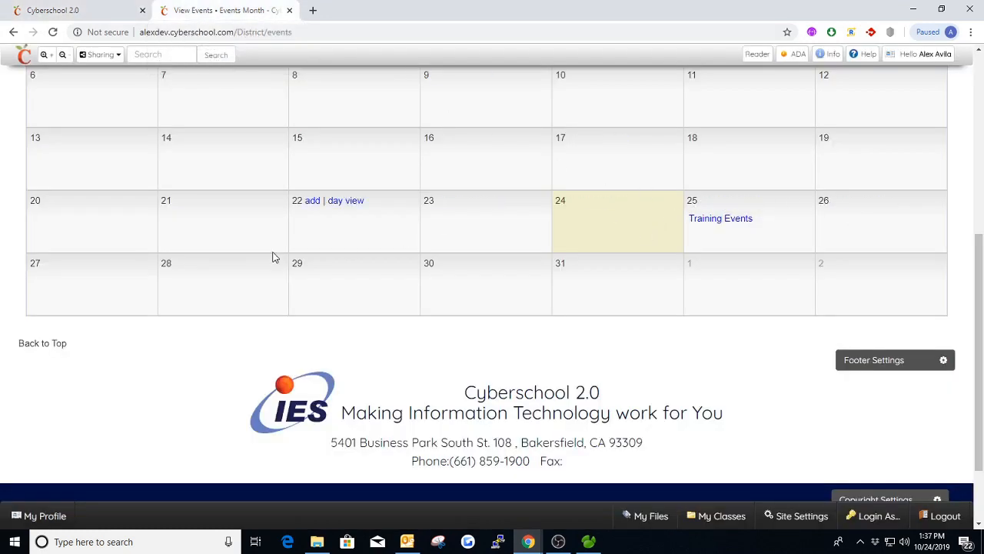
{"action": "scroll", "coordinate": [678, 242], "scroll_direction": "up", "scroll_amount": 2}
{"action": "scroll", "coordinate": [679, 242], "scroll_direction": "up", "scroll_amount": 1}
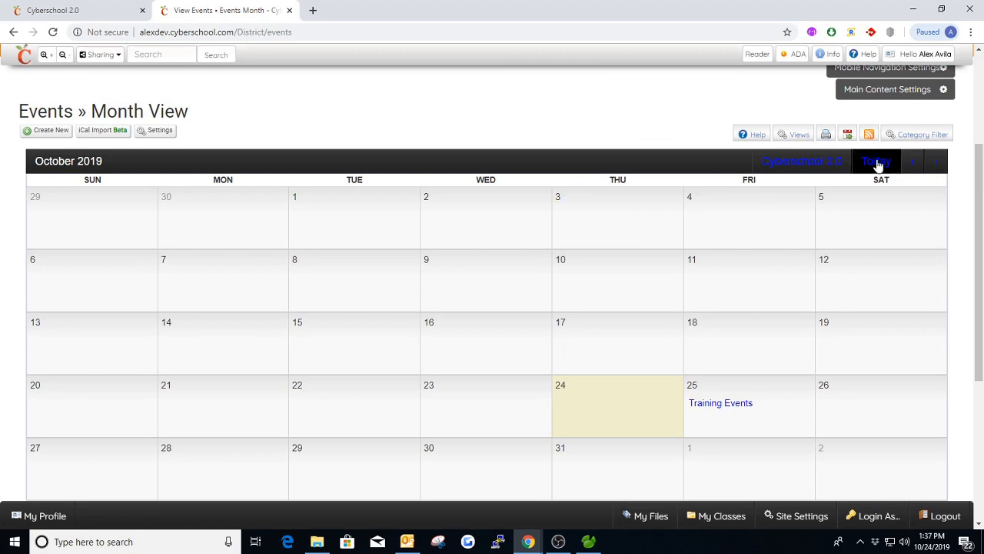
{"action": "left_click", "coordinate": [932, 163]}
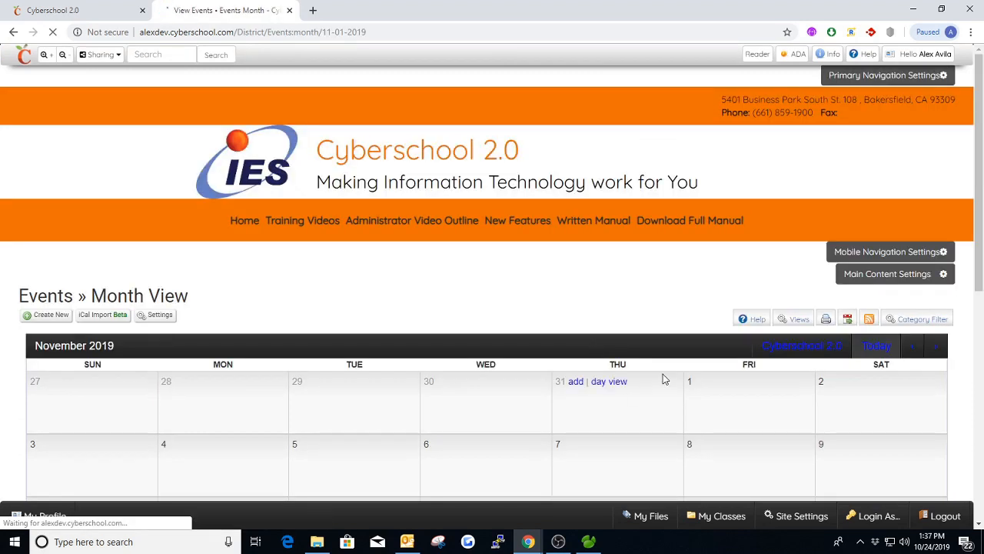
{"action": "scroll", "coordinate": [661, 362], "scroll_direction": "down", "scroll_amount": 1}
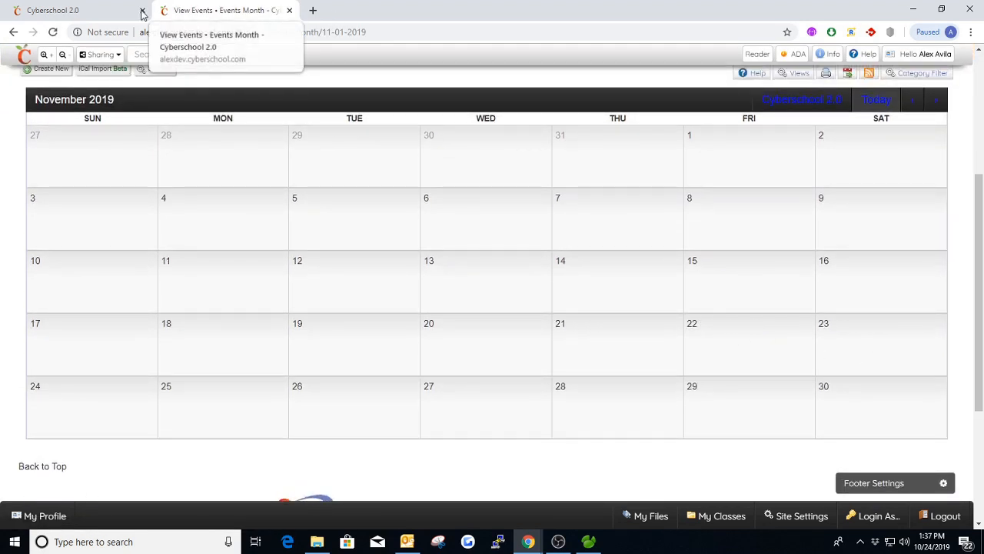
{"action": "left_click", "coordinate": [96, 14]}
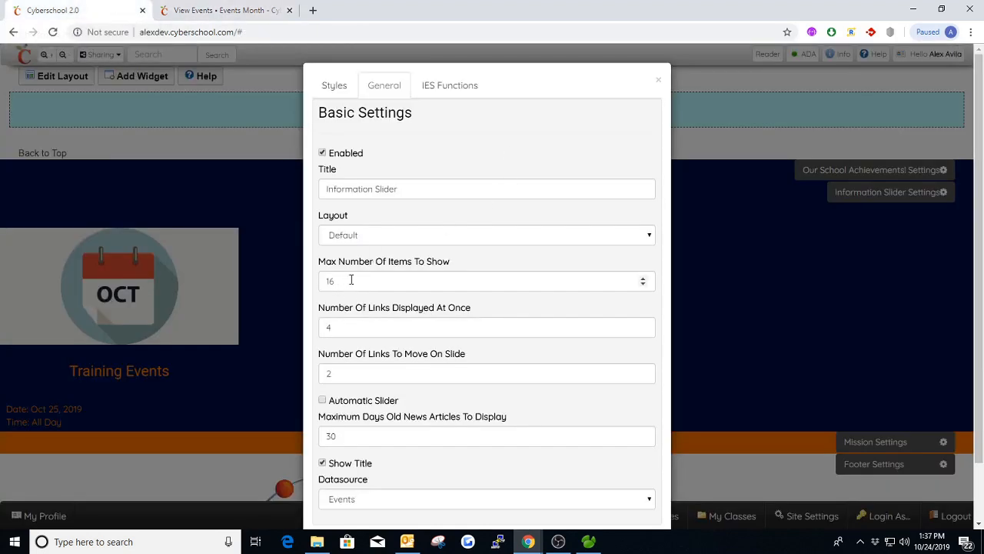
Set the Information Slider's maximum number of items to show to 20.
{"action": "left_click_drag", "start_coordinate": [352, 280], "coordinate": [329, 280]}
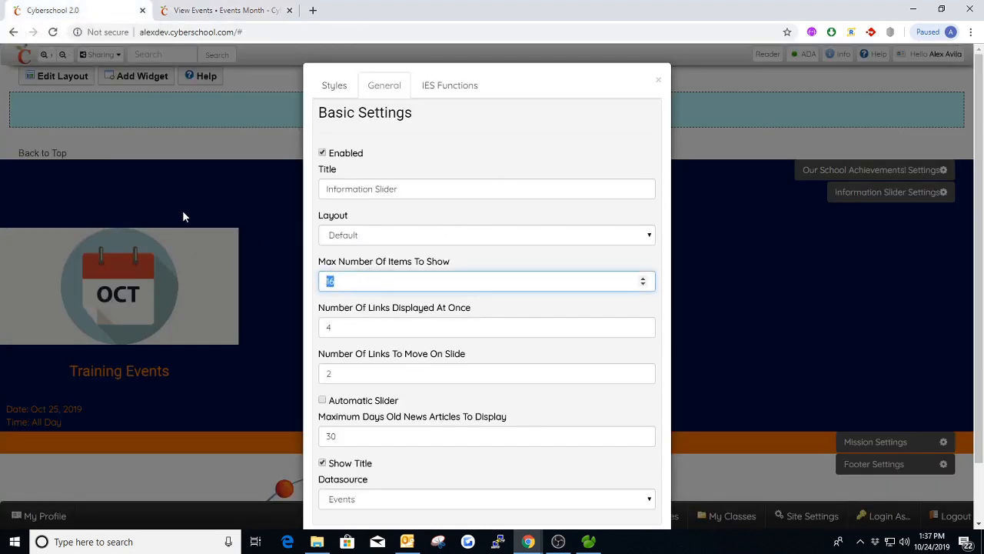
{"action": "left_click", "coordinate": [643, 278]}
{"action": "left_click", "coordinate": [357, 324]}
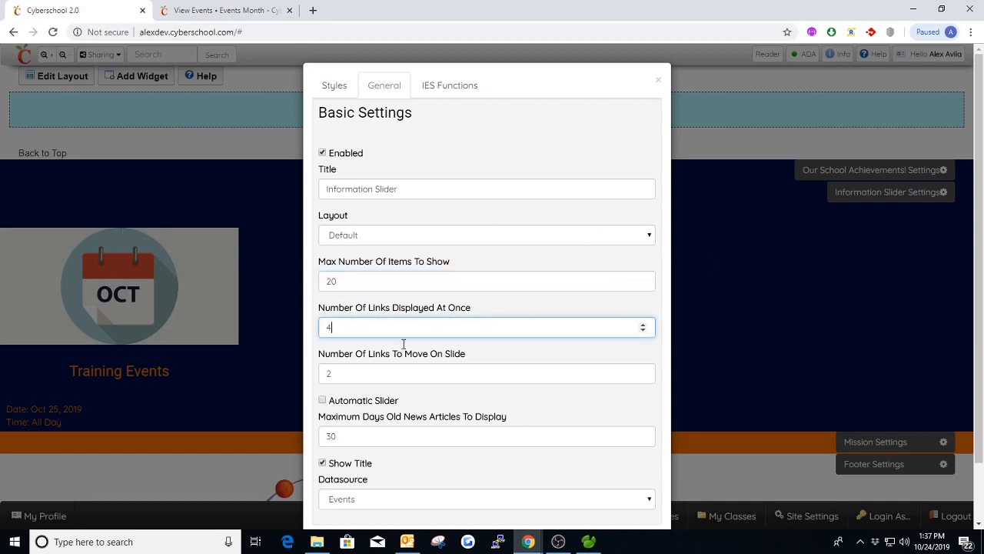
Set the number of links to move on slide to 1 and enable Automatic Slider.
{"action": "left_click", "coordinate": [431, 374]}
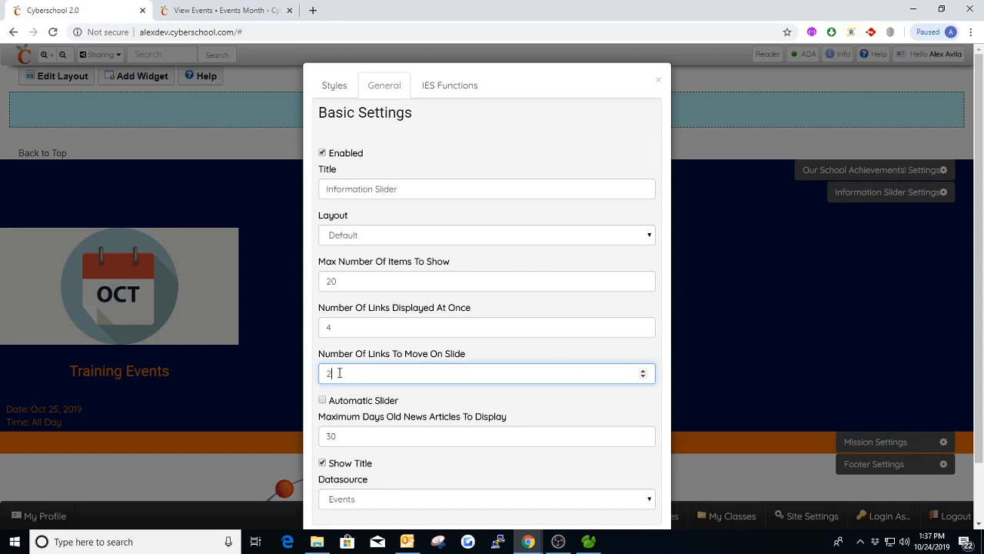
{"action": "left_click", "coordinate": [644, 377]}
{"action": "left_click", "coordinate": [643, 377]}
{"action": "left_click", "coordinate": [643, 377]}
{"action": "left_click", "coordinate": [322, 401]}
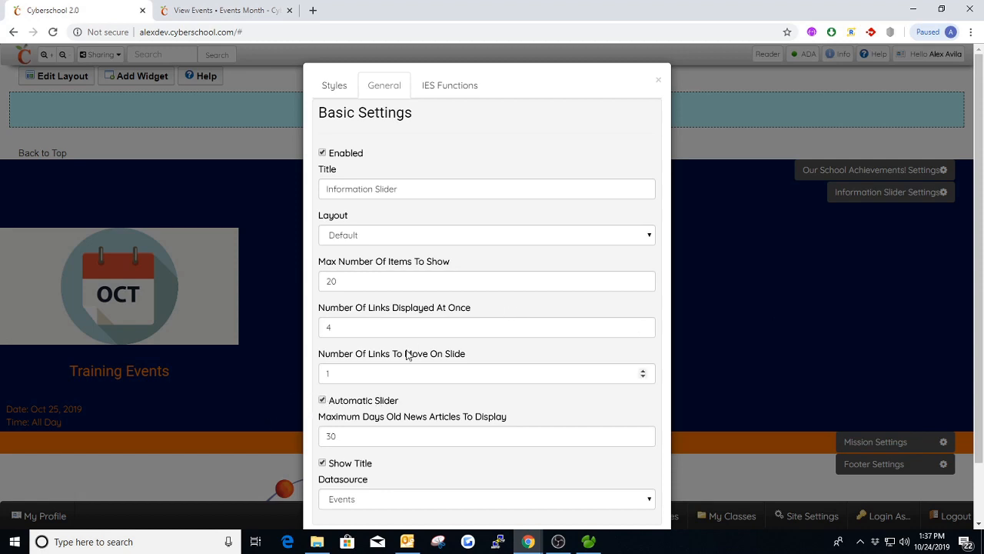
Examine the slider's maximum news article age setting and consult the October 2019 events calendar.
{"action": "scroll", "coordinate": [399, 393], "scroll_direction": "down", "scroll_amount": 1}
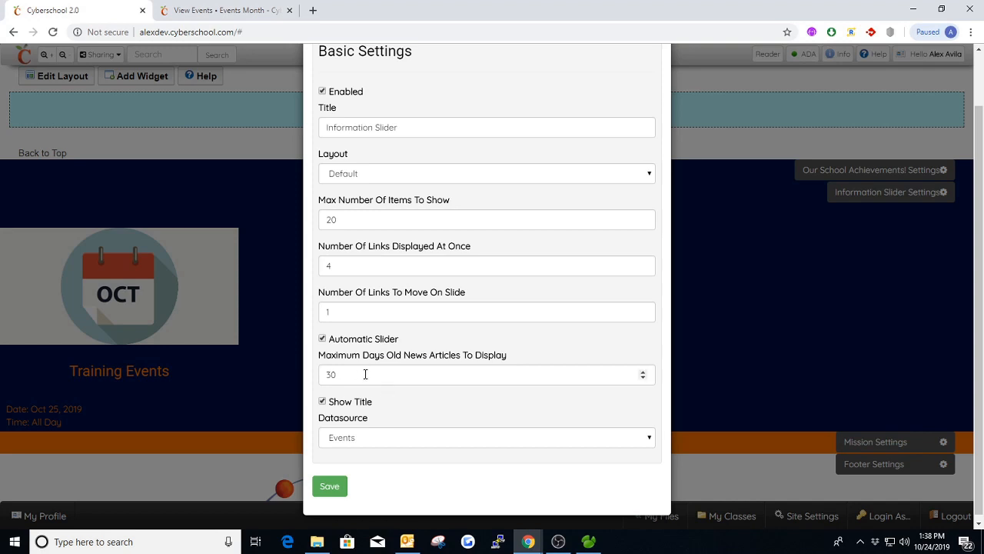
{"action": "left_click", "coordinate": [360, 375]}
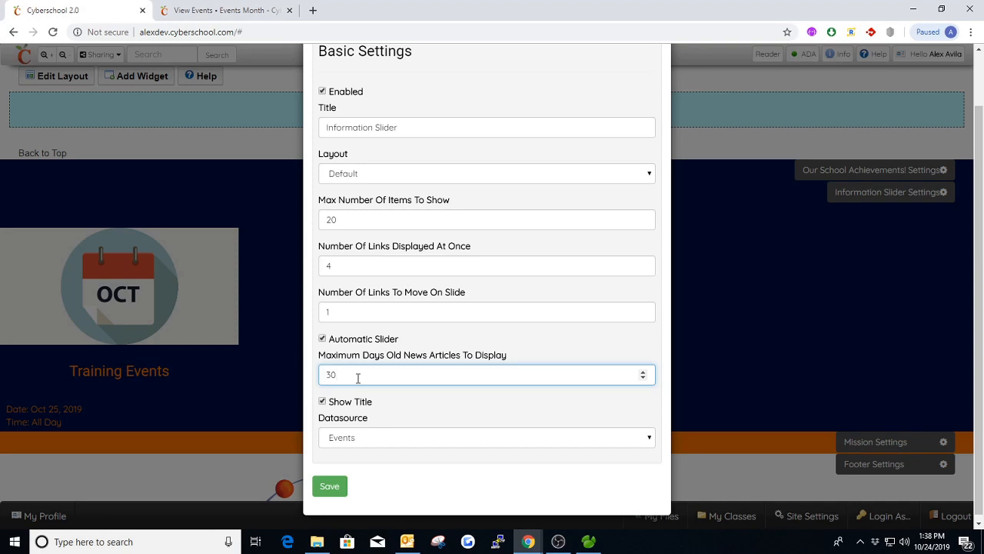
{"action": "left_click_drag", "start_coordinate": [362, 373], "coordinate": [326, 372]}
{"action": "left_click", "coordinate": [360, 371]}
{"action": "left_click", "coordinate": [223, 10]}
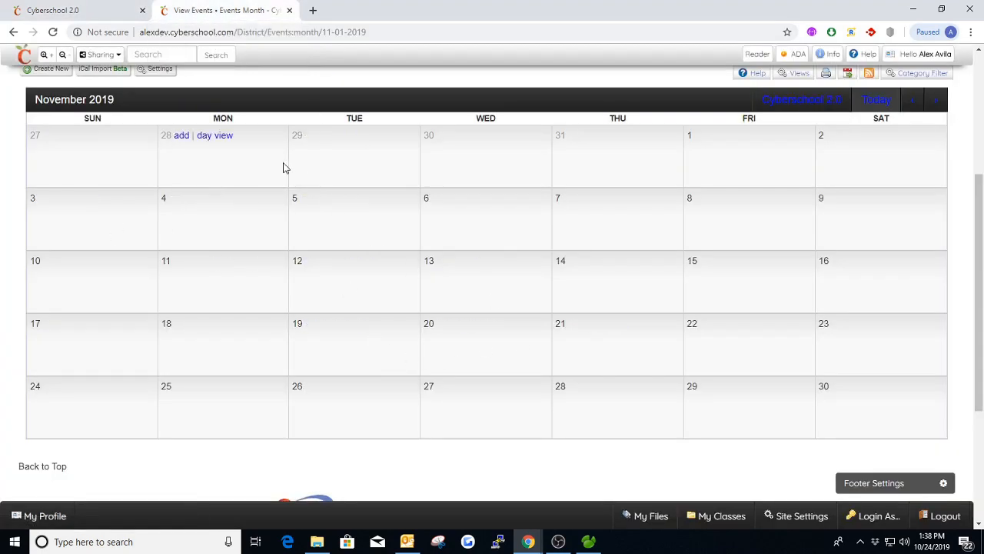
{"action": "left_click", "coordinate": [913, 99]}
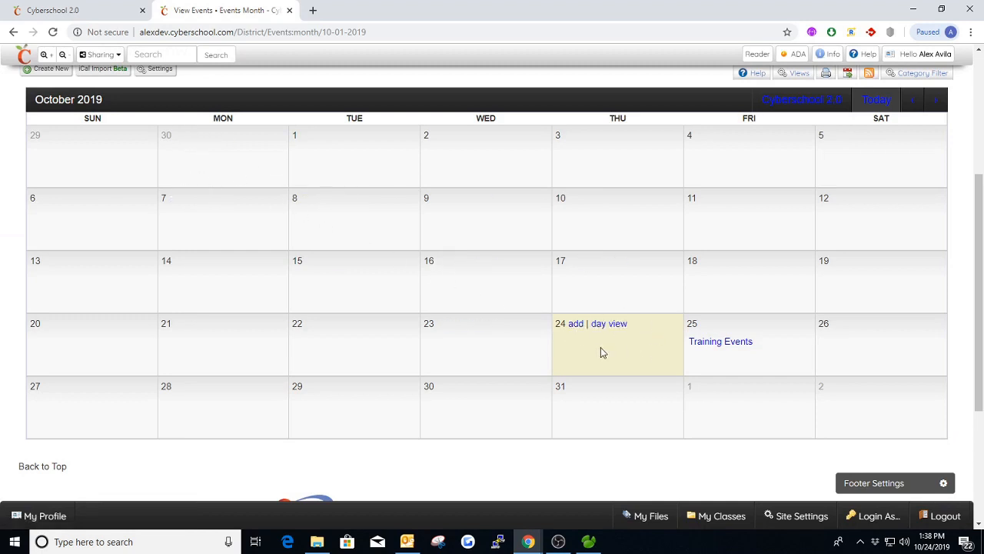
{"action": "left_click", "coordinate": [52, 10]}
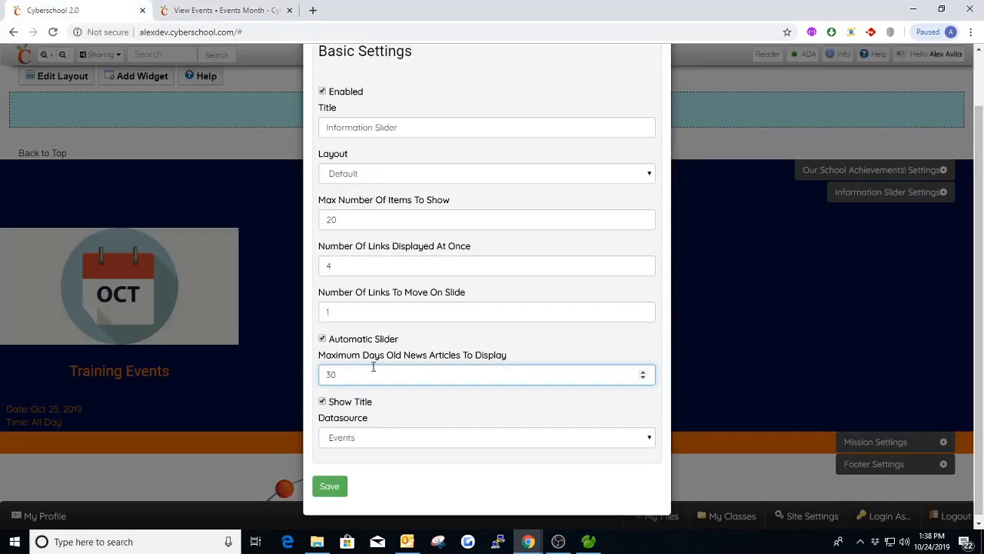
Check the slider's datasource options and open the district/news page to view its posts.
{"action": "scroll", "coordinate": [407, 353], "scroll_direction": "down", "scroll_amount": 1}
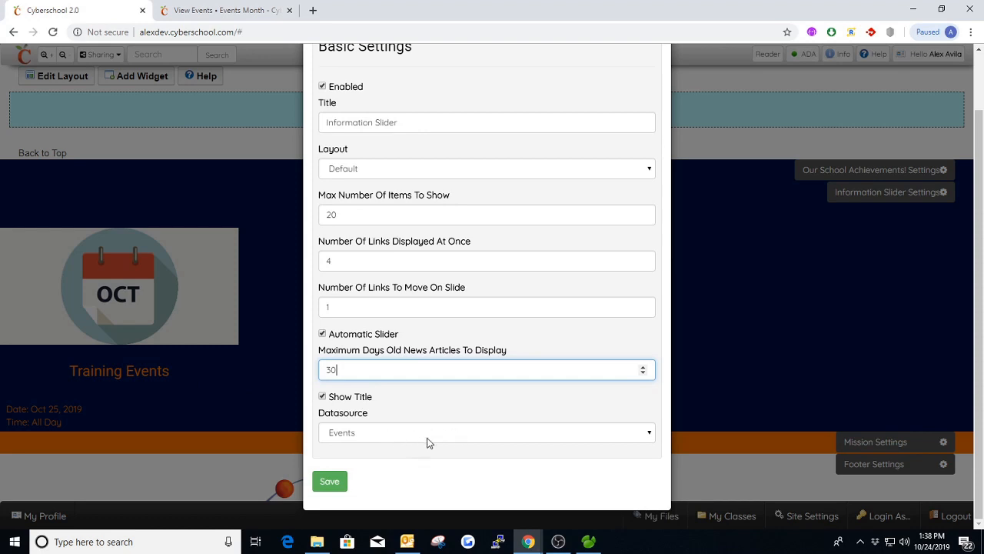
{"action": "left_click", "coordinate": [400, 439]}
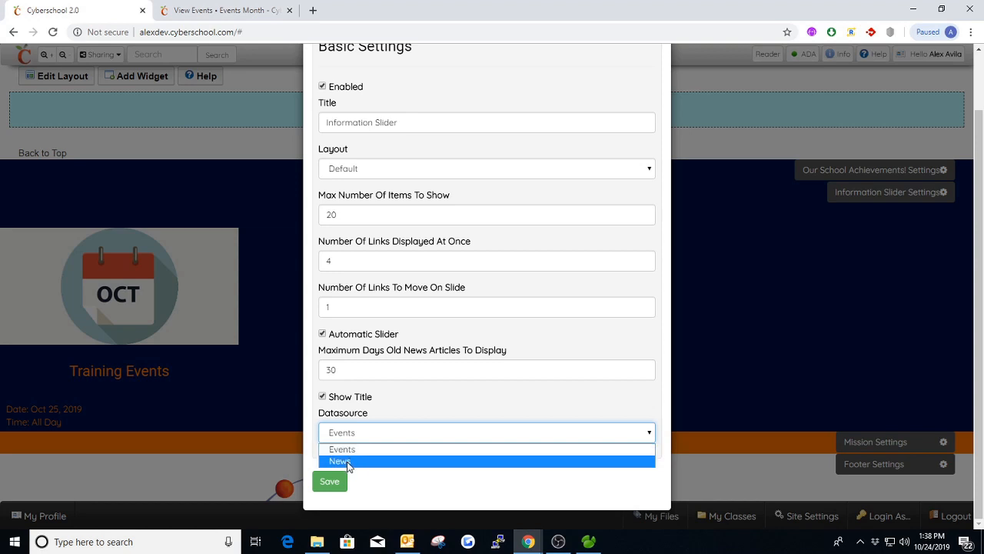
{"action": "left_click", "coordinate": [223, 10]}
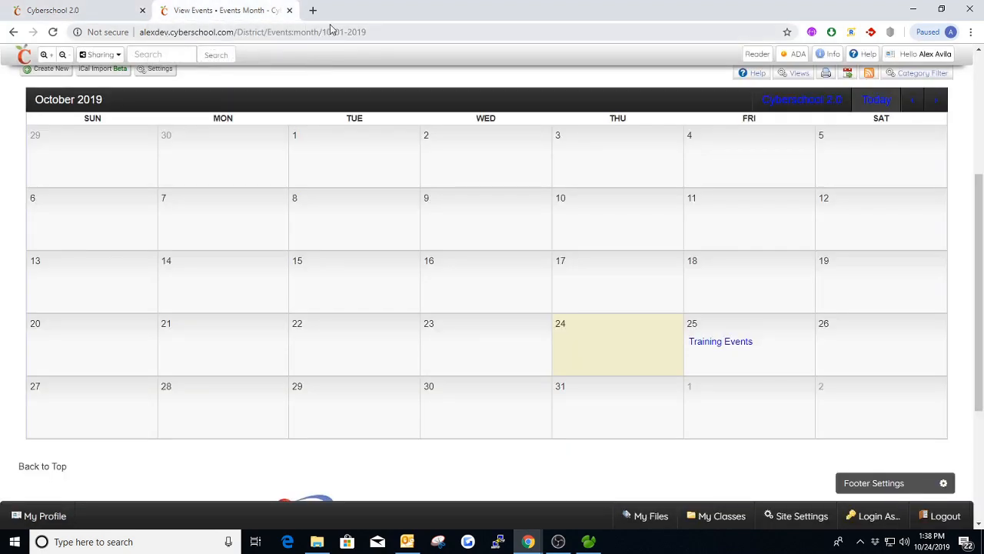
{"action": "left_click_drag", "start_coordinate": [269, 33], "coordinate": [372, 33]}
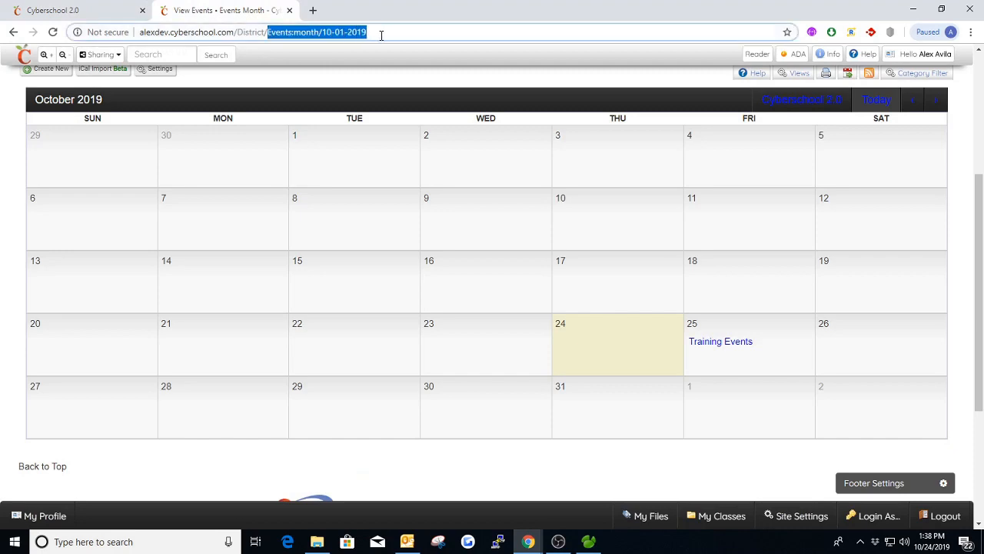
{"action": "type", "text": "new"}
{"action": "key", "text": "Return"}
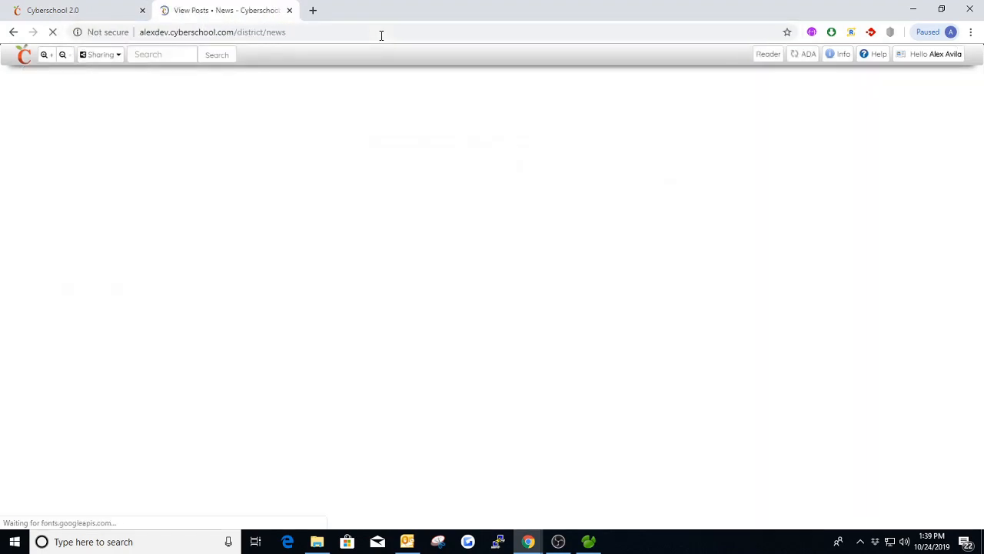
{"action": "scroll", "coordinate": [195, 367], "scroll_direction": "down", "scroll_amount": 2}
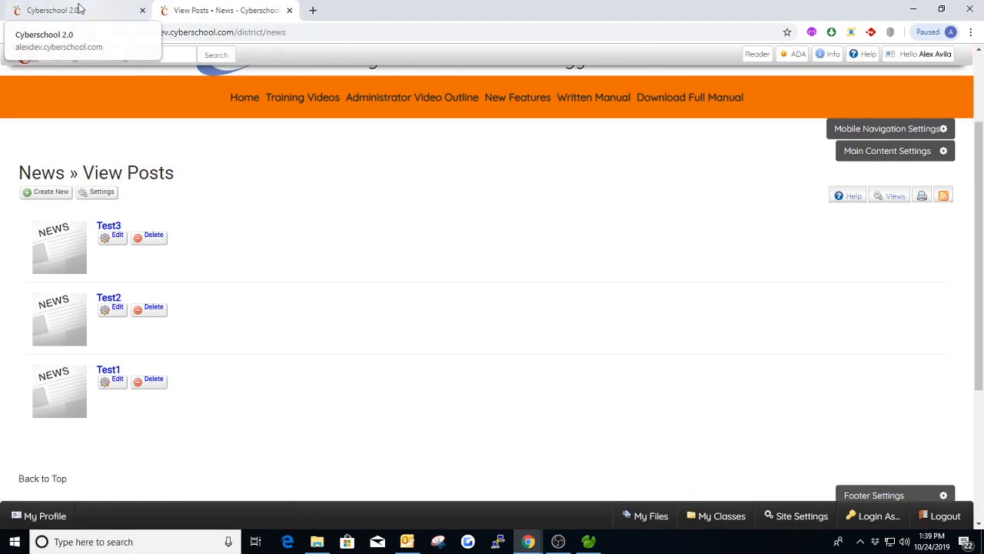
Set the Information Slider's datasource to News, save the settings and compare the slider with the news posts.
{"action": "left_click", "coordinate": [77, 10]}
{"action": "left_click", "coordinate": [411, 436]}
{"action": "left_click", "coordinate": [341, 461]}
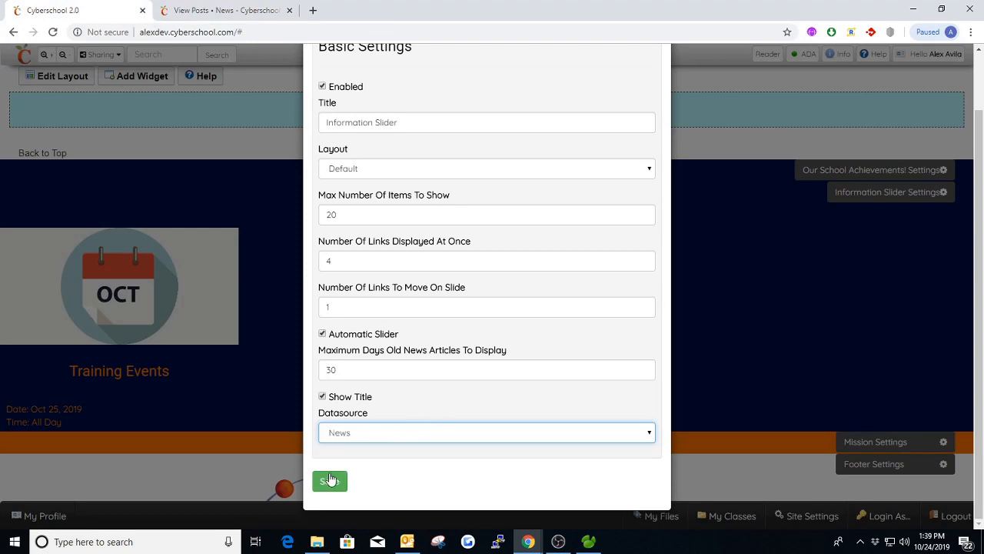
{"action": "left_click", "coordinate": [329, 481]}
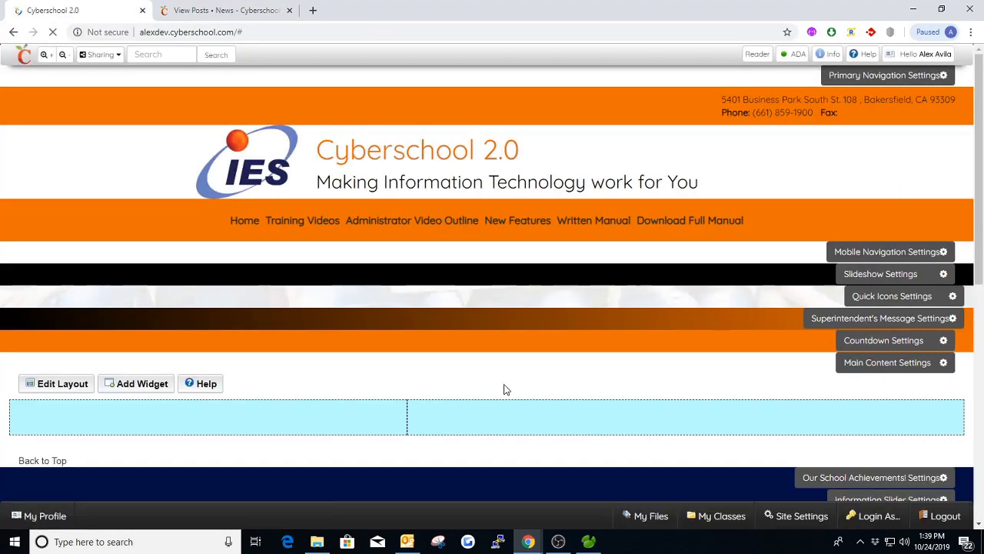
{"action": "scroll", "coordinate": [427, 356], "scroll_direction": "down", "scroll_amount": 3}
{"action": "scroll", "coordinate": [252, 332], "scroll_direction": "down", "scroll_amount": 1}
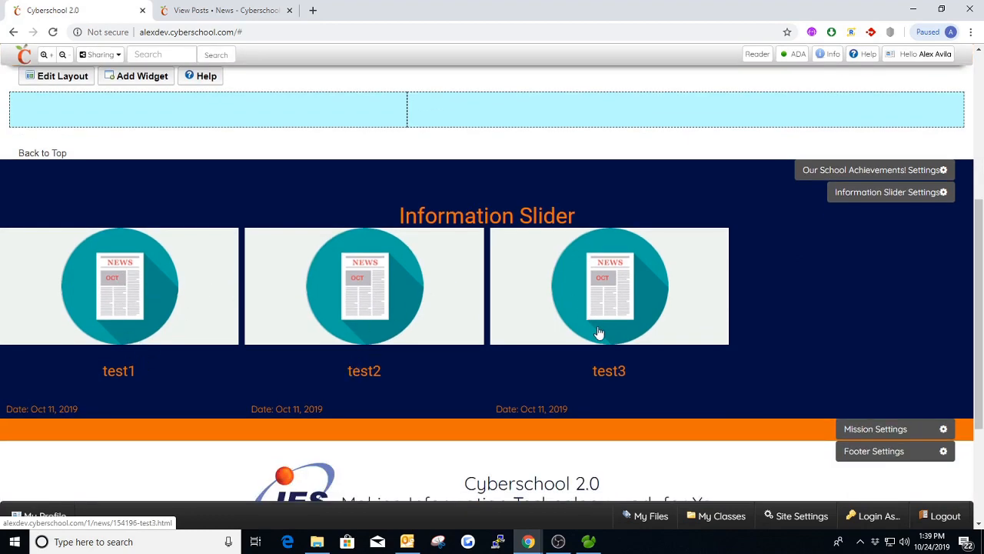
{"action": "left_click", "coordinate": [254, 11]}
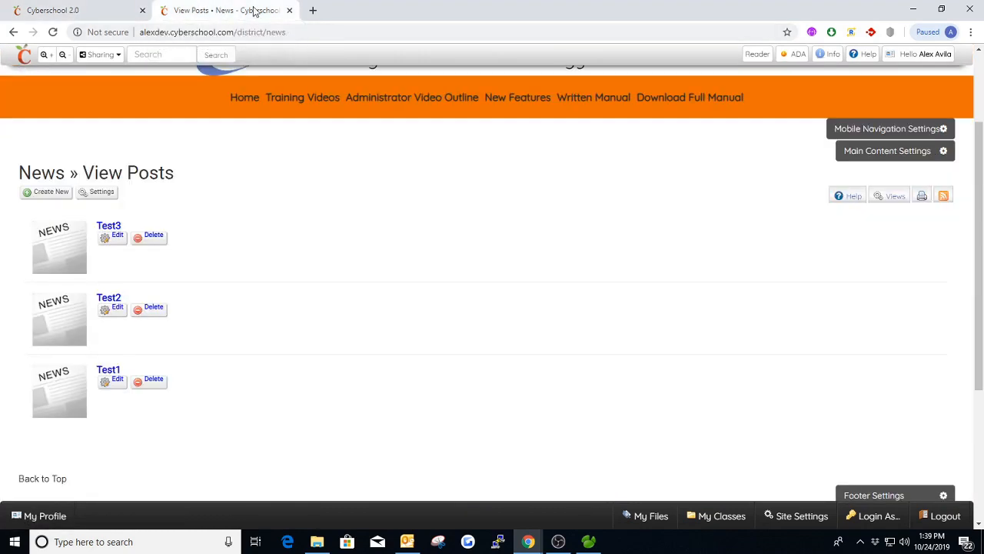
{"action": "left_click", "coordinate": [84, 10]}
Check the theme color options in the Information Slider's style settings and close them to view the slider.
{"action": "left_click", "coordinate": [869, 193]}
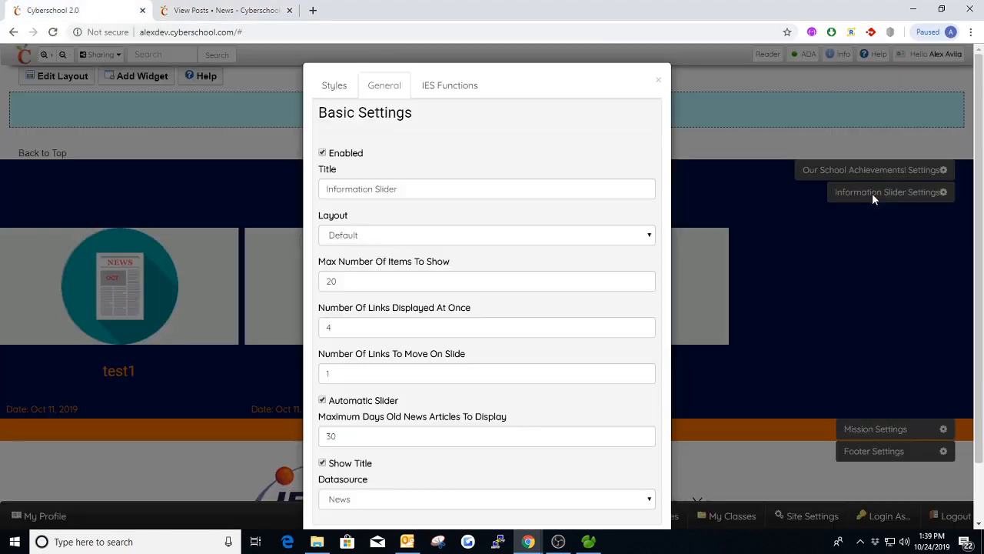
{"action": "left_click", "coordinate": [335, 85]}
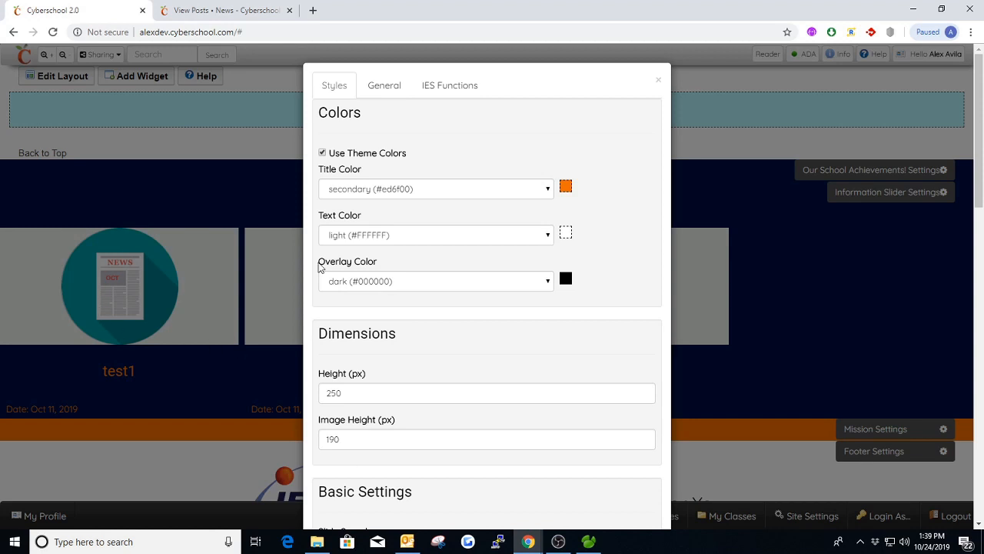
{"action": "left_click", "coordinate": [658, 80]}
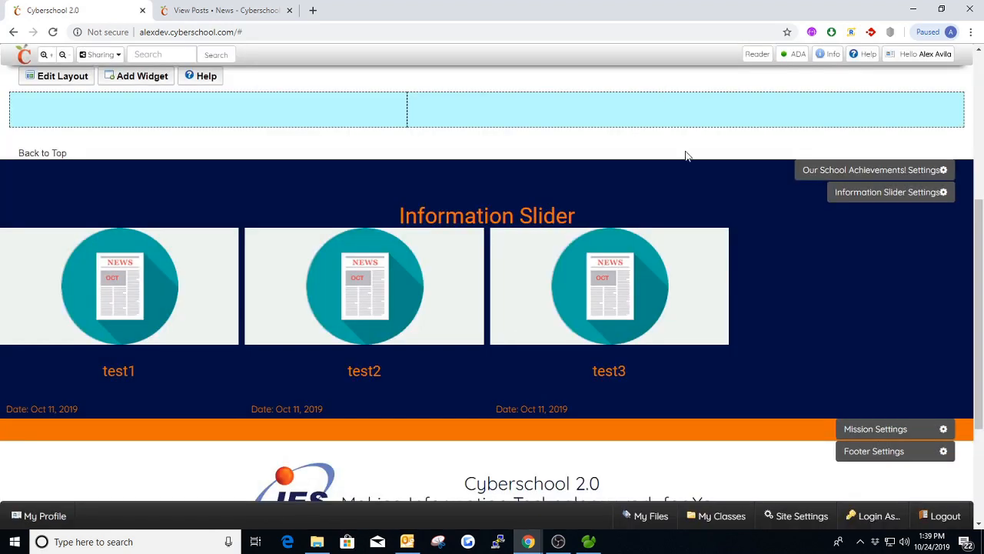
{"action": "scroll", "coordinate": [600, 192], "scroll_direction": "down", "scroll_amount": 1}
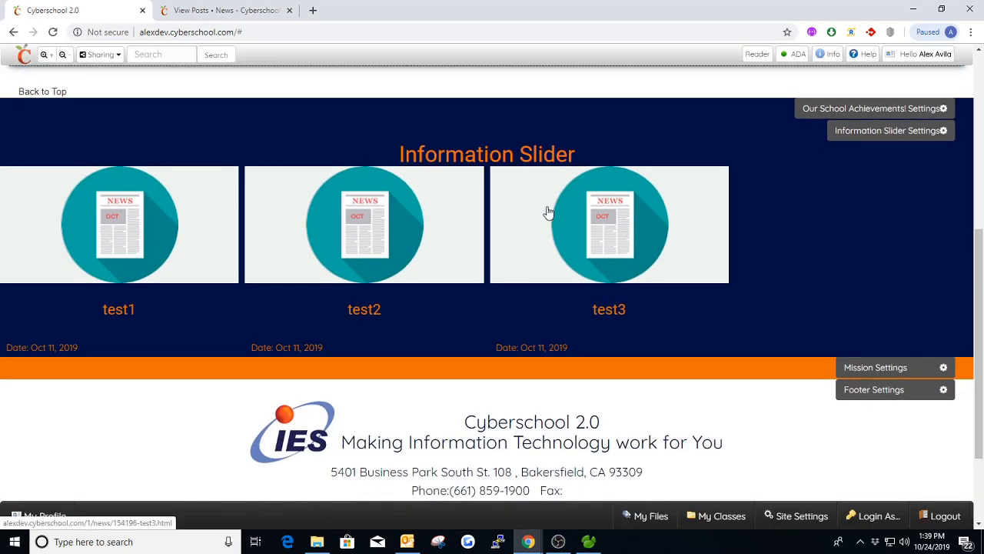
Reopen the Information Slider's style settings and examine the Height and Image Height dimensions.
{"action": "left_click", "coordinate": [881, 143]}
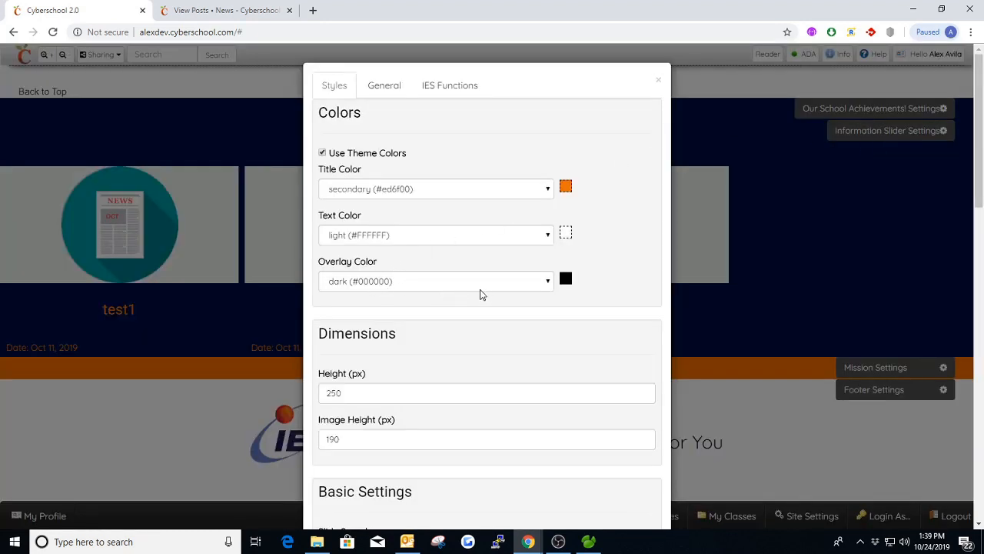
{"action": "scroll", "coordinate": [412, 301], "scroll_direction": "down", "scroll_amount": 1}
{"action": "scroll", "coordinate": [353, 300], "scroll_direction": "down", "scroll_amount": 1}
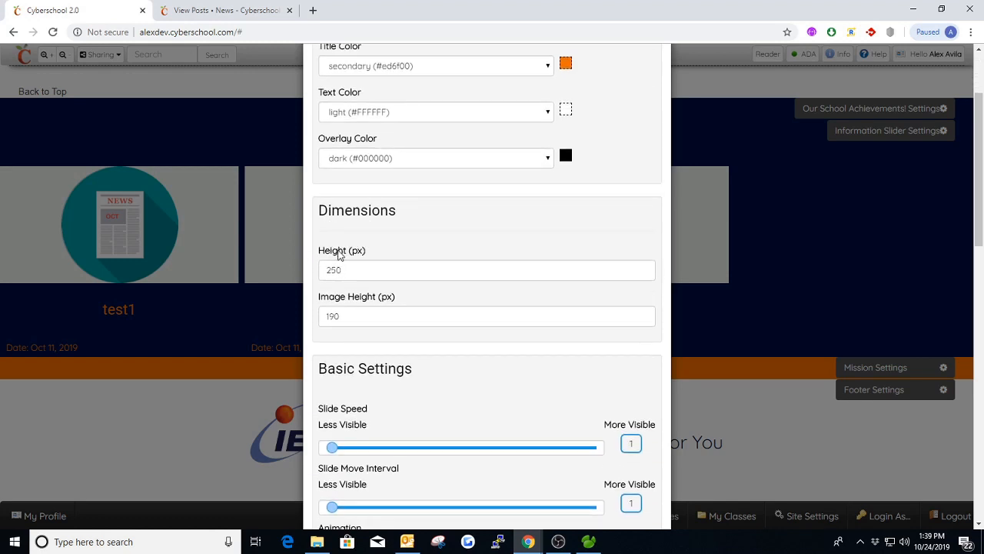
{"action": "left_click_drag", "start_coordinate": [318, 215], "coordinate": [399, 211]}
{"action": "left_click", "coordinate": [430, 220]}
{"action": "left_click_drag", "start_coordinate": [323, 253], "coordinate": [389, 246]}
{"action": "left_click", "coordinate": [389, 246]}
{"action": "left_click_drag", "start_coordinate": [323, 299], "coordinate": [395, 296]}
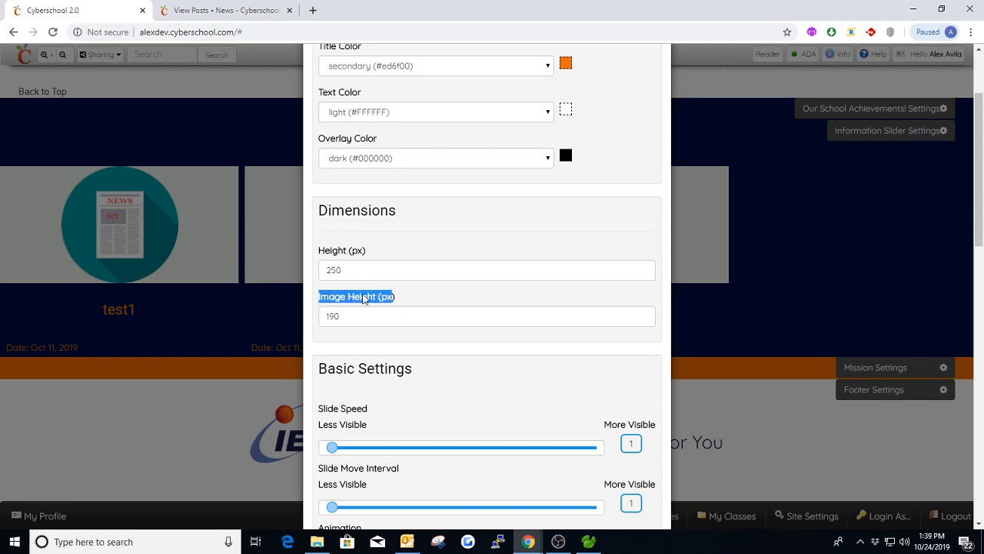
{"action": "left_click", "coordinate": [435, 303]}
Examine the Slide Speed and Slide Move Interval settings of the Information Slider.
{"action": "scroll", "coordinate": [432, 302], "scroll_direction": "down", "scroll_amount": 2}
{"action": "scroll", "coordinate": [413, 277], "scroll_direction": "down", "scroll_amount": 2}
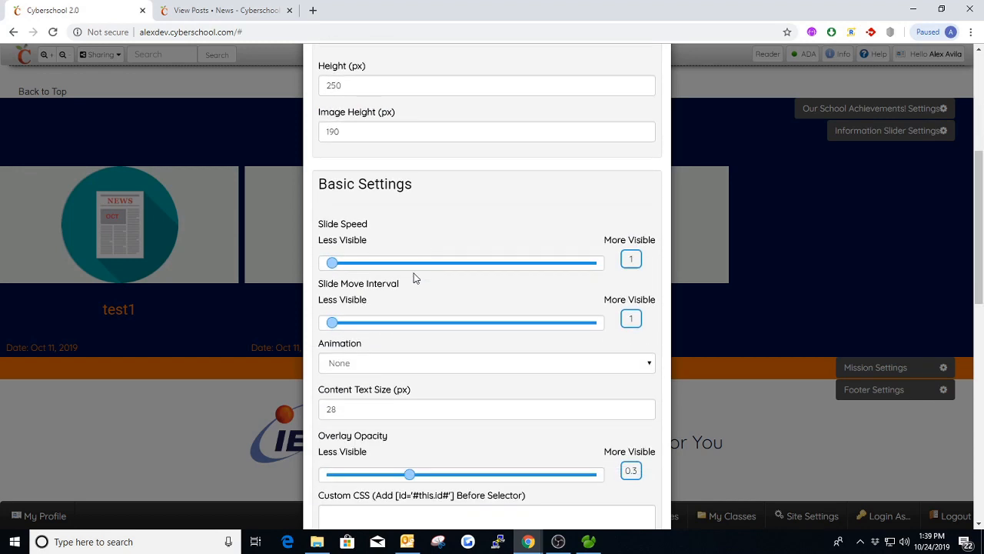
{"action": "scroll", "coordinate": [398, 248], "scroll_direction": "down", "scroll_amount": 1}
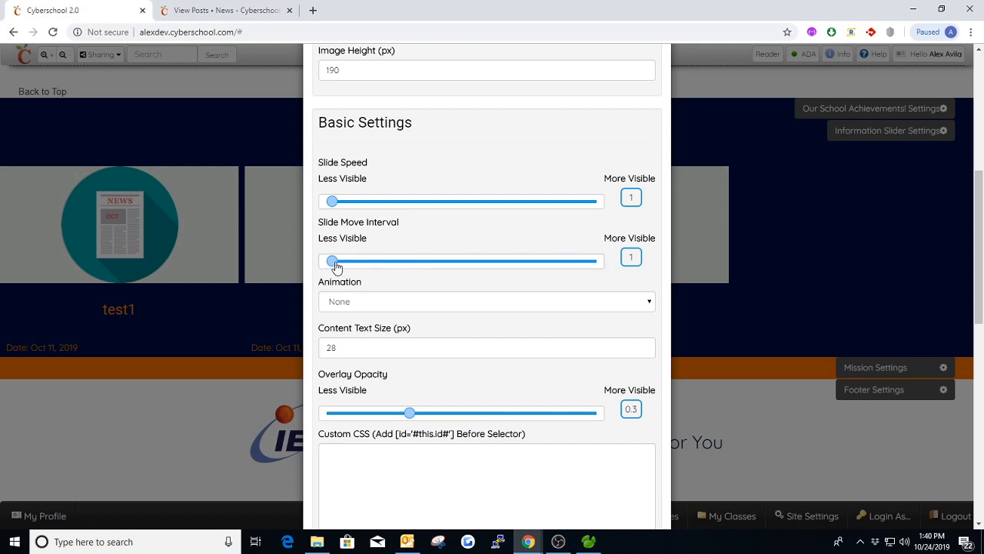
{"action": "mouse_move", "coordinate": [336, 261]}
{"action": "left_mouse_down"}
{"action": "mouse_move", "coordinate": [362, 261]}
{"action": "mouse_move", "coordinate": [329, 262]}
{"action": "left_mouse_up"}
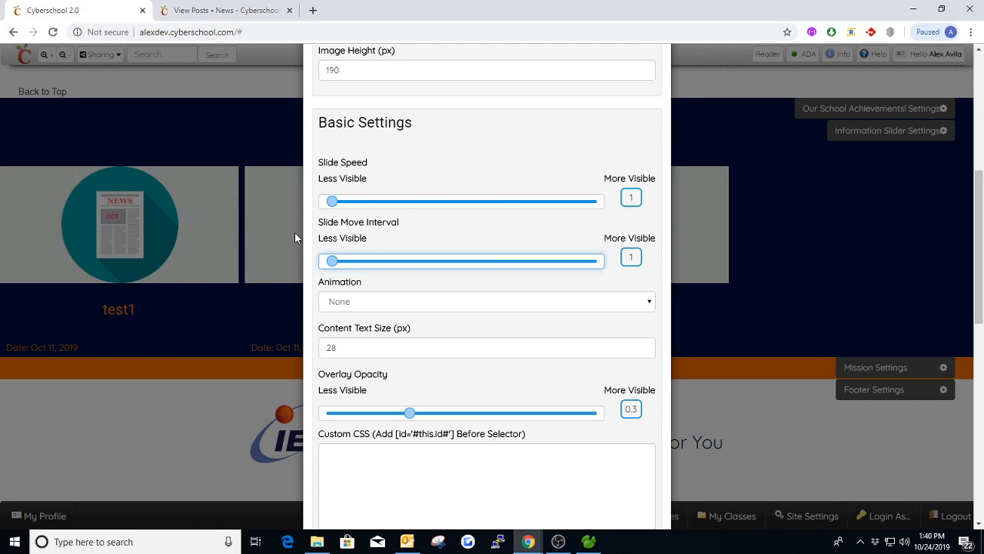
Examine the slider's Content Text Size setting and refer to the post list on the News page.
{"action": "scroll", "coordinate": [401, 263], "scroll_direction": "down", "scroll_amount": 2}
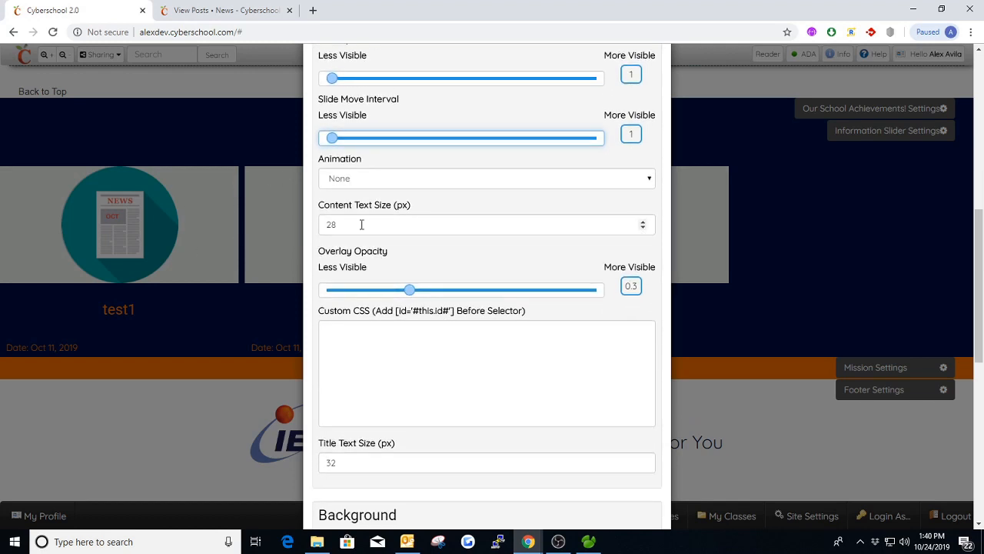
{"action": "left_click_drag", "start_coordinate": [358, 223], "coordinate": [322, 224]}
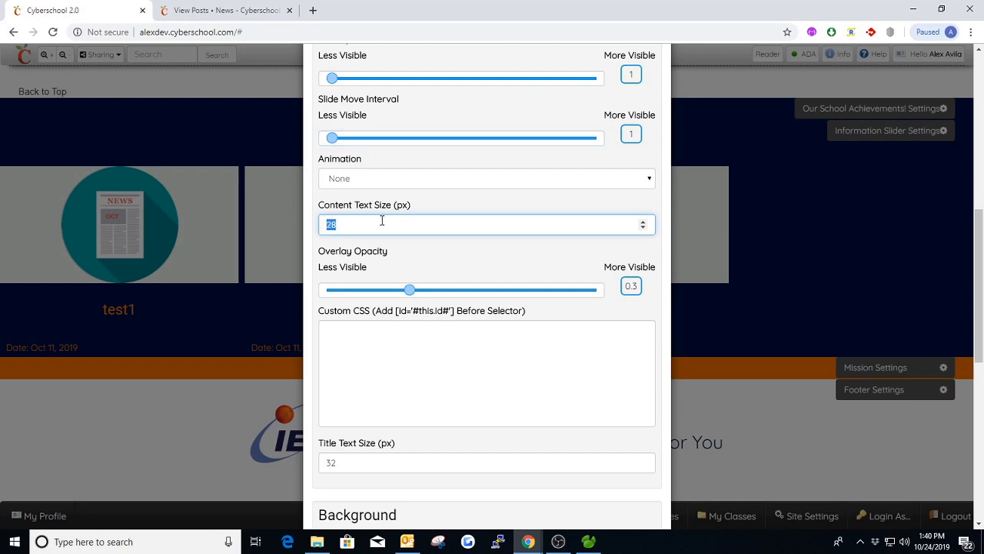
{"action": "left_click", "coordinate": [383, 226]}
{"action": "left_click", "coordinate": [223, 11]}
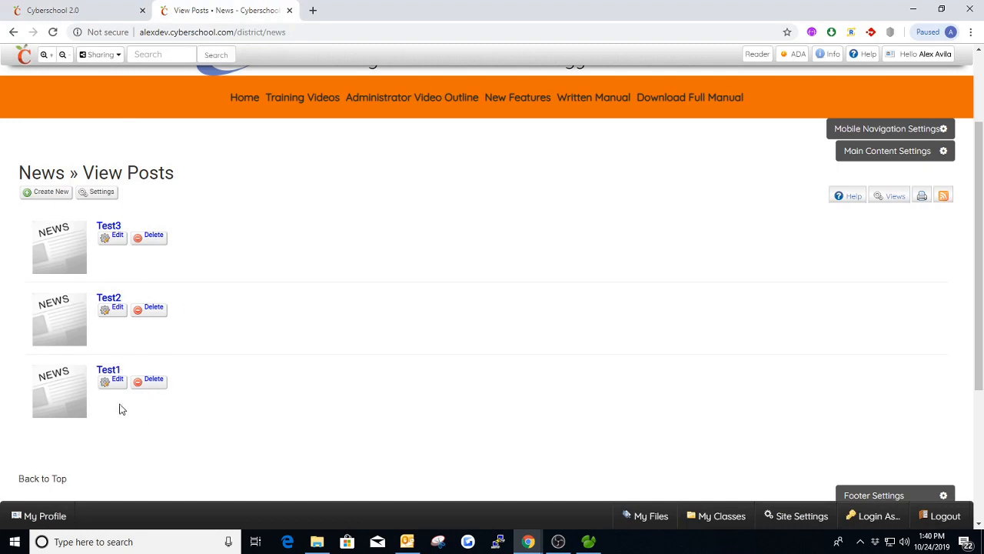
{"action": "left_click", "coordinate": [86, 12]}
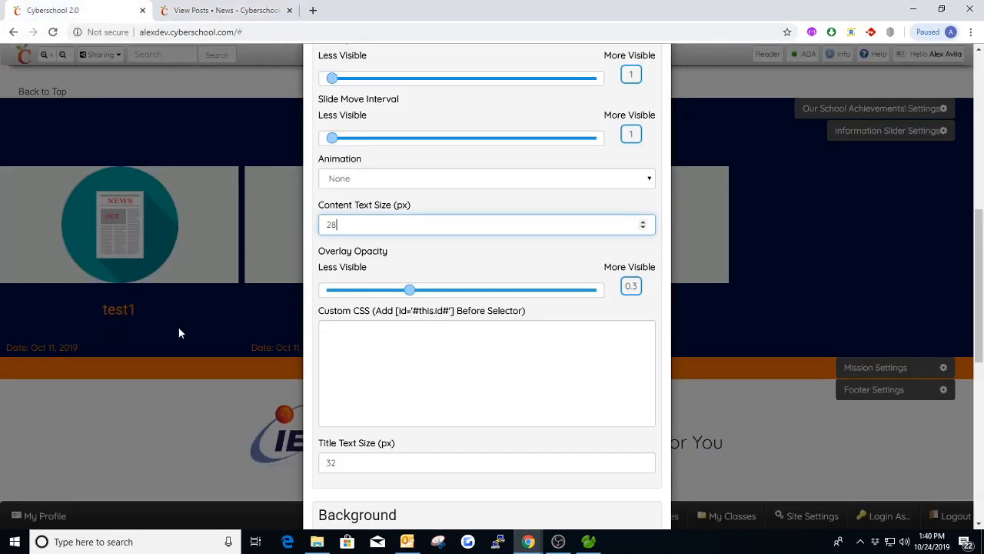
Examine the slider's Overlay Opacity setting together with its Overlay Color.
{"action": "scroll", "coordinate": [380, 246], "scroll_direction": "down", "scroll_amount": 1}
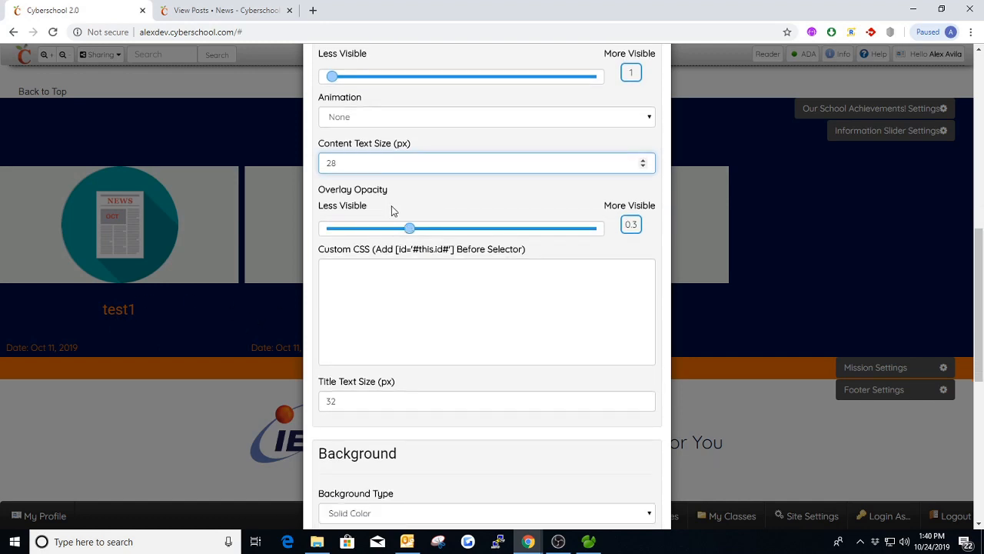
{"action": "scroll", "coordinate": [389, 213], "scroll_direction": "up", "scroll_amount": 6}
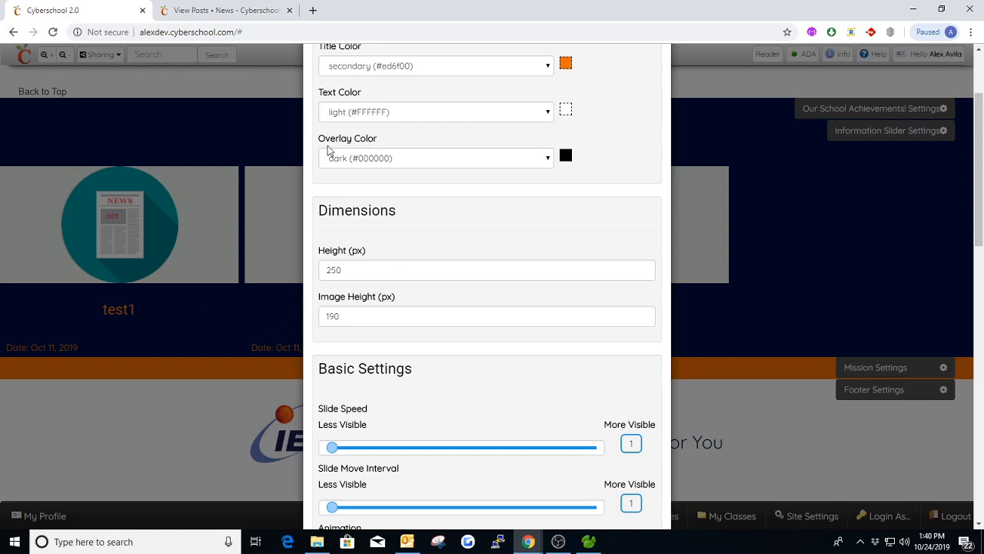
{"action": "scroll", "coordinate": [374, 292], "scroll_direction": "down", "scroll_amount": 6}
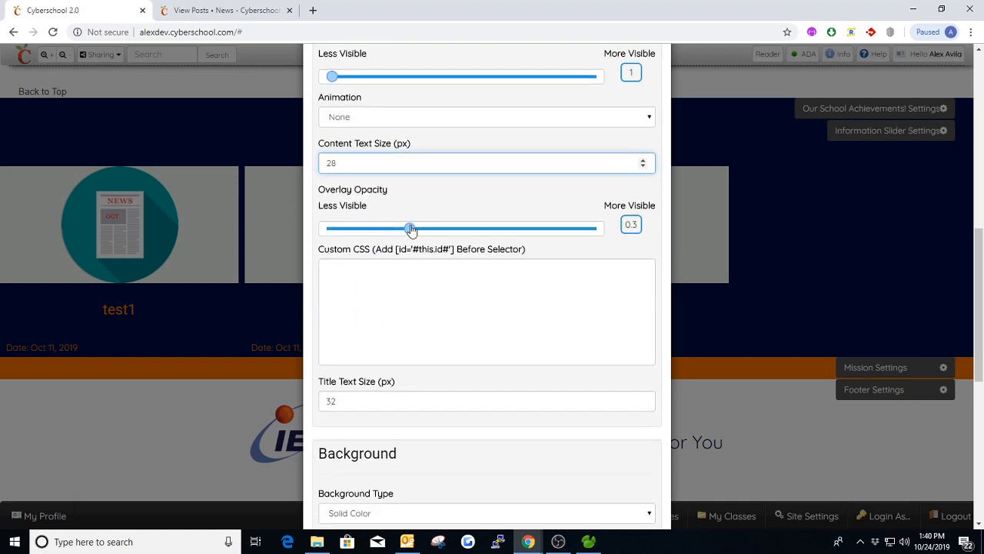
{"action": "mouse_move", "coordinate": [411, 230]}
{"action": "left_mouse_down"}
{"action": "mouse_move", "coordinate": [611, 232]}
{"action": "mouse_move", "coordinate": [317, 228]}
{"action": "mouse_move", "coordinate": [460, 233]}
{"action": "mouse_move", "coordinate": [416, 236]}
{"action": "left_mouse_up"}
Examine the Custom CSS box and the Title Text Size setting of the Information Slider.
{"action": "left_click", "coordinate": [343, 292]}
{"action": "scroll", "coordinate": [374, 249], "scroll_direction": "down", "scroll_amount": 3}
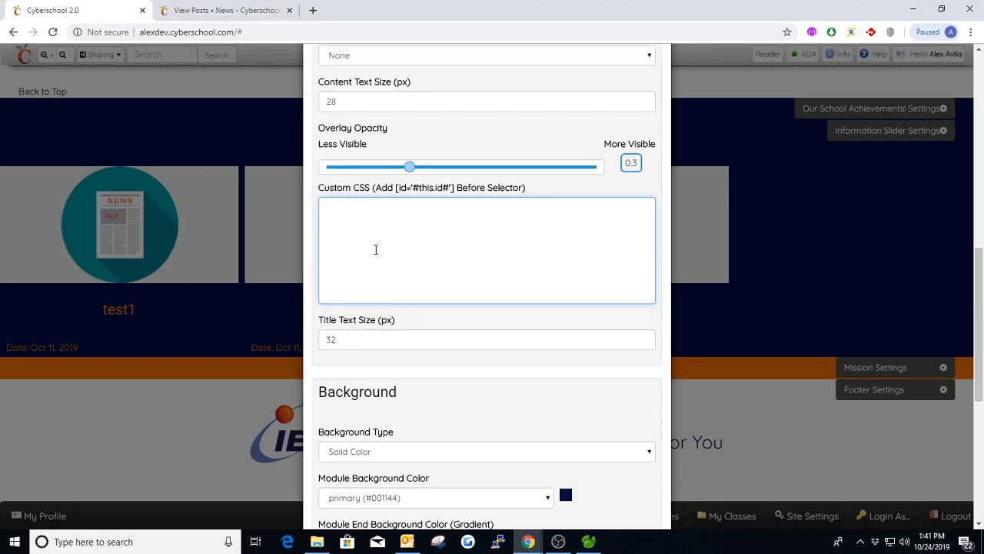
{"action": "left_click_drag", "start_coordinate": [325, 218], "coordinate": [422, 217]}
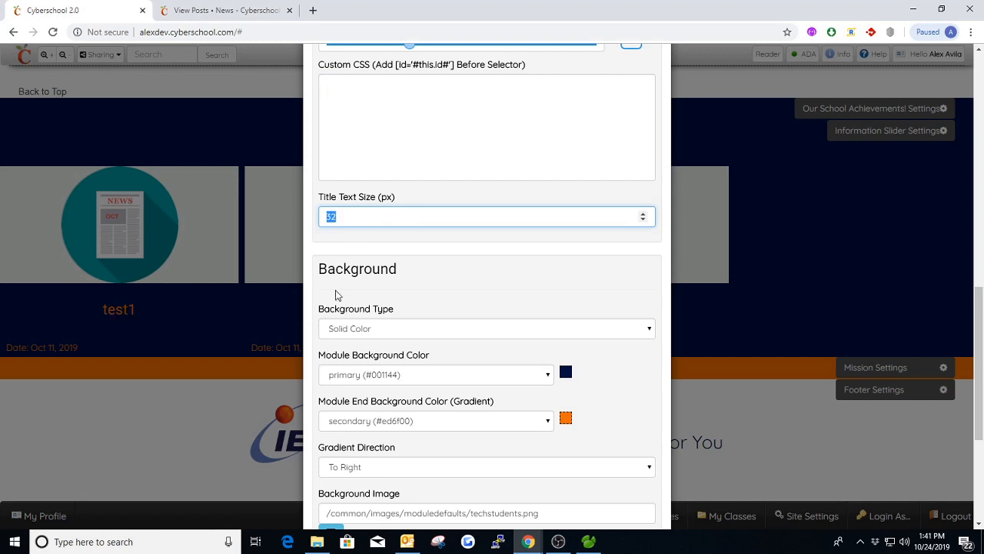
Review the slider's background type, color, gradient and image options, and close the settings without saving.
{"action": "scroll", "coordinate": [430, 275], "scroll_direction": "down", "scroll_amount": 2}
{"action": "scroll", "coordinate": [448, 135], "scroll_direction": "down", "scroll_amount": 1}
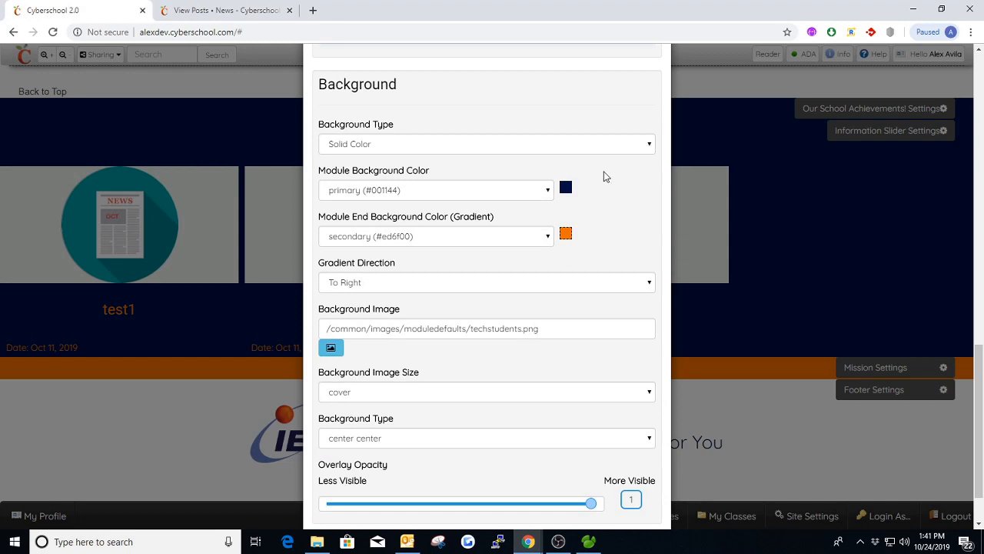
{"action": "scroll", "coordinate": [369, 185], "scroll_direction": "down", "scroll_amount": 1}
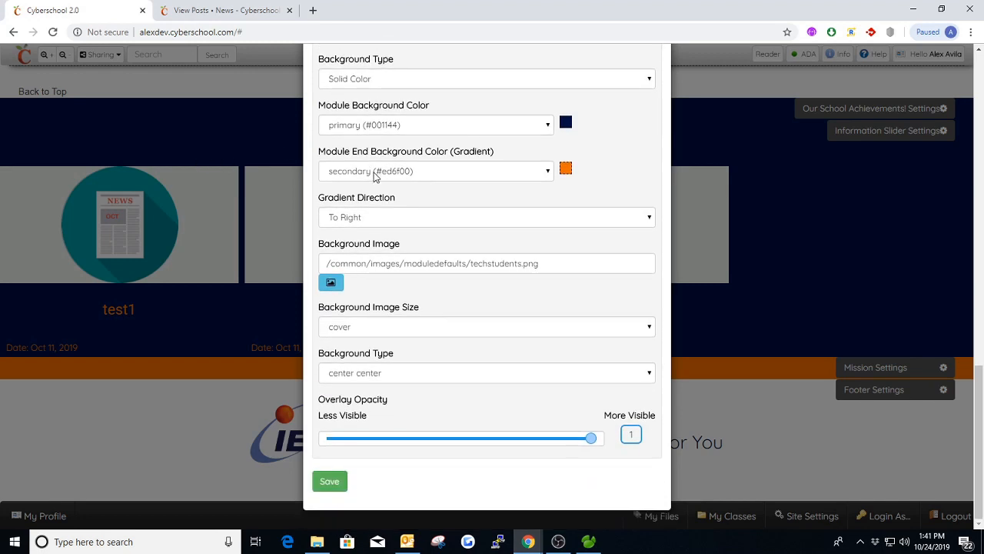
{"action": "scroll", "coordinate": [479, 356], "scroll_direction": "up", "scroll_amount": 3}
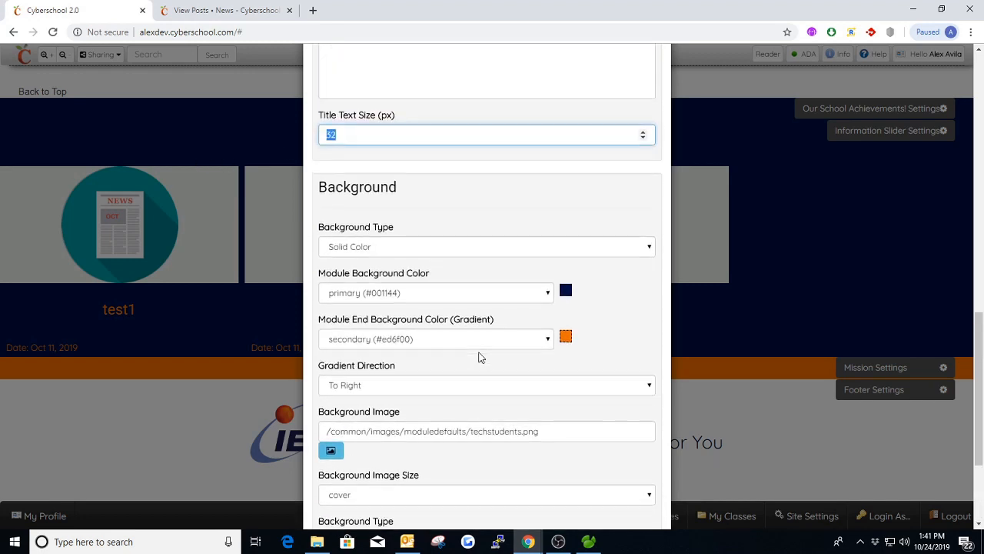
{"action": "scroll", "coordinate": [479, 356], "scroll_direction": "up", "scroll_amount": 13}
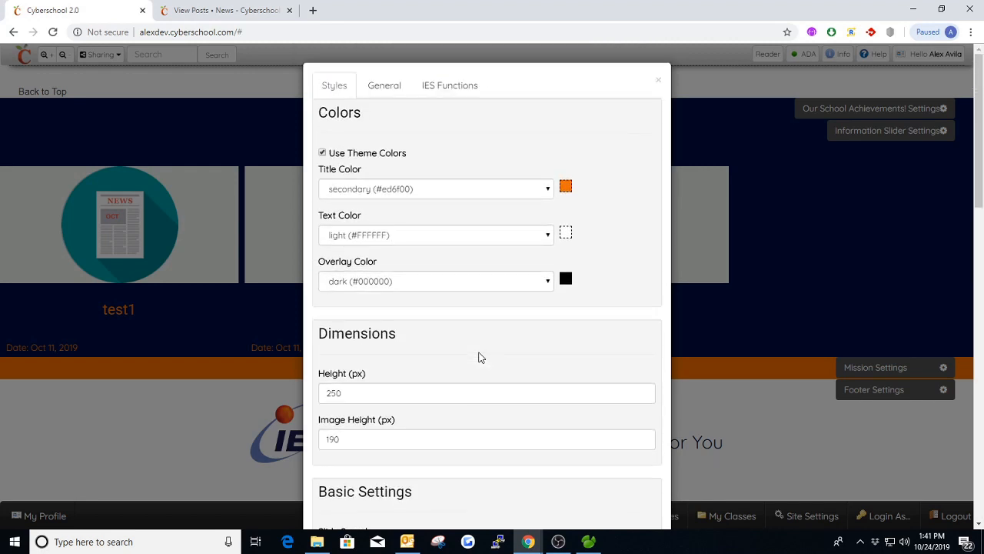
{"action": "left_click", "coordinate": [659, 82]}
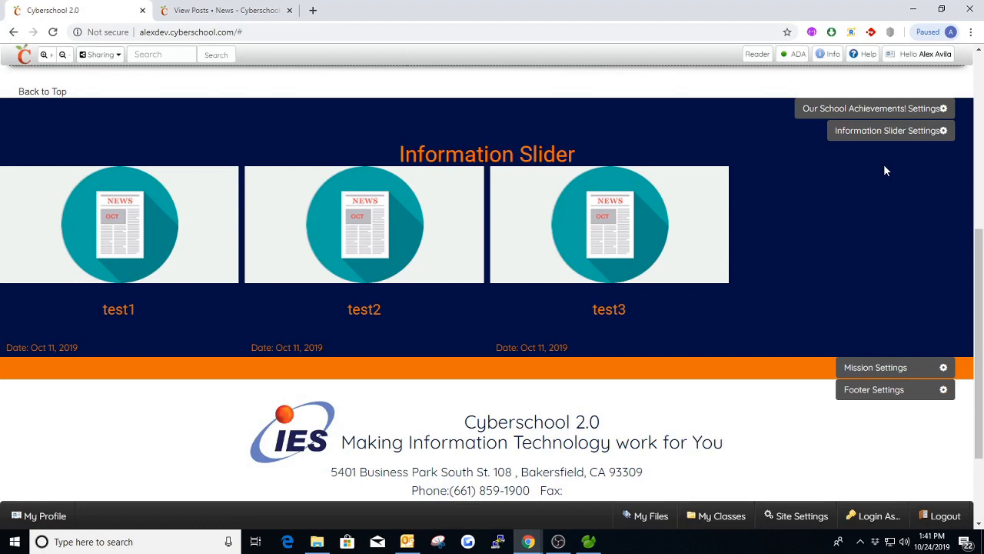
Look over the Information Slider's general and style settings once more and close them.
{"action": "left_click", "coordinate": [865, 131]}
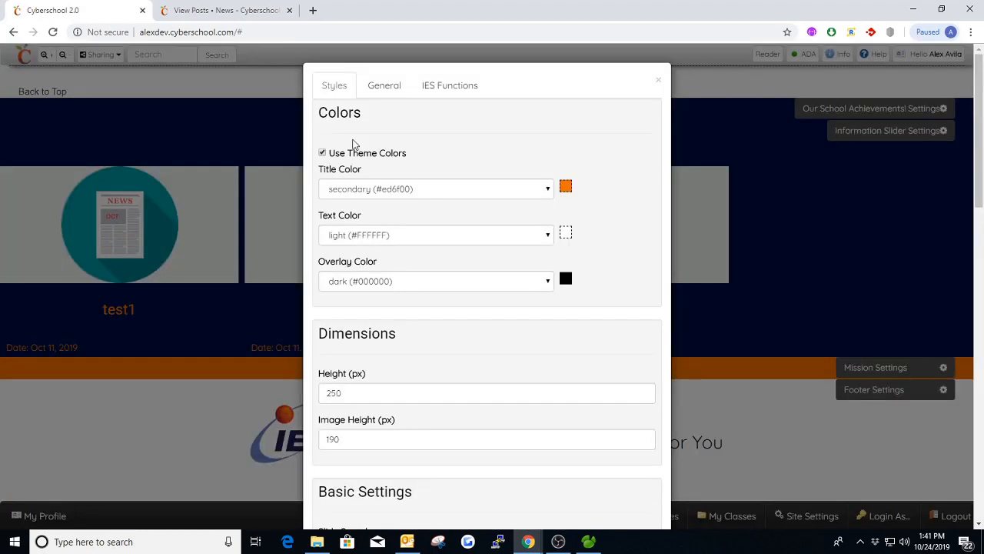
{"action": "left_click", "coordinate": [392, 88]}
{"action": "left_click", "coordinate": [325, 91]}
{"action": "left_click", "coordinate": [659, 81]}
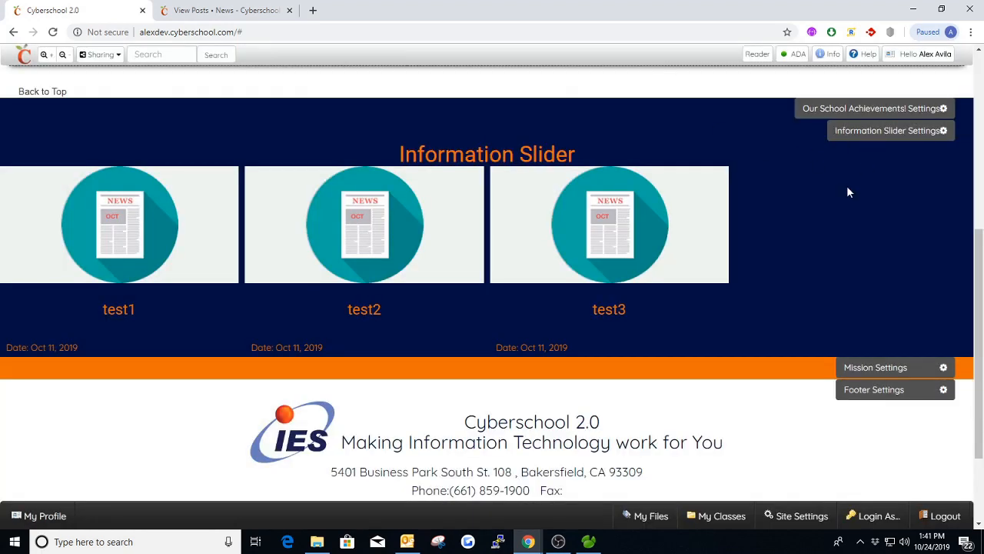
Set the Footer section's layout to Default and save its settings.
{"action": "scroll", "coordinate": [848, 191], "scroll_direction": "down", "scroll_amount": 3}
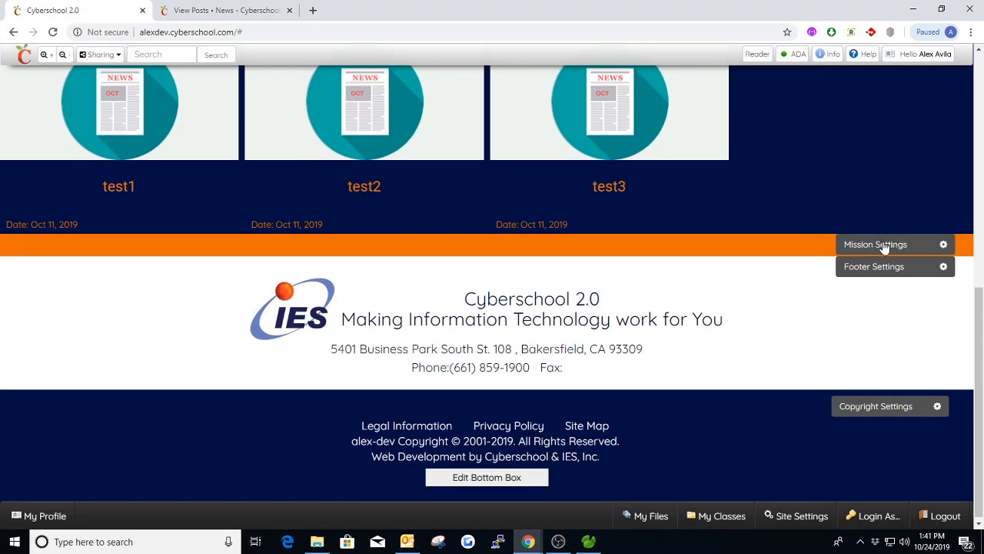
{"action": "scroll", "coordinate": [827, 213], "scroll_direction": "up", "scroll_amount": 2}
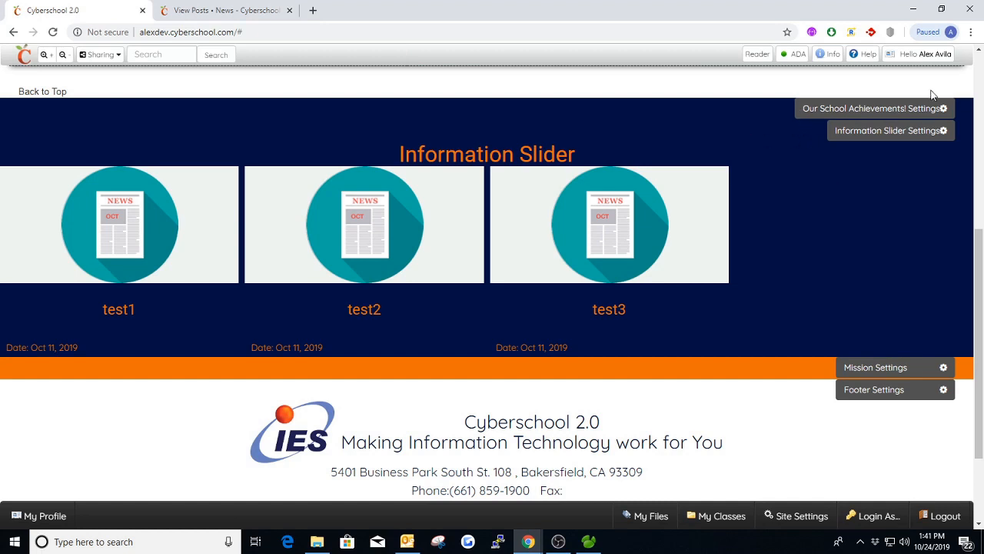
{"action": "scroll", "coordinate": [877, 289], "scroll_direction": "down", "scroll_amount": 1}
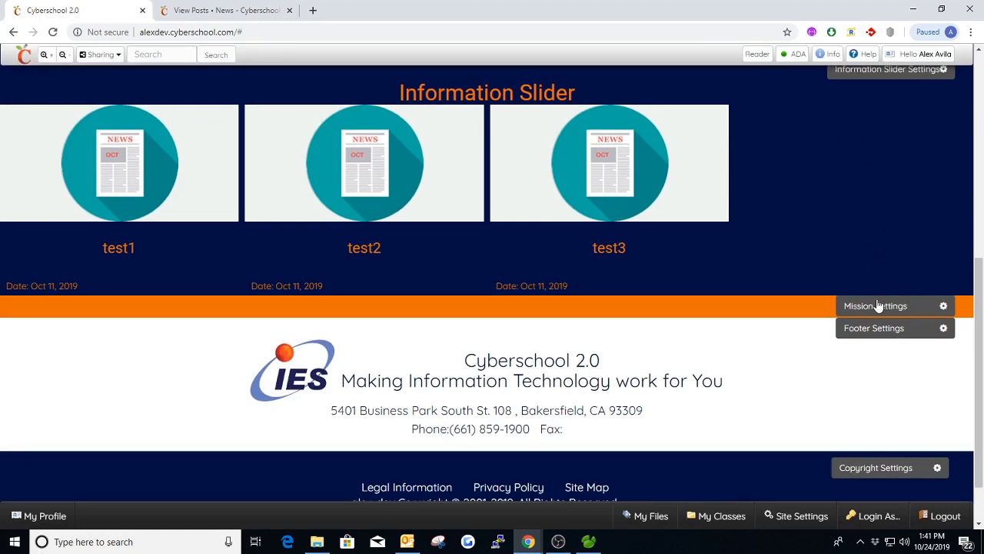
{"action": "scroll", "coordinate": [775, 269], "scroll_direction": "down", "scroll_amount": 1}
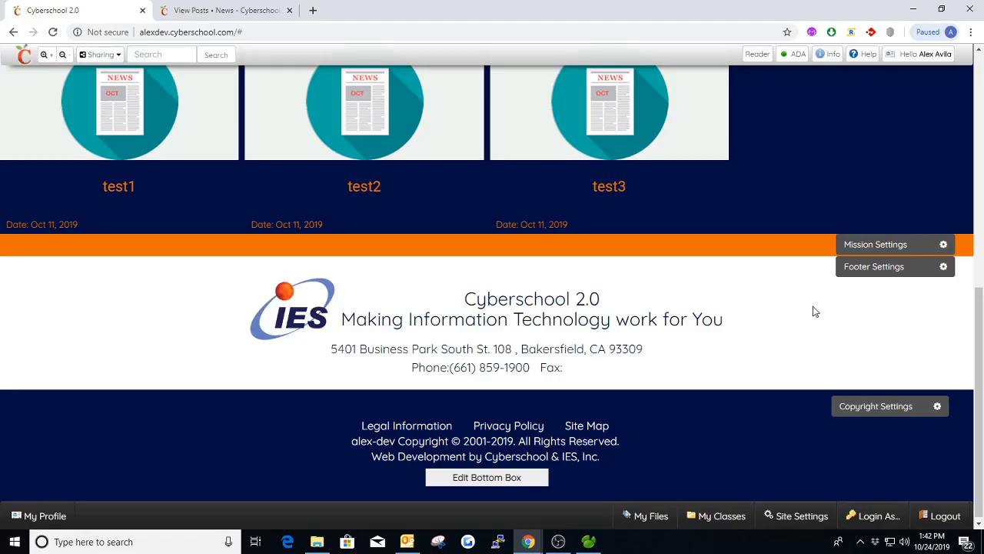
{"action": "left_click", "coordinate": [881, 274]}
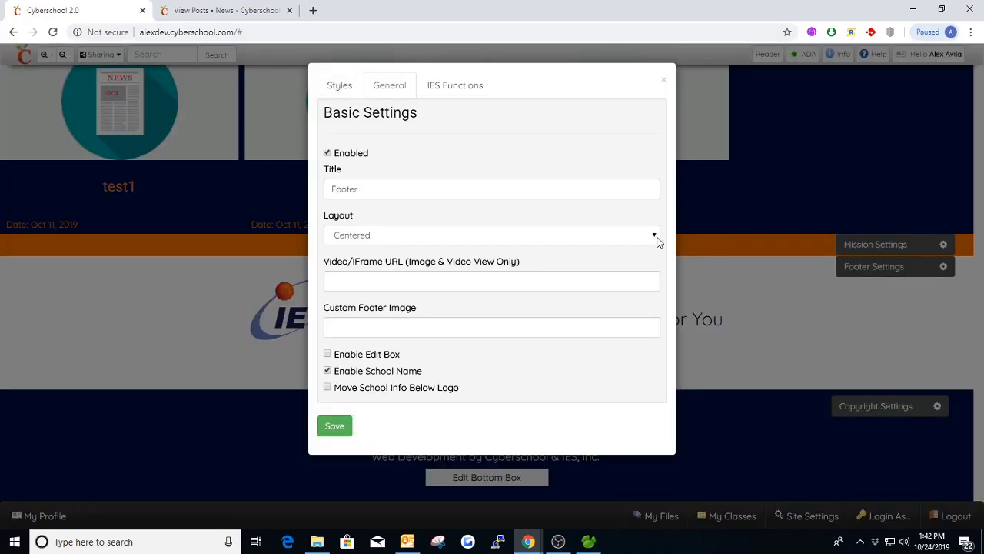
{"action": "left_click", "coordinate": [392, 190]}
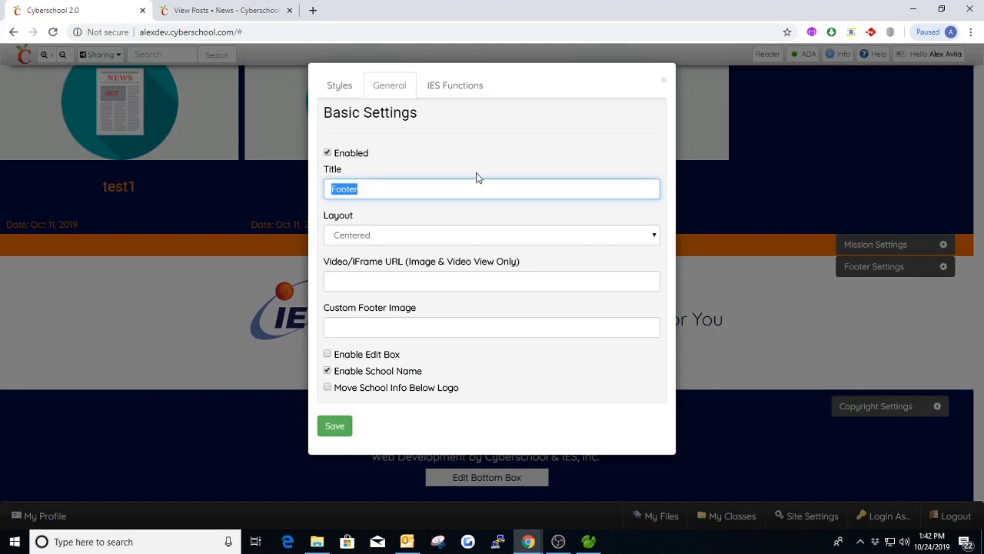
{"action": "left_click", "coordinate": [425, 141]}
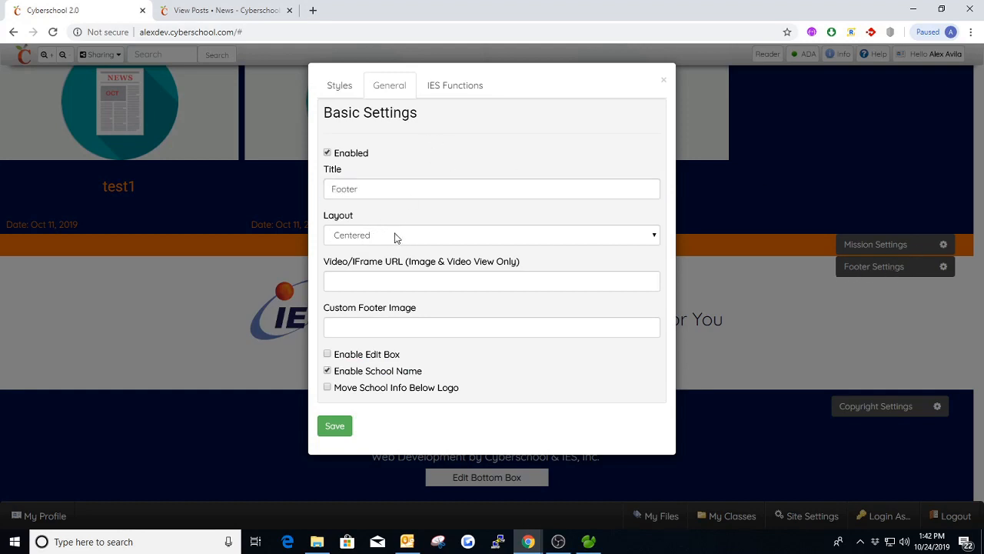
{"action": "left_click", "coordinate": [418, 238]}
{"action": "left_click", "coordinate": [350, 252]}
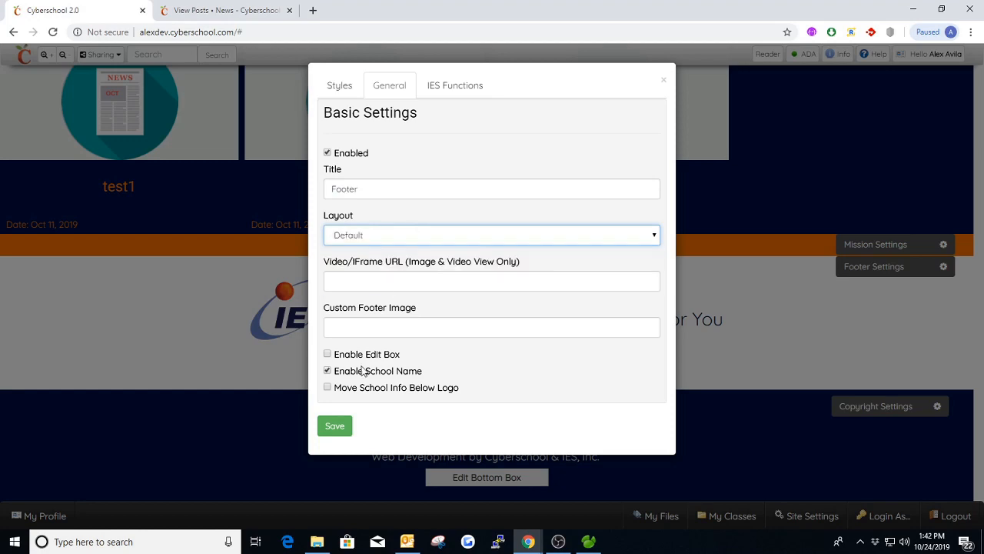
{"action": "left_click", "coordinate": [334, 425]}
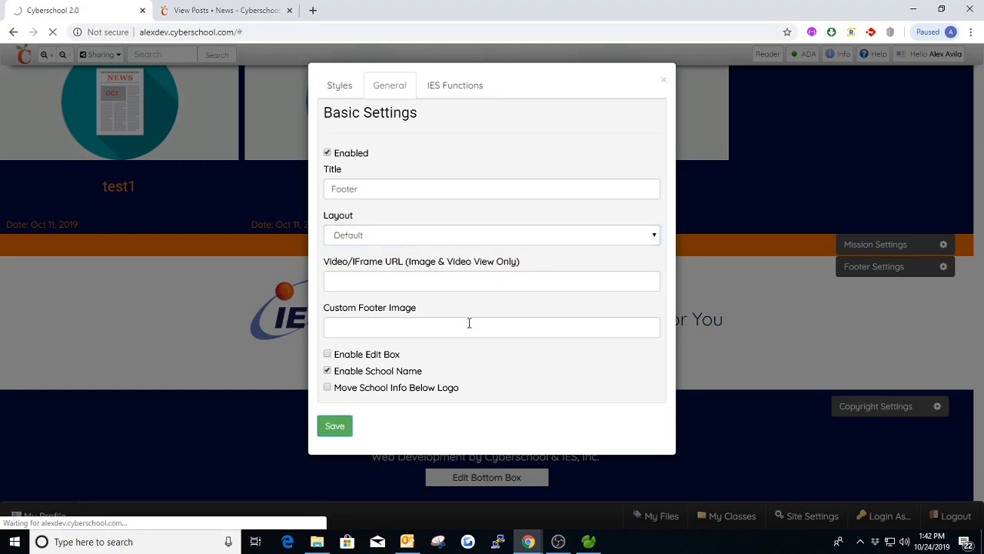
Disable the Information Slider section and save its settings.
{"action": "scroll", "coordinate": [478, 308], "scroll_direction": "down", "scroll_amount": 3}
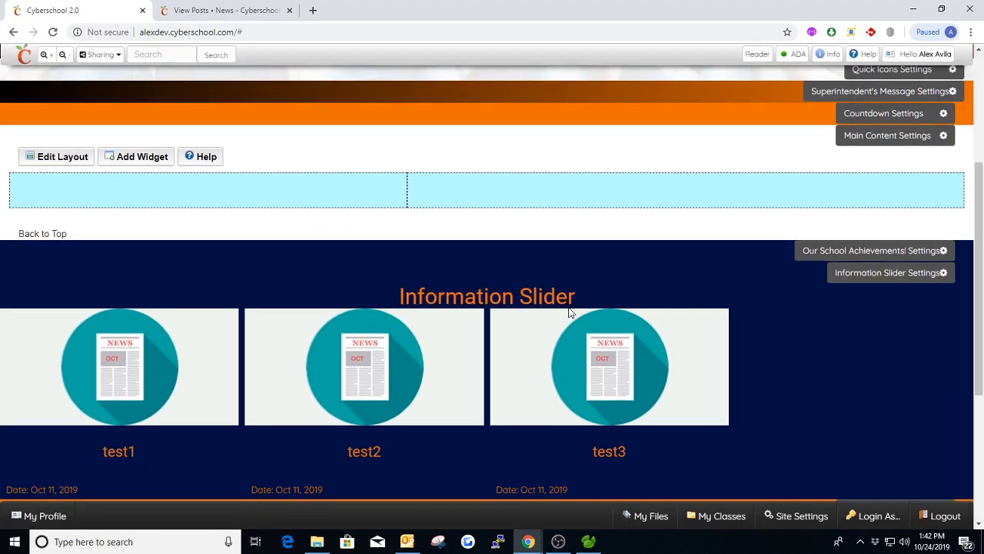
{"action": "scroll", "coordinate": [570, 312], "scroll_direction": "down", "scroll_amount": 3}
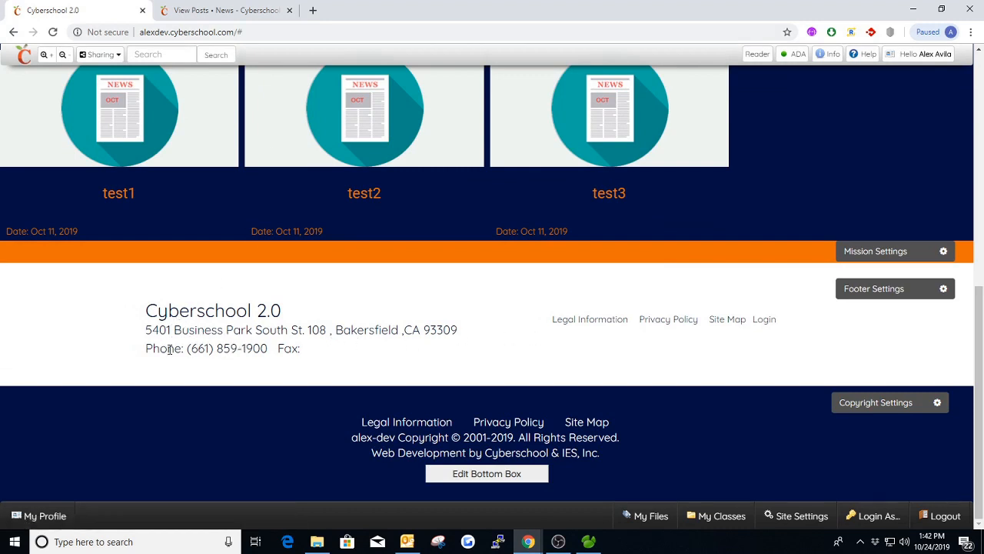
{"action": "scroll", "coordinate": [508, 380], "scroll_direction": "up", "scroll_amount": 1}
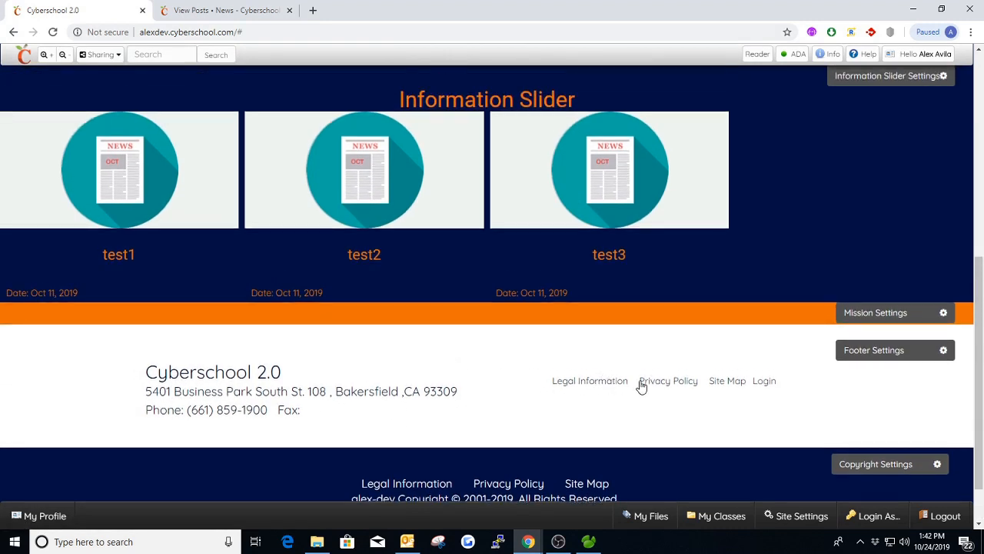
{"action": "left_click", "coordinate": [887, 77]}
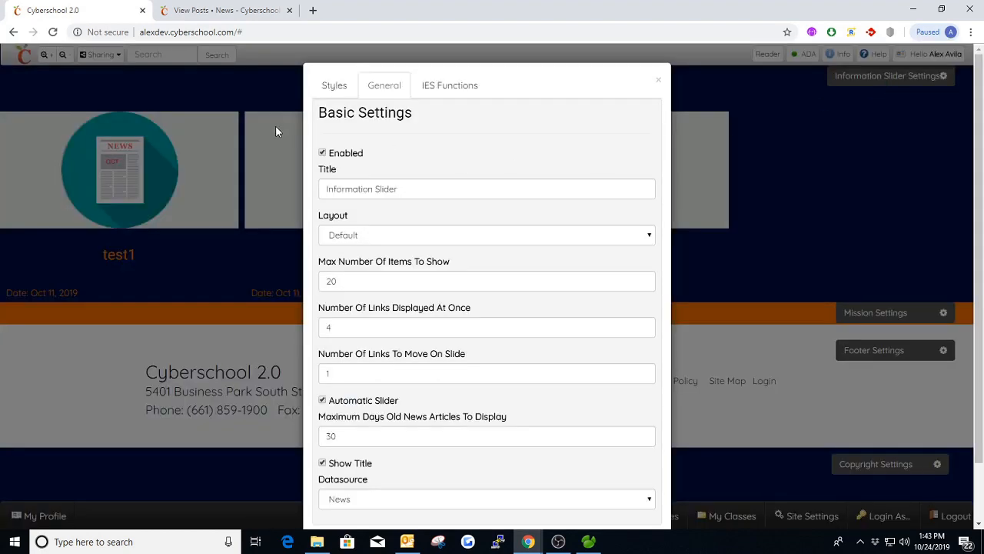
{"action": "left_click", "coordinate": [322, 152]}
{"action": "scroll", "coordinate": [380, 307], "scroll_direction": "down", "scroll_amount": 1}
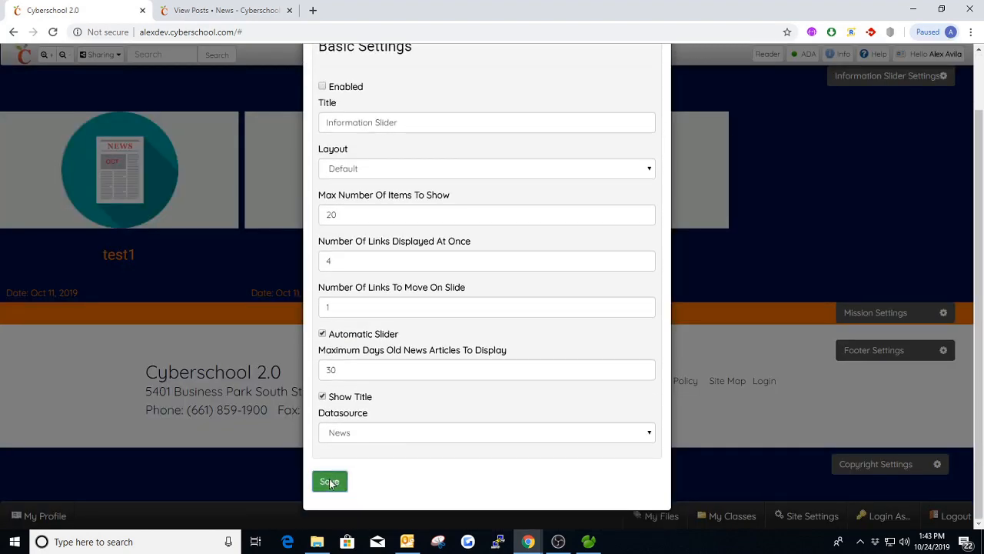
{"action": "left_click", "coordinate": [329, 481]}
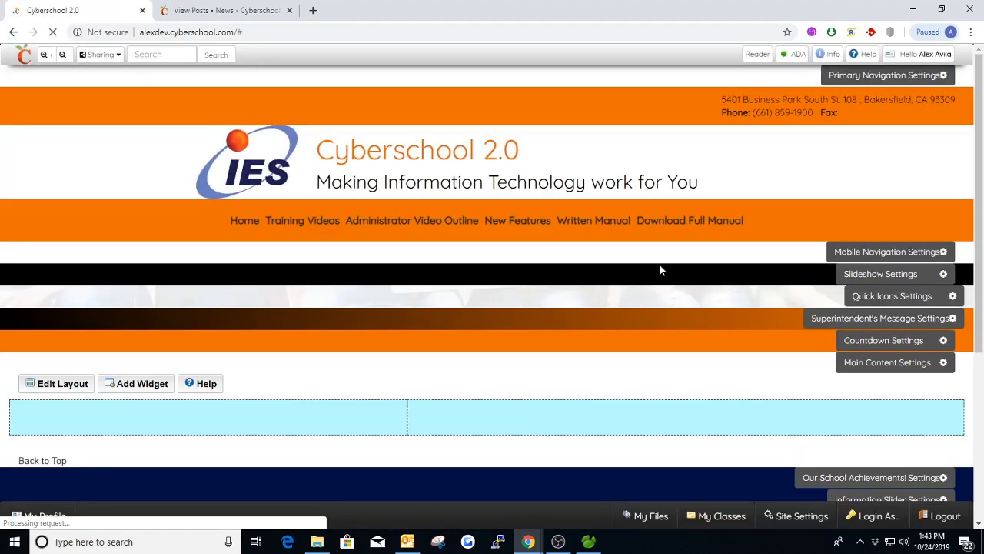
Check what the footer's Site Map and Login links open, closing each window after viewing it.
{"action": "scroll", "coordinate": [659, 270], "scroll_direction": "down", "scroll_amount": 4}
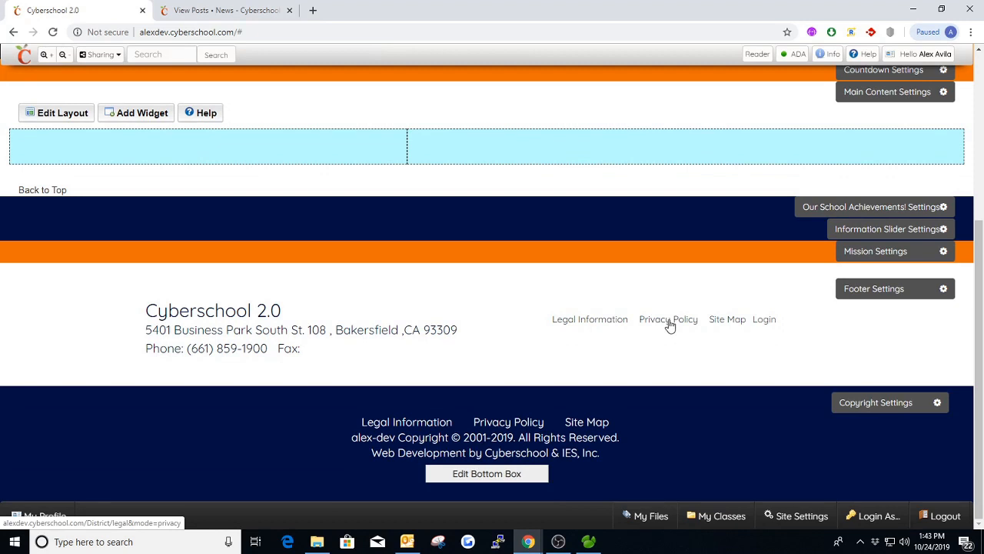
{"action": "left_click", "coordinate": [723, 326]}
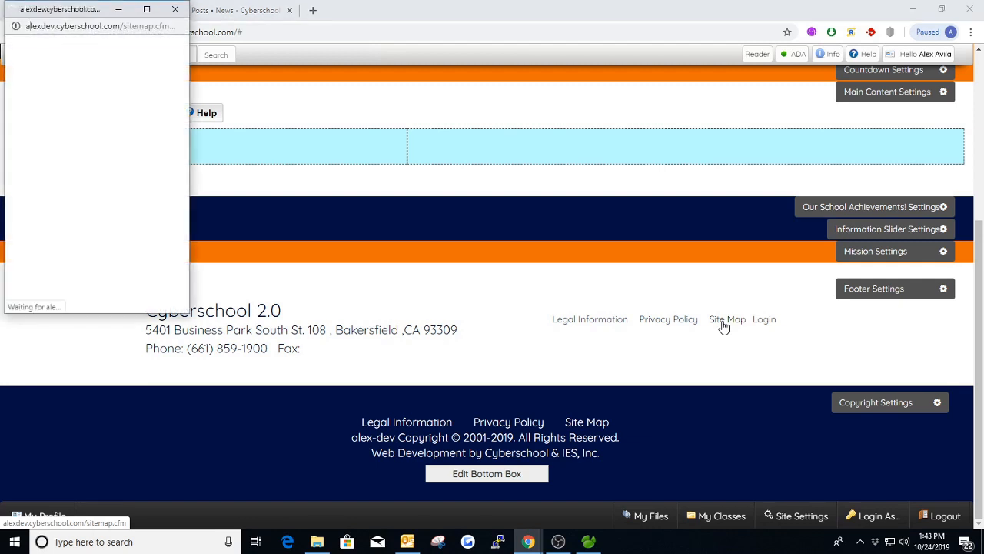
{"action": "left_click", "coordinate": [145, 10]}
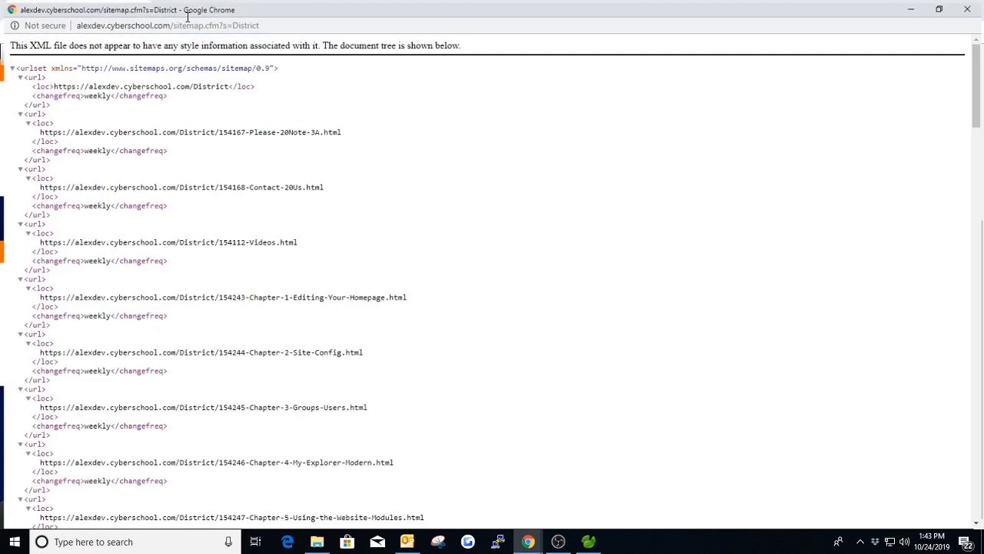
{"action": "scroll", "coordinate": [56, 217], "scroll_direction": "down", "scroll_amount": 2}
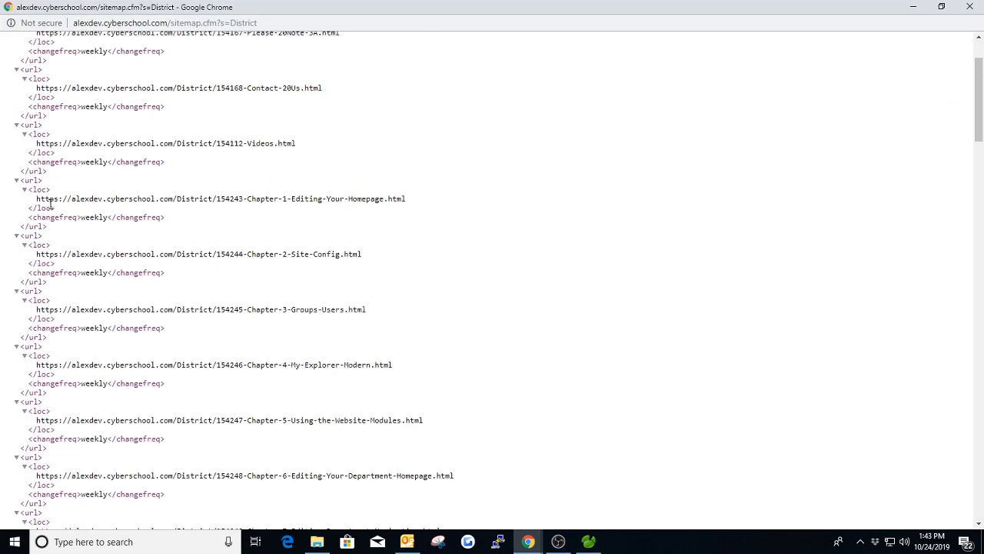
{"action": "scroll", "coordinate": [54, 212], "scroll_direction": "up", "scroll_amount": 2}
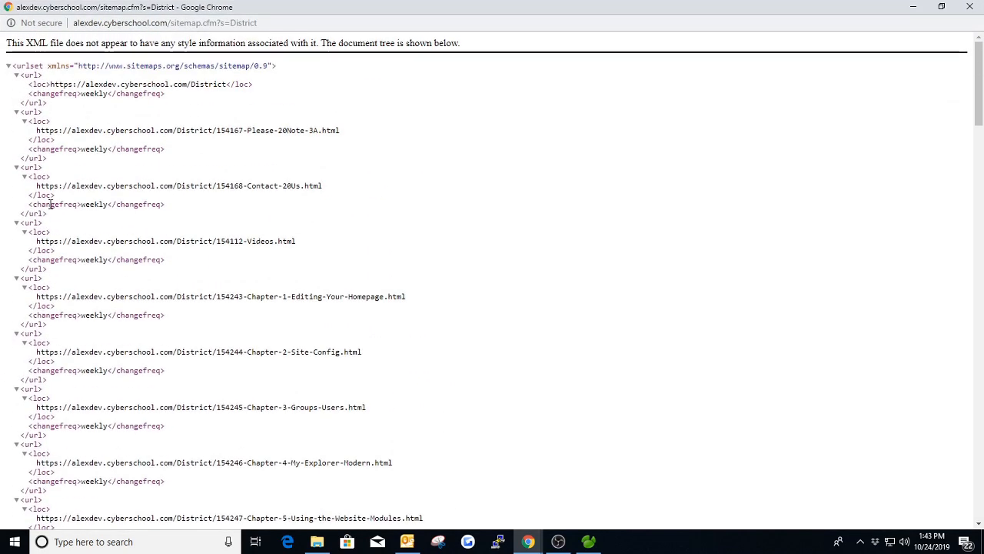
{"action": "left_click", "coordinate": [970, 7]}
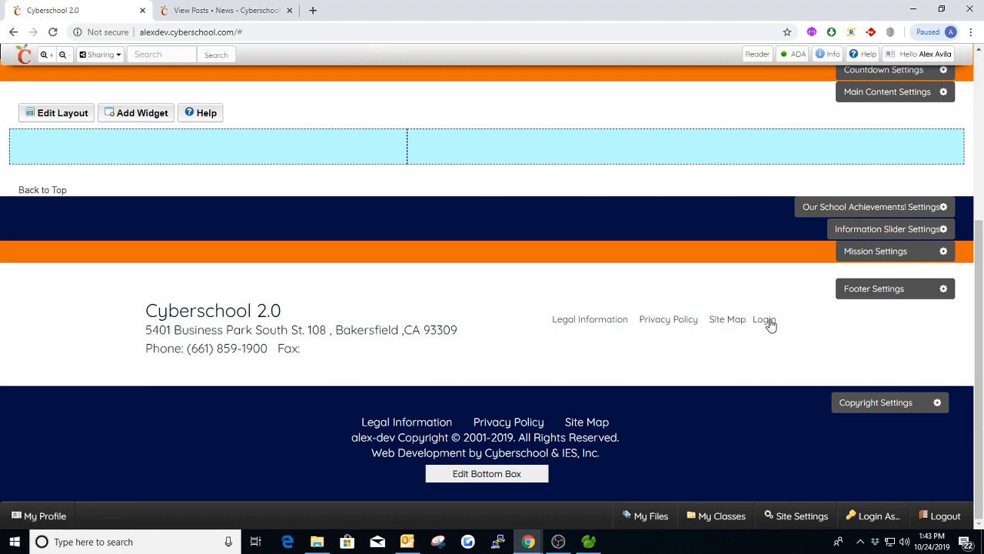
{"action": "left_click", "coordinate": [765, 319]}
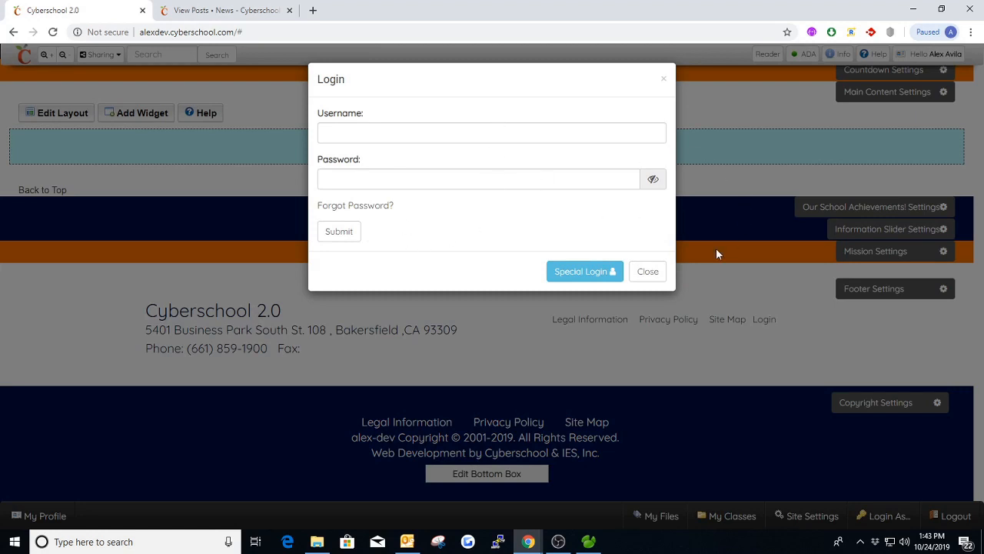
{"action": "left_click", "coordinate": [663, 80]}
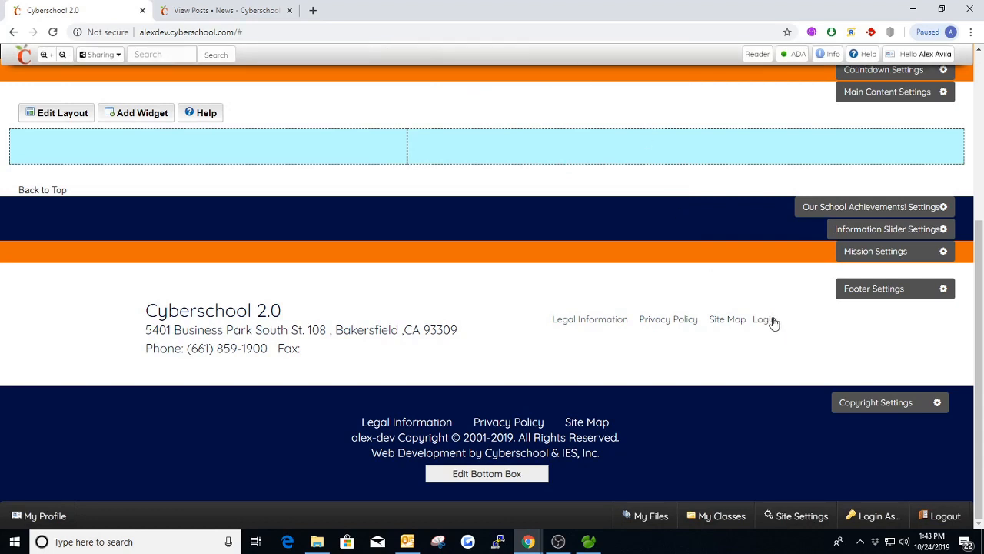
Change the Footer section's layout to Image & Video, save it, and view the footer on the page.
{"action": "left_click", "coordinate": [862, 289]}
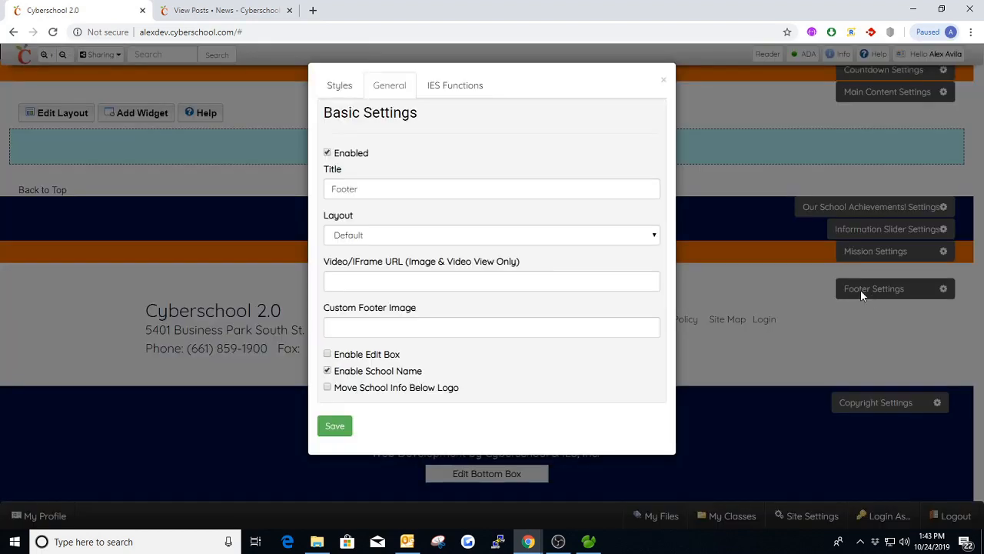
{"action": "left_click", "coordinate": [383, 236]}
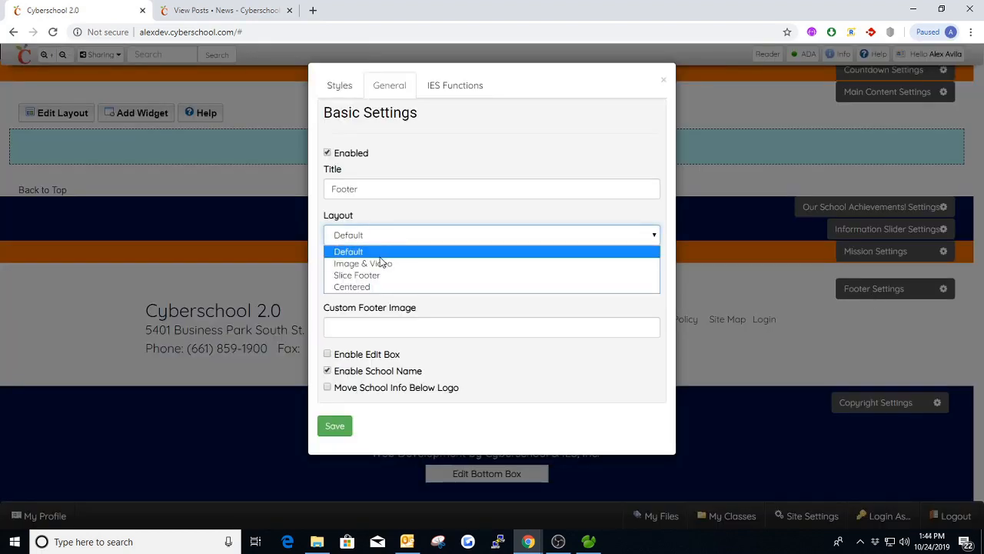
{"action": "left_click", "coordinate": [376, 264]}
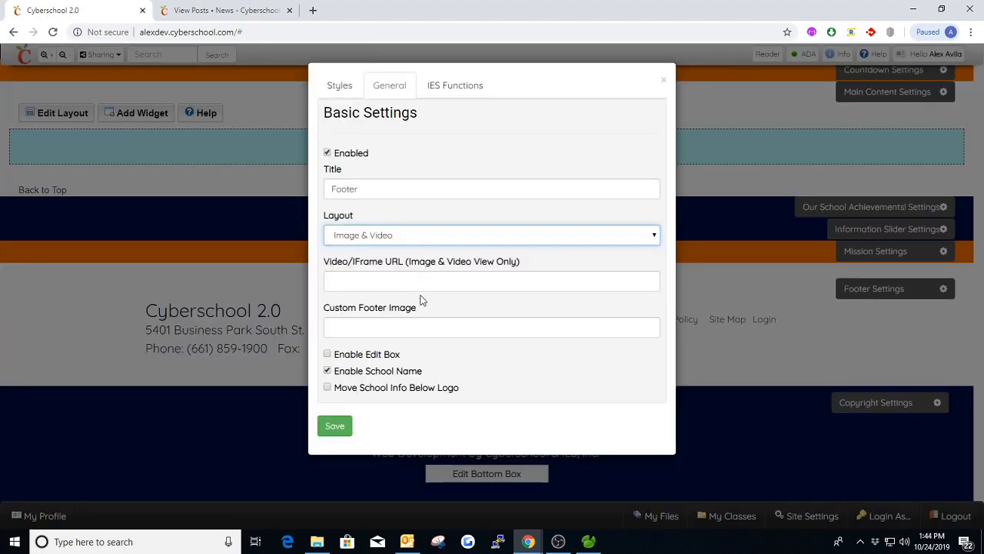
{"action": "left_click", "coordinate": [345, 427]}
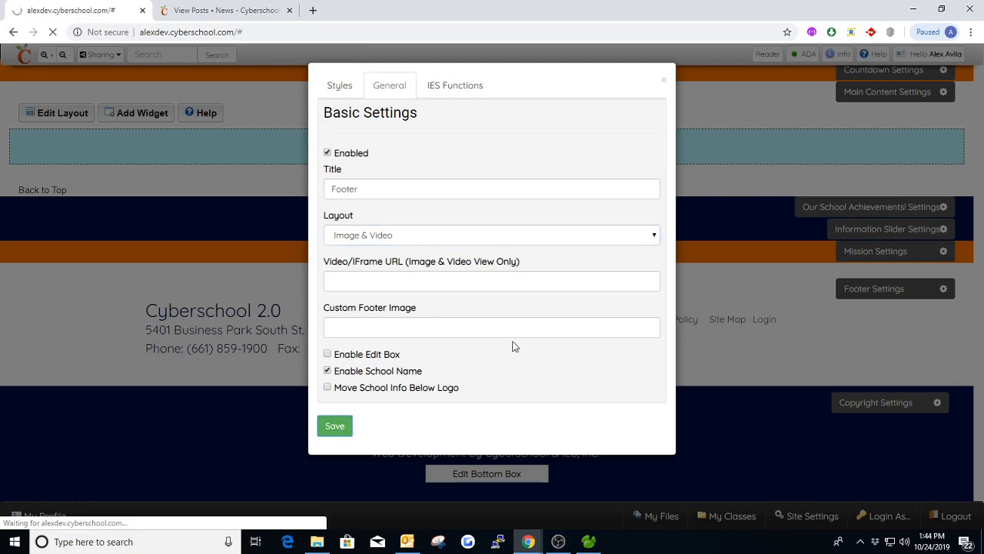
{"action": "scroll", "coordinate": [518, 337], "scroll_direction": "down", "scroll_amount": 2}
{"action": "scroll", "coordinate": [517, 336], "scroll_direction": "down", "scroll_amount": 2}
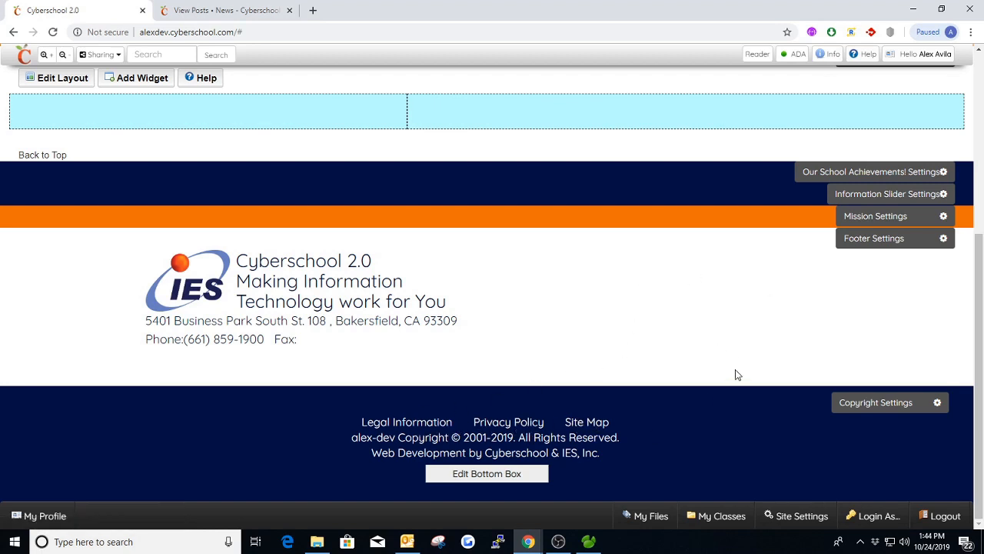
Open the Footer's Video/IFrame URL for editing, and open the Image folder of My Explorer's File Manager from the News page.
{"action": "left_click", "coordinate": [873, 239]}
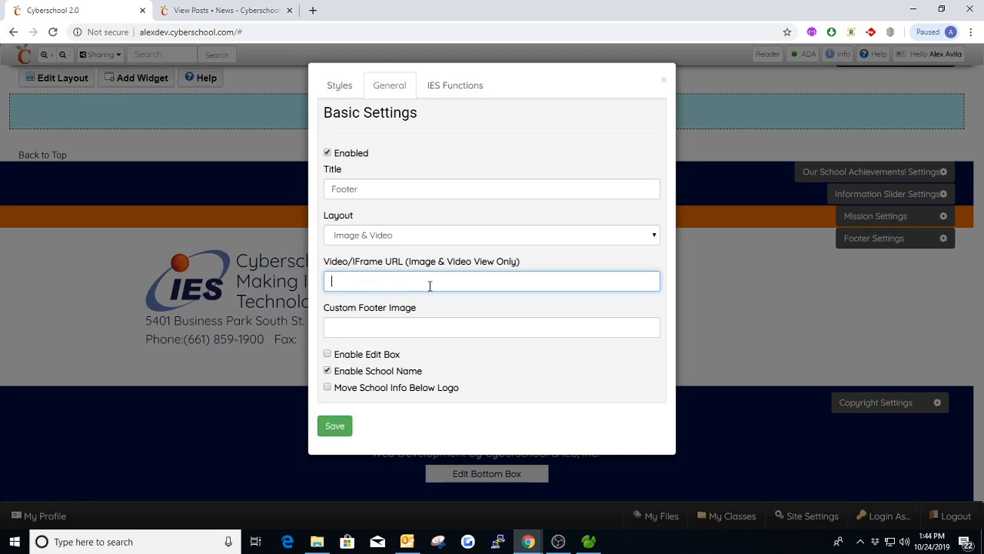
{"action": "left_click", "coordinate": [237, 10]}
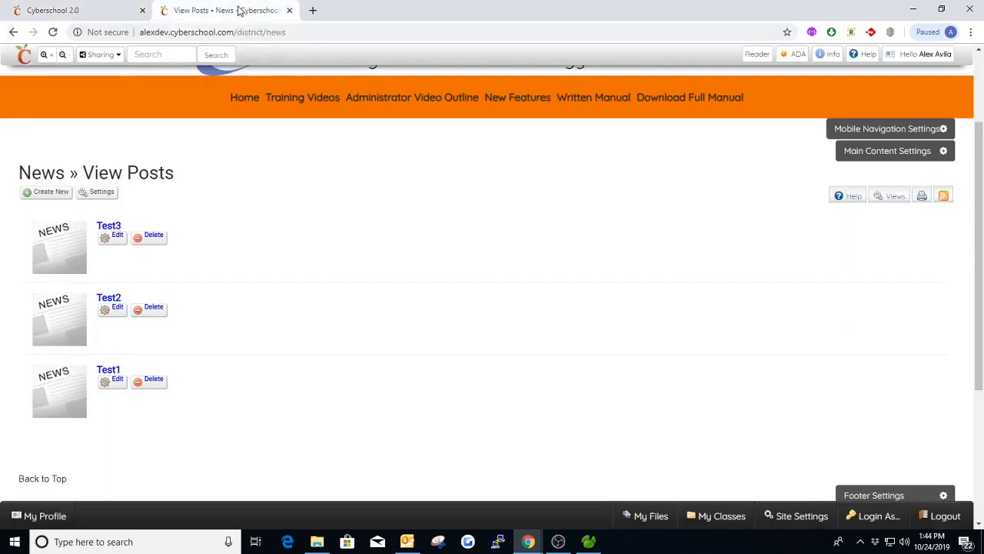
{"action": "left_click", "coordinate": [922, 53]}
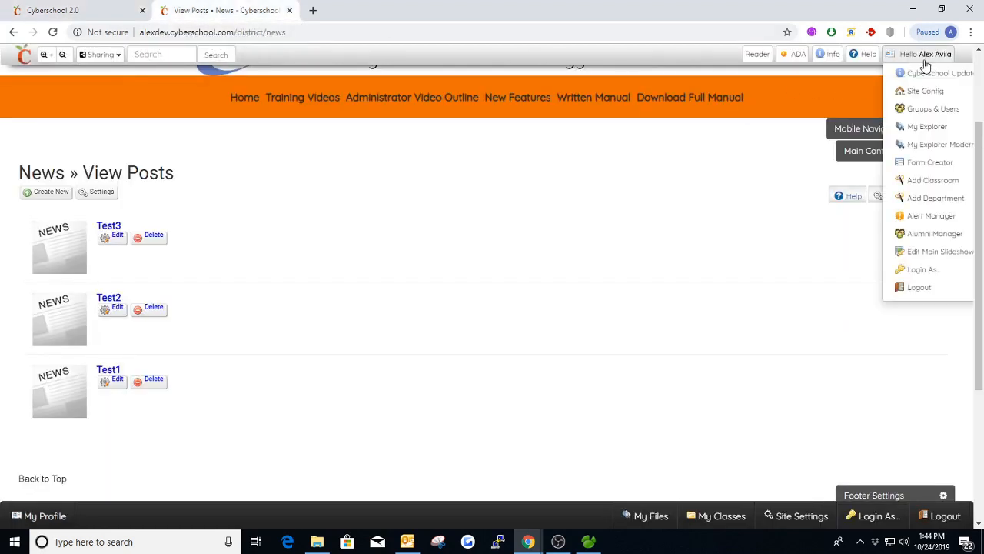
{"action": "left_click", "coordinate": [934, 146]}
{"action": "left_click", "coordinate": [308, 157]}
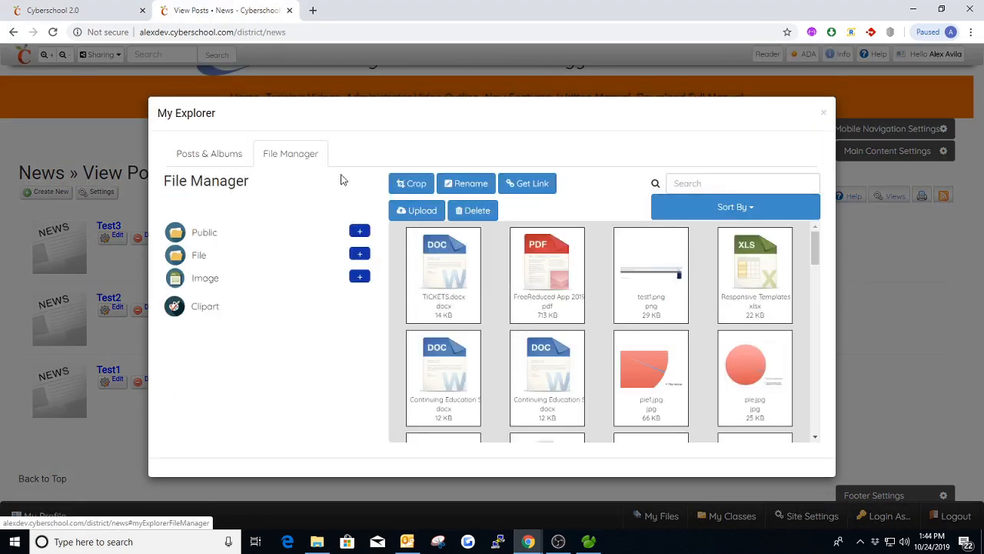
{"action": "left_click", "coordinate": [204, 278]}
Get the link to the image IMG_1060[1].jpg in the File Manager and copy it.
{"action": "scroll", "coordinate": [589, 315], "scroll_direction": "down", "scroll_amount": 5}
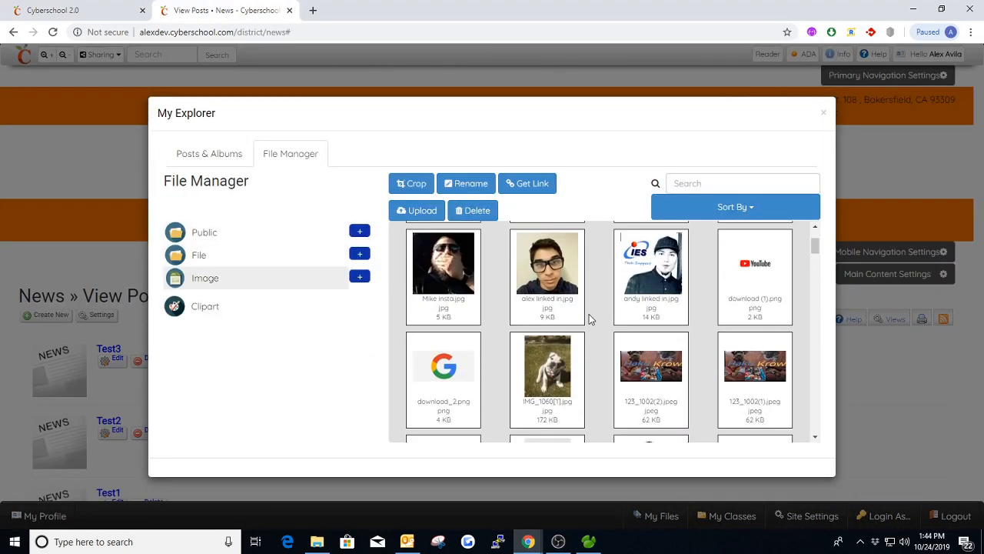
{"action": "scroll", "coordinate": [591, 314], "scroll_direction": "down", "scroll_amount": 1}
{"action": "left_click", "coordinate": [554, 254]}
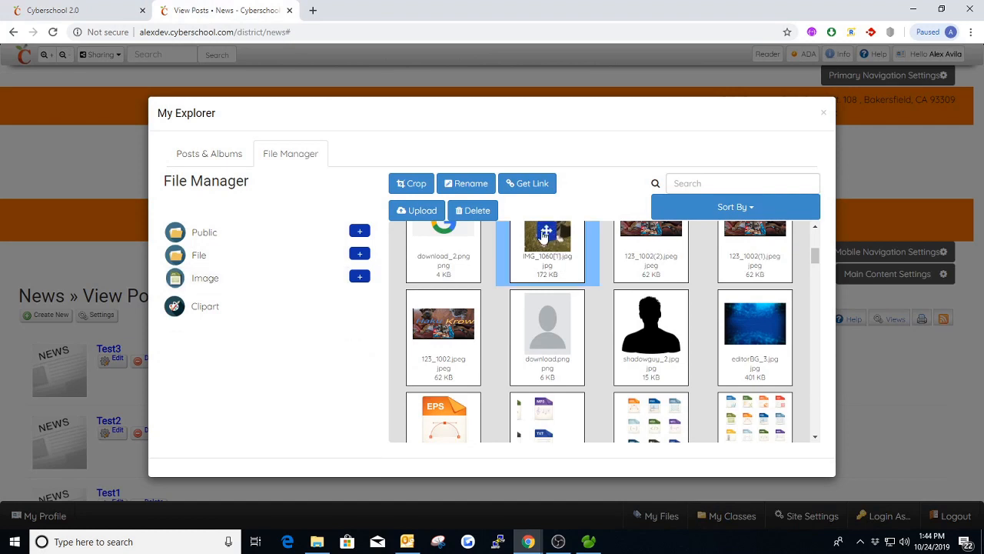
{"action": "left_click", "coordinate": [527, 185]}
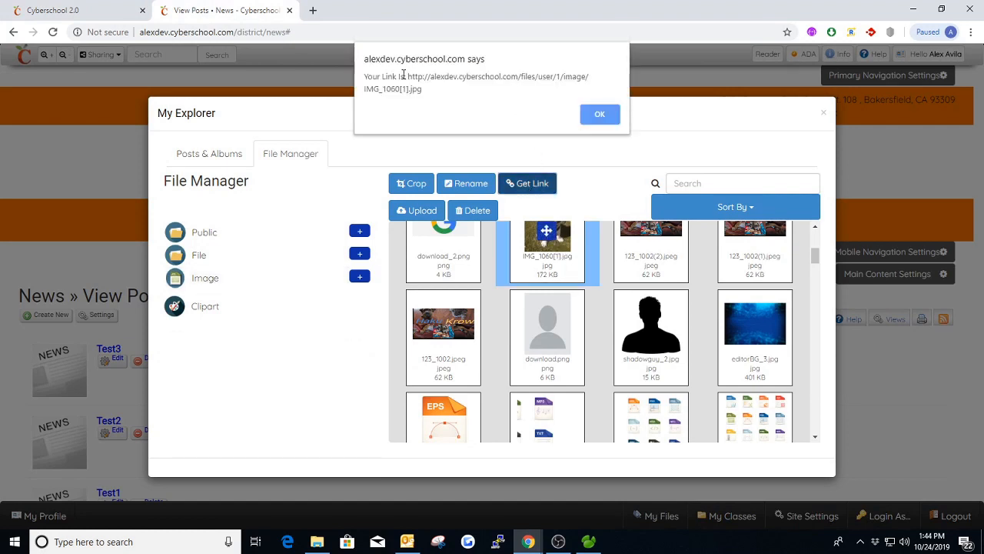
{"action": "left_click_drag", "start_coordinate": [407, 75], "coordinate": [448, 87]}
{"action": "key", "text": "ctrl+c"}
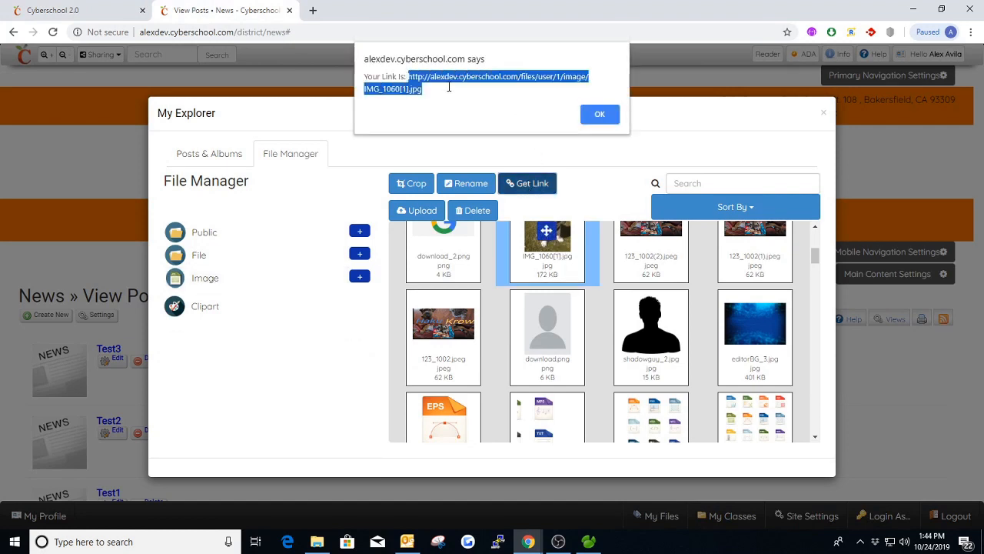
{"action": "left_click", "coordinate": [599, 114]}
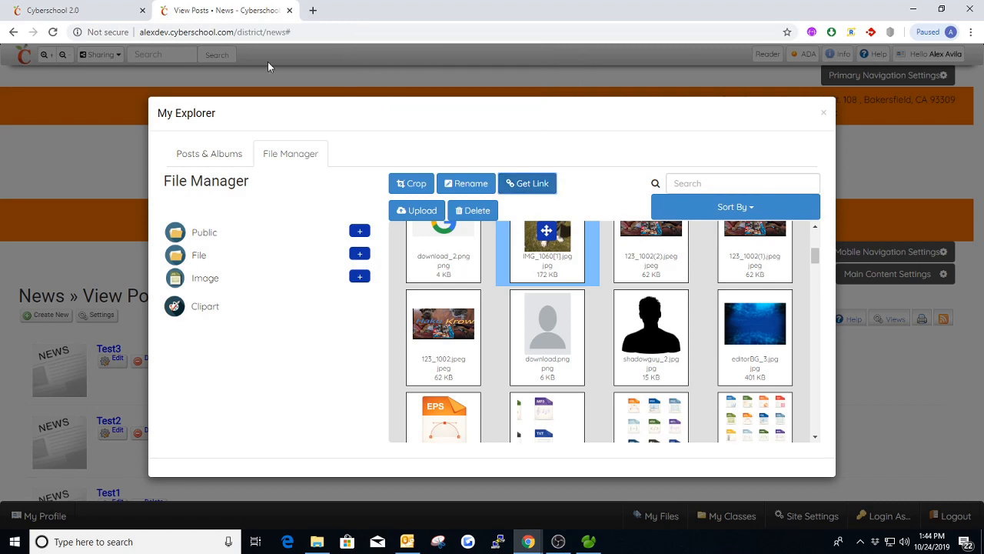
Paste the copied image link as the Footer's Video/IFrame URL on the home page, save, and inspect the embedded image.
{"action": "left_click", "coordinate": [77, 10]}
{"action": "key", "text": "ctrl+v"}
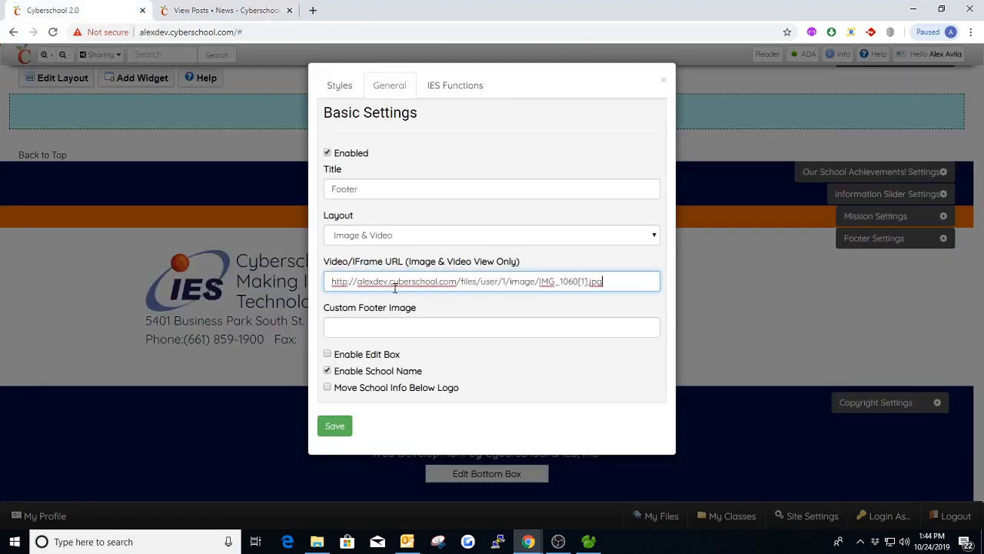
{"action": "left_click", "coordinate": [350, 422]}
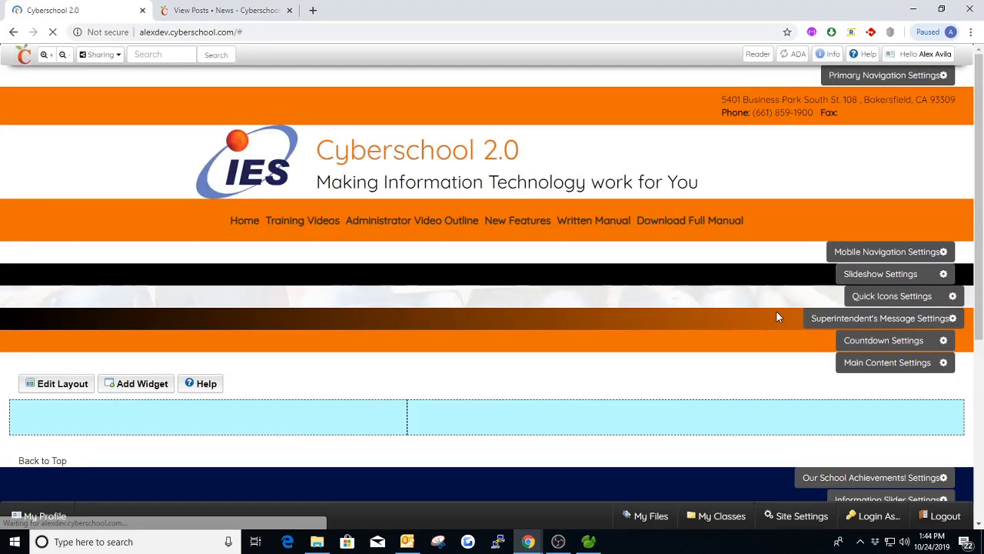
{"action": "scroll", "coordinate": [765, 316], "scroll_direction": "down", "scroll_amount": 5}
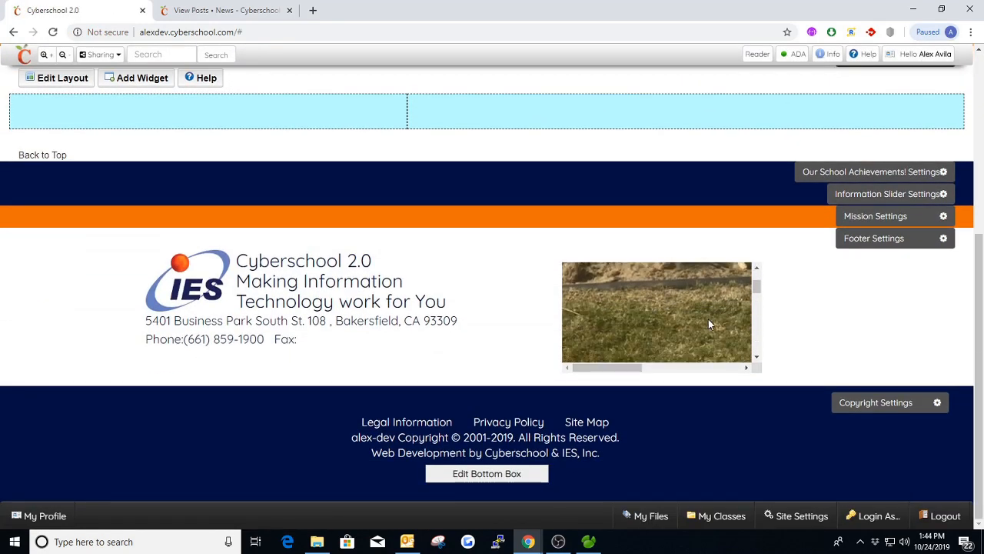
{"action": "scroll", "coordinate": [666, 370], "scroll_direction": "down", "scroll_amount": 3}
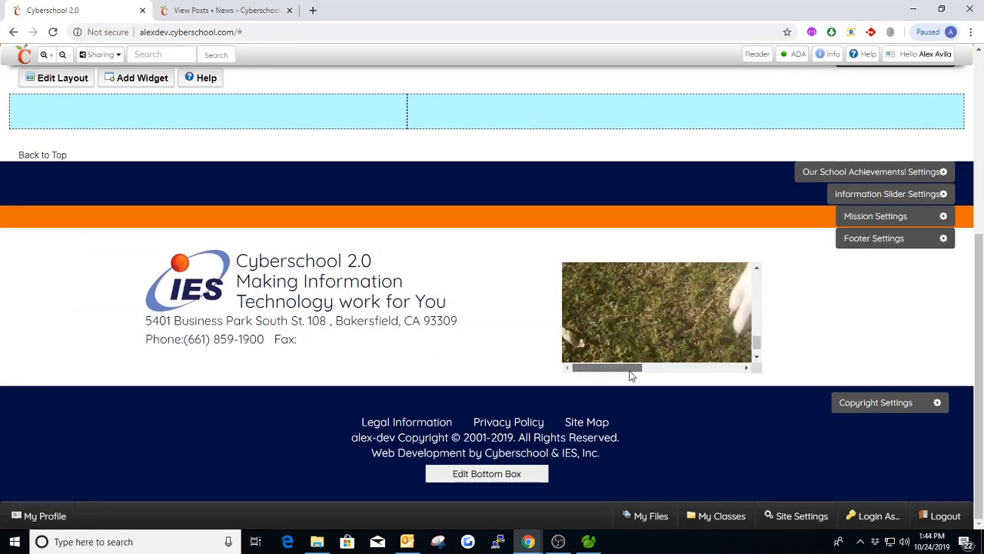
{"action": "left_click_drag", "start_coordinate": [631, 368], "coordinate": [699, 368]}
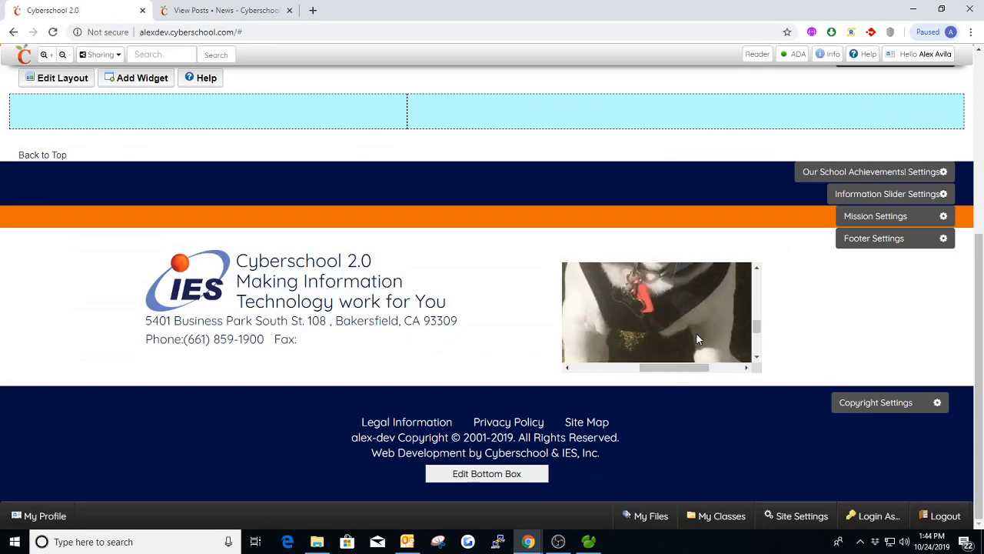
{"action": "scroll", "coordinate": [696, 332], "scroll_direction": "up", "scroll_amount": 2}
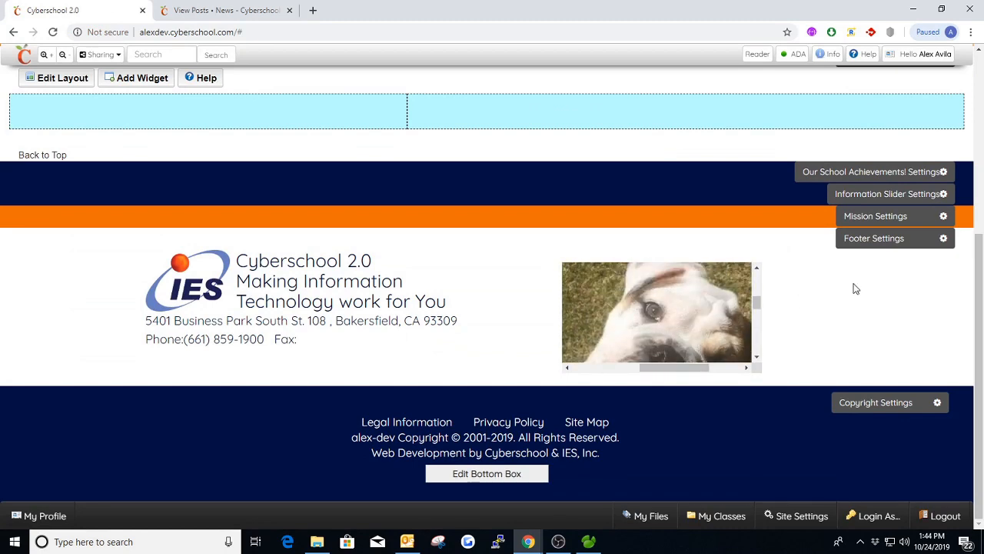
Open the Footer section's settings and review its style options for colors and Image & Video dimensions.
{"action": "left_click", "coordinate": [848, 243]}
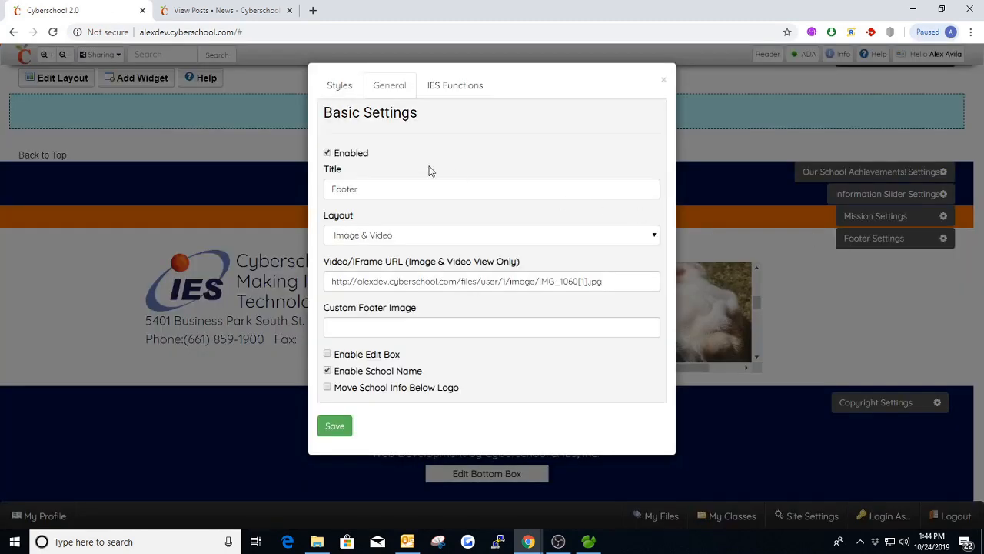
{"action": "left_click", "coordinate": [339, 86]}
{"action": "scroll", "coordinate": [439, 270], "scroll_direction": "down", "scroll_amount": 3}
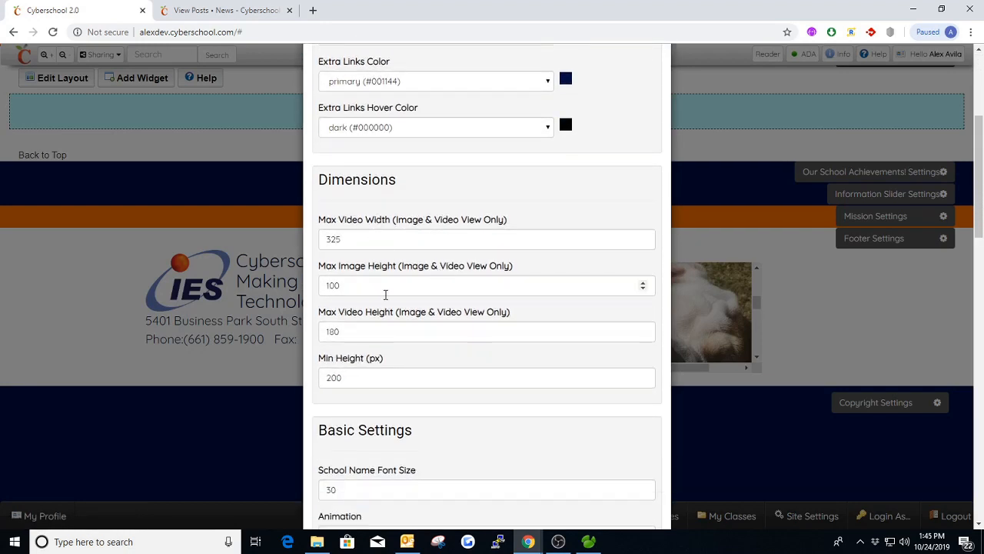
{"action": "scroll", "coordinate": [385, 295], "scroll_direction": "down", "scroll_amount": 3}
{"action": "scroll", "coordinate": [392, 300], "scroll_direction": "up", "scroll_amount": 4}
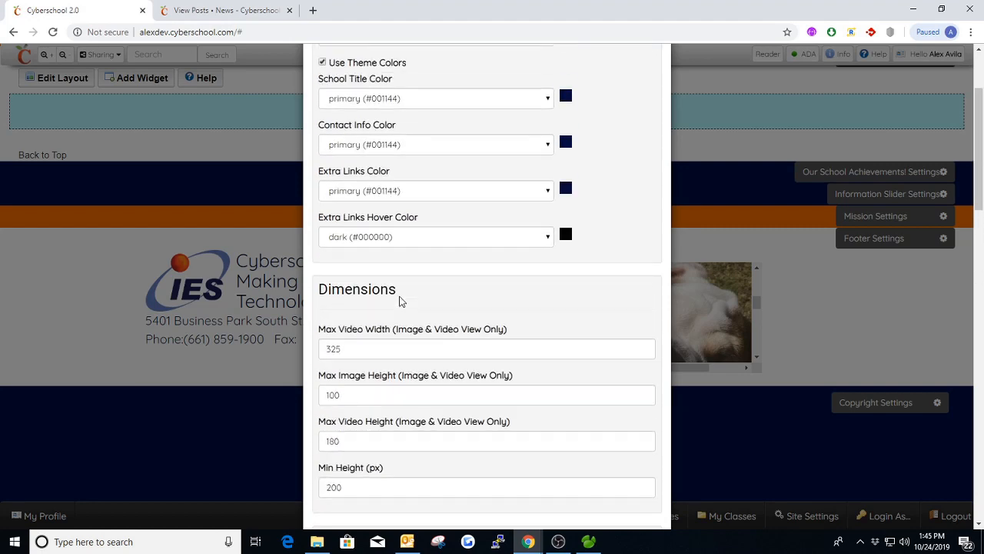
{"action": "scroll", "coordinate": [399, 301], "scroll_direction": "up", "scroll_amount": 2}
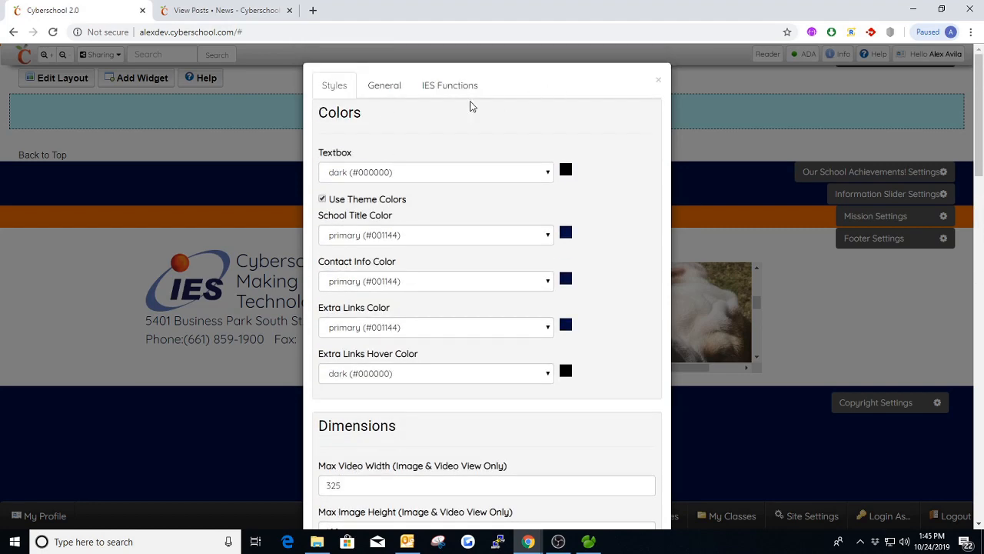
{"action": "left_click", "coordinate": [404, 93]}
{"action": "triple_click", "coordinate": [466, 281]}
{"action": "key", "text": "ctrl+c"}
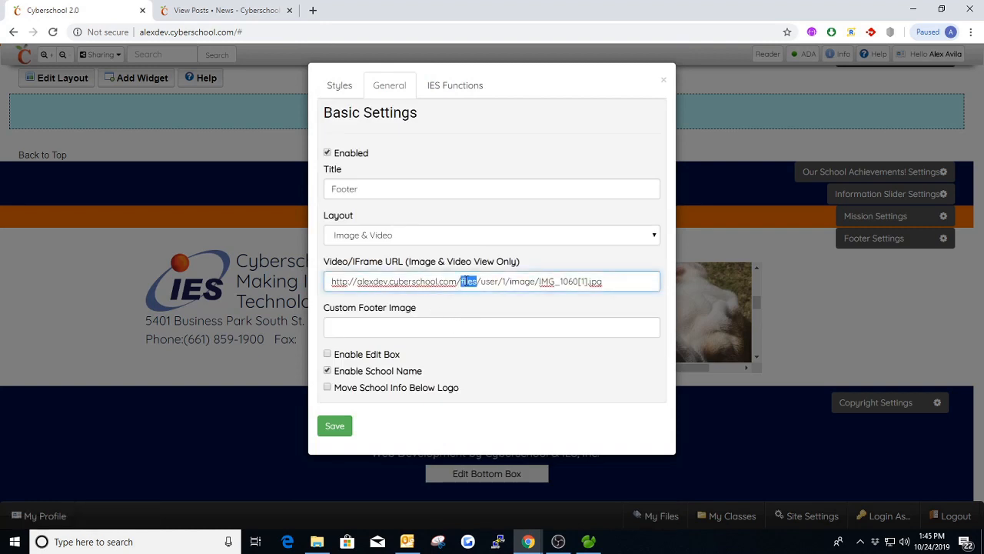
{"action": "type", "text": "https"}
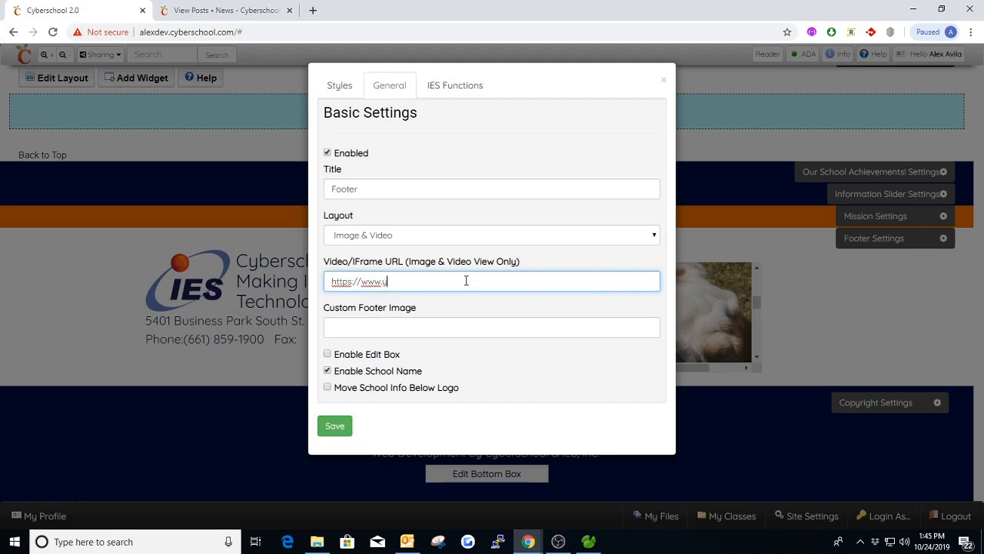
{"action": "type", "text": "://www.youtube.com/embed/5hjd783j"}
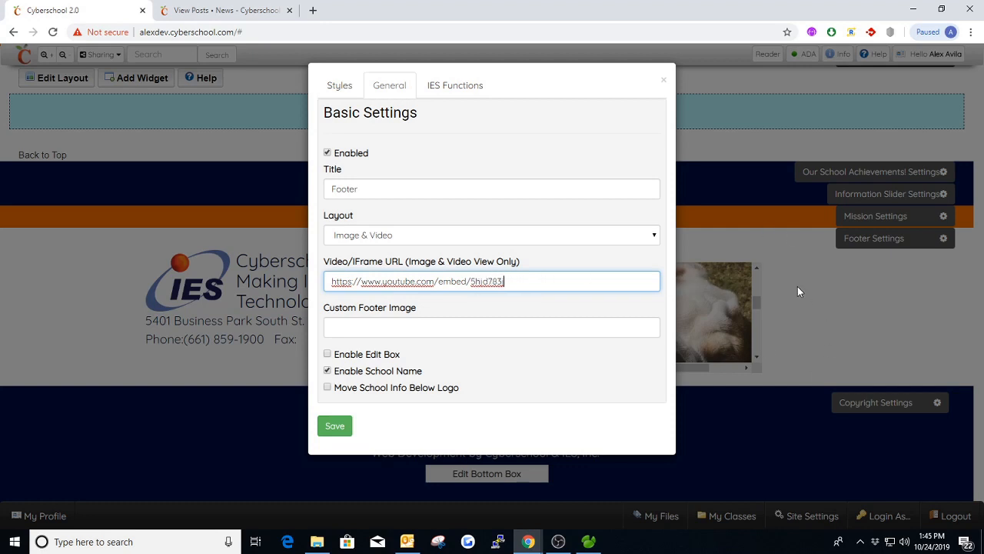
Clear the Footer's Video/IFrame URL, paste the copied IMG_1060[1].jpg link as the Custom Footer Image, and save.
{"action": "left_click_drag", "start_coordinate": [533, 289], "coordinate": [322, 291]}
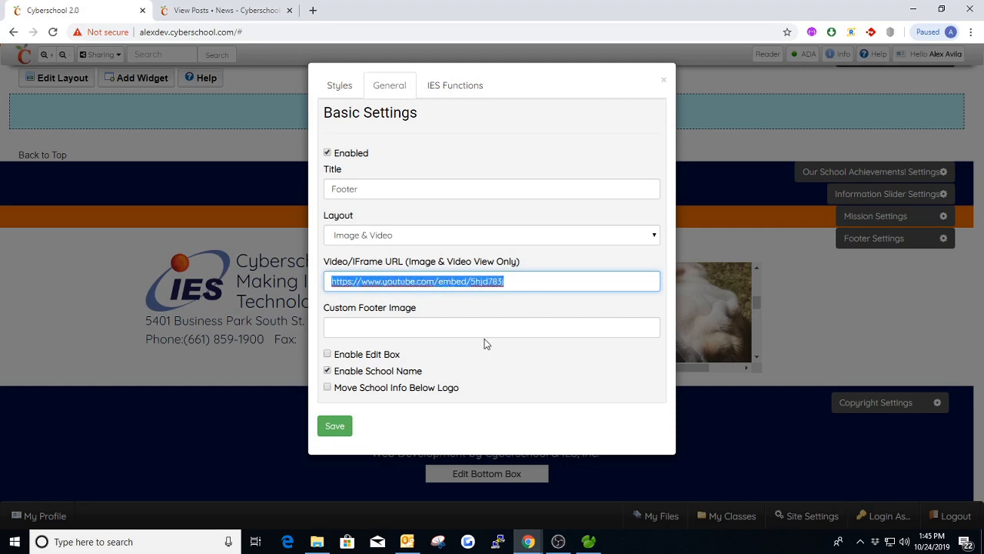
{"action": "key", "text": "BackSpace"}
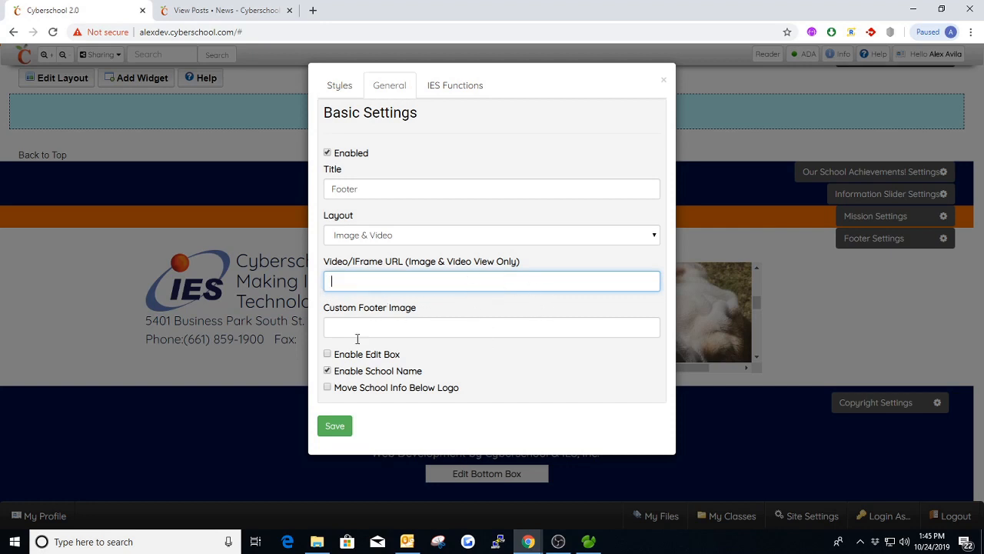
{"action": "left_click", "coordinate": [364, 329]}
{"action": "key", "text": "ctrl+v"}
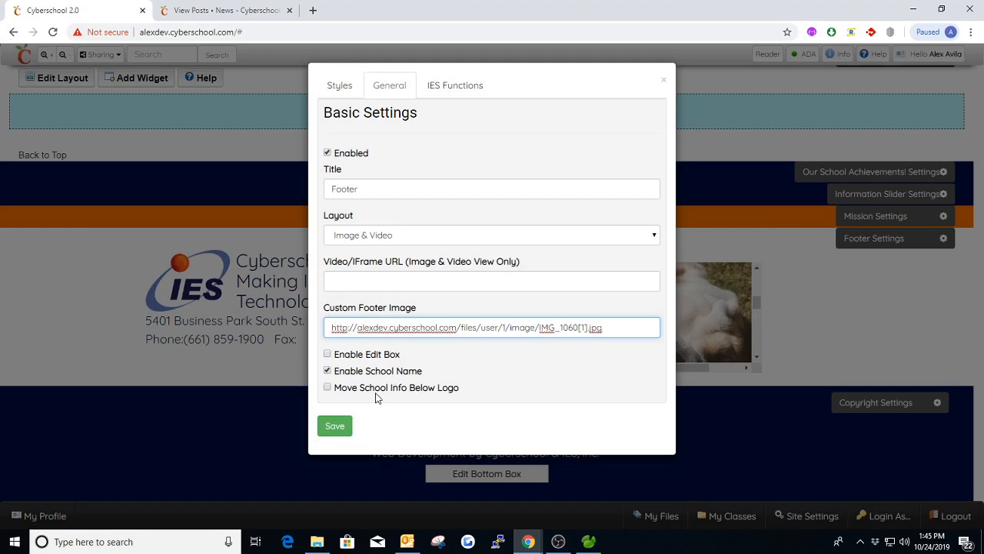
{"action": "left_click", "coordinate": [336, 427]}
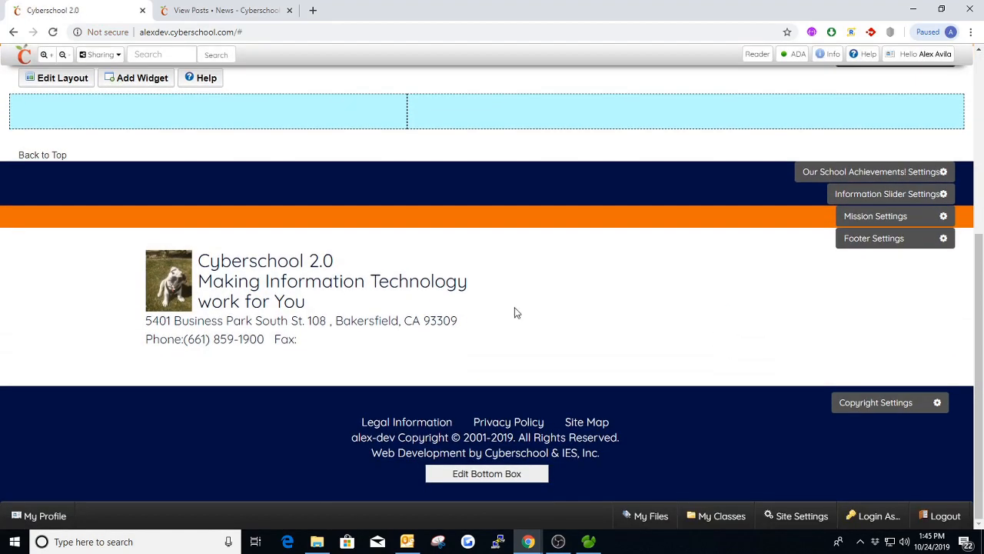
Clear the Custom Footer Image, set the Footer's layout to Slice Footer, save, and view the footer on the page.
{"action": "left_click", "coordinate": [876, 241]}
{"action": "left_click_drag", "start_coordinate": [605, 328], "coordinate": [306, 330]}
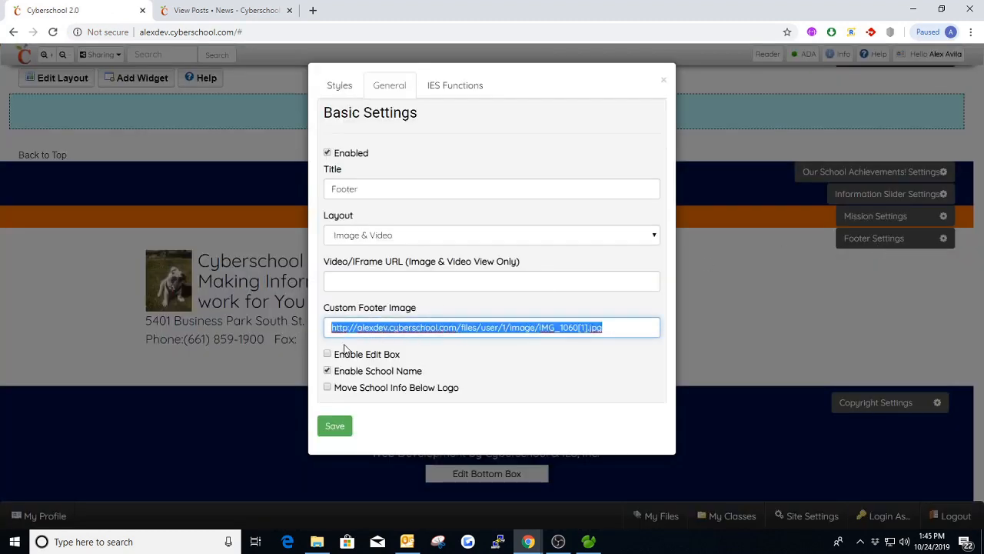
{"action": "key", "text": "BackSpace"}
{"action": "left_click", "coordinate": [382, 237]}
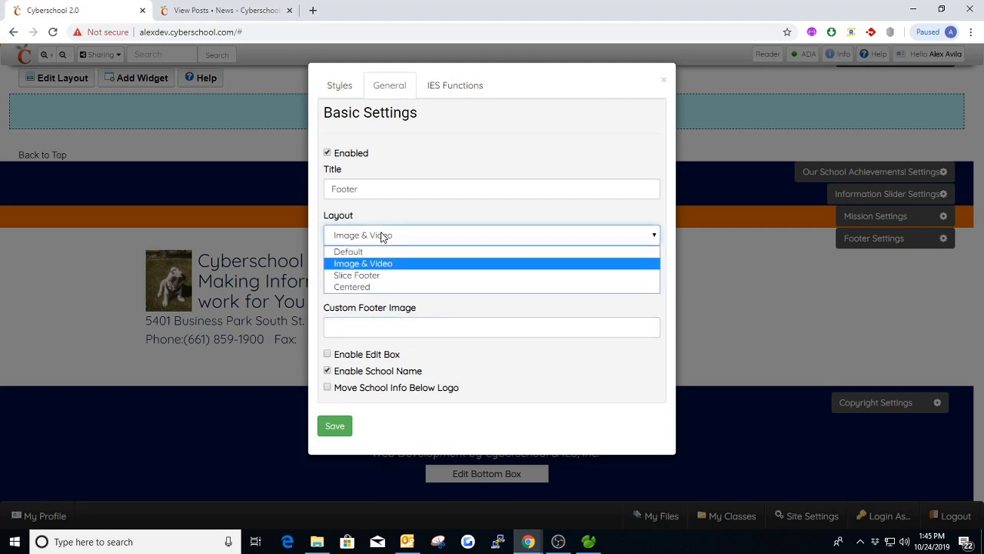
{"action": "left_click", "coordinate": [369, 275]}
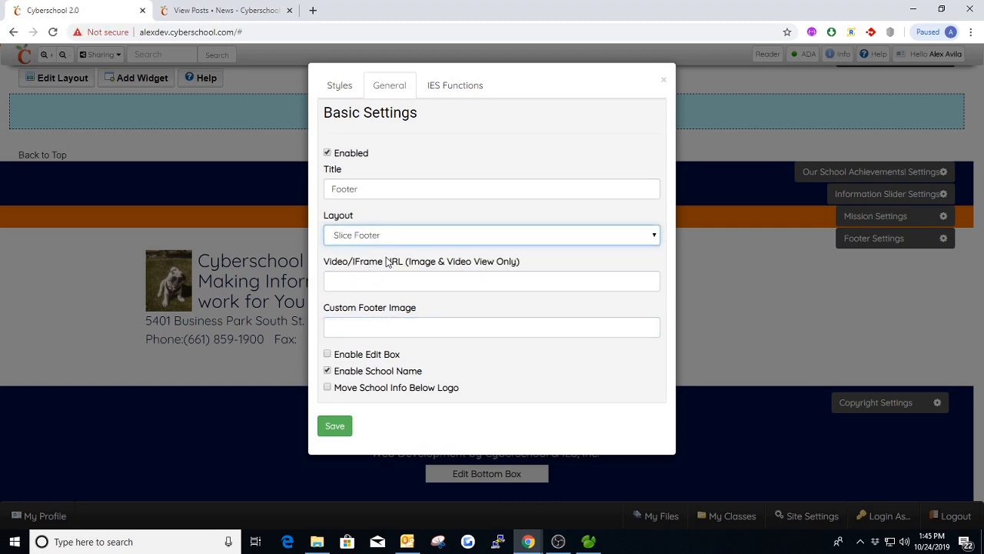
{"action": "left_click", "coordinate": [339, 425]}
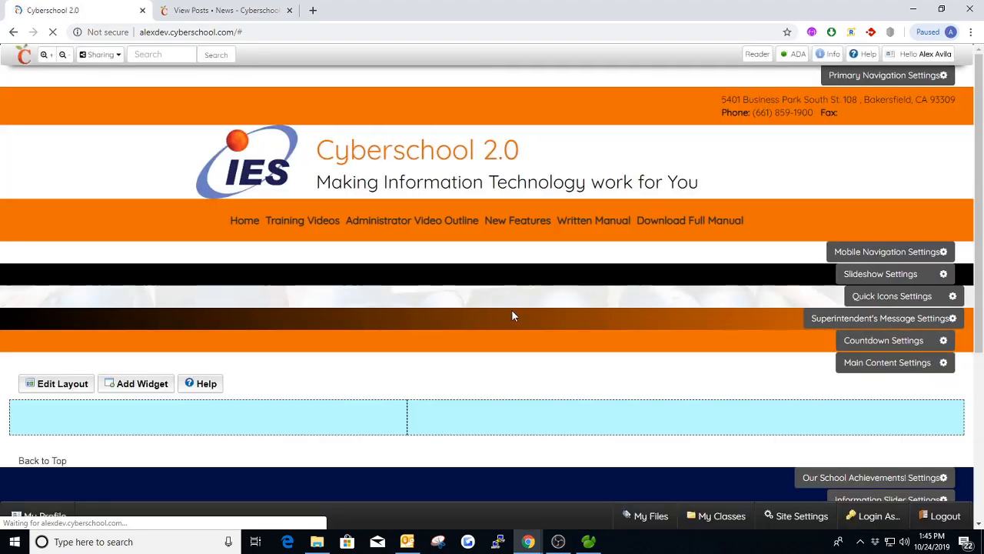
{"action": "scroll", "coordinate": [517, 316], "scroll_direction": "down", "scroll_amount": 4}
{"action": "scroll", "coordinate": [448, 317], "scroll_direction": "down", "scroll_amount": 1}
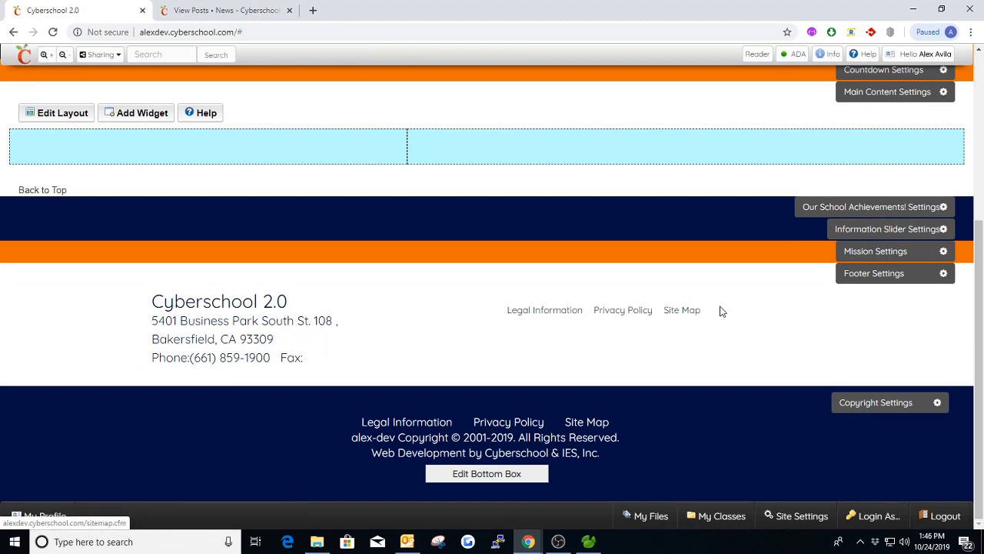
Change the Footer section's layout to Centered and save it.
{"action": "left_click", "coordinate": [945, 273]}
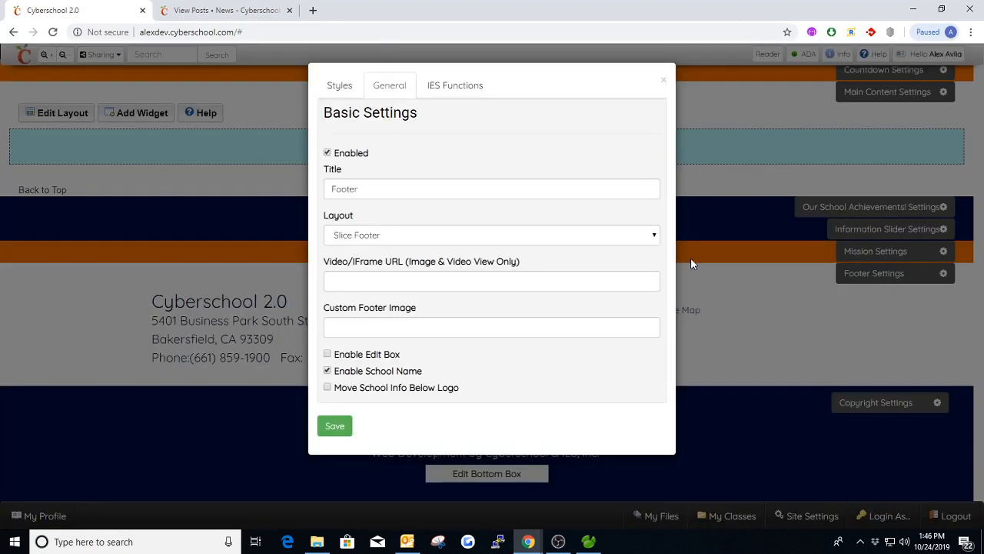
{"action": "left_click", "coordinate": [419, 233]}
{"action": "left_click", "coordinate": [391, 283]}
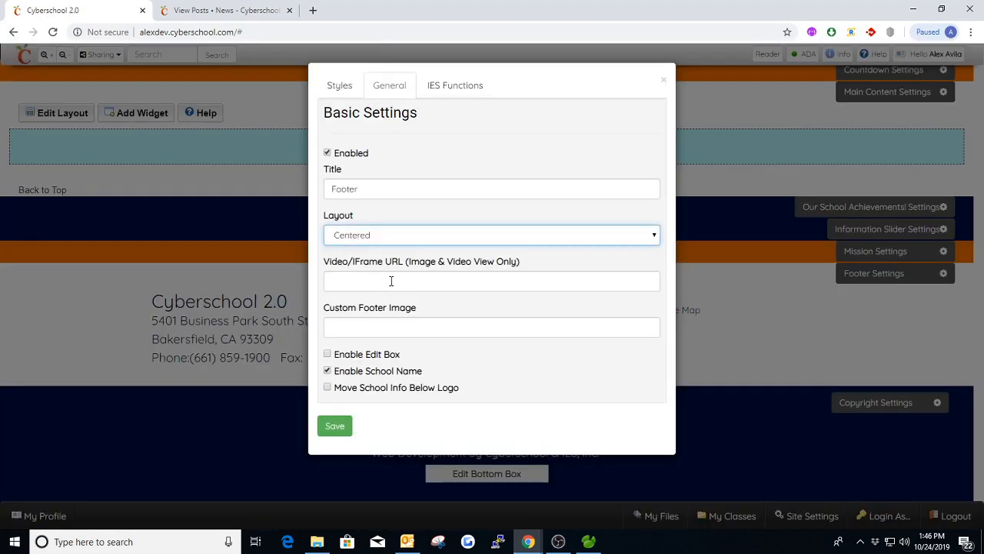
{"action": "left_click", "coordinate": [335, 425]}
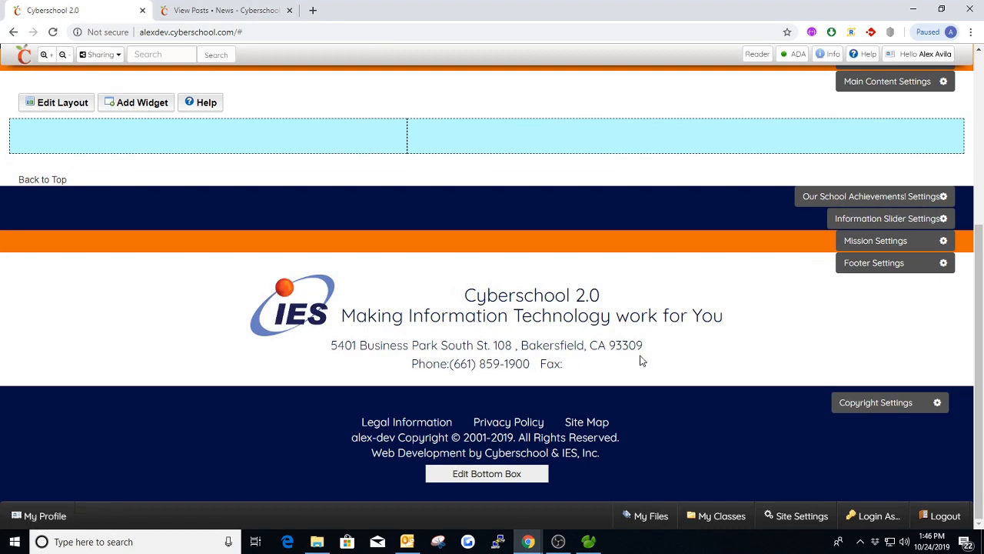
Set the centered Footer's Custom Footer Image to the saved IMG_1060[1].jpg link, save, and view the footer.
{"action": "left_click", "coordinate": [844, 268]}
{"action": "left_click", "coordinate": [413, 323]}
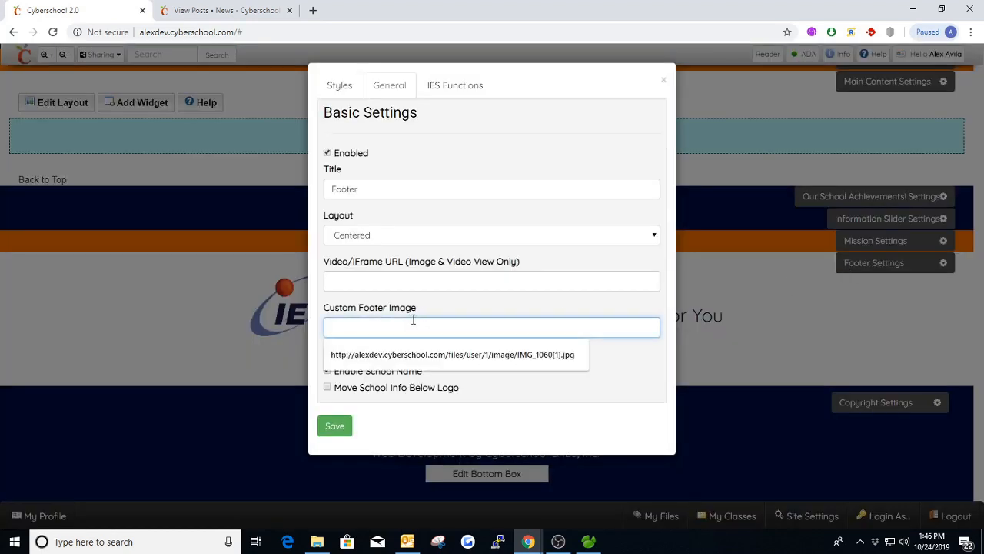
{"action": "key", "text": "Down"}
{"action": "key", "text": "Return"}
{"action": "left_click", "coordinate": [336, 425]}
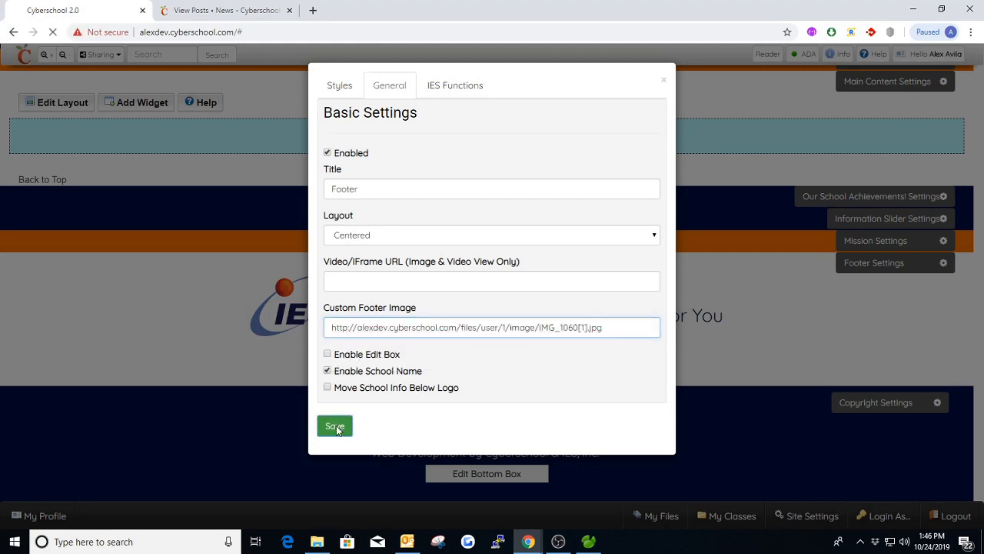
{"action": "scroll", "coordinate": [481, 350], "scroll_direction": "down", "scroll_amount": 8}
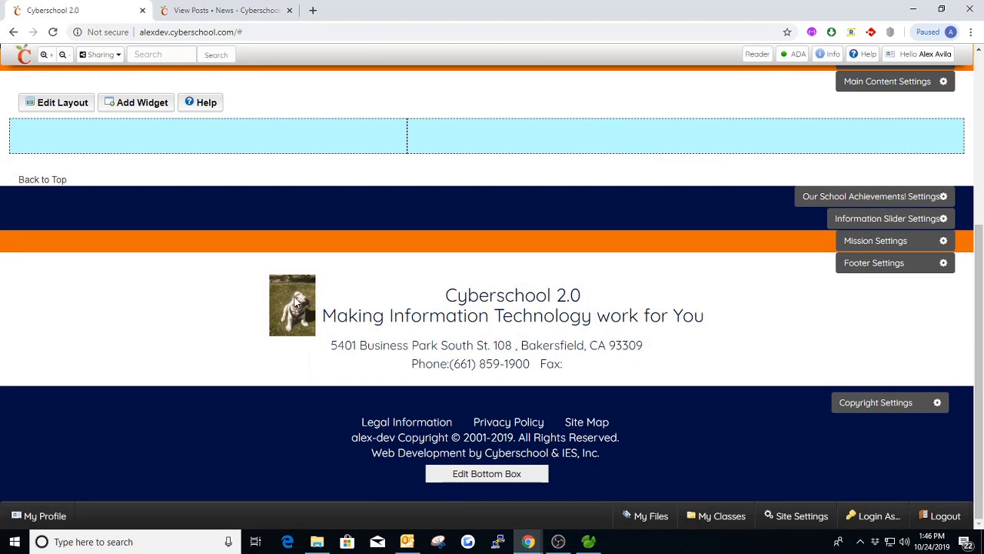
Remove the Custom Footer Image link, turn on Enable Edit Box for the Footer, save, and check the footer.
{"action": "left_click", "coordinate": [853, 265]}
{"action": "triple_click", "coordinate": [516, 327]}
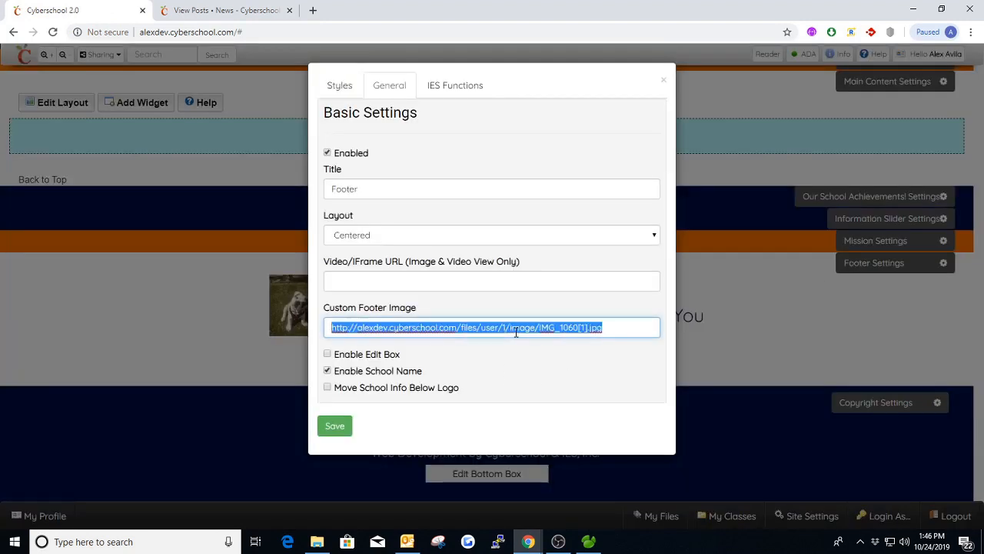
{"action": "key", "text": "BackSpace"}
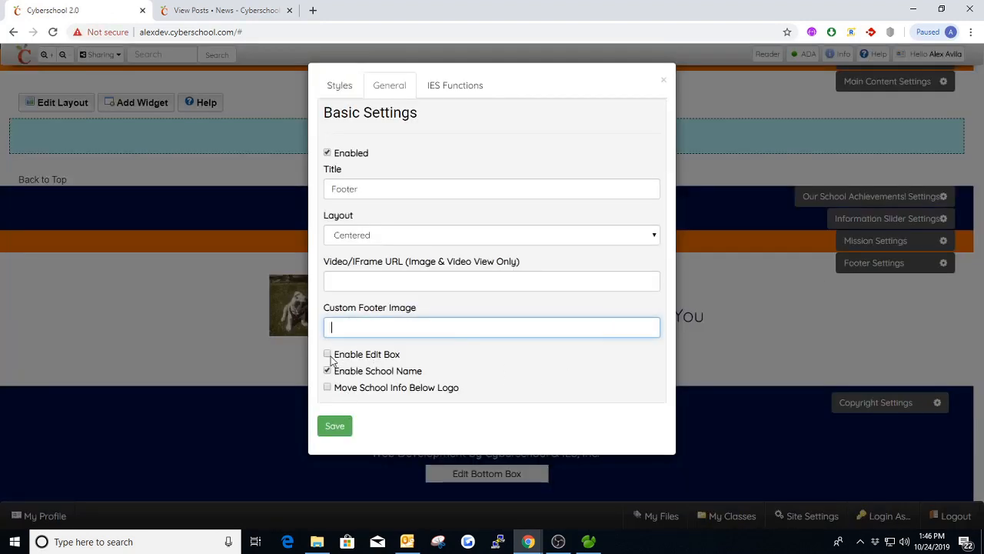
{"action": "left_click", "coordinate": [327, 355]}
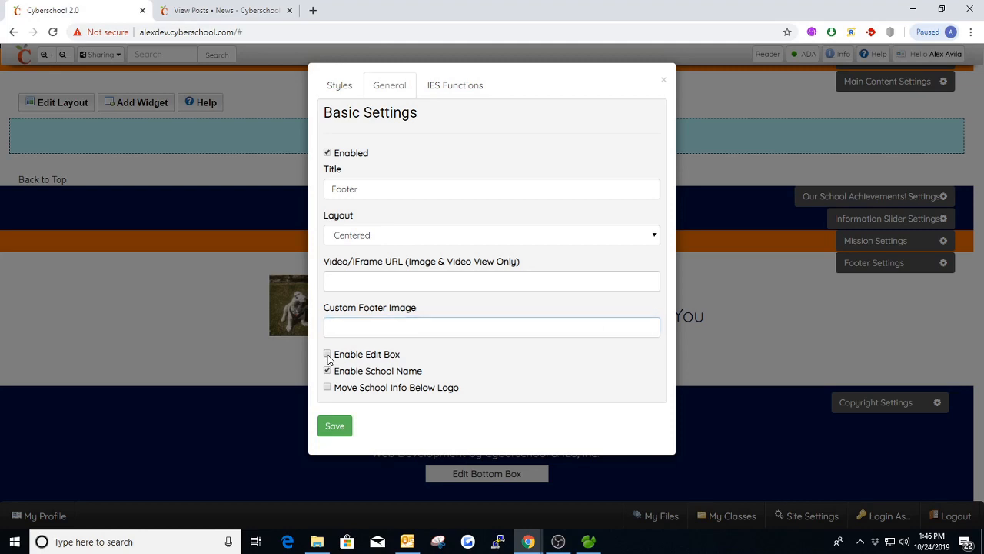
{"action": "left_click", "coordinate": [335, 428]}
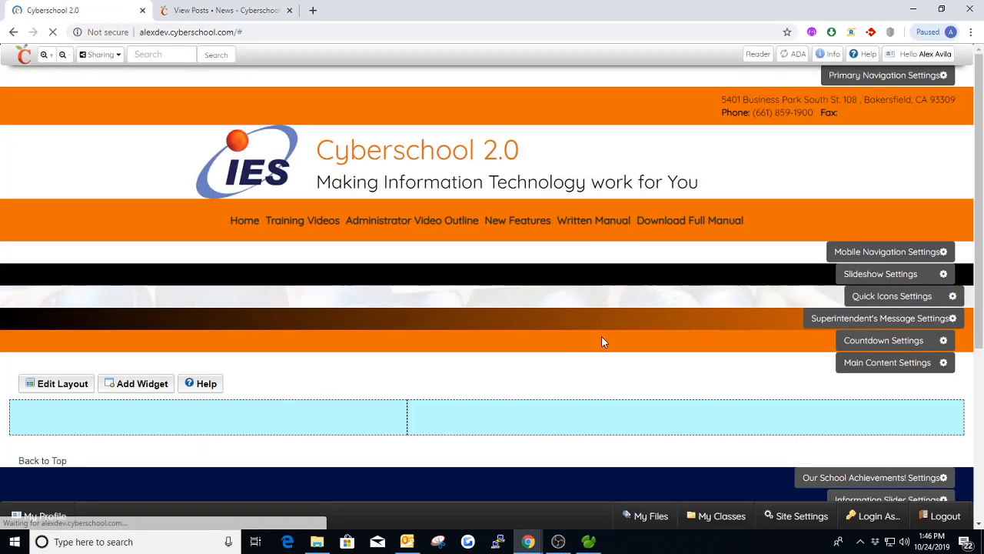
{"action": "scroll", "coordinate": [598, 336], "scroll_direction": "down", "scroll_amount": 3}
{"action": "scroll", "coordinate": [591, 370], "scroll_direction": "down", "scroll_amount": 1}
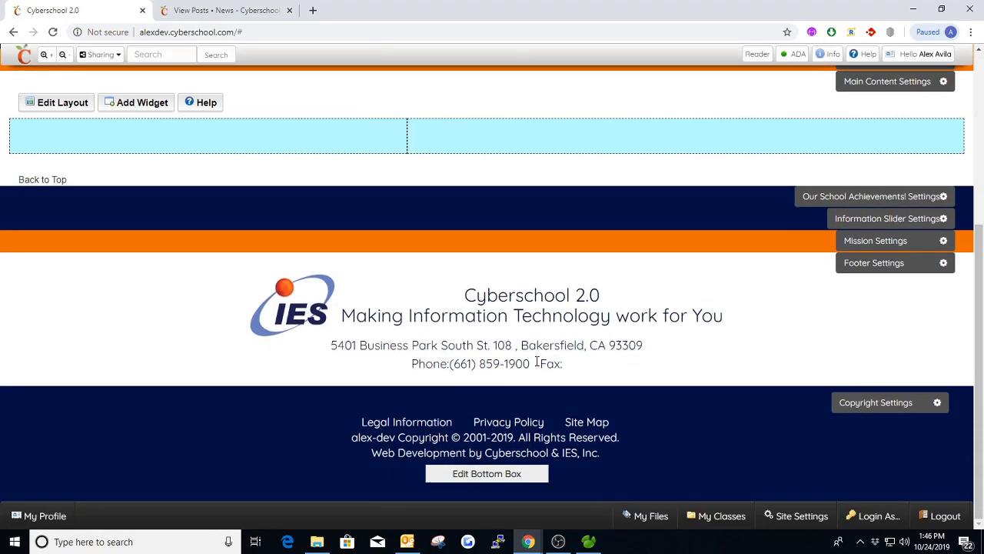
Change the Footer section's layout to Default, save it, and view the footer on the page.
{"action": "left_click", "coordinate": [872, 264]}
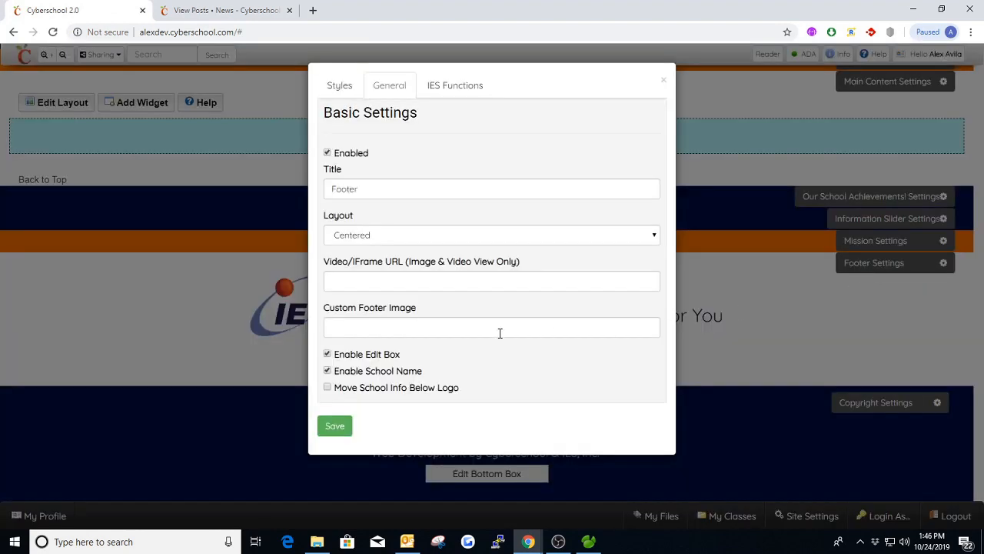
{"action": "left_click", "coordinate": [427, 238]}
{"action": "left_click", "coordinate": [364, 256]}
{"action": "left_click", "coordinate": [339, 427]}
{"action": "scroll", "coordinate": [604, 340], "scroll_direction": "down", "scroll_amount": 4}
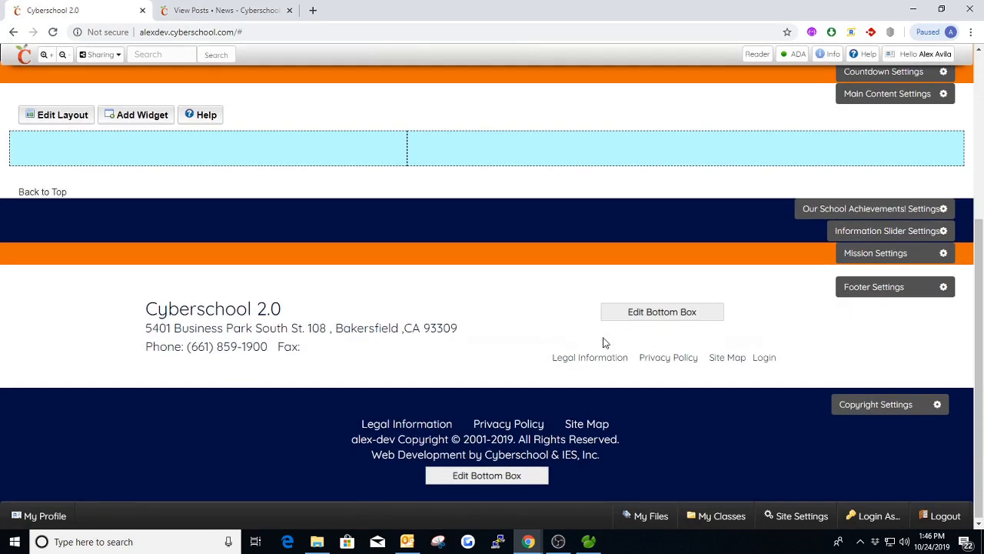
Add the text "Testing" to the Footer's Bottom Custom Box and save it.
{"action": "left_click", "coordinate": [653, 311]}
{"action": "left_click", "coordinate": [400, 215]}
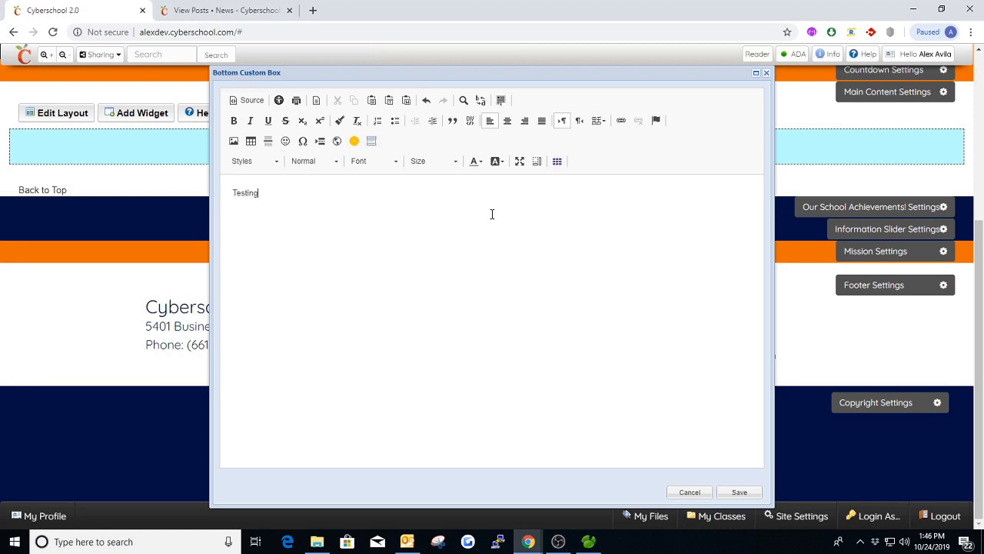
{"action": "left_click", "coordinate": [737, 495]}
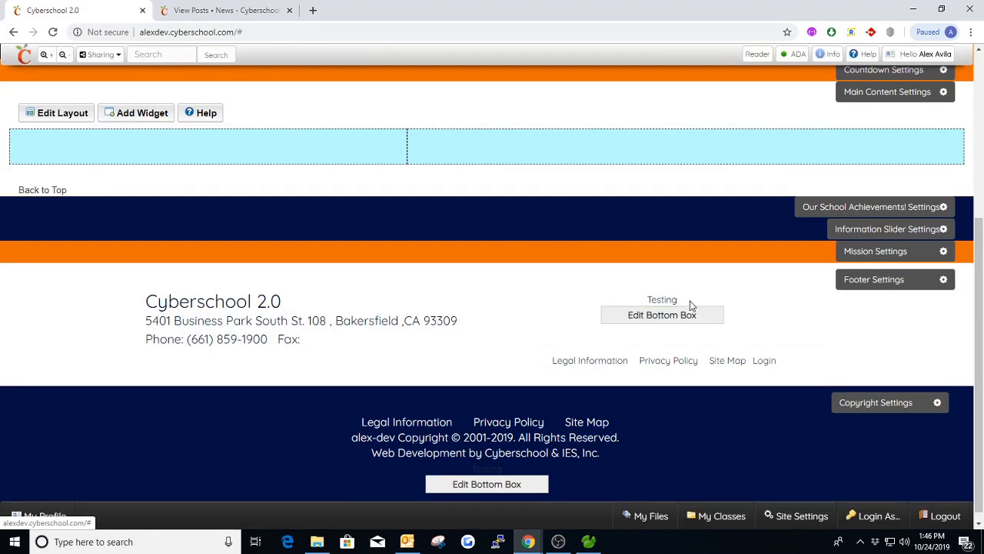
Delete all text from the Footer's Bottom Custom Box and save it.
{"action": "left_click", "coordinate": [635, 316]}
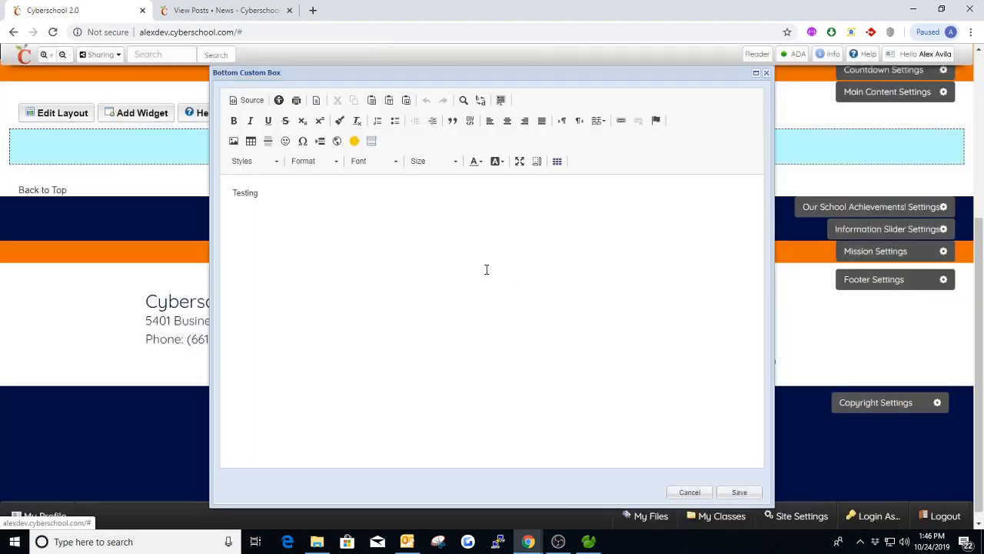
{"action": "left_click", "coordinate": [336, 209]}
{"action": "key", "text": "ctrl+a"}
{"action": "key", "text": "BackSpace"}
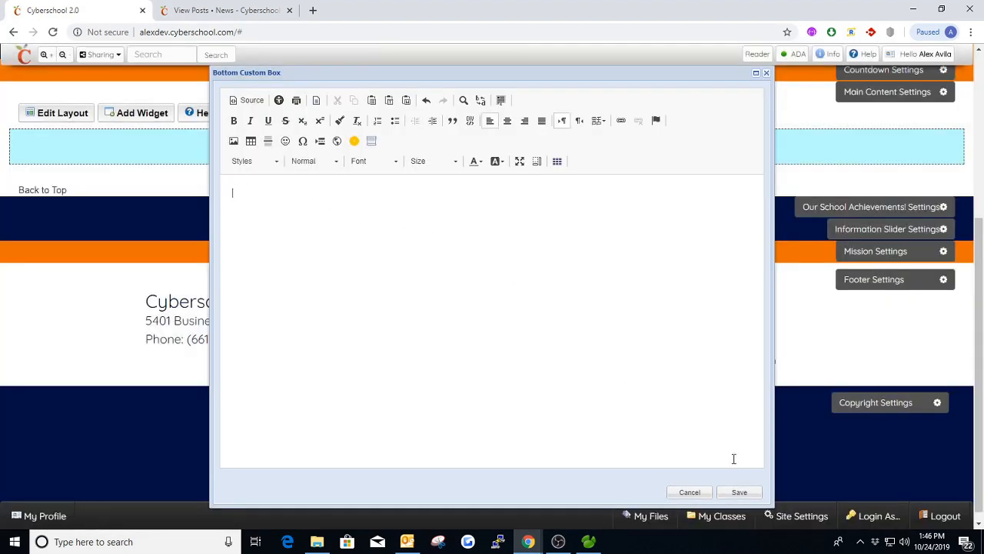
{"action": "left_click", "coordinate": [752, 493]}
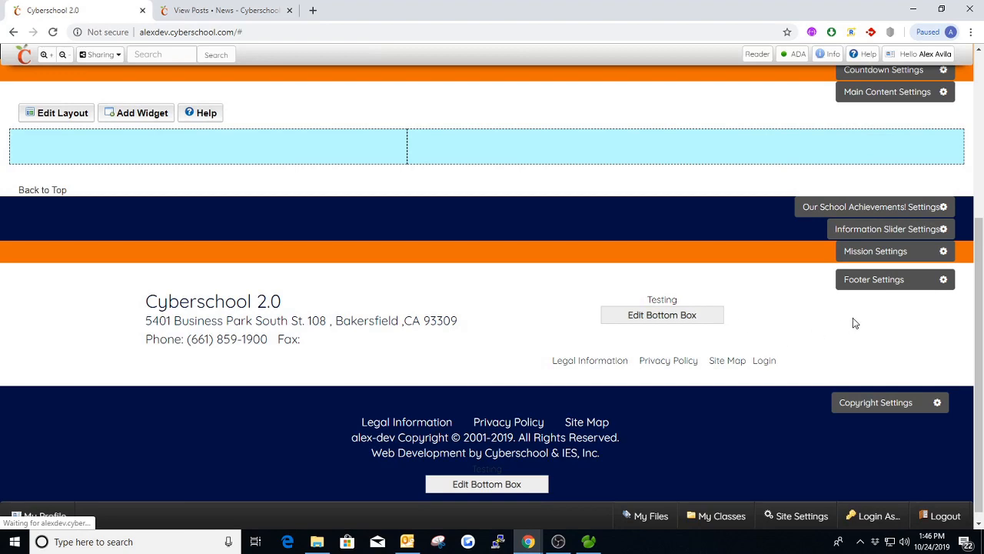
Change the Footer section's layout to Centered, save it, and view the footer on the page.
{"action": "left_click", "coordinate": [865, 282]}
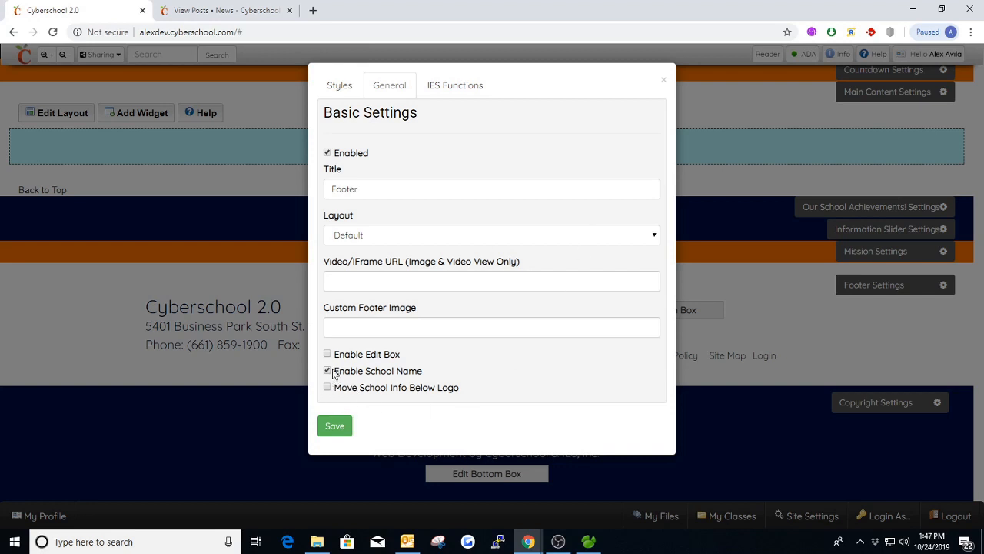
{"action": "left_click", "coordinate": [392, 235]}
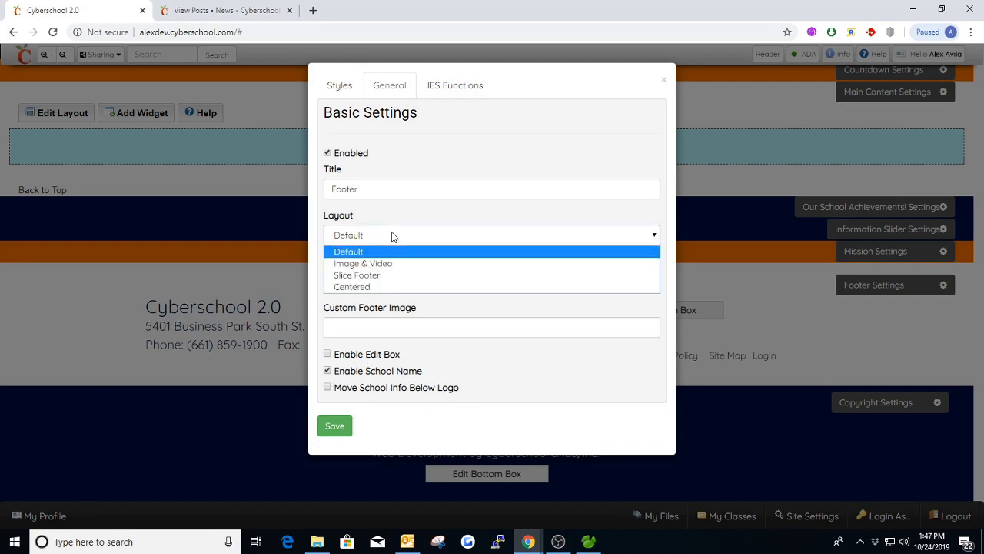
{"action": "left_click", "coordinate": [354, 286]}
{"action": "left_click", "coordinate": [345, 424]}
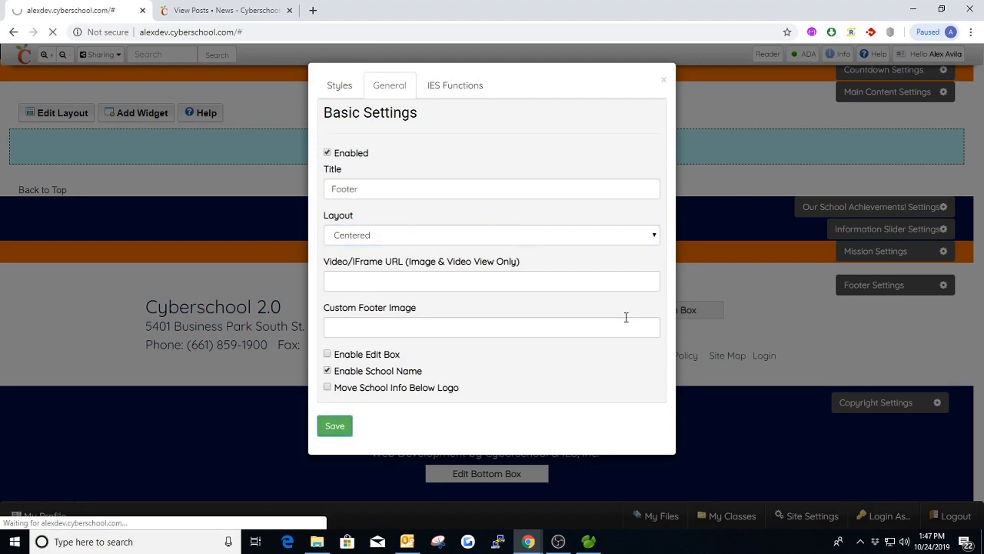
{"action": "scroll", "coordinate": [775, 387], "scroll_direction": "down", "scroll_amount": 3}
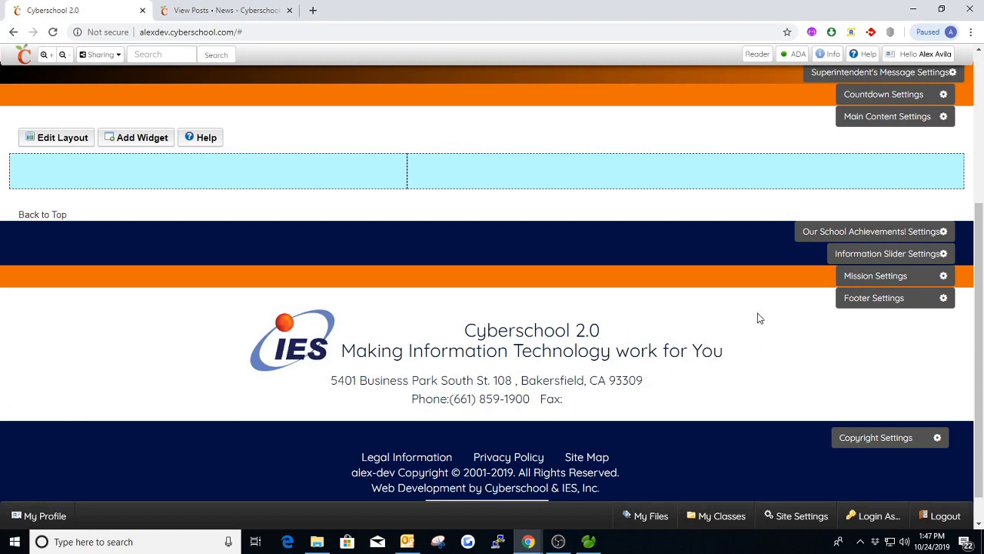
Examine the color and dimension options in the Footer section's style settings.
{"action": "left_click", "coordinate": [875, 301]}
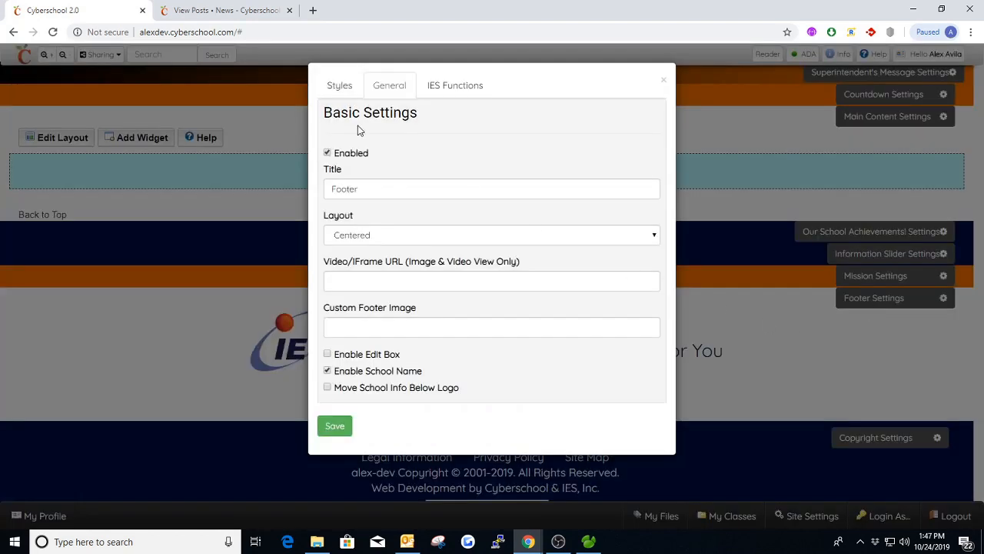
{"action": "left_click", "coordinate": [340, 91]}
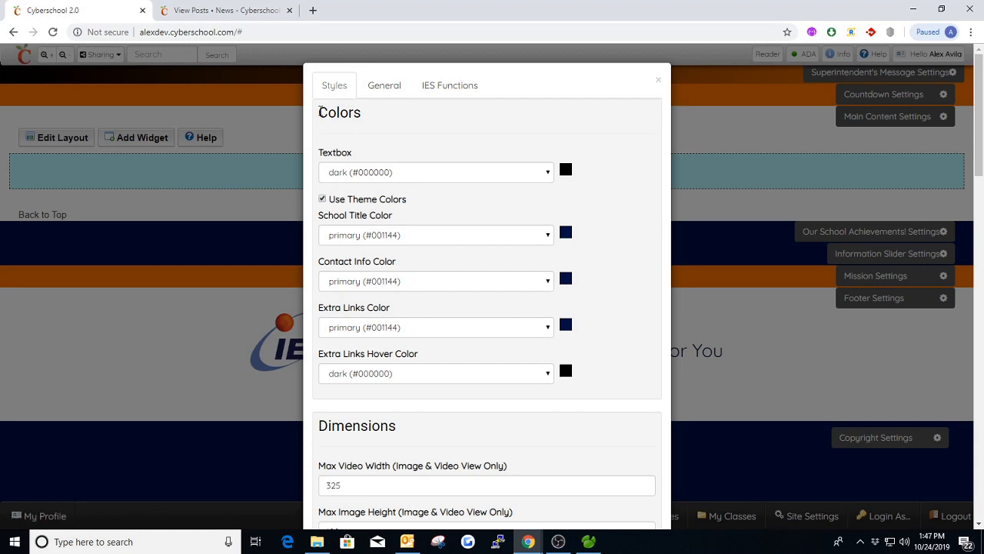
{"action": "double_click", "coordinate": [340, 112]}
{"action": "scroll", "coordinate": [426, 133], "scroll_direction": "down", "scroll_amount": 2}
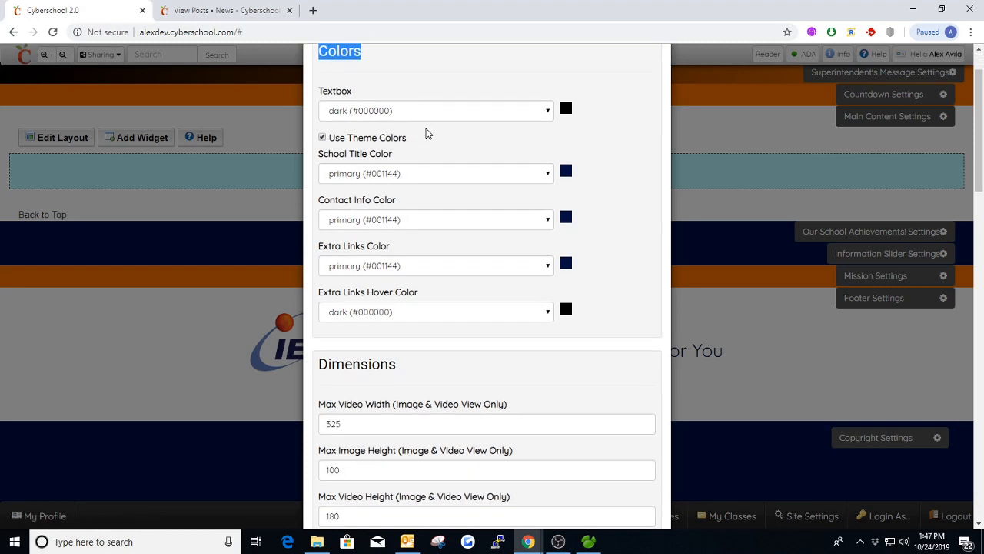
{"action": "scroll", "coordinate": [405, 123], "scroll_direction": "up", "scroll_amount": 3}
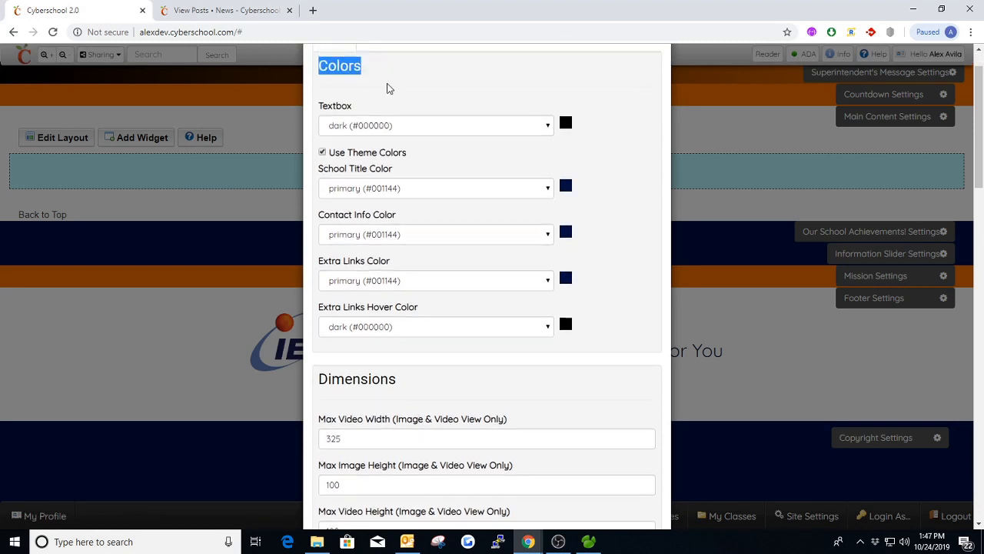
{"action": "scroll", "coordinate": [513, 178], "scroll_direction": "down", "scroll_amount": 1}
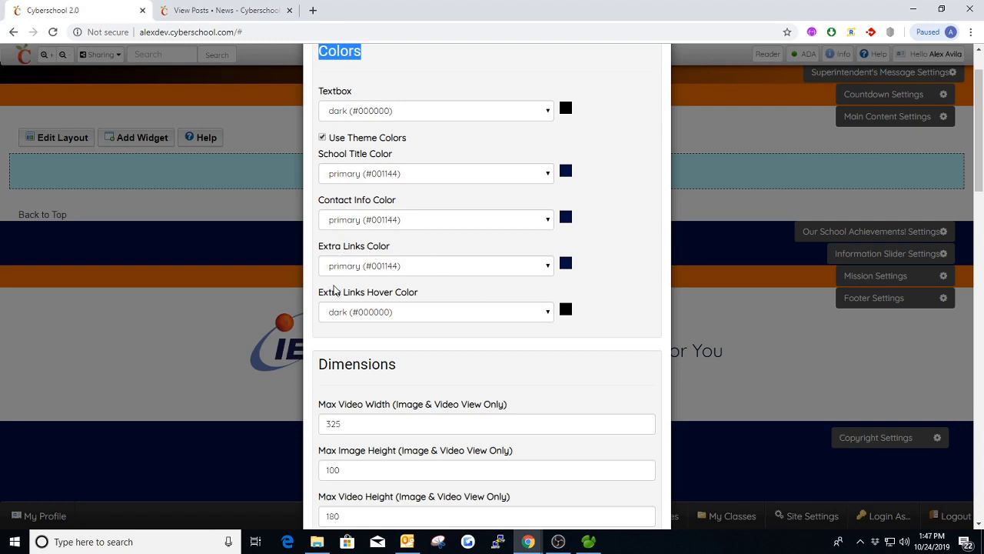
{"action": "scroll", "coordinate": [390, 301], "scroll_direction": "down", "scroll_amount": 3}
{"action": "scroll", "coordinate": [385, 284], "scroll_direction": "down", "scroll_amount": 1}
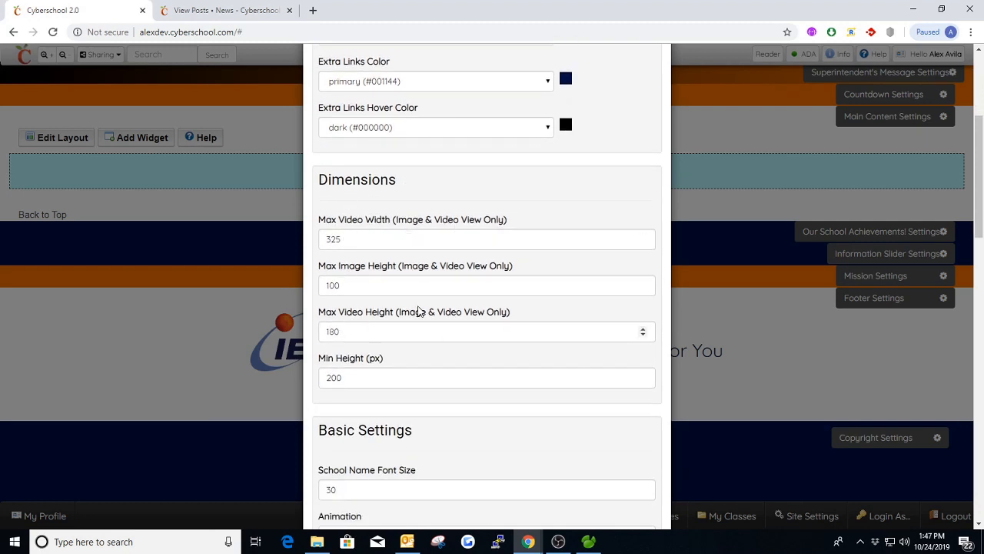
{"action": "scroll", "coordinate": [405, 300], "scroll_direction": "down", "scroll_amount": 2}
{"action": "scroll", "coordinate": [369, 296], "scroll_direction": "down", "scroll_amount": 2}
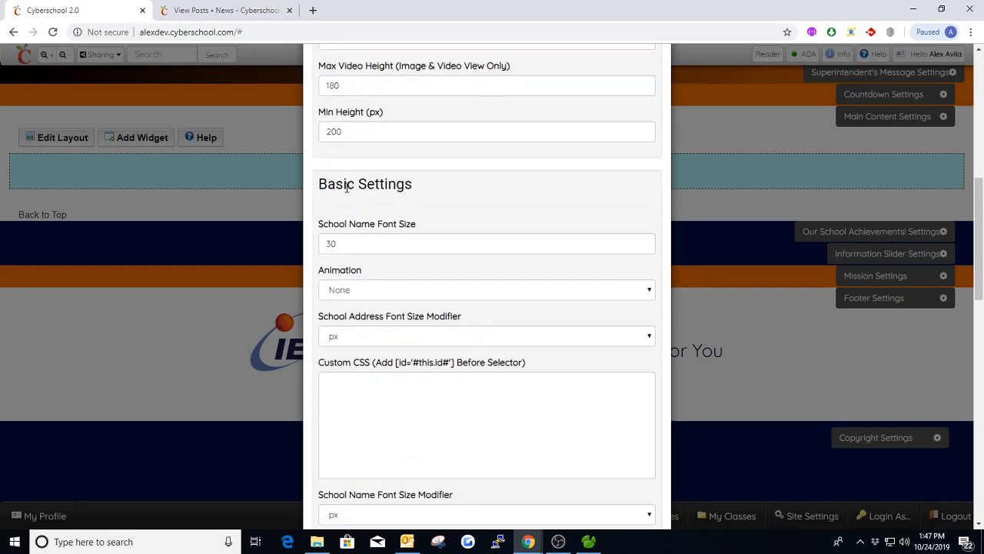
Review the Footer's basic style settings, including the School Address Font Size Modifier choices, text alignment and line height.
{"action": "scroll", "coordinate": [328, 213], "scroll_direction": "down", "scroll_amount": 2}
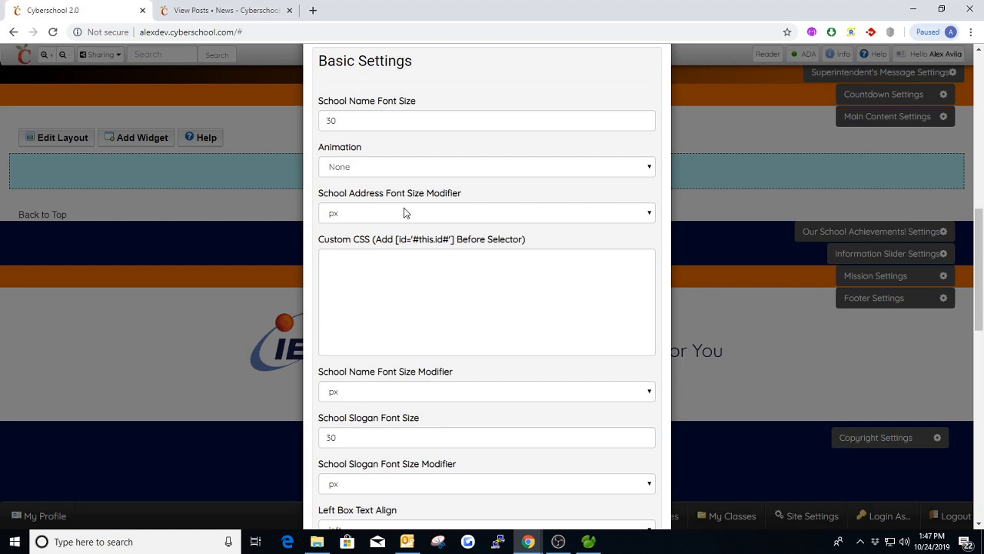
{"action": "left_click", "coordinate": [403, 220]}
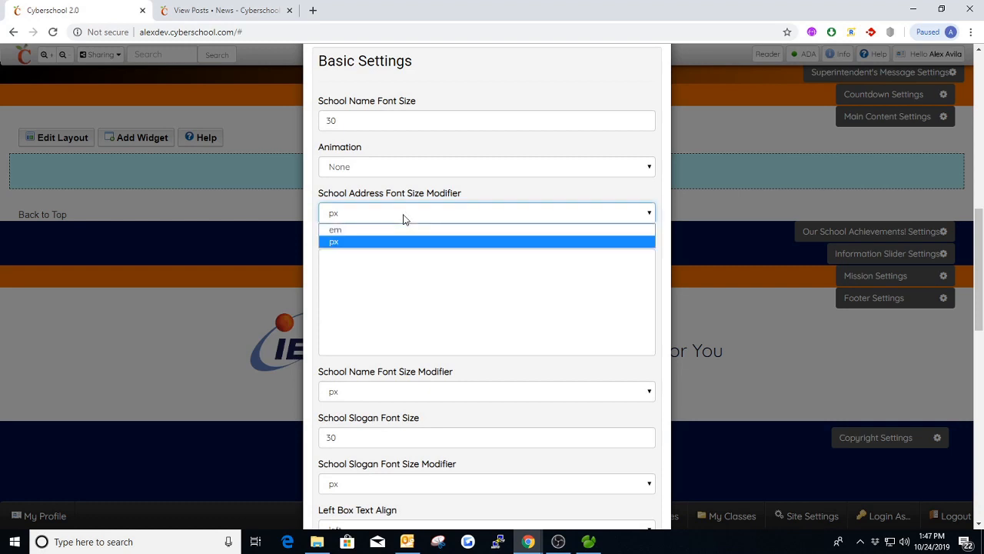
{"action": "left_click", "coordinate": [398, 220]}
{"action": "scroll", "coordinate": [397, 222], "scroll_direction": "down", "scroll_amount": 2}
{"action": "scroll", "coordinate": [398, 221], "scroll_direction": "down", "scroll_amount": 2}
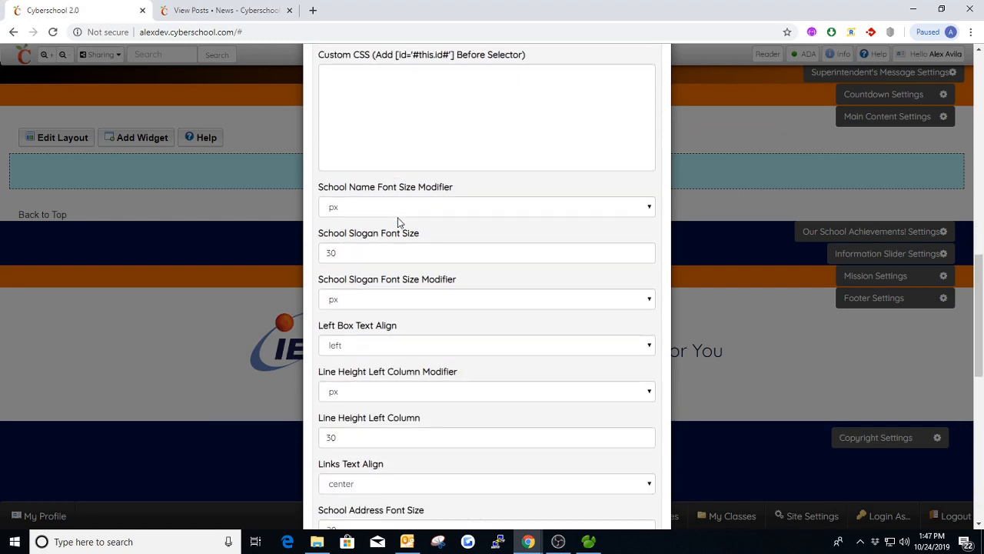
{"action": "scroll", "coordinate": [408, 177], "scroll_direction": "down", "scroll_amount": 1}
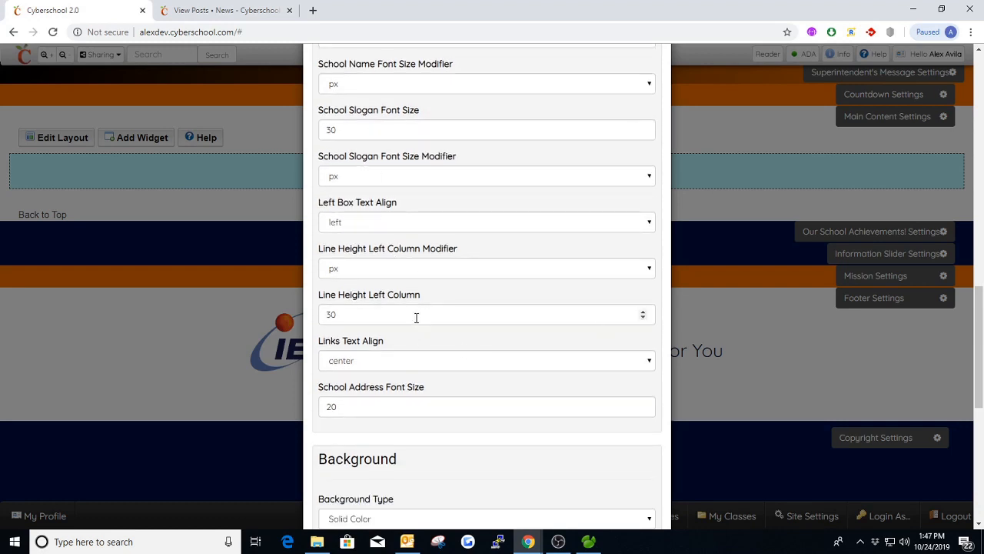
{"action": "scroll", "coordinate": [428, 292], "scroll_direction": "down", "scroll_amount": 1}
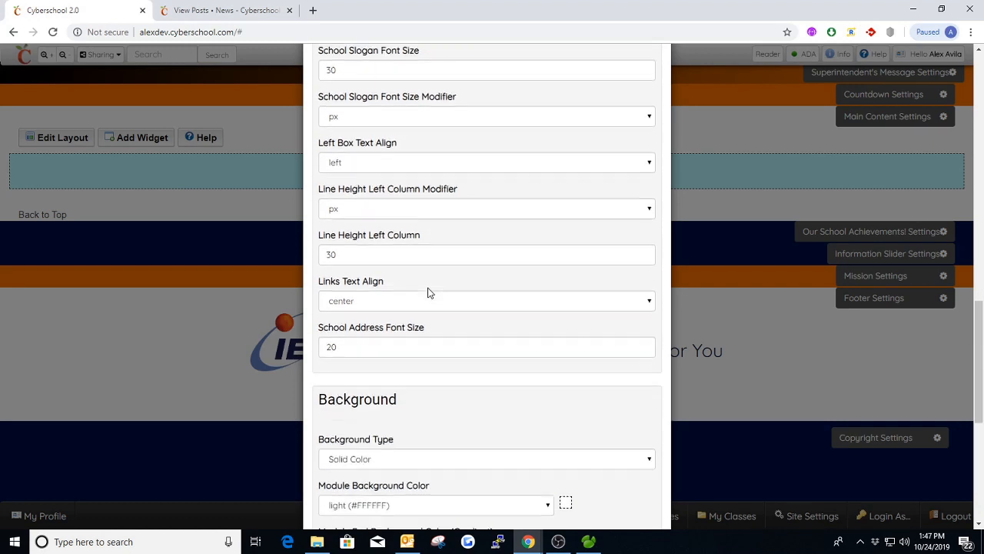
Examine the Footer's background style options and close its settings without making changes.
{"action": "scroll", "coordinate": [428, 293], "scroll_direction": "down", "scroll_amount": 3}
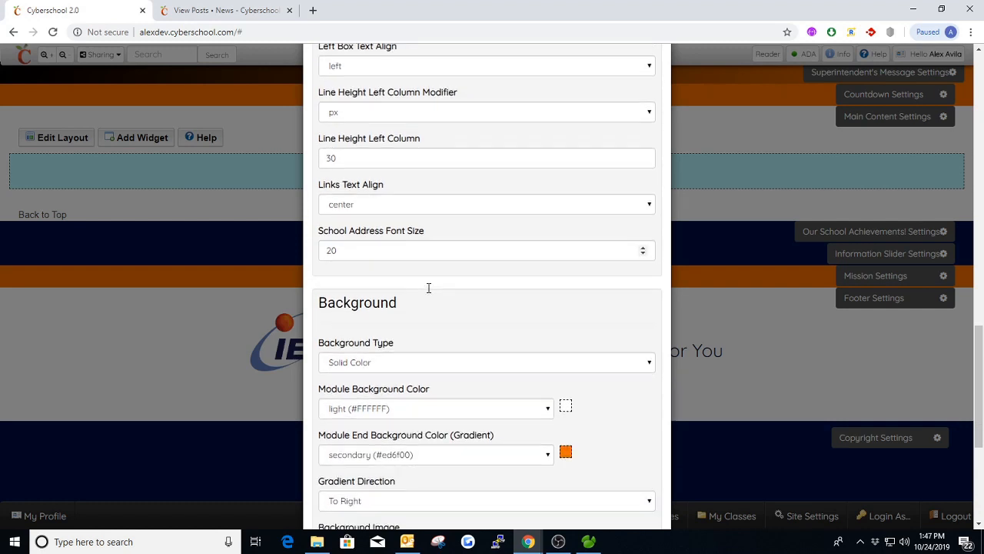
{"action": "scroll", "coordinate": [401, 273], "scroll_direction": "down", "scroll_amount": 2}
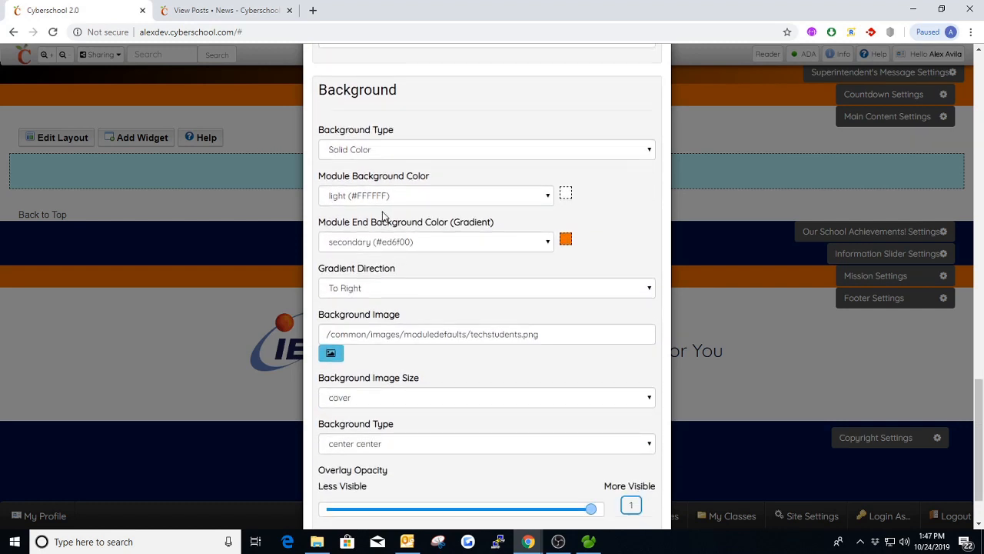
{"action": "left_click_drag", "start_coordinate": [320, 90], "coordinate": [409, 97]}
{"action": "scroll", "coordinate": [429, 121], "scroll_direction": "down", "scroll_amount": 1}
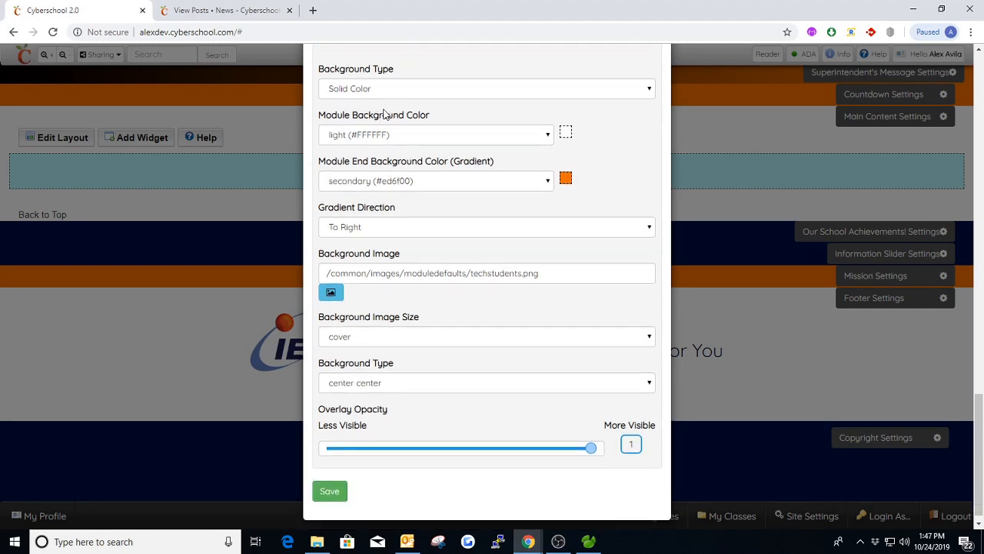
{"action": "scroll", "coordinate": [389, 136], "scroll_direction": "up", "scroll_amount": 2}
{"action": "left_click", "coordinate": [435, 167]}
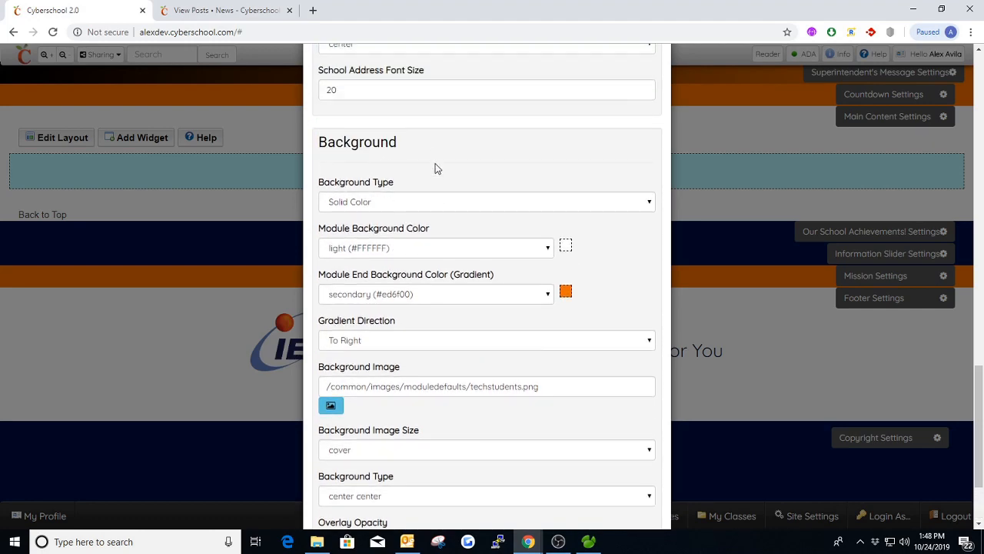
{"action": "scroll", "coordinate": [416, 202], "scroll_direction": "up", "scroll_amount": 2}
{"action": "scroll", "coordinate": [415, 201], "scroll_direction": "up", "scroll_amount": 15}
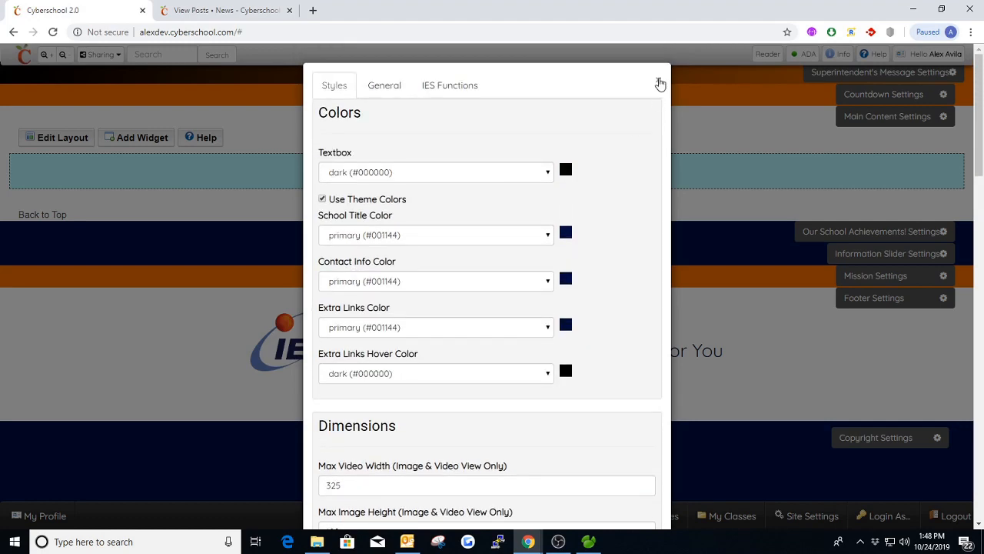
{"action": "left_click", "coordinate": [657, 81]}
Disable the Copyright section and save it, and re-enable the section and save again.
{"action": "scroll", "coordinate": [832, 294], "scroll_direction": "down", "scroll_amount": 1}
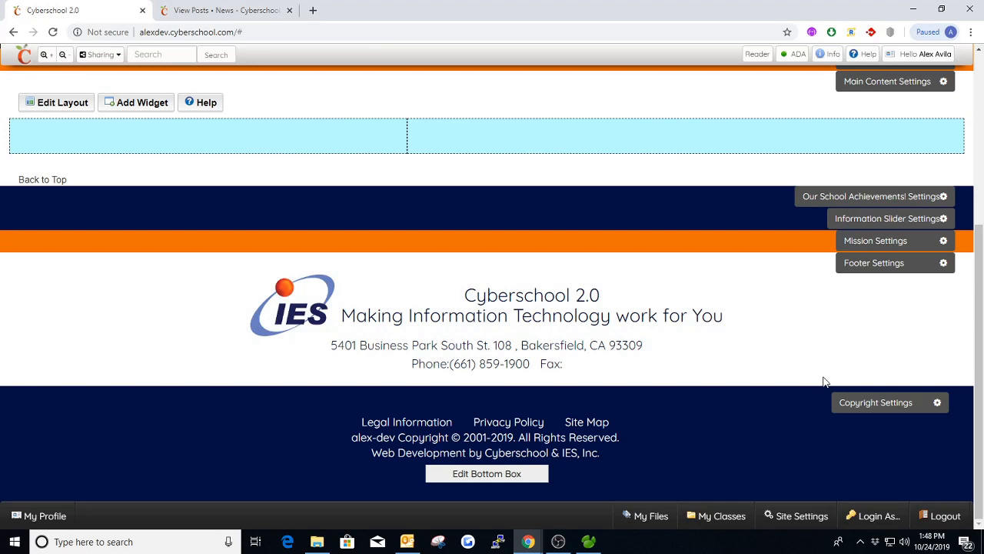
{"action": "left_click", "coordinate": [886, 405]}
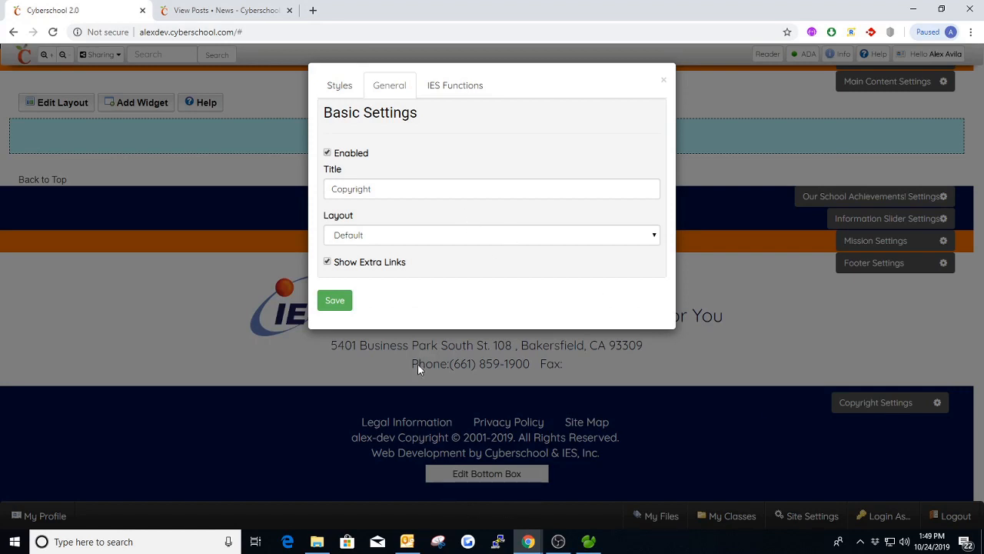
{"action": "left_click", "coordinate": [339, 303]}
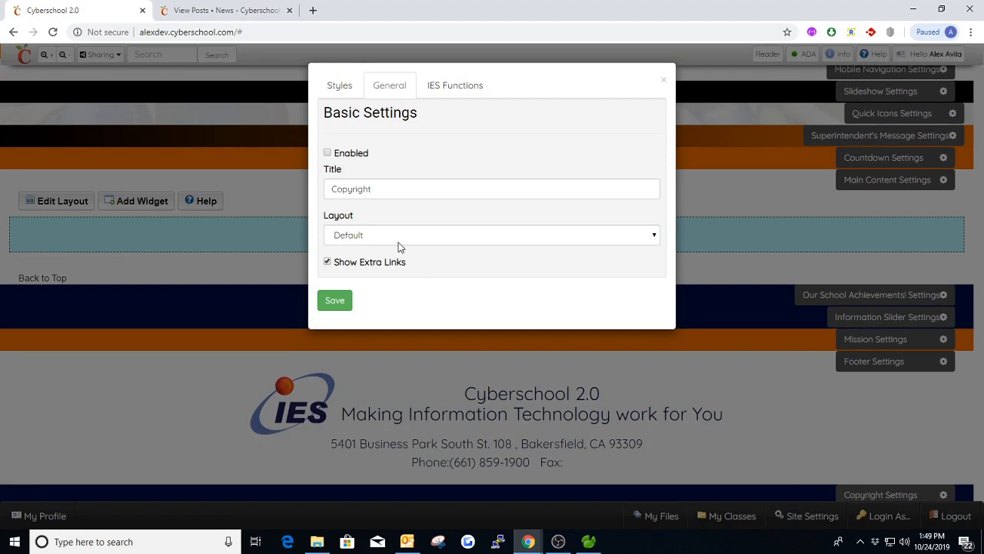
{"action": "left_click", "coordinate": [329, 153]}
{"action": "left_click", "coordinate": [338, 300]}
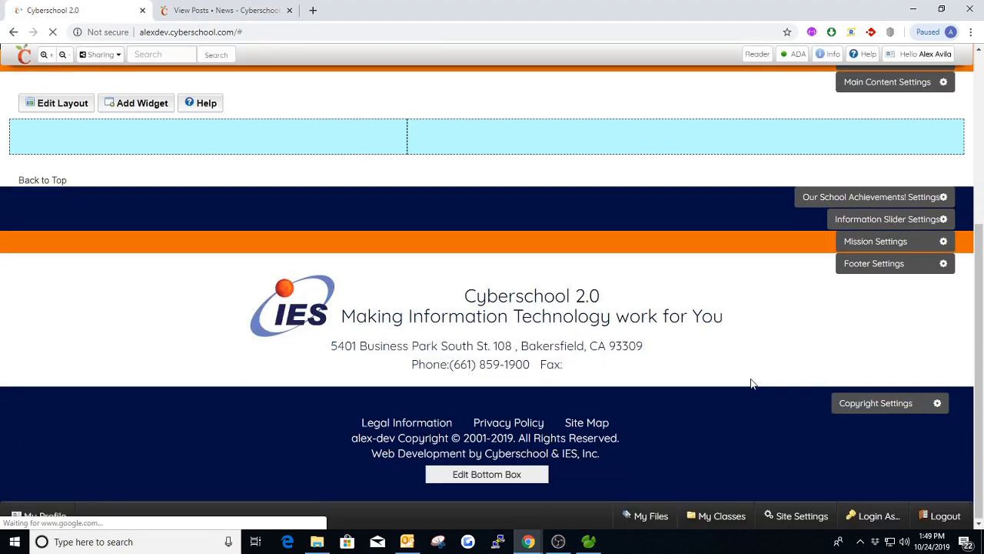
Check the Copyright section's title and layout settings, turn off Show Extra Links, and save.
{"action": "left_click", "coordinate": [871, 402]}
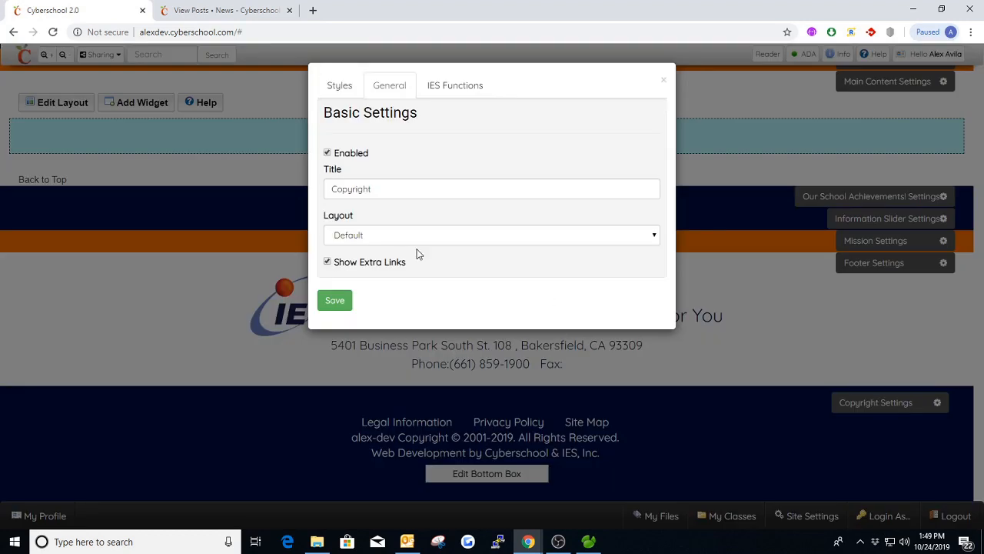
{"action": "double_click", "coordinate": [406, 193]}
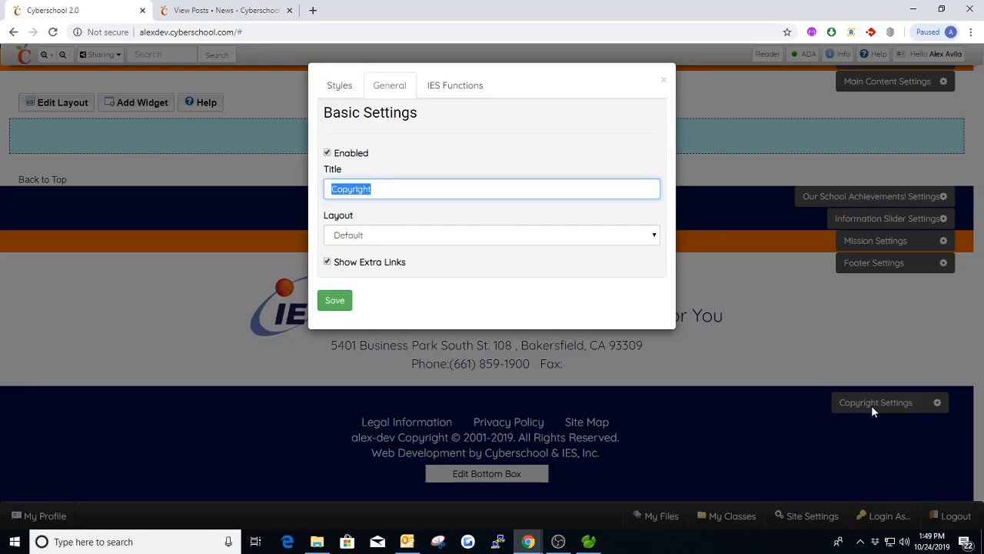
{"action": "left_click", "coordinate": [378, 187]}
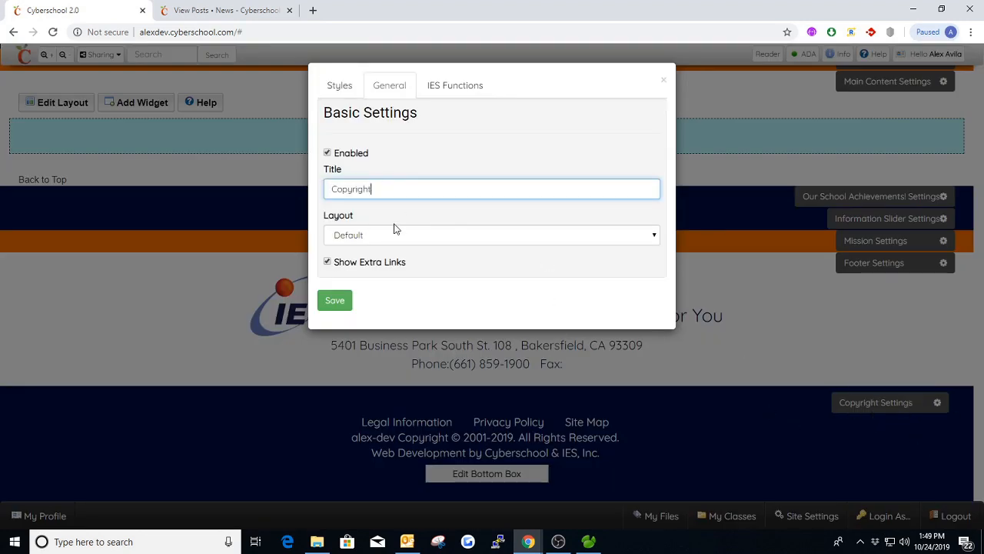
{"action": "left_click", "coordinate": [394, 234]}
{"action": "left_click", "coordinate": [389, 241]}
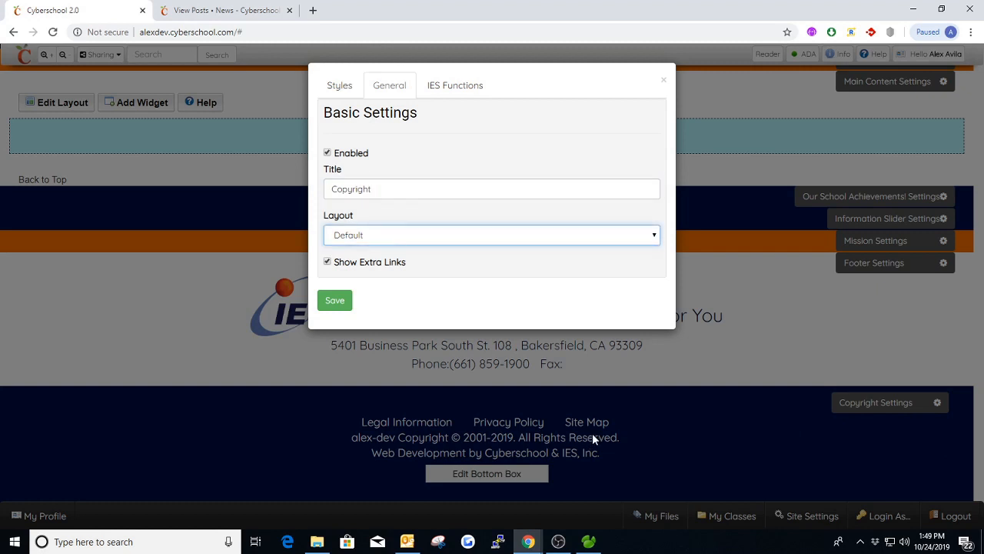
{"action": "left_click", "coordinate": [328, 262]}
{"action": "left_click", "coordinate": [337, 302]}
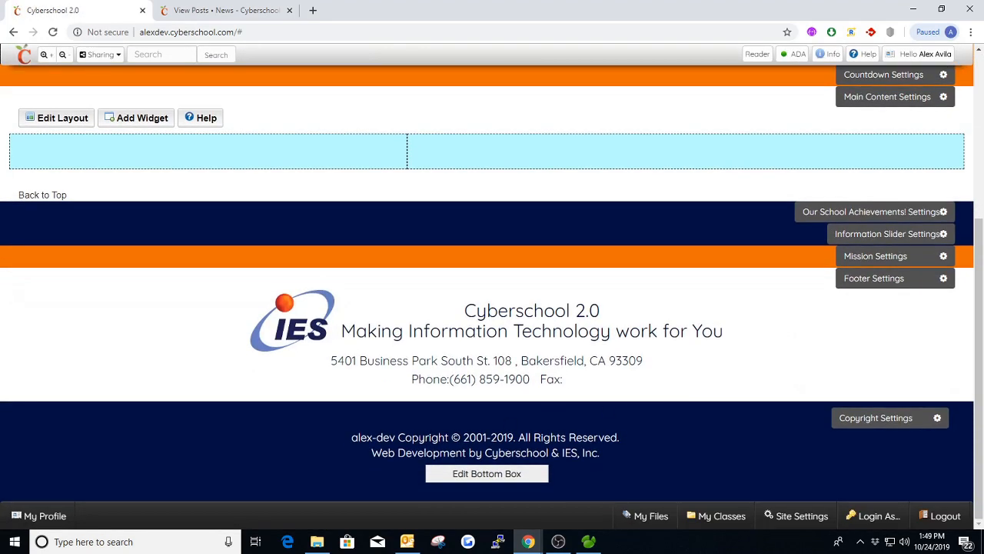
Highlight the copyright text on the page, open the Copyright section's Bottom Custom Box, and save it without adding content.
{"action": "left_click_drag", "start_coordinate": [348, 435], "coordinate": [688, 449]}
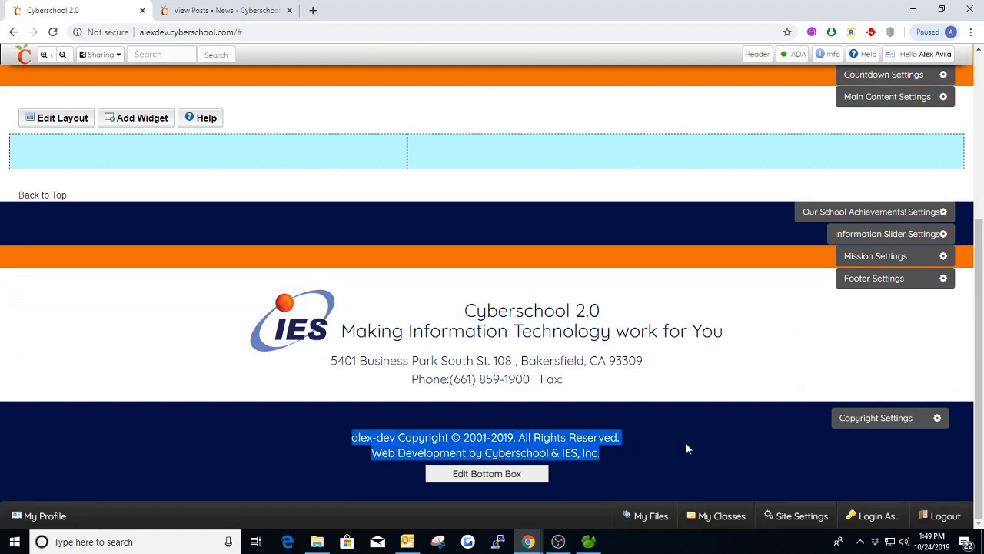
{"action": "left_click", "coordinate": [688, 449]}
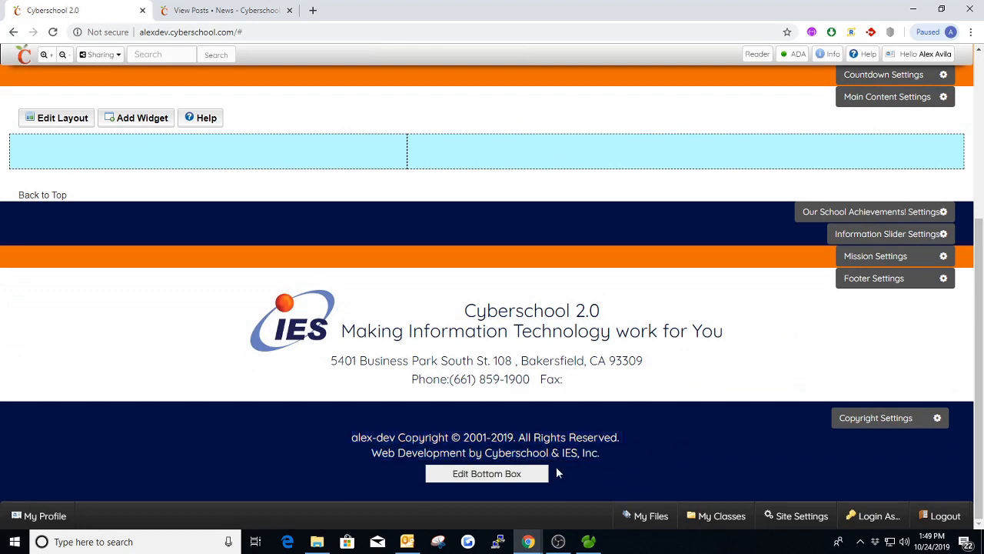
{"action": "left_click", "coordinate": [507, 474]}
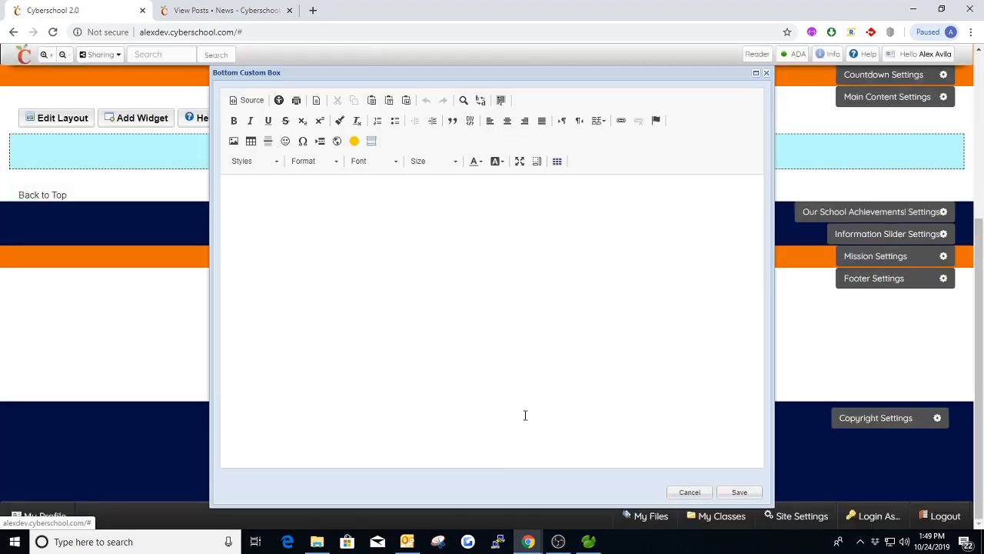
{"action": "left_click", "coordinate": [739, 493]}
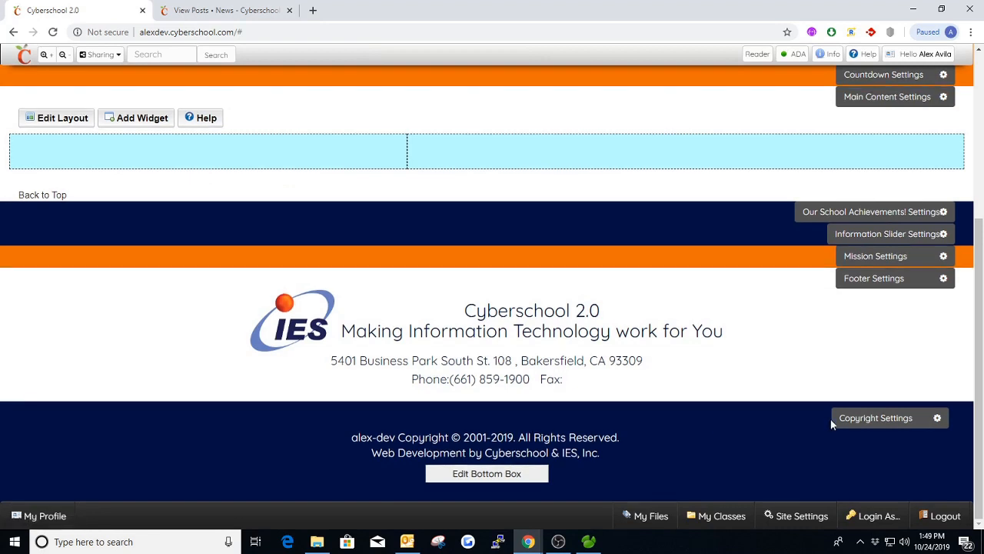
Check the Copyright section's style settings, close them, and highlight the server name alex-dev in the copyright line.
{"action": "left_click", "coordinate": [846, 419]}
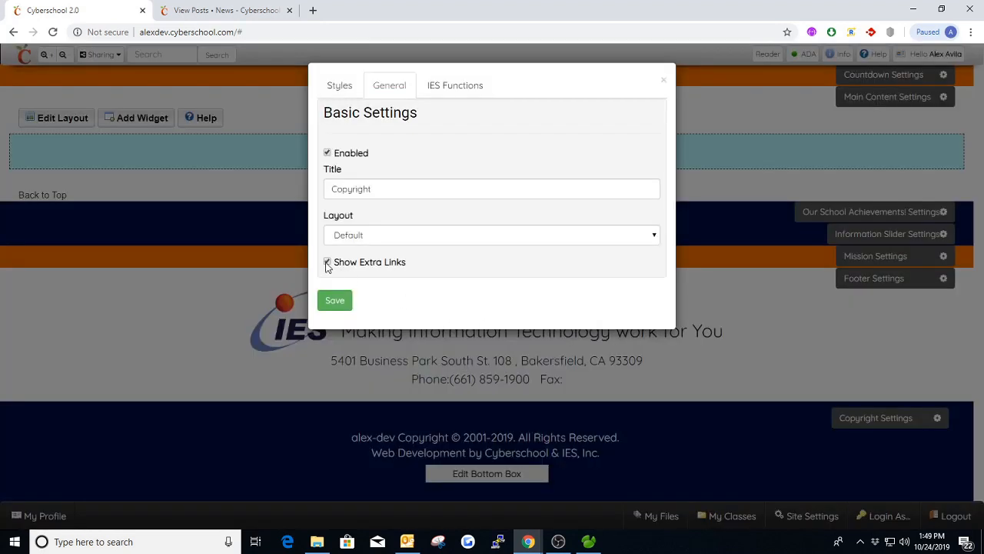
{"action": "left_click", "coordinate": [330, 92]}
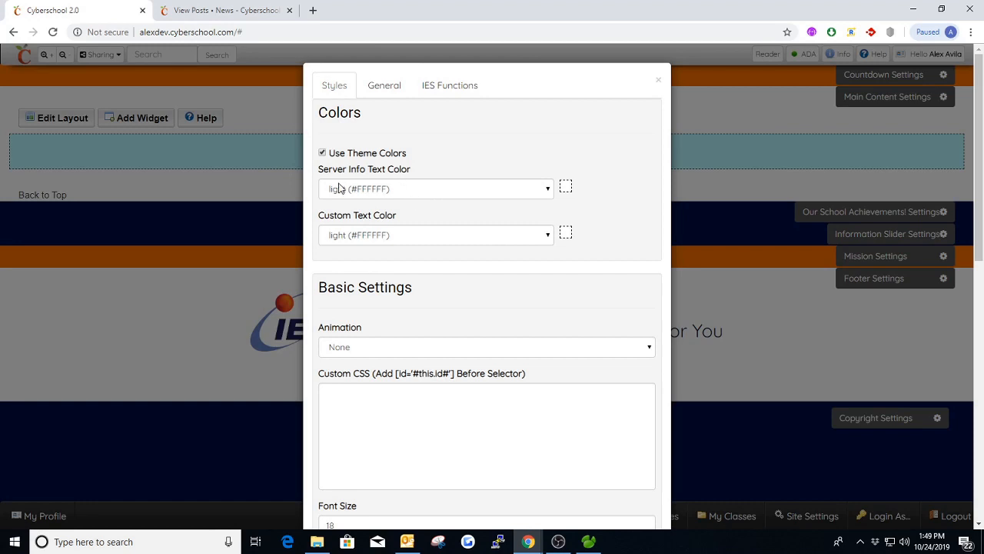
{"action": "left_click", "coordinate": [657, 80]}
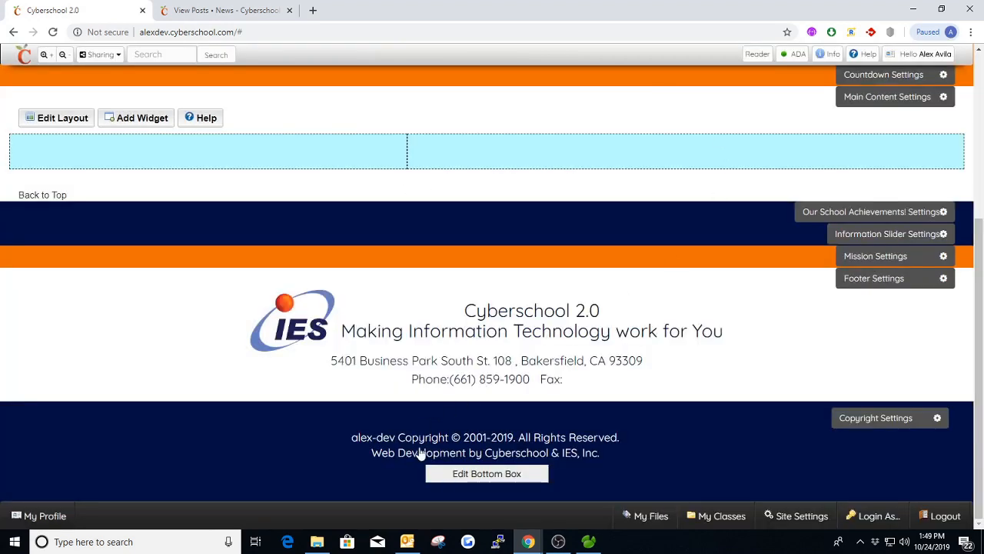
{"action": "left_click_drag", "start_coordinate": [353, 437], "coordinate": [395, 437]}
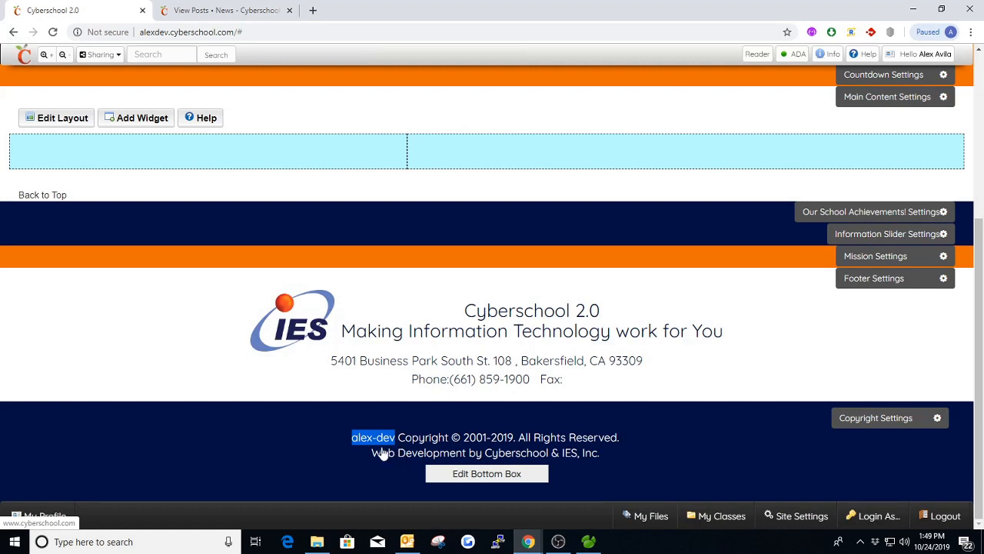
{"action": "left_click", "coordinate": [301, 430]}
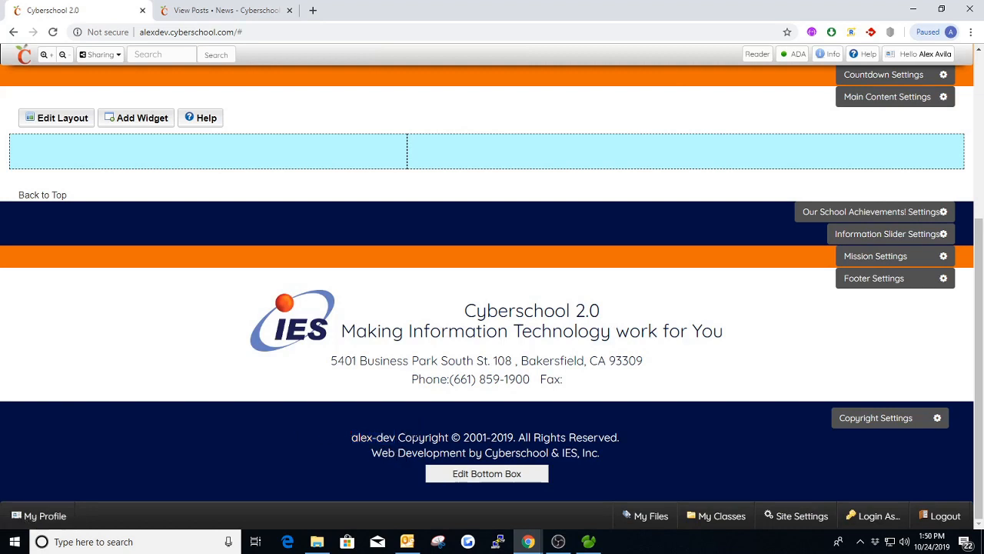
Enter "ies-web-v2-2" in the Copyright section's Bottom Custom Box and cancel without saving.
{"action": "left_click", "coordinate": [461, 474]}
{"action": "type", "text": "ies-"}
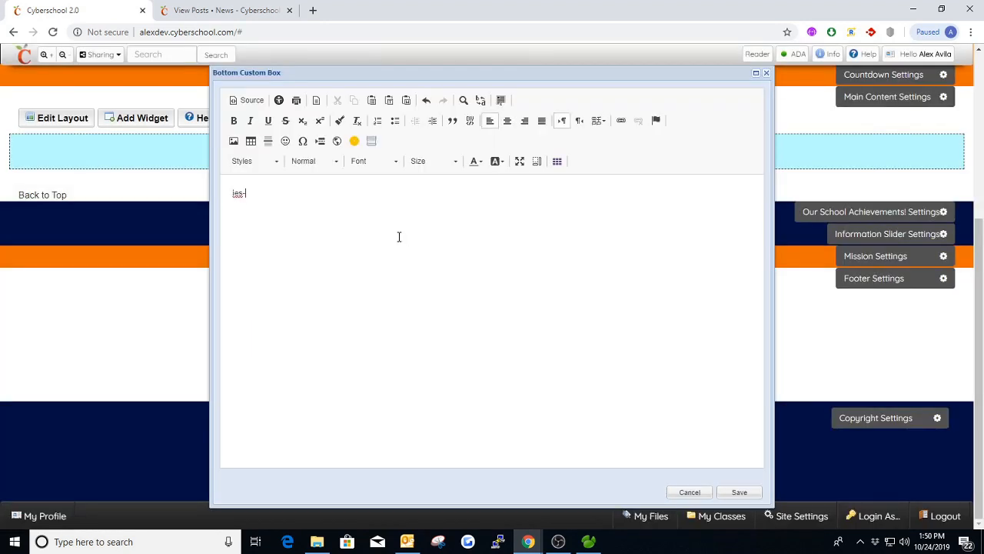
{"action": "type", "text": "web-v2-2"}
{"action": "left_click", "coordinate": [691, 492]}
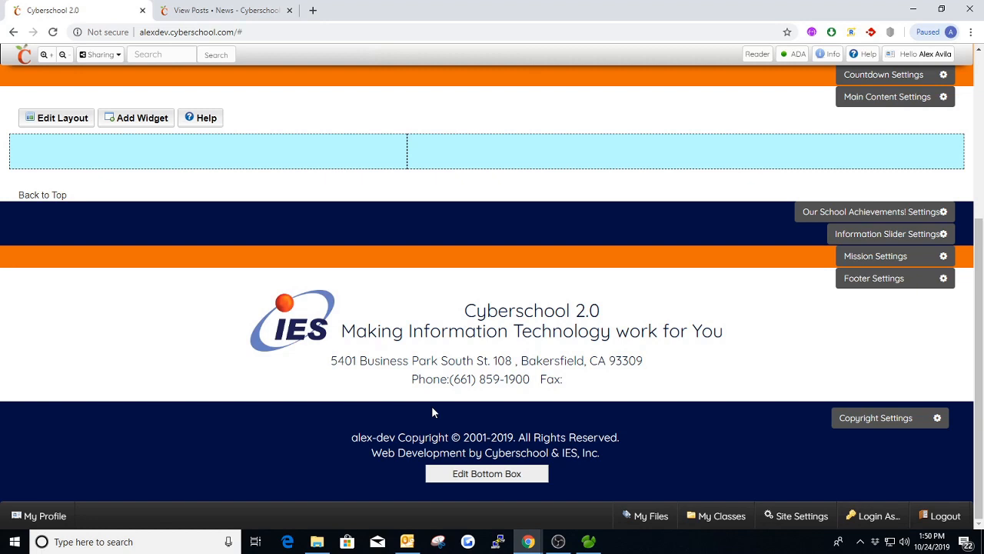
Check the Copyright section's server info and custom text color options, and close its settings.
{"action": "left_click", "coordinate": [872, 423]}
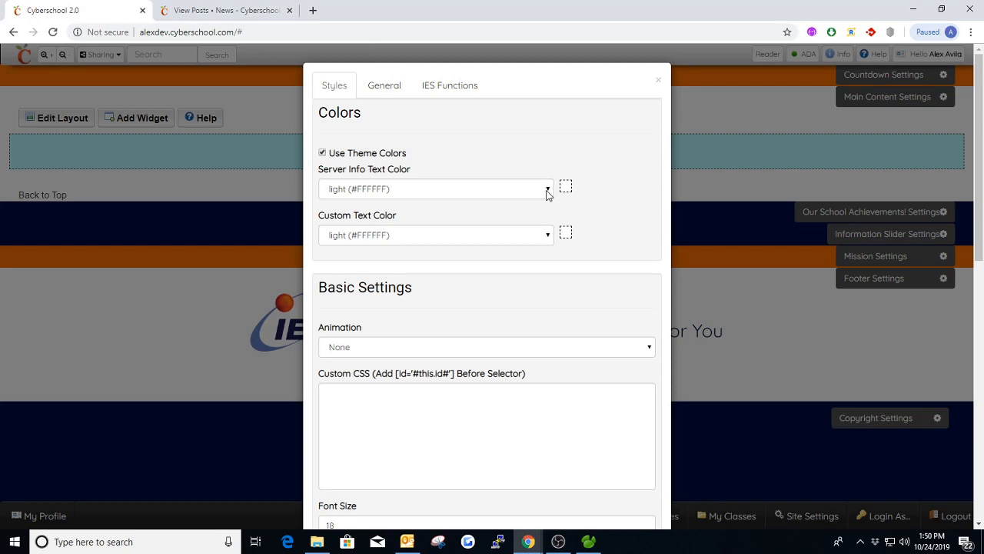
{"action": "scroll", "coordinate": [547, 193], "scroll_direction": "down", "scroll_amount": 1}
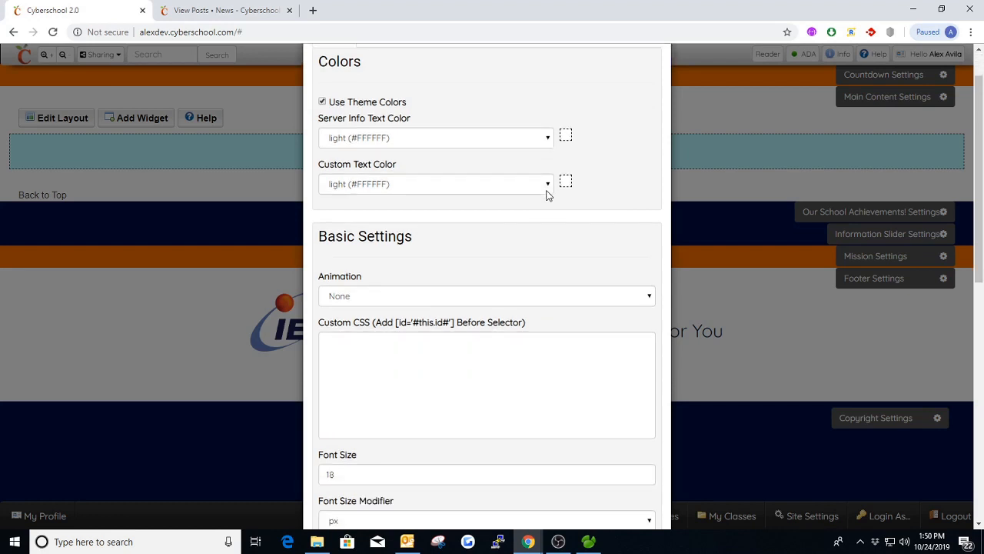
{"action": "scroll", "coordinate": [607, 139], "scroll_direction": "up", "scroll_amount": 1}
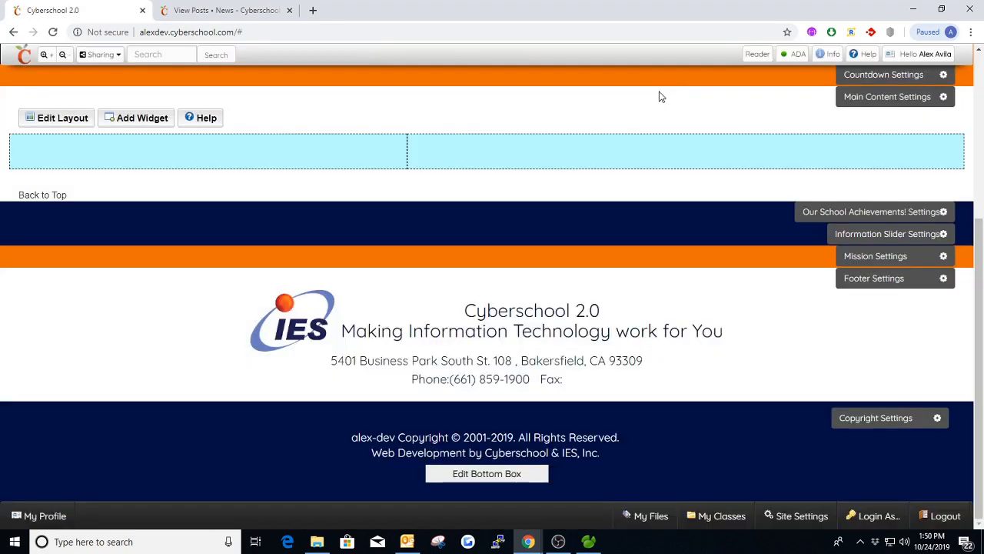
{"action": "left_click", "coordinate": [658, 80]}
Examine the Copyright section's Basic Settings and Background style options, including the background type choices, and close the settings without changes.
{"action": "left_click", "coordinate": [876, 417]}
{"action": "scroll", "coordinate": [543, 271], "scroll_direction": "down", "scroll_amount": 2}
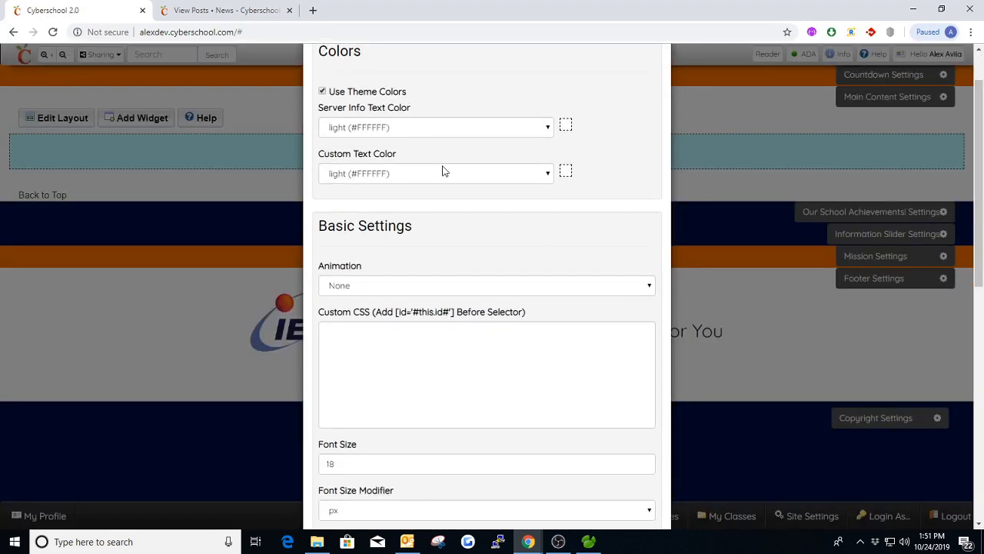
{"action": "scroll", "coordinate": [428, 209], "scroll_direction": "down", "scroll_amount": 1}
{"action": "left_click_drag", "start_coordinate": [425, 177], "coordinate": [315, 172]}
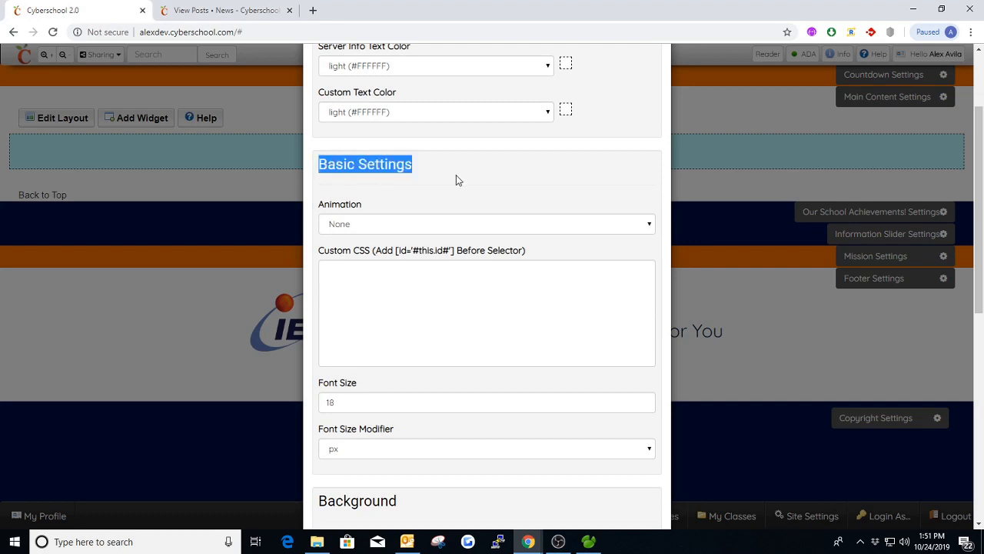
{"action": "scroll", "coordinate": [352, 404], "scroll_direction": "down", "scroll_amount": 4}
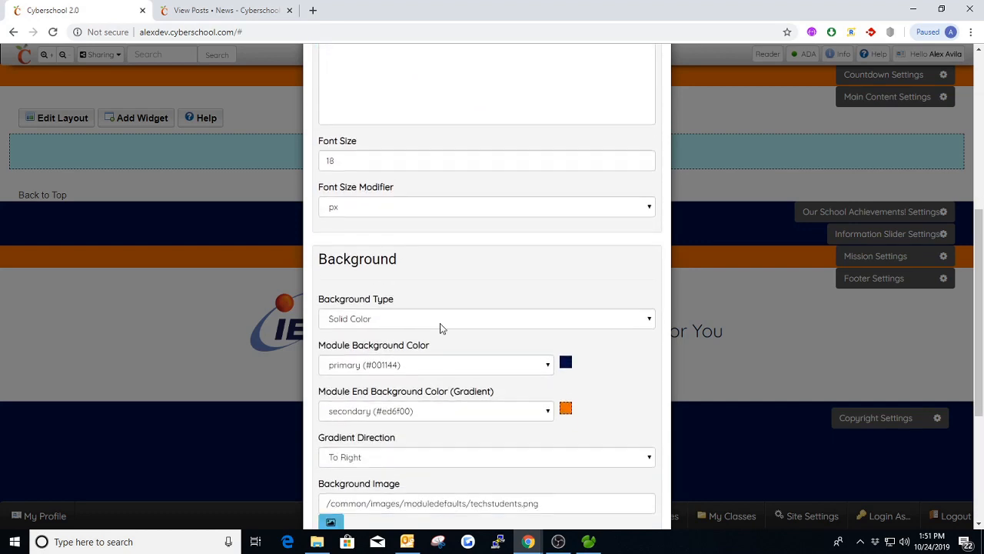
{"action": "scroll", "coordinate": [448, 286], "scroll_direction": "down", "scroll_amount": 3}
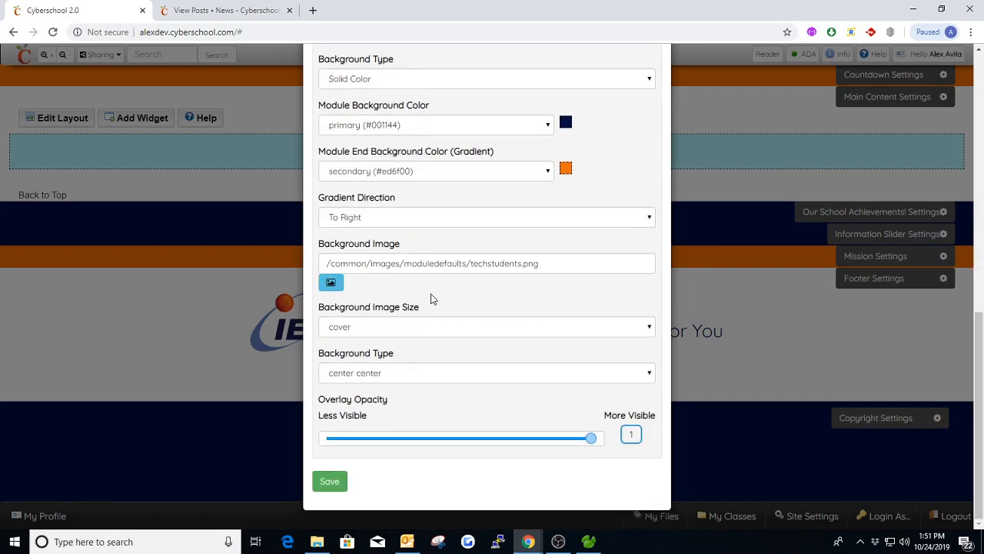
{"action": "scroll", "coordinate": [433, 297], "scroll_direction": "up", "scroll_amount": 2}
{"action": "scroll", "coordinate": [408, 321], "scroll_direction": "up", "scroll_amount": 2}
{"action": "scroll", "coordinate": [408, 319], "scroll_direction": "down", "scroll_amount": 3}
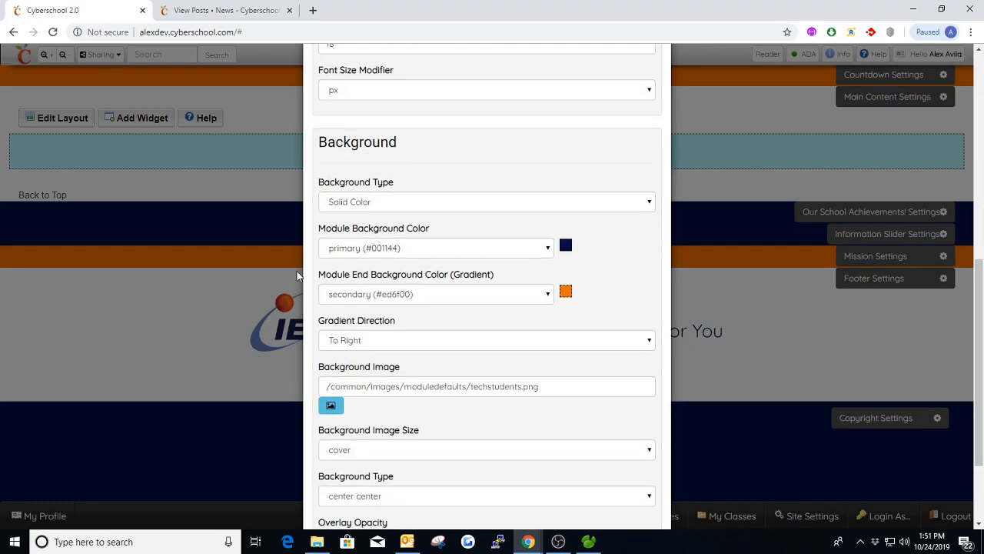
{"action": "left_click", "coordinate": [399, 203]}
{"action": "left_click", "coordinate": [435, 261]}
{"action": "scroll", "coordinate": [429, 292], "scroll_direction": "down", "scroll_amount": 2}
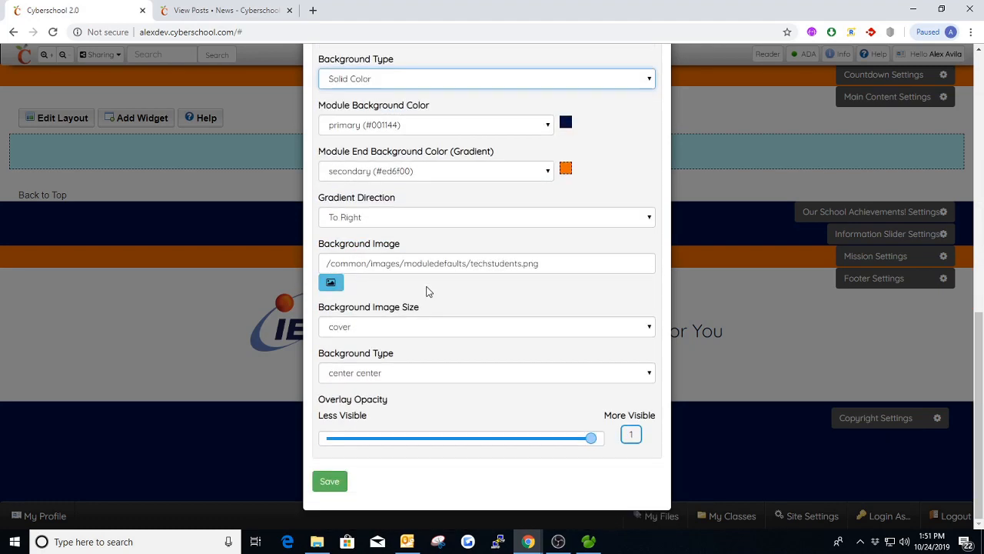
{"action": "scroll", "coordinate": [429, 292], "scroll_direction": "up", "scroll_amount": 6}
{"action": "scroll", "coordinate": [429, 292], "scroll_direction": "up", "scroll_amount": 3}
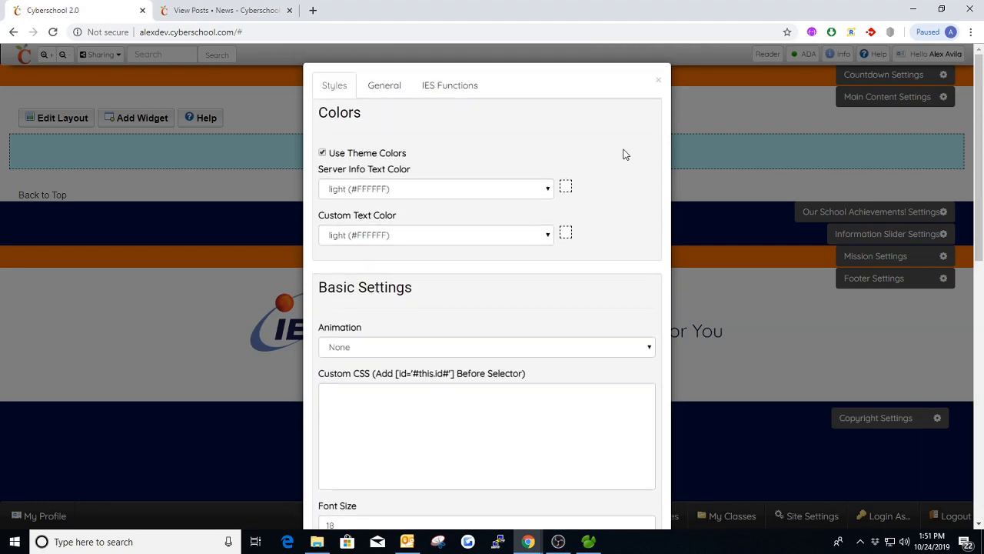
{"action": "left_click", "coordinate": [658, 81]}
View the widgets available for the main content area and close the list without adding one.
{"action": "scroll", "coordinate": [708, 400], "scroll_direction": "up", "scroll_amount": 3}
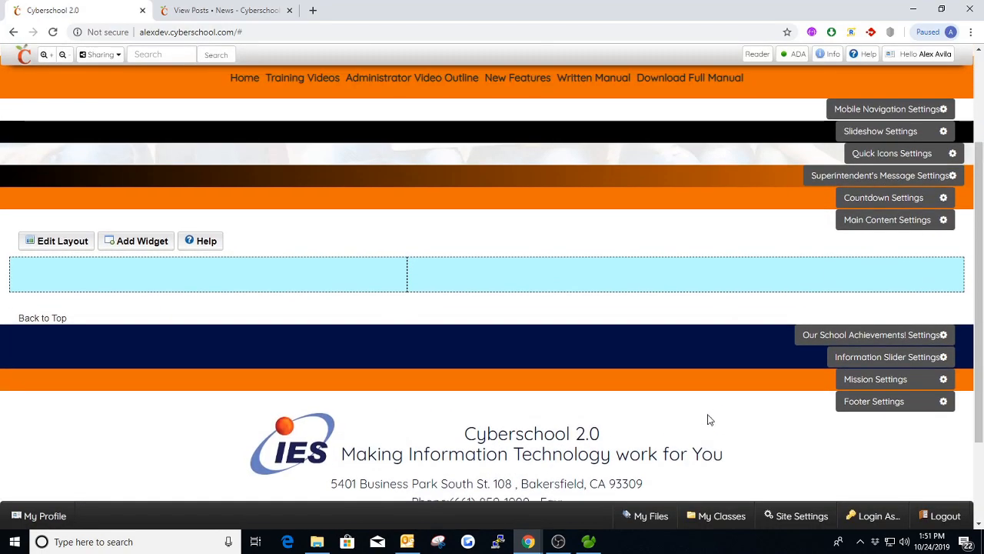
{"action": "scroll", "coordinate": [708, 419], "scroll_direction": "up", "scroll_amount": 1}
{"action": "scroll", "coordinate": [708, 419], "scroll_direction": "down", "scroll_amount": 4}
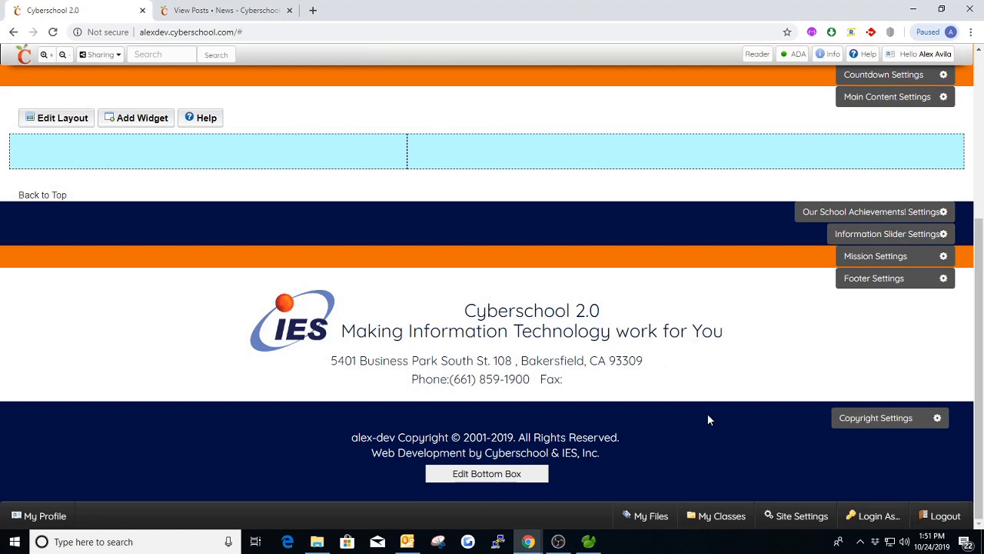
{"action": "scroll", "coordinate": [708, 419], "scroll_direction": "up", "scroll_amount": 3}
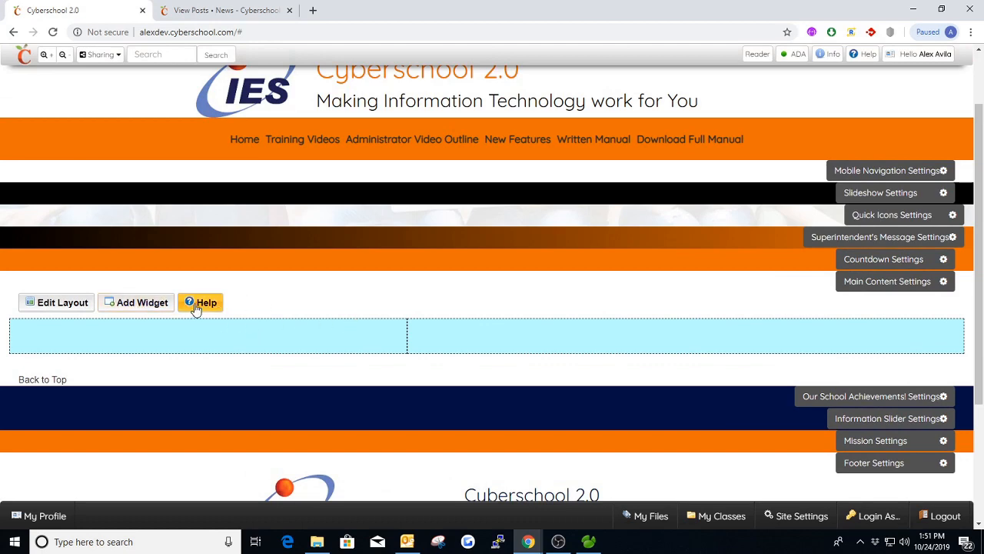
{"action": "left_click", "coordinate": [158, 302]}
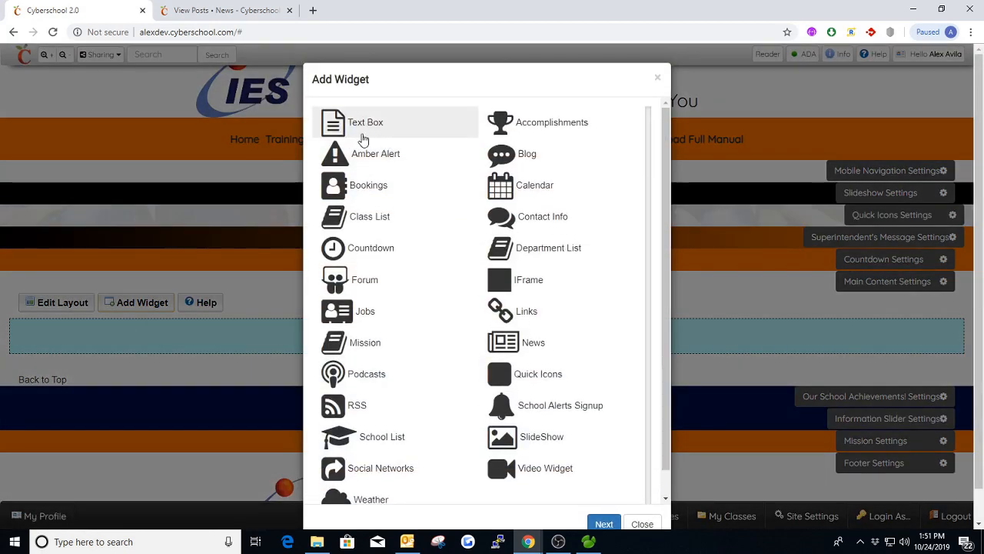
{"action": "left_click", "coordinate": [658, 78]}
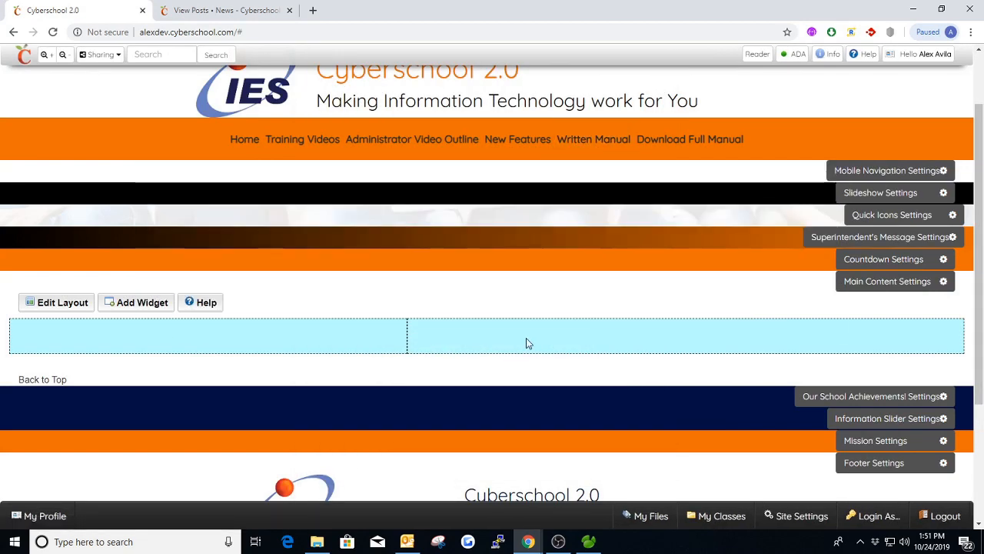
Review the home page's sections from the header and navigation down to the Footer and Copyright sections.
{"action": "scroll", "coordinate": [526, 343], "scroll_direction": "up", "scroll_amount": 1}
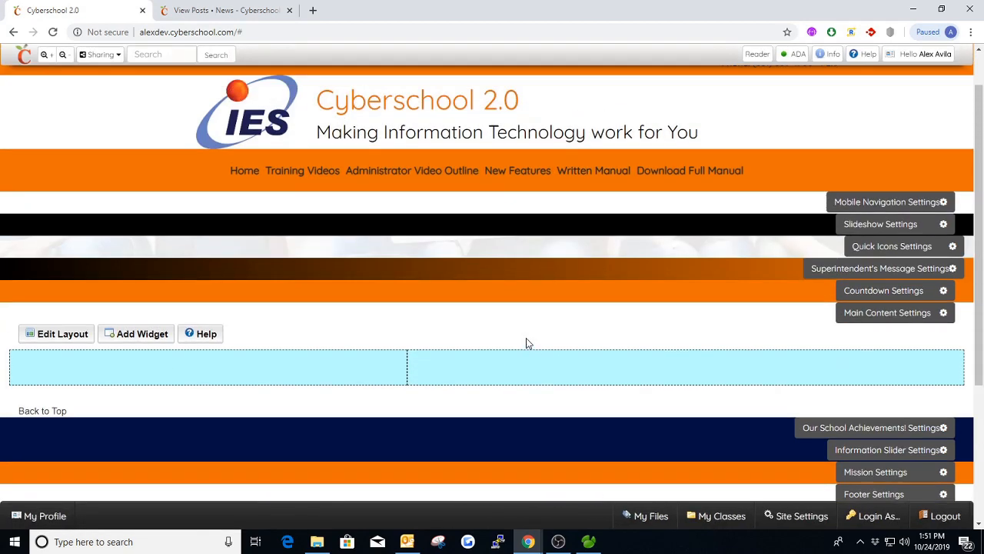
{"action": "scroll", "coordinate": [452, 178], "scroll_direction": "down", "scroll_amount": 2}
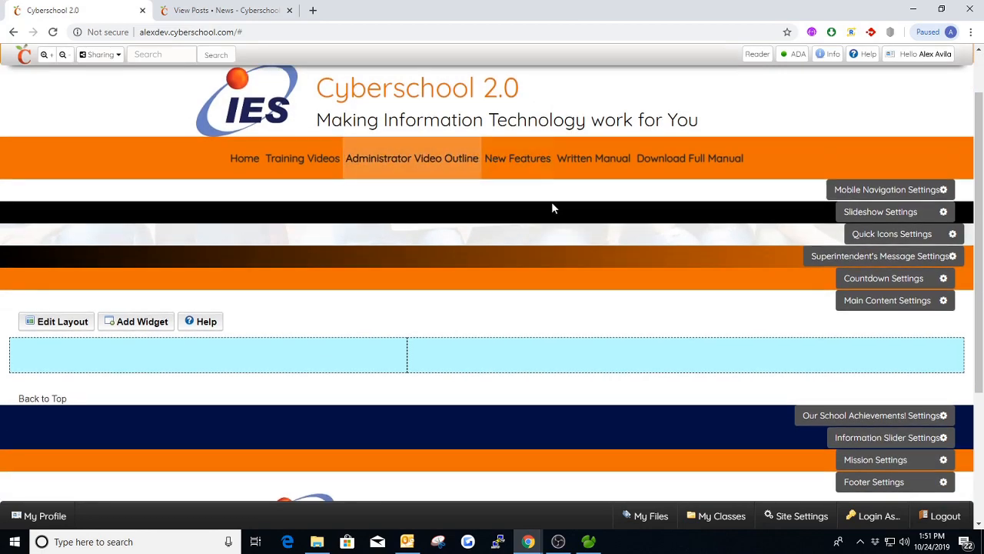
{"action": "scroll", "coordinate": [609, 195], "scroll_direction": "down", "scroll_amount": 1}
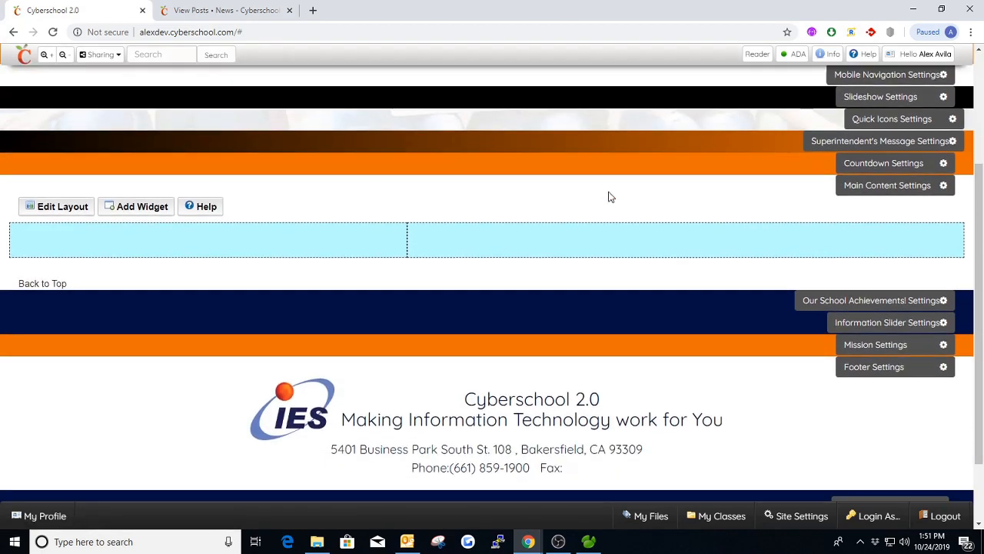
{"action": "scroll", "coordinate": [575, 231], "scroll_direction": "up", "scroll_amount": 2}
{"action": "scroll", "coordinate": [753, 189], "scroll_direction": "down", "scroll_amount": 1}
{"action": "scroll", "coordinate": [753, 188], "scroll_direction": "down", "scroll_amount": 3}
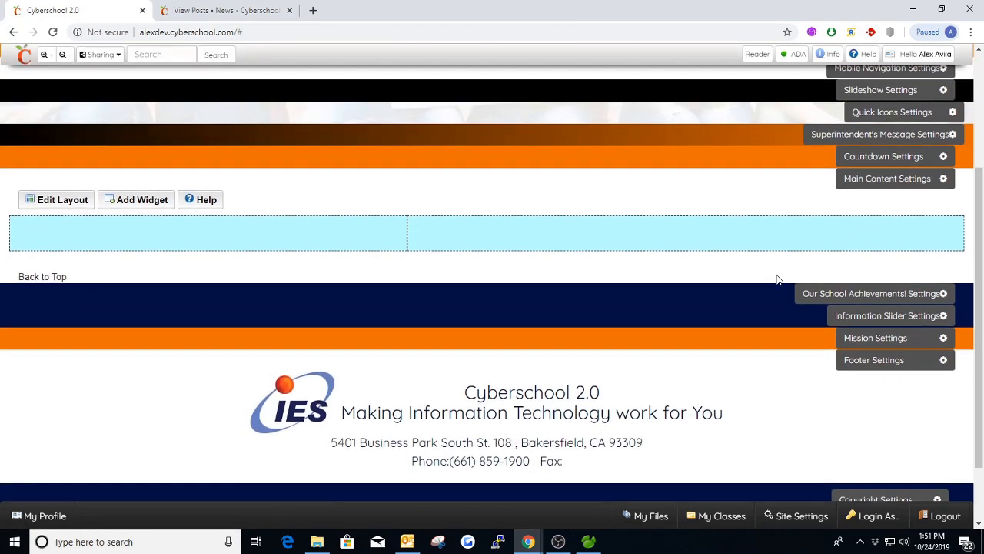
{"action": "scroll", "coordinate": [725, 272], "scroll_direction": "up", "scroll_amount": 3}
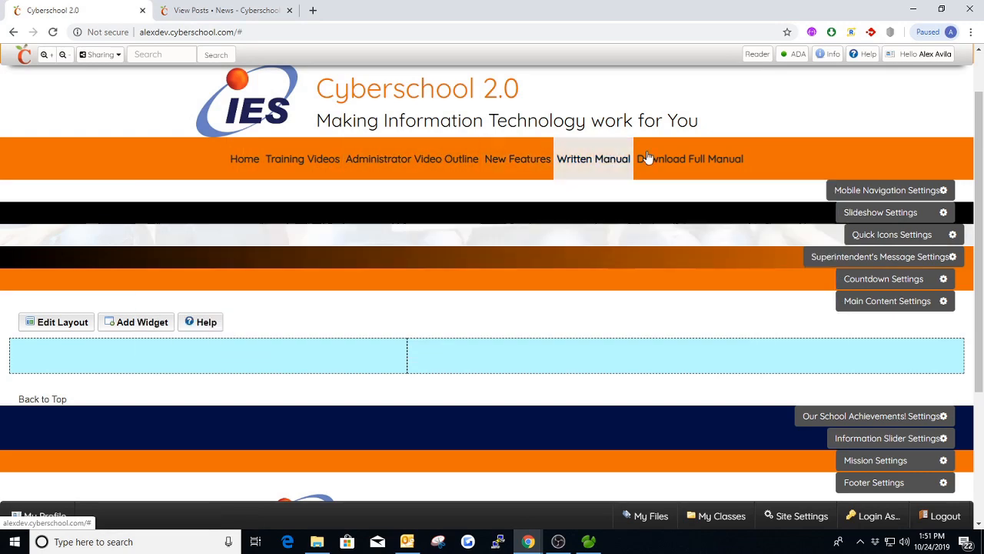
{"action": "scroll", "coordinate": [231, 153], "scroll_direction": "down", "scroll_amount": 1}
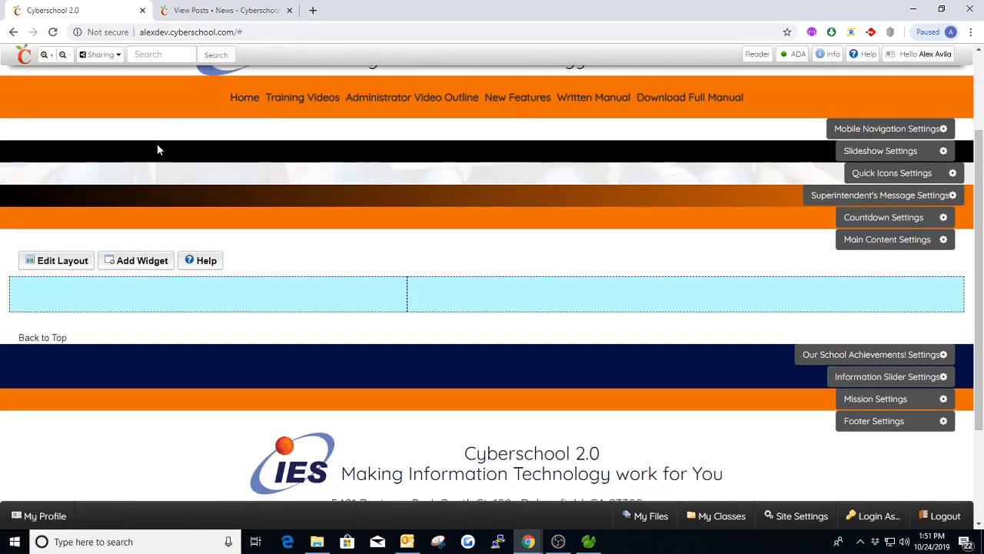
{"action": "scroll", "coordinate": [161, 147], "scroll_direction": "down", "scroll_amount": 2}
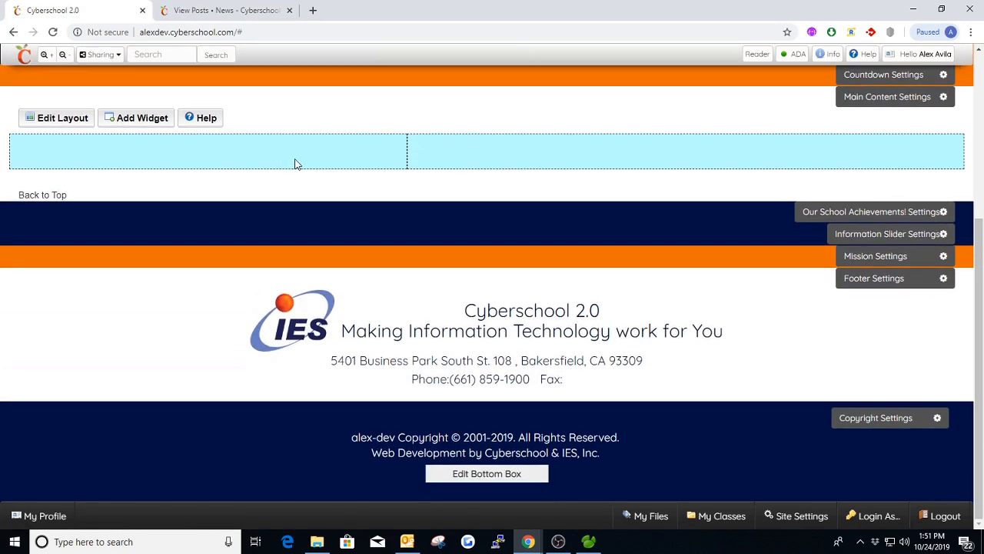